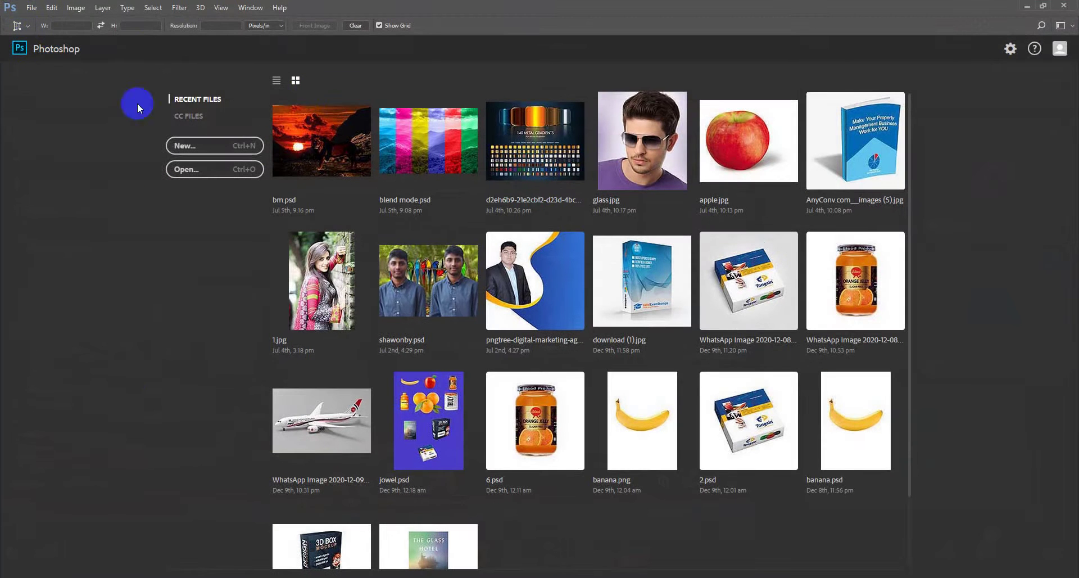
- Create a new blank document with the preset already selected
{"action": "left_click", "coordinate": [191, 145]}
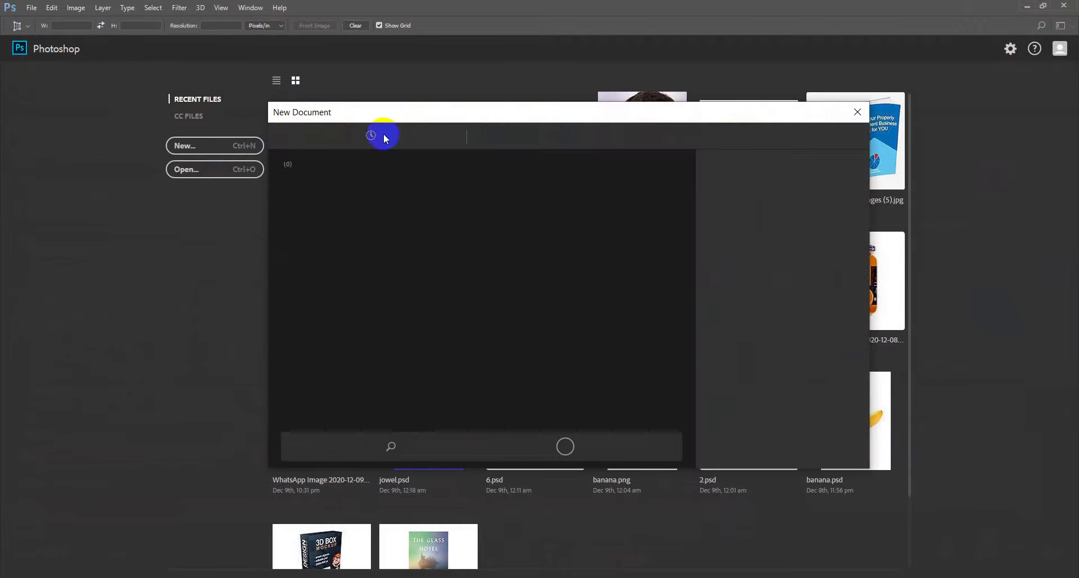
{"action": "left_click", "coordinate": [836, 449]}
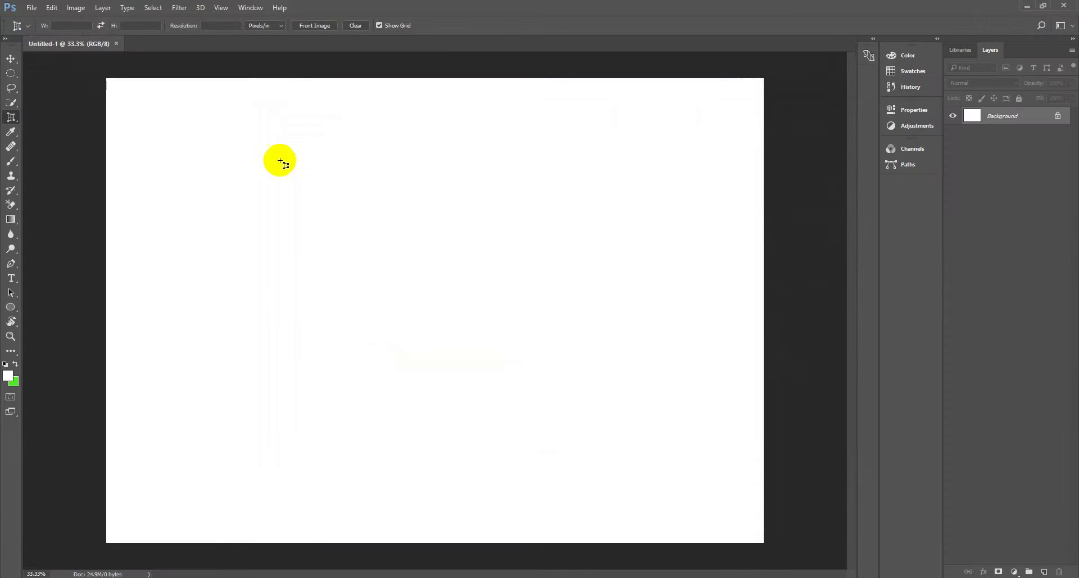
{"action": "left_click", "coordinate": [11, 58]}
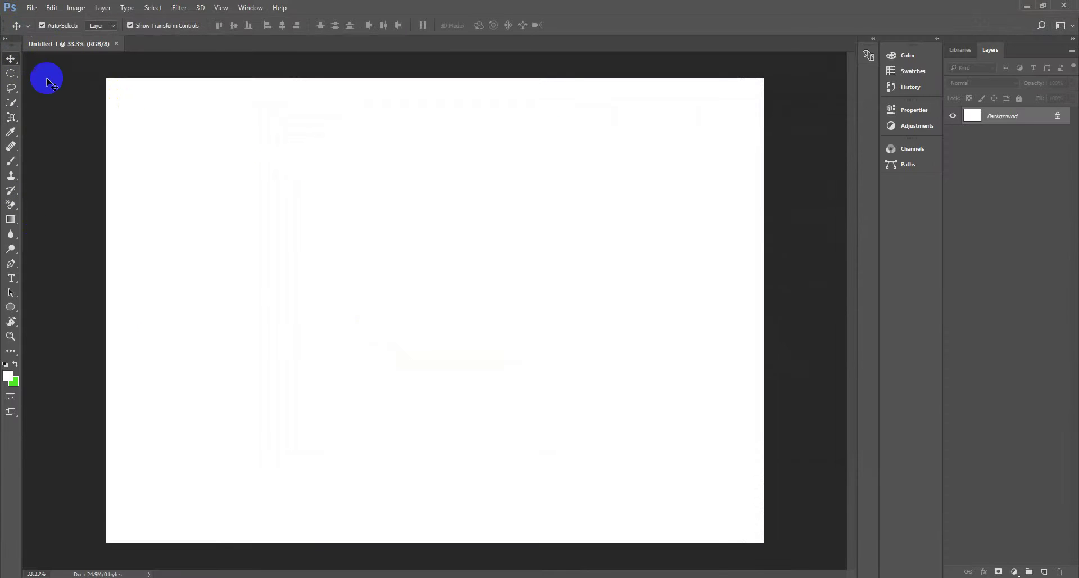
{"action": "left_click", "coordinate": [11, 102]}
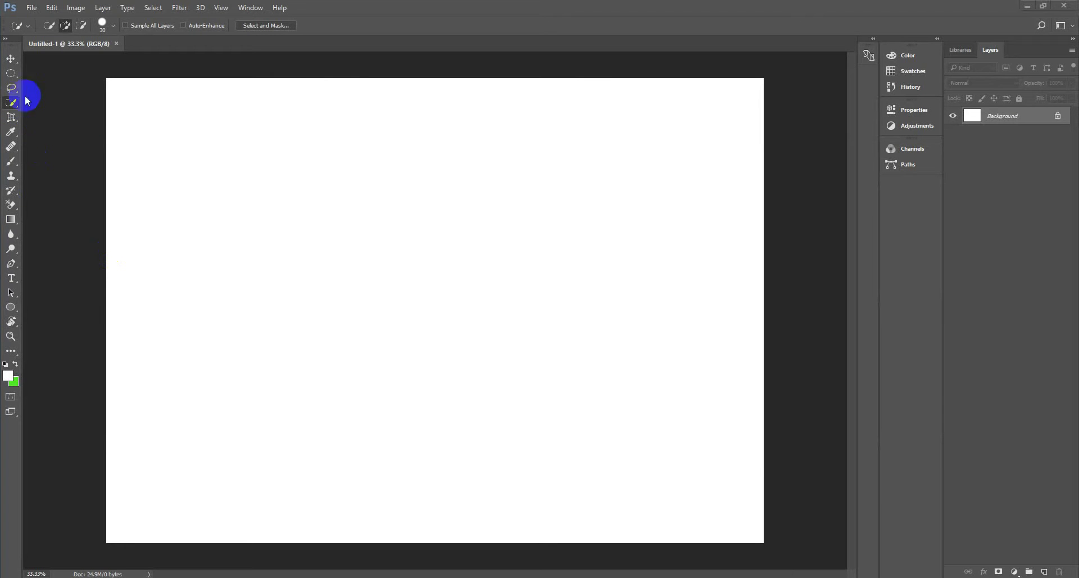
{"action": "left_click", "coordinate": [13, 60]}
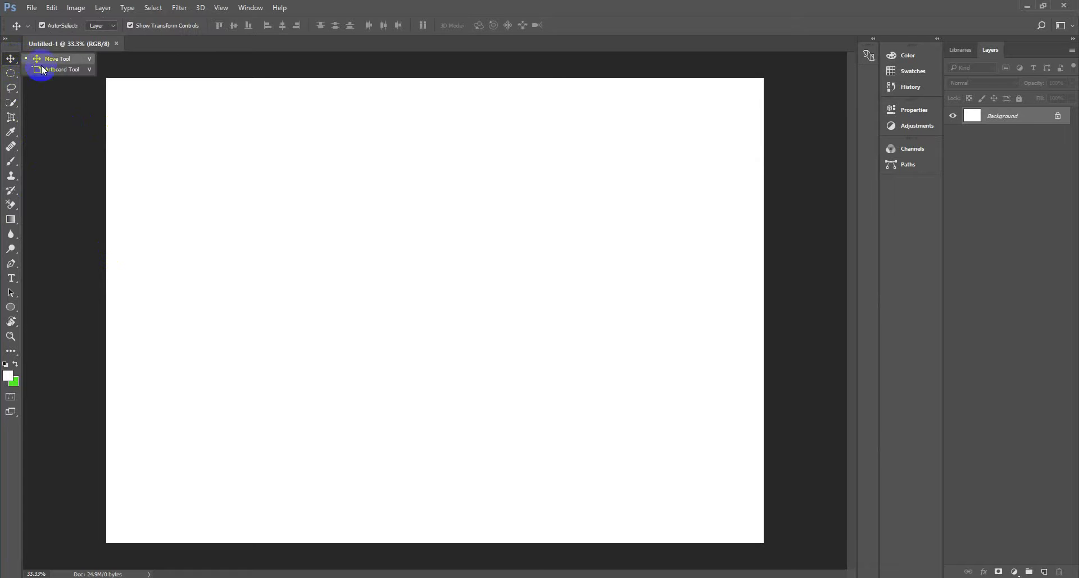
{"action": "mouse_move", "coordinate": [13, 77]}
{"action": "left_mouse_down"}
{"action": "mouse_move", "coordinate": [48, 82]}
{"action": "mouse_move", "coordinate": [53, 72]}
{"action": "mouse_move", "coordinate": [59, 105]}
{"action": "mouse_move", "coordinate": [66, 73]}
{"action": "mouse_move", "coordinate": [14, 91]}
{"action": "left_mouse_up"}
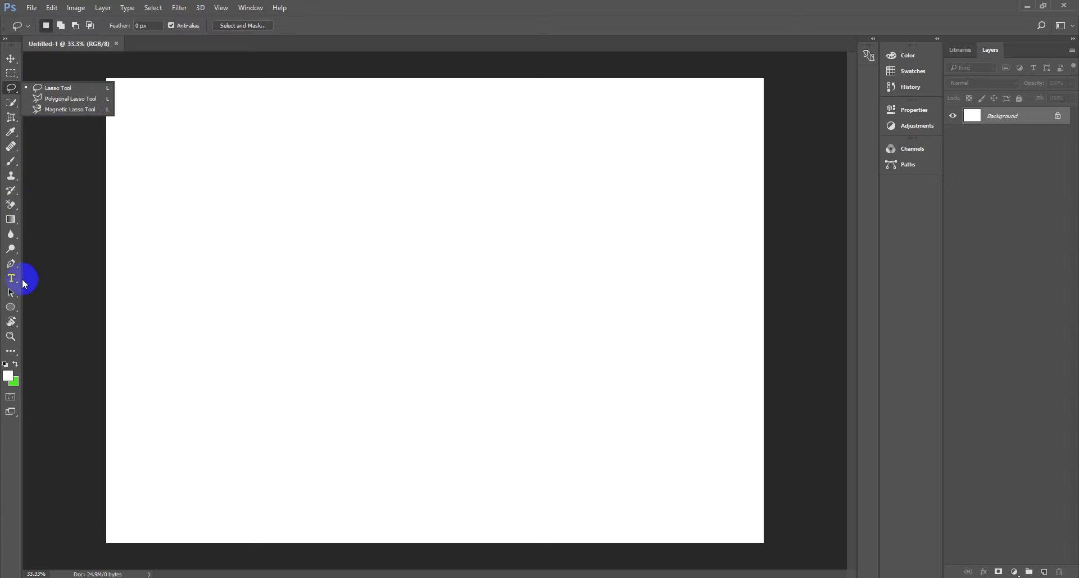
- Draw a closed curved shape about 1881 by 1825 px with the Pen tool in Shape mode
{"action": "left_click", "coordinate": [11, 264]}
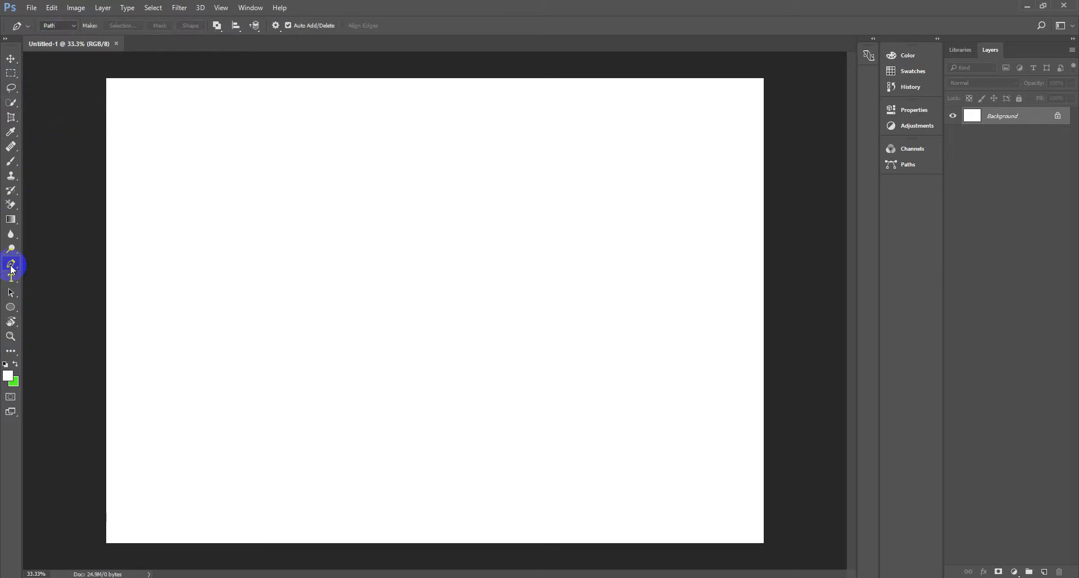
{"action": "left_click", "coordinate": [53, 26]}
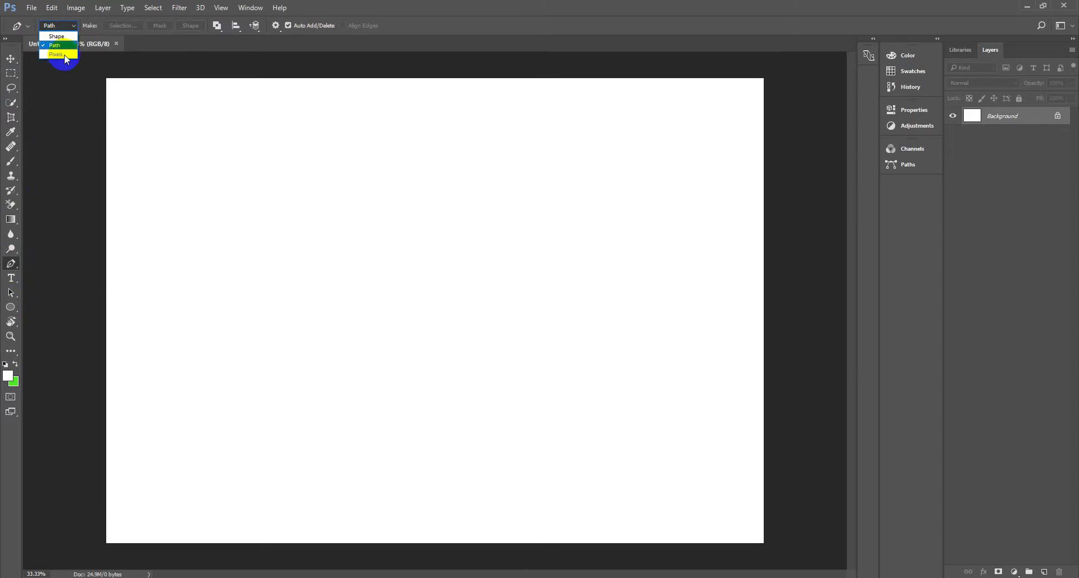
{"action": "left_click", "coordinate": [68, 37]}
{"action": "mouse_move", "coordinate": [203, 139]}
{"action": "left_mouse_down"}
{"action": "mouse_move", "coordinate": [188, 233]}
{"action": "mouse_move", "coordinate": [166, 206]}
{"action": "left_mouse_up"}
{"action": "left_click", "coordinate": [167, 277]}
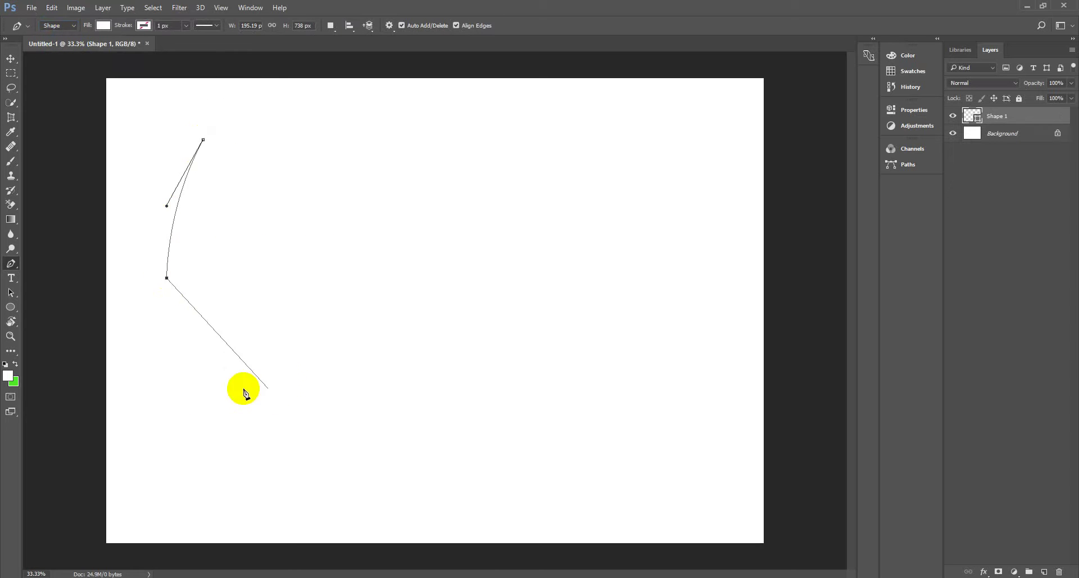
{"action": "left_click_drag", "start_coordinate": [178, 376], "coordinate": [193, 400]}
{"action": "left_click_drag", "start_coordinate": [255, 456], "coordinate": [279, 461]}
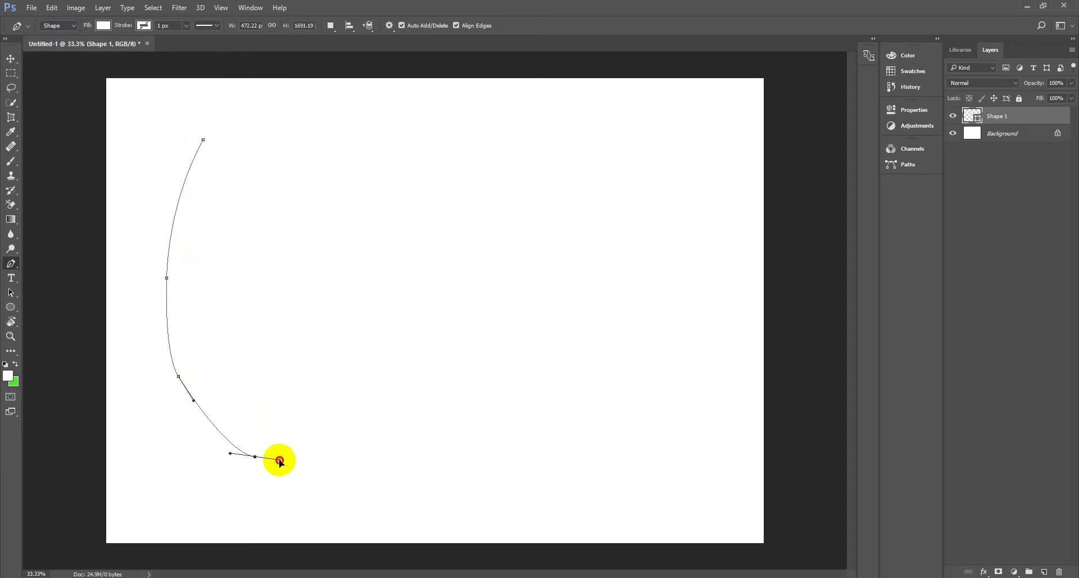
{"action": "left_click_drag", "start_coordinate": [505, 409], "coordinate": [527, 338]}
{"action": "left_click_drag", "start_coordinate": [395, 139], "coordinate": [315, 146]}
{"action": "left_click_drag", "start_coordinate": [203, 140], "coordinate": [71, 188]}
- Close the document without saving and create a new blank 297 x 210 mm document at 300 ppi in RGB Color
{"action": "left_click", "coordinate": [147, 43]}
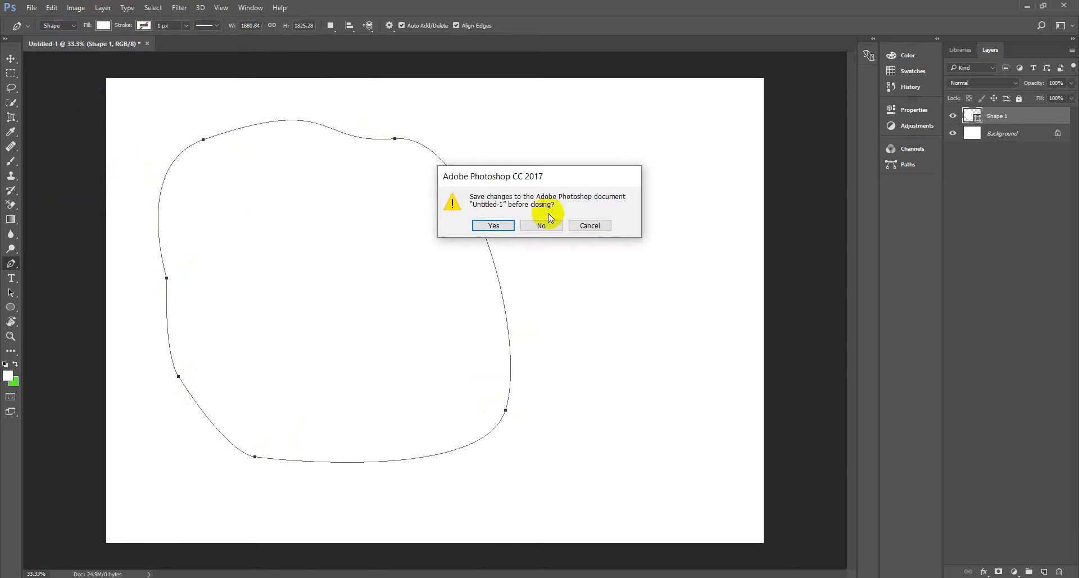
{"action": "left_click", "coordinate": [545, 226]}
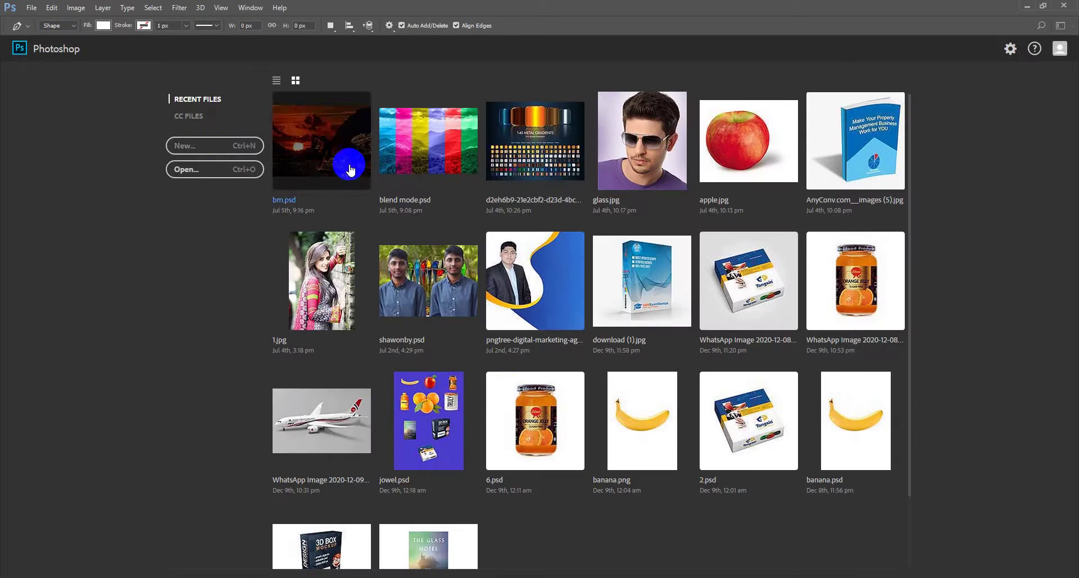
{"action": "key", "text": "ctrl+n"}
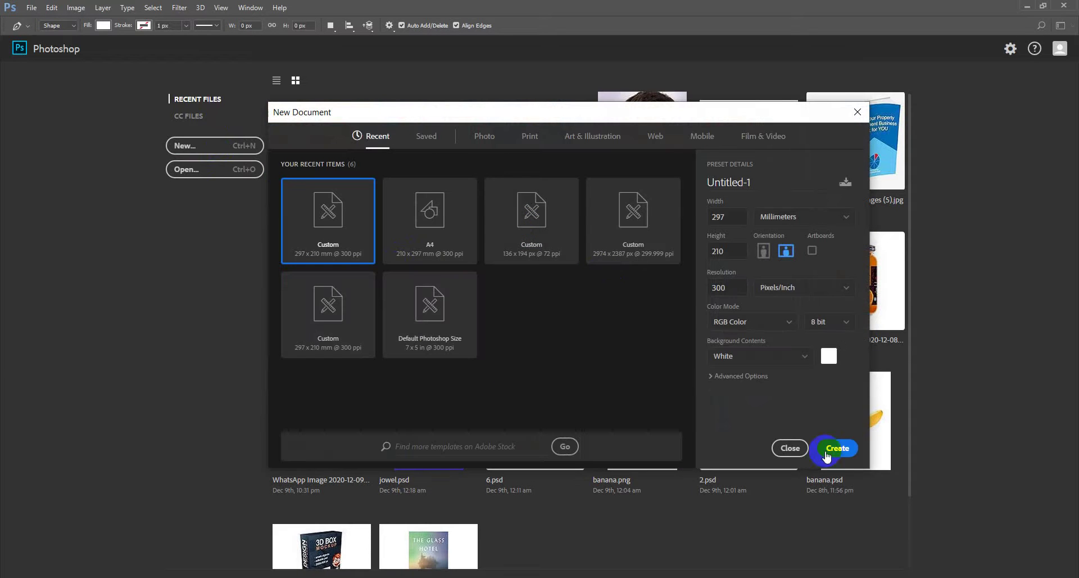
{"action": "left_click", "coordinate": [836, 448]}
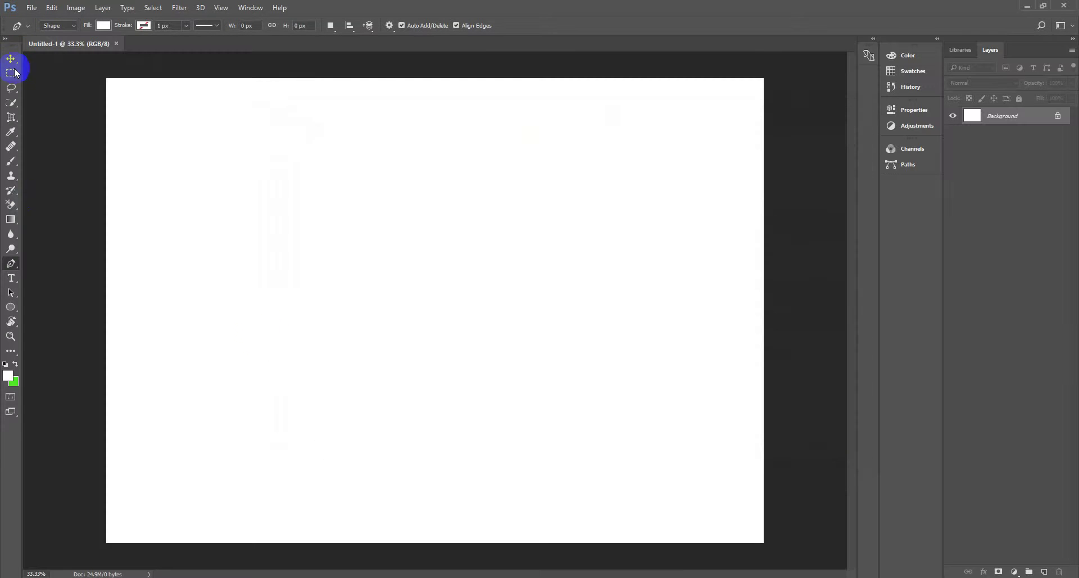
- Select the entire white canvas with the Quick Selection tool
{"action": "left_click", "coordinate": [7, 105]}
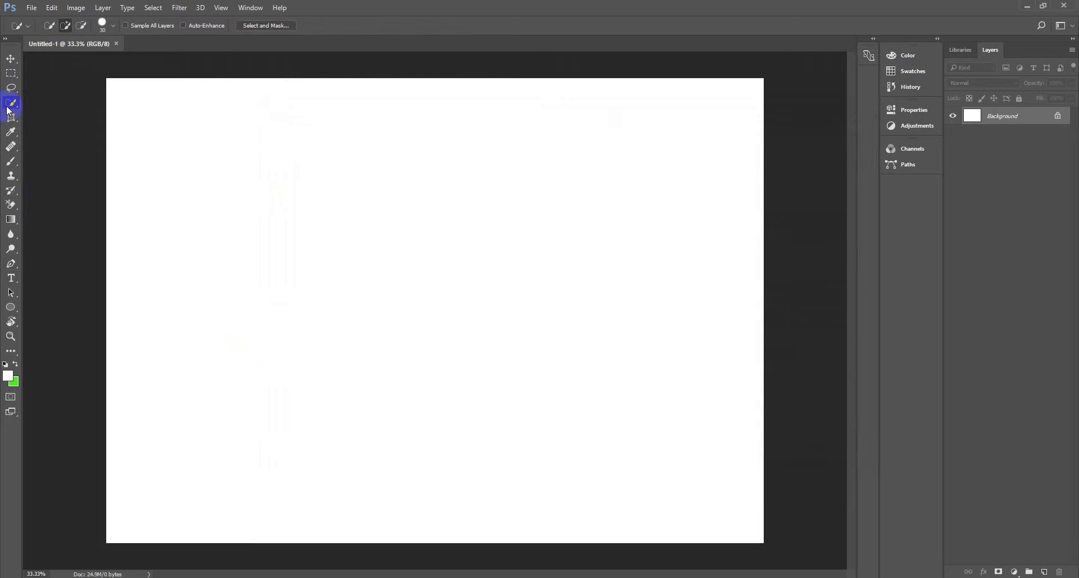
{"action": "right_click", "coordinate": [8, 107]}
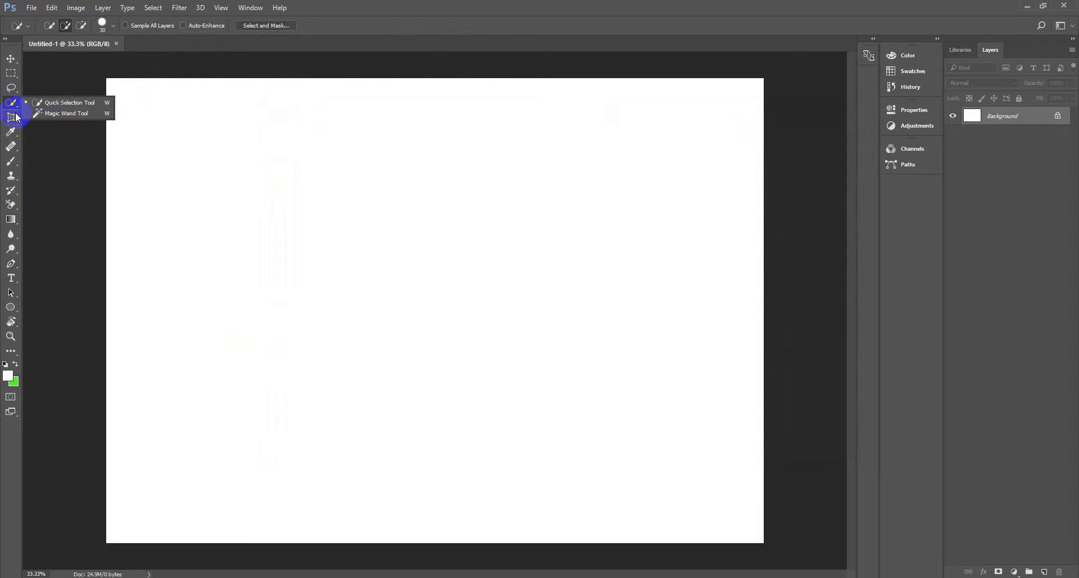
{"action": "left_click", "coordinate": [77, 112]}
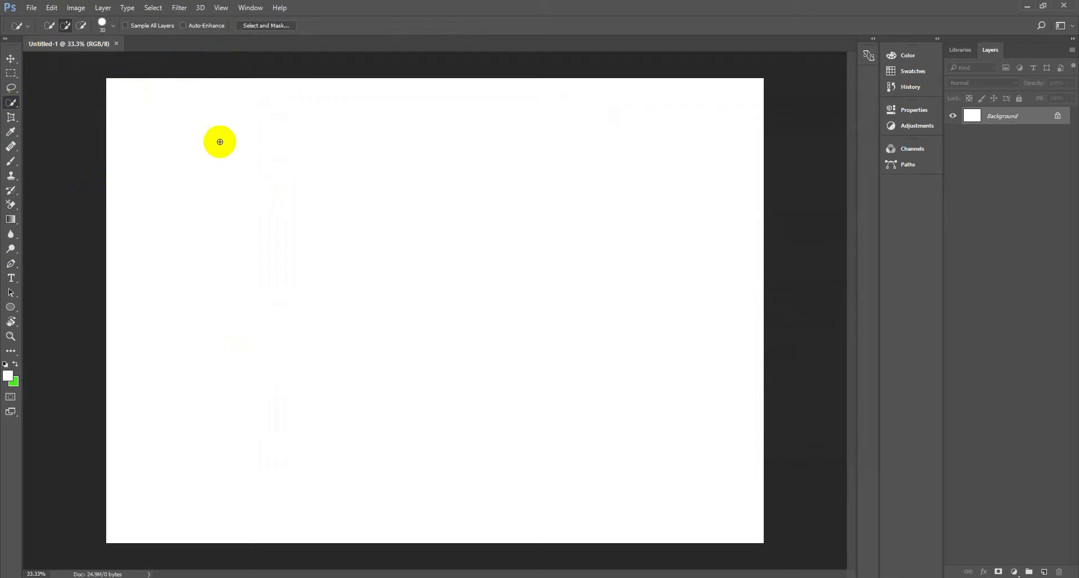
{"action": "left_click", "coordinate": [653, 341]}
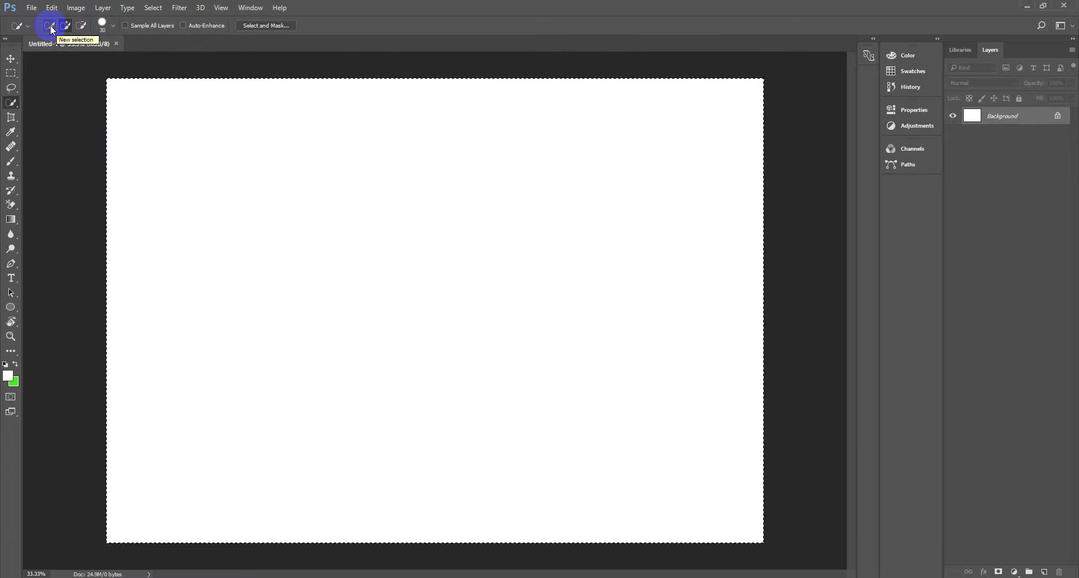
- Set the Quick Selection brush size to 33 px
{"action": "left_click", "coordinate": [28, 26]}
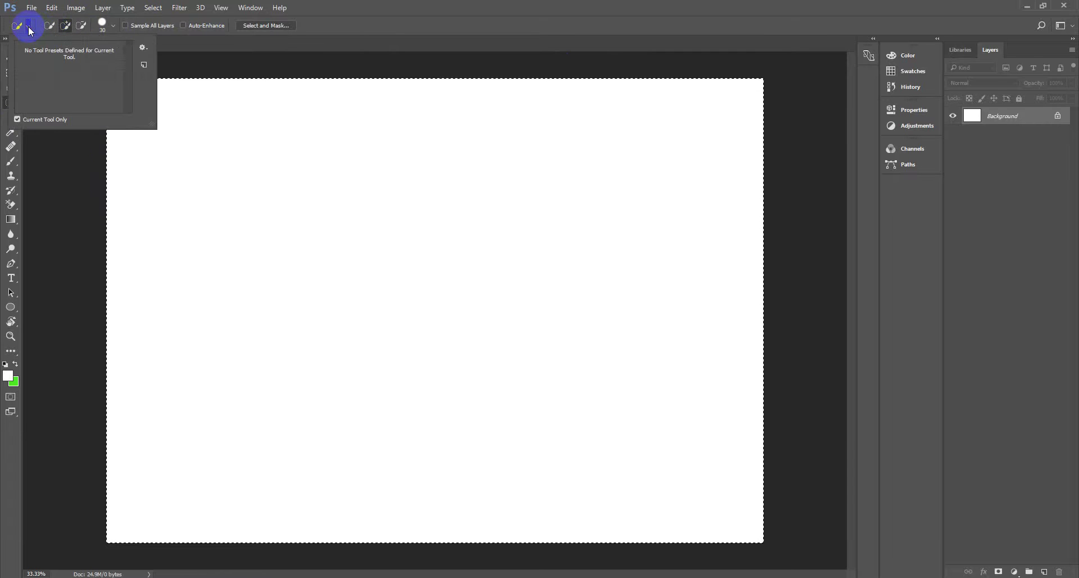
{"action": "left_click", "coordinate": [28, 26]}
{"action": "left_click", "coordinate": [109, 26]}
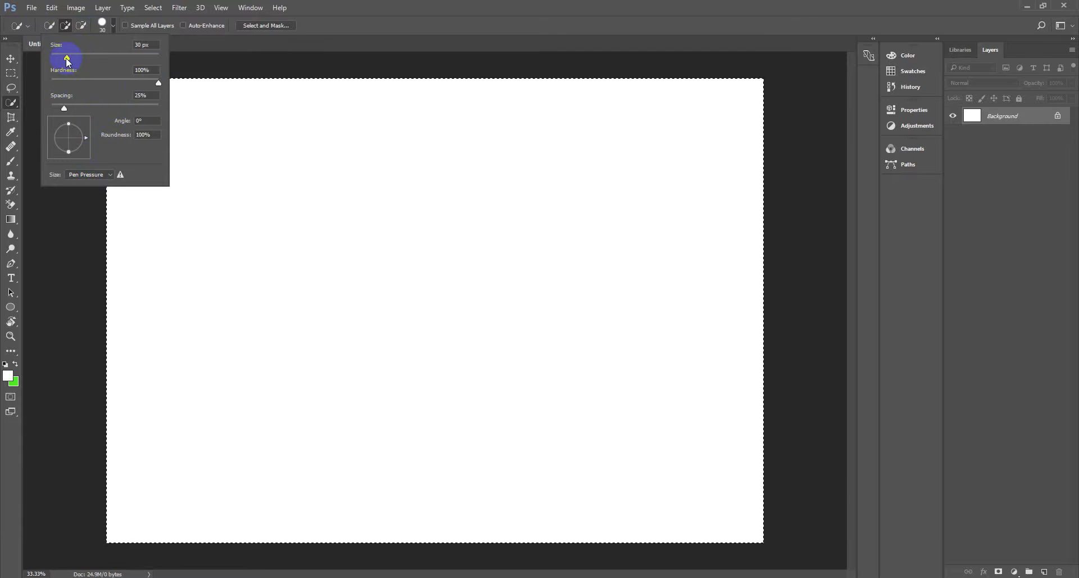
{"action": "left_click_drag", "start_coordinate": [66, 59], "coordinate": [159, 62]}
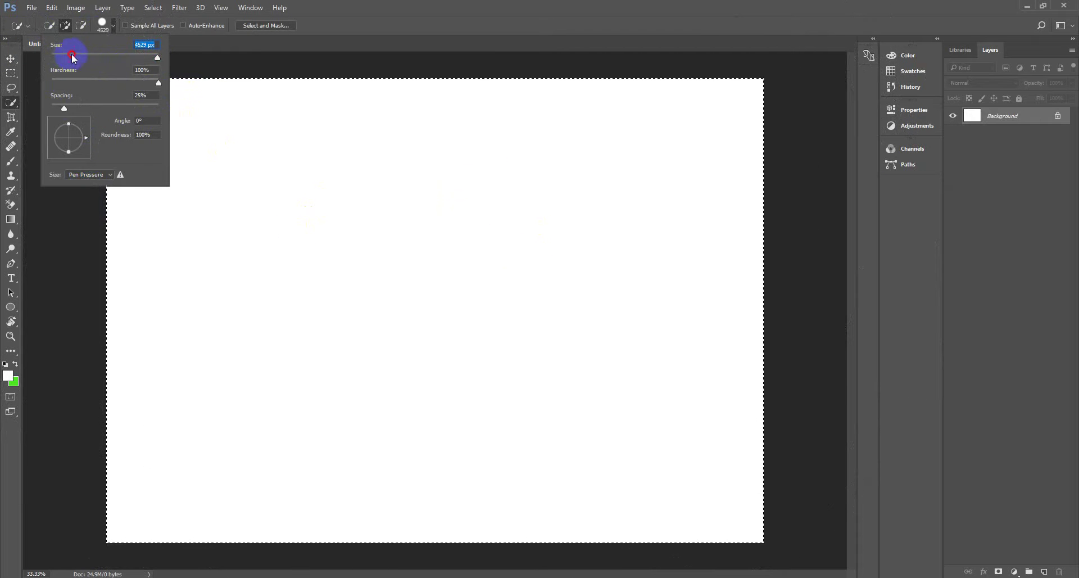
{"action": "left_click_drag", "start_coordinate": [73, 57], "coordinate": [68, 56]}
{"action": "left_click", "coordinate": [440, 44]}
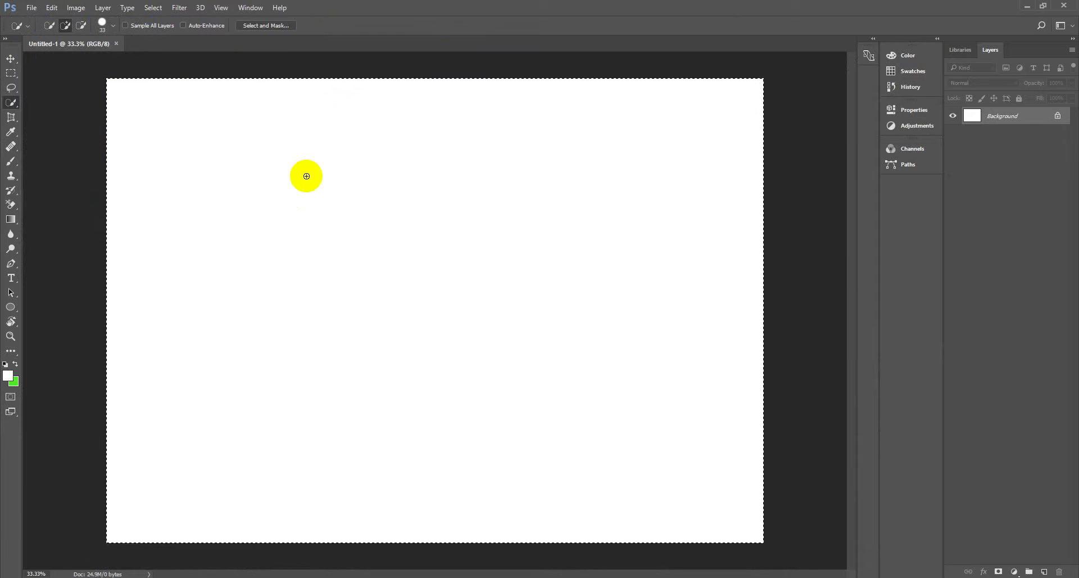
- Switch to Chrome, search Google for "plane image", and close the results tab
{"action": "left_click", "coordinate": [536, 539]}
{"action": "left_click", "coordinate": [665, 560]}
{"action": "key", "text": "alt+Tab"}
{"action": "left_click", "coordinate": [188, 11]}
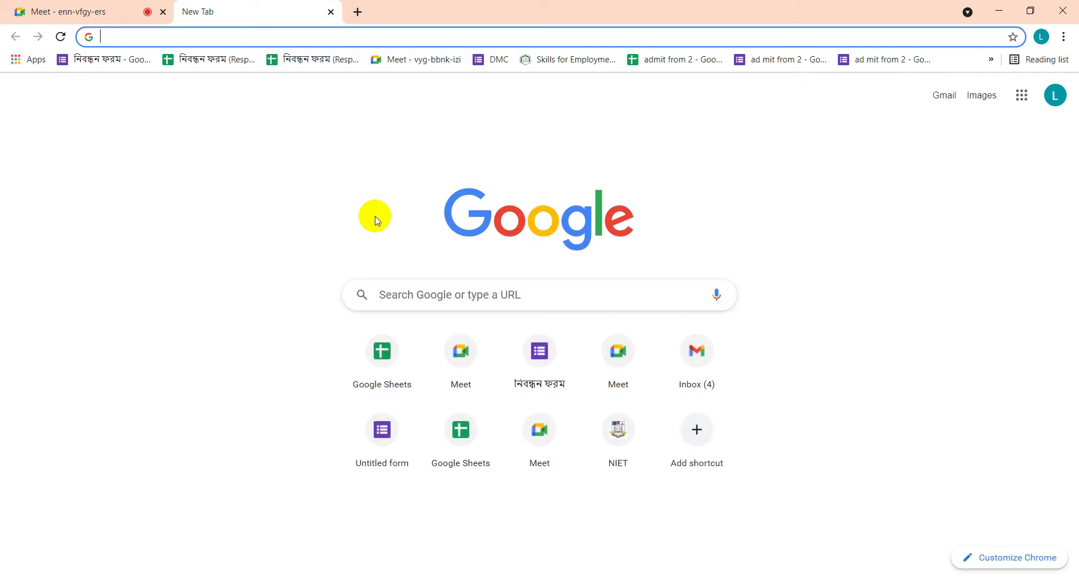
{"action": "type", "text": "plane"}
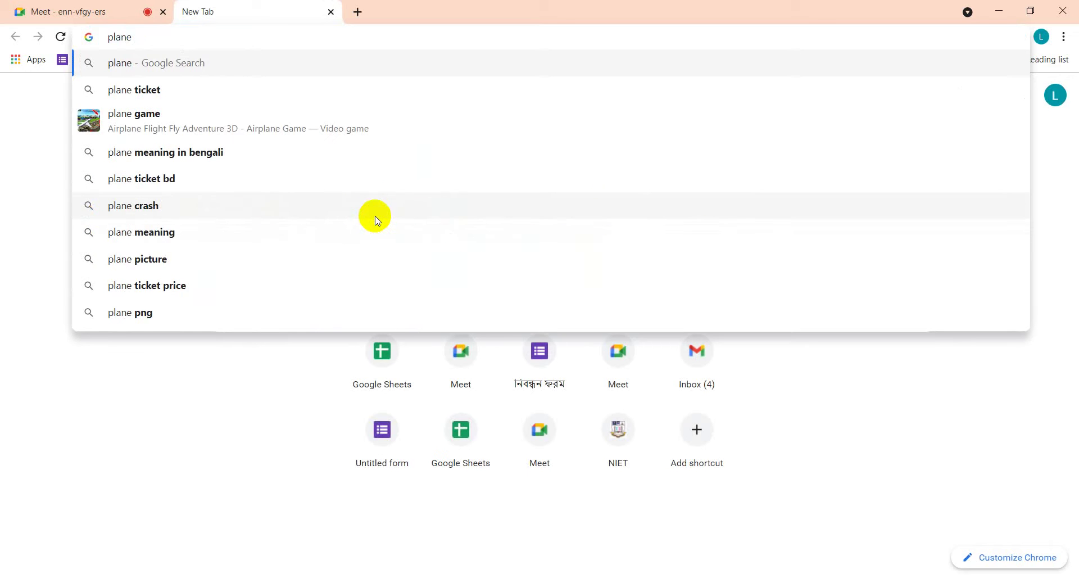
{"action": "type", "text": "+ +image"}
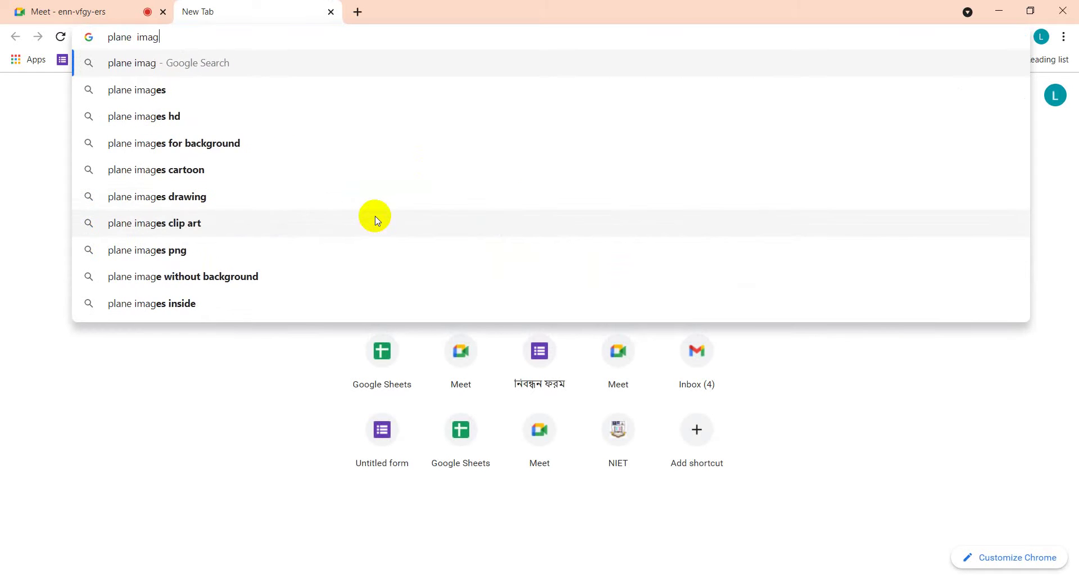
{"action": "key", "text": "Return"}
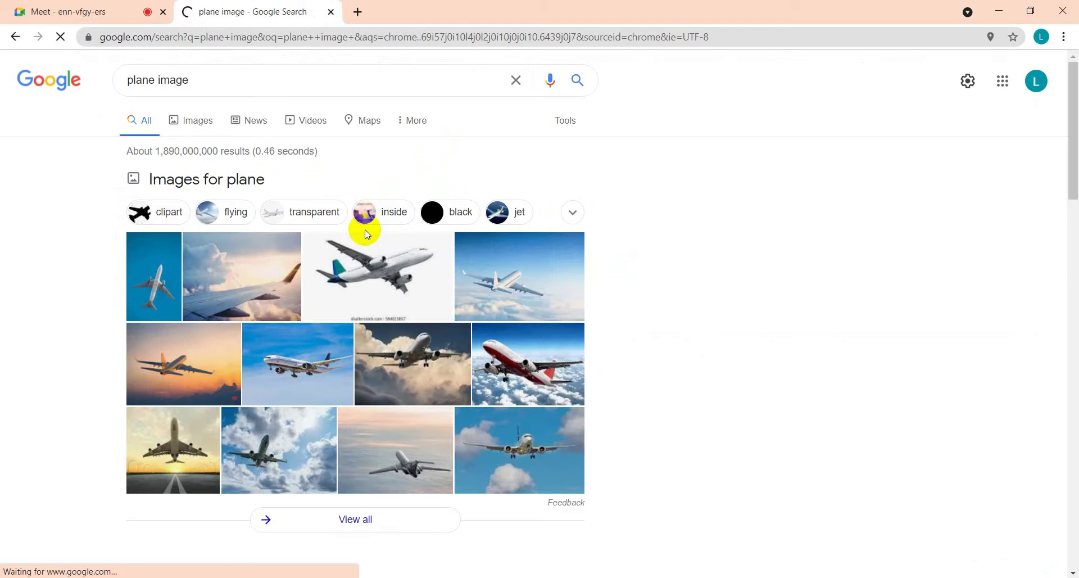
{"action": "left_click", "coordinate": [329, 12]}
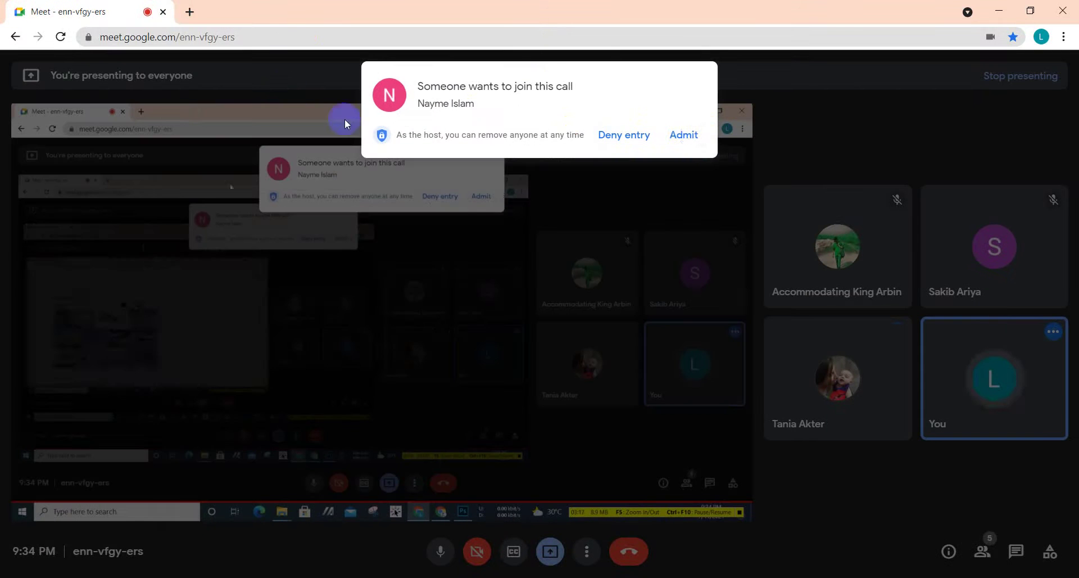
- Admit the waiting participant to the Google Meet call and switch back to Photoshop
{"action": "left_click", "coordinate": [683, 134]}
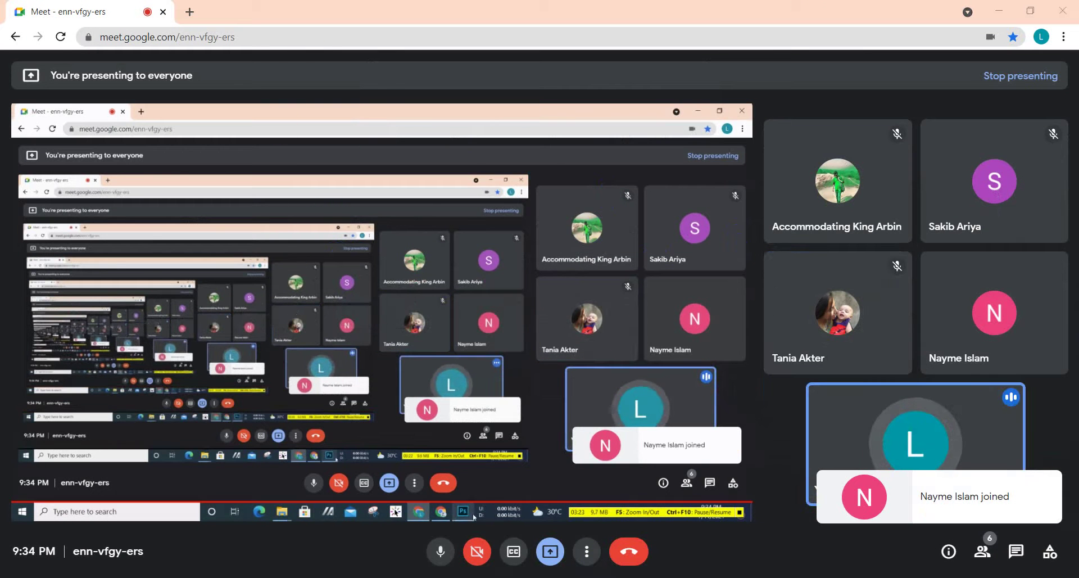
{"action": "key", "text": "alt+Tab"}
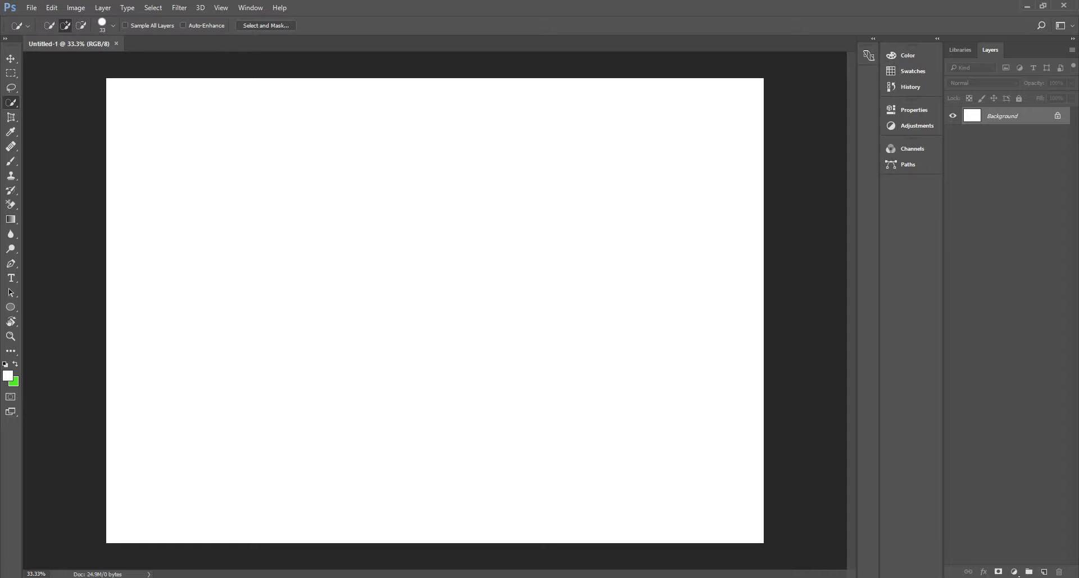
- Set the lasso group to the Magnetic Lasso Tool and make the Move Tool active again
{"action": "left_click", "coordinate": [10, 59]}
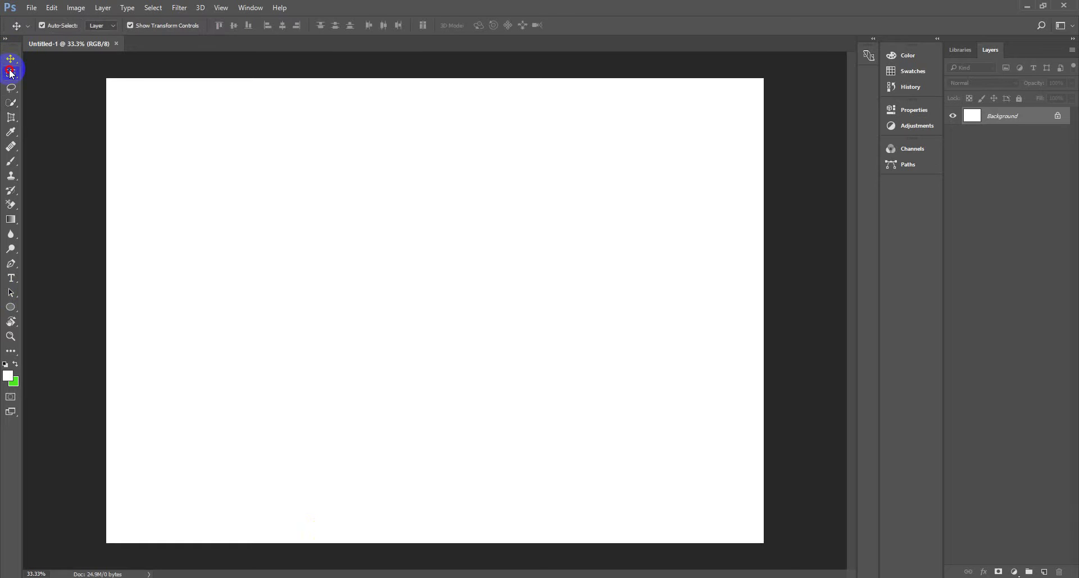
{"action": "left_click", "coordinate": [10, 73]}
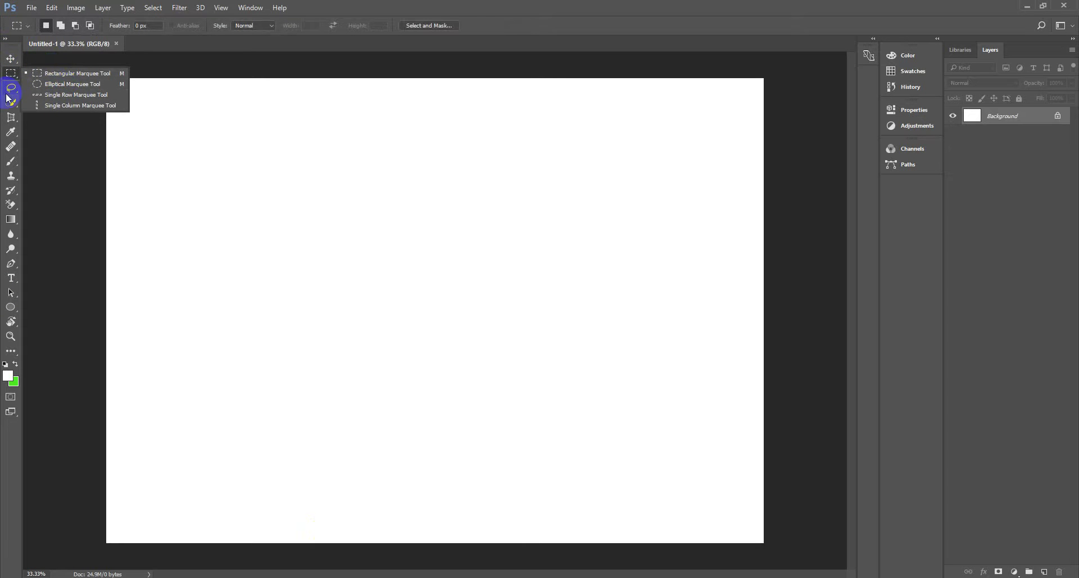
{"action": "left_click", "coordinate": [10, 88]}
{"action": "left_click", "coordinate": [56, 109]}
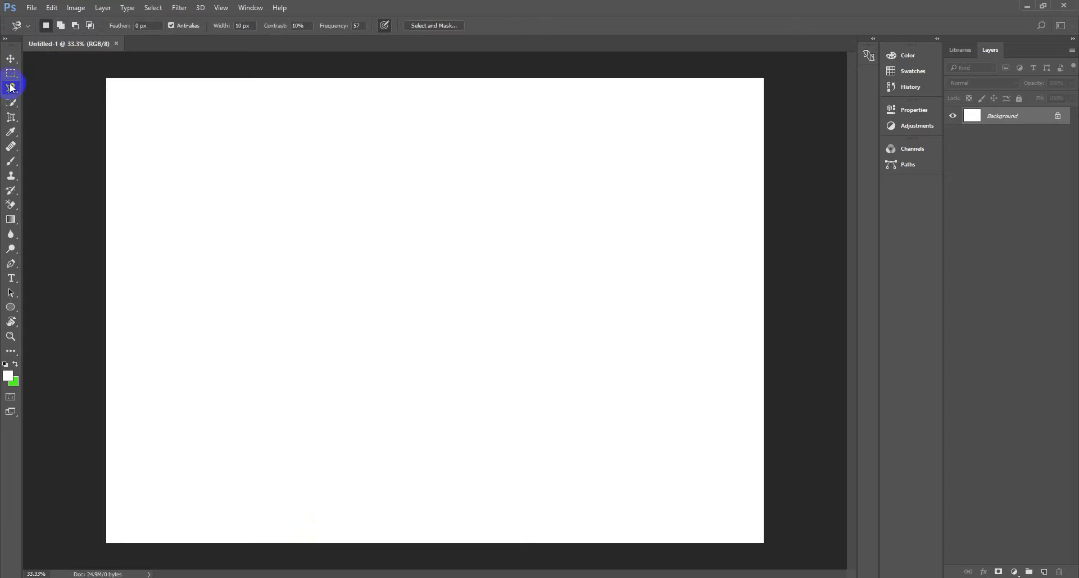
{"action": "left_click", "coordinate": [10, 59]}
{"action": "left_click", "coordinate": [11, 76]}
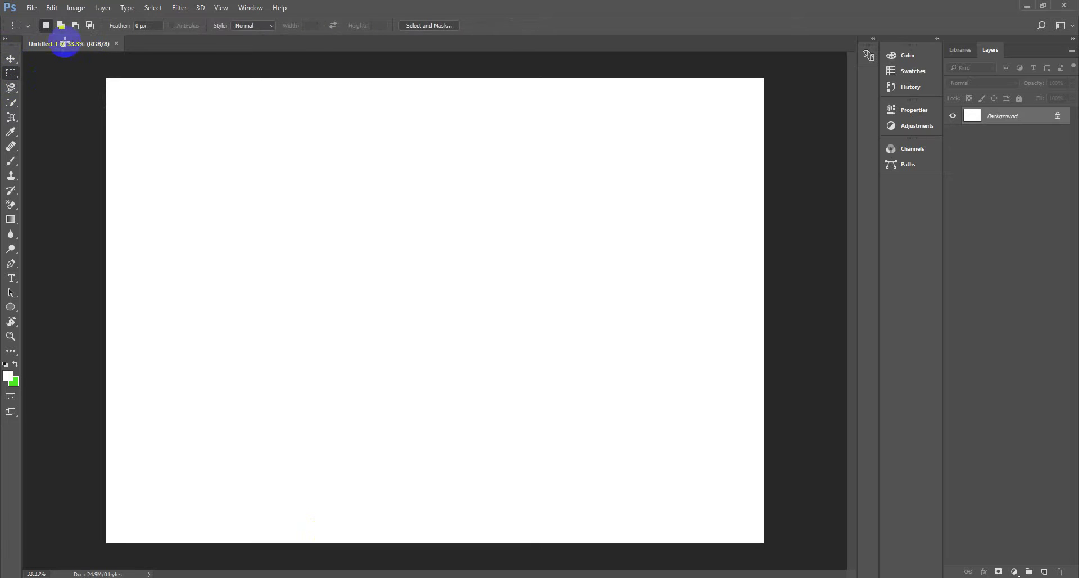
{"action": "left_click", "coordinate": [11, 59]}
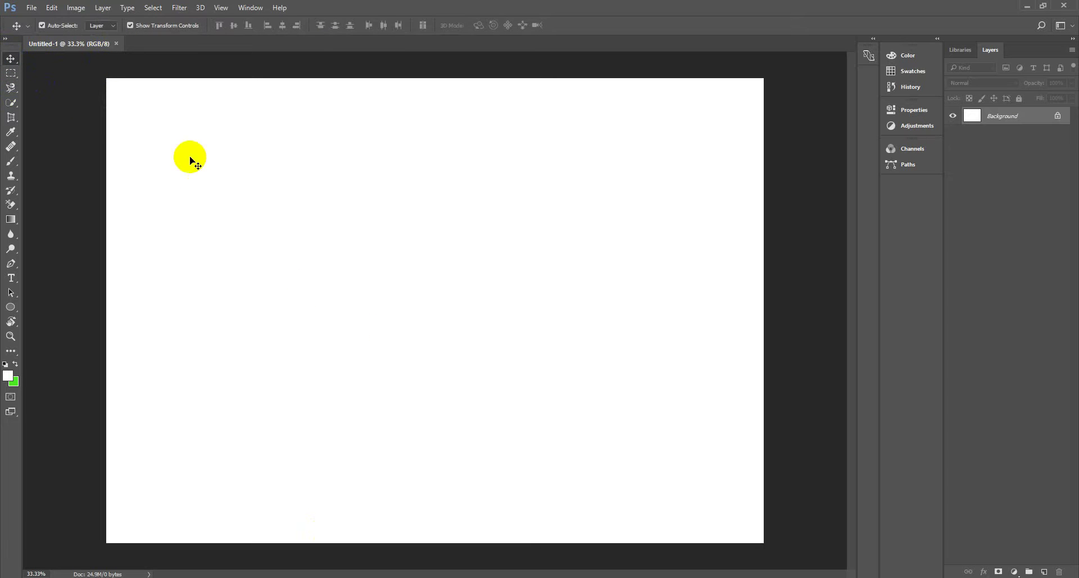
{"action": "left_click", "coordinate": [1033, 37]}
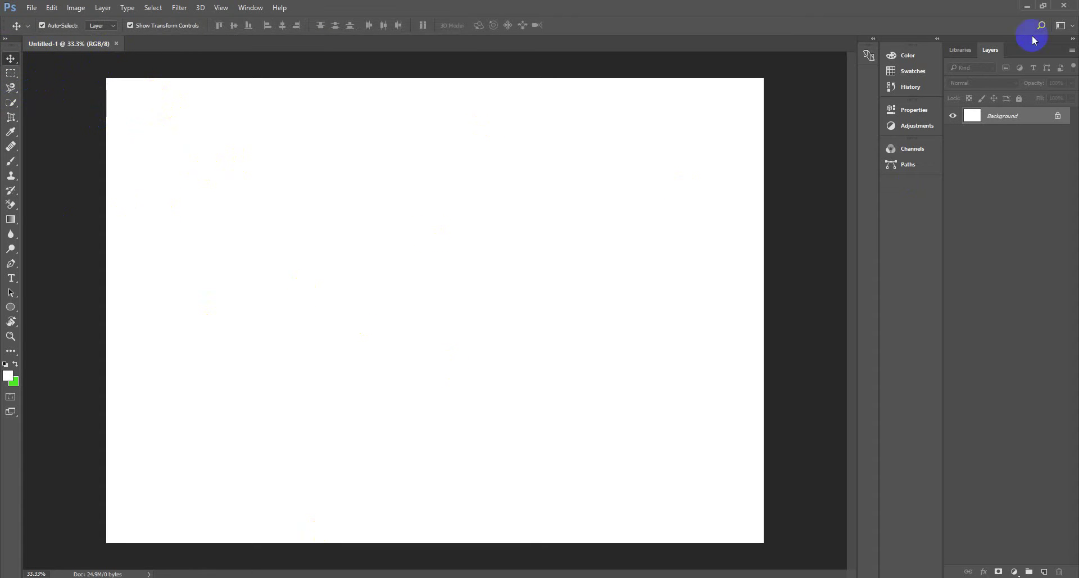
- Minimize the open windows and open the Downloads folder in File Explorer
{"action": "left_click", "coordinate": [1024, 6]}
{"action": "left_click", "coordinate": [992, 10]}
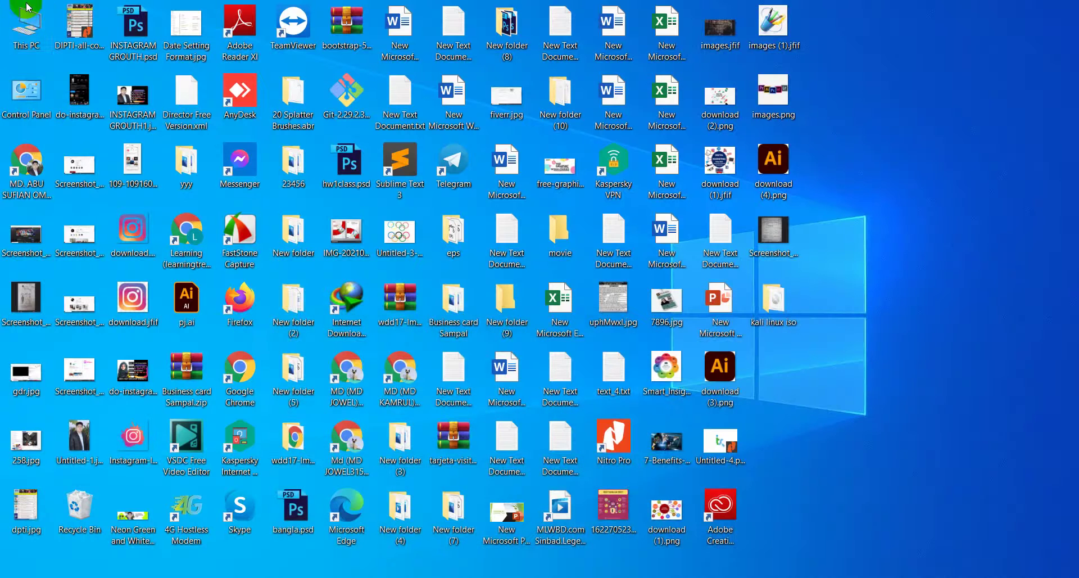
{"action": "left_click", "coordinate": [27, 21]}
{"action": "double_click", "coordinate": [27, 20]}
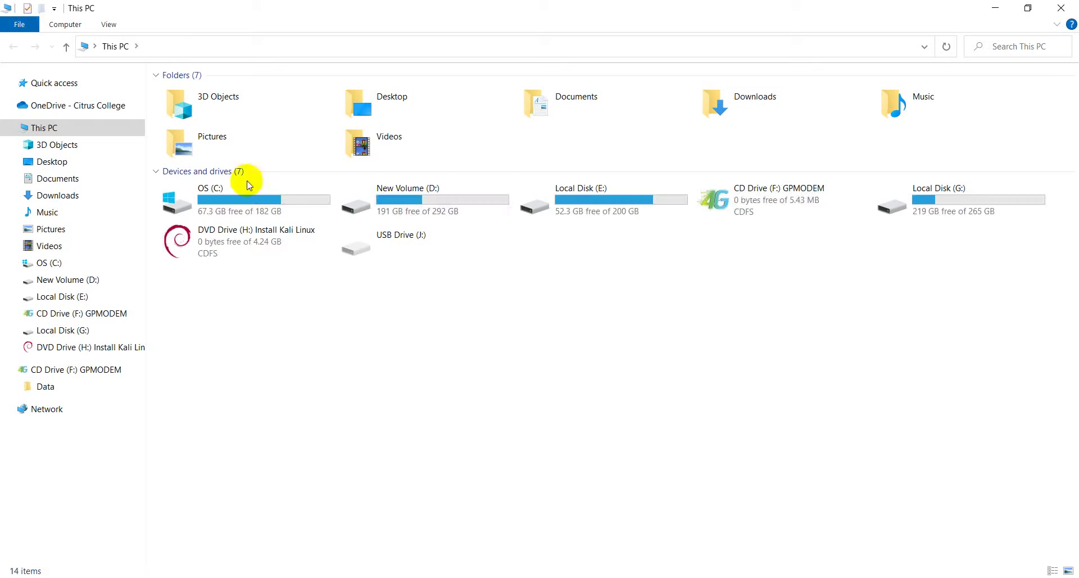
{"action": "double_click", "coordinate": [707, 106]}
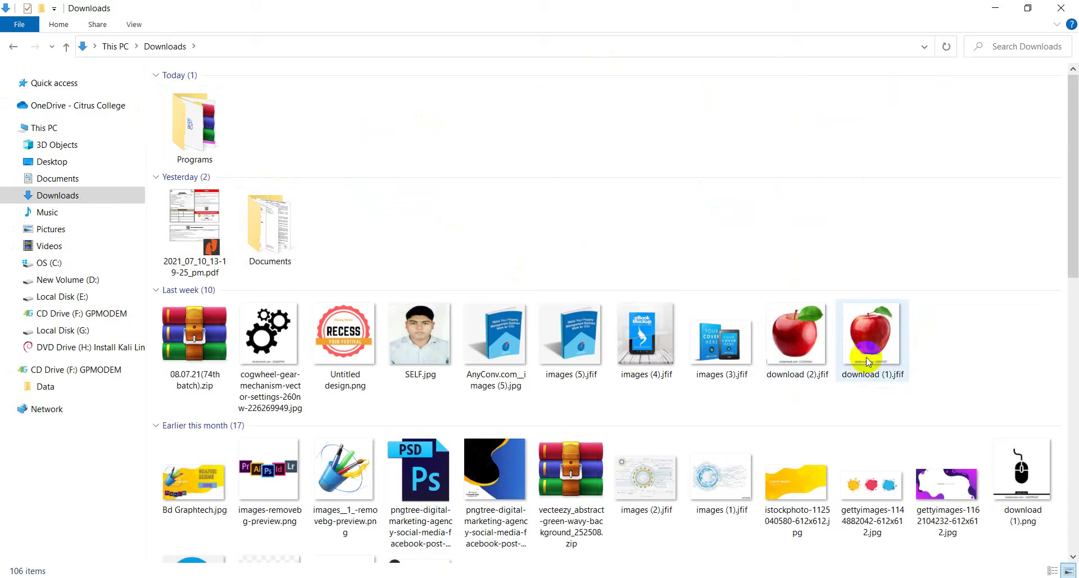
- Look through the Downloads folder for a suitable practice image, and check the Music folder
{"action": "left_click_drag", "start_coordinate": [865, 339], "coordinate": [501, 365]}
{"action": "scroll", "coordinate": [501, 365], "scroll_direction": "down", "scroll_amount": 15}
{"action": "left_click", "coordinate": [502, 366]}
{"action": "scroll", "coordinate": [502, 366], "scroll_direction": "up", "scroll_amount": 3}
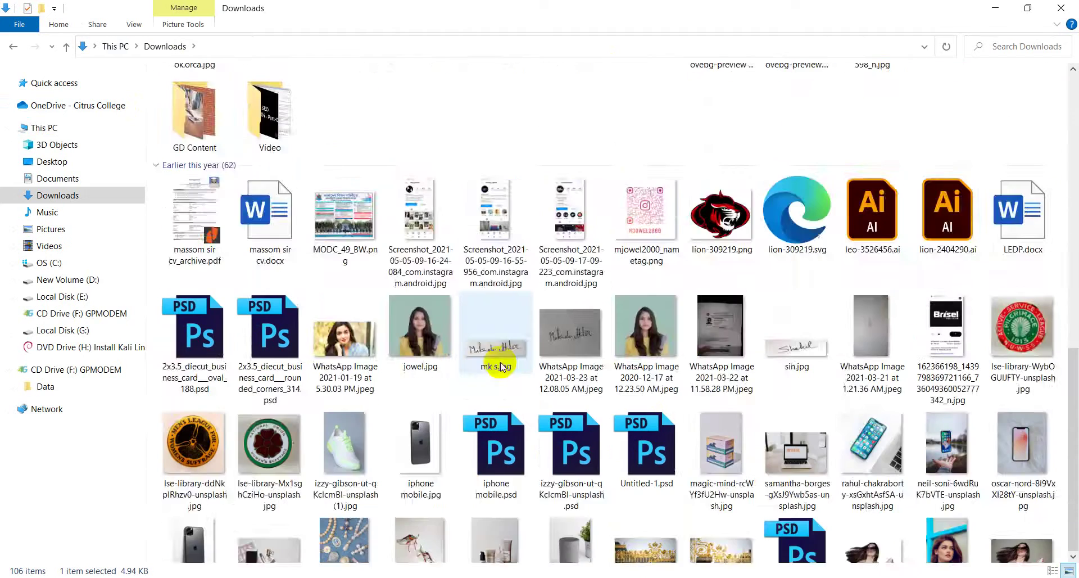
{"action": "scroll", "coordinate": [500, 362], "scroll_direction": "down", "scroll_amount": 8}
{"action": "left_click", "coordinate": [434, 379]}
{"action": "scroll", "coordinate": [434, 379], "scroll_direction": "up", "scroll_amount": 10}
{"action": "scroll", "coordinate": [433, 384], "scroll_direction": "up", "scroll_amount": 8}
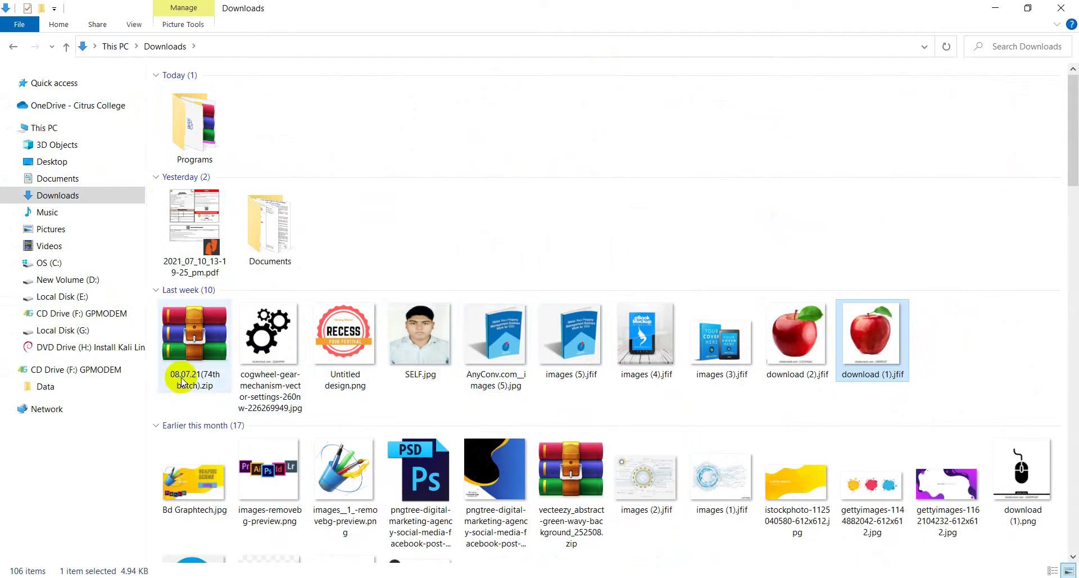
{"action": "left_click", "coordinate": [45, 212]}
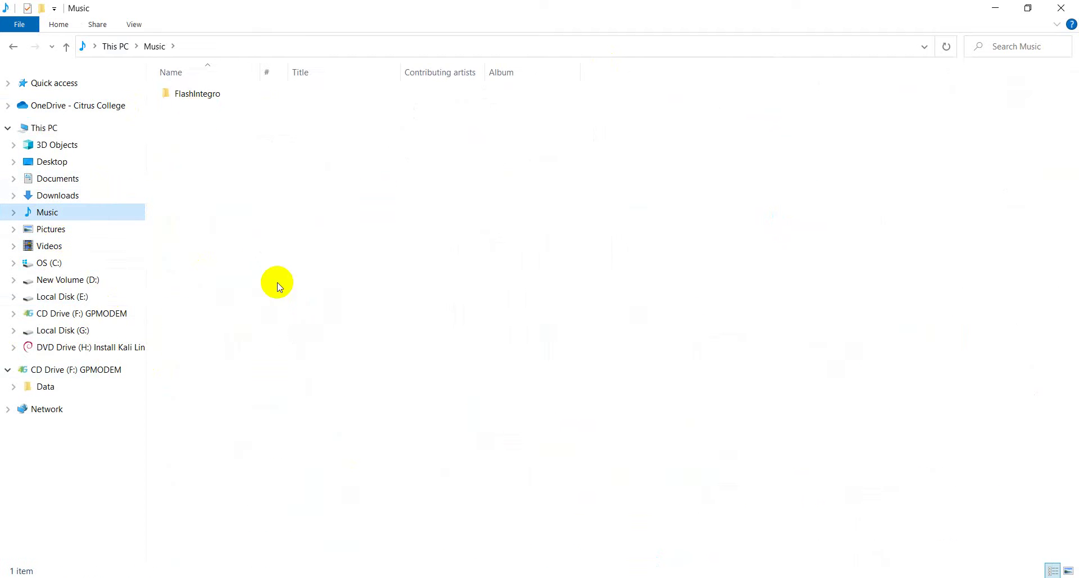
- Switch to Chrome, search Google for "orange image" in a new tab, and open the image results
{"action": "left_click", "coordinate": [471, 574]}
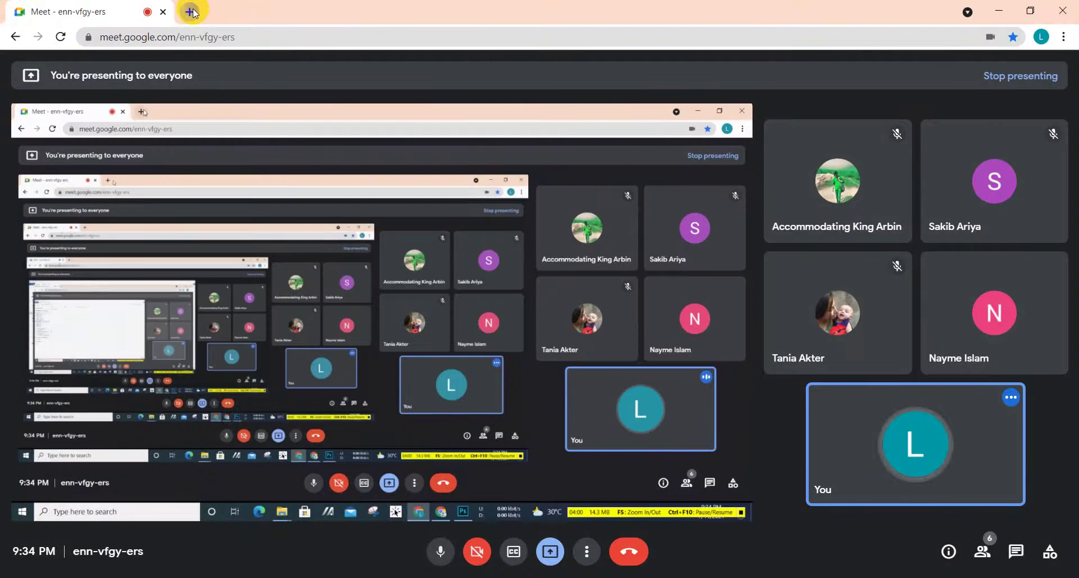
{"action": "left_click", "coordinate": [191, 12]}
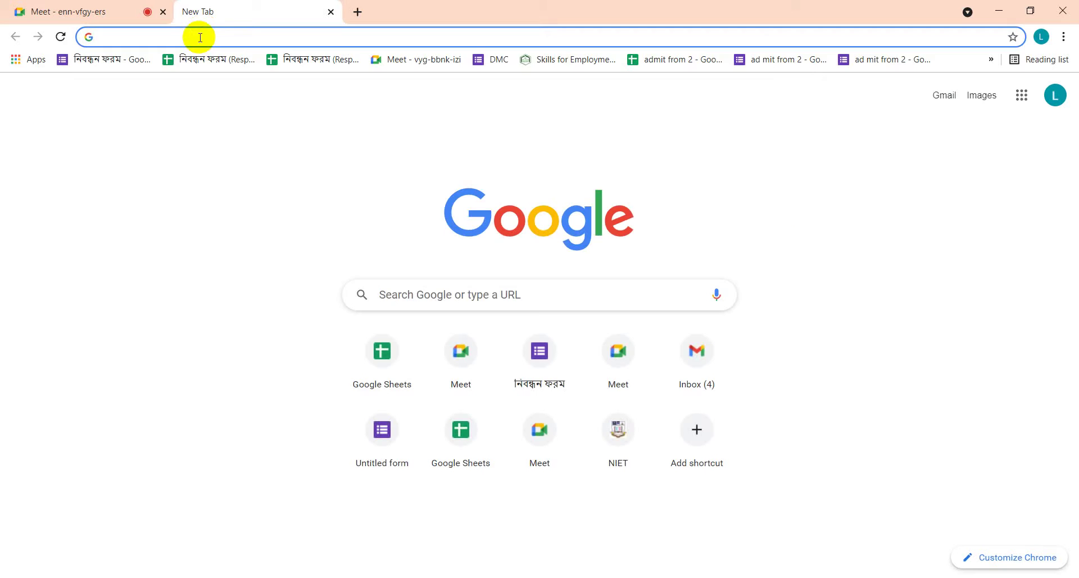
{"action": "type", "text": "orange"}
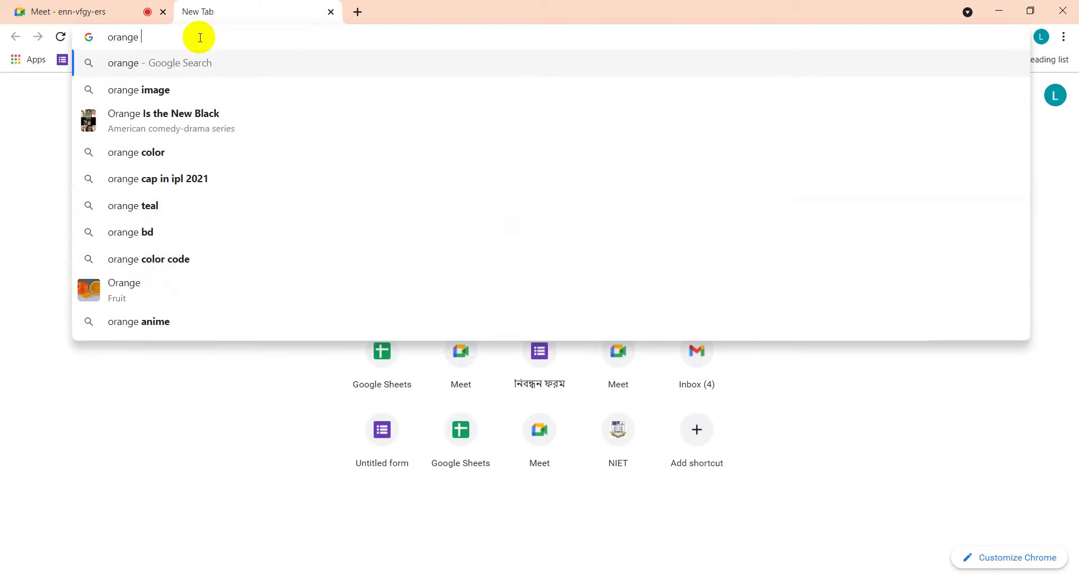
{"action": "left_click", "coordinate": [129, 90]}
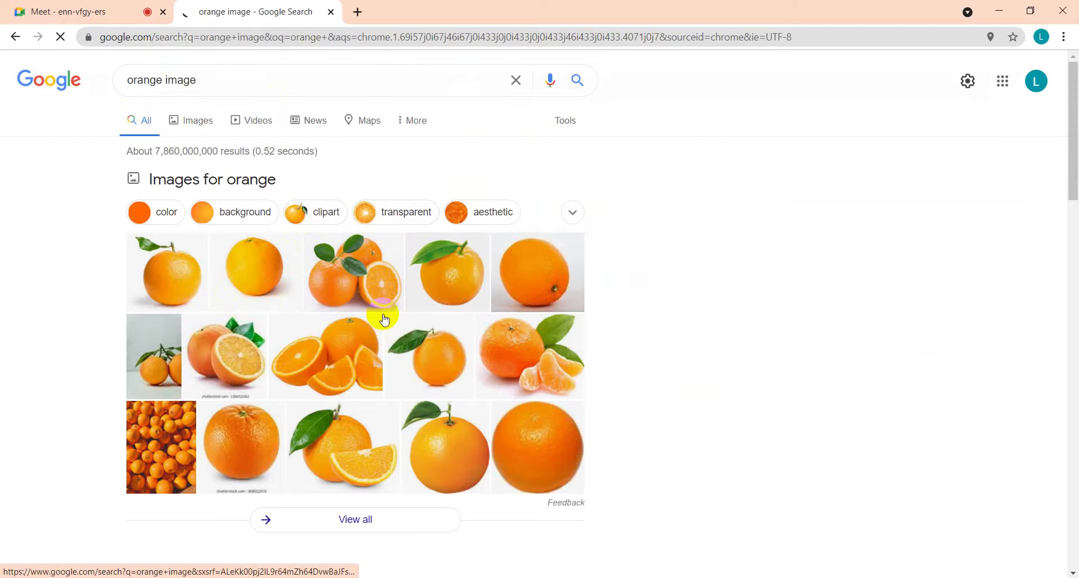
{"action": "left_click", "coordinate": [448, 266]}
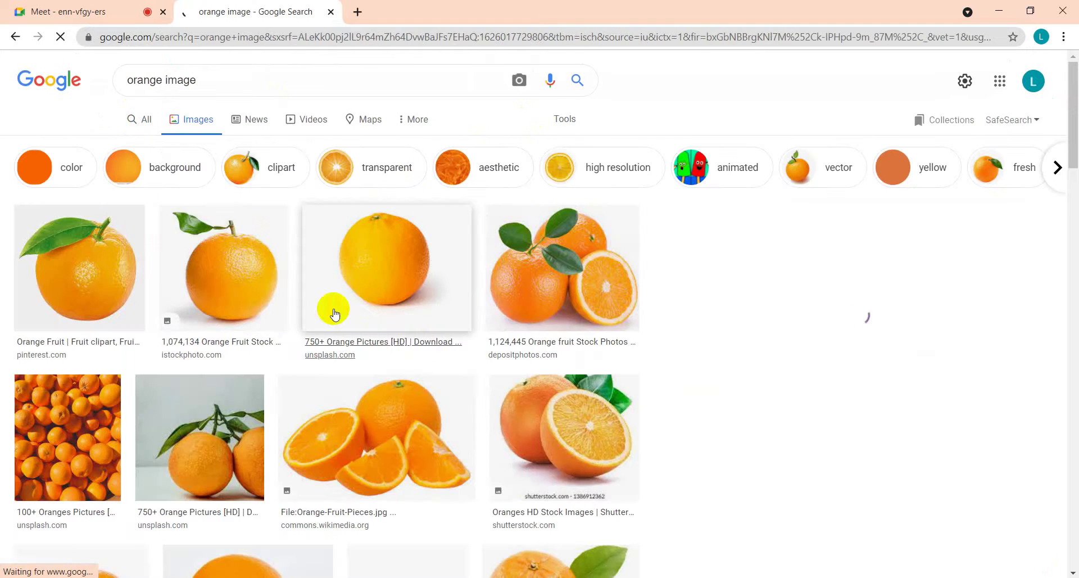
{"action": "left_click", "coordinate": [395, 257]}
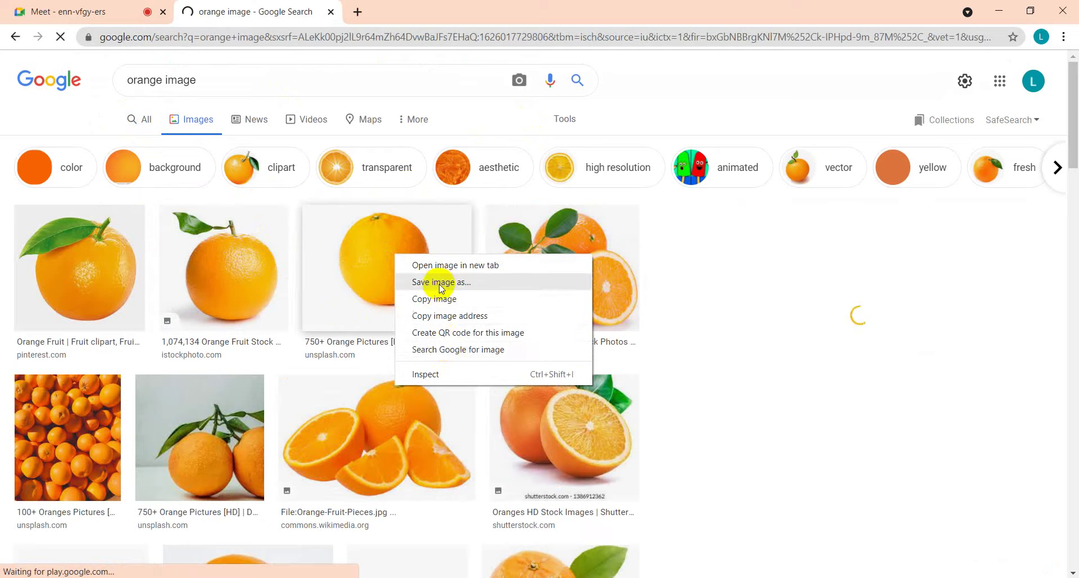
{"action": "left_click", "coordinate": [531, 322]}
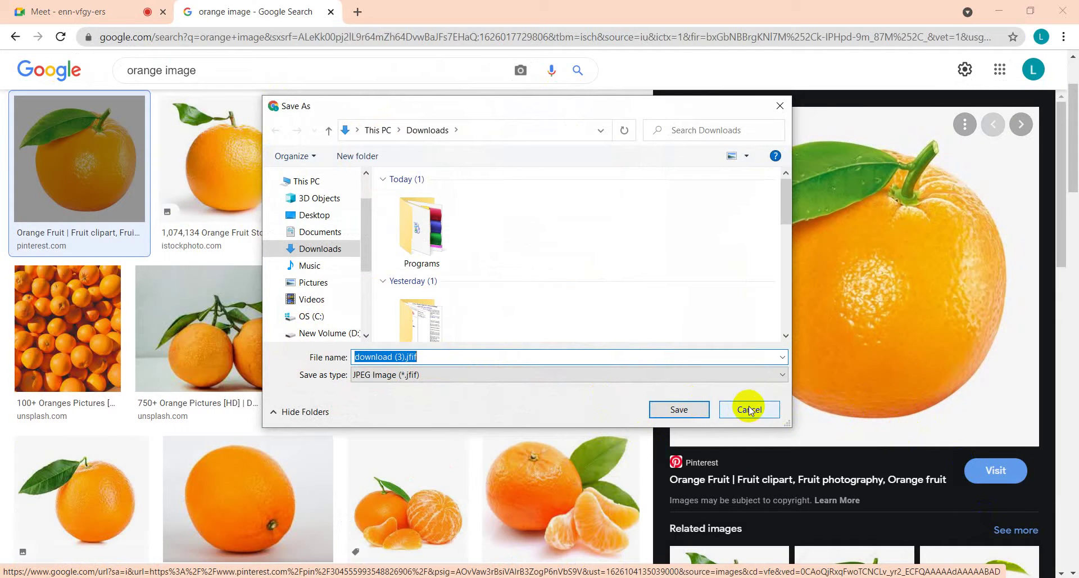
{"action": "left_click", "coordinate": [706, 376]}
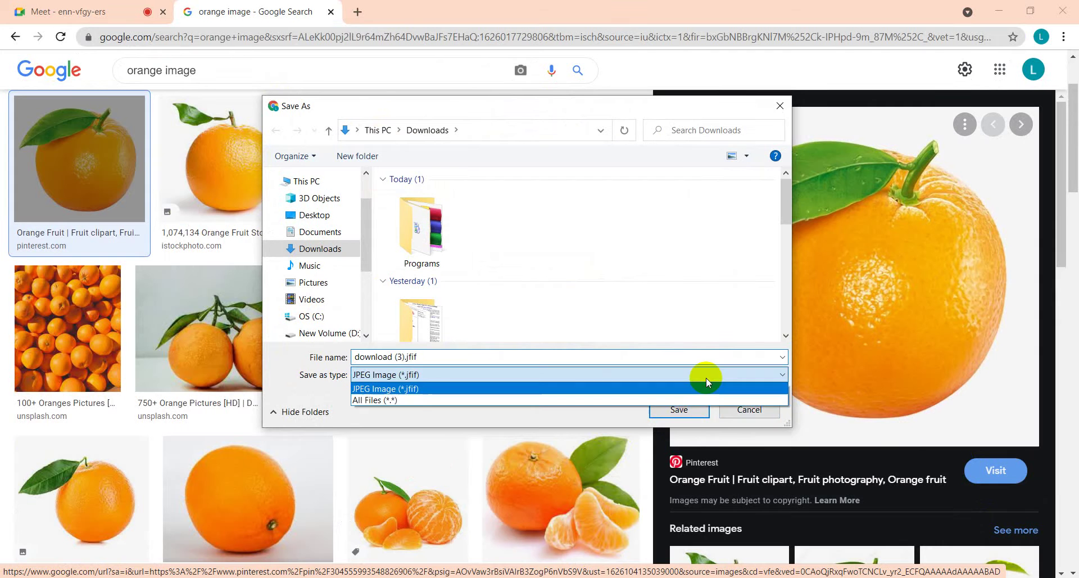
{"action": "left_click", "coordinate": [705, 376]}
{"action": "left_click", "coordinate": [752, 409]}
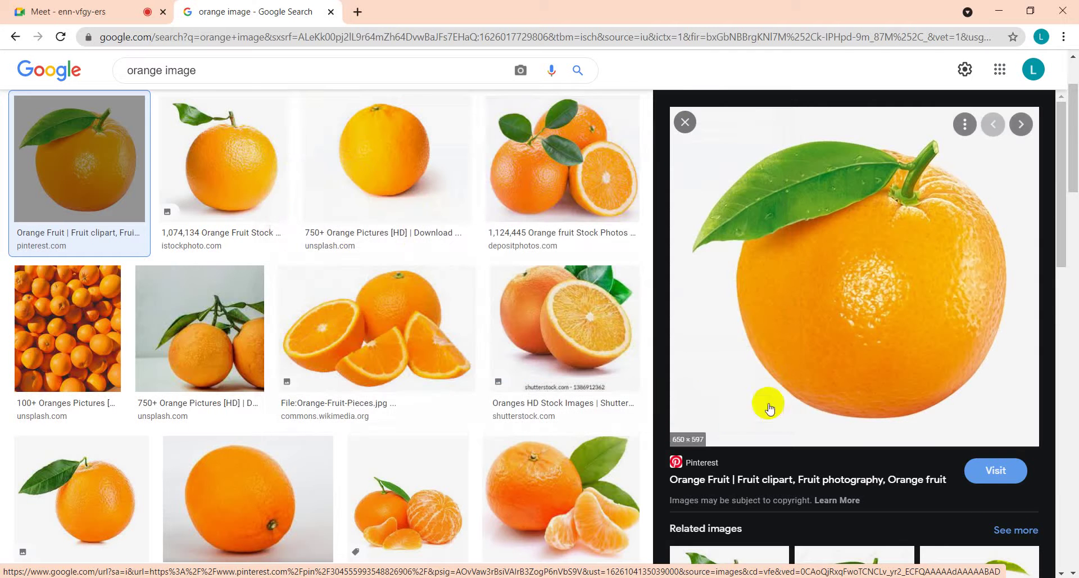
{"action": "right_click", "coordinate": [230, 172]}
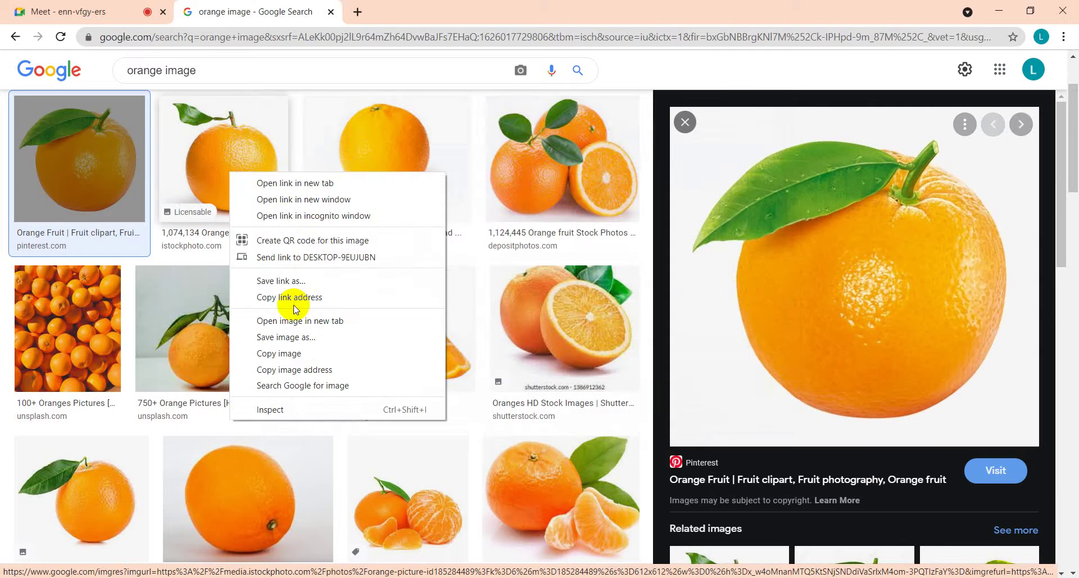
{"action": "left_click", "coordinate": [299, 337]}
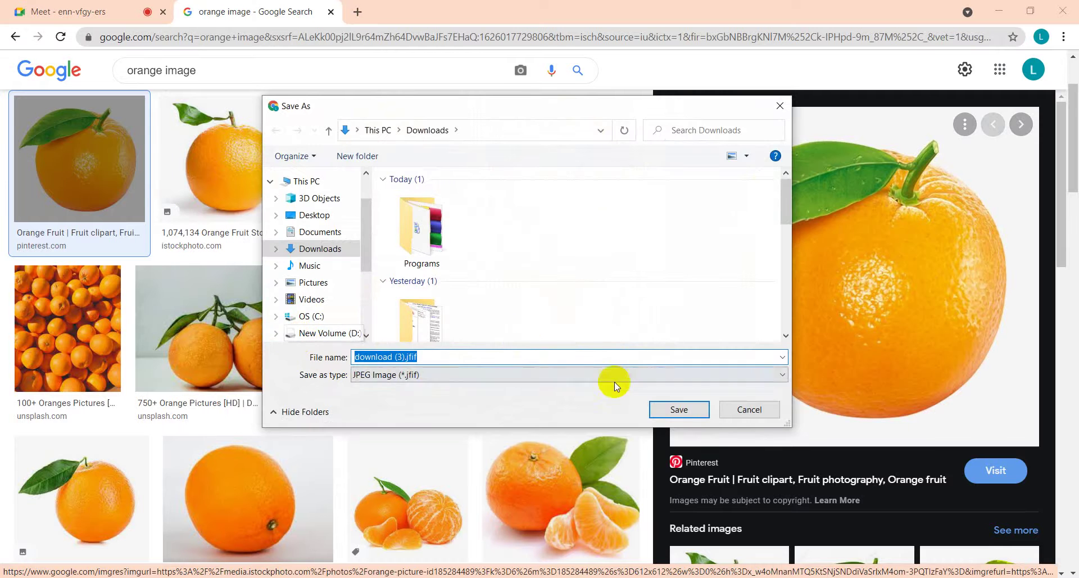
{"action": "left_click", "coordinate": [551, 379]}
{"action": "left_click", "coordinate": [549, 378]}
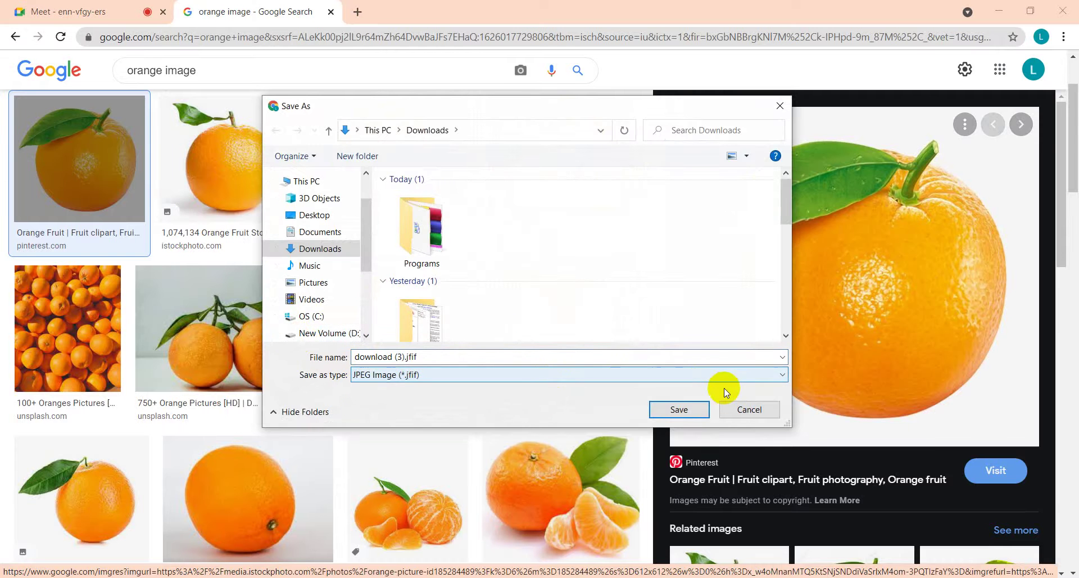
{"action": "left_click", "coordinate": [747, 409]}
- Refine the Google image search to "orange image .jeg"
{"action": "scroll", "coordinate": [364, 446], "scroll_direction": "down", "scroll_amount": 5}
{"action": "scroll", "coordinate": [364, 446], "scroll_direction": "down", "scroll_amount": 4}
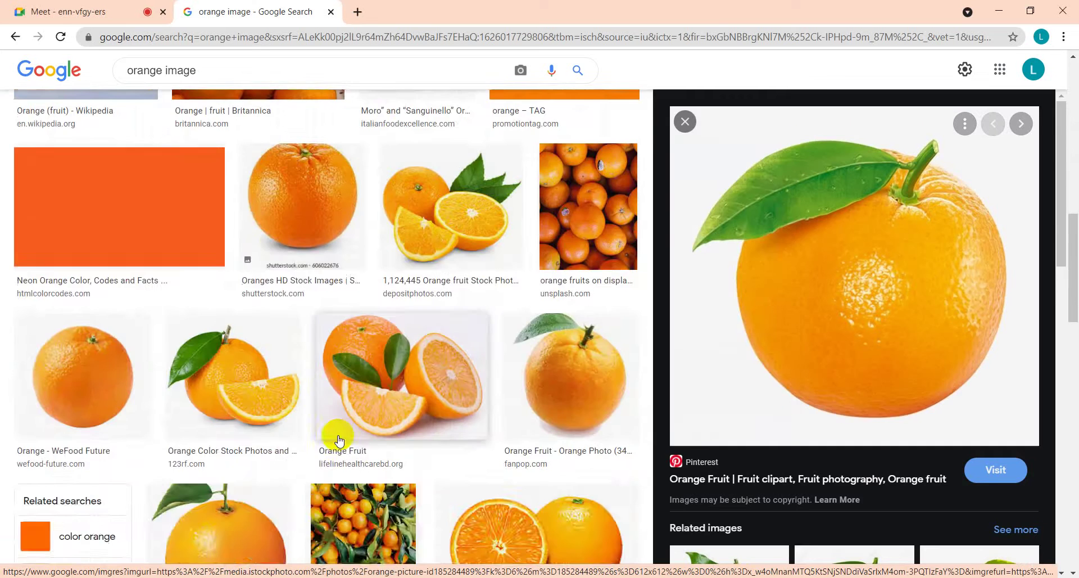
{"action": "scroll", "coordinate": [333, 433], "scroll_direction": "up", "scroll_amount": 4}
{"action": "left_click", "coordinate": [250, 74]}
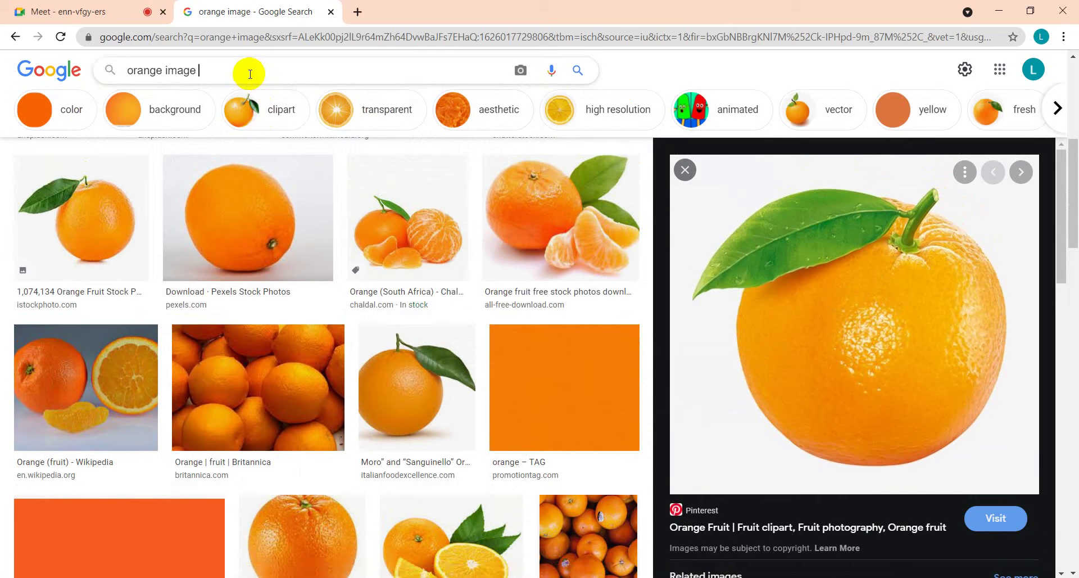
{"action": "type", "text": ".j"}
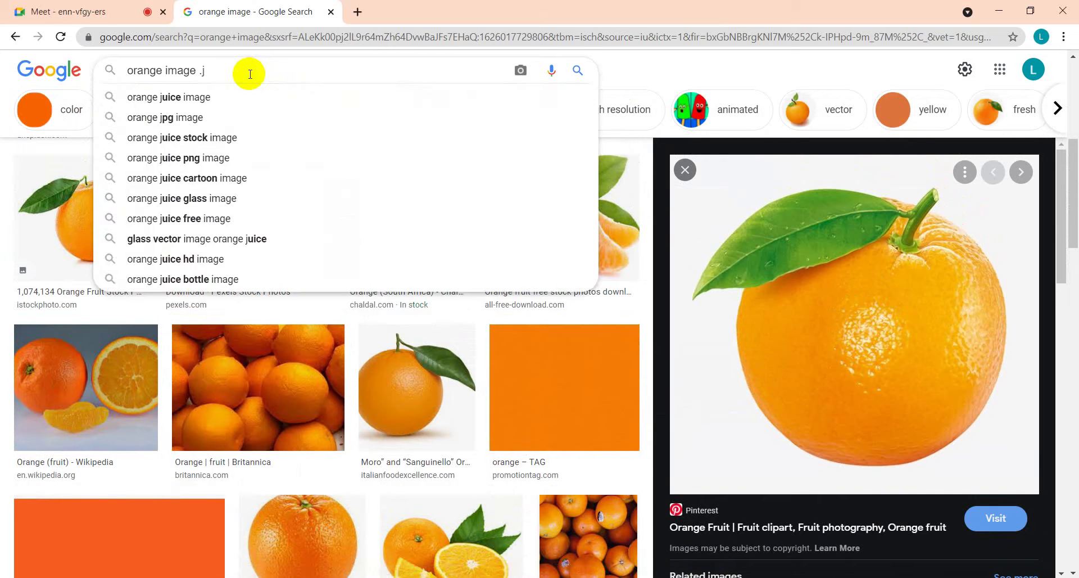
{"action": "type", "text": "eg"}
{"action": "key", "text": "Return"}
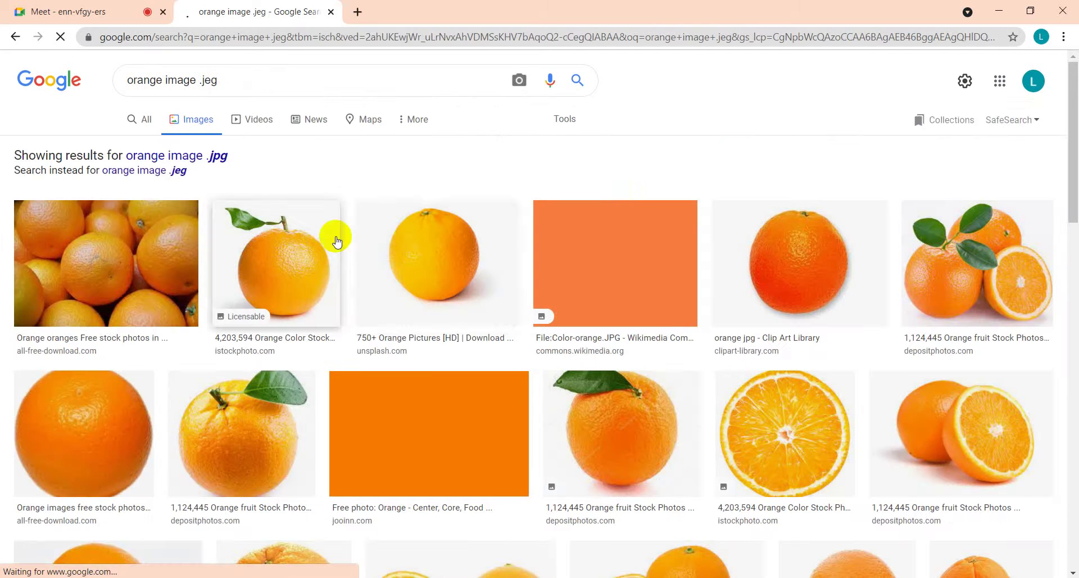
- Browse the refined image results and open Unsplash's "750+ Orange Pictures [HD]" page
{"action": "scroll", "coordinate": [449, 297], "scroll_direction": "down", "scroll_amount": 15}
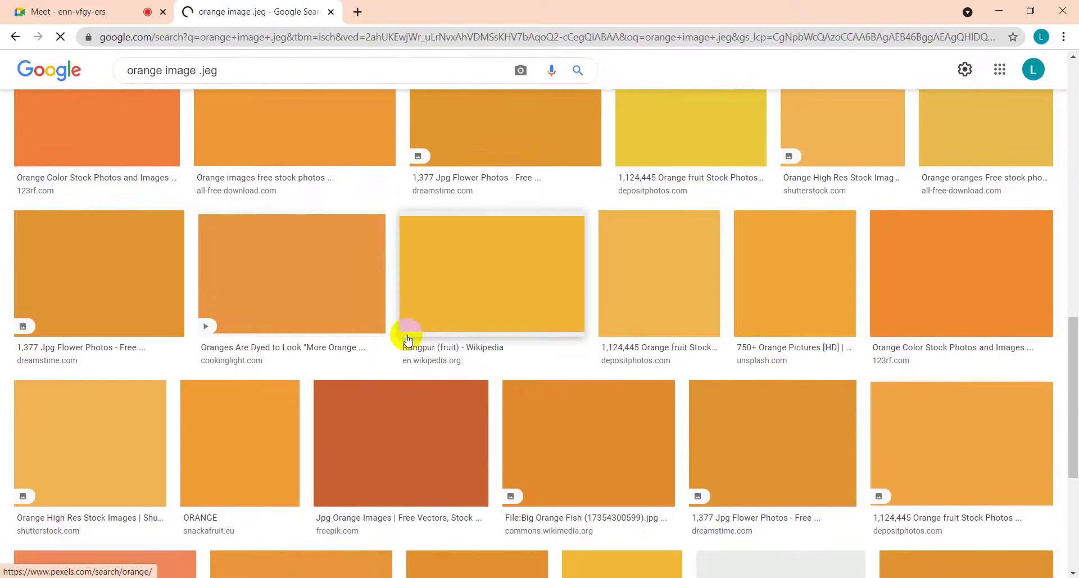
{"action": "scroll", "coordinate": [407, 339], "scroll_direction": "down", "scroll_amount": 7}
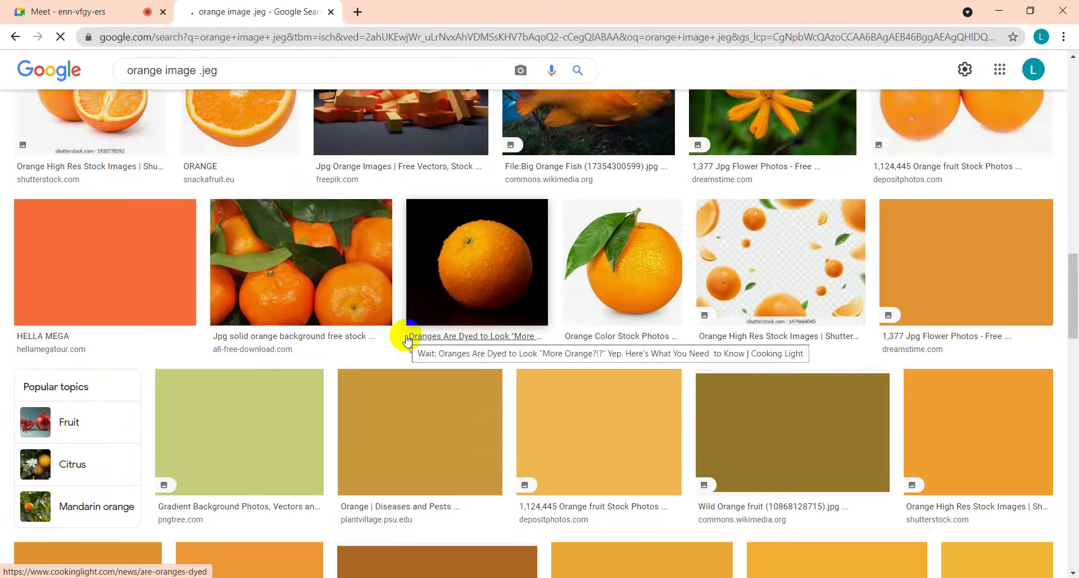
{"action": "scroll", "coordinate": [405, 339], "scroll_direction": "down", "scroll_amount": 6}
{"action": "scroll", "coordinate": [404, 338], "scroll_direction": "up", "scroll_amount": 20}
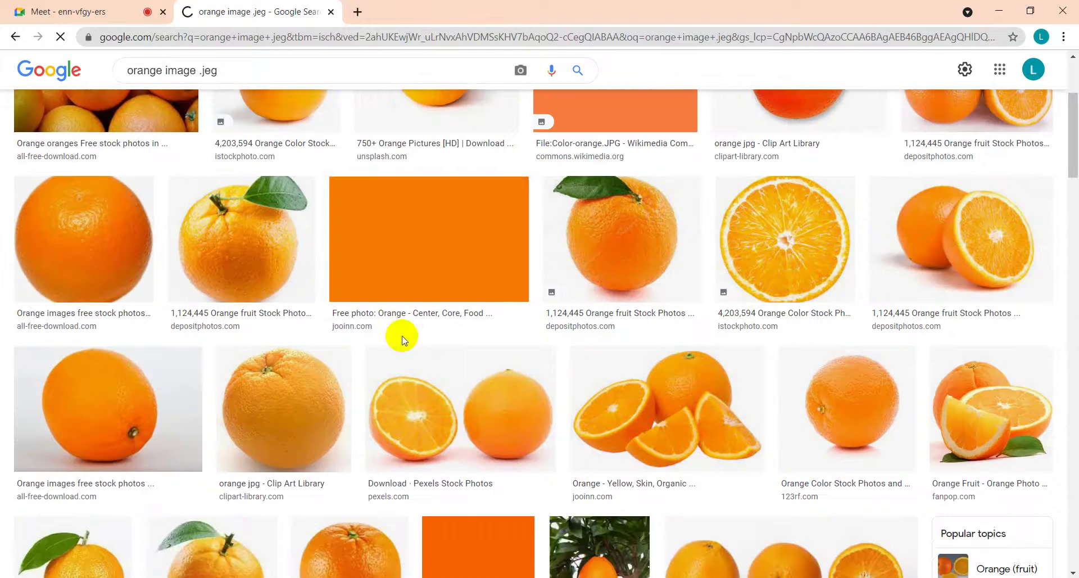
{"action": "scroll", "coordinate": [388, 339], "scroll_direction": "up", "scroll_amount": 3}
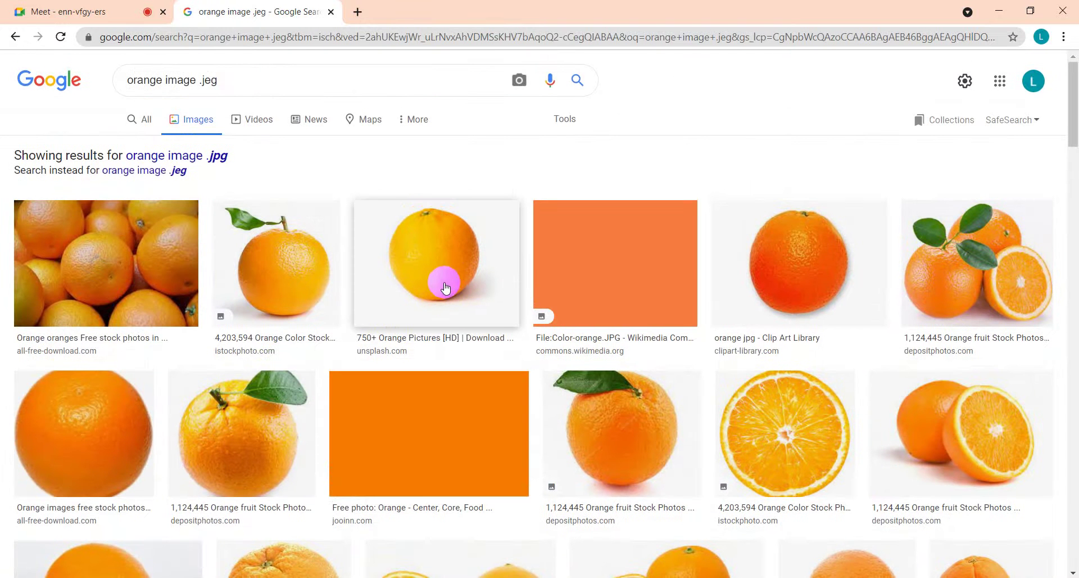
{"action": "left_click", "coordinate": [394, 340]}
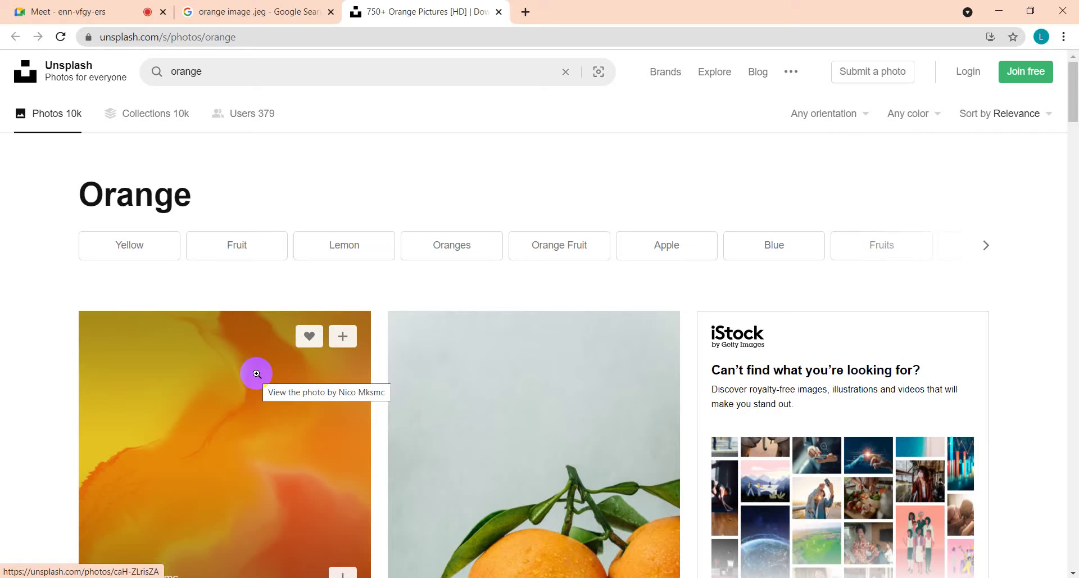
- Look through the Unsplash orange photos for one with a single whole fruit on a plain background
{"action": "scroll", "coordinate": [257, 373], "scroll_direction": "down", "scroll_amount": 4}
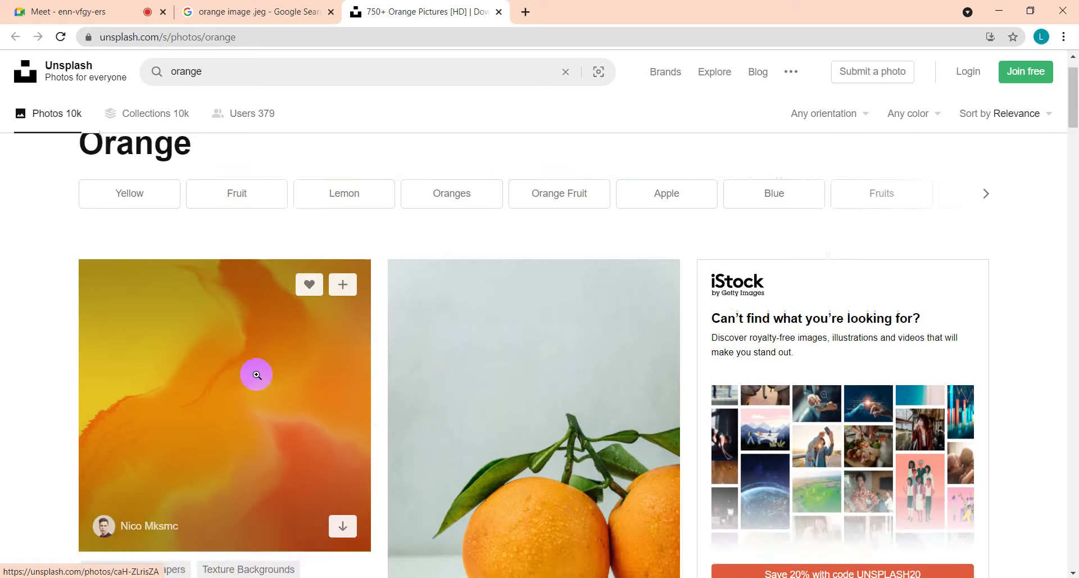
{"action": "scroll", "coordinate": [255, 374], "scroll_direction": "up", "scroll_amount": 3}
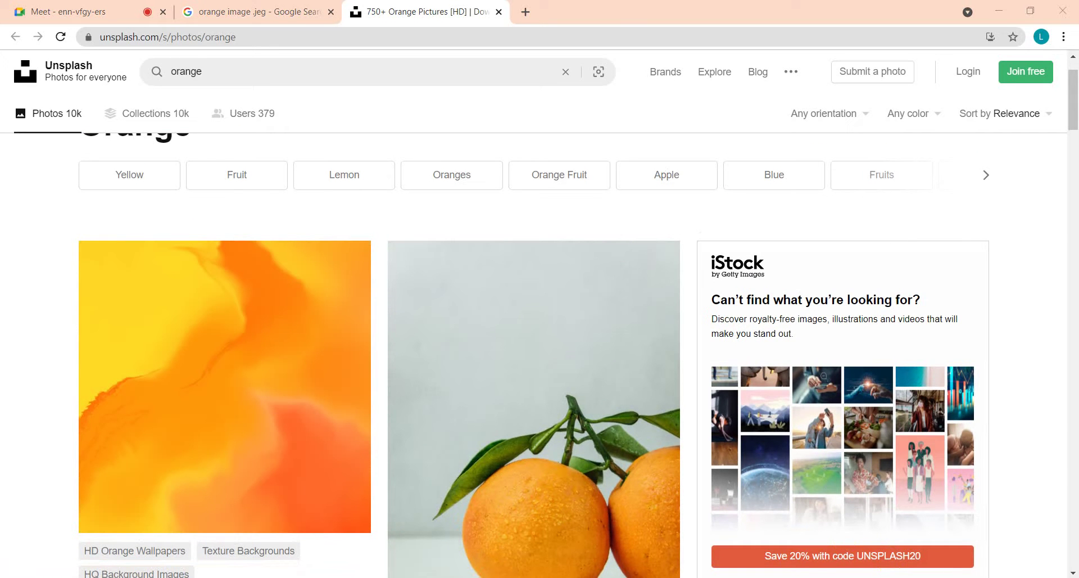
{"action": "scroll", "coordinate": [475, 320], "scroll_direction": "down", "scroll_amount": 10}
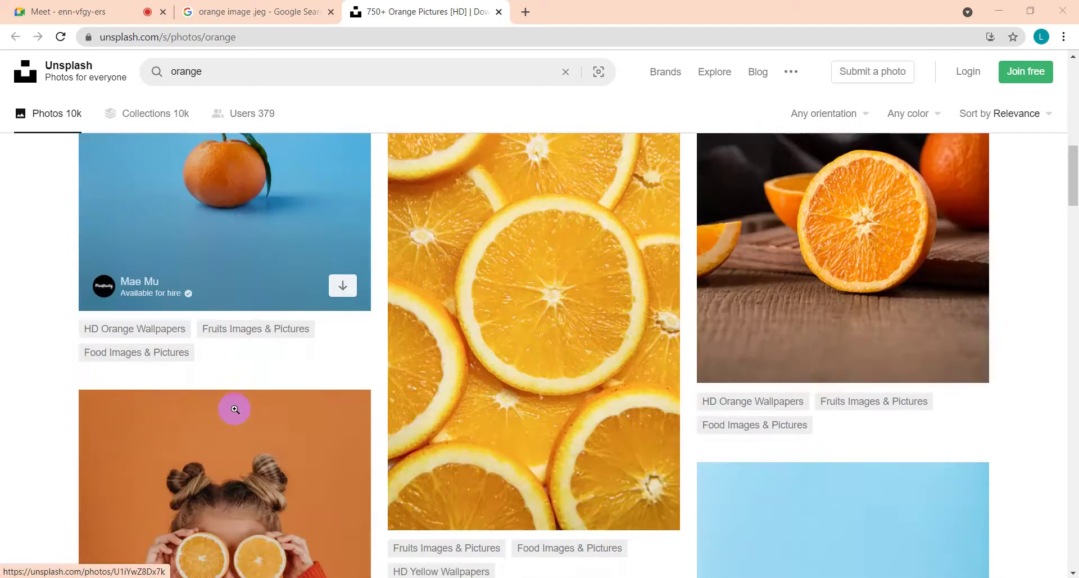
{"action": "scroll", "coordinate": [234, 409], "scroll_direction": "down", "scroll_amount": 14}
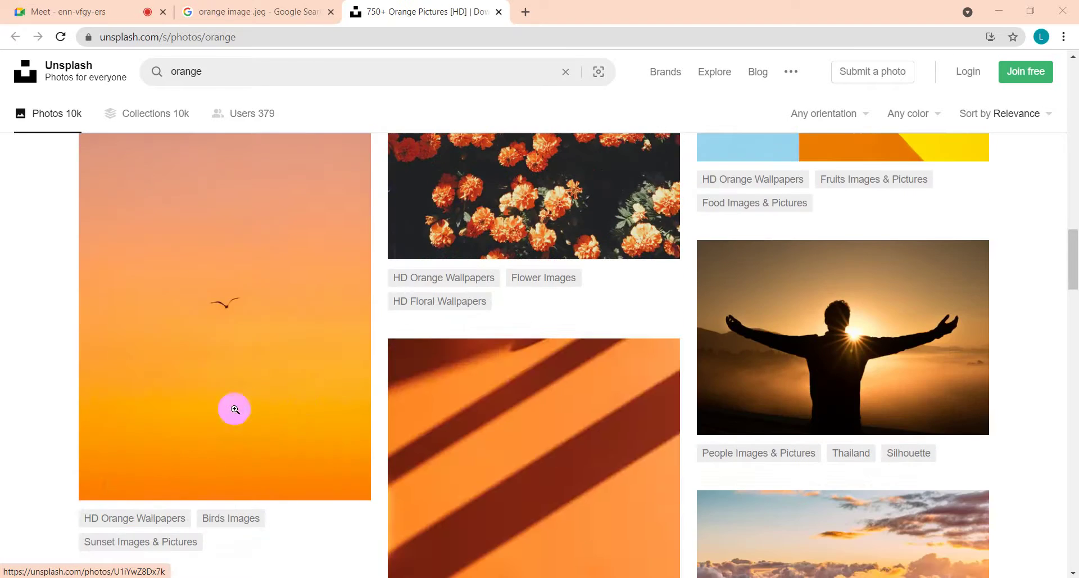
{"action": "scroll", "coordinate": [553, 362], "scroll_direction": "up", "scroll_amount": 12}
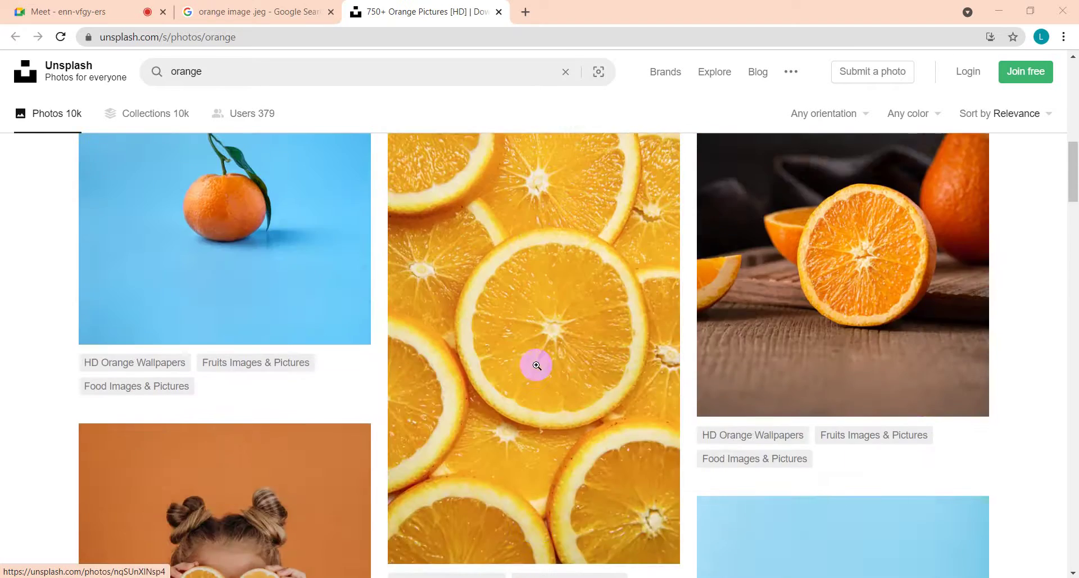
{"action": "scroll", "coordinate": [536, 366], "scroll_direction": "up", "scroll_amount": 10}
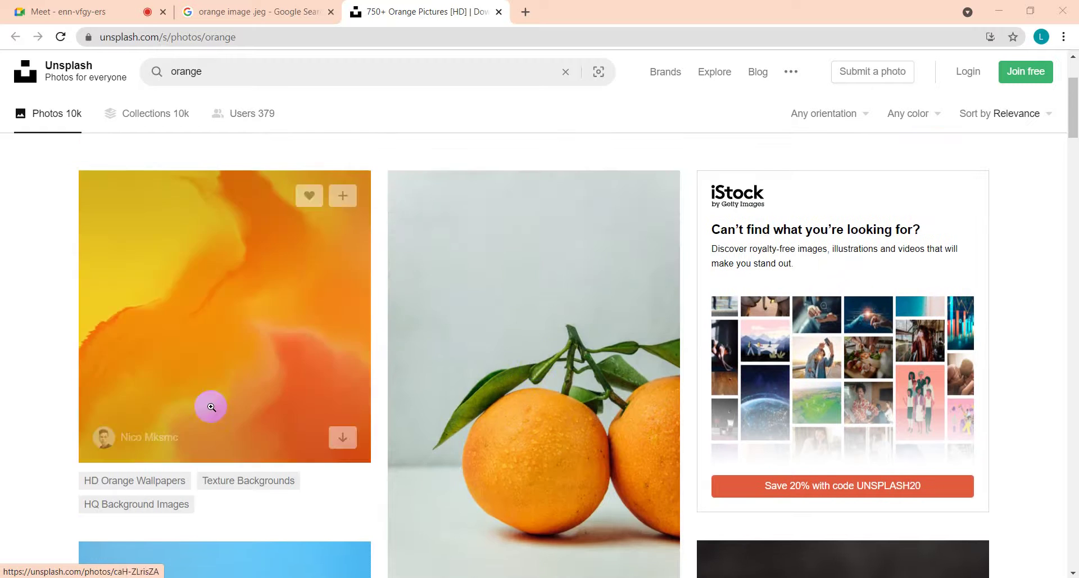
{"action": "scroll", "coordinate": [542, 380], "scroll_direction": "down", "scroll_amount": 4}
{"action": "scroll", "coordinate": [262, 419], "scroll_direction": "down", "scroll_amount": 3}
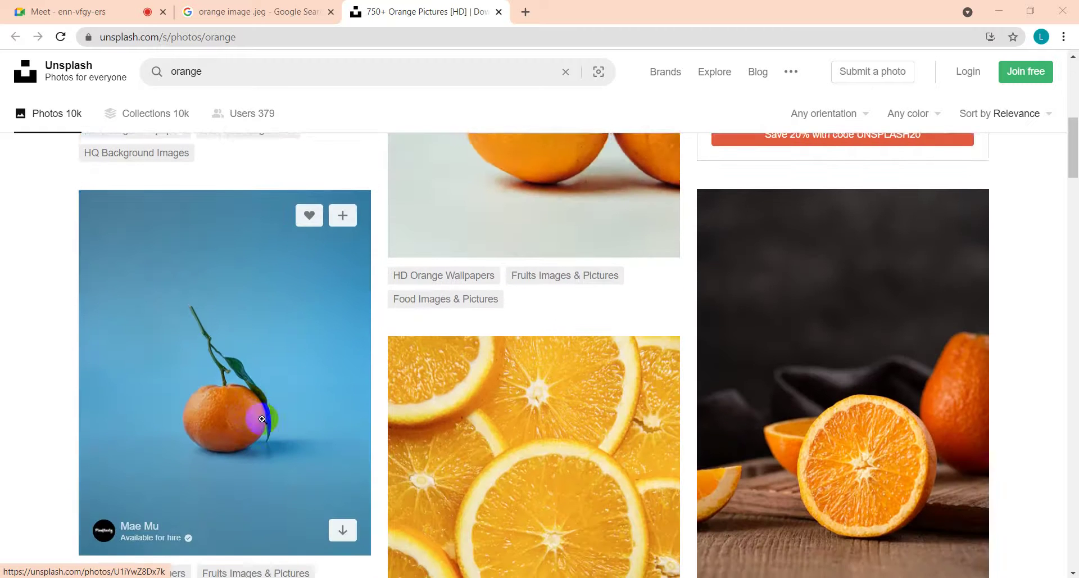
{"action": "scroll", "coordinate": [262, 419], "scroll_direction": "down", "scroll_amount": 1}
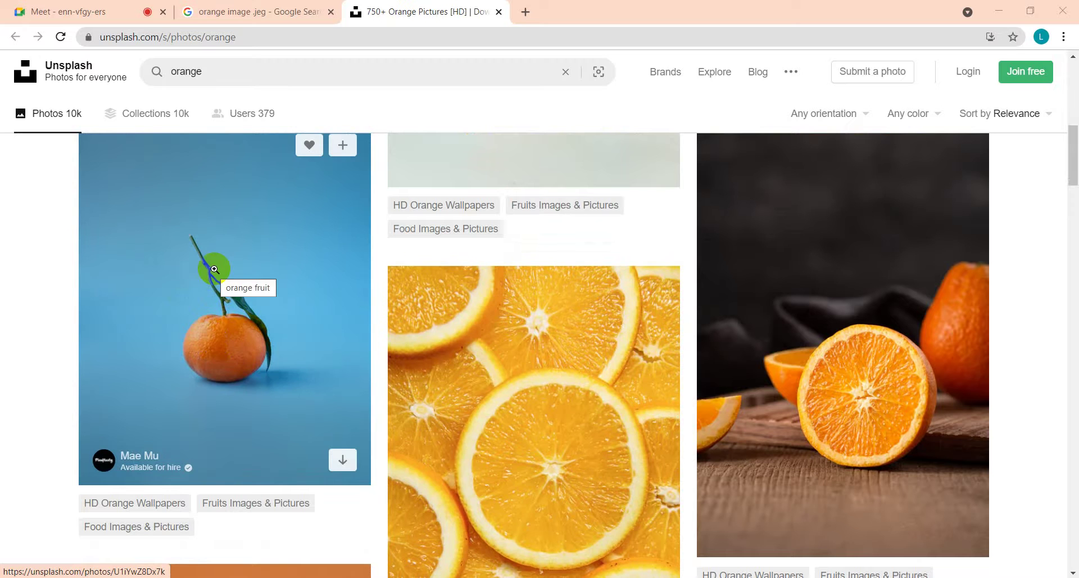
- Download the Unsplash photo of a single orange with a leafy stem on a blue background and dismiss the attribution message
{"action": "left_click", "coordinate": [348, 464]}
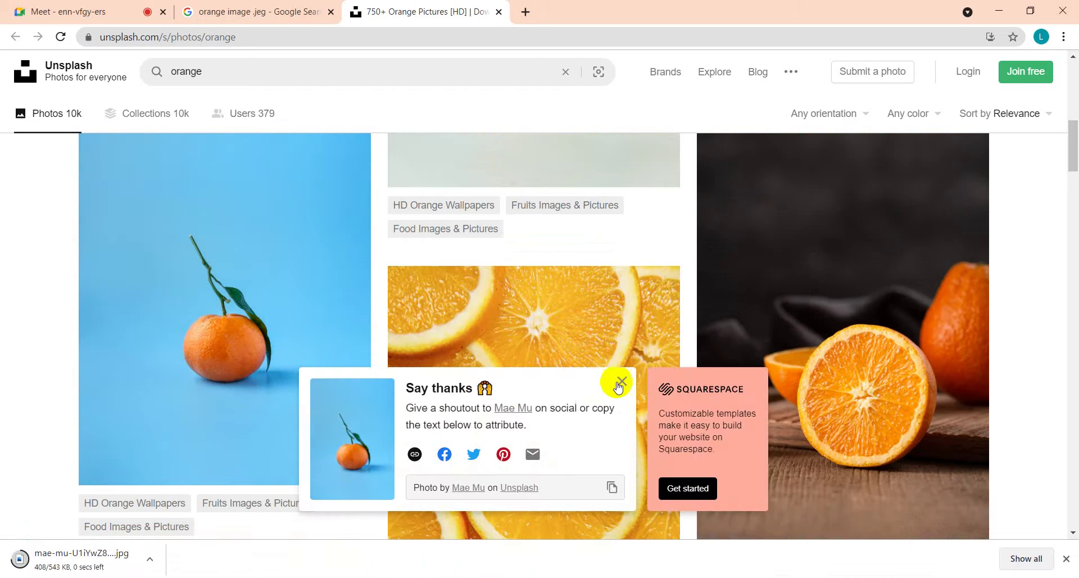
{"action": "left_click", "coordinate": [622, 381]}
{"action": "left_click", "coordinate": [115, 559]}
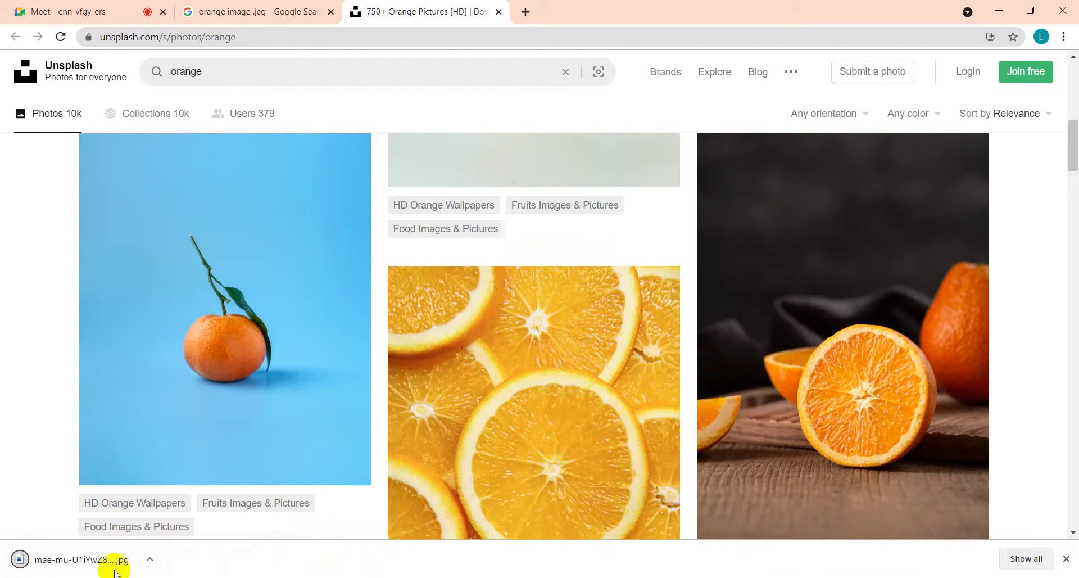
- Download the Unsplash photo of one whole orange on a white background and dismiss the attribution message
{"action": "scroll", "coordinate": [506, 421], "scroll_direction": "down", "scroll_amount": 10}
{"action": "scroll", "coordinate": [488, 428], "scroll_direction": "down", "scroll_amount": 15}
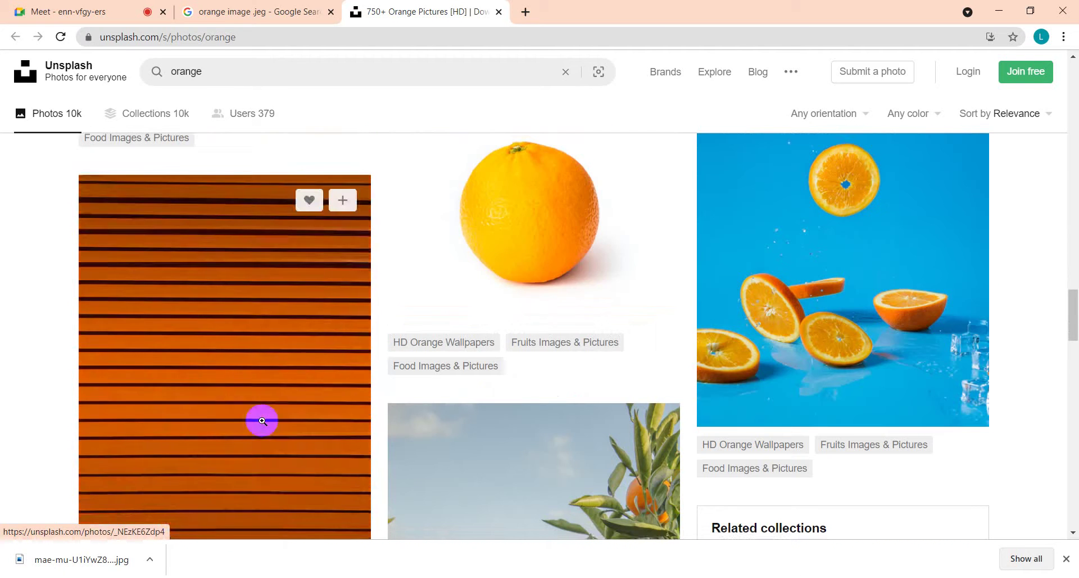
{"action": "mouse_move", "coordinate": [543, 223]}
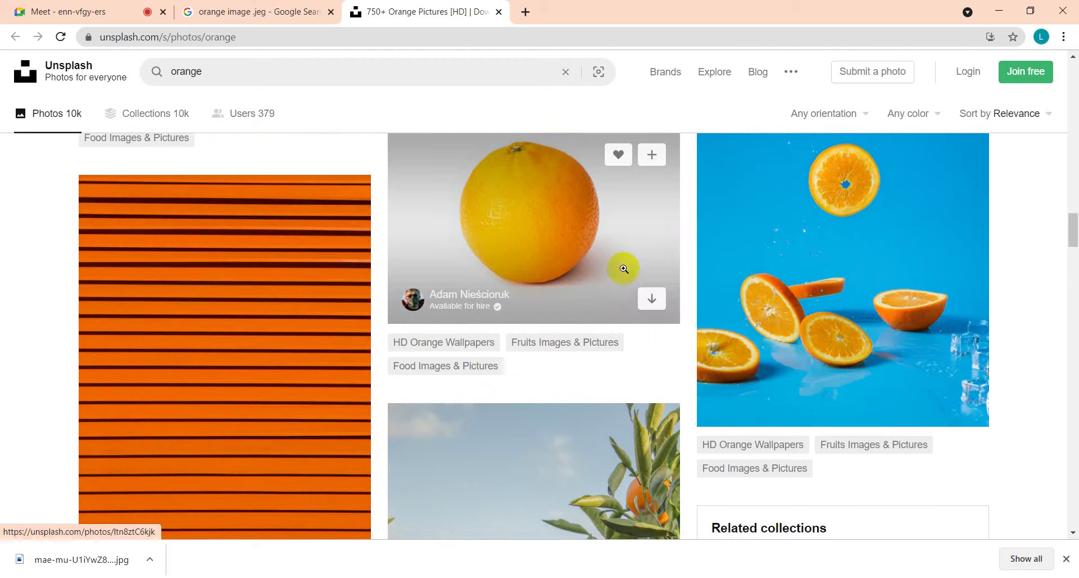
{"action": "left_click", "coordinate": [652, 303]}
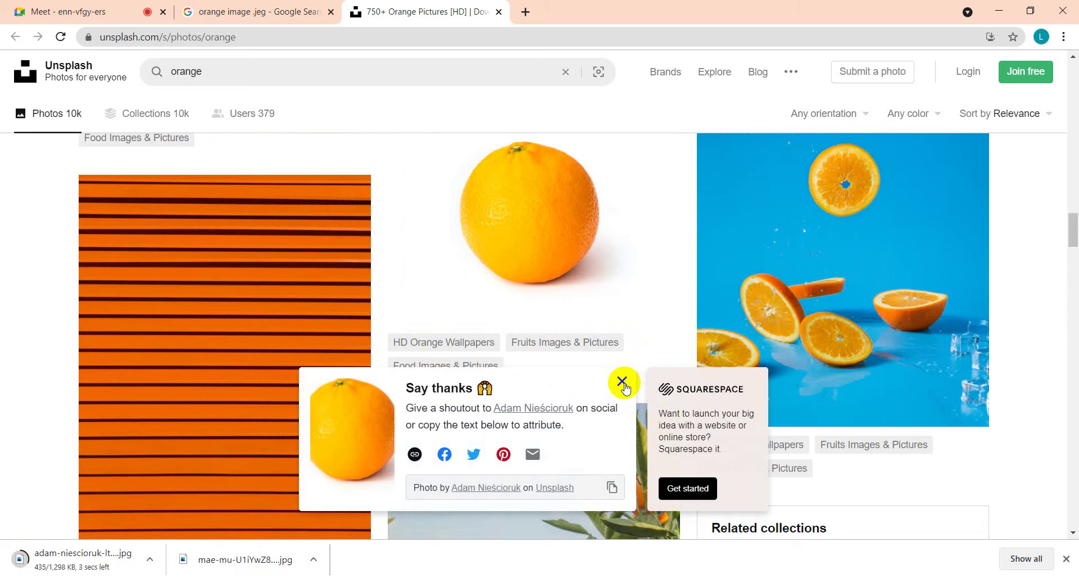
{"action": "left_click", "coordinate": [623, 383]}
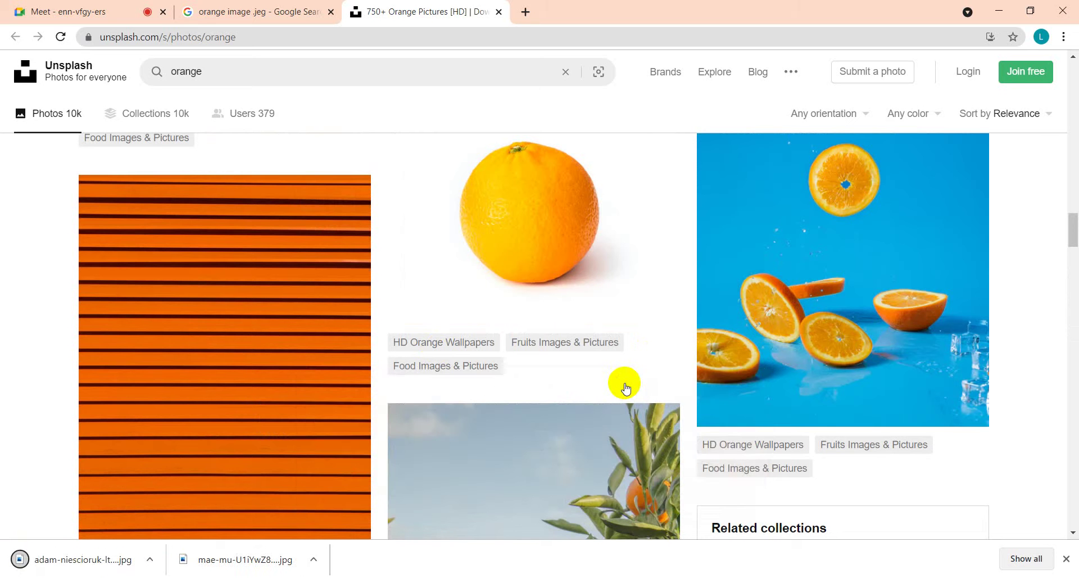
{"action": "left_click", "coordinate": [149, 558]}
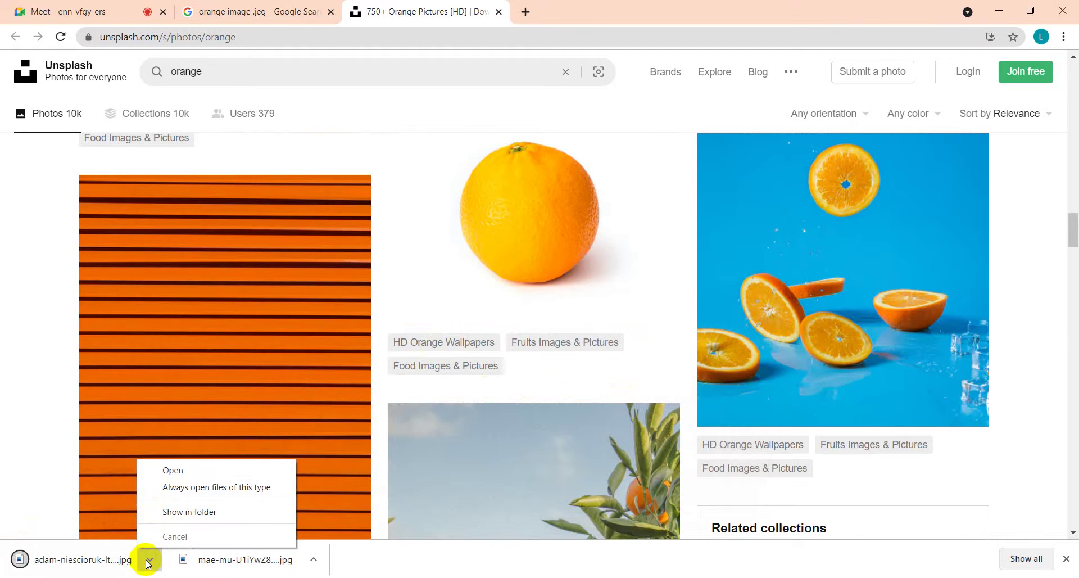
{"action": "left_click", "coordinate": [59, 362]}
{"action": "left_click", "coordinate": [216, 14]}
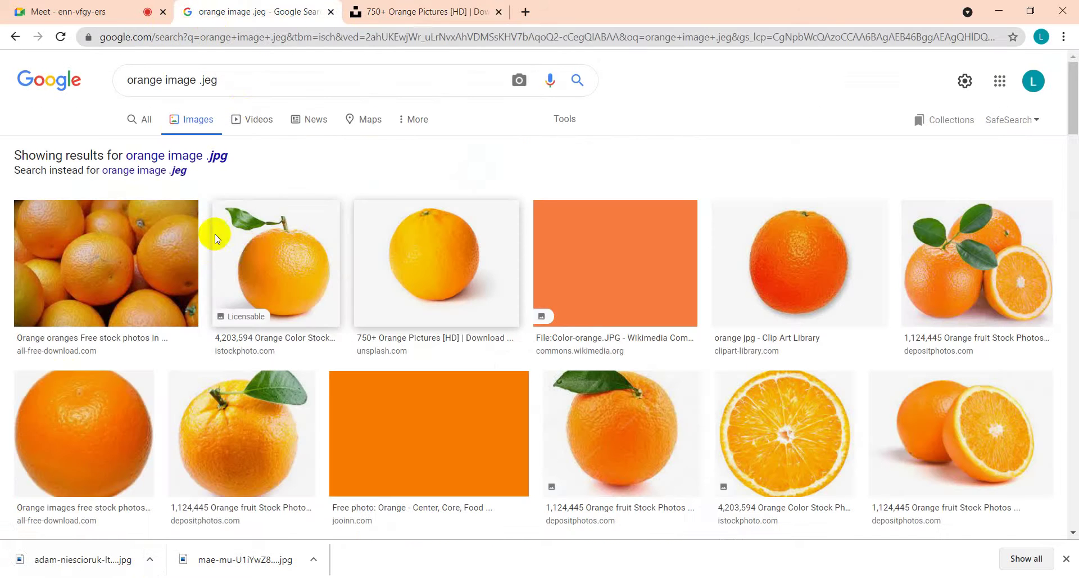
{"action": "left_click", "coordinate": [59, 12]}
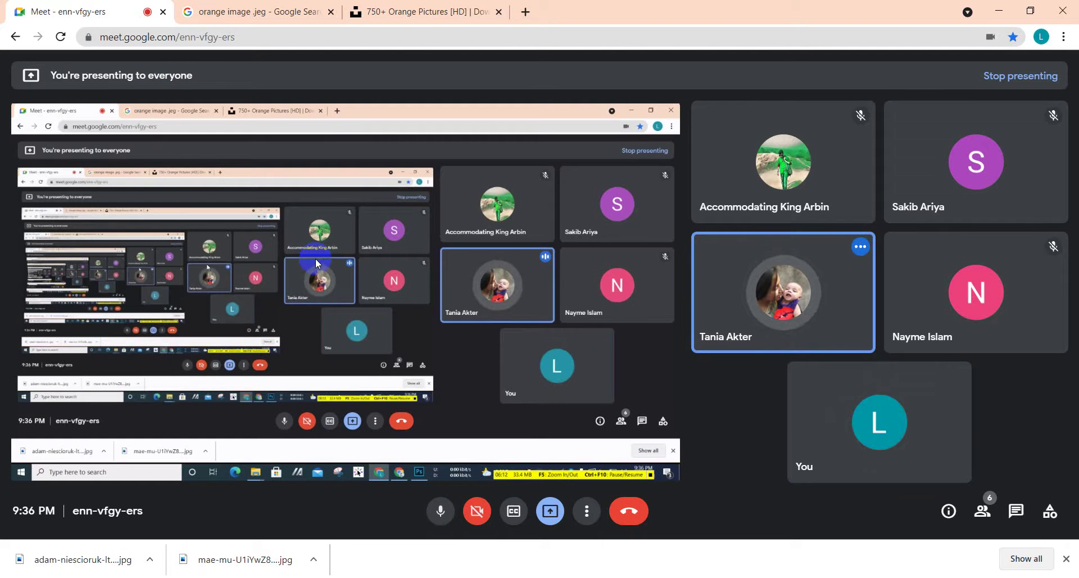
{"action": "left_click", "coordinate": [424, 12]}
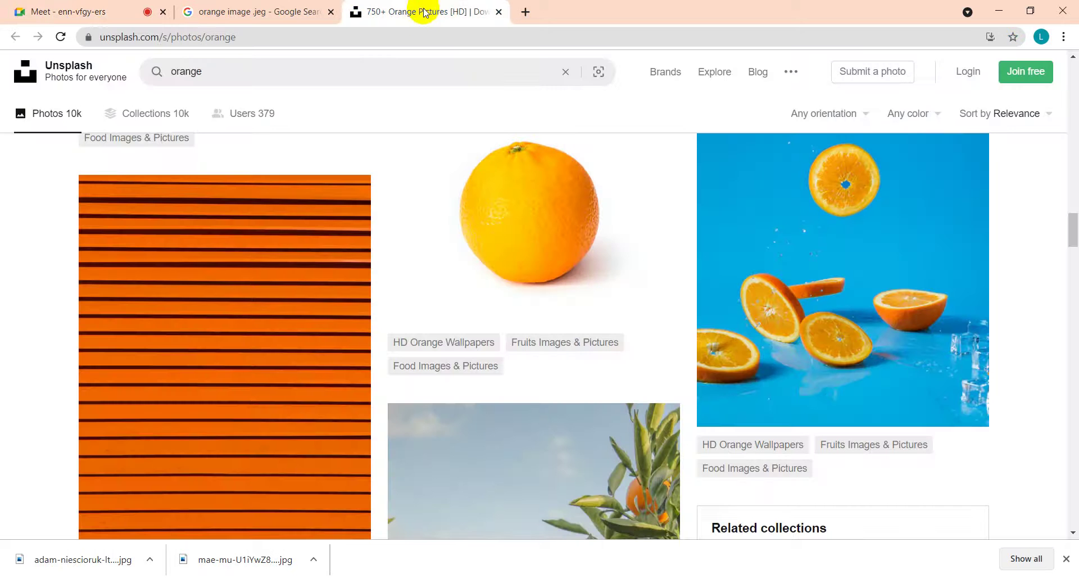
{"action": "left_click", "coordinate": [248, 272]}
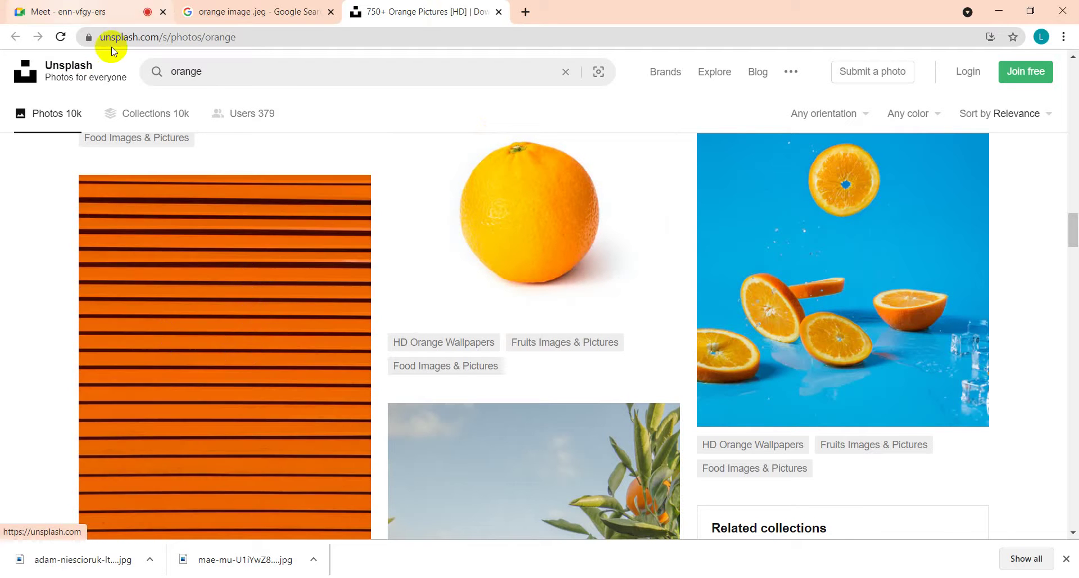
{"action": "left_click", "coordinate": [87, 37]}
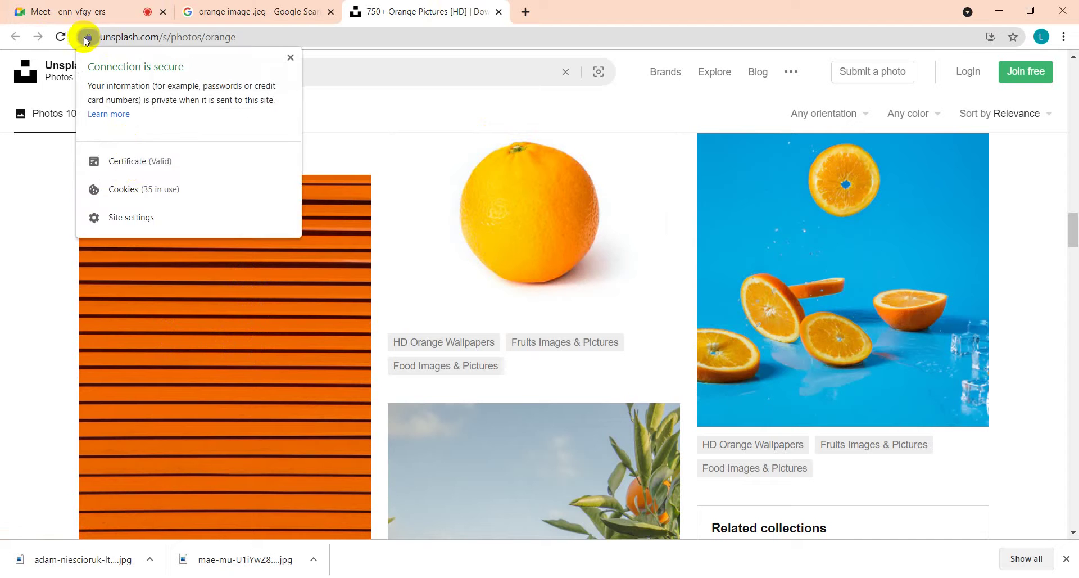
{"action": "left_click", "coordinate": [292, 55]}
{"action": "double_click", "coordinate": [280, 36]}
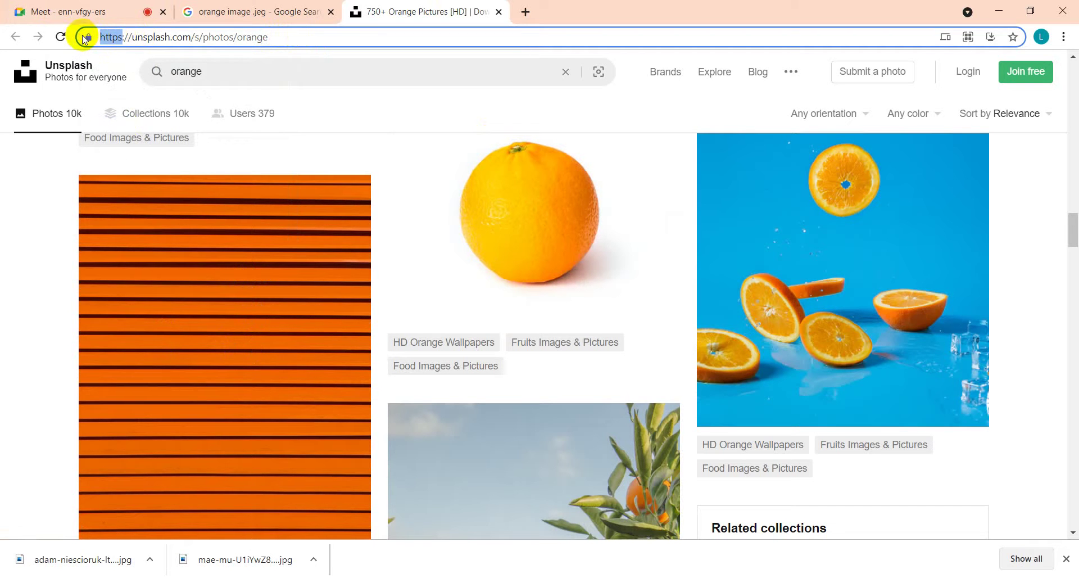
{"action": "left_click", "coordinate": [90, 37]}
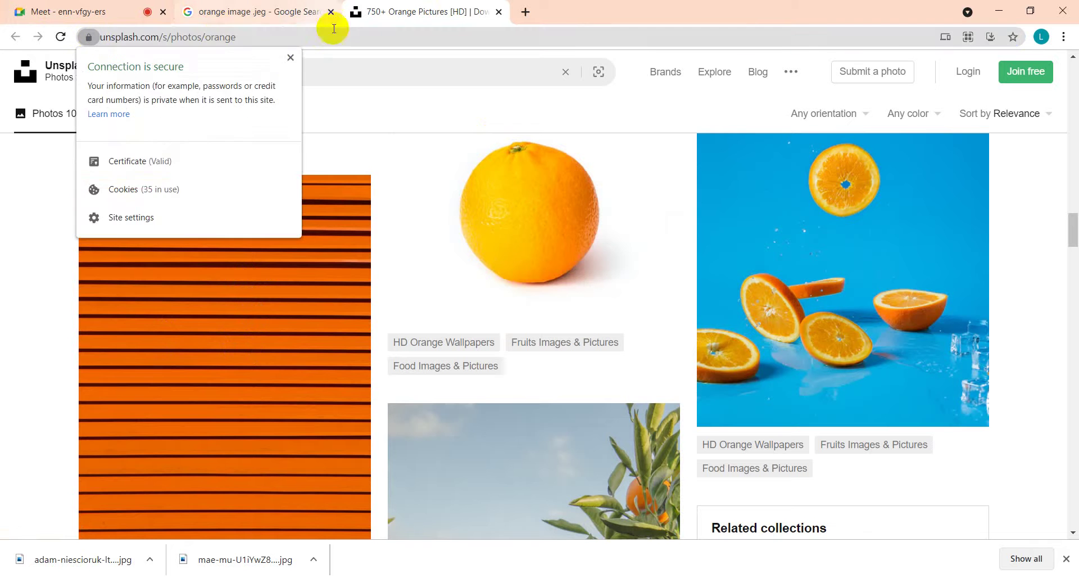
{"action": "left_click", "coordinate": [290, 59]}
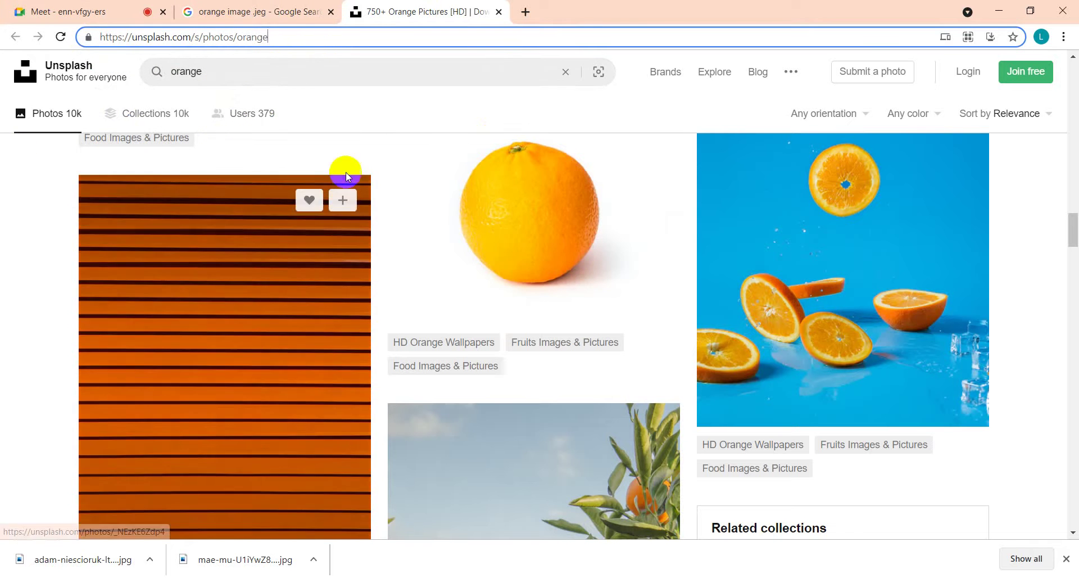
{"action": "scroll", "coordinate": [224, 416], "scroll_direction": "down", "scroll_amount": 6}
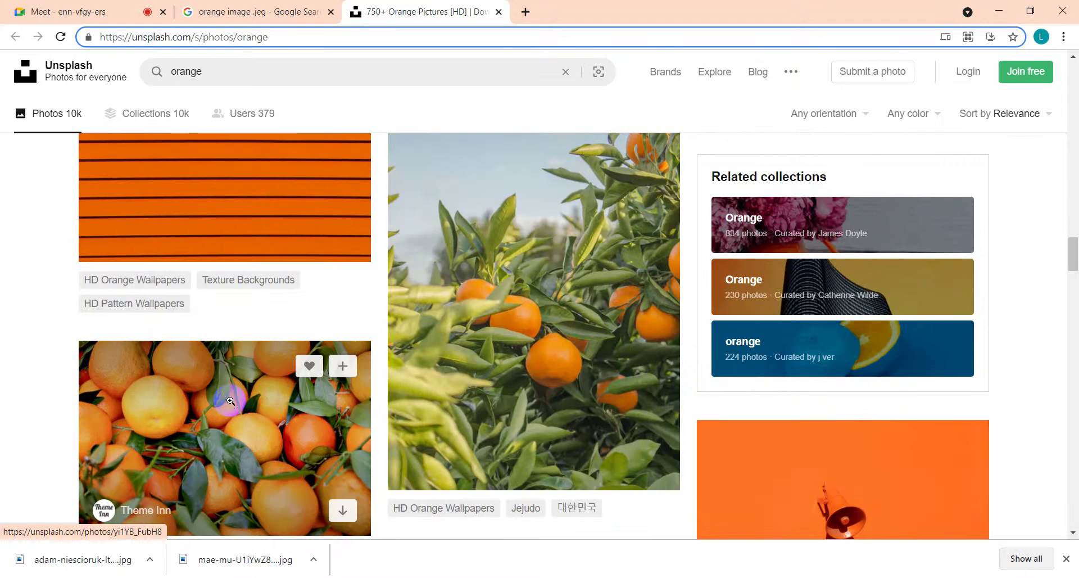
{"action": "scroll", "coordinate": [230, 400], "scroll_direction": "up", "scroll_amount": 15}
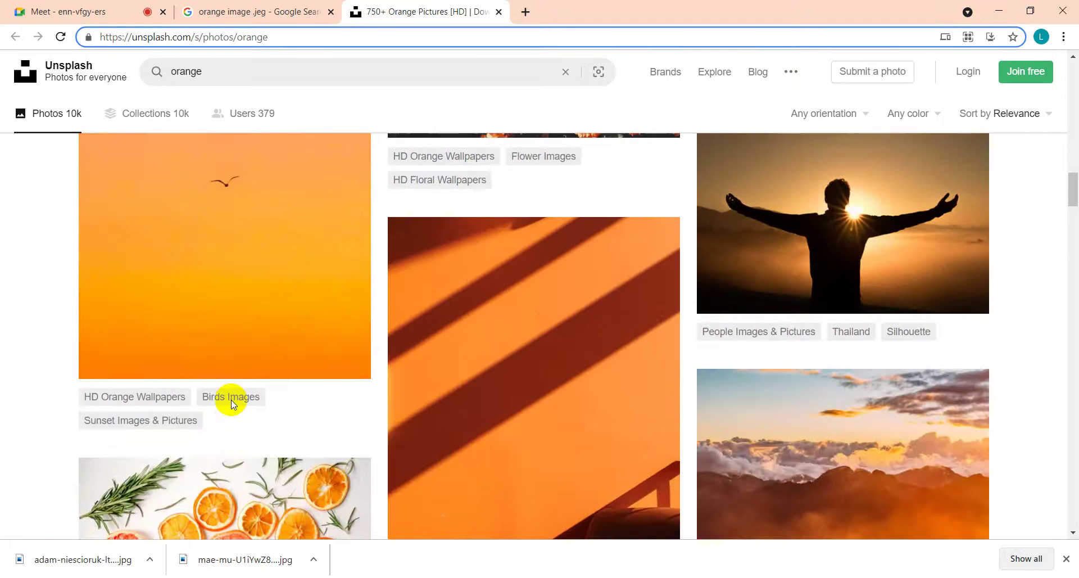
{"action": "scroll", "coordinate": [231, 400], "scroll_direction": "up", "scroll_amount": 12}
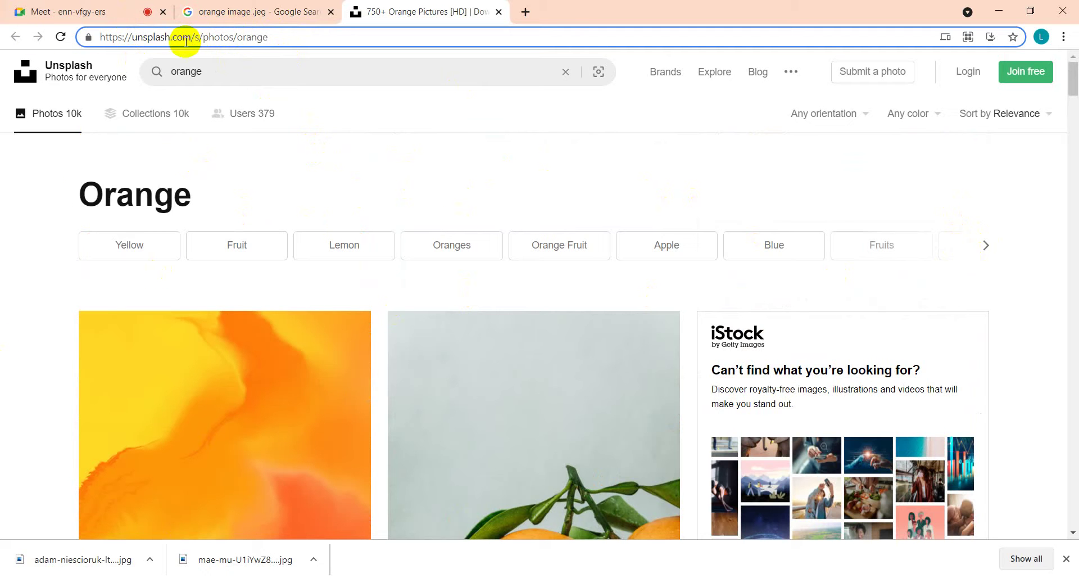
{"action": "left_click_drag", "start_coordinate": [192, 37], "coordinate": [105, 38]}
{"action": "right_click", "coordinate": [125, 40]}
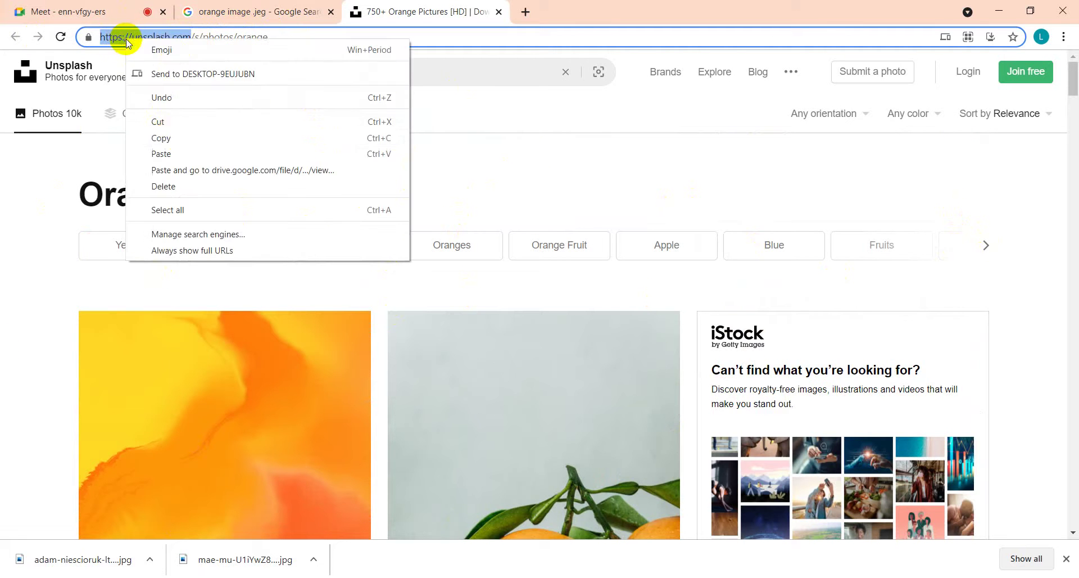
{"action": "left_click", "coordinate": [170, 135]}
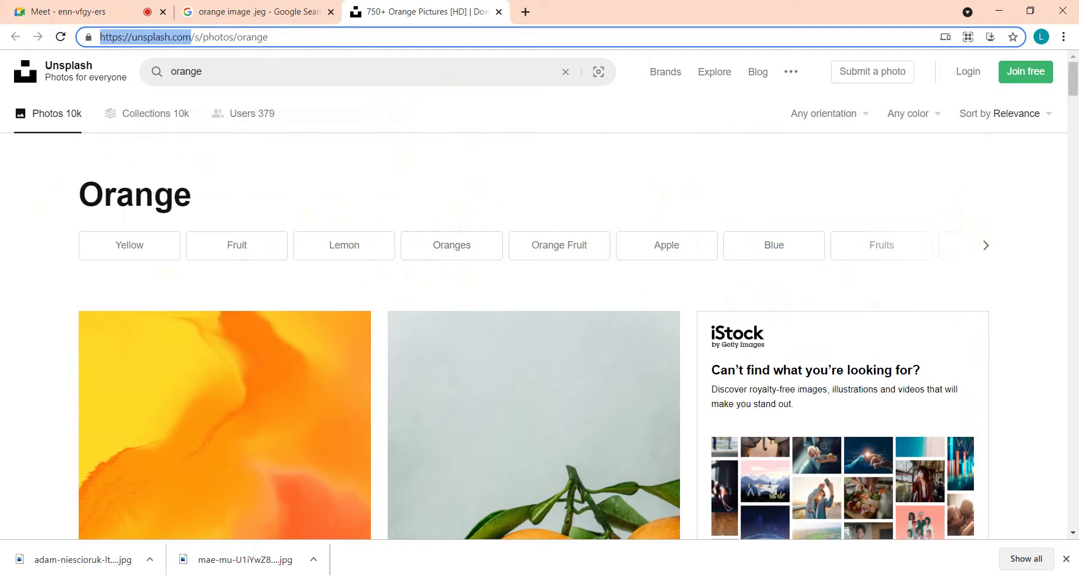
{"action": "key", "text": "super"}
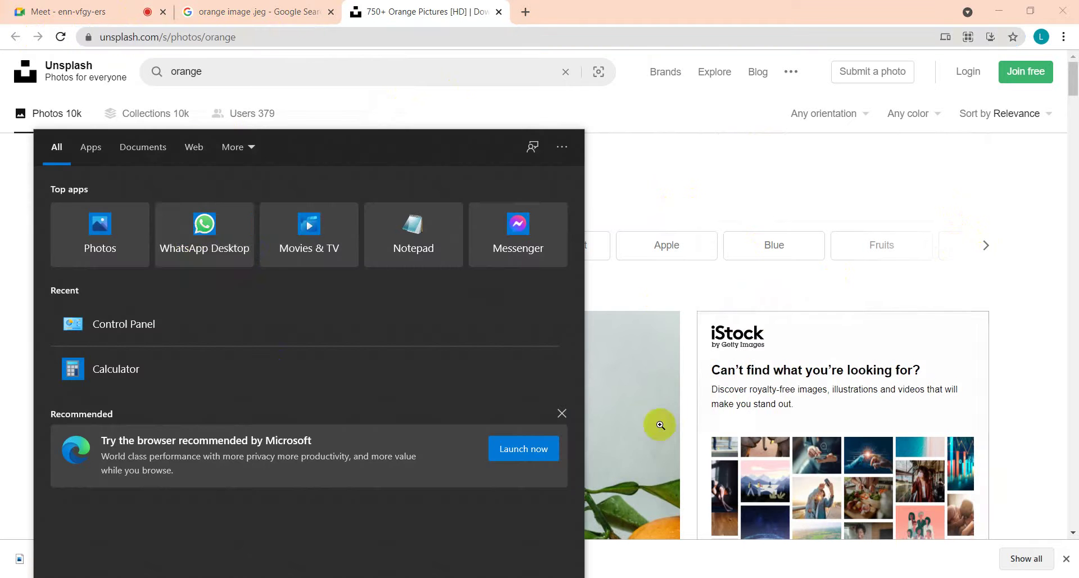
{"action": "left_click", "coordinate": [660, 425]}
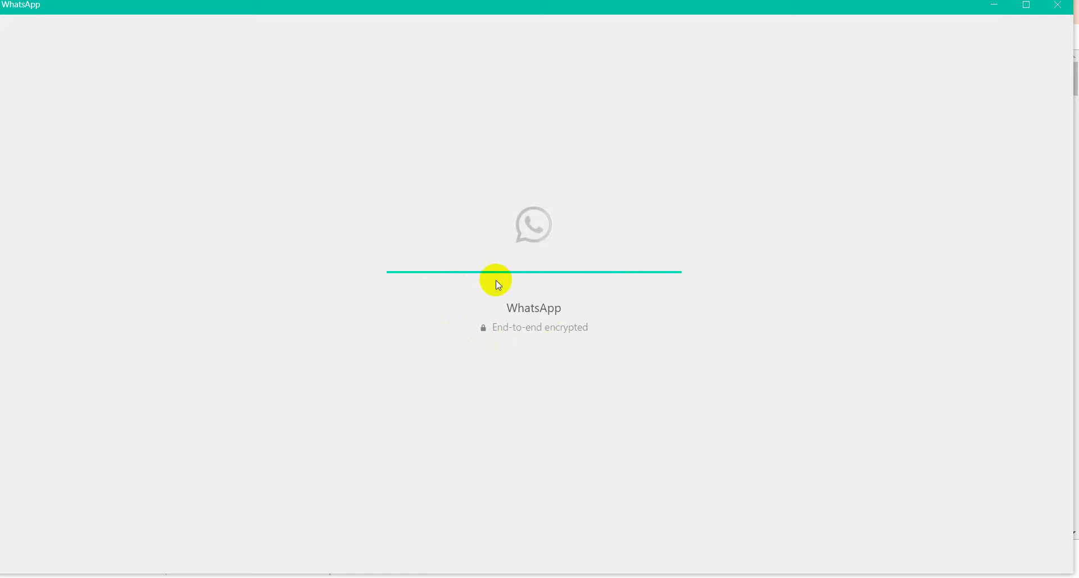
{"action": "left_click", "coordinate": [1046, 8]}
{"action": "left_click", "coordinate": [129, 12]}
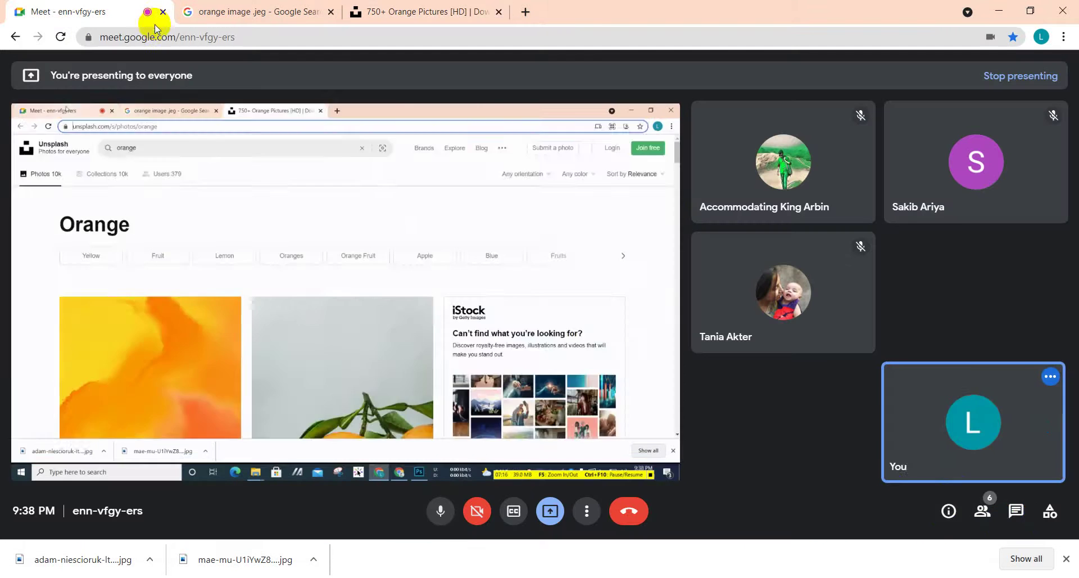
{"action": "left_click", "coordinate": [1015, 517]}
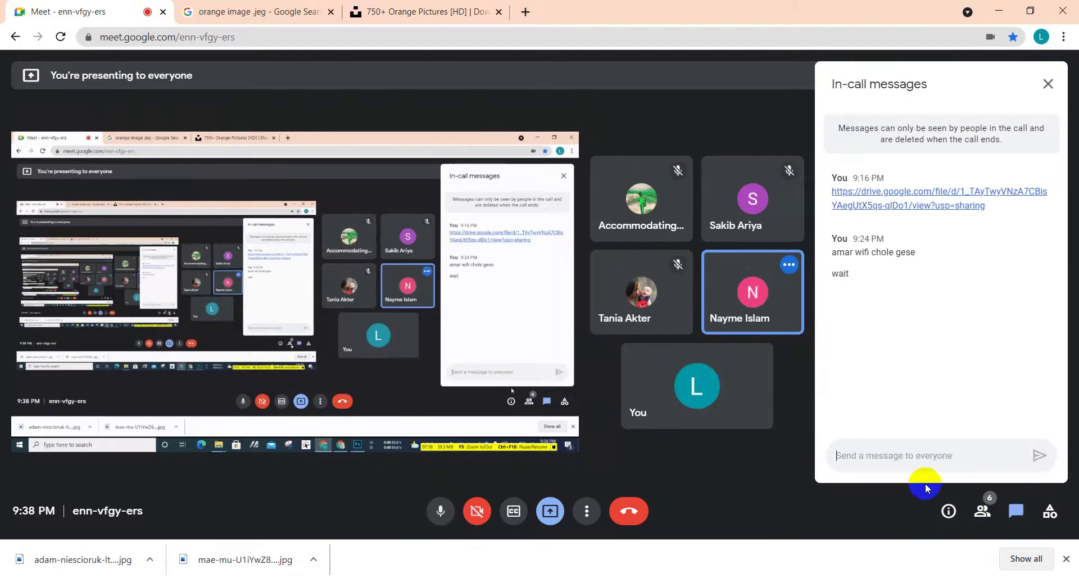
{"action": "right_click", "coordinate": [910, 458]}
{"action": "left_click", "coordinate": [942, 346]}
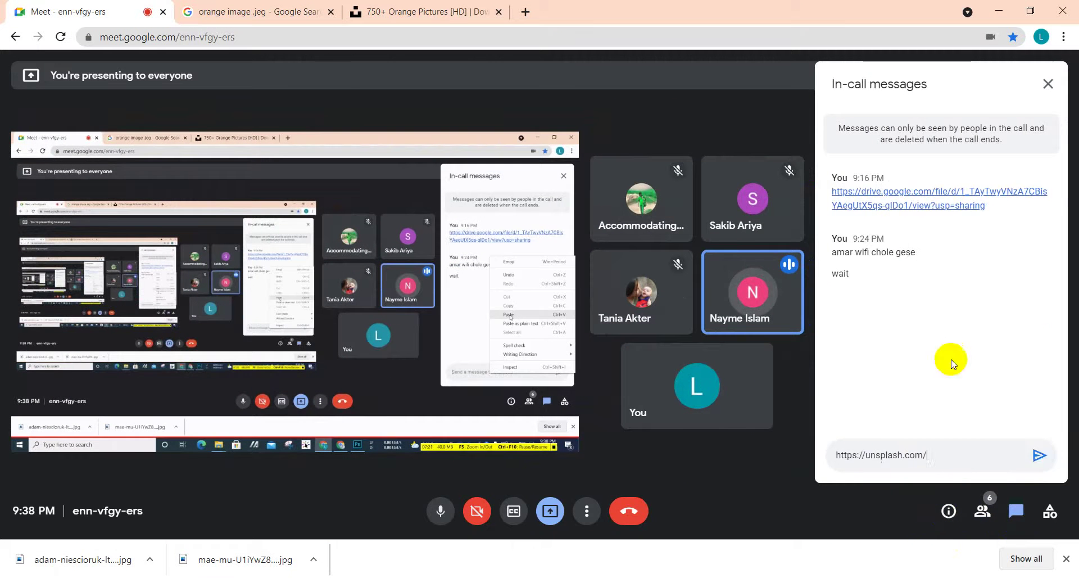
{"action": "left_click", "coordinate": [1040, 455]}
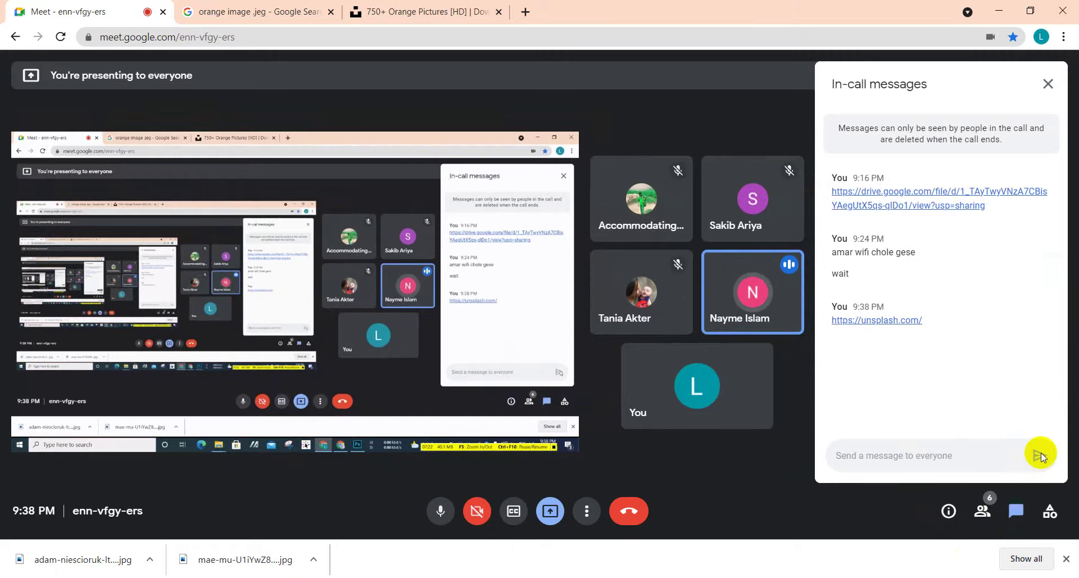
{"action": "left_click", "coordinate": [1044, 85]}
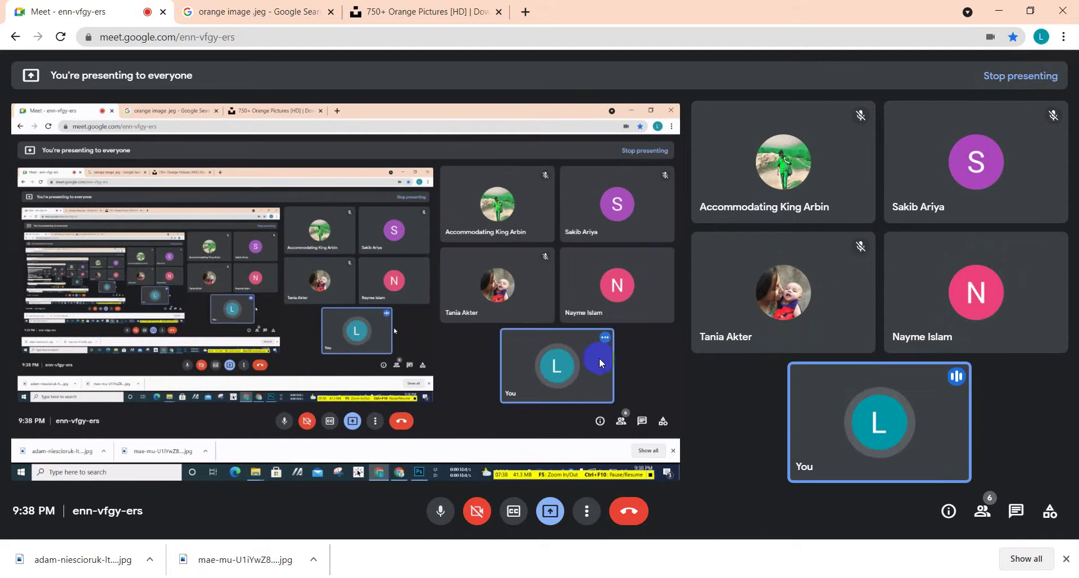
- Check the list of people in the Meet call and close it
{"action": "left_click", "coordinate": [981, 508]}
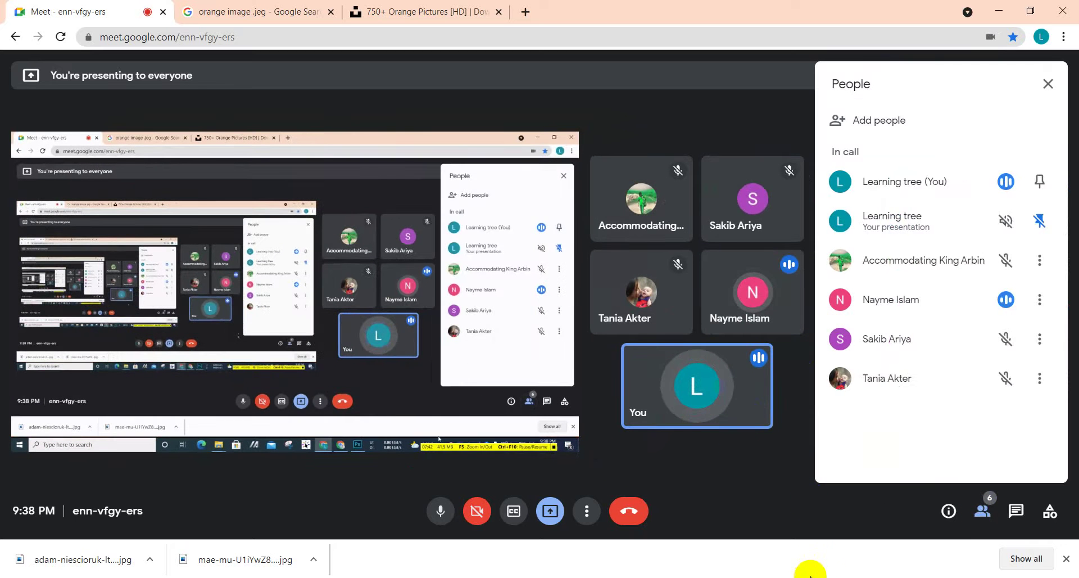
{"action": "left_click", "coordinate": [1045, 83]}
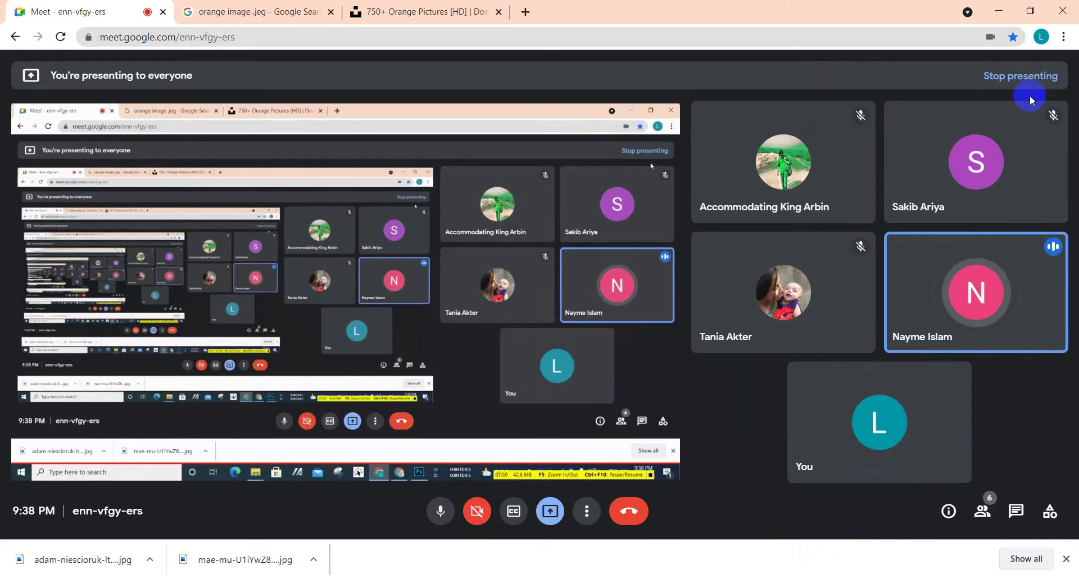
{"action": "left_click", "coordinate": [464, 5]}
{"action": "scroll", "coordinate": [441, 222], "scroll_direction": "down", "scroll_amount": 4}
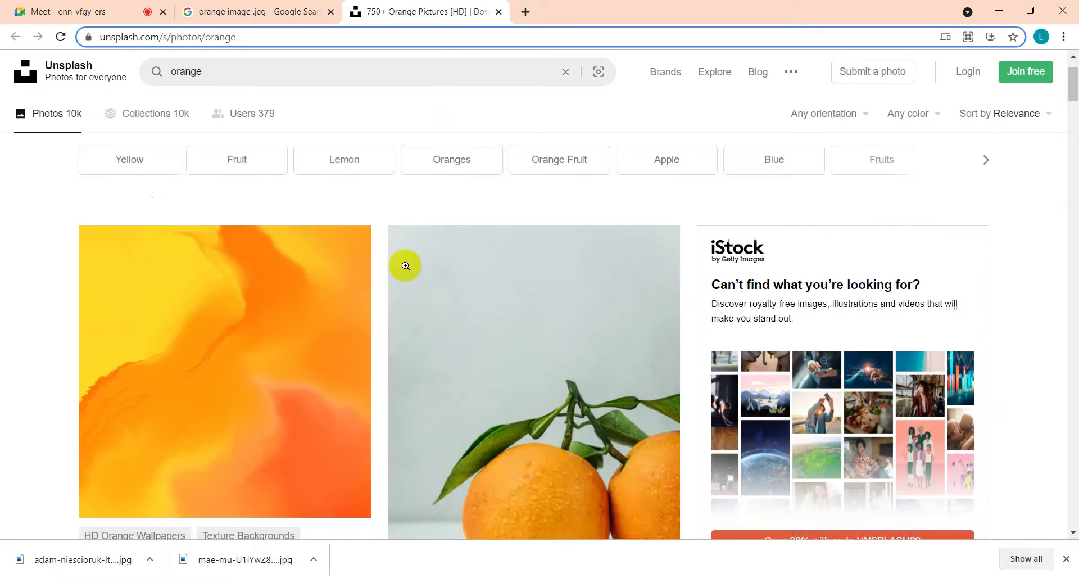
{"action": "scroll", "coordinate": [391, 270], "scroll_direction": "up", "scroll_amount": 4}
{"action": "left_click", "coordinate": [216, 13]}
{"action": "left_click", "coordinate": [78, 13]}
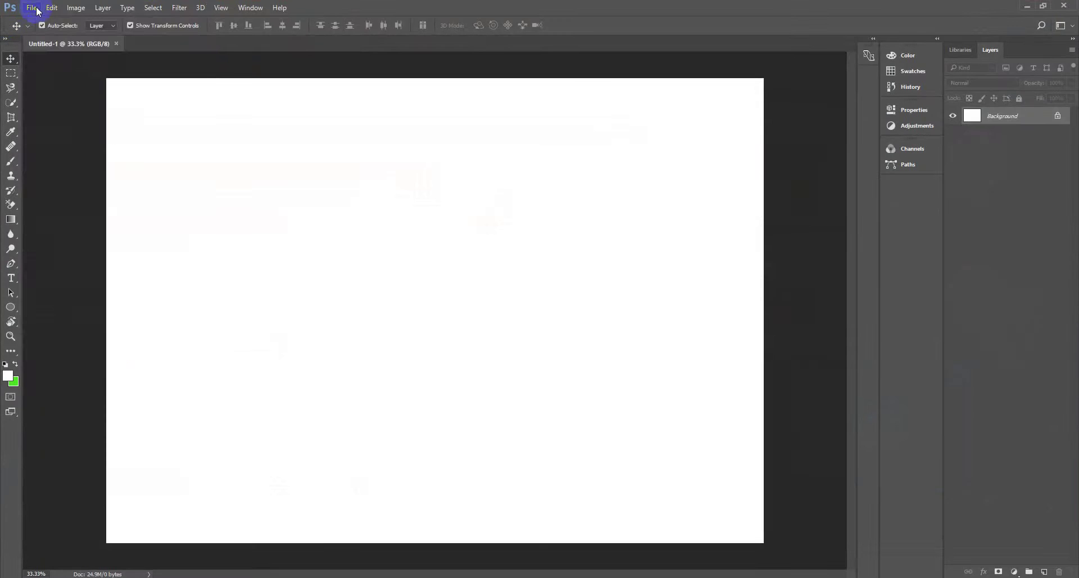
{"action": "left_click", "coordinate": [52, 8]}
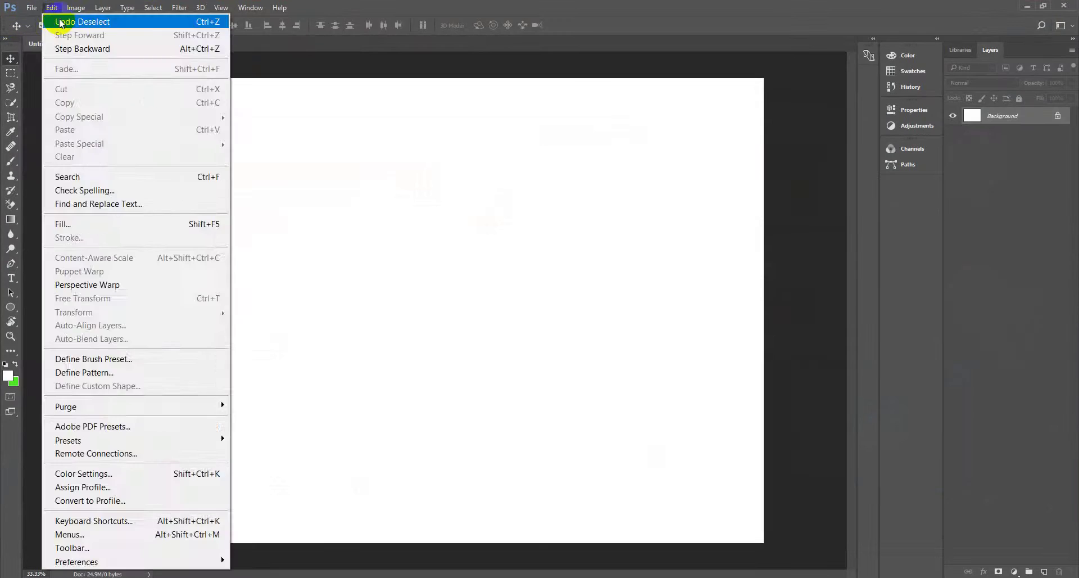
{"action": "left_click", "coordinate": [453, 140]}
- Minimize Photoshop and Chrome, and open This PC from the desktop
{"action": "left_click", "coordinate": [1028, 6]}
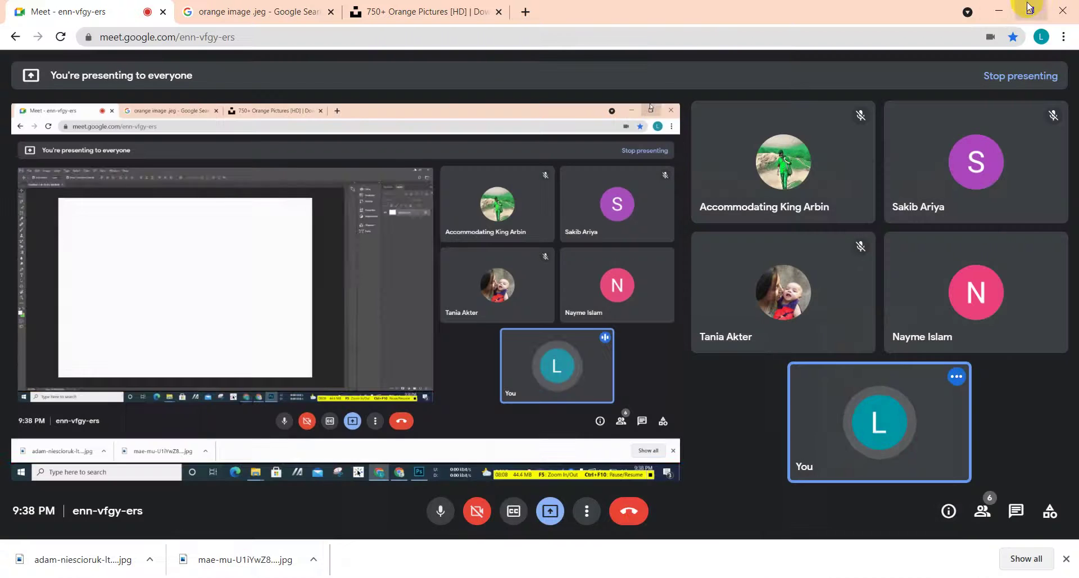
{"action": "left_click", "coordinate": [994, 7]}
{"action": "left_click", "coordinate": [990, 8]}
{"action": "left_click", "coordinate": [2, 41]}
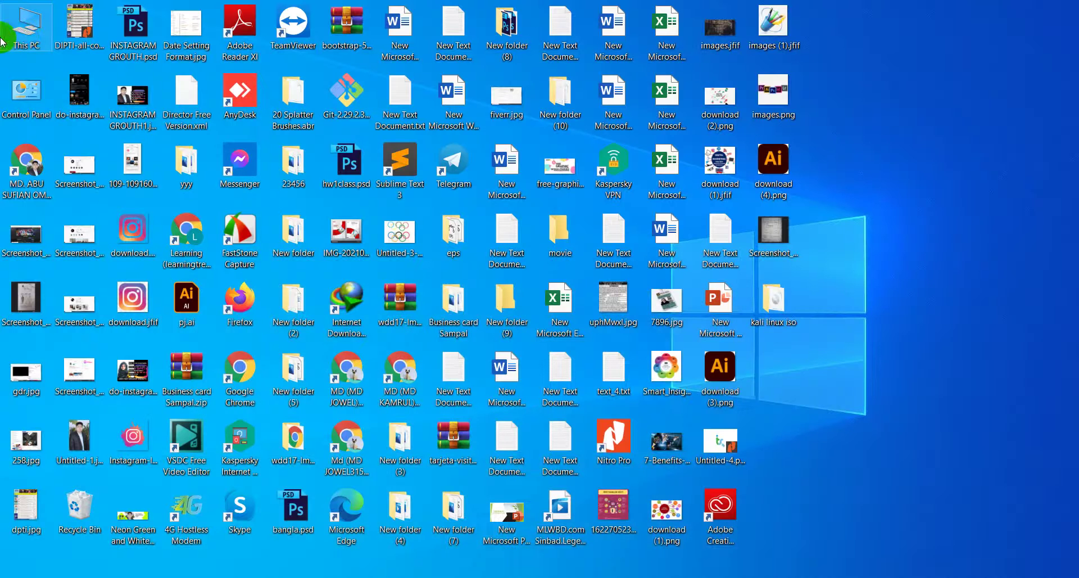
{"action": "double_click", "coordinate": [24, 43]}
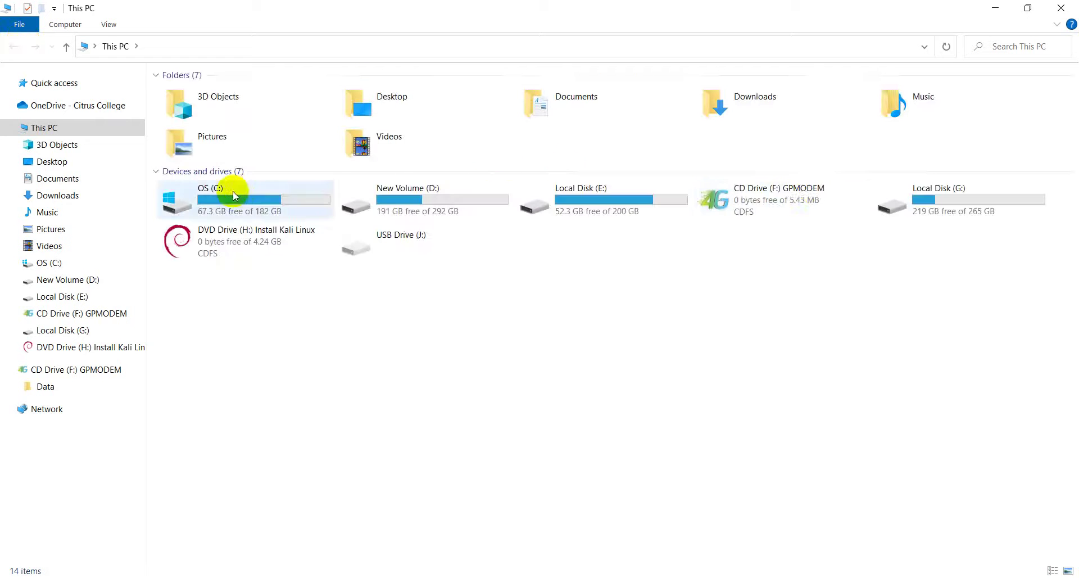
- Place the orange photo from the Downloads folder into the Untitled-1 Photoshop document and accept its placement
{"action": "double_click", "coordinate": [732, 107]}
{"action": "scroll", "coordinate": [316, 319], "scroll_direction": "down", "scroll_amount": 10}
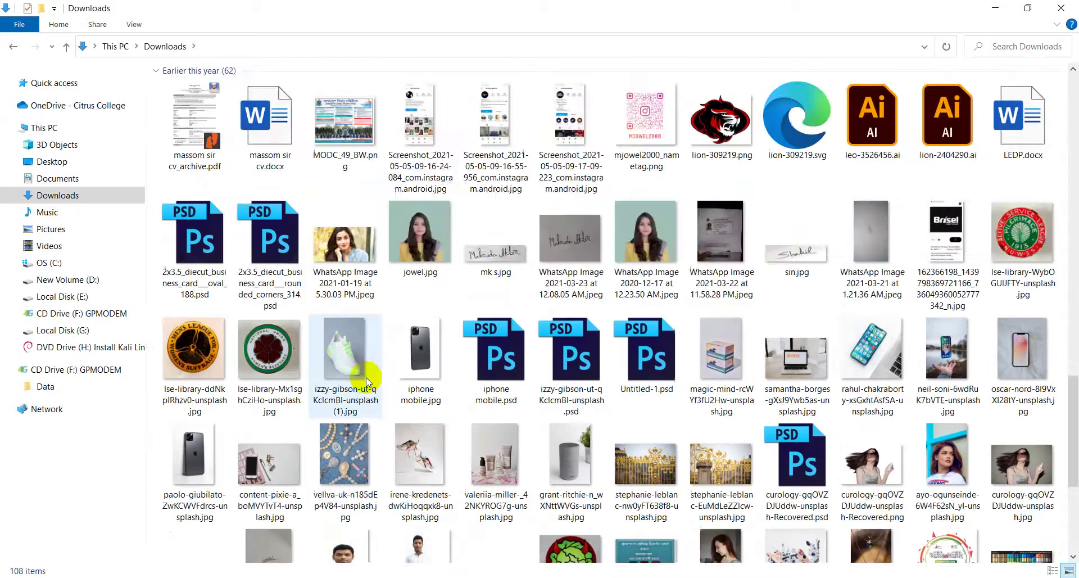
{"action": "scroll", "coordinate": [366, 377], "scroll_direction": "up", "scroll_amount": 10}
{"action": "left_click_drag", "start_coordinate": [196, 163], "coordinate": [402, 425]}
{"action": "left_click_drag", "start_coordinate": [312, 243], "coordinate": [313, 245]}
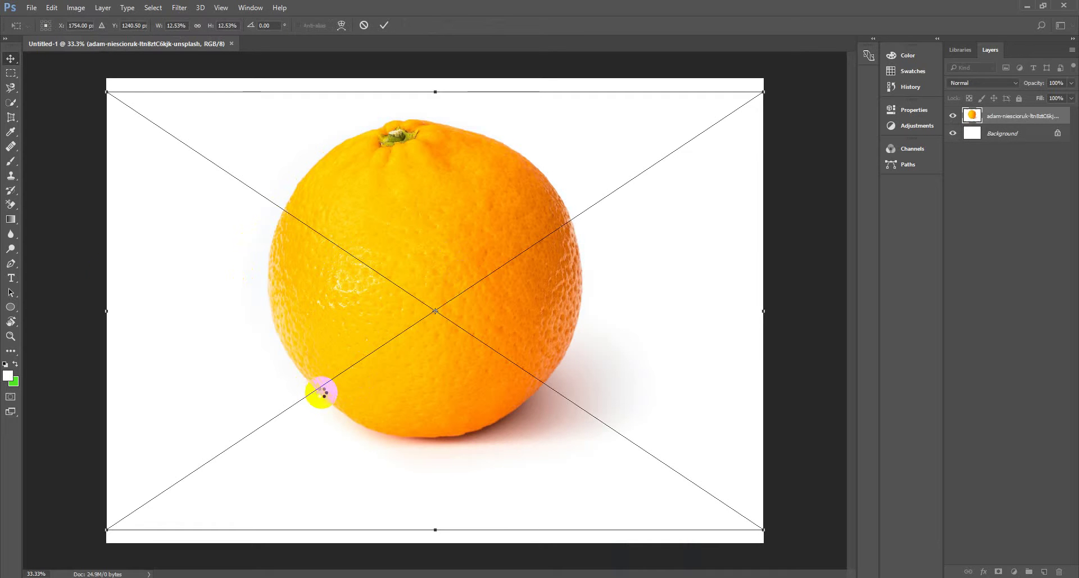
{"action": "double_click", "coordinate": [322, 392]}
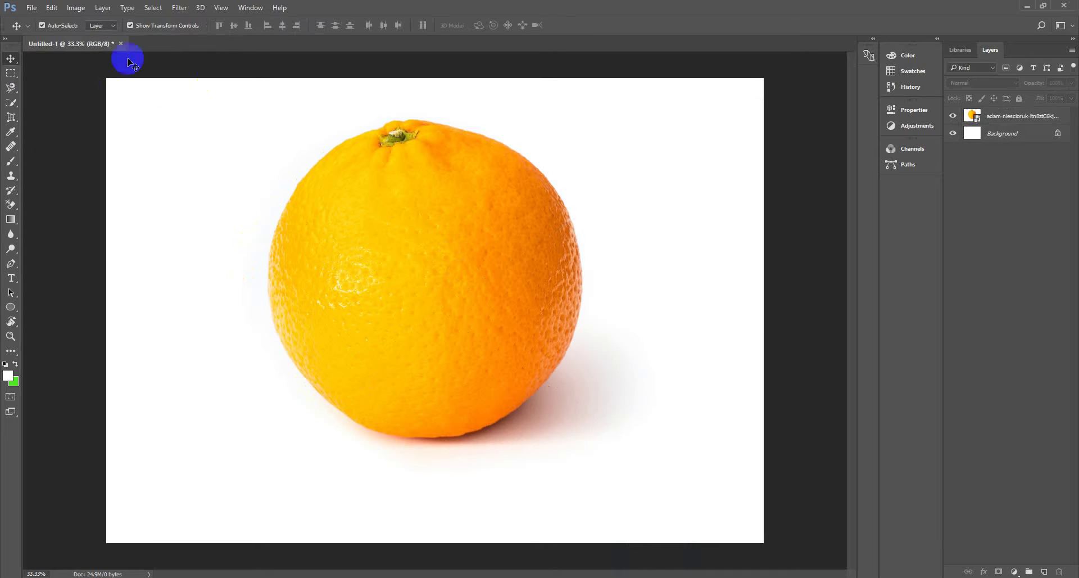
- Shift the placed orange photo slightly to the right on the canvas with the Move tool and deselect its layer
{"action": "left_click", "coordinate": [11, 73]}
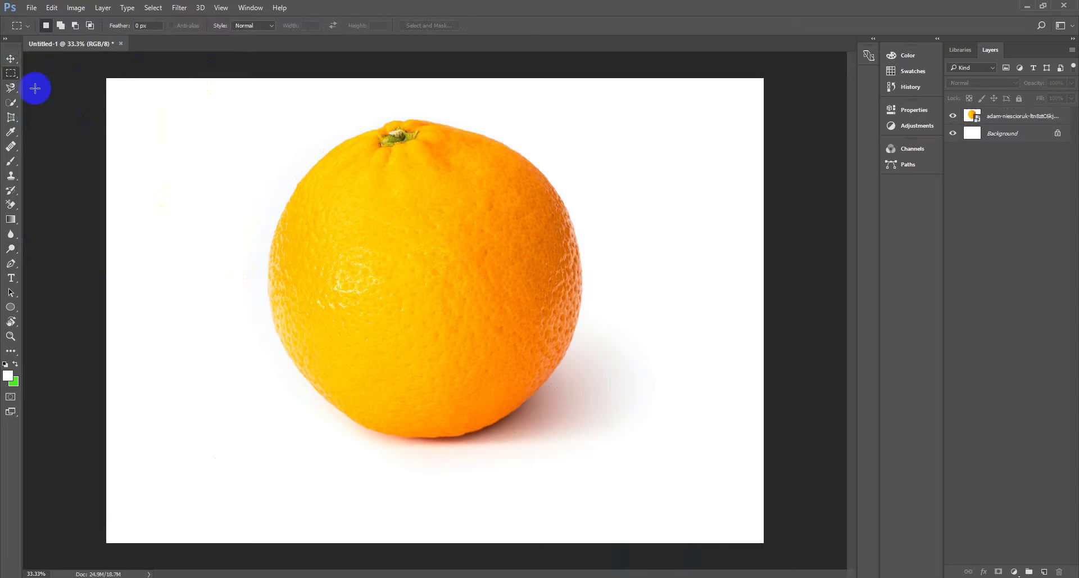
{"action": "left_click", "coordinate": [11, 59]}
{"action": "left_click_drag", "start_coordinate": [388, 256], "coordinate": [473, 253]}
{"action": "left_click", "coordinate": [65, 209]}
- Review the marquee tool variants and choose the Rectangular Marquee Tool
{"action": "key", "text": "m"}
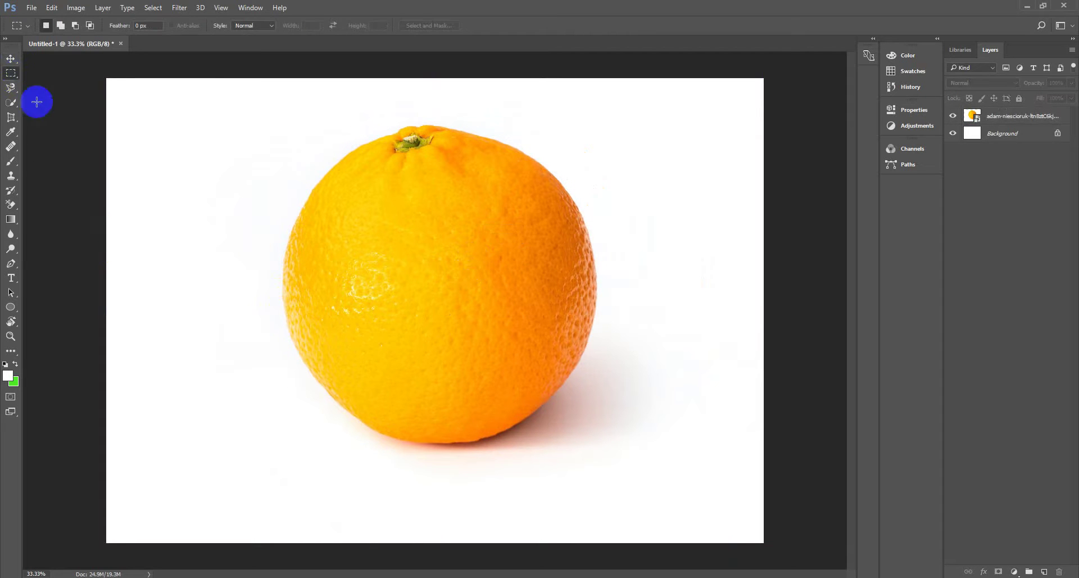
{"action": "right_click", "coordinate": [12, 80]}
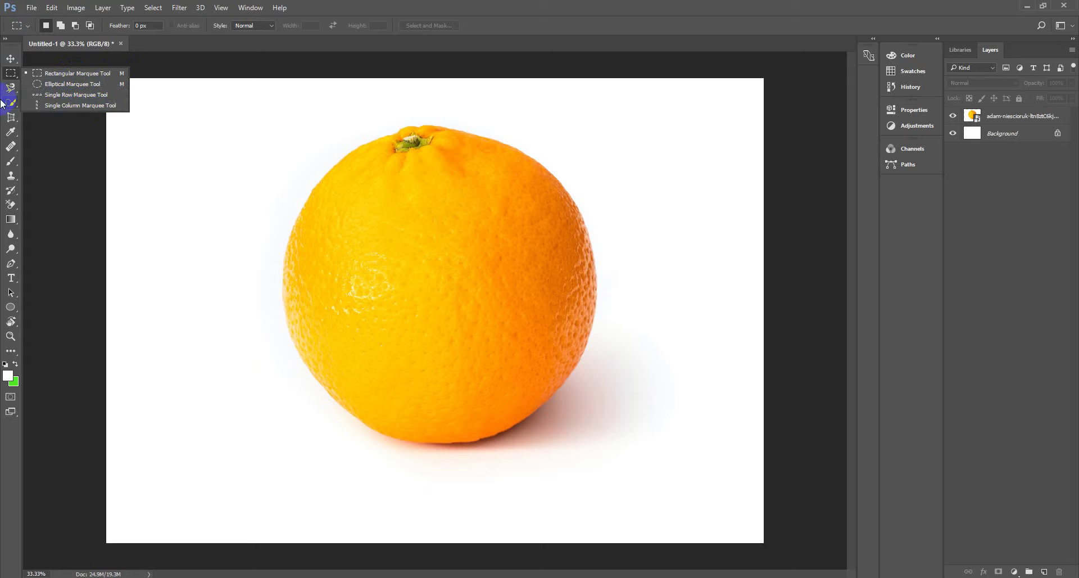
{"action": "left_click", "coordinate": [198, 37]}
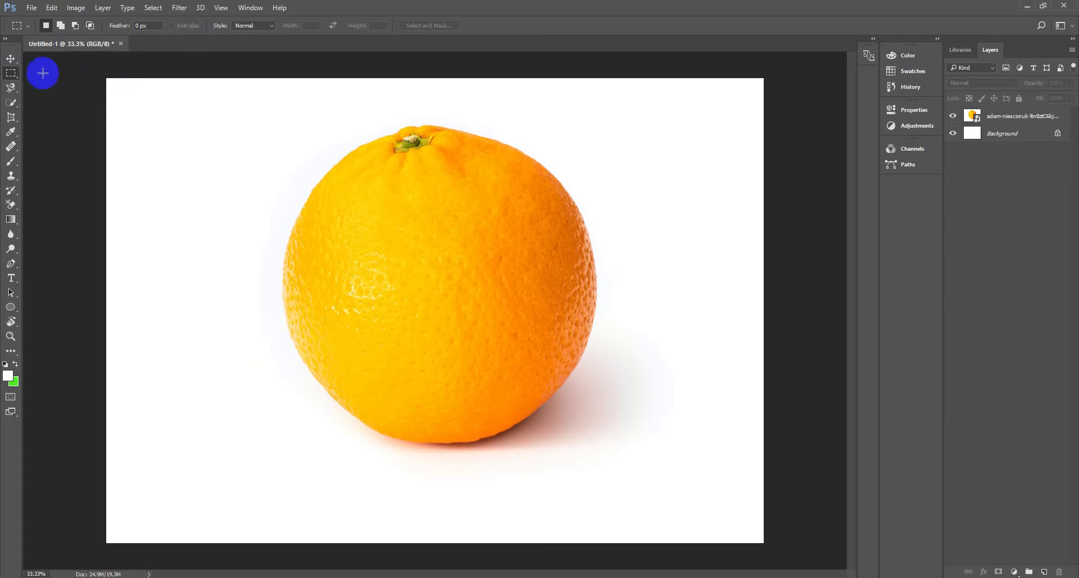
{"action": "left_click", "coordinate": [13, 87]}
{"action": "left_click", "coordinate": [14, 75]}
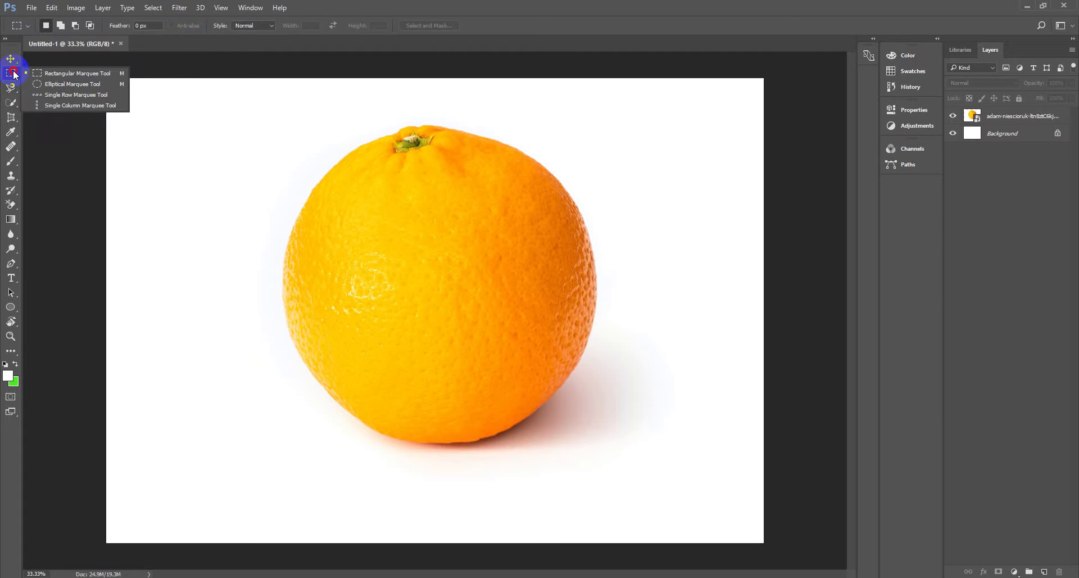
{"action": "left_click", "coordinate": [79, 73]}
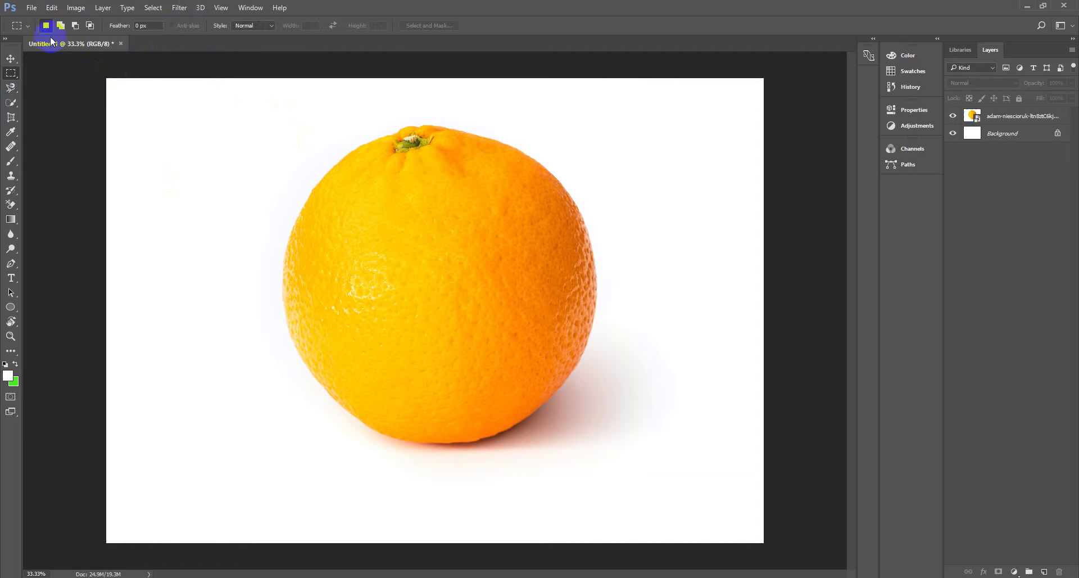
- Create a new 297 x 210 mm RGB document at 300 pixels/inch with a white background
{"action": "left_click", "coordinate": [29, 10]}
{"action": "left_click", "coordinate": [53, 24]}
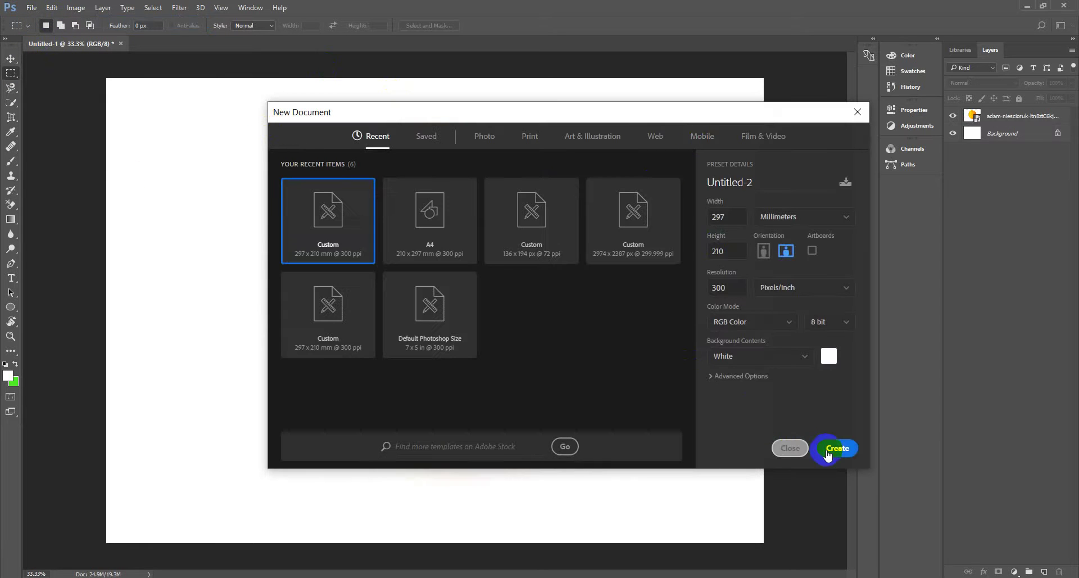
{"action": "left_click", "coordinate": [837, 448]}
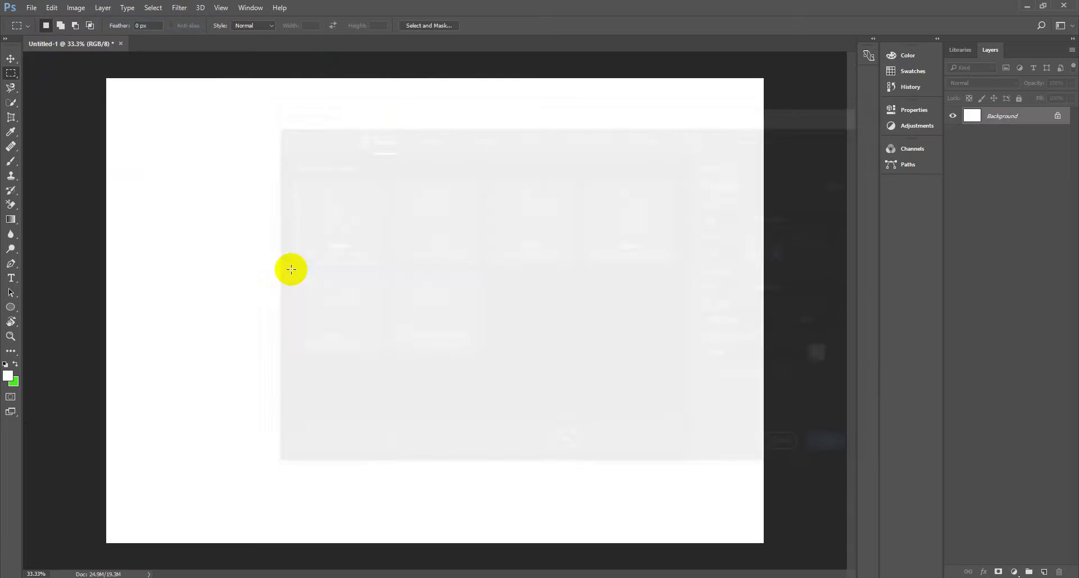
- Fill a rectangular selection in the middle of the canvas with green, then draw a larger trial selection around it and deselect
{"action": "left_click_drag", "start_coordinate": [219, 149], "coordinate": [593, 320]}
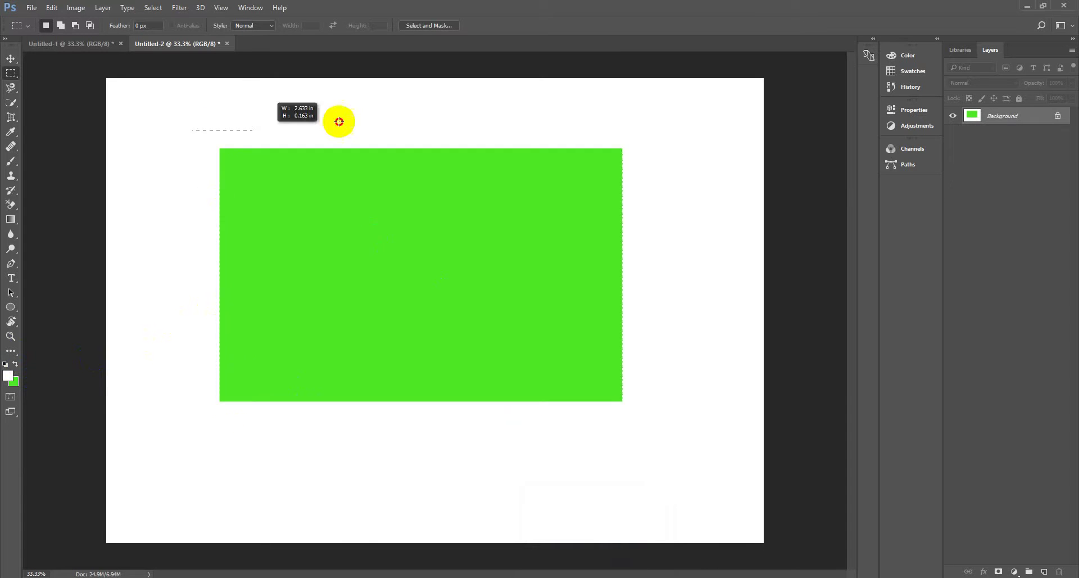
{"action": "left_click_drag", "start_coordinate": [604, 337], "coordinate": [660, 433]}
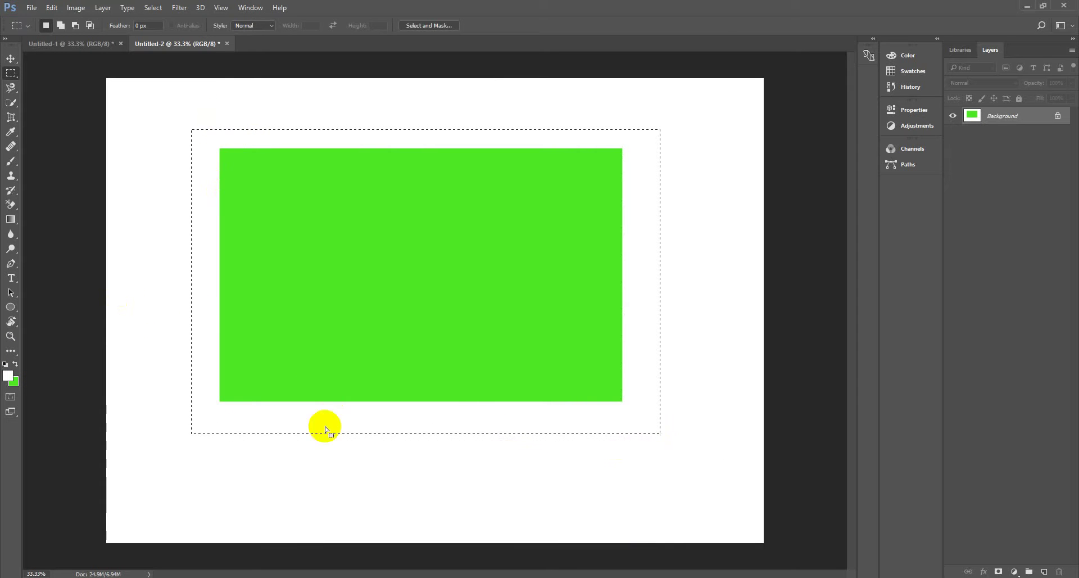
{"action": "left_click", "coordinate": [109, 186]}
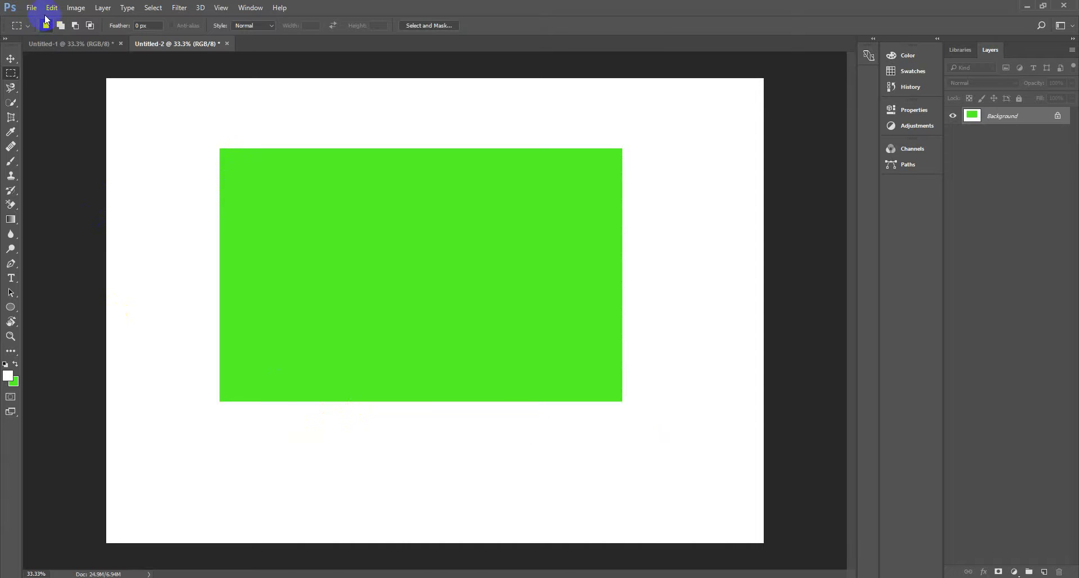
{"action": "left_click", "coordinate": [10, 73]}
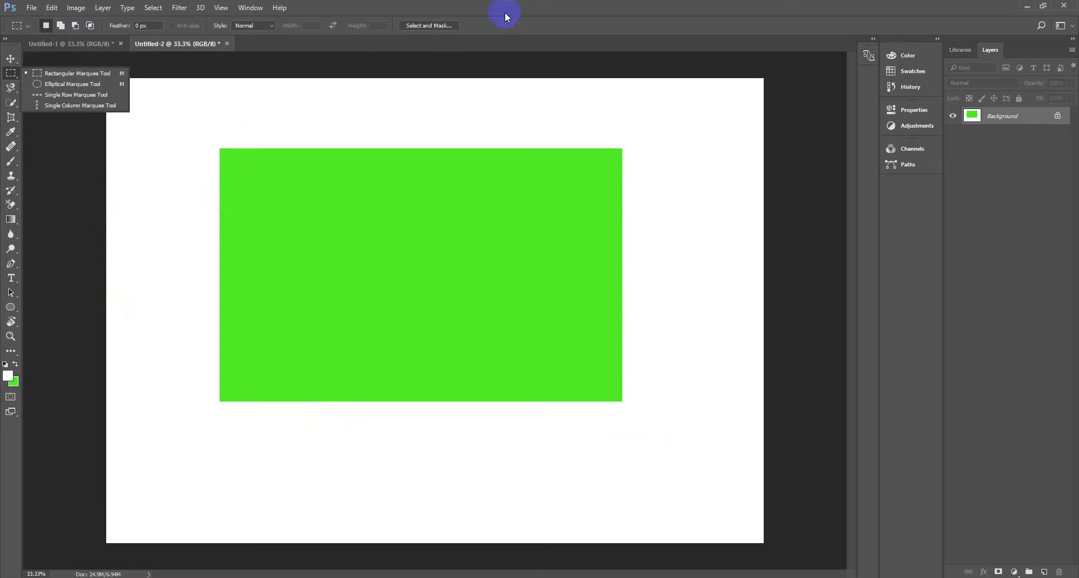
{"action": "left_click", "coordinate": [335, 10]}
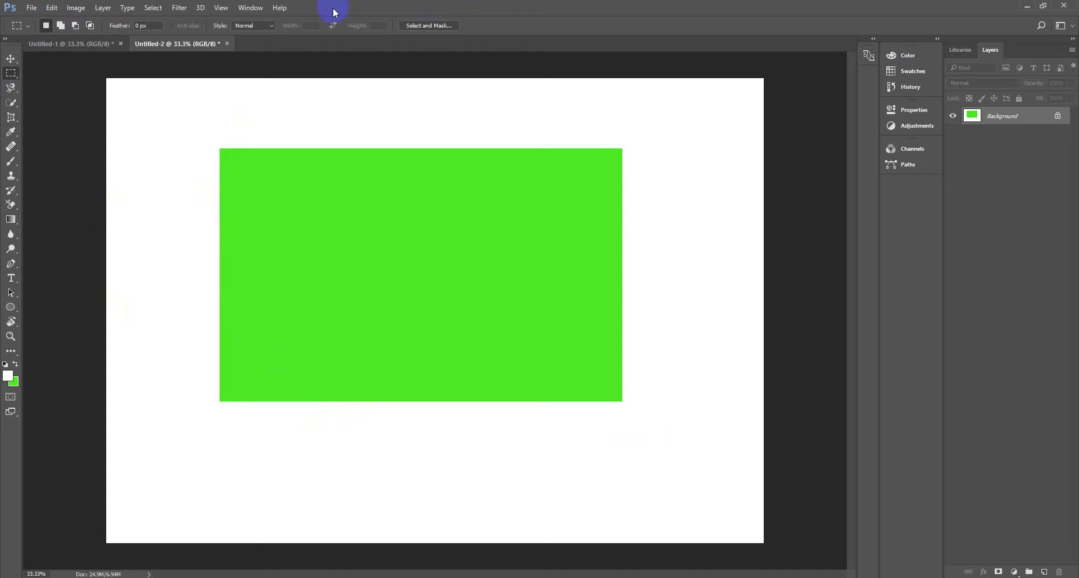
{"action": "left_click", "coordinate": [61, 26]}
{"action": "left_click", "coordinate": [60, 27]}
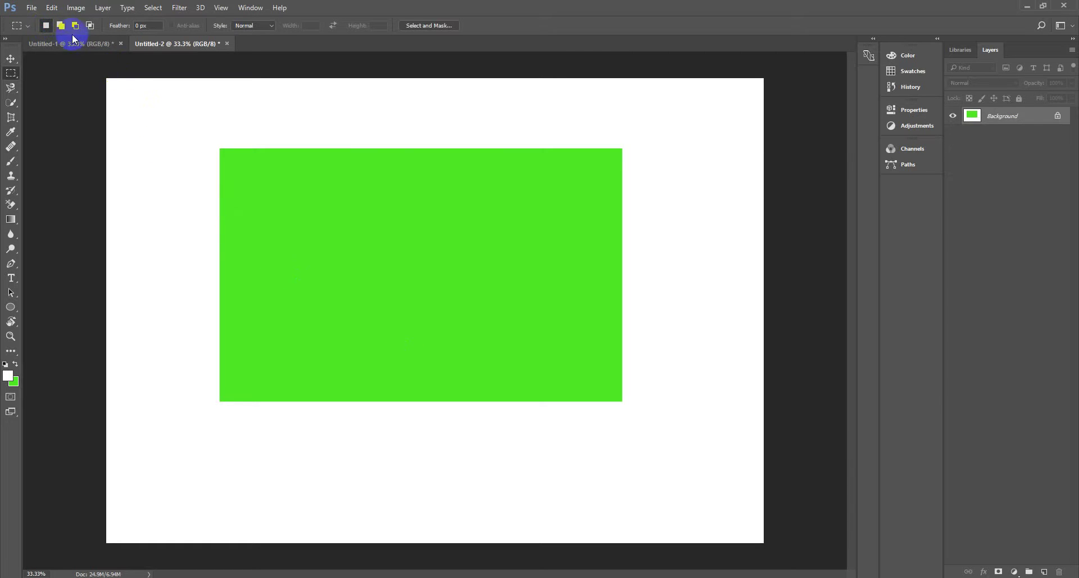
- Fill a larger rectangular selection around the green rectangle with the green background color, and set the foreground color to red
{"action": "left_click_drag", "start_coordinate": [198, 128], "coordinate": [661, 444]}
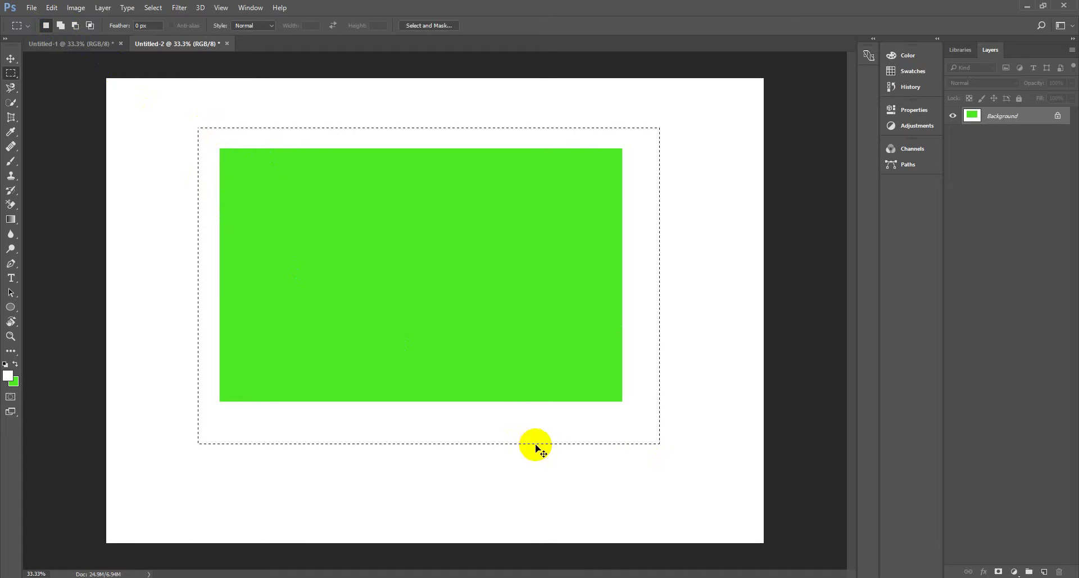
{"action": "key", "text": "ctrl+BackSpace"}
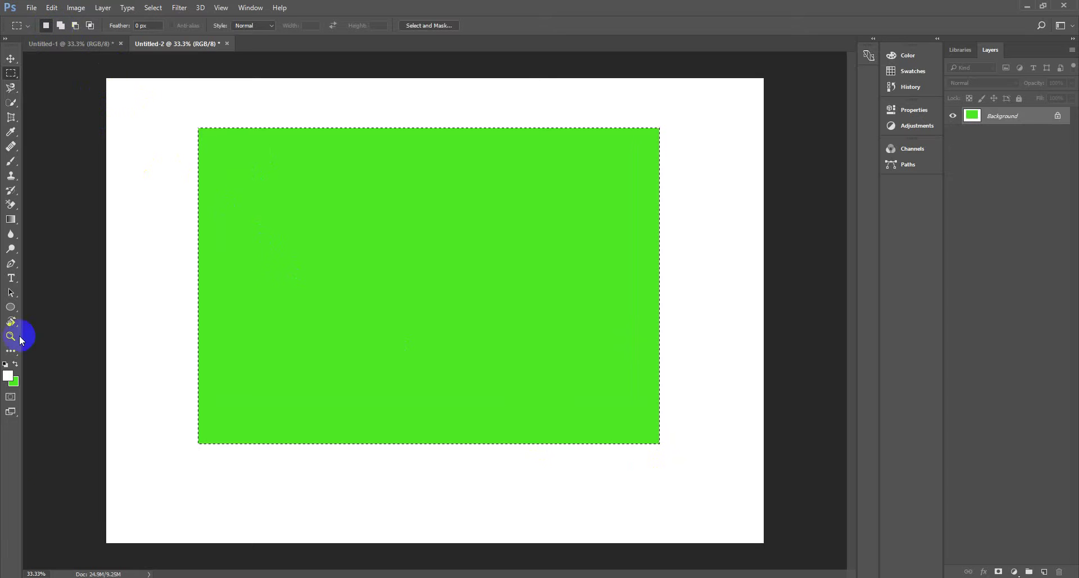
{"action": "left_click", "coordinate": [8, 378]}
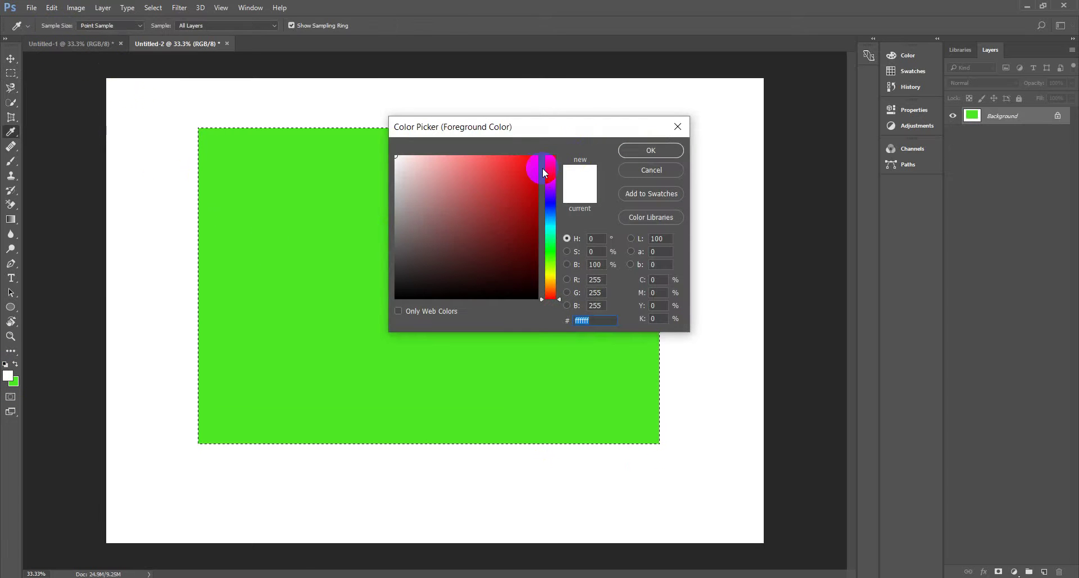
{"action": "left_click", "coordinate": [505, 167]}
{"action": "left_click", "coordinate": [642, 151]}
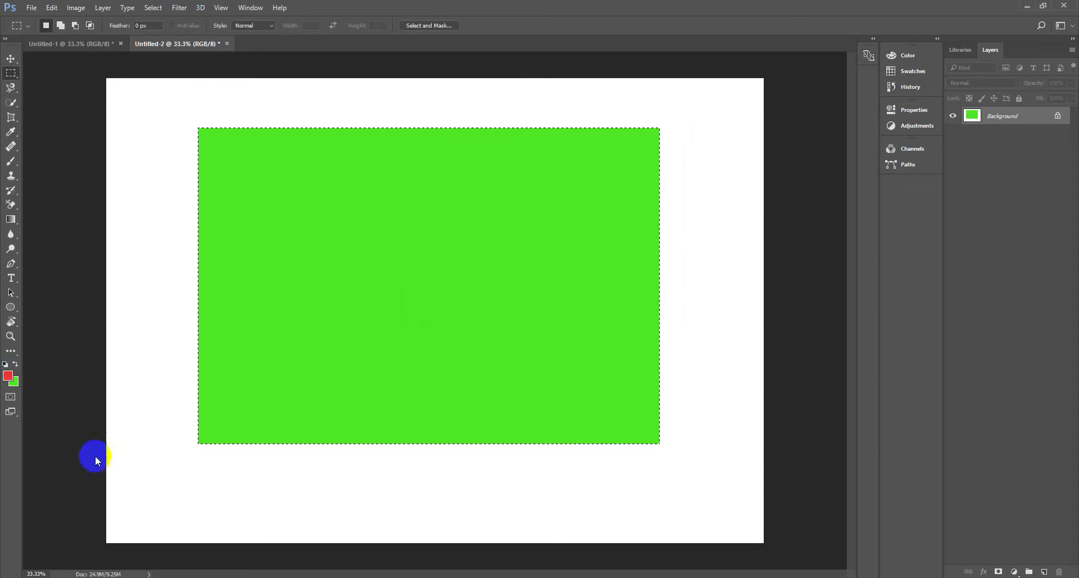
- Add a rectangle overlapping the green shape's lower-right corner with Add to selection, and fill the combined selection with green
{"action": "left_click", "coordinate": [61, 26]}
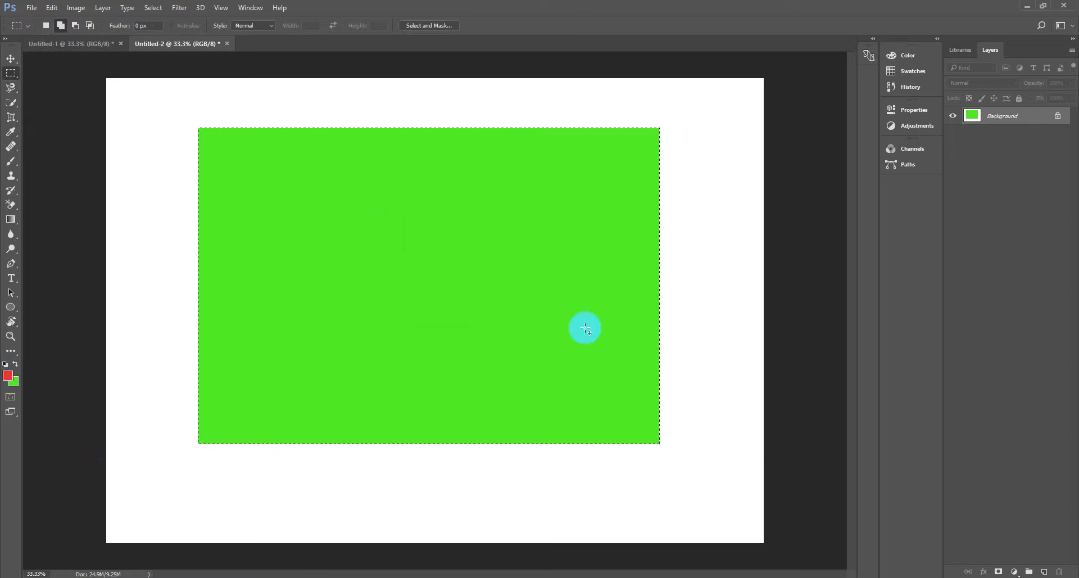
{"action": "left_click_drag", "start_coordinate": [529, 305], "coordinate": [749, 523]}
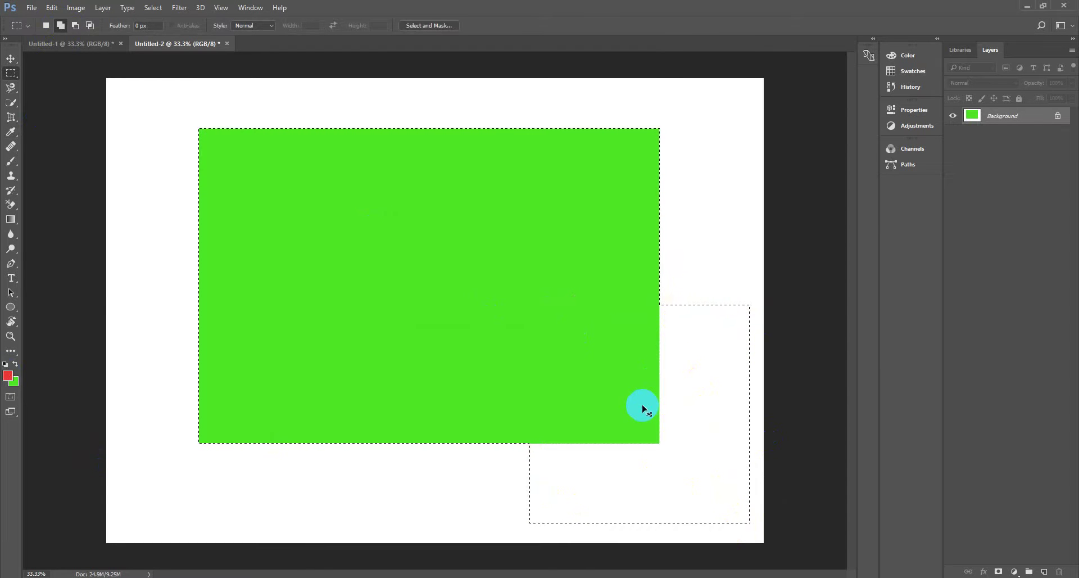
{"action": "key", "text": "ctrl+BackSpace"}
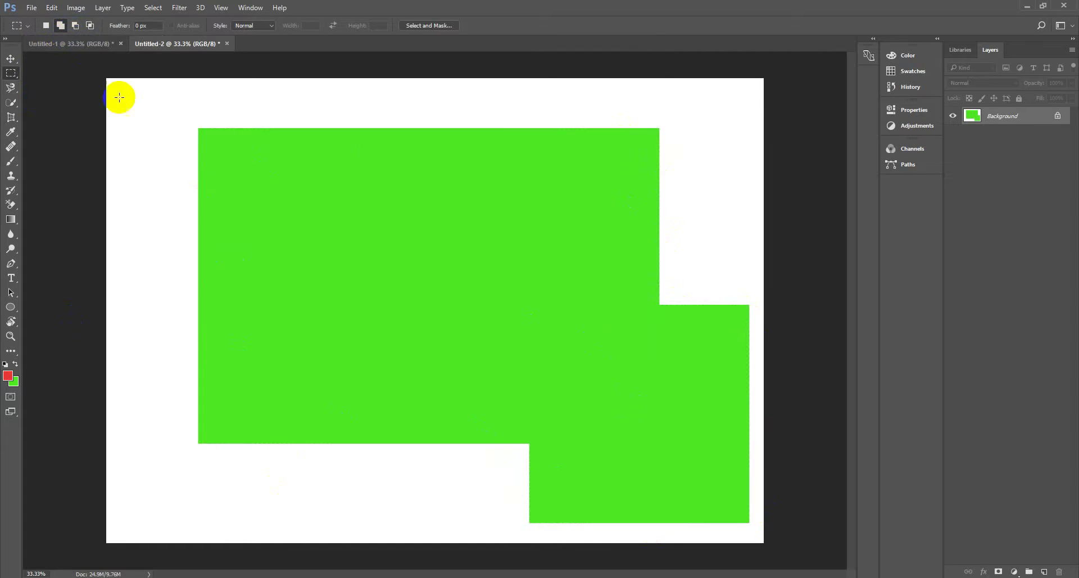
- Restore the combined selection and fill it with the red foreground color
{"action": "left_click", "coordinate": [309, 227]}
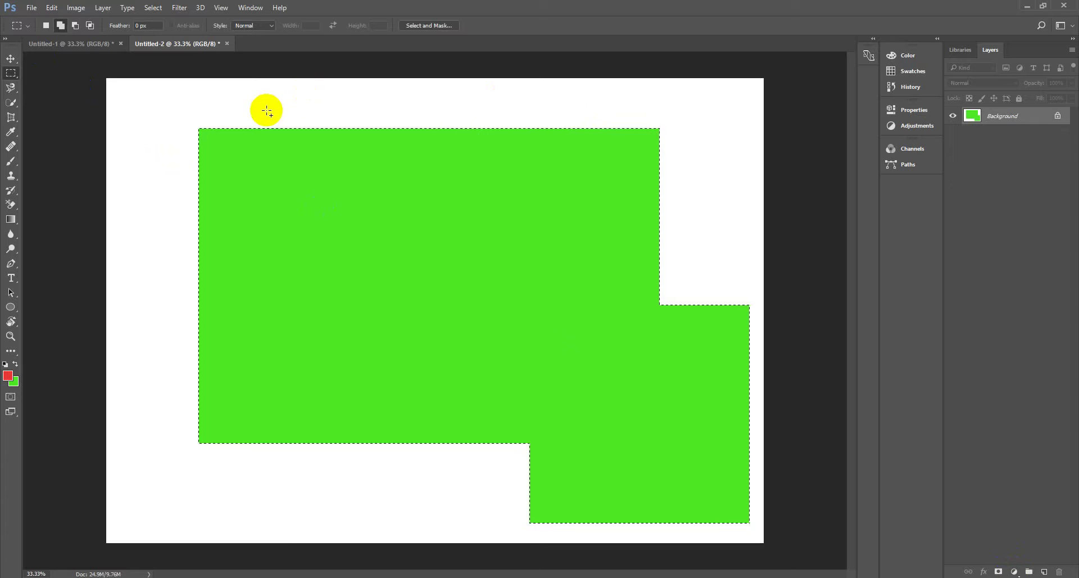
{"action": "key", "text": "shift+F5"}
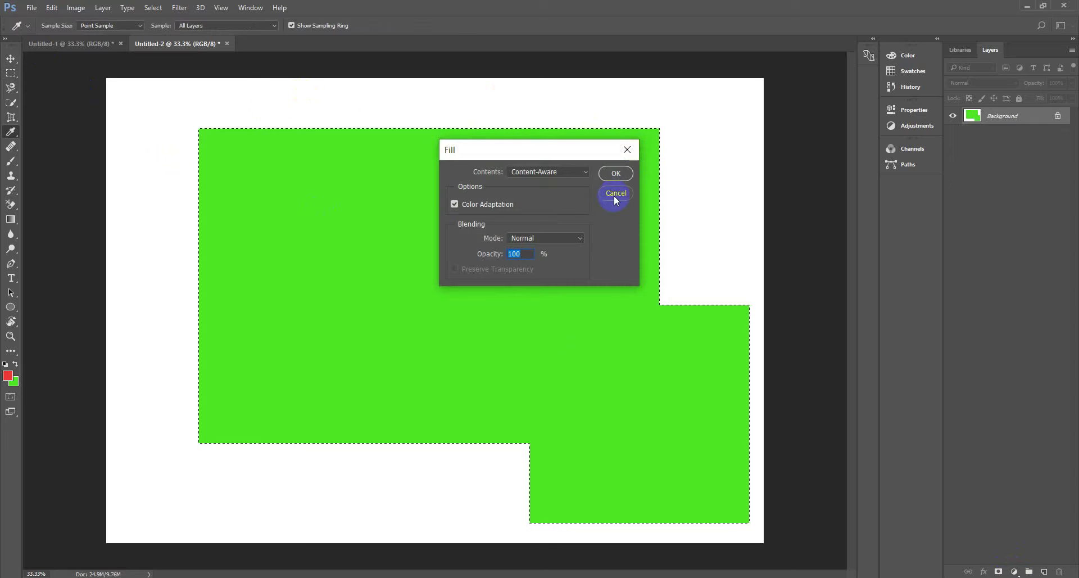
{"action": "left_click", "coordinate": [617, 194]}
{"action": "key", "text": "alt+BackSpace"}
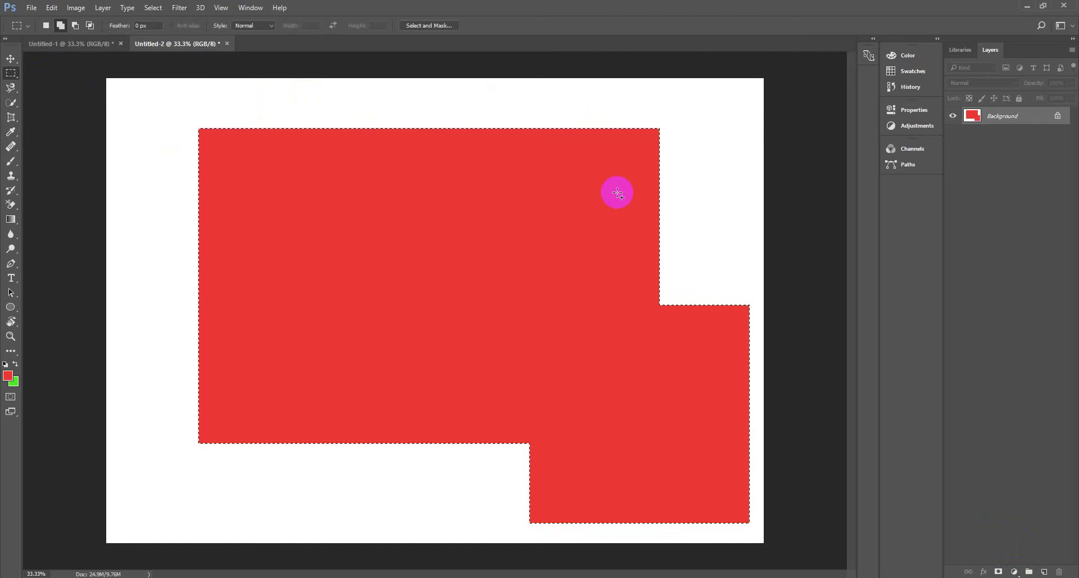
- Reset to the default black and white colors, fill the selection with white, and deselect
{"action": "left_click", "coordinate": [6, 364]}
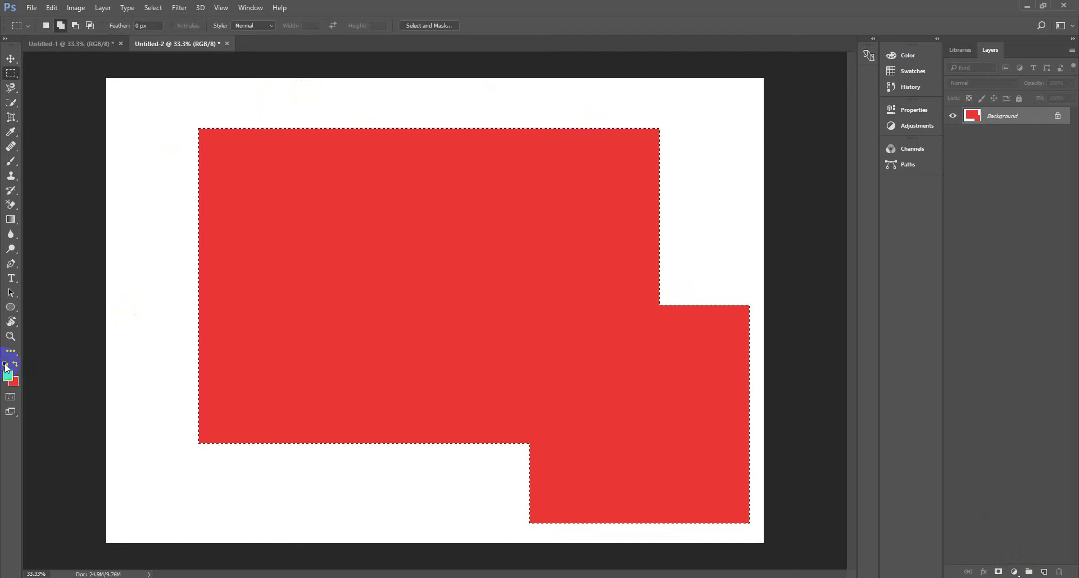
{"action": "key", "text": "ctrl+BackSpace"}
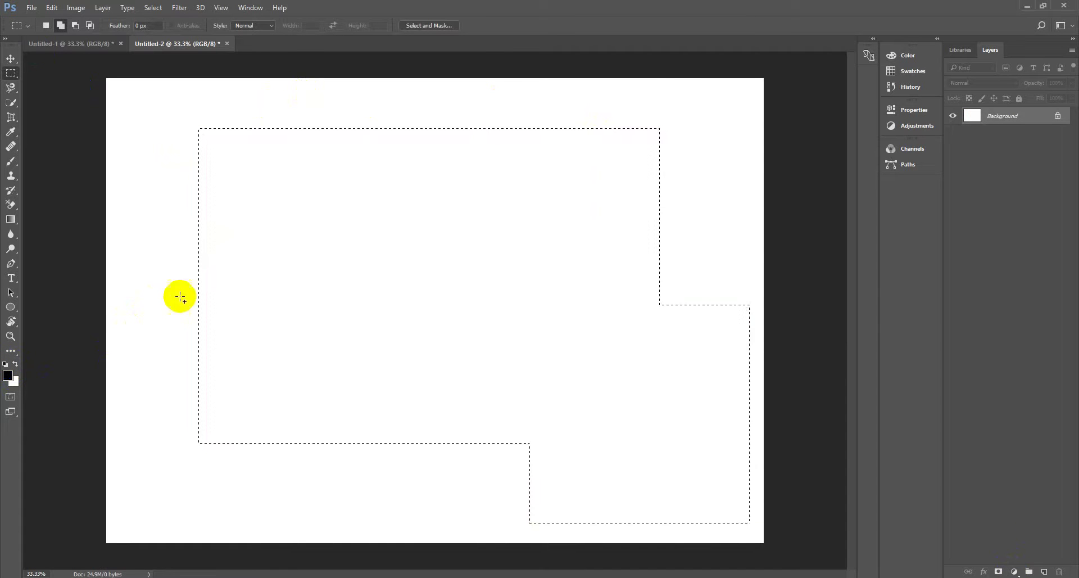
{"action": "key", "text": "ctrl+d"}
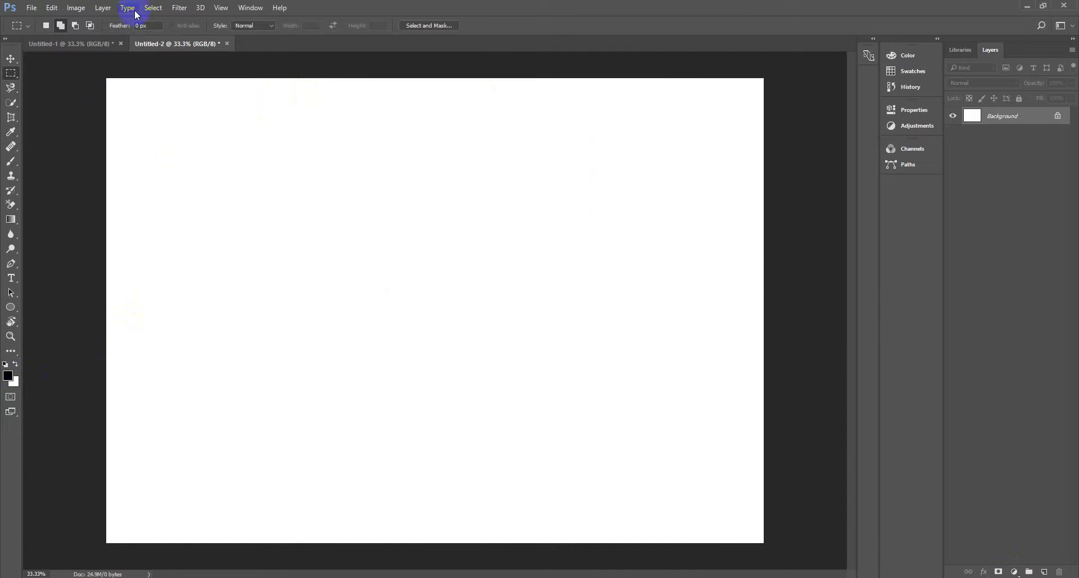
- Set the marquee to Subtract from selection, draw a trial rectangular selection in the canvas's upper left, and clear it
{"action": "left_click", "coordinate": [77, 26]}
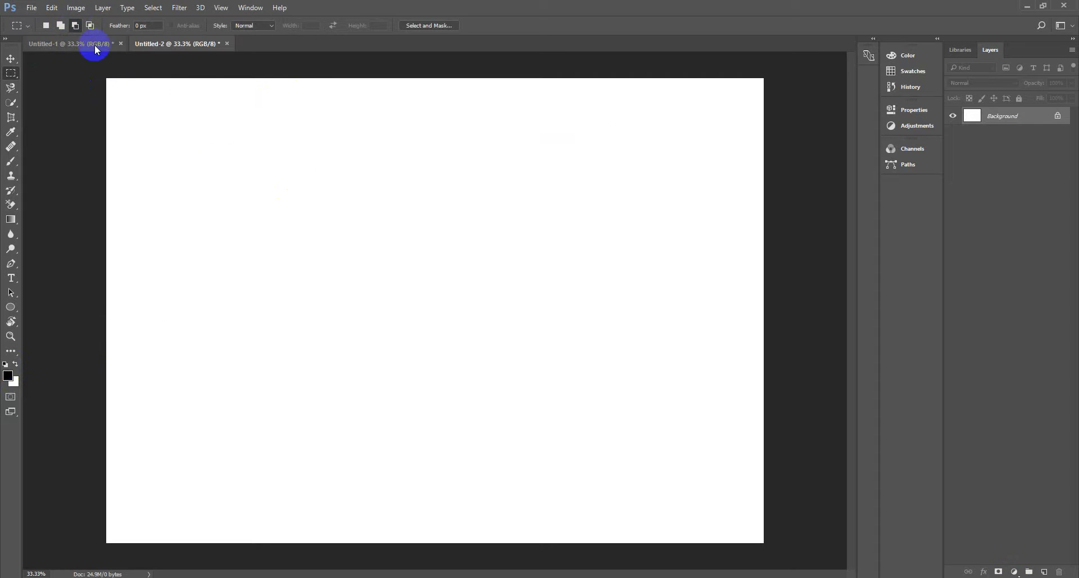
{"action": "left_click_drag", "start_coordinate": [133, 111], "coordinate": [411, 393]}
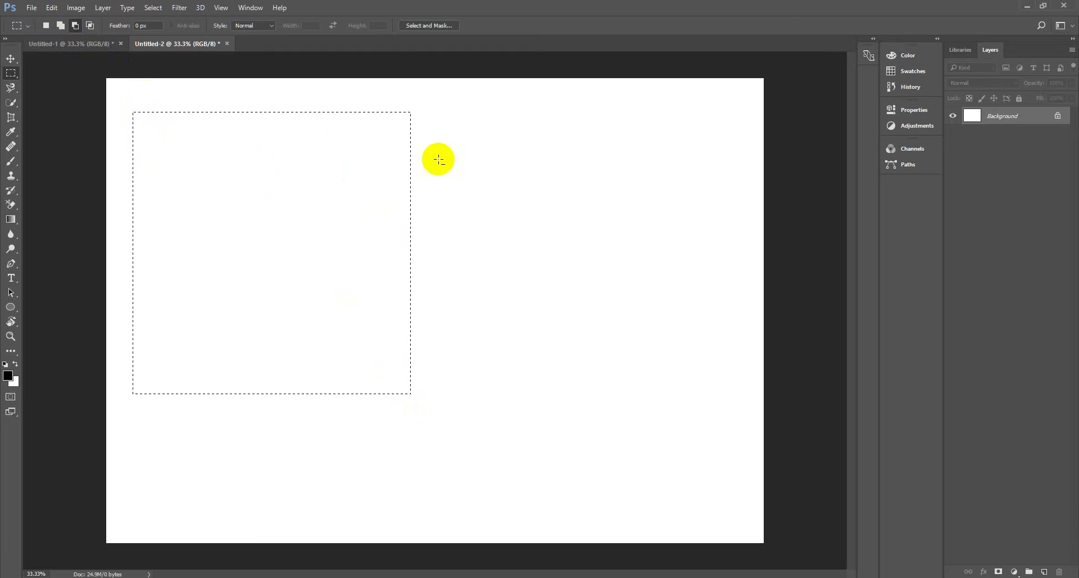
{"action": "left_click", "coordinate": [472, 186]}
- Fill a wide rectangular selection on the canvas with black, and subtract about its right third from the selection
{"action": "left_click_drag", "start_coordinate": [275, 167], "coordinate": [718, 390]}
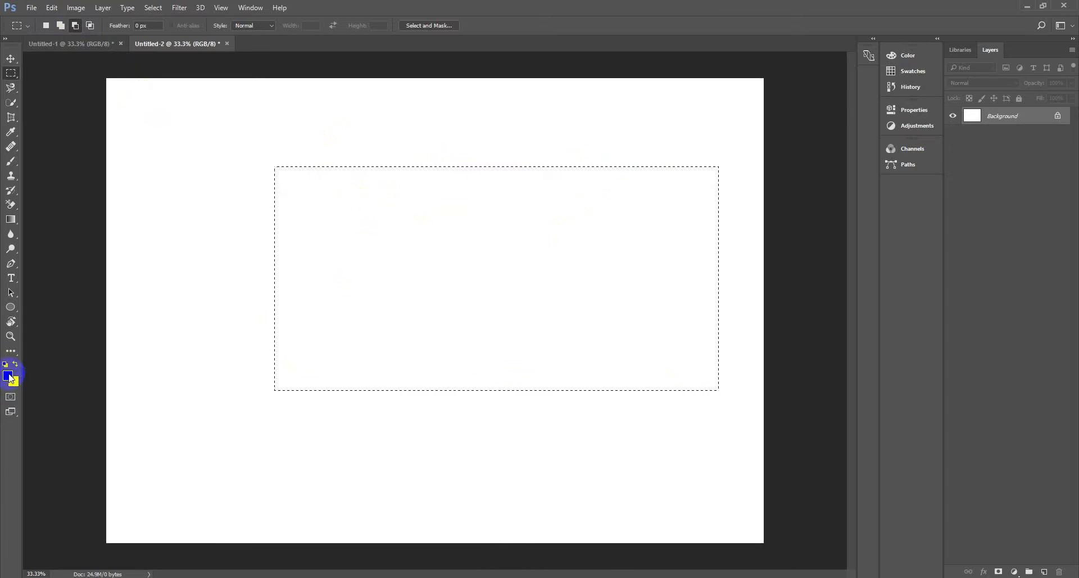
{"action": "key", "text": "alt+BackSpace"}
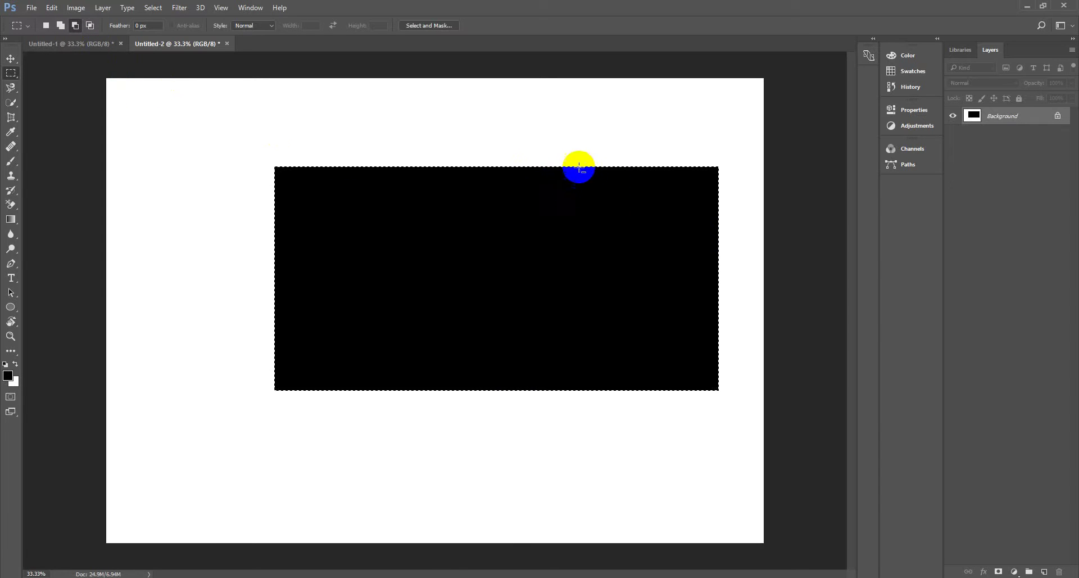
{"action": "left_click_drag", "start_coordinate": [566, 159], "coordinate": [740, 422]}
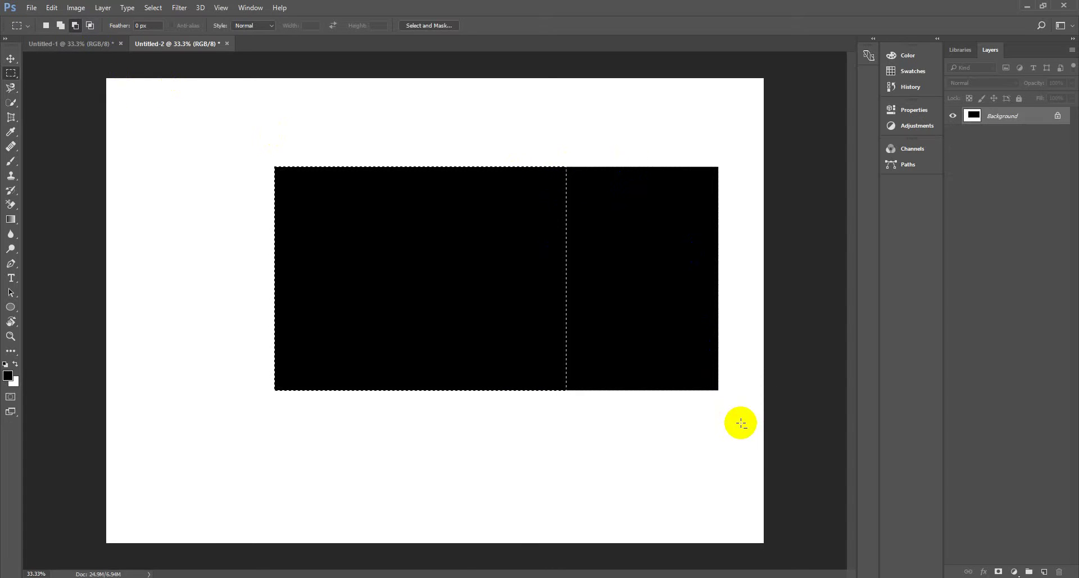
- Delete the selected larger part of the black rectangle, and clear the selection
{"action": "left_click", "coordinate": [550, 181]}
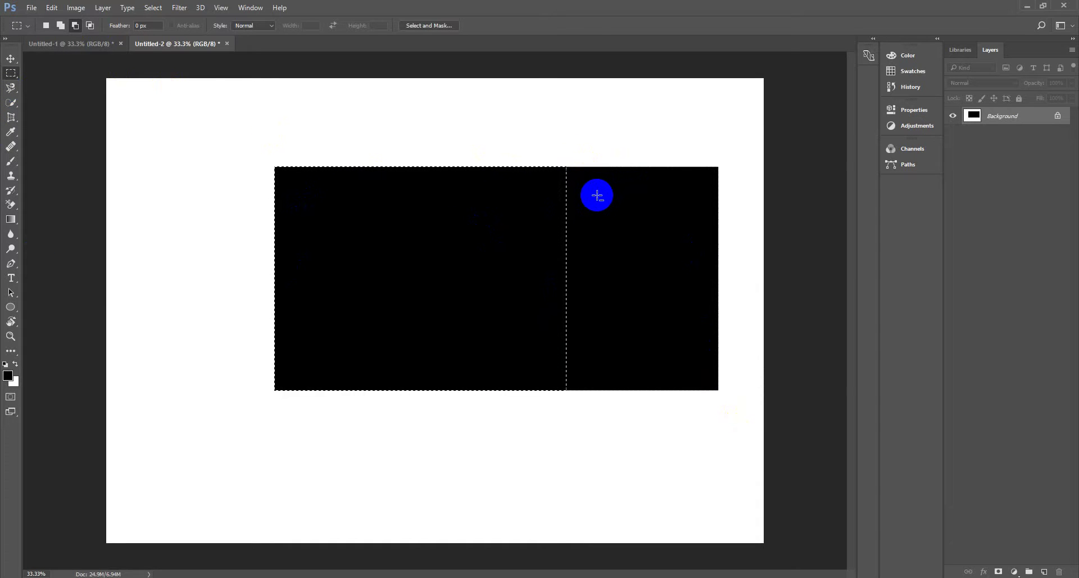
{"action": "key", "text": "Delete"}
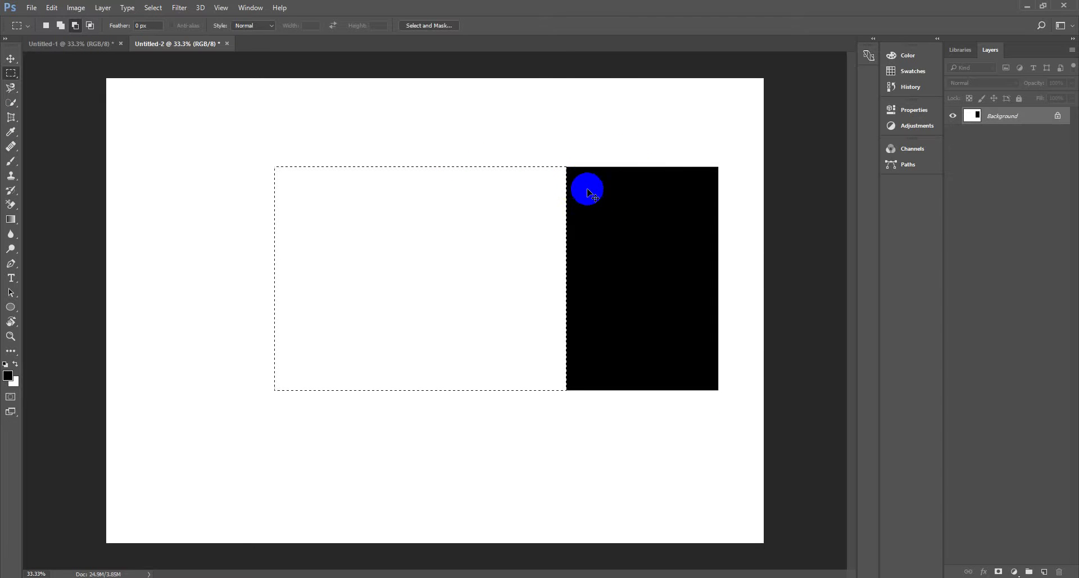
{"action": "left_click", "coordinate": [589, 192]}
{"action": "left_click_drag", "start_coordinate": [511, 141], "coordinate": [739, 448]}
{"action": "left_click", "coordinate": [589, 386]}
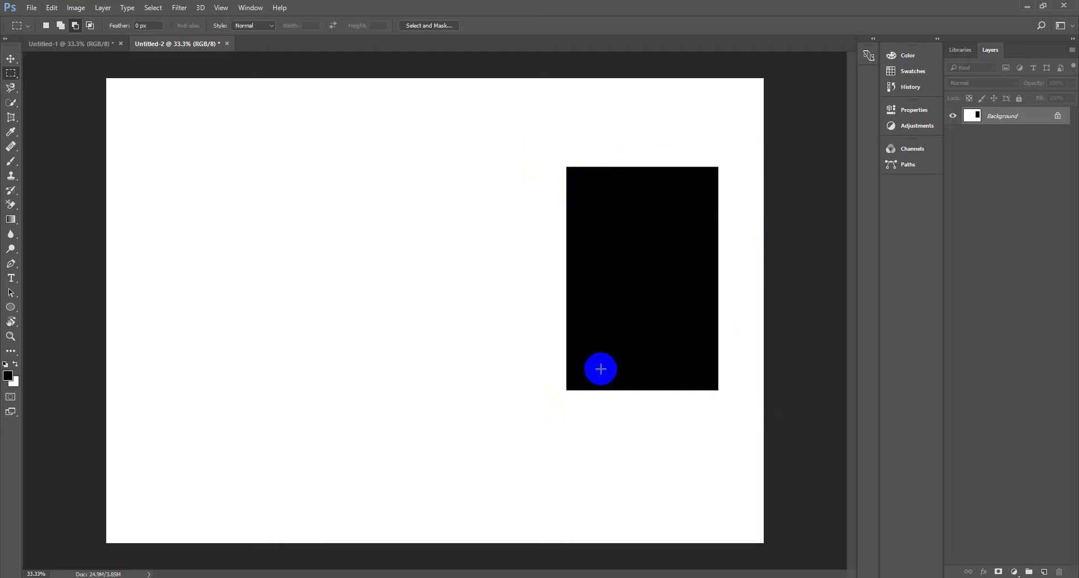
- Draw a wide rectangular selection beside the remaining black rectangle, and subtract about its right quarter
{"action": "left_click_drag", "start_coordinate": [126, 162], "coordinate": [472, 379]}
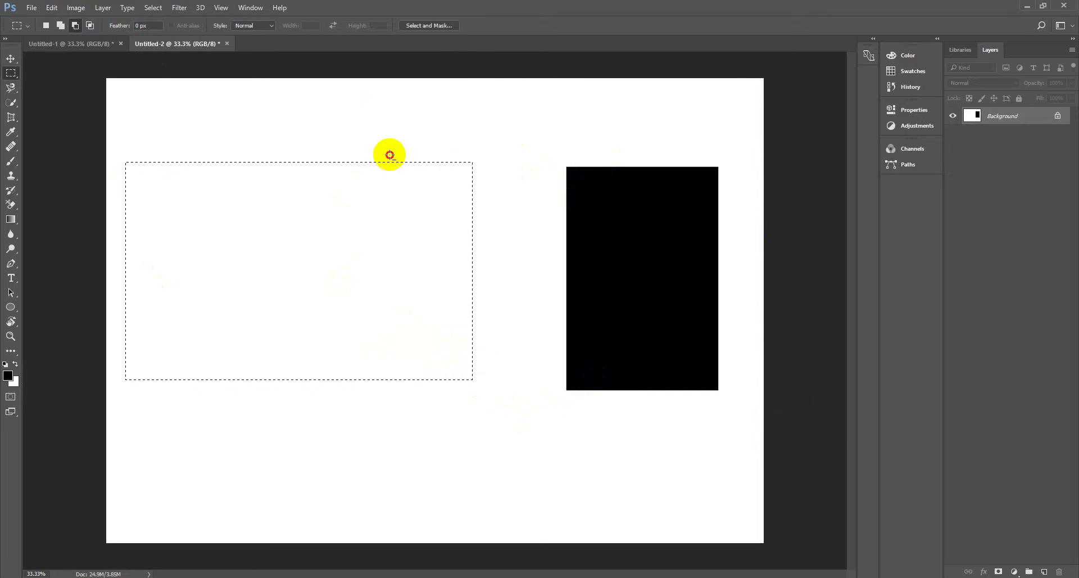
{"action": "left_click_drag", "start_coordinate": [390, 154], "coordinate": [511, 403]}
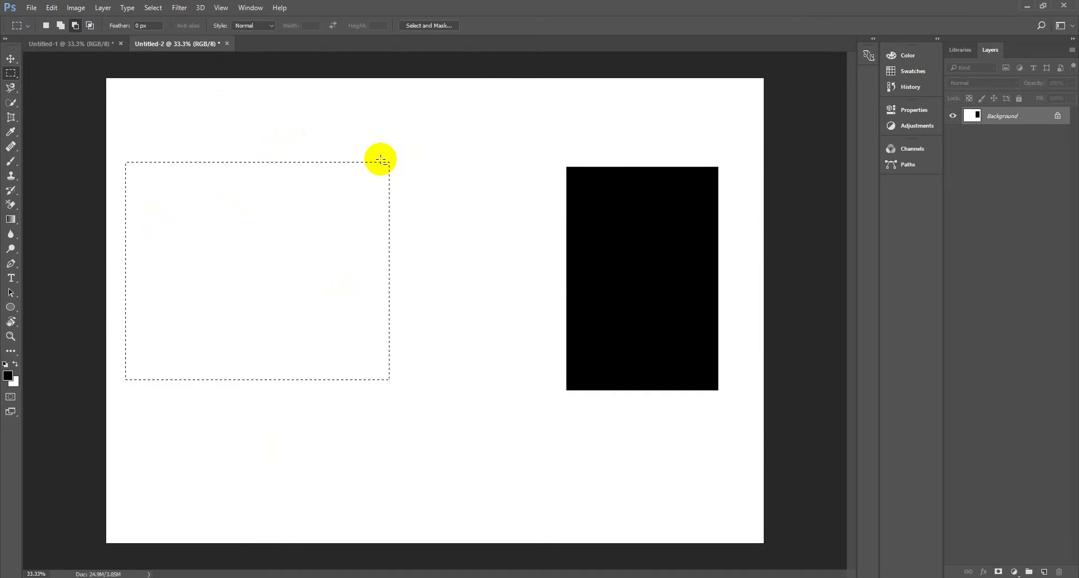
- Set the marquee to Intersect with selection, intersect two overlapping rectangles in the canvas's upper left, and clear the result
{"action": "left_click", "coordinate": [68, 27]}
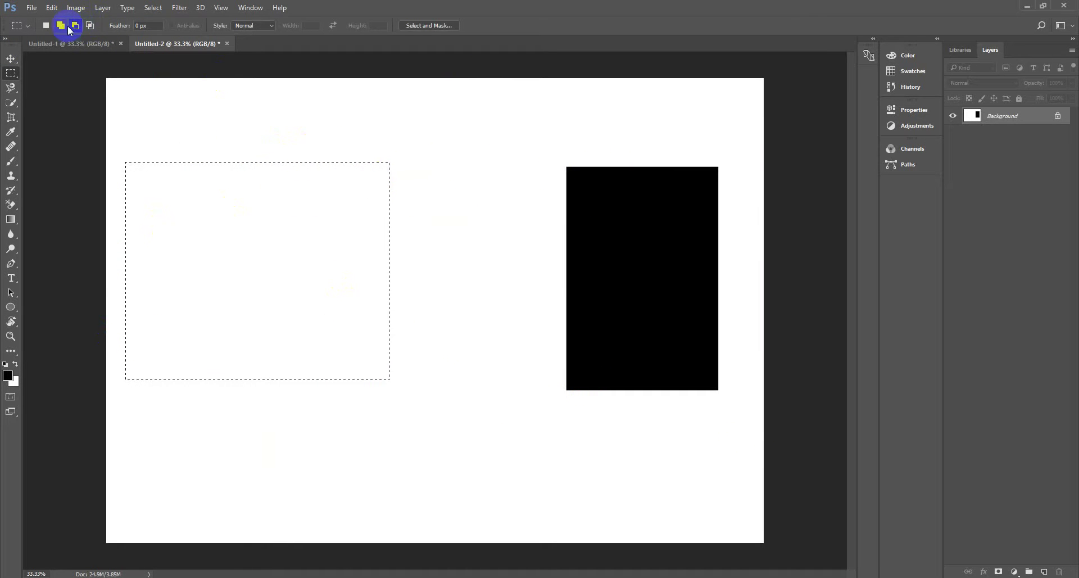
{"action": "left_click", "coordinate": [91, 26]}
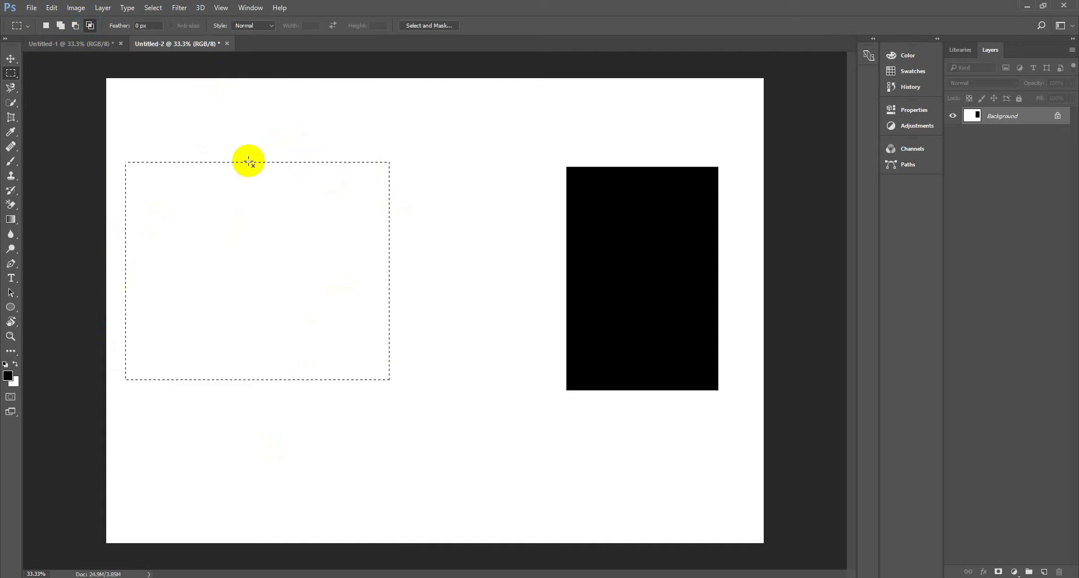
{"action": "left_click", "coordinate": [233, 160]}
{"action": "left_click", "coordinate": [91, 26]}
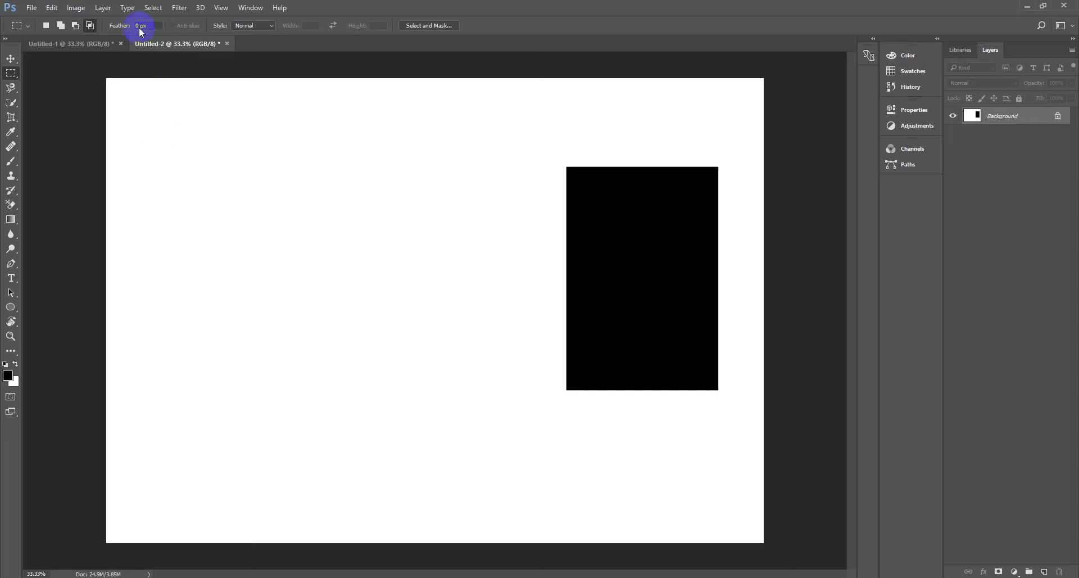
{"action": "left_click_drag", "start_coordinate": [156, 116], "coordinate": [352, 305]}
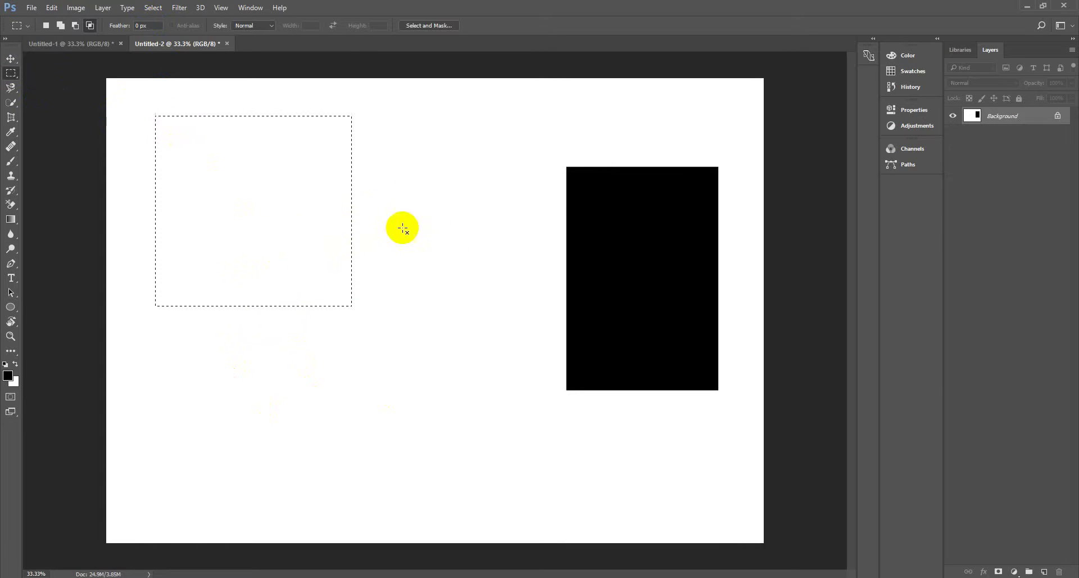
{"action": "left_click_drag", "start_coordinate": [381, 207], "coordinate": [239, 378]}
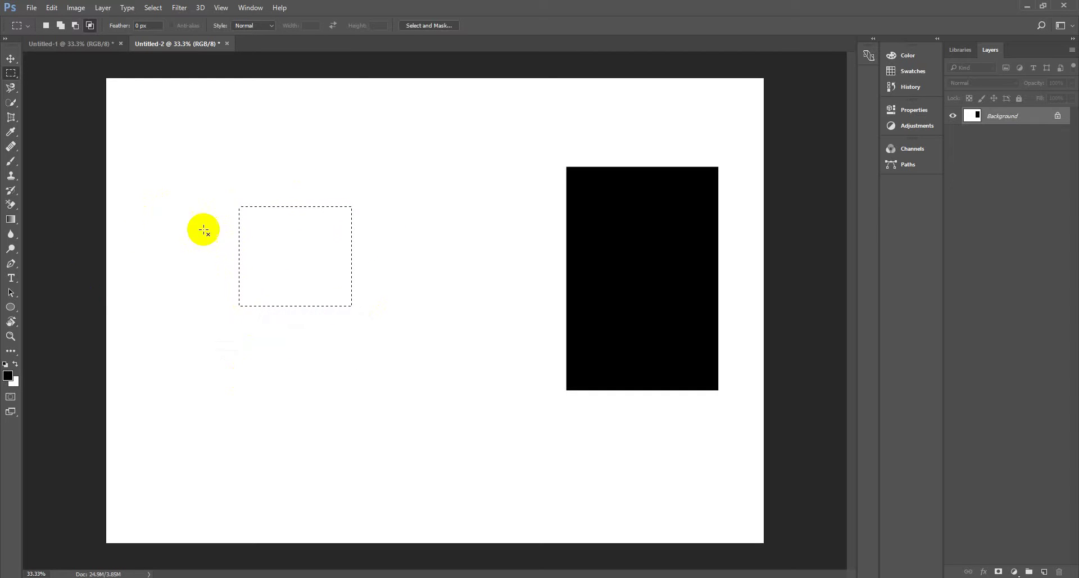
{"action": "left_click", "coordinate": [272, 221]}
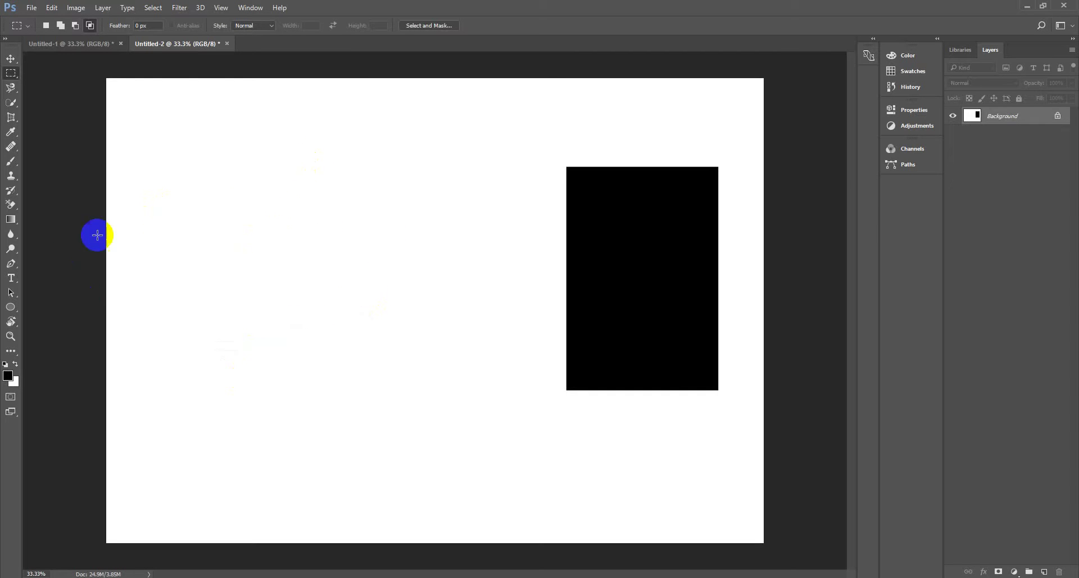
- Switch from the Magnetic Lasso to the Lasso Tool
{"action": "left_click", "coordinate": [15, 89]}
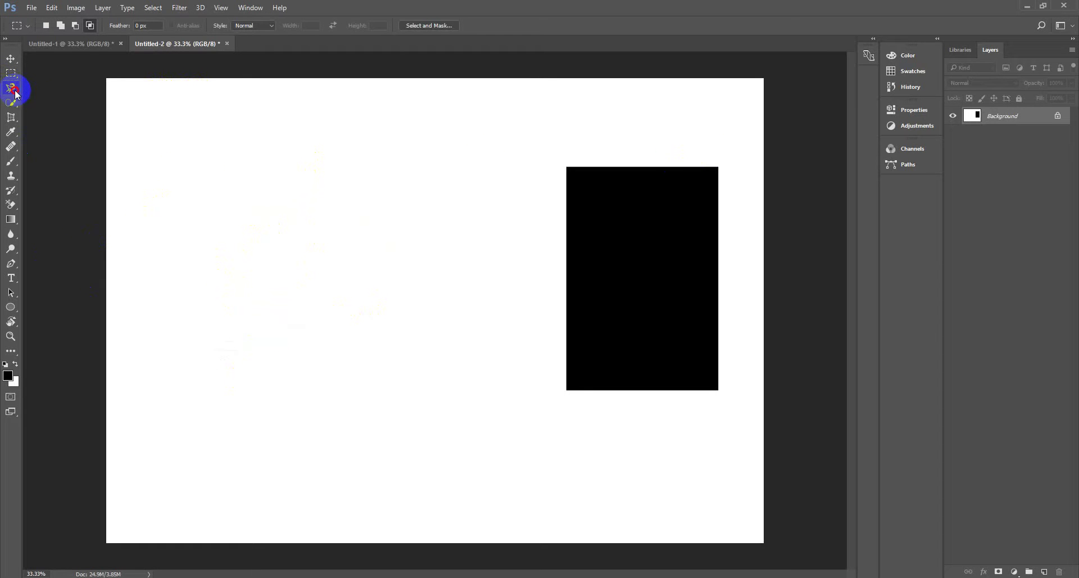
{"action": "left_click", "coordinate": [16, 93]}
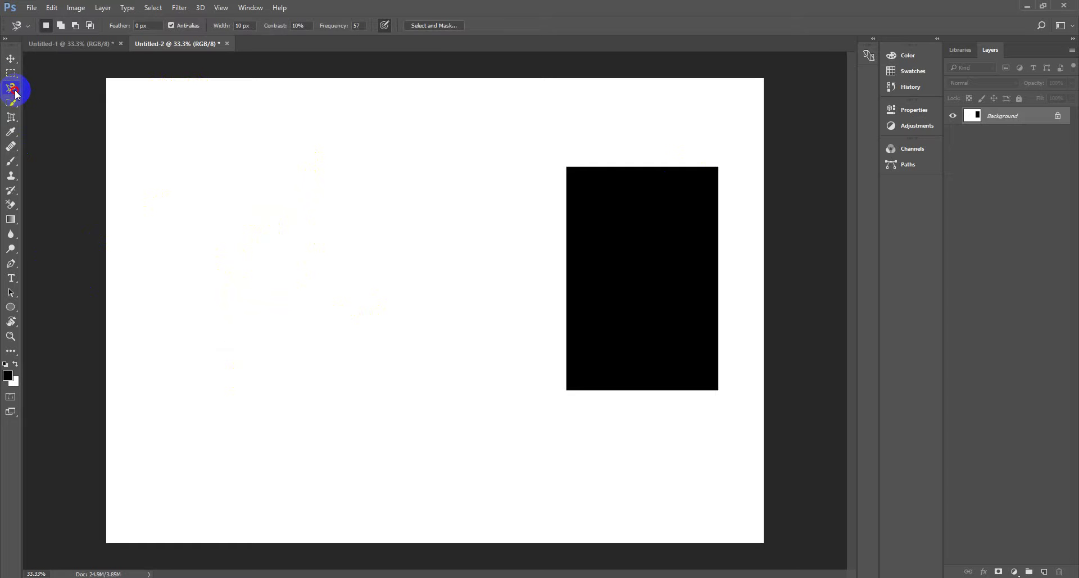
{"action": "left_click", "coordinate": [15, 91]}
{"action": "left_click", "coordinate": [39, 88]}
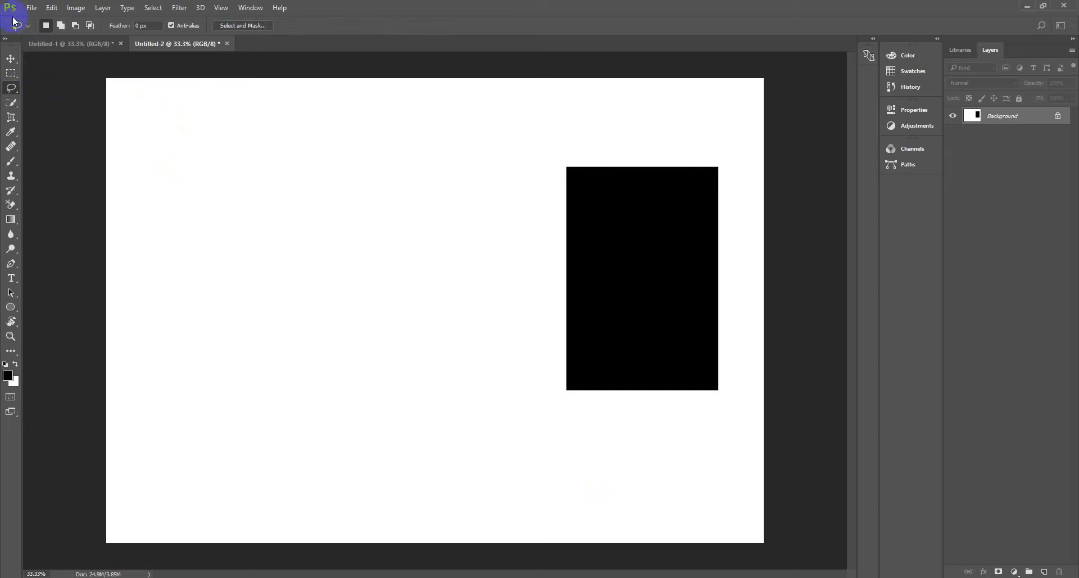
- Open the photo of an orange on a white background from the Downloads folder in Photoshop
{"action": "left_click", "coordinate": [32, 7]}
{"action": "mouse_move", "coordinate": [152, 7]}
{"action": "left_click", "coordinate": [457, 70]}
{"action": "mouse_move", "coordinate": [394, 575]}
{"action": "left_click", "coordinate": [723, 539]}
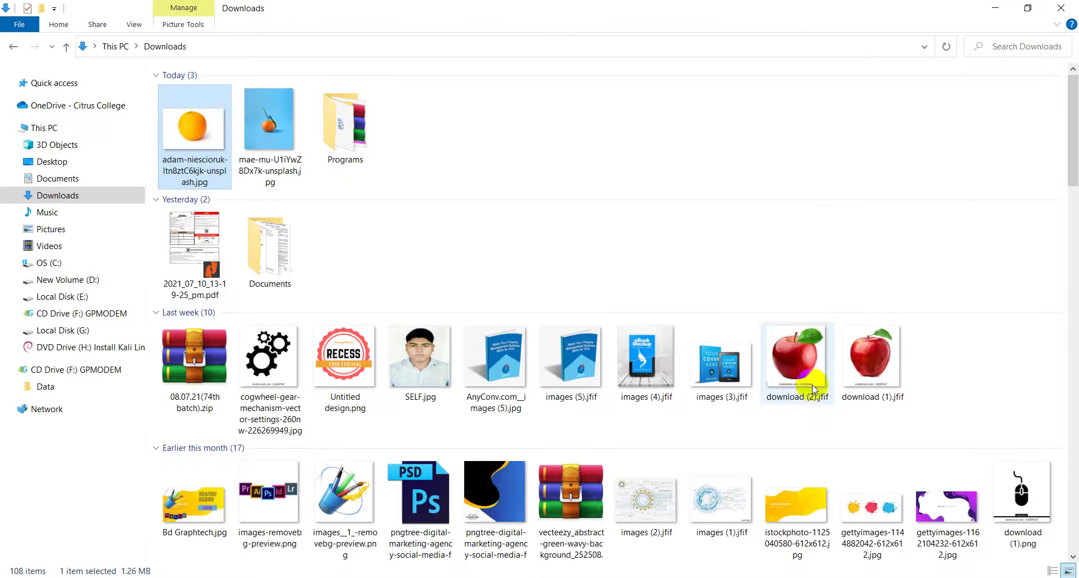
{"action": "left_click_drag", "start_coordinate": [188, 123], "coordinate": [173, 89]}
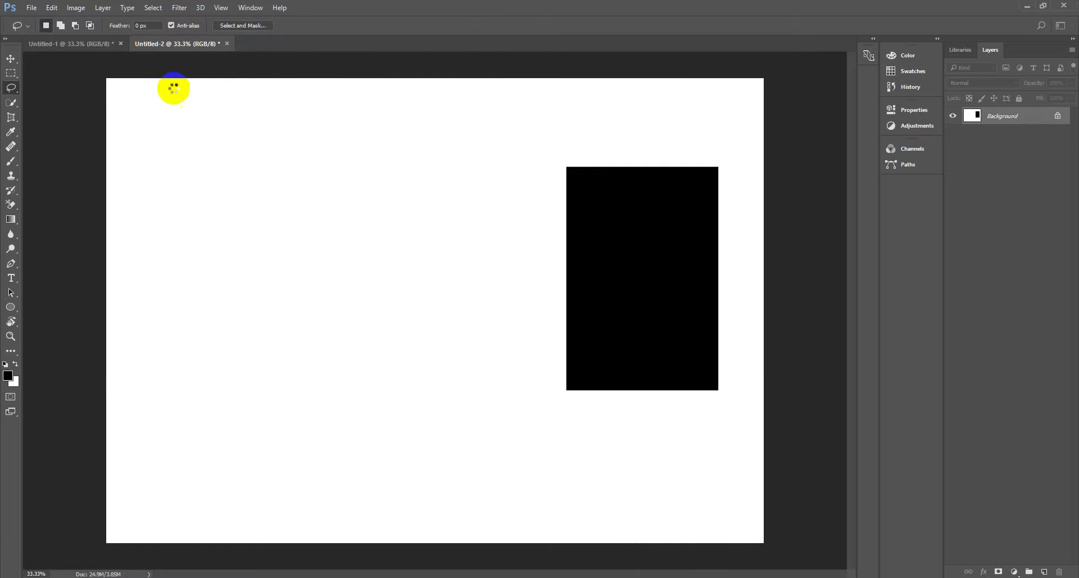
- Close the Untitled-2 document without saving its changes
{"action": "left_click", "coordinate": [212, 46]}
{"action": "left_click", "coordinate": [226, 45]}
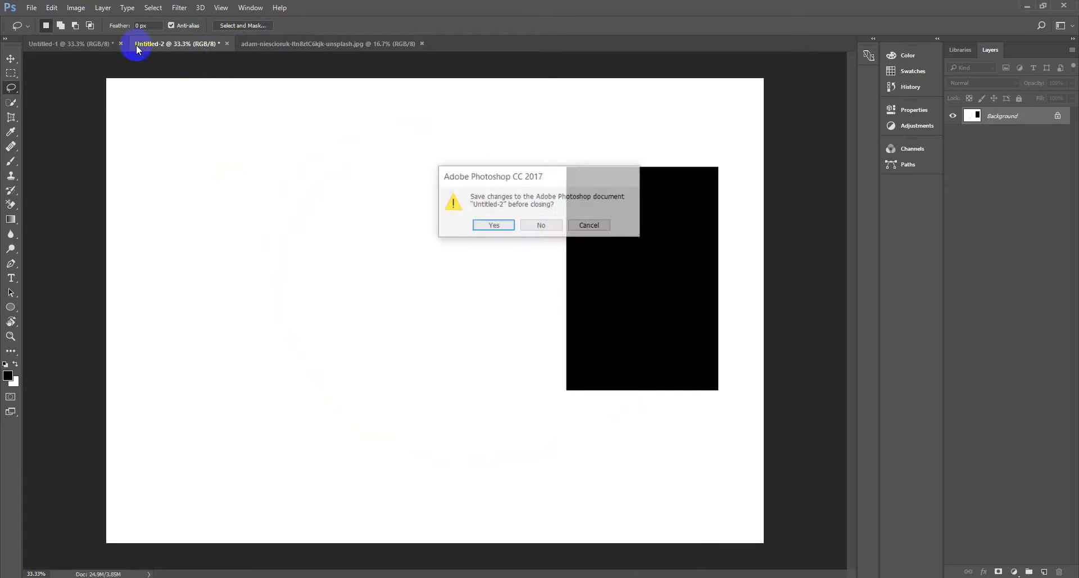
{"action": "left_click", "coordinate": [540, 225]}
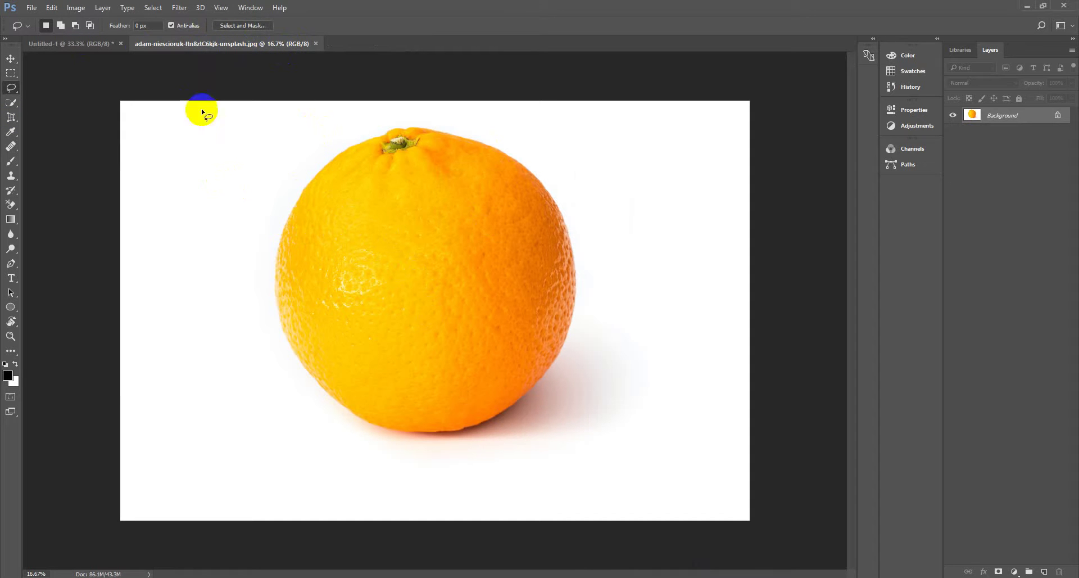
- Switch to the Elliptical Marquee Tool for selecting the orange
{"action": "left_click", "coordinate": [10, 91]}
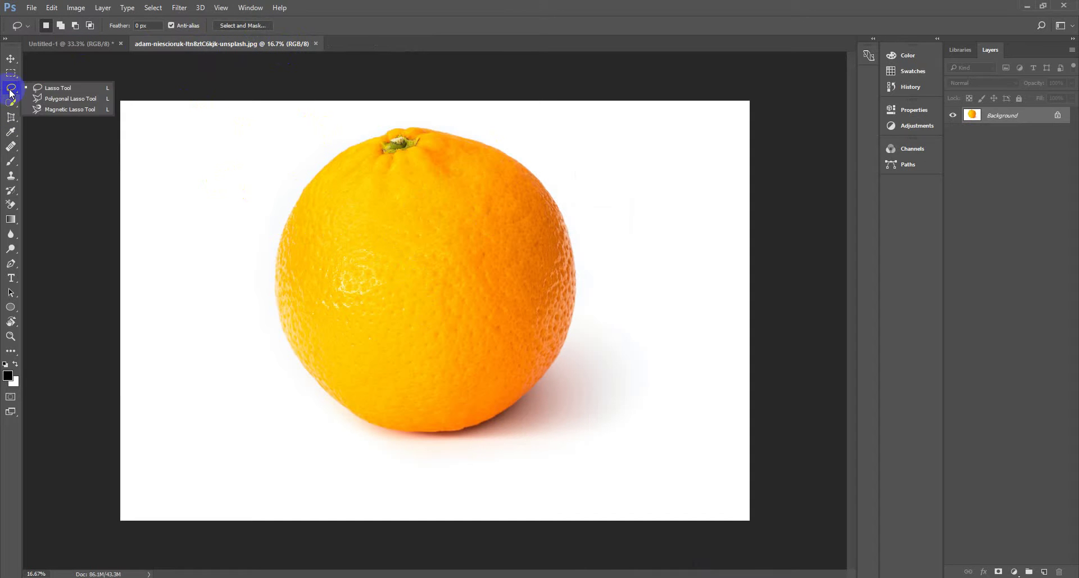
{"action": "left_click", "coordinate": [7, 73]}
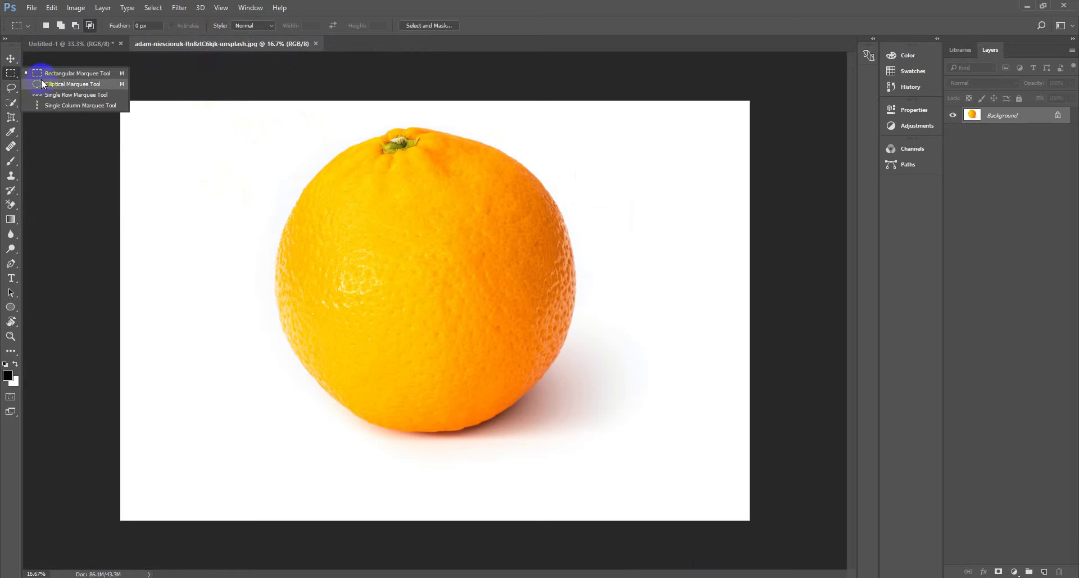
{"action": "left_click", "coordinate": [56, 86]}
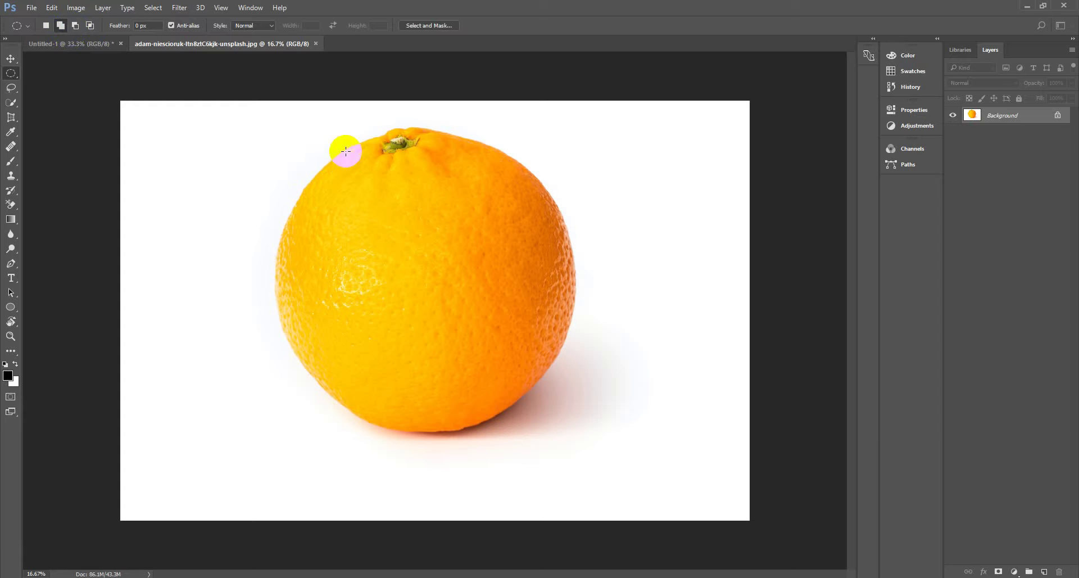
- Draw a trial circular selection over the orange's right side, try to reposition it with the Move tool, and deselect
{"action": "mouse_move", "coordinate": [340, 138]}
{"action": "left_mouse_down"}
{"action": "mouse_move", "coordinate": [574, 411]}
{"action": "mouse_move", "coordinate": [632, 440]}
{"action": "left_mouse_up"}
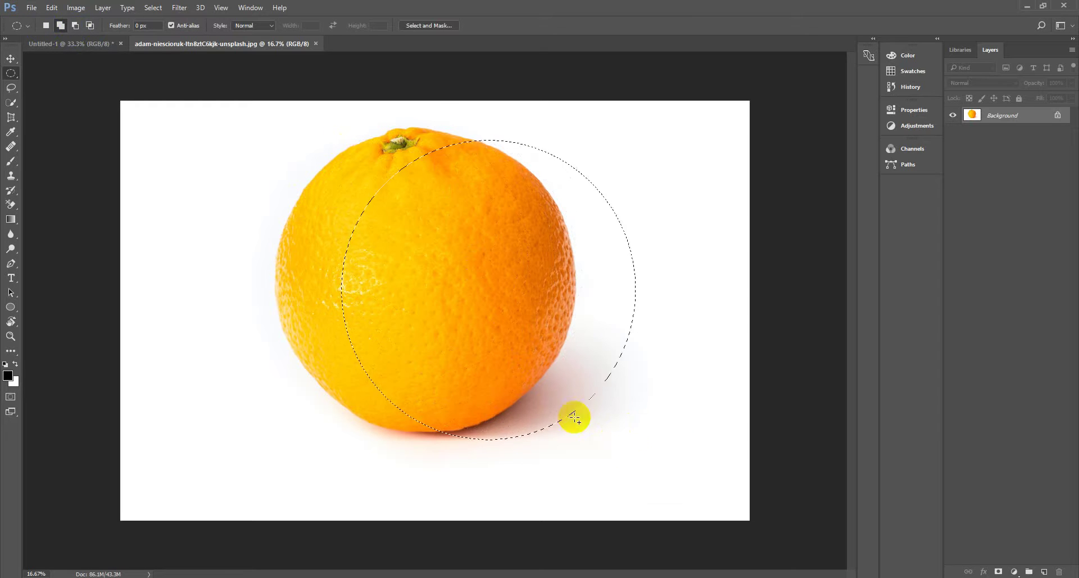
{"action": "left_click", "coordinate": [11, 59]}
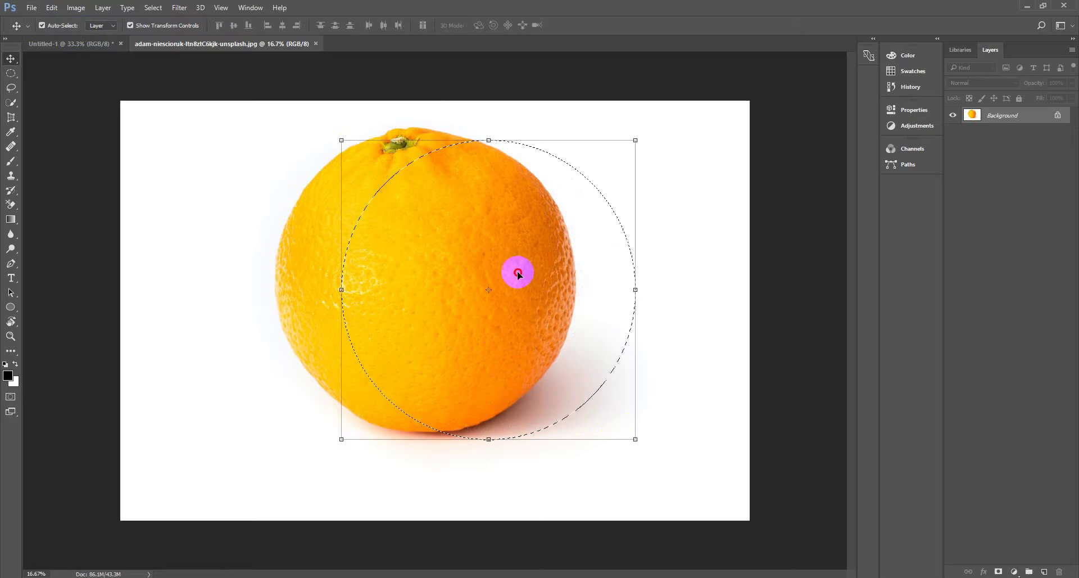
{"action": "mouse_move", "coordinate": [517, 271]}
{"action": "left_mouse_down"}
{"action": "mouse_move", "coordinate": [440, 257]}
{"action": "mouse_move", "coordinate": [526, 267]}
{"action": "mouse_move", "coordinate": [518, 276]}
{"action": "mouse_move", "coordinate": [554, 293]}
{"action": "mouse_move", "coordinate": [513, 270]}
{"action": "mouse_move", "coordinate": [566, 291]}
{"action": "mouse_move", "coordinate": [518, 272]}
{"action": "left_mouse_up"}
{"action": "left_click_drag", "start_coordinate": [545, 328], "coordinate": [547, 326]}
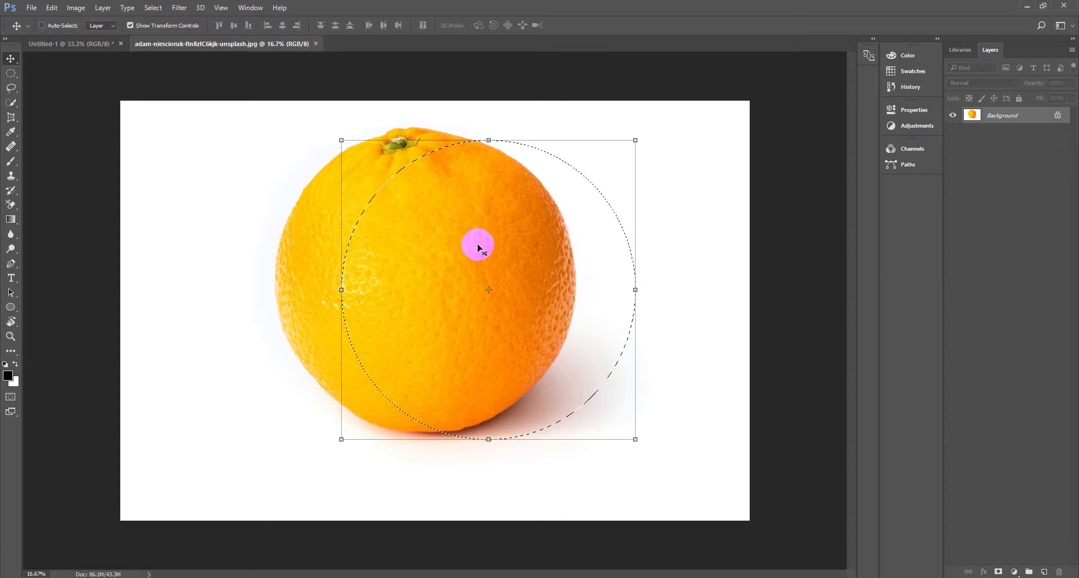
{"action": "key", "text": "ctrl+d"}
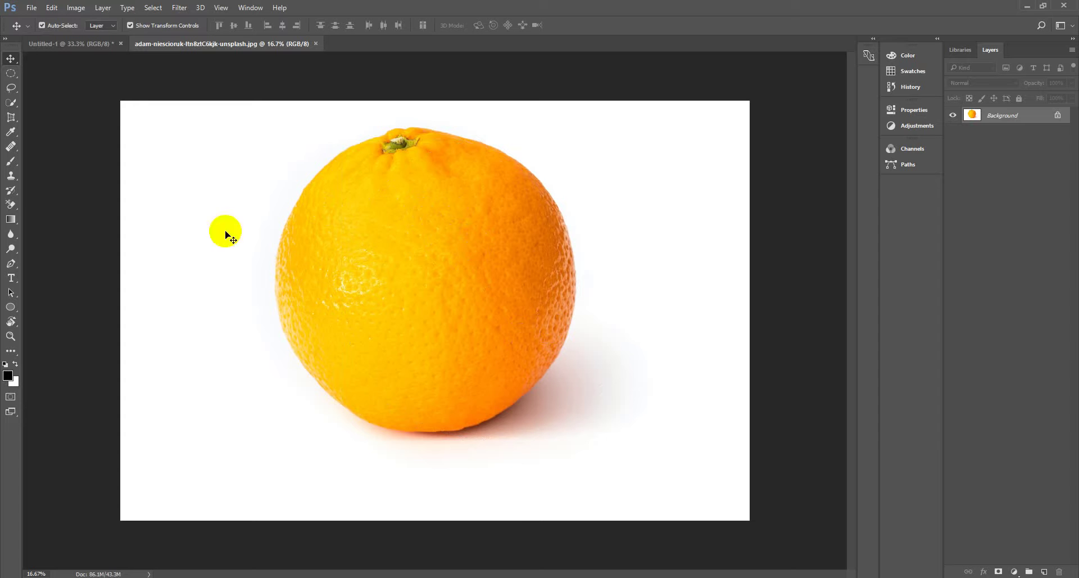
- Draw a circular selection slightly larger than the orange with the Elliptical Marquee, and shift it right to enclose the fruit
{"action": "left_click", "coordinate": [11, 73]}
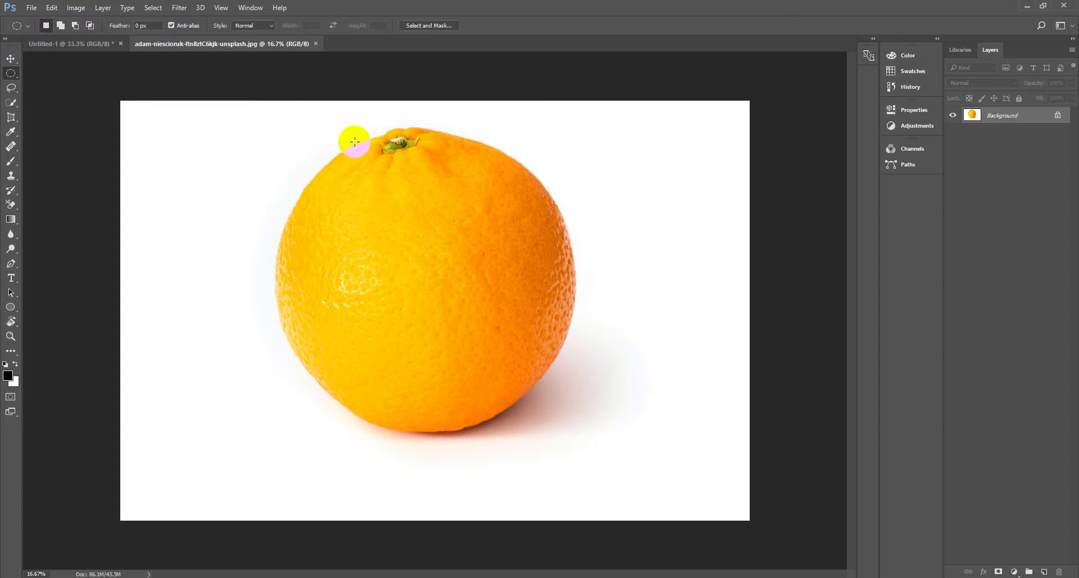
{"action": "left_click_drag", "start_coordinate": [238, 121], "coordinate": [576, 445]}
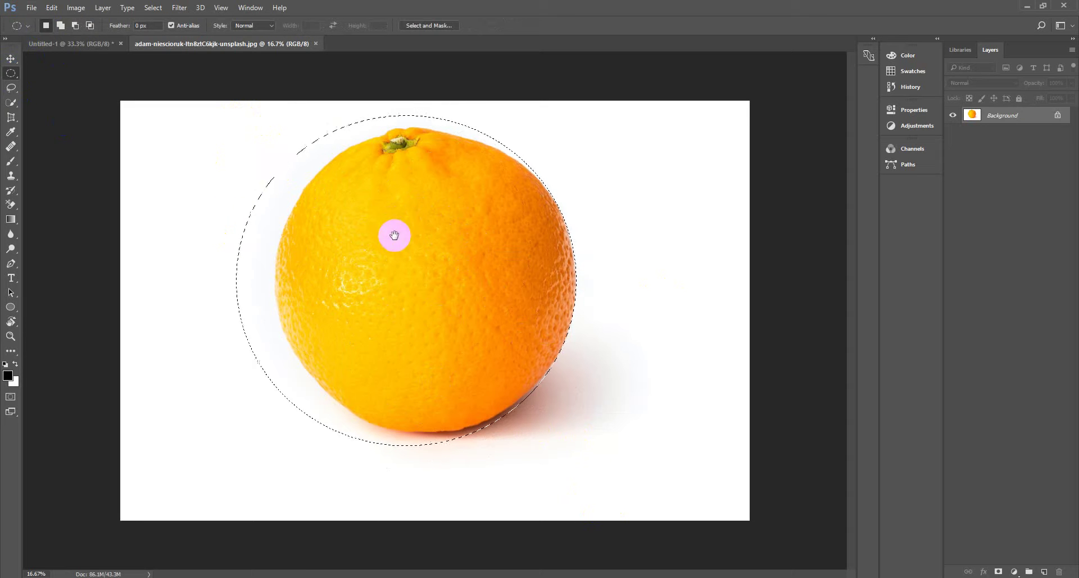
{"action": "left_click_drag", "start_coordinate": [274, 173], "coordinate": [313, 181]}
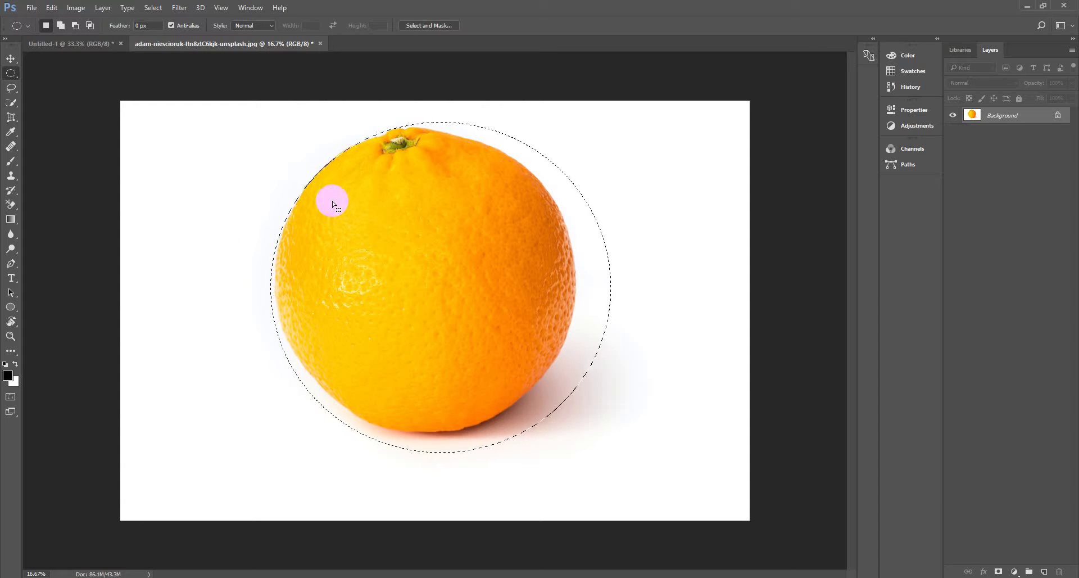
{"action": "right_click", "coordinate": [17, 74]}
{"action": "left_click", "coordinate": [73, 85]}
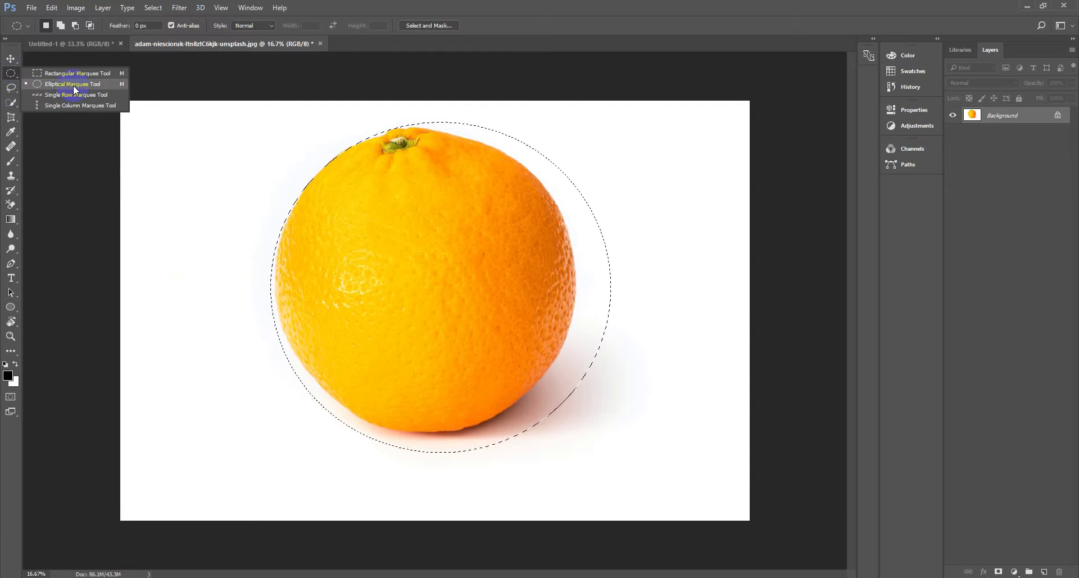
{"action": "left_click_drag", "start_coordinate": [309, 356], "coordinate": [309, 356]}
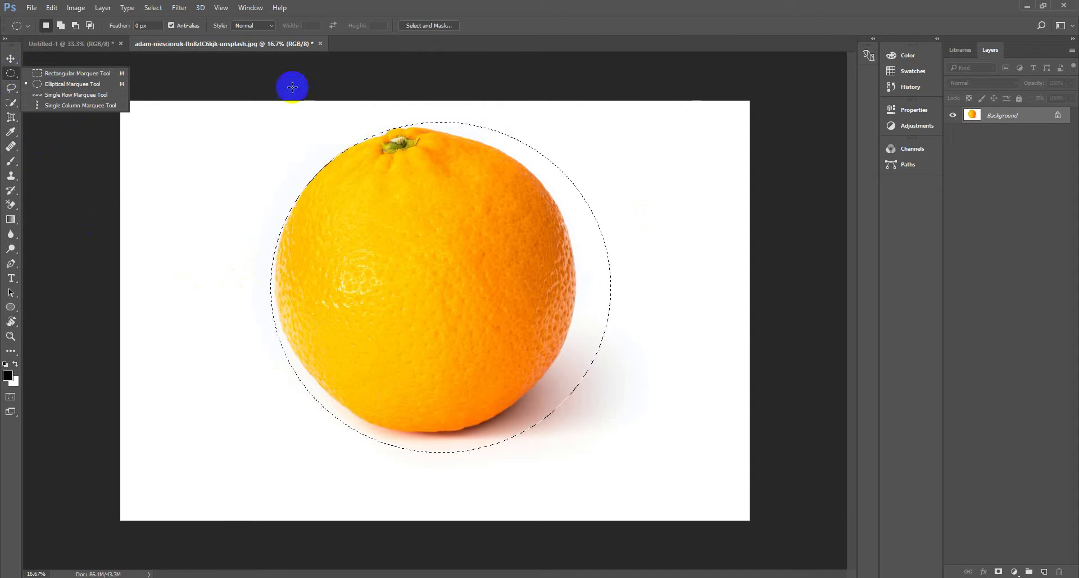
{"action": "left_click", "coordinate": [524, 165]}
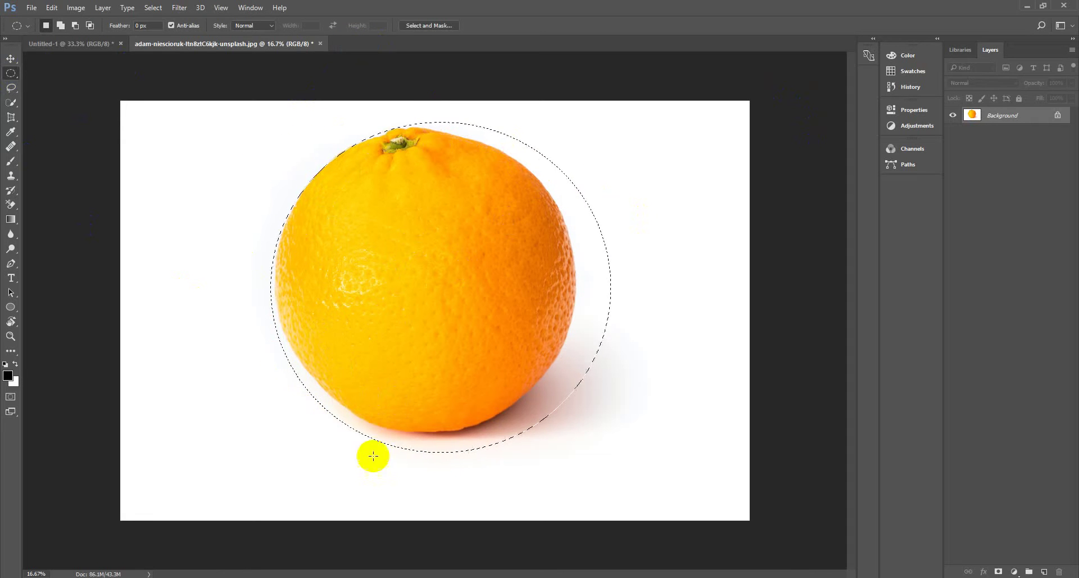
{"action": "left_click", "coordinate": [564, 332]}
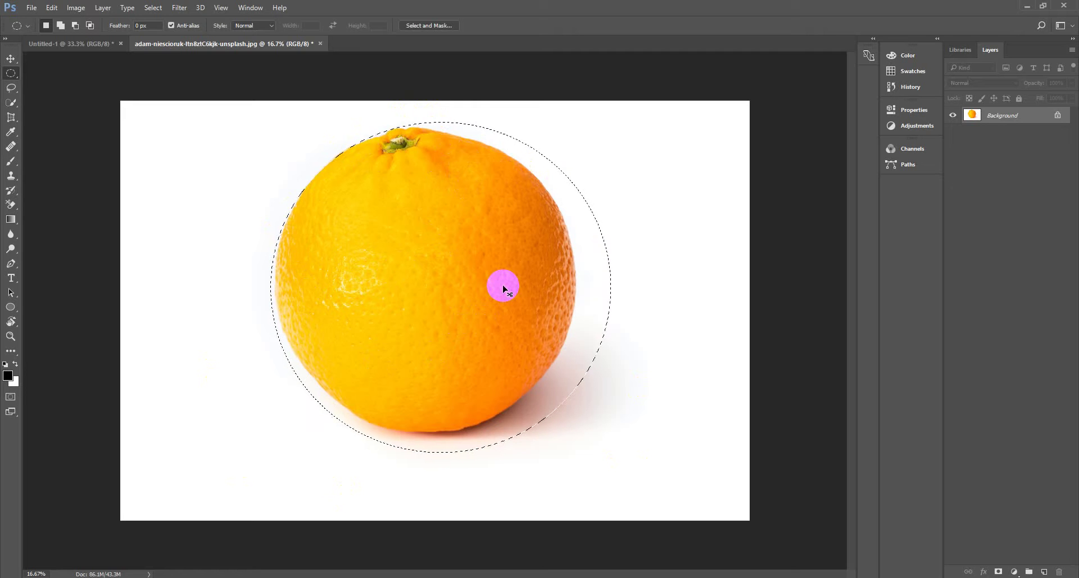
- Cut the selected orange out of the photo, and try a black fill in the circular selection before cutting it too
{"action": "key", "text": "ctrl+x"}
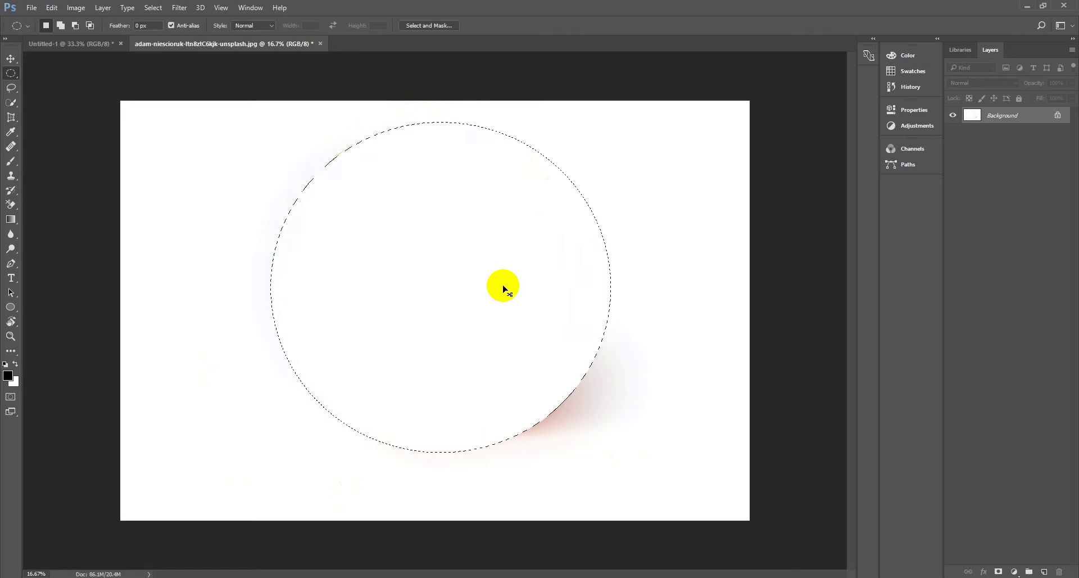
{"action": "key", "text": "alt+BackSpace"}
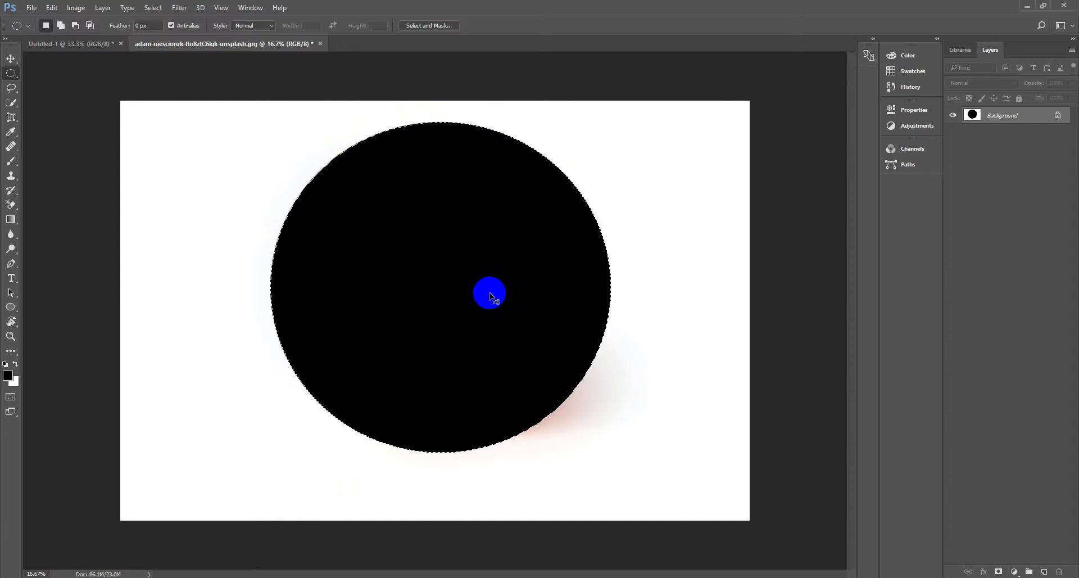
{"action": "key", "text": "ctrl+x"}
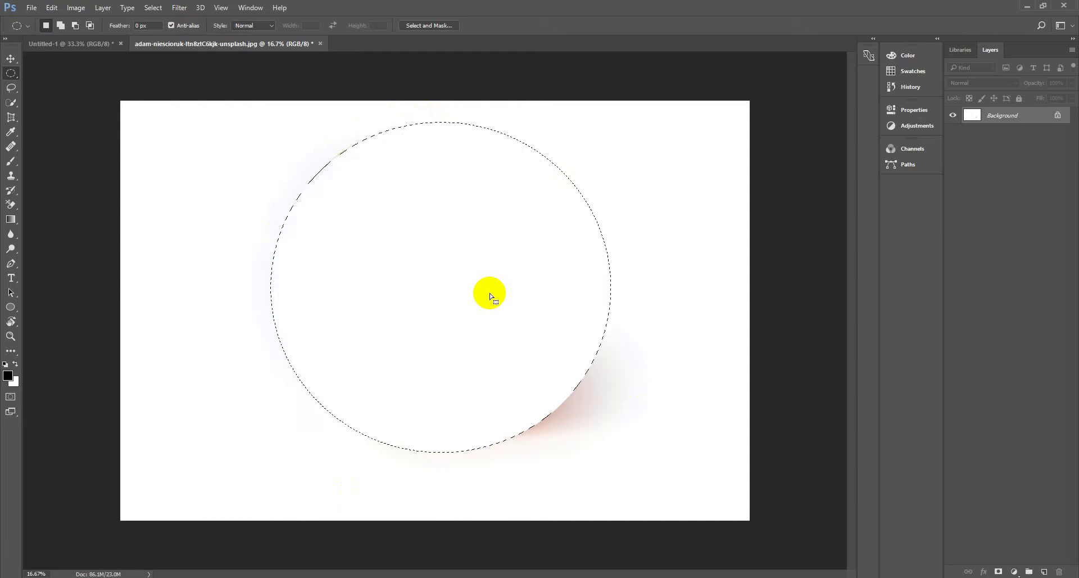
- Restore the orange by stepping the photo's history back to the Move Selection state, before the fills
{"action": "left_click", "coordinate": [259, 9]}
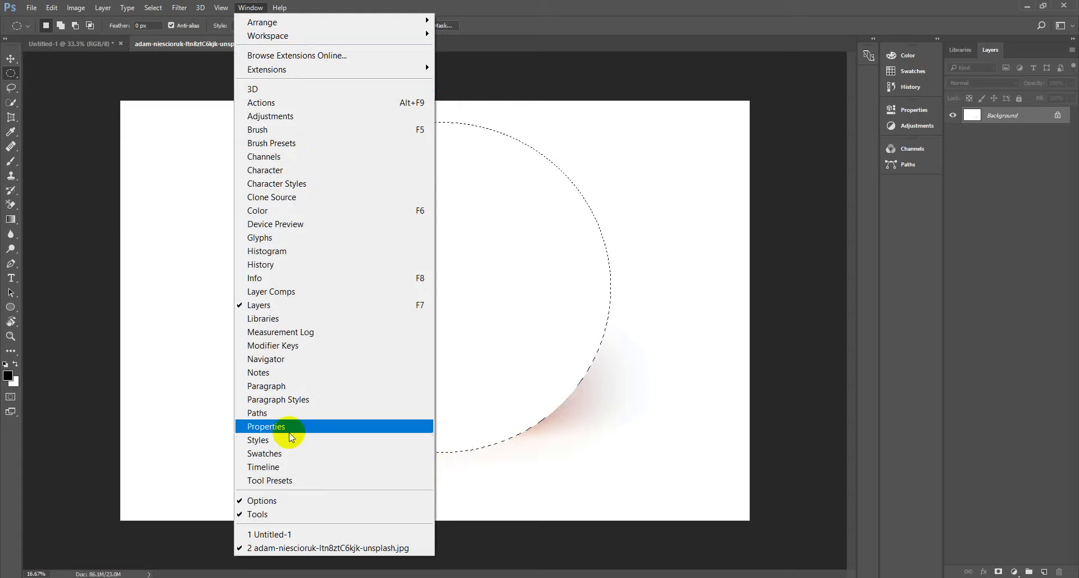
{"action": "left_click", "coordinate": [265, 264]}
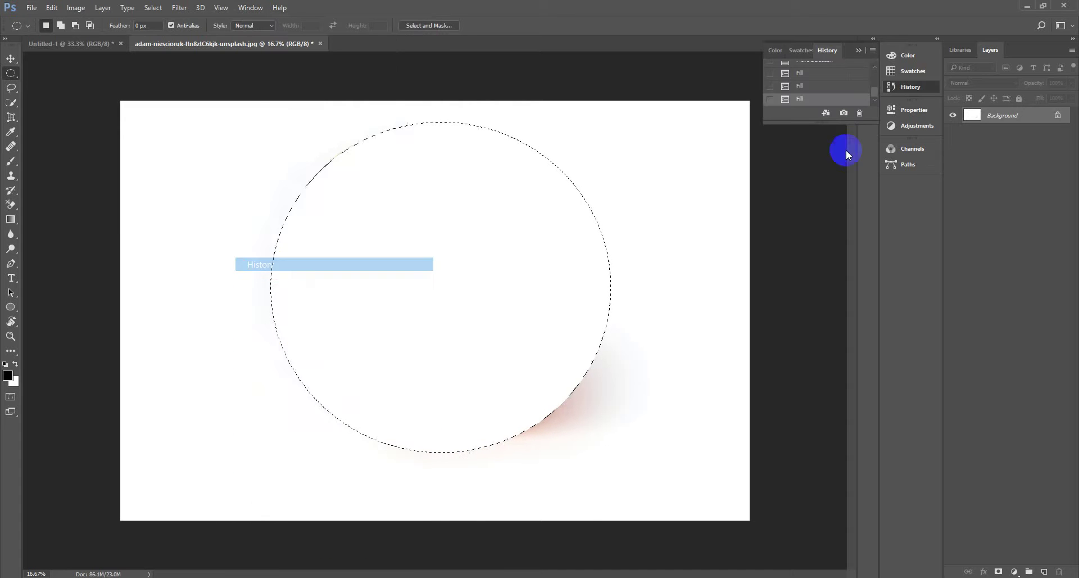
{"action": "left_click", "coordinate": [809, 86]}
{"action": "left_click", "coordinate": [810, 77]}
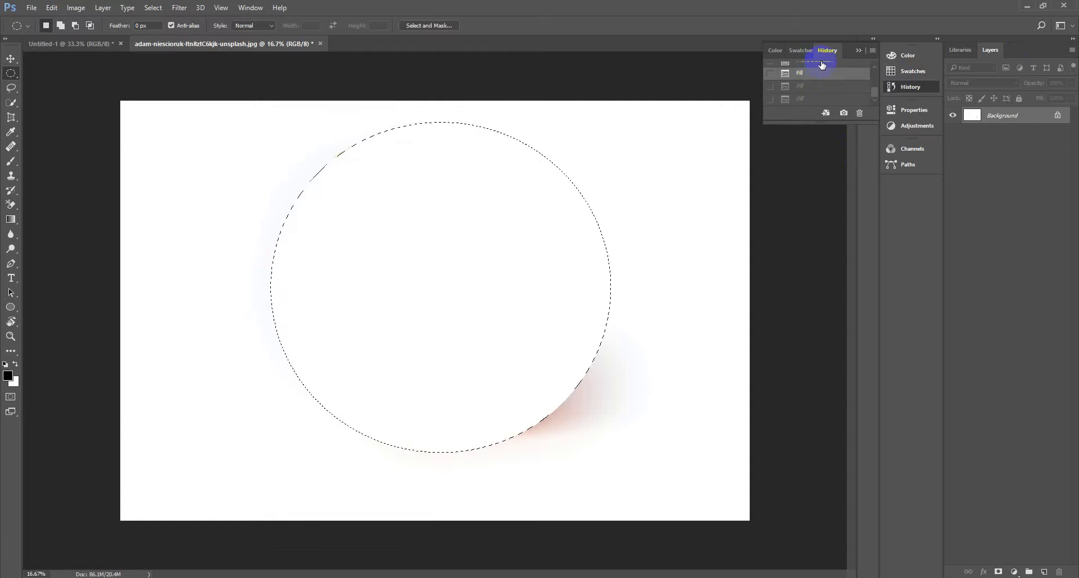
{"action": "left_click", "coordinate": [815, 63]}
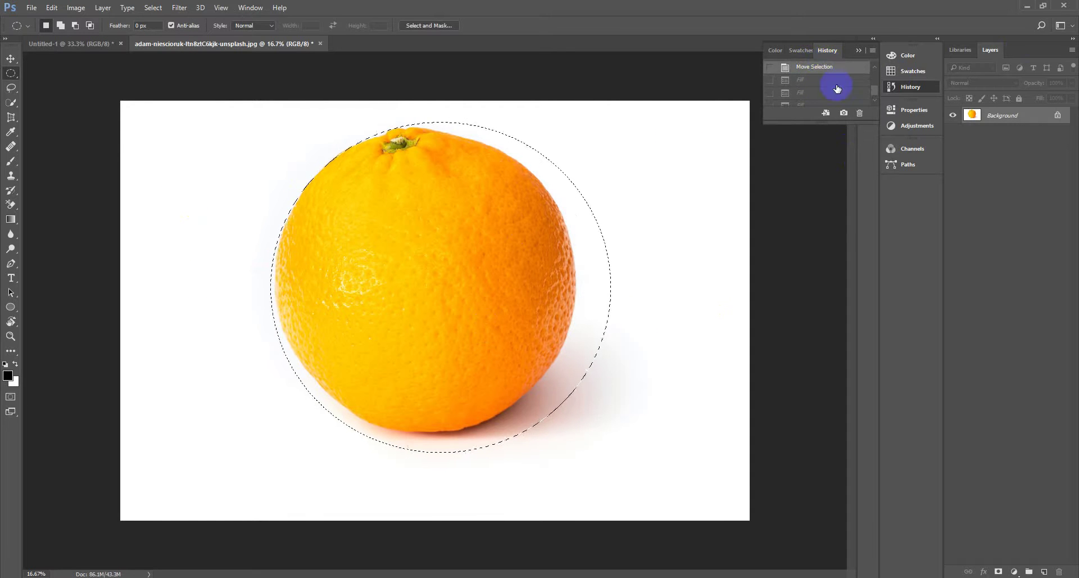
{"action": "left_click", "coordinate": [859, 51]}
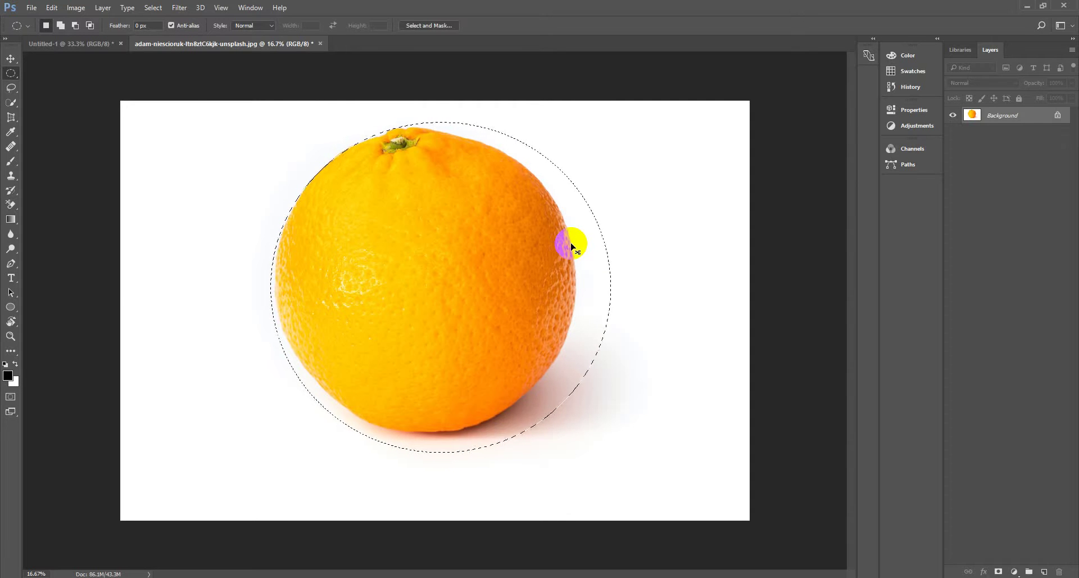
- Invert the circular selection to select the background around the orange, and fill it with the black foreground color
{"action": "key", "text": "ctrl+shift+i"}
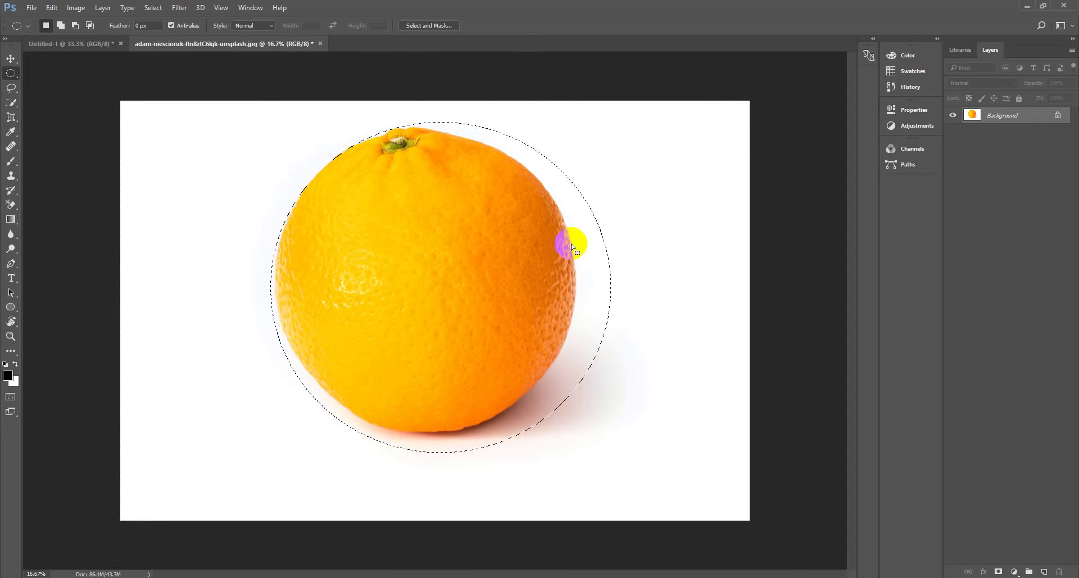
{"action": "left_click", "coordinate": [51, 8]}
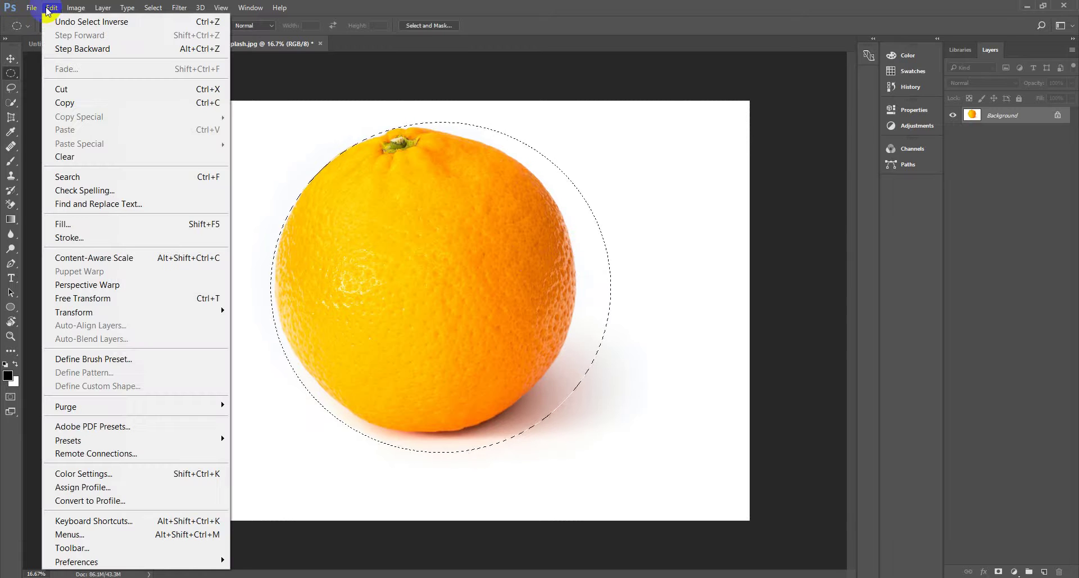
{"action": "mouse_move", "coordinate": [67, 8]}
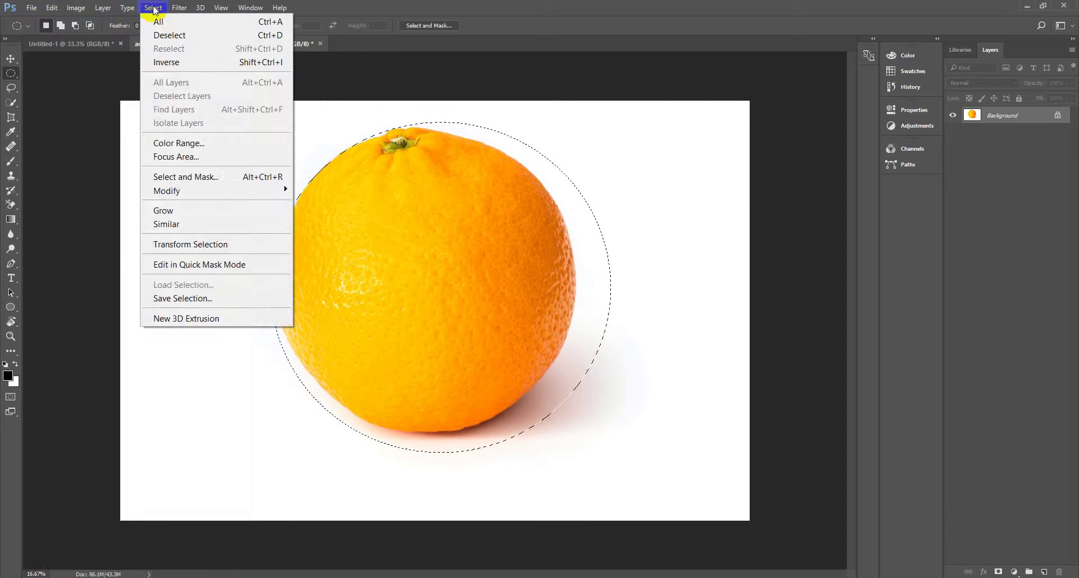
{"action": "mouse_move", "coordinate": [175, 9]}
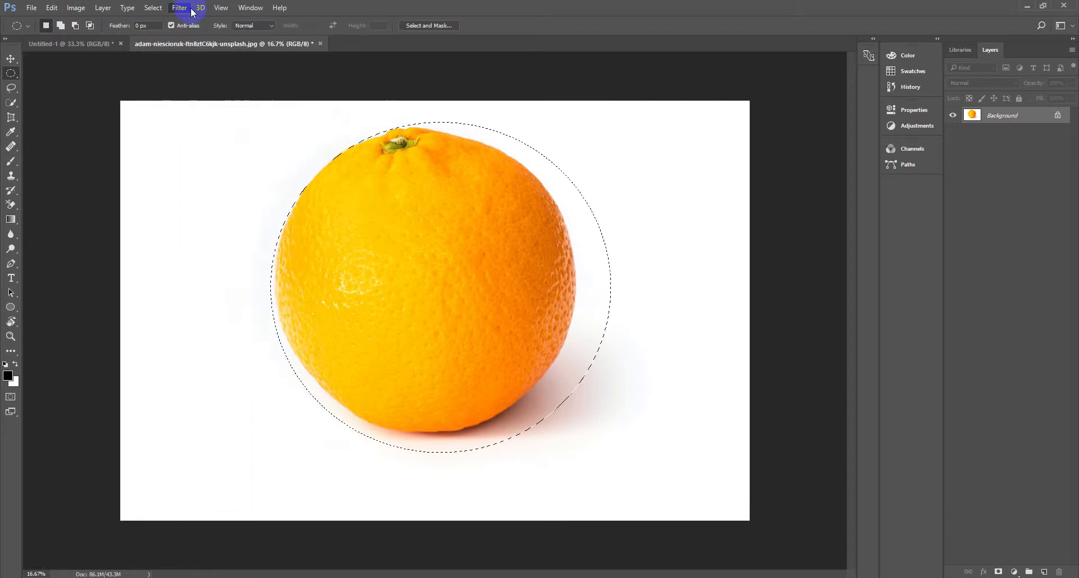
{"action": "mouse_move", "coordinate": [219, 10]}
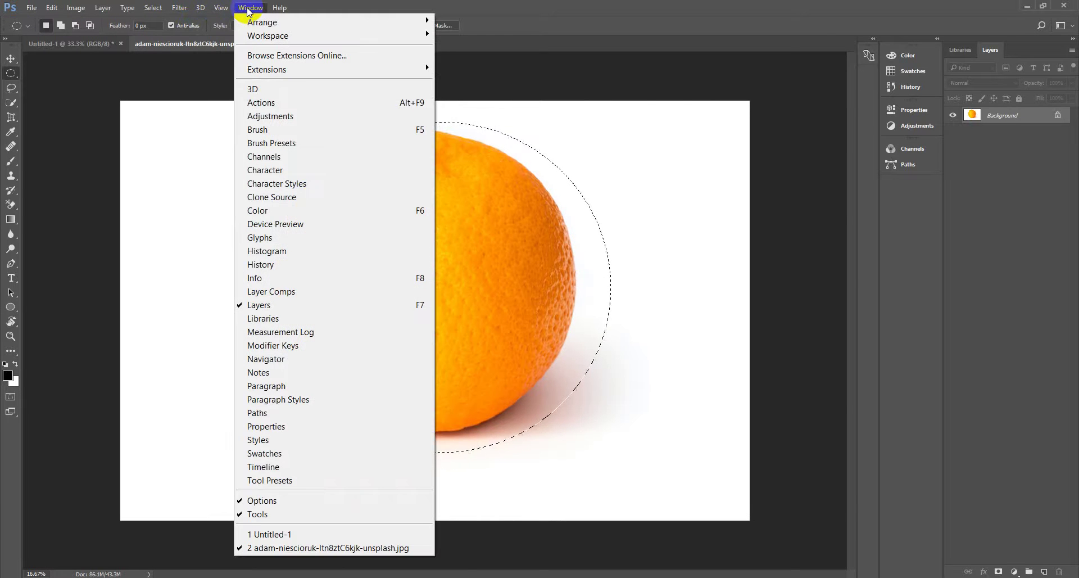
{"action": "left_click", "coordinate": [51, 8]}
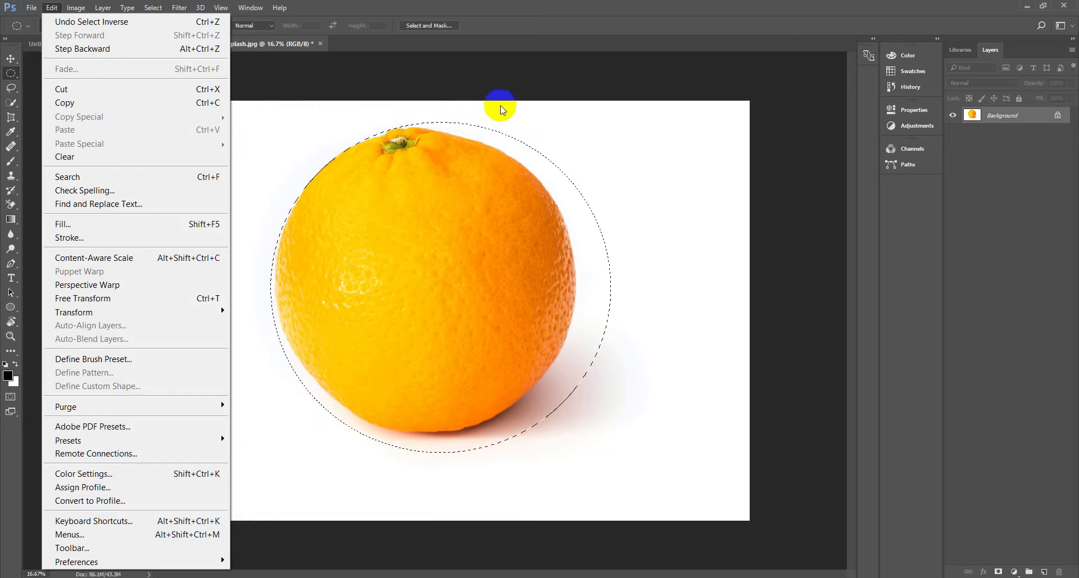
{"action": "left_click", "coordinate": [511, 86]}
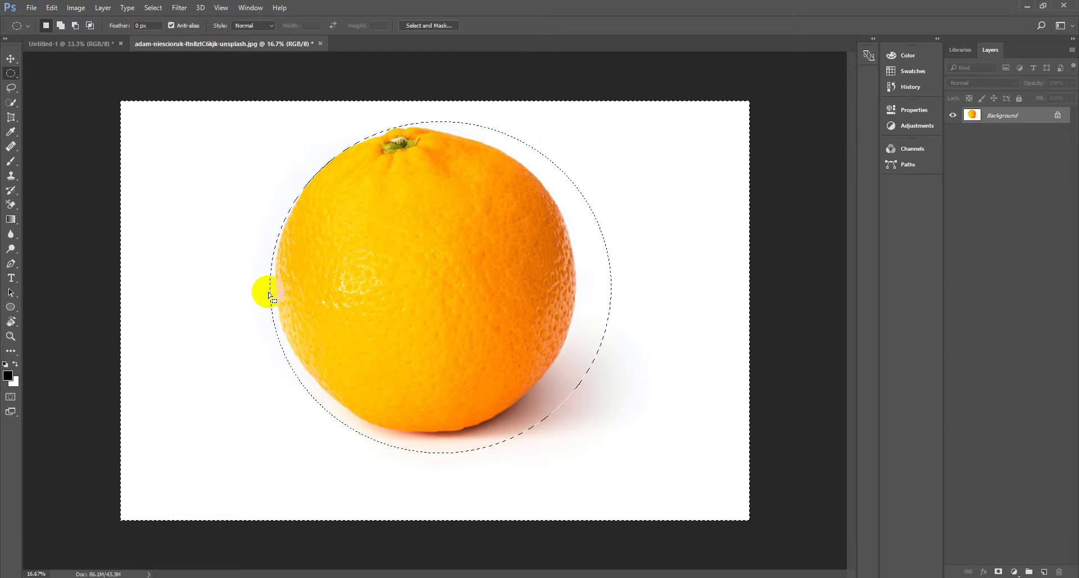
{"action": "left_click", "coordinate": [152, 8]}
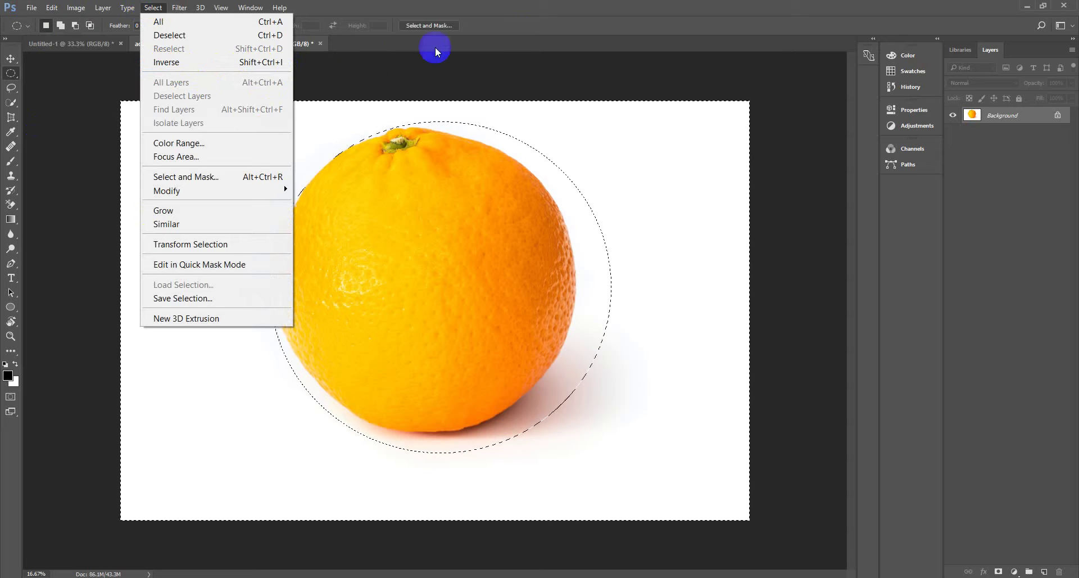
{"action": "left_click", "coordinate": [516, 26]}
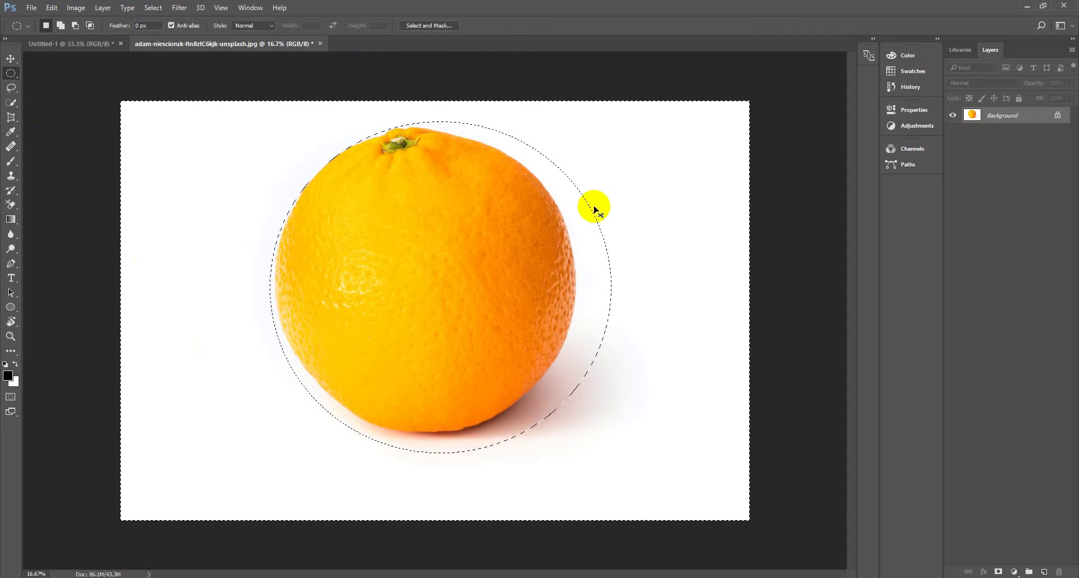
{"action": "key", "text": "alt+BackSpace"}
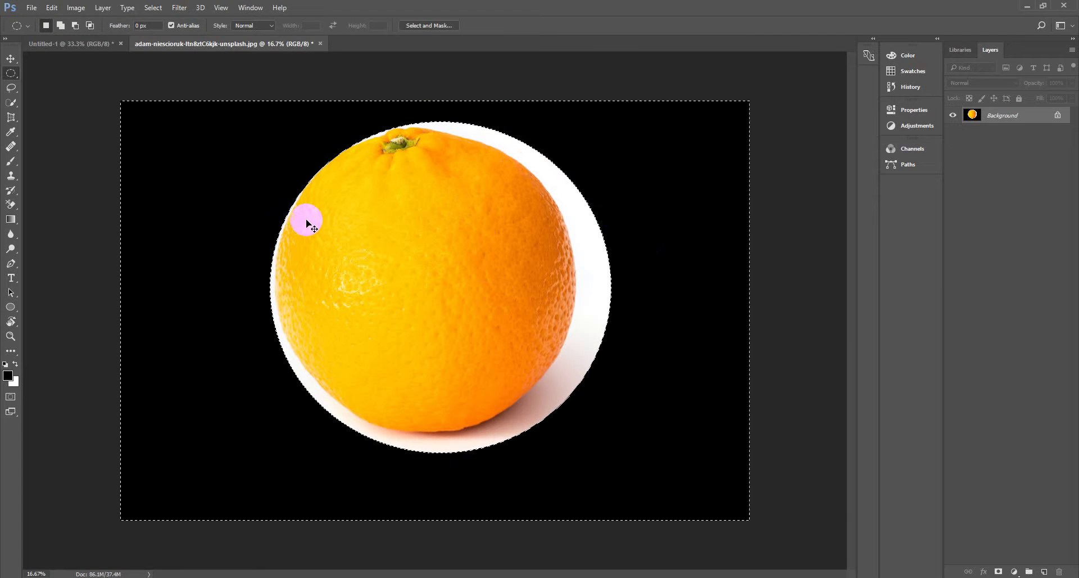
- Undo the black background fill and the last selection inversion through the photo's history
{"action": "left_click", "coordinate": [900, 84]}
{"action": "left_click", "coordinate": [815, 84]}
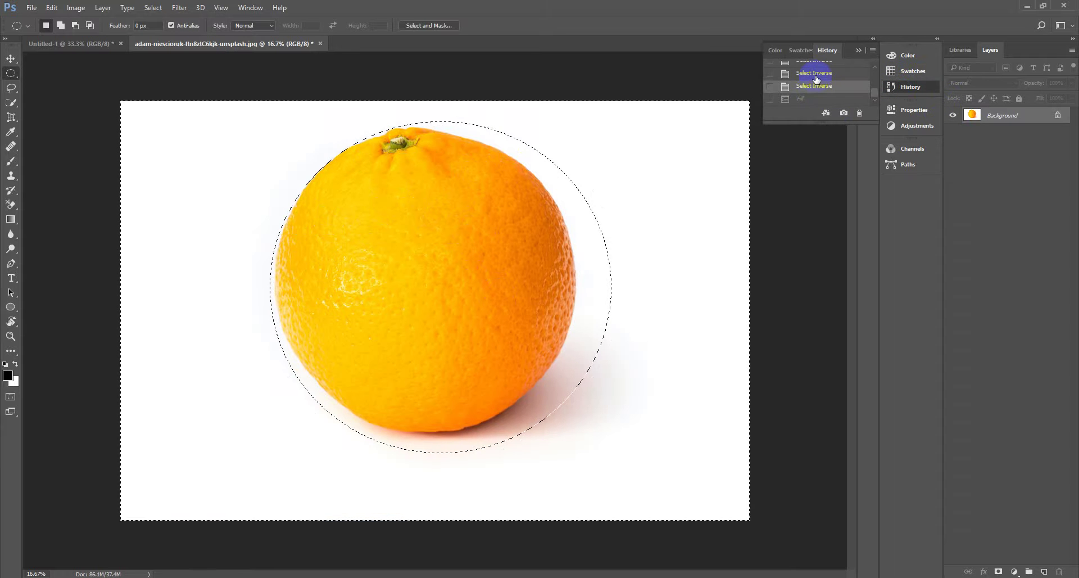
{"action": "left_click", "coordinate": [816, 74]}
{"action": "scroll", "coordinate": [794, 79], "scroll_direction": "up", "scroll_amount": 1}
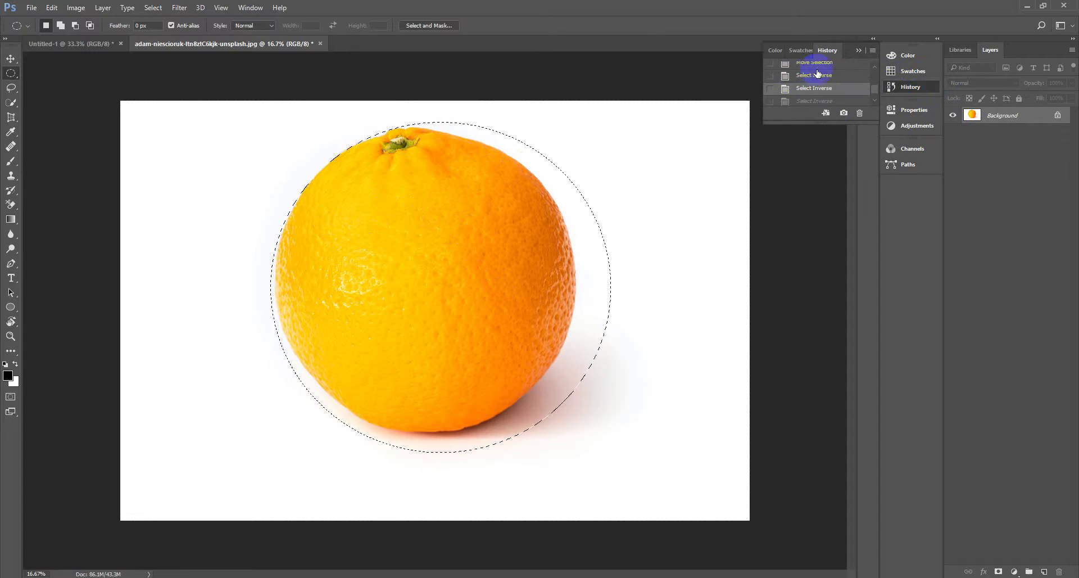
- Switch to the Lasso Tool, deselect the circular selection, and trace a freehand selection around the orange's outline
{"action": "left_click", "coordinate": [16, 87]}
{"action": "left_click", "coordinate": [10, 75]}
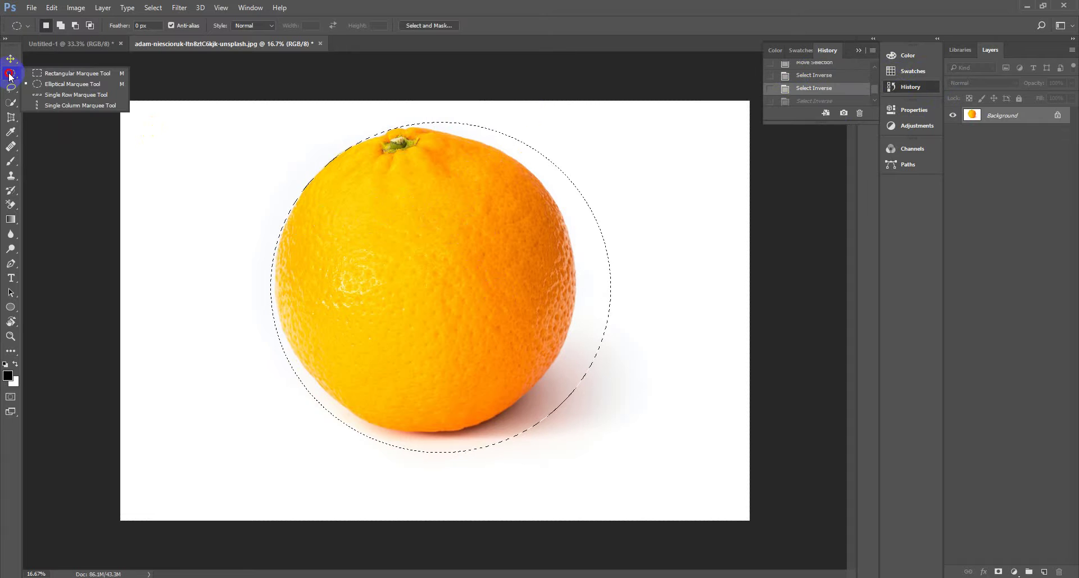
{"action": "left_click", "coordinate": [12, 90]}
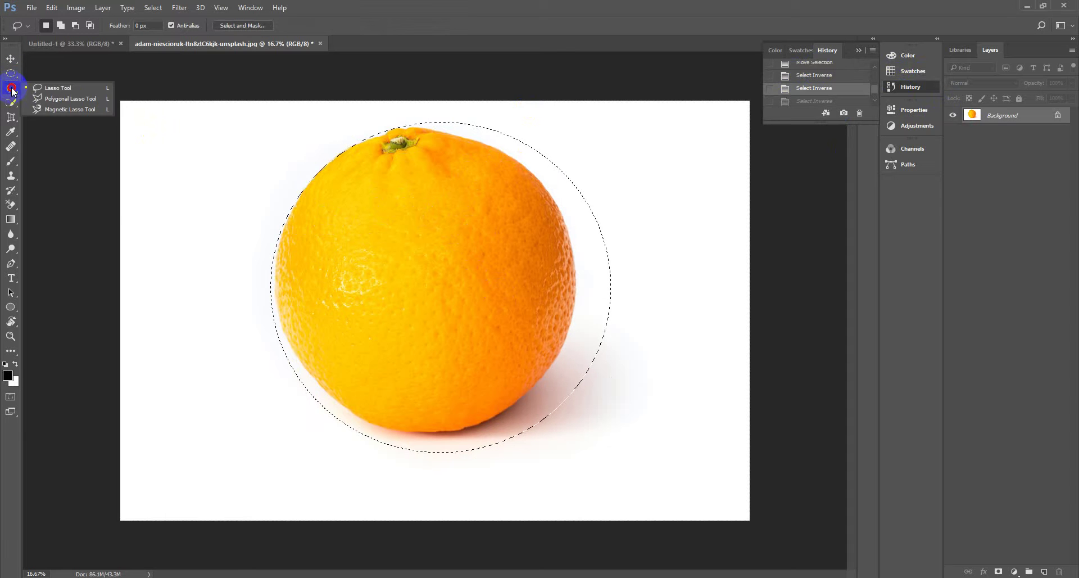
{"action": "left_click", "coordinate": [52, 87]}
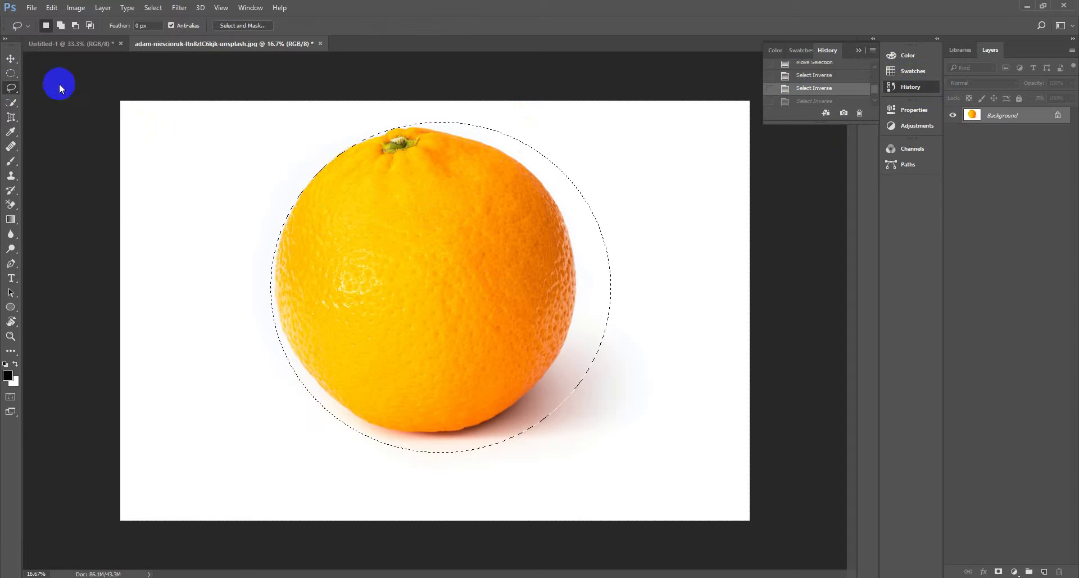
{"action": "left_click", "coordinate": [268, 135]}
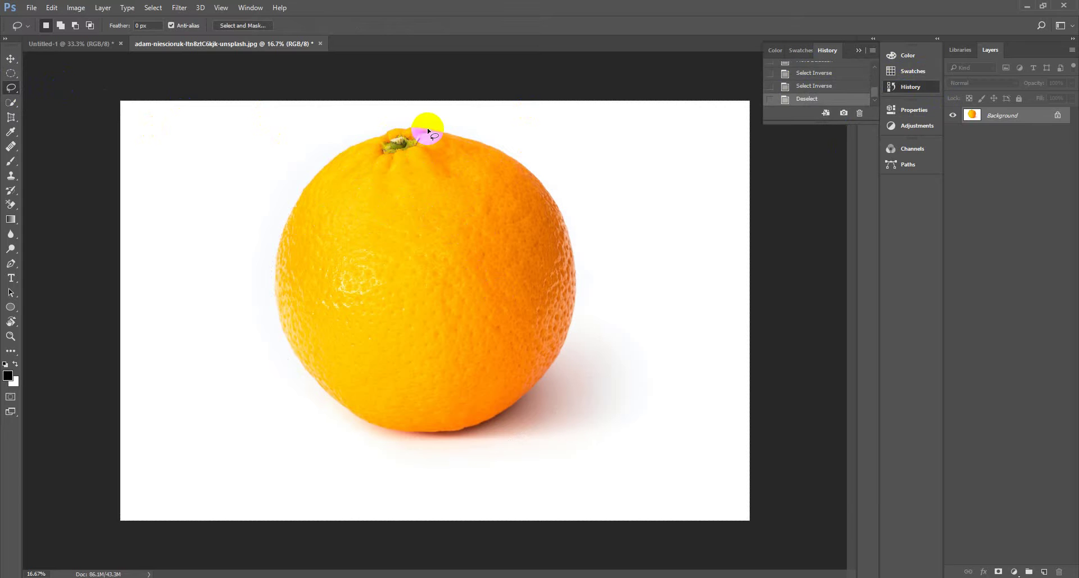
{"action": "mouse_move", "coordinate": [428, 131]}
{"action": "left_mouse_down"}
{"action": "mouse_move", "coordinate": [344, 148]}
{"action": "mouse_move", "coordinate": [312, 183]}
{"action": "mouse_move", "coordinate": [281, 237]}
{"action": "mouse_move", "coordinate": [290, 339]}
{"action": "left_mouse_up"}
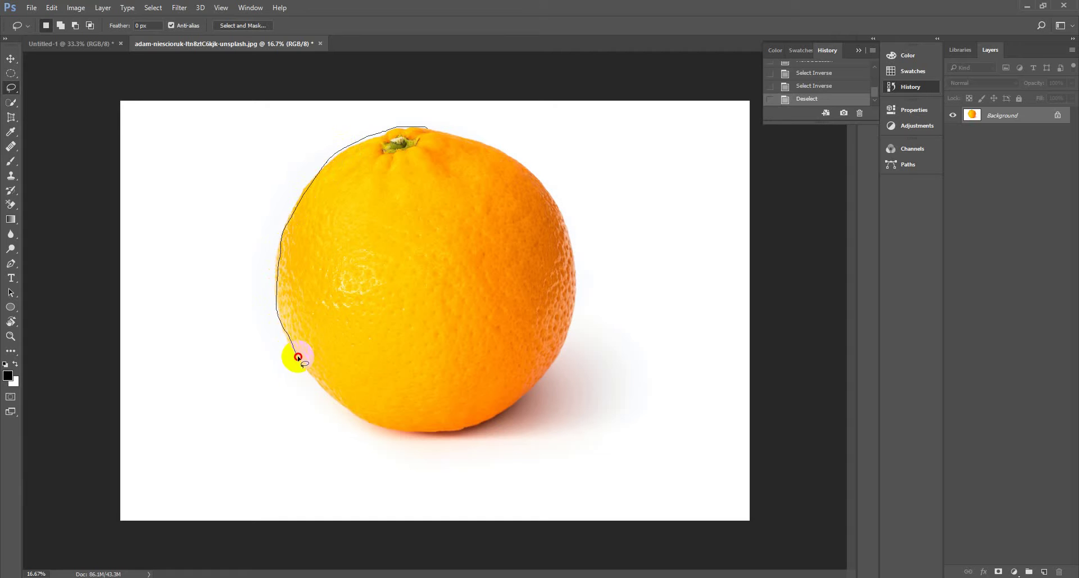
{"action": "mouse_move", "coordinate": [321, 390]}
{"action": "left_mouse_down"}
{"action": "mouse_move", "coordinate": [369, 421]}
{"action": "mouse_move", "coordinate": [429, 434]}
{"action": "left_mouse_up"}
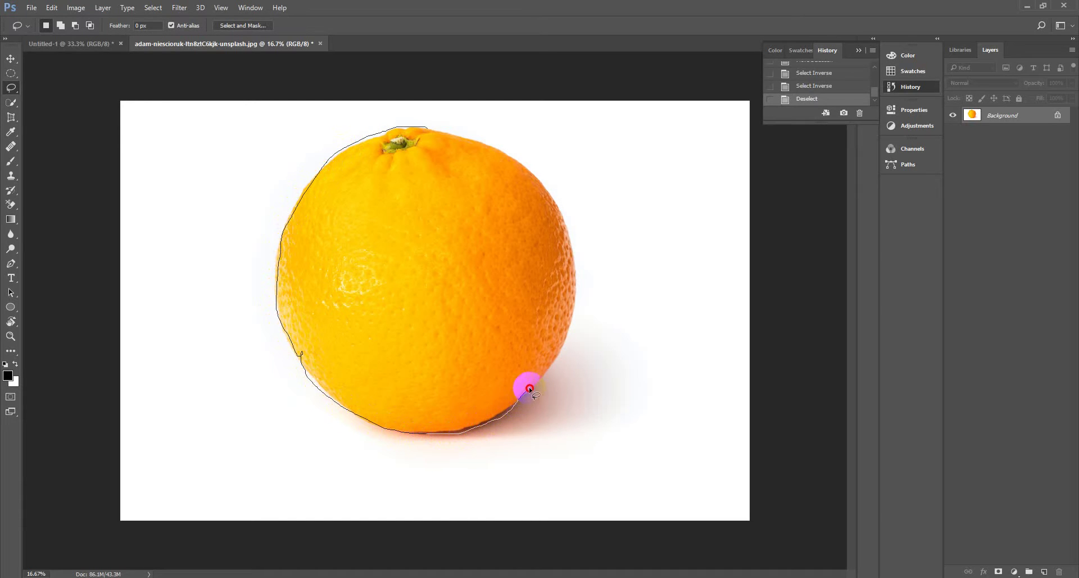
{"action": "left_click_drag", "start_coordinate": [546, 369], "coordinate": [560, 340]}
{"action": "mouse_move", "coordinate": [563, 261]}
{"action": "left_mouse_down"}
{"action": "mouse_move", "coordinate": [549, 196]}
{"action": "mouse_move", "coordinate": [520, 165]}
{"action": "mouse_move", "coordinate": [453, 134]}
{"action": "left_mouse_up"}
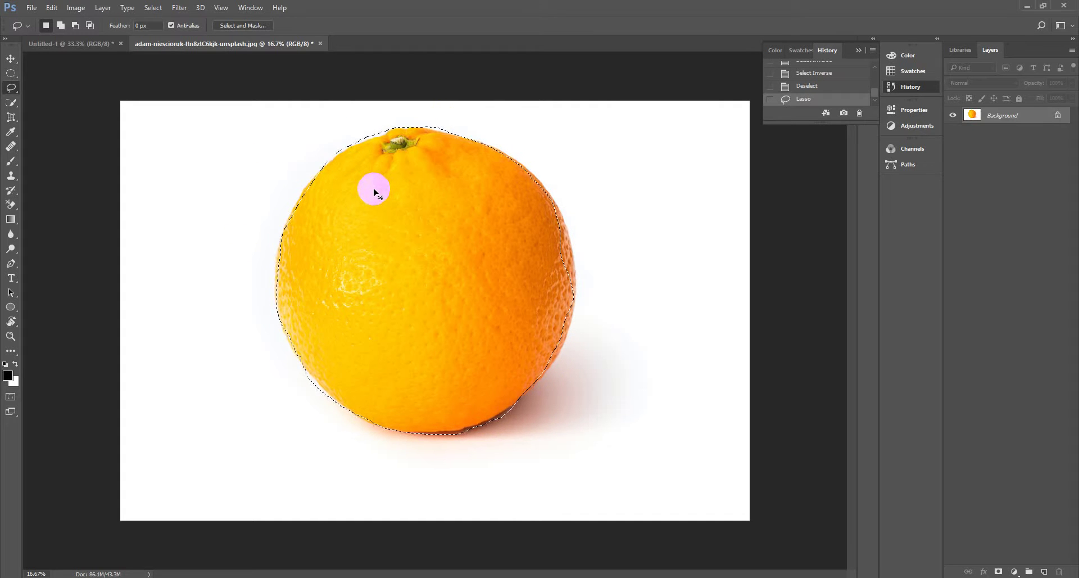
- Invert the lasso selection and fill the background around the orange, first with white and finally with black
{"action": "key", "text": "ctrl+shift+i"}
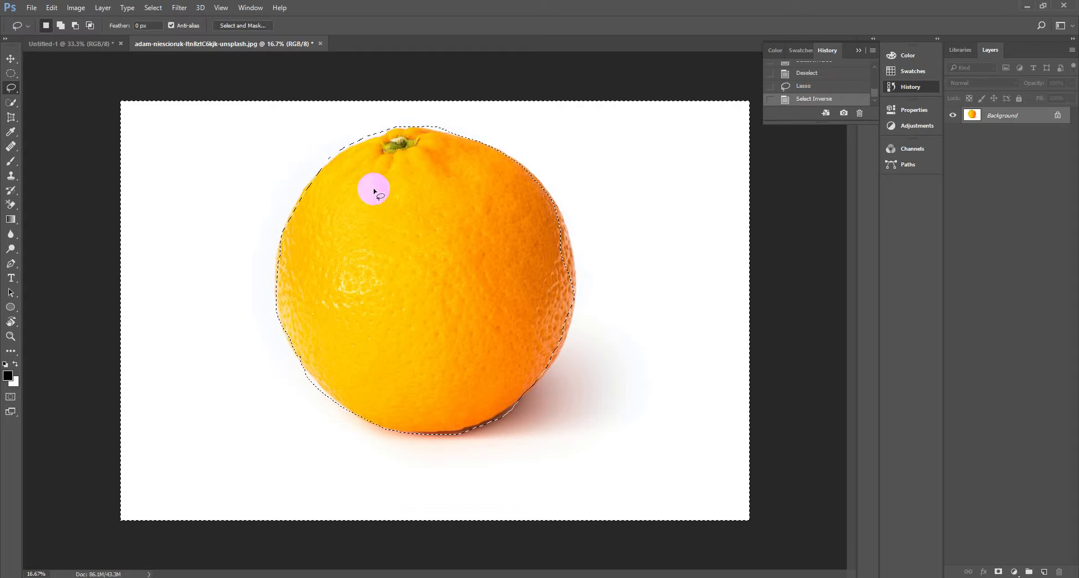
{"action": "key", "text": "shift+F5"}
{"action": "key", "text": "Return"}
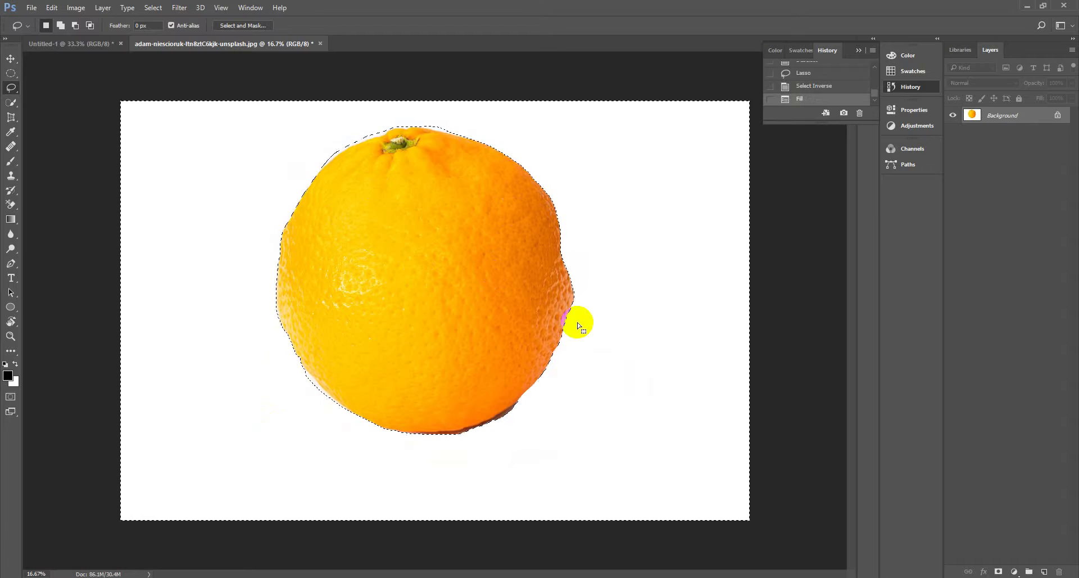
{"action": "key", "text": "alt+BackSpace"}
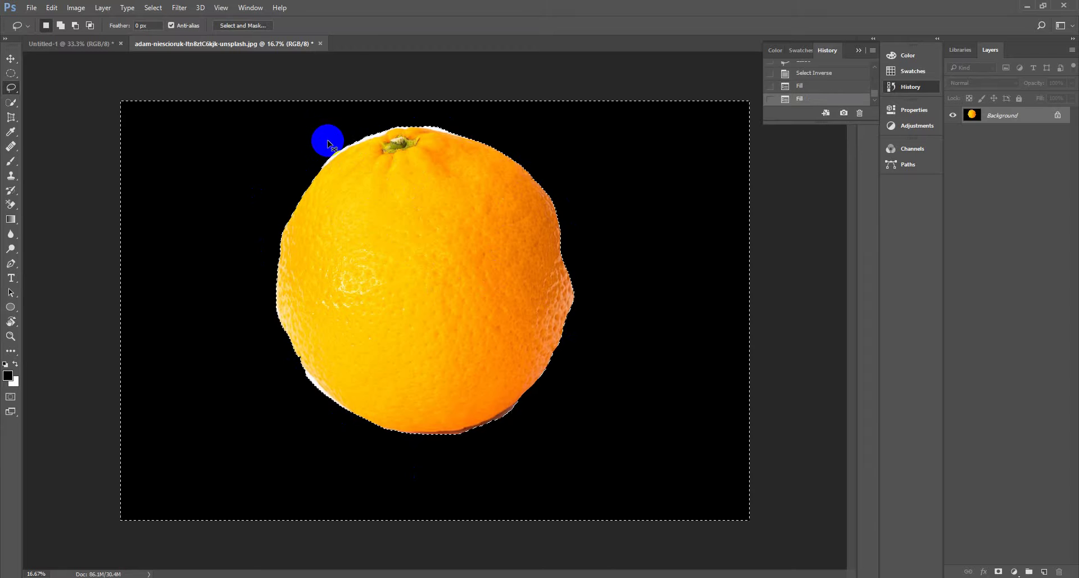
{"action": "key", "text": "ctrl+d"}
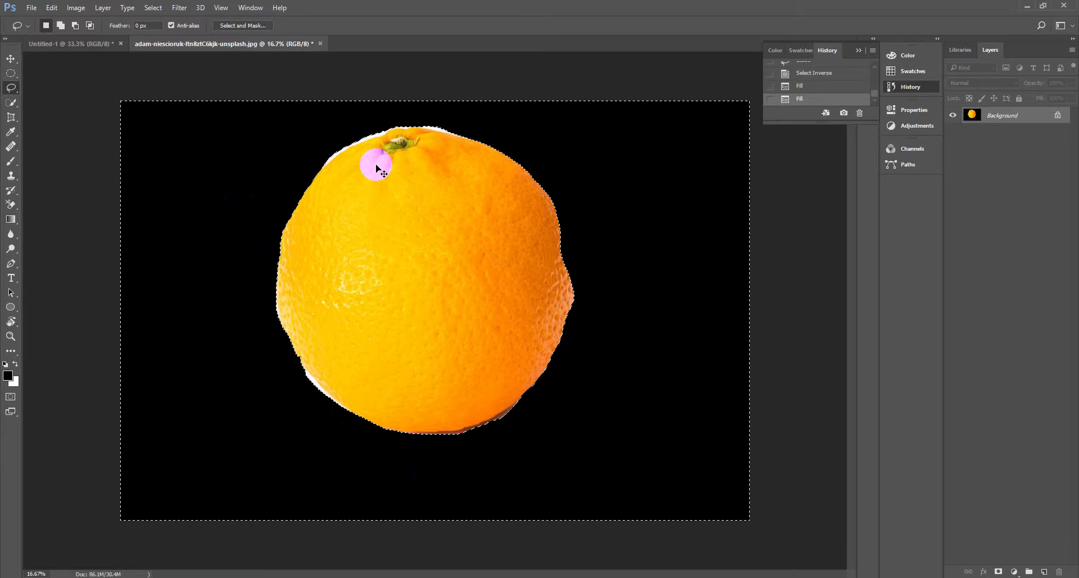
- Switch to the Polygonal Lasso Tool and step the photo's history back to the Select Inverse state, before the background fills
{"action": "right_click", "coordinate": [12, 89]}
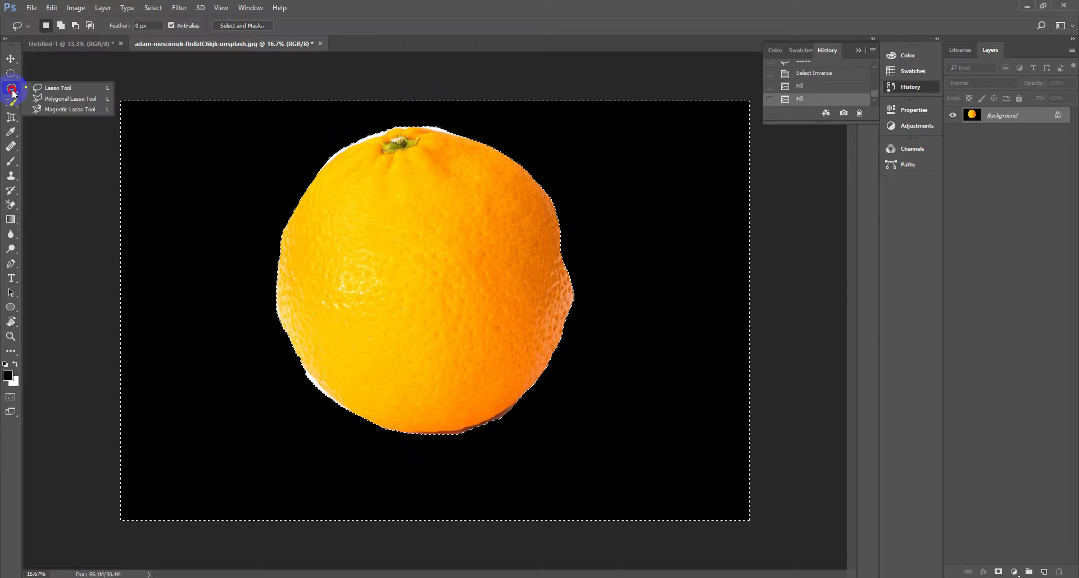
{"action": "left_click", "coordinate": [63, 100]}
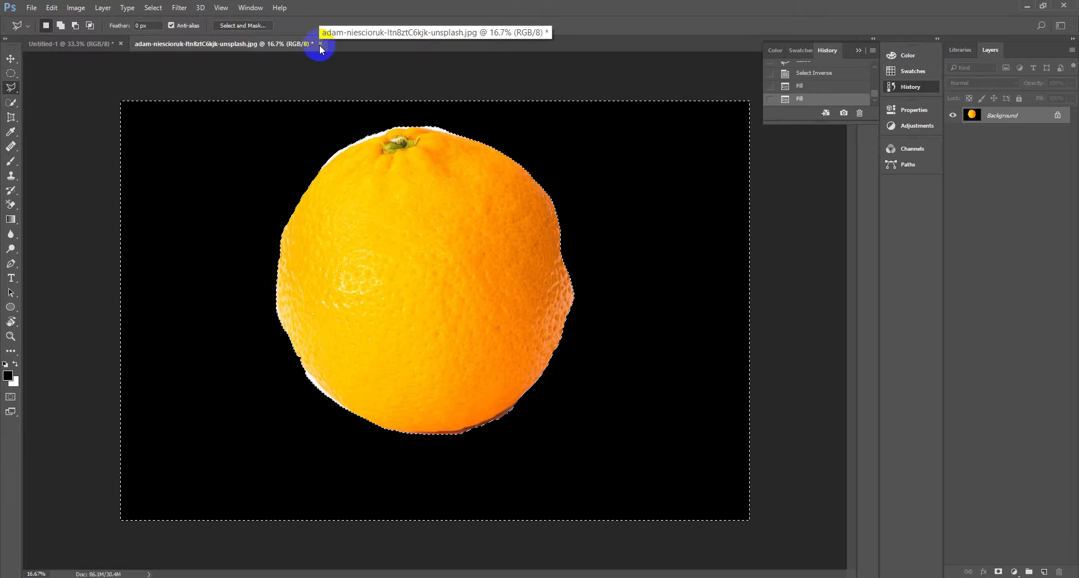
{"action": "left_click", "coordinate": [814, 86]}
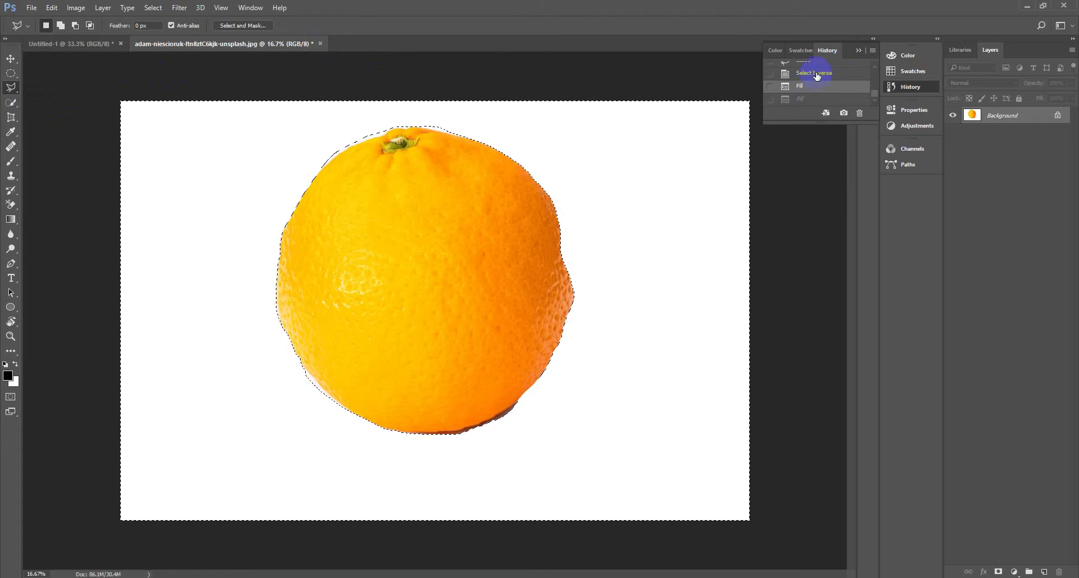
{"action": "left_click", "coordinate": [816, 74]}
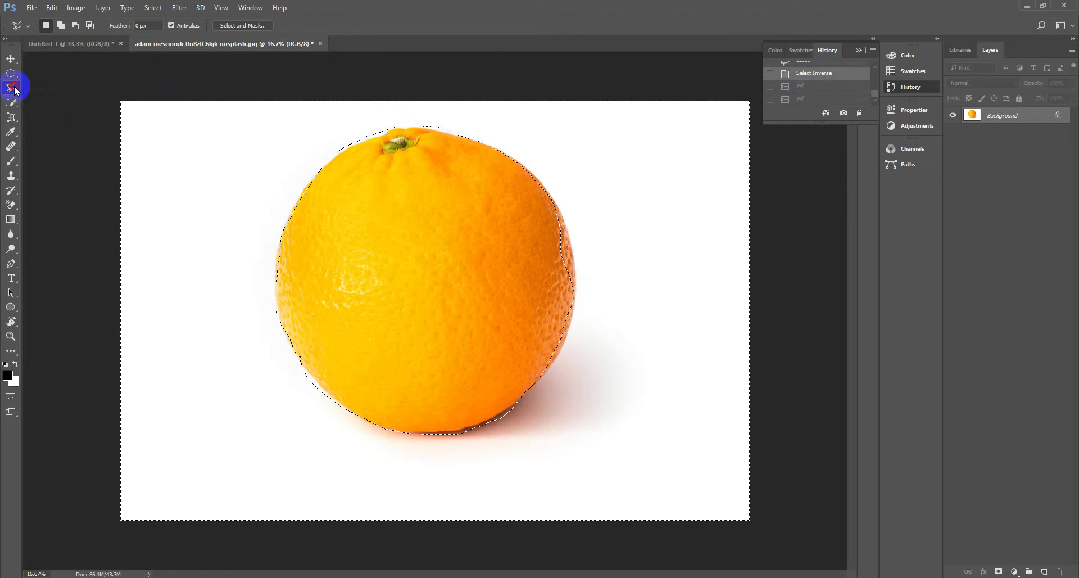
{"action": "left_click", "coordinate": [67, 95]}
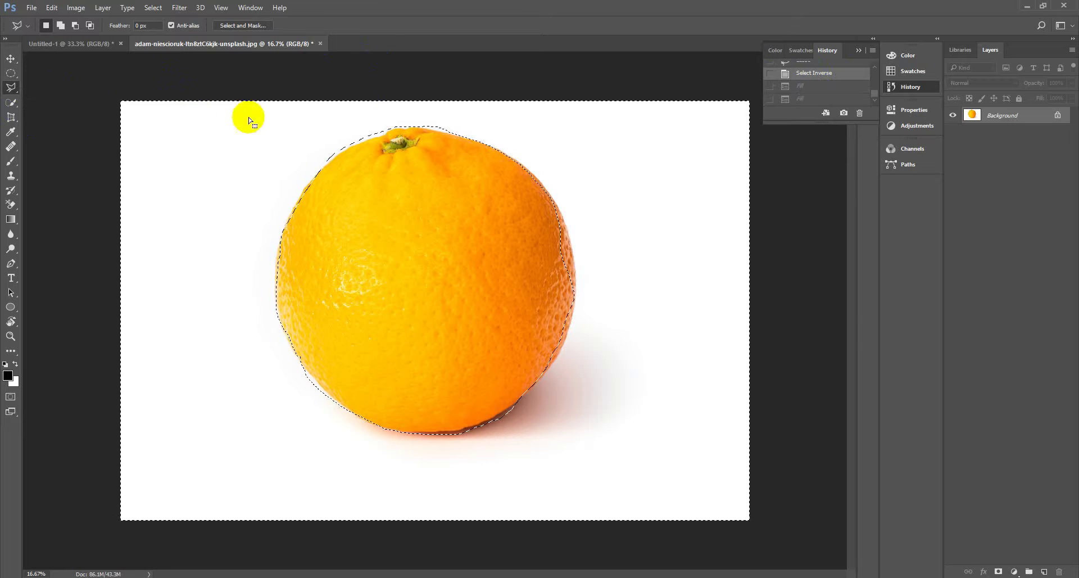
- Deselect the inverted lasso selection around the orange
{"action": "left_click", "coordinate": [388, 171]}
{"action": "left_click", "coordinate": [305, 197]}
{"action": "left_click", "coordinate": [349, 151]}
{"action": "left_click", "coordinate": [381, 137]}
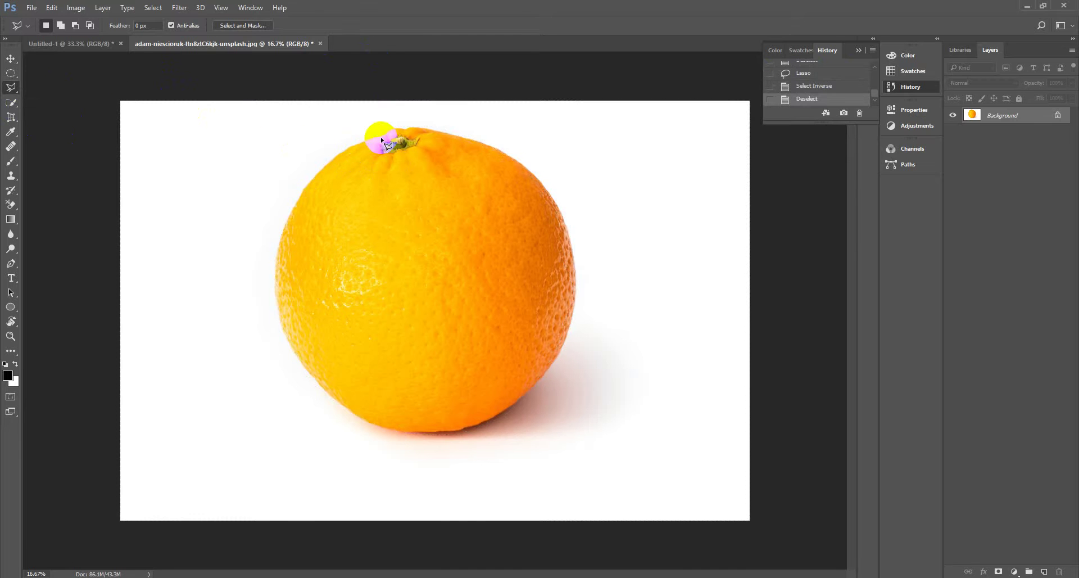
{"action": "left_click", "coordinate": [428, 137]}
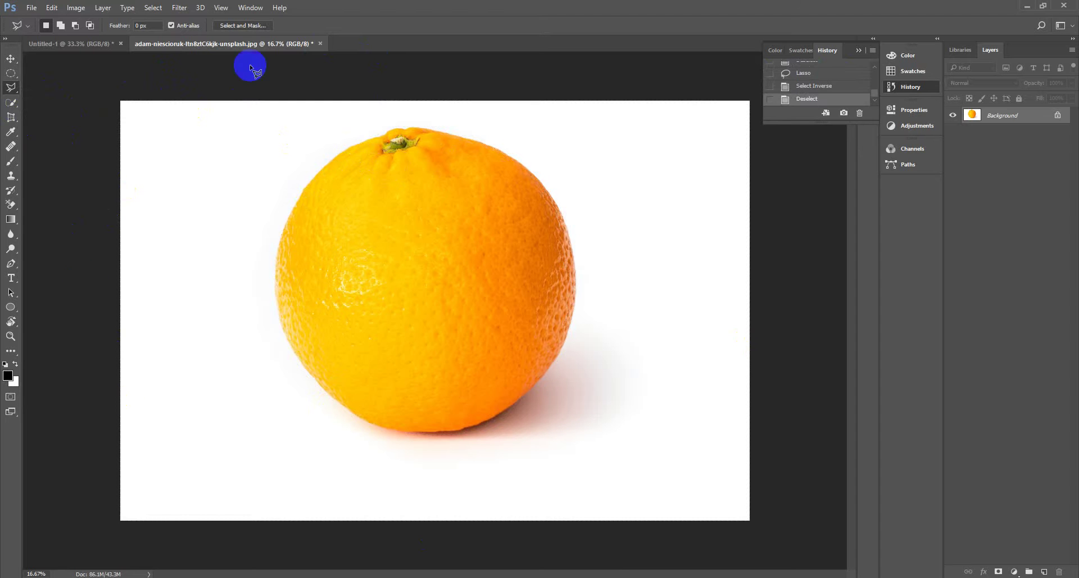
- Switch to the browser and search Unsplash for "box image"
{"action": "left_click", "coordinate": [351, 146]}
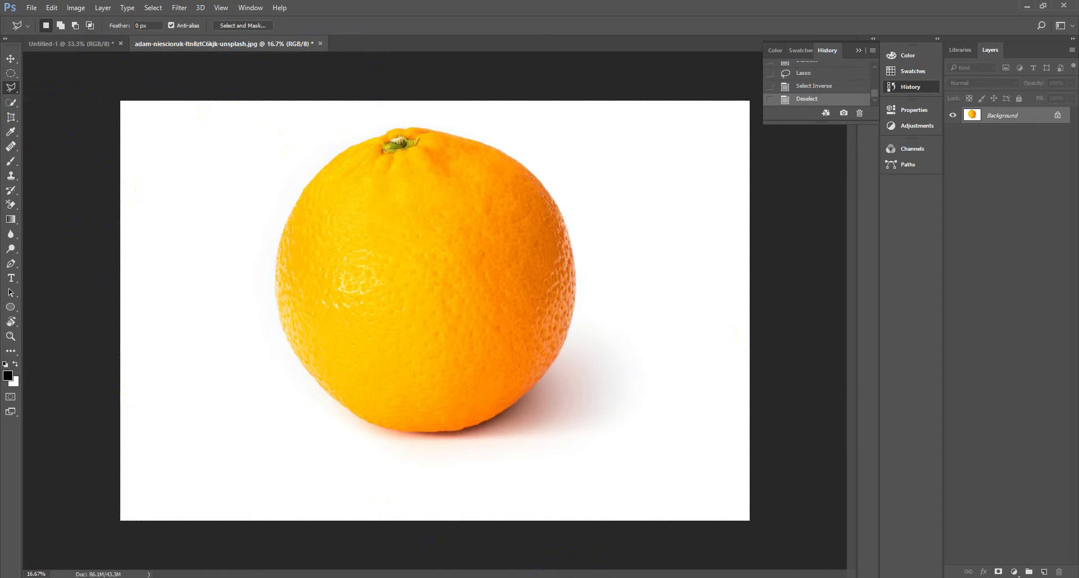
{"action": "key", "text": "alt+Tab"}
{"action": "left_click", "coordinate": [429, 10]}
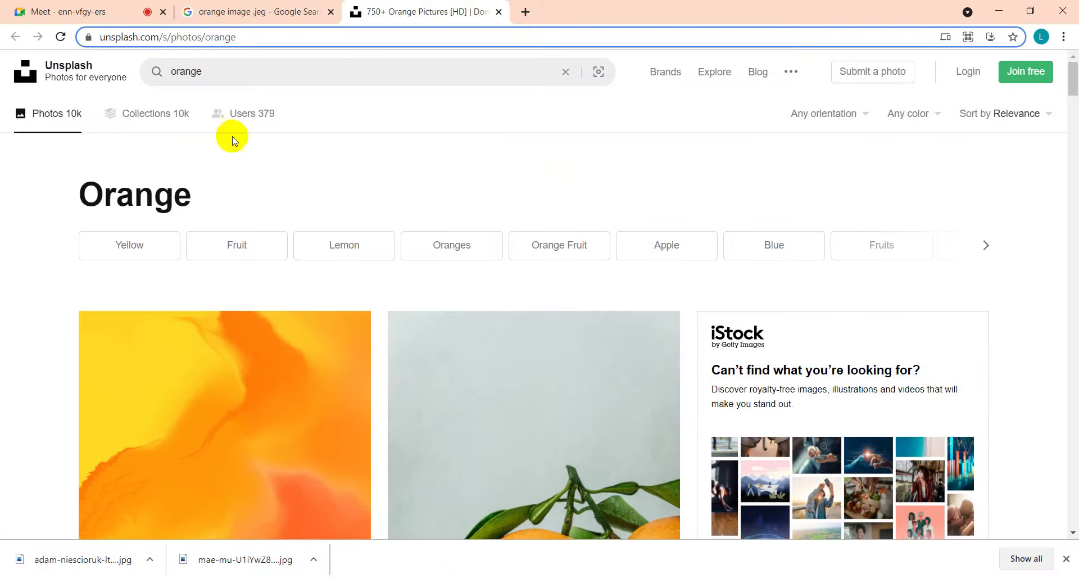
{"action": "double_click", "coordinate": [229, 72]}
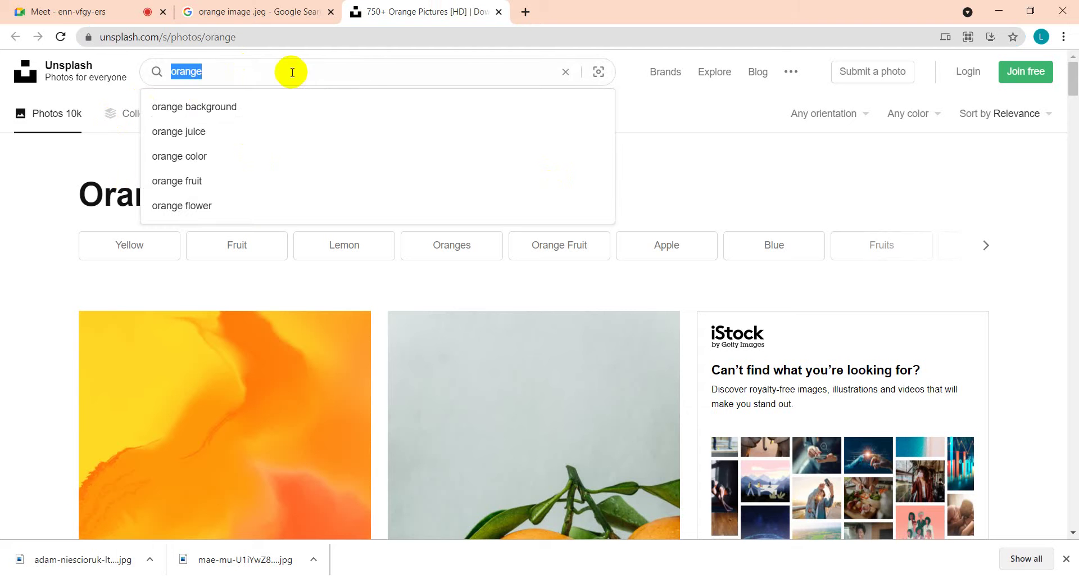
{"action": "type", "text": "box "}
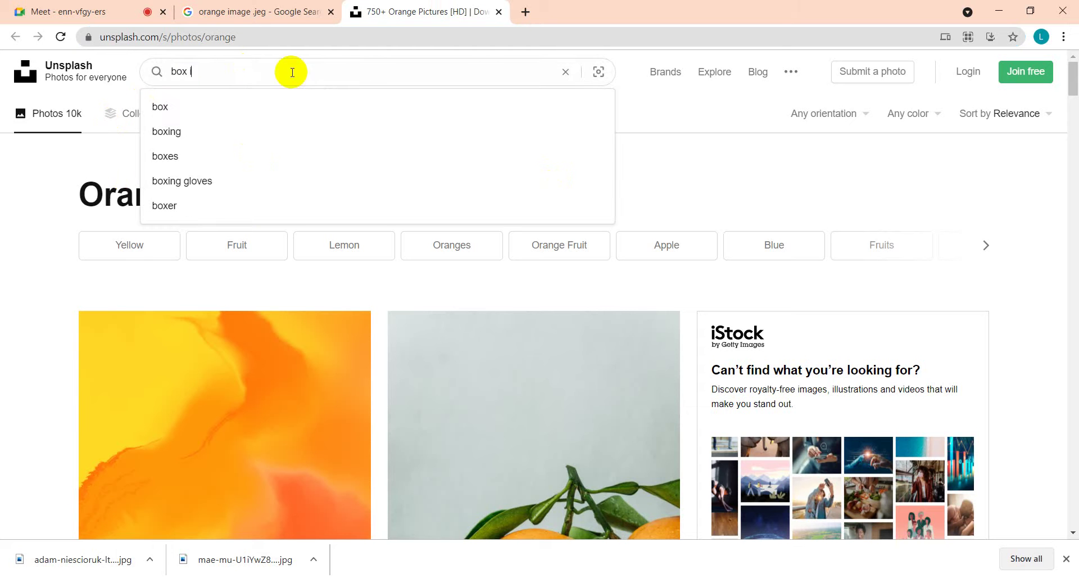
{"action": "type", "text": "image"}
{"action": "key", "text": "Return"}
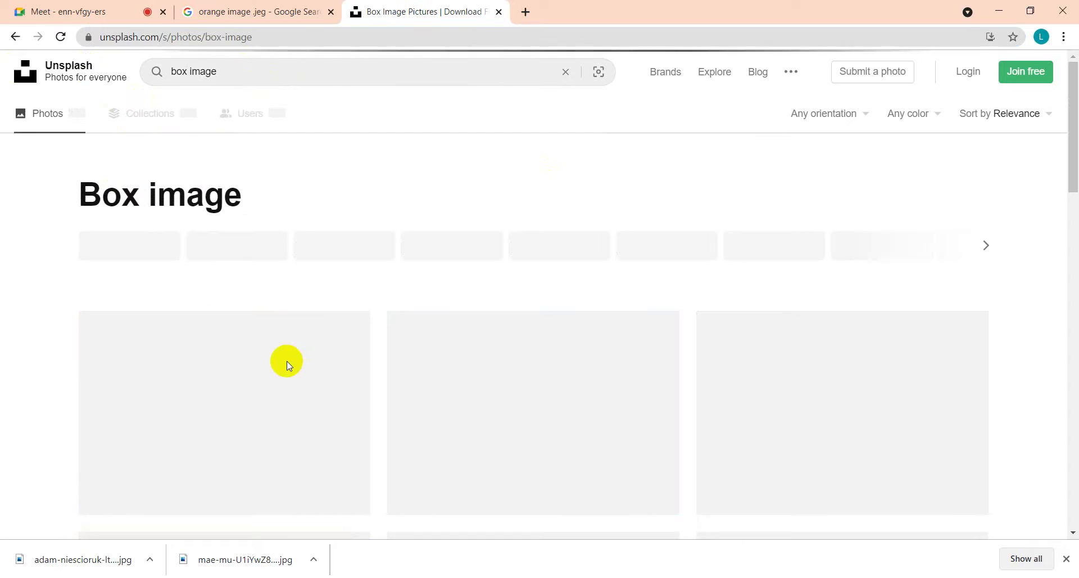
- Look through the Unsplash results for a suitable box photo
{"action": "scroll", "coordinate": [284, 366], "scroll_direction": "down", "scroll_amount": 15}
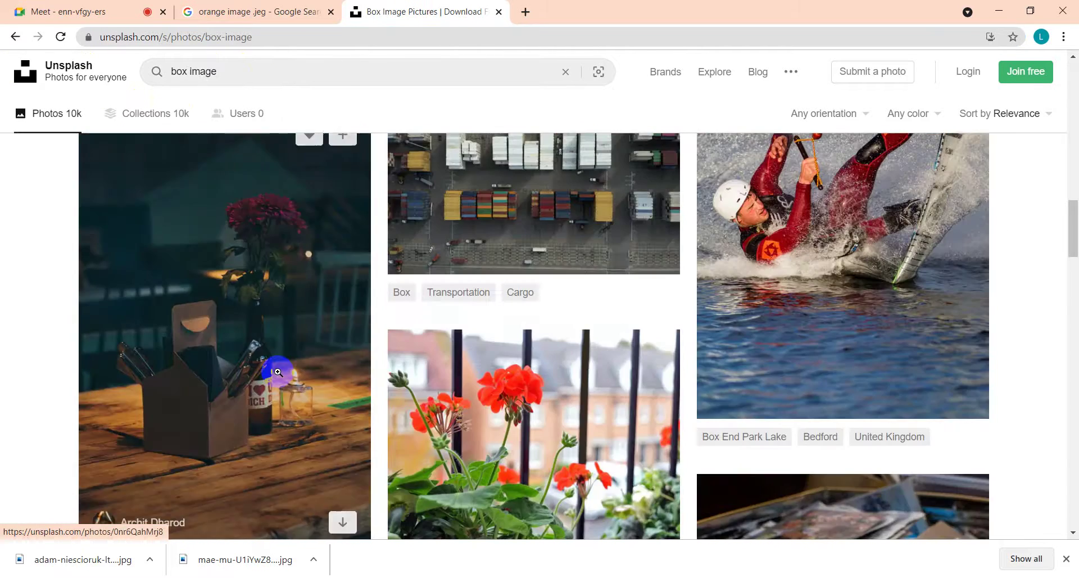
{"action": "scroll", "coordinate": [277, 372], "scroll_direction": "down", "scroll_amount": 5}
{"action": "scroll", "coordinate": [278, 372], "scroll_direction": "down", "scroll_amount": 5}
{"action": "scroll", "coordinate": [278, 372], "scroll_direction": "down", "scroll_amount": 5}
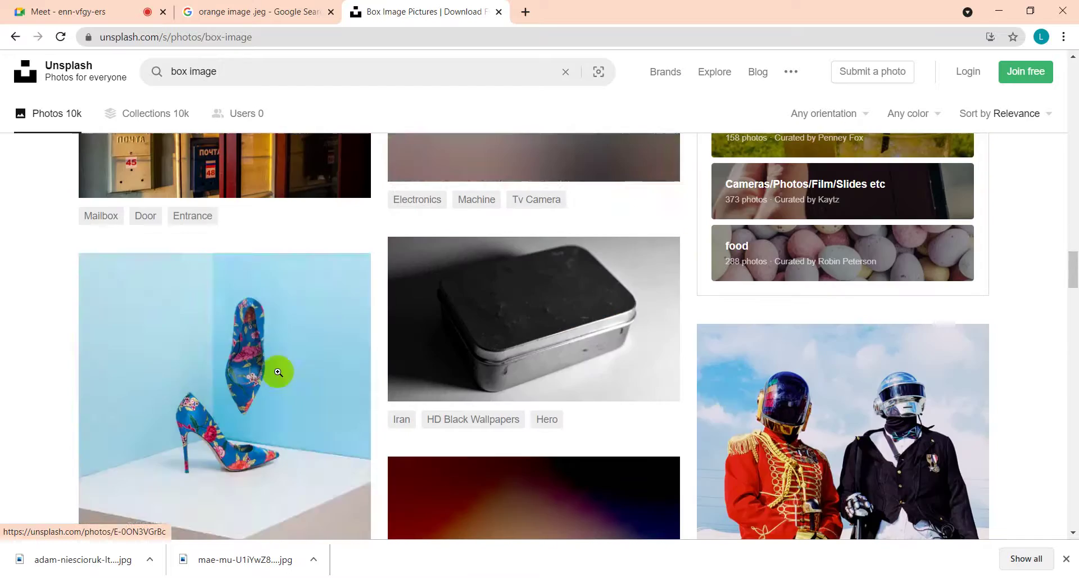
{"action": "scroll", "coordinate": [278, 371], "scroll_direction": "down", "scroll_amount": 10}
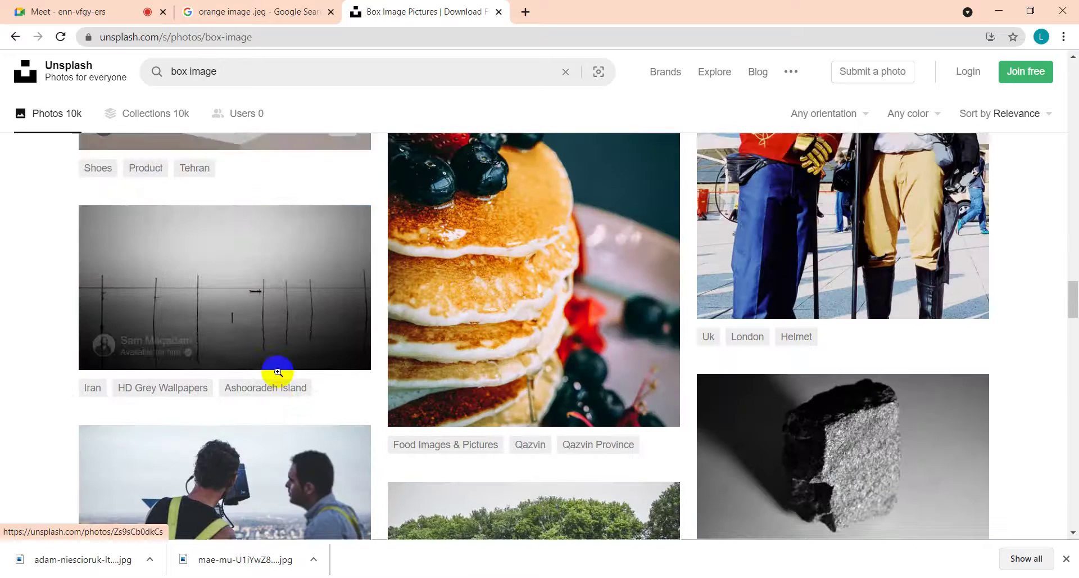
{"action": "scroll", "coordinate": [278, 372], "scroll_direction": "down", "scroll_amount": 10}
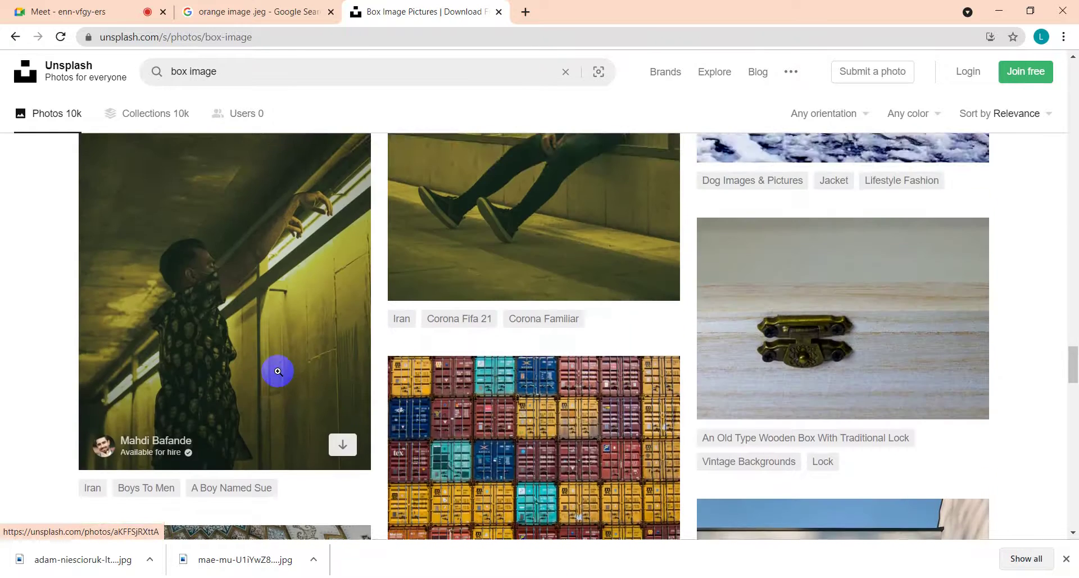
{"action": "scroll", "coordinate": [277, 372], "scroll_direction": "down", "scroll_amount": 5}
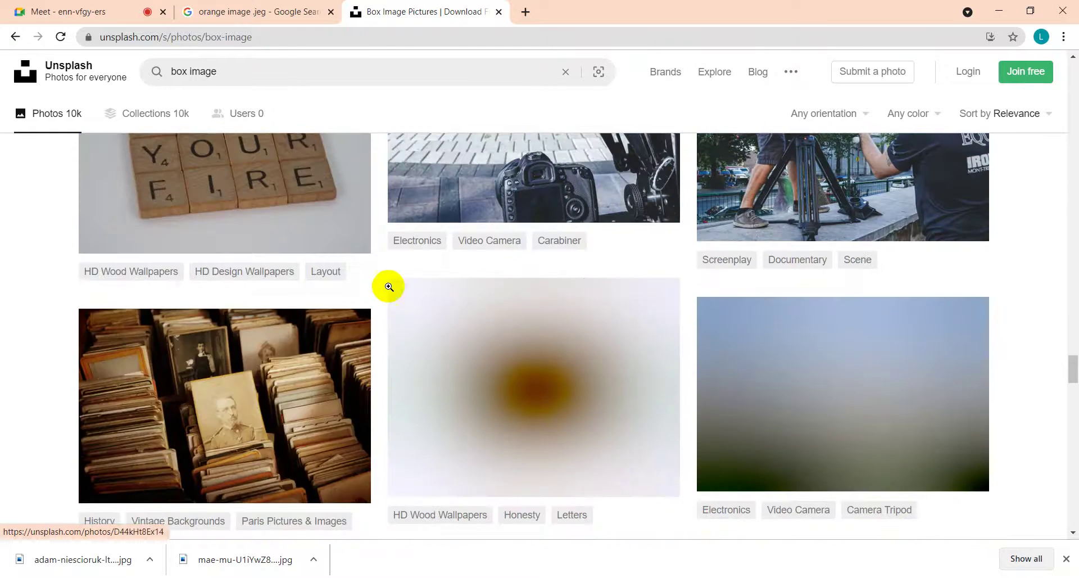
- Search Google Images for "box image" in place of the orange image search
{"action": "left_click", "coordinate": [224, 12]}
{"action": "left_click", "coordinate": [234, 80]}
{"action": "key", "text": "ctrl+a"}
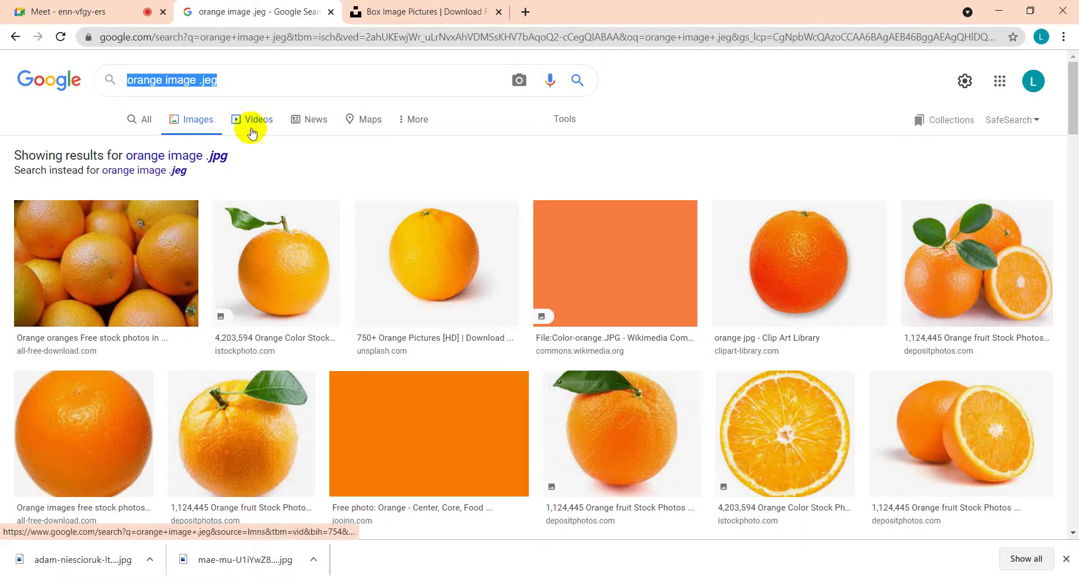
{"action": "type", "text": "box"}
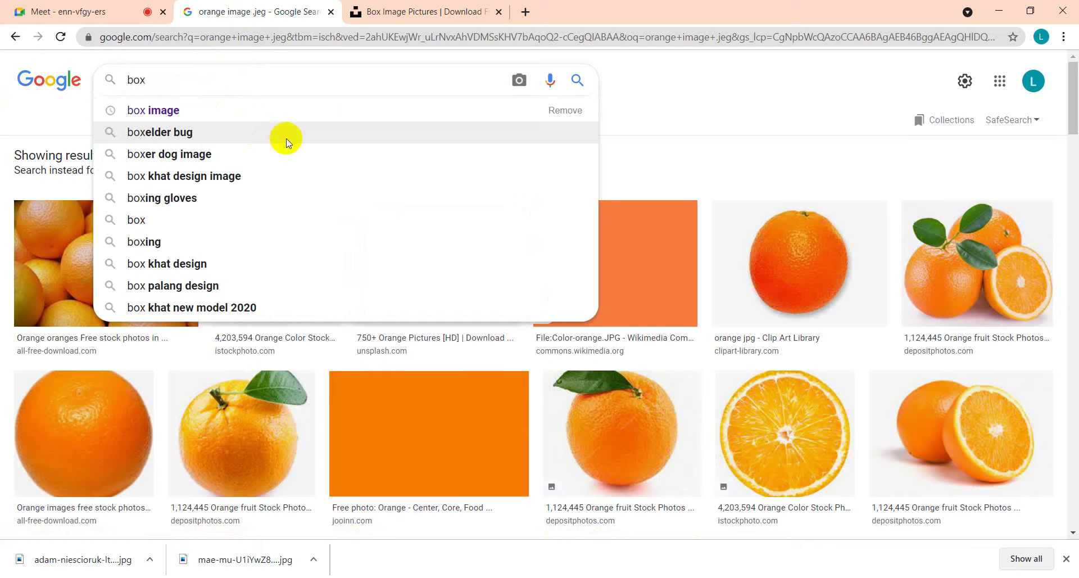
{"action": "left_click", "coordinate": [229, 110]}
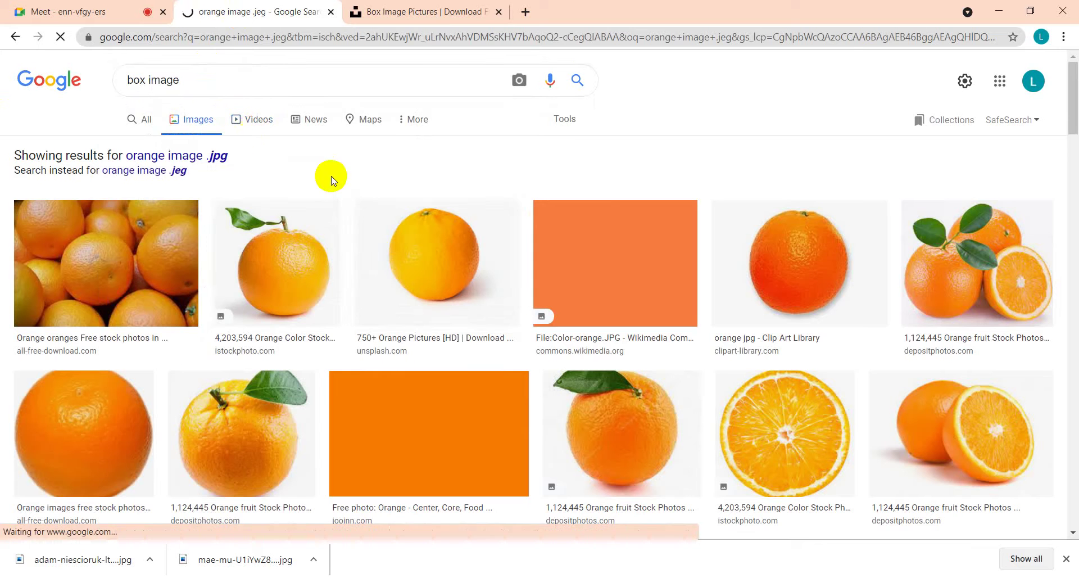
- Preview the white Shutterstock box among the Google Images results and try to save the picture
{"action": "scroll", "coordinate": [720, 415], "scroll_direction": "down", "scroll_amount": 2}
{"action": "scroll", "coordinate": [428, 397], "scroll_direction": "down", "scroll_amount": 10}
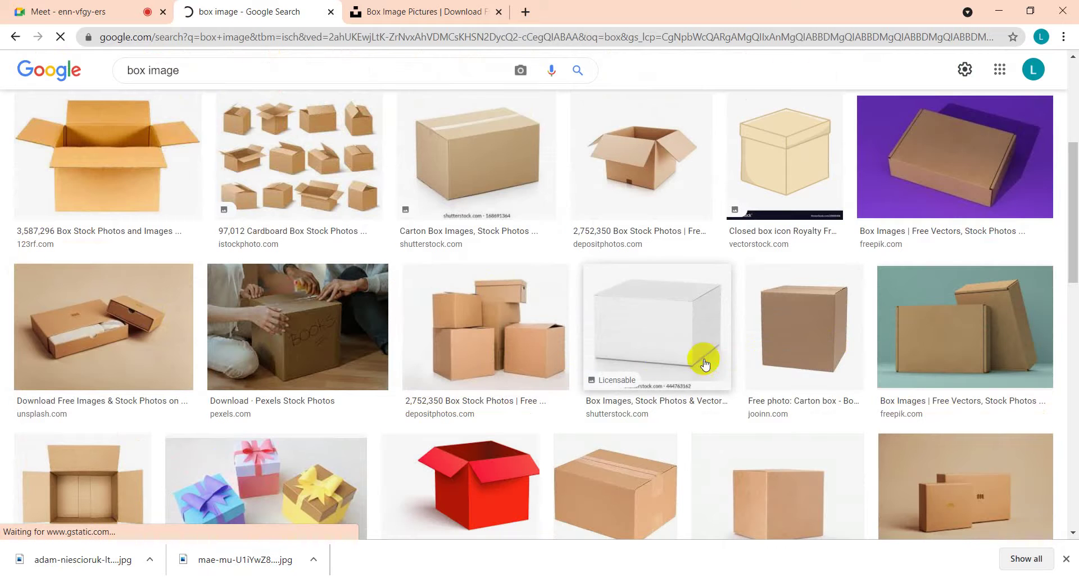
{"action": "left_click", "coordinate": [661, 353]}
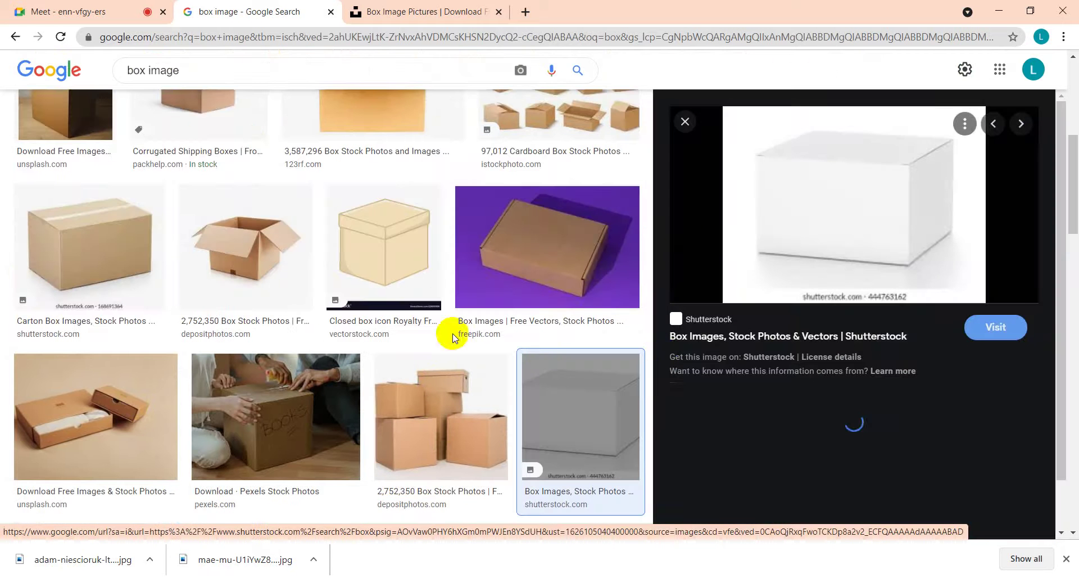
{"action": "right_click", "coordinate": [803, 196]}
{"action": "left_click", "coordinate": [854, 362]}
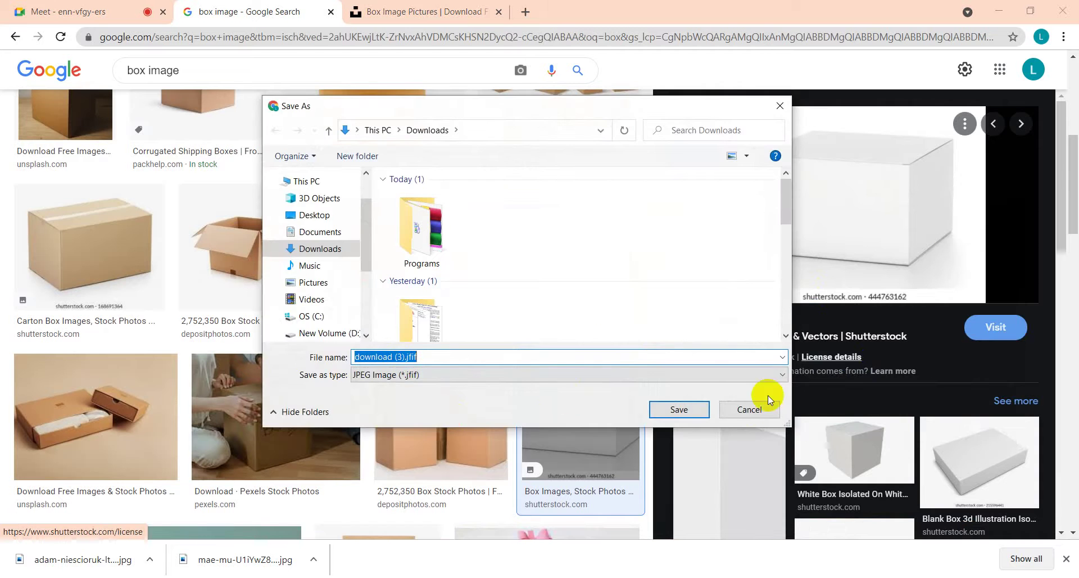
{"action": "left_click", "coordinate": [758, 406]}
{"action": "right_click", "coordinate": [837, 195]}
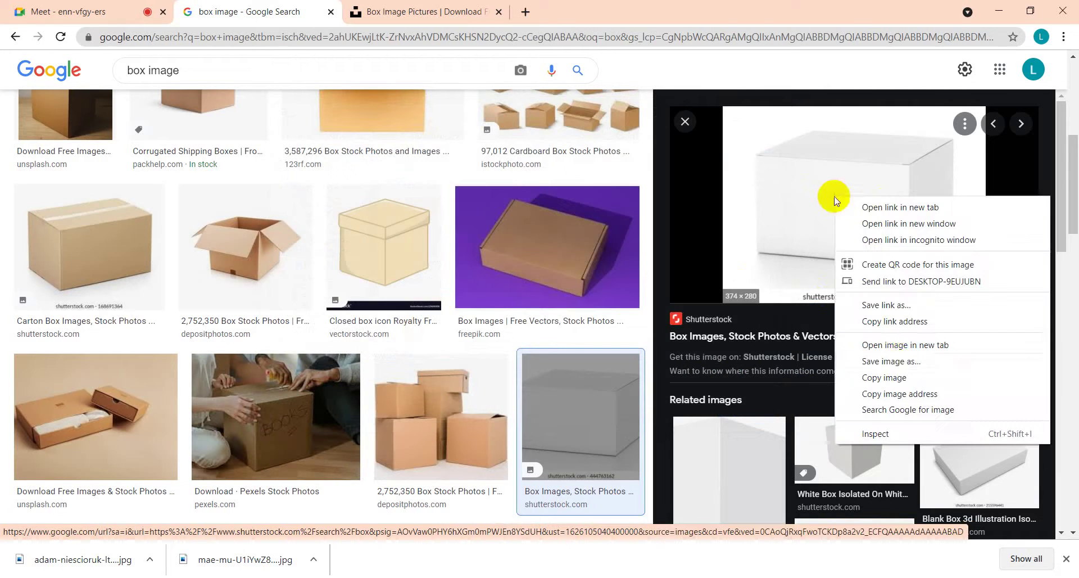
{"action": "left_click", "coordinate": [890, 315]}
{"action": "left_click", "coordinate": [864, 331]}
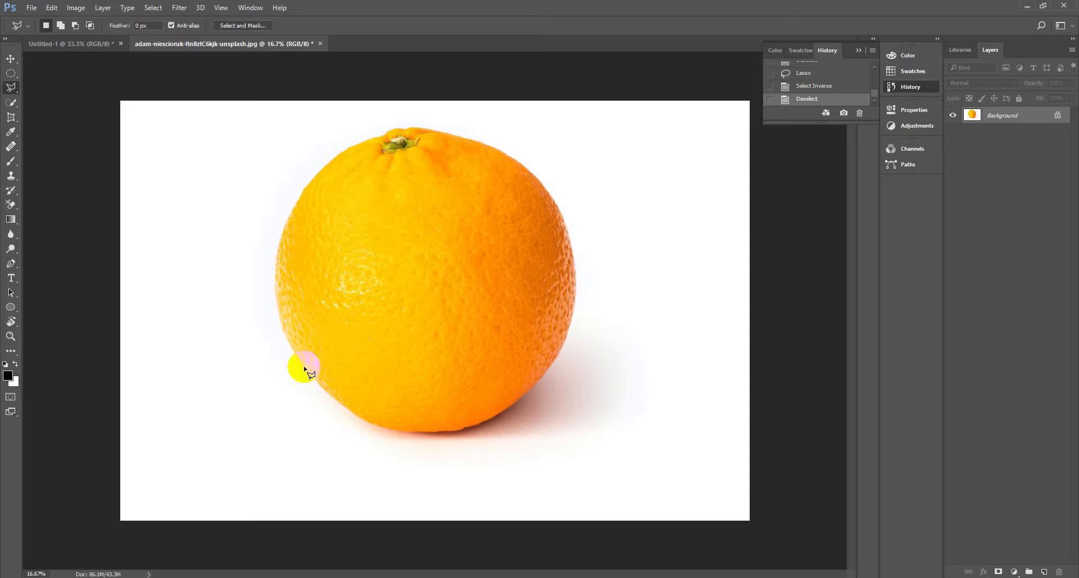
- In Photoshop's Untitled-1 document, switch to the Move Tool and delete the placed orange photo layer
{"action": "left_click", "coordinate": [72, 43]}
{"action": "right_click", "coordinate": [264, 212]}
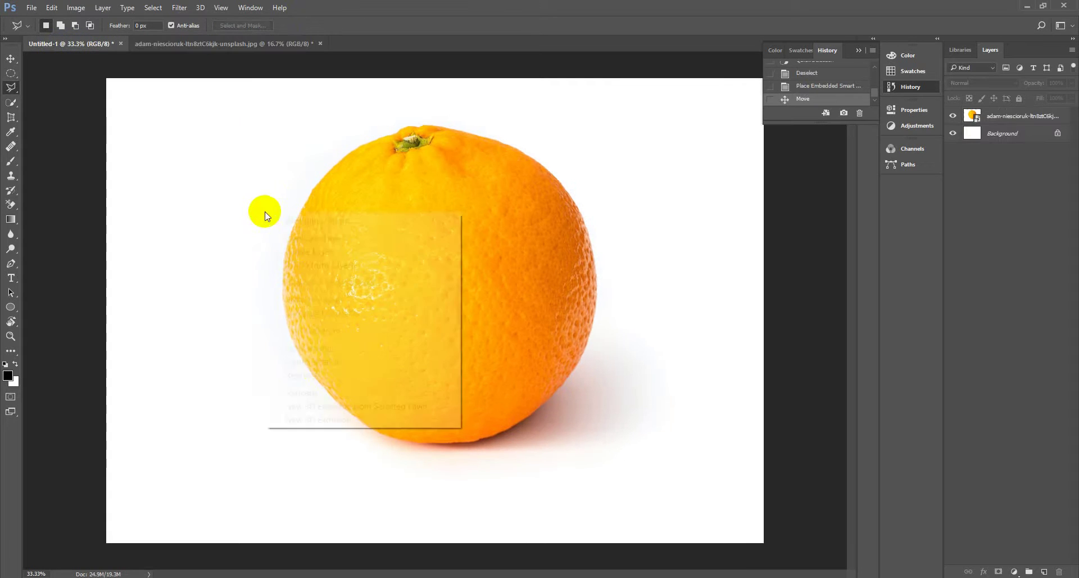
{"action": "left_click", "coordinate": [65, 66]}
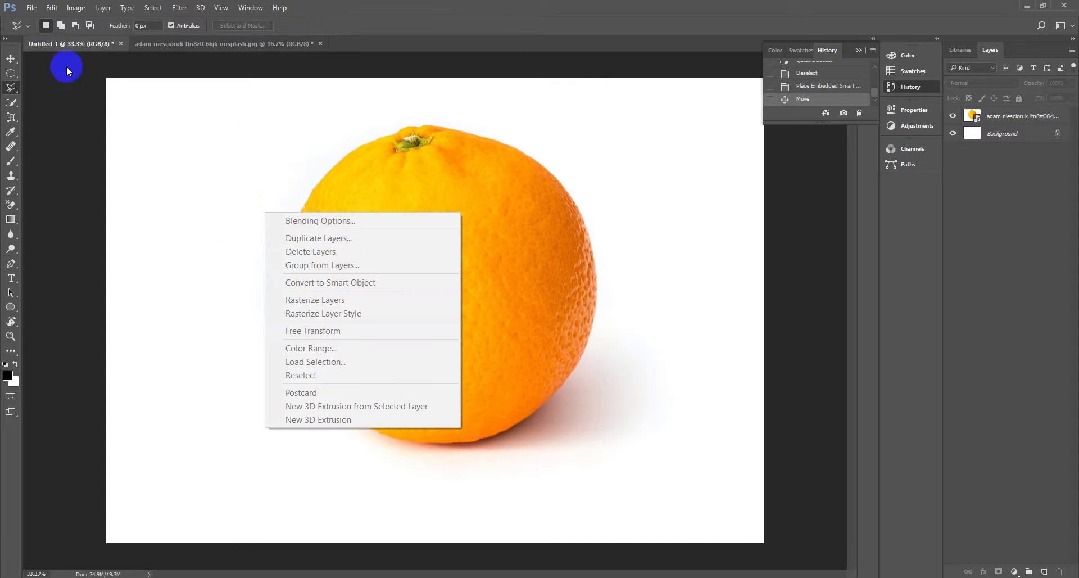
{"action": "left_click", "coordinate": [10, 59]}
{"action": "right_click", "coordinate": [256, 169]}
{"action": "left_click", "coordinate": [291, 203]}
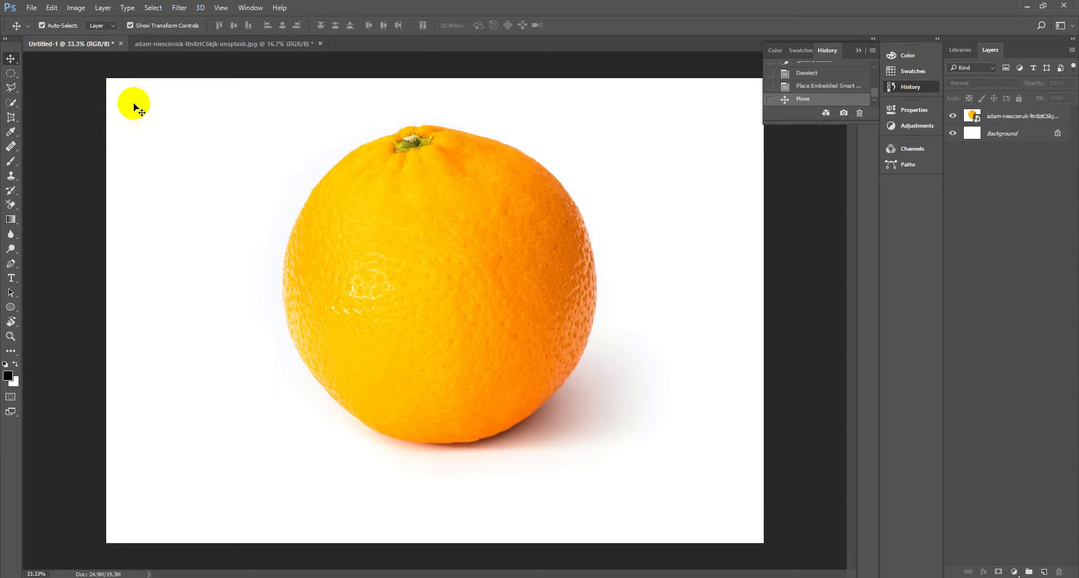
{"action": "left_click", "coordinate": [487, 191]}
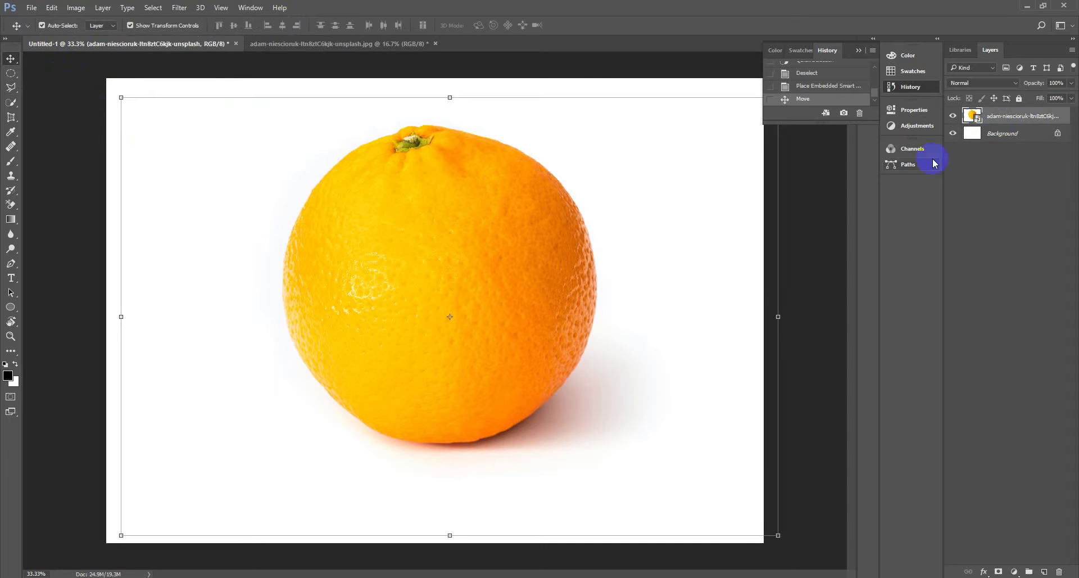
{"action": "key", "text": "Delete"}
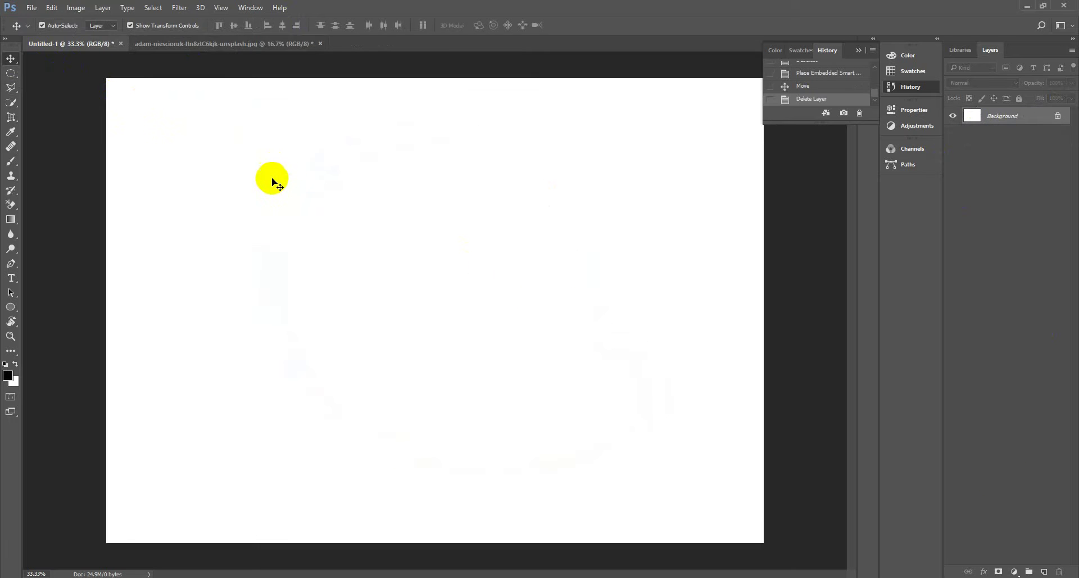
{"action": "left_click", "coordinate": [34, 7]}
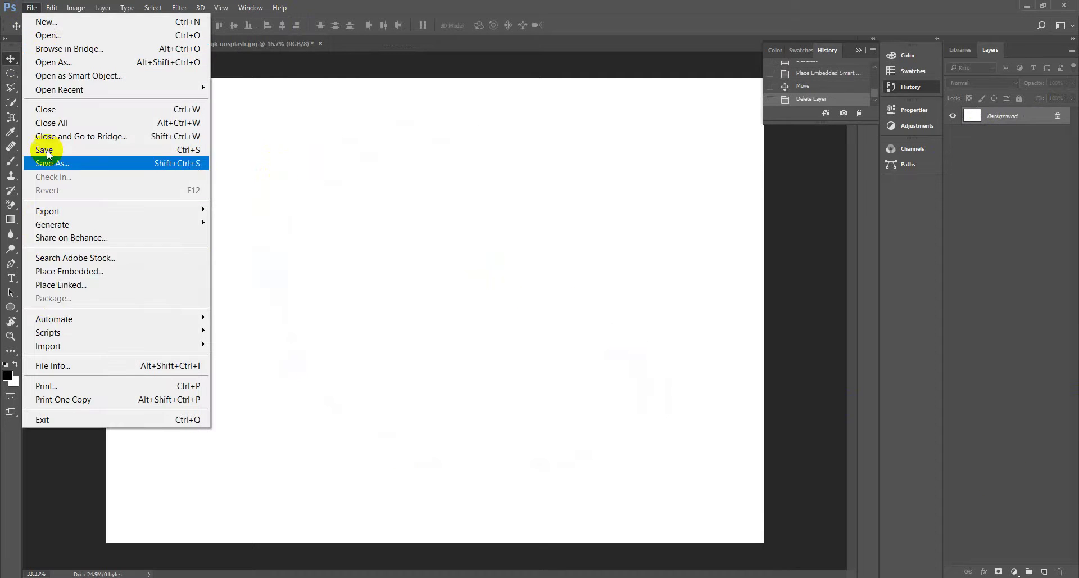
{"action": "left_click", "coordinate": [60, 270]}
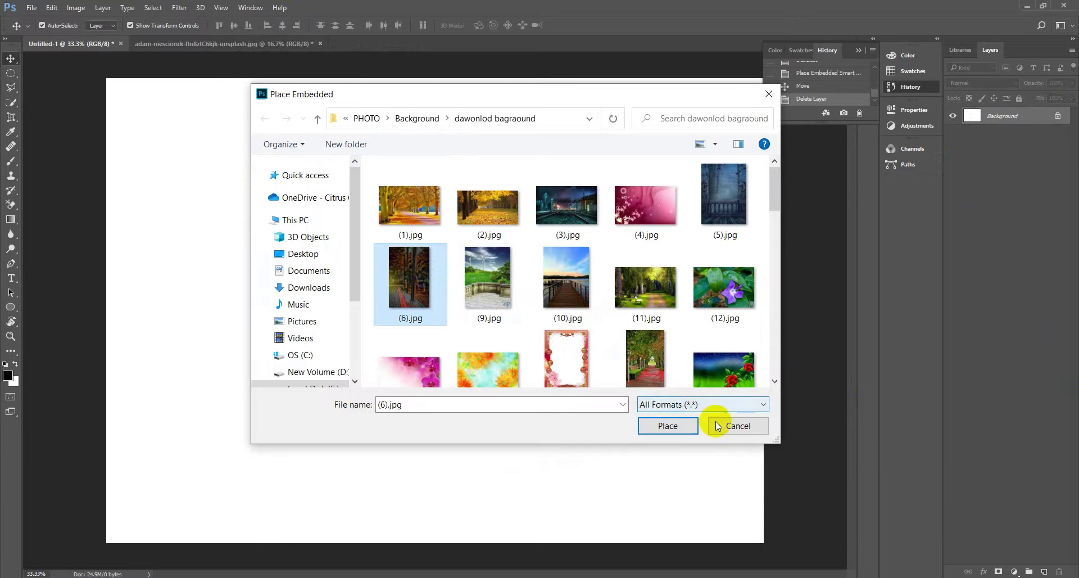
{"action": "left_click", "coordinate": [736, 430]}
- Place the file "iphone mobile.jpg" from the Downloads folder as an embedded image in the Untitled-1 document
{"action": "left_click", "coordinate": [32, 7]}
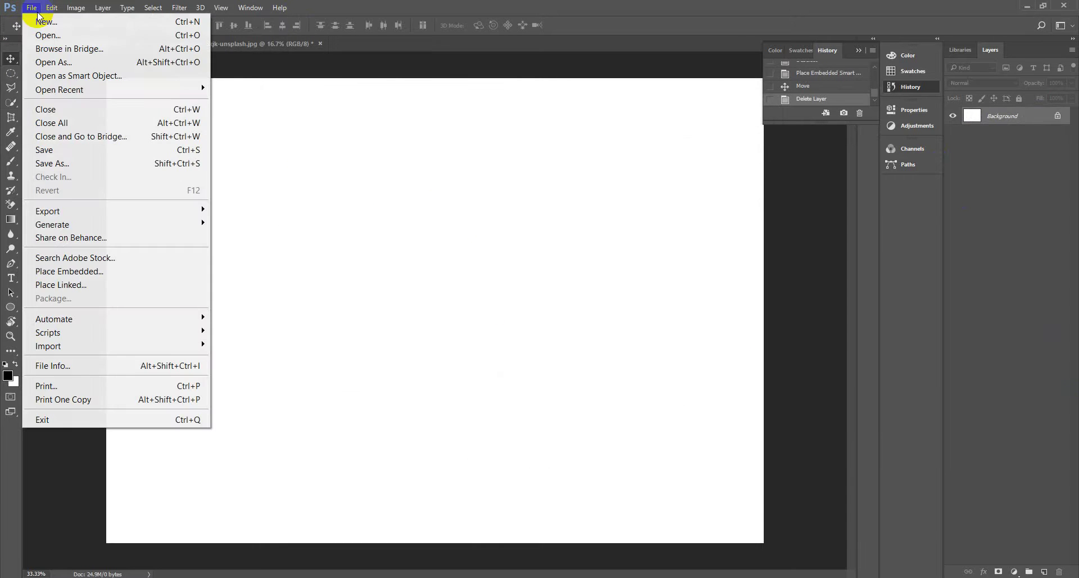
{"action": "left_click", "coordinate": [157, 271]}
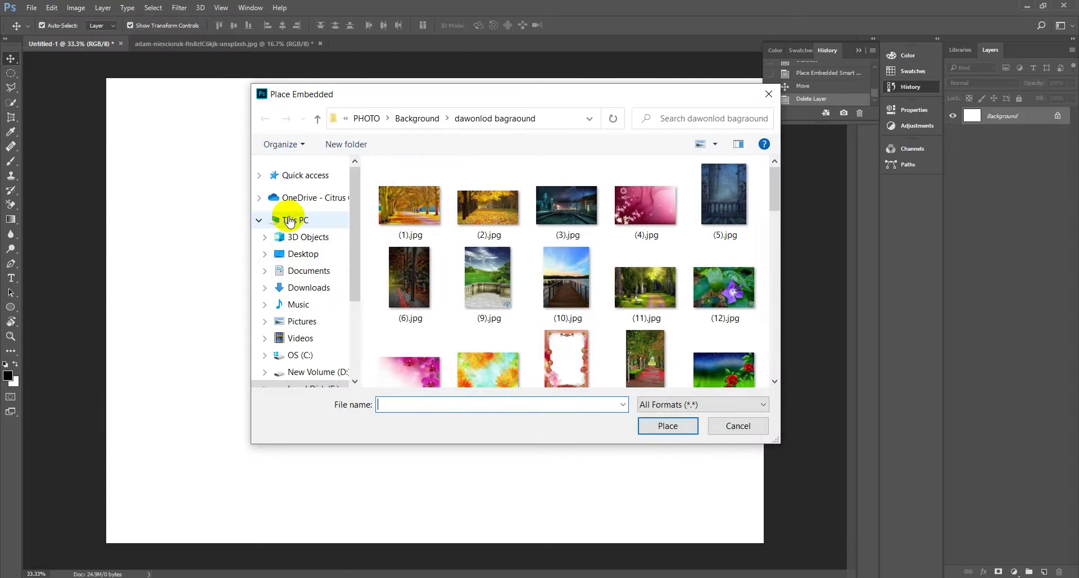
{"action": "left_click", "coordinate": [297, 288]}
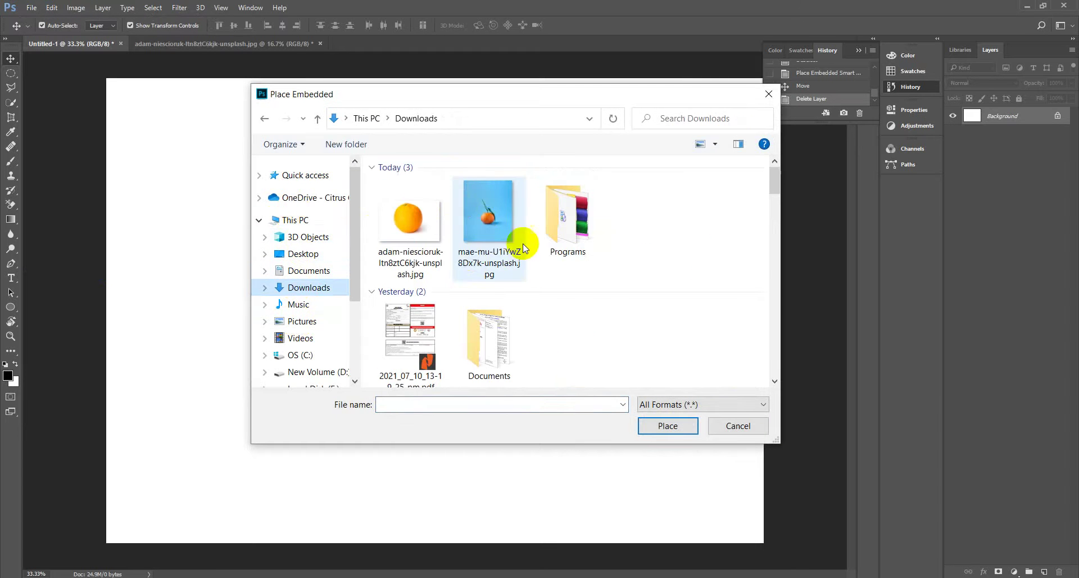
{"action": "scroll", "coordinate": [506, 250], "scroll_direction": "down", "scroll_amount": 5}
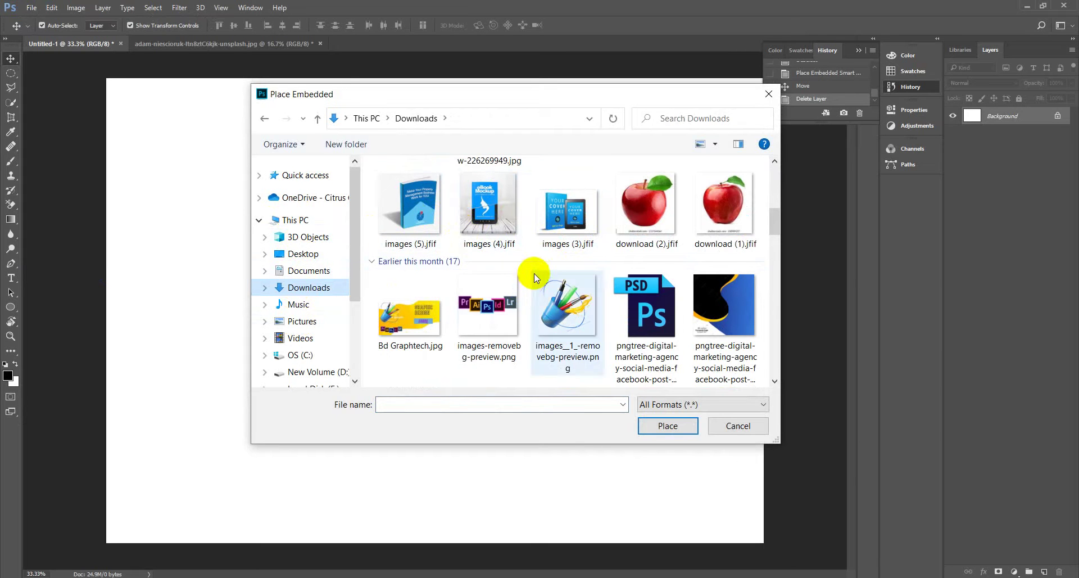
{"action": "scroll", "coordinate": [497, 272], "scroll_direction": "down", "scroll_amount": 4}
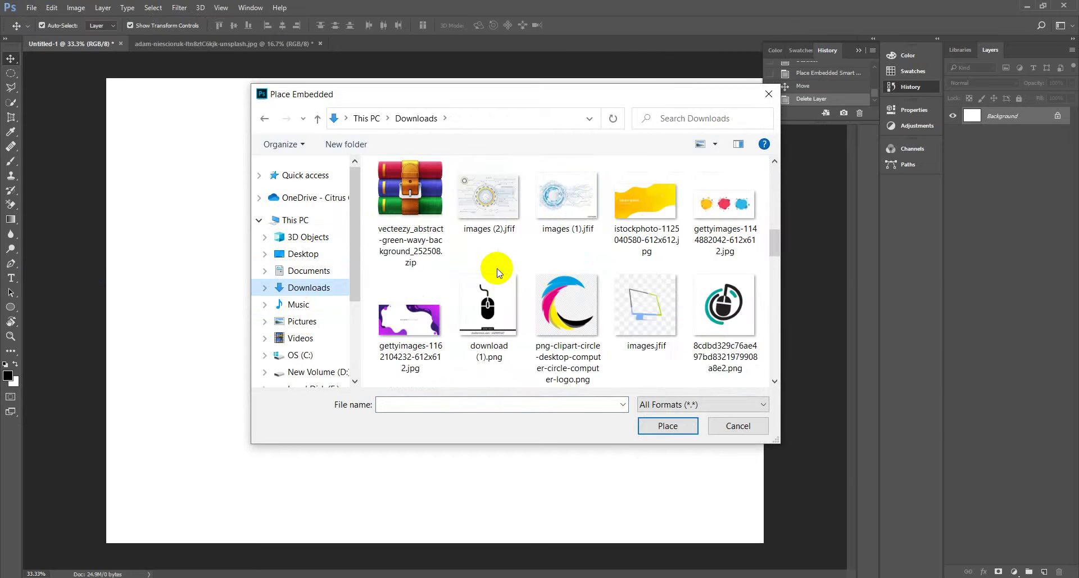
{"action": "scroll", "coordinate": [497, 271], "scroll_direction": "down", "scroll_amount": 20}
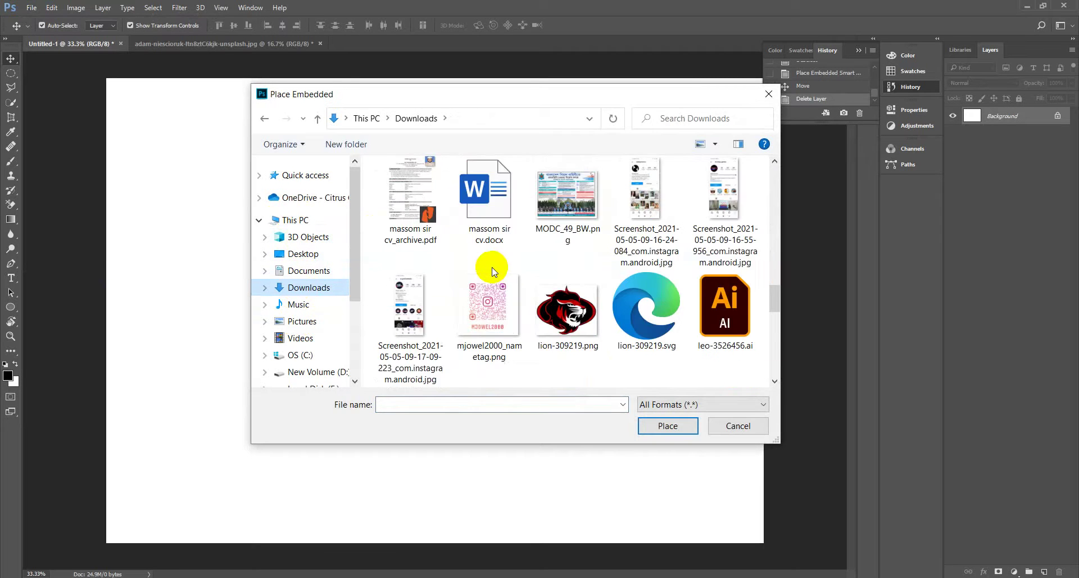
{"action": "scroll", "coordinate": [491, 270], "scroll_direction": "down", "scroll_amount": 8}
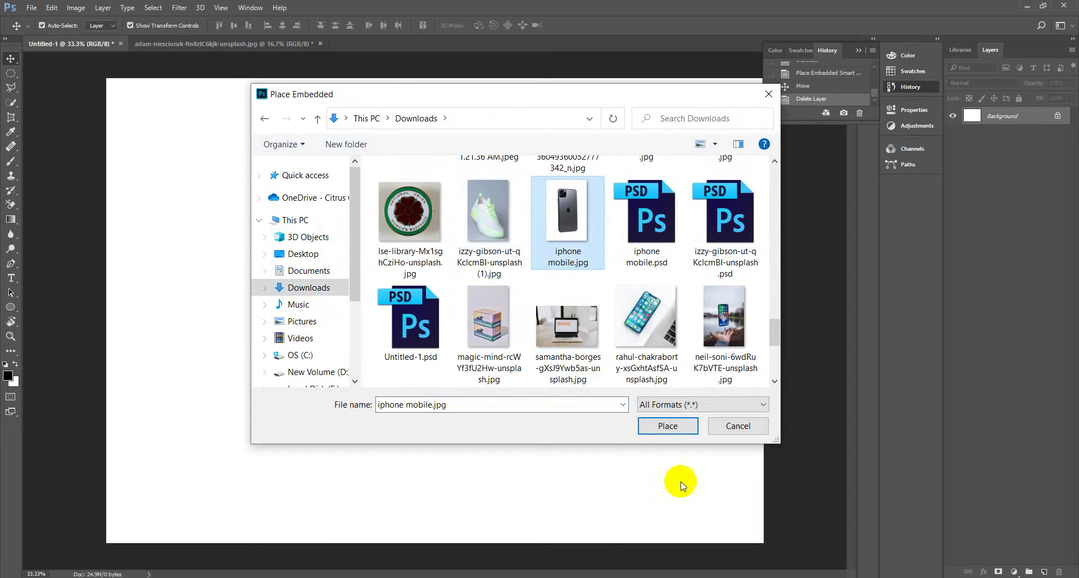
{"action": "left_click", "coordinate": [672, 430]}
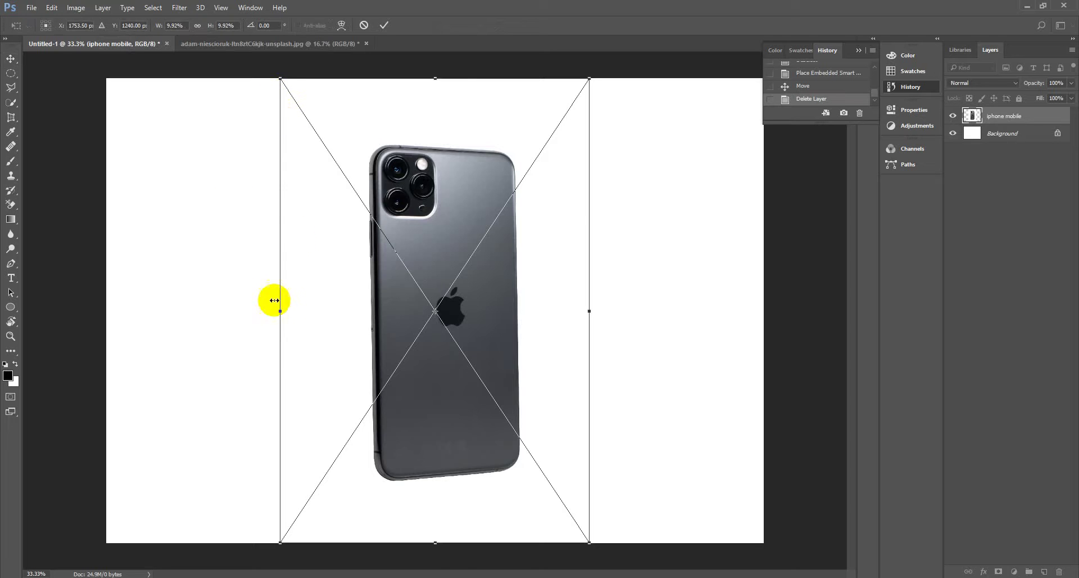
- Stretch the placed iphone mobile image horizontally on both sides to about 16.5% width and commit the placement
{"action": "left_click_drag", "start_coordinate": [281, 306], "coordinate": [155, 298]}
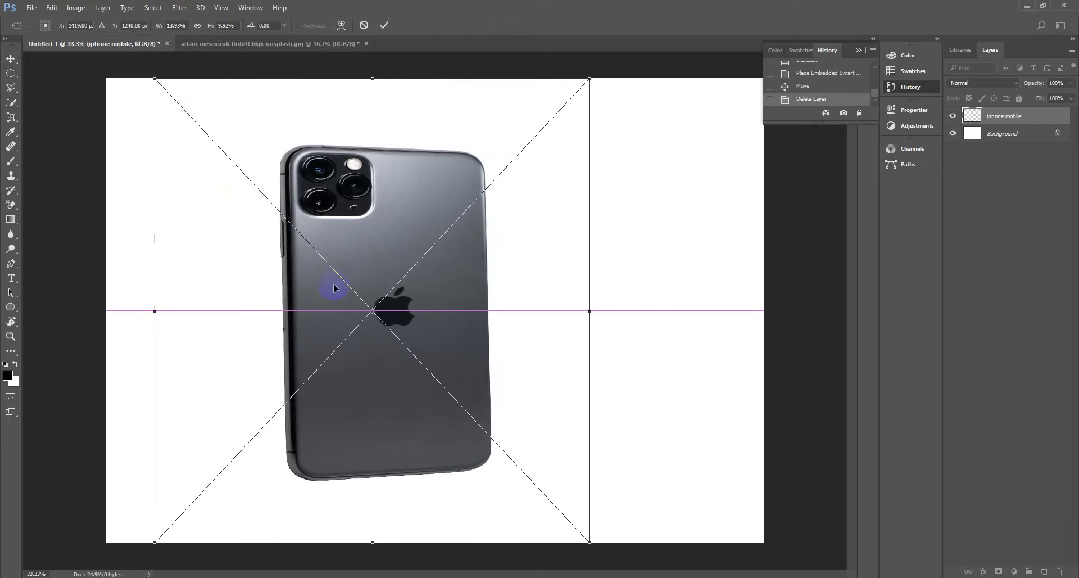
{"action": "left_click_drag", "start_coordinate": [587, 309], "coordinate": [669, 311]}
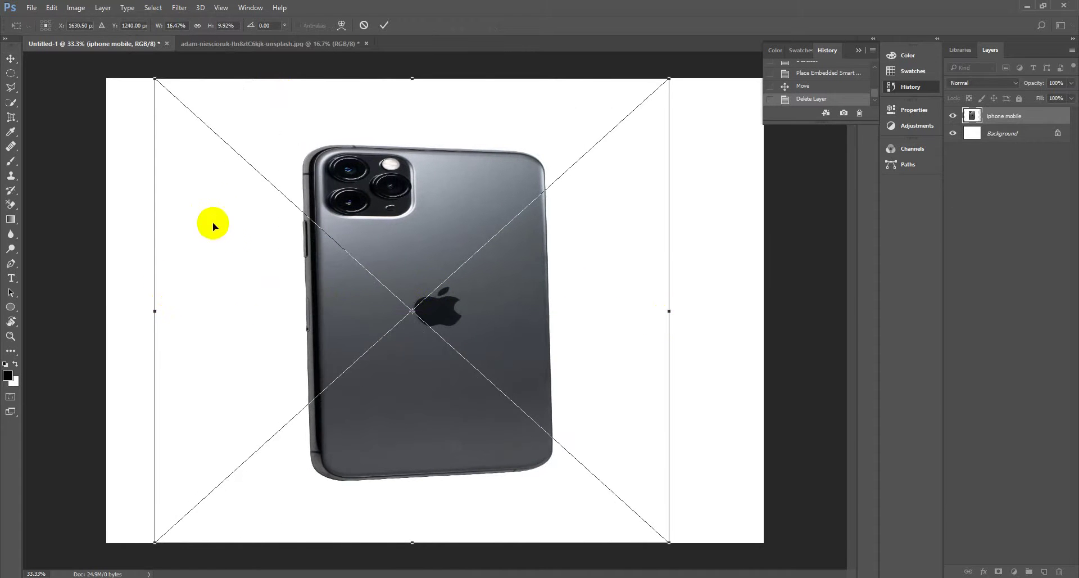
{"action": "key", "text": "Return"}
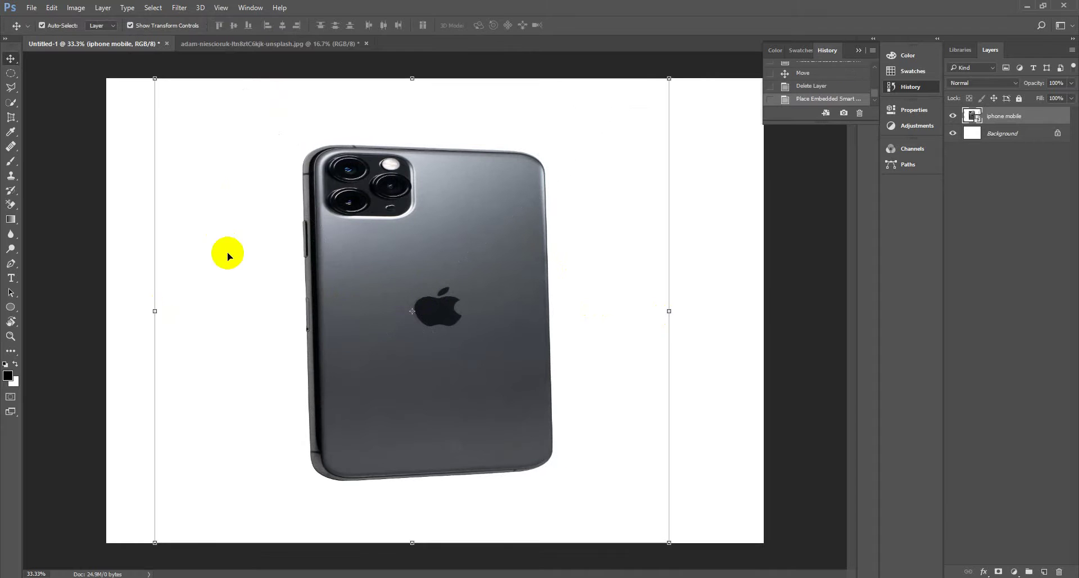
{"action": "left_click", "coordinate": [90, 77]}
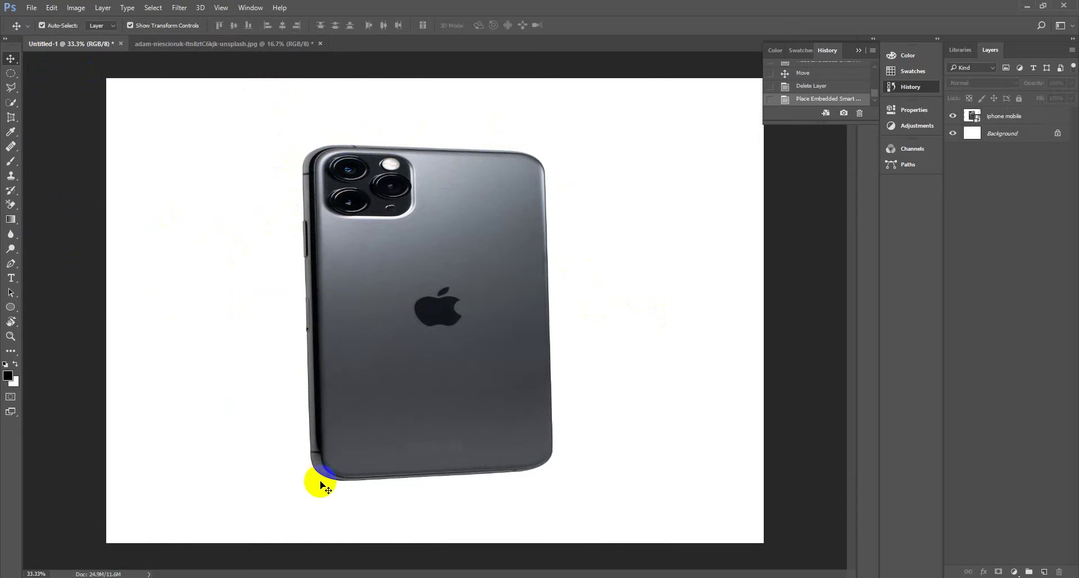
- Trace the phone's outline with the Polygonal Lasso Tool, following its straight edges and corners, and close it into a selection
{"action": "left_click", "coordinate": [11, 87]}
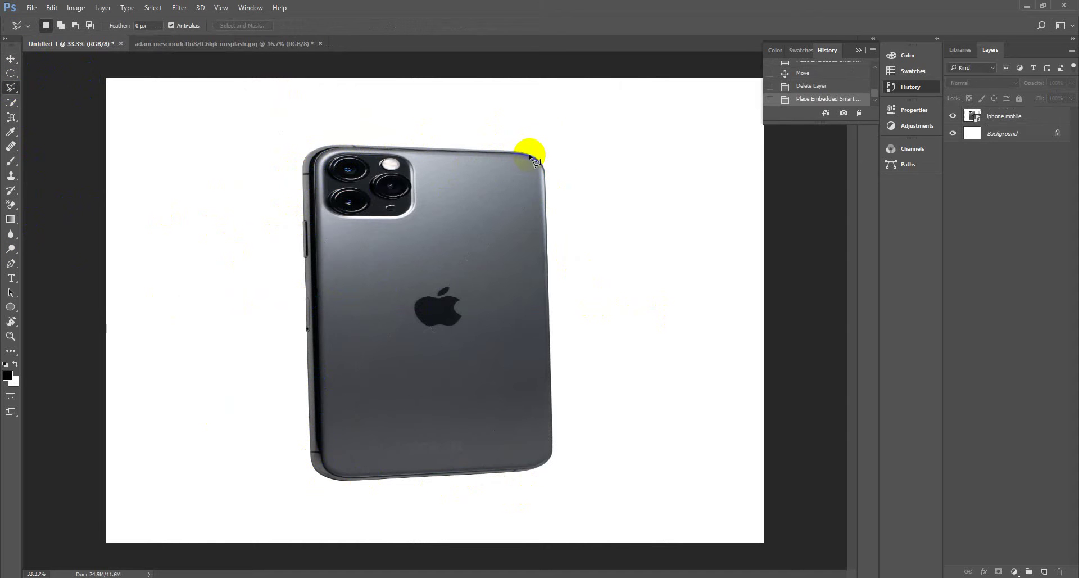
{"action": "left_click", "coordinate": [530, 153]}
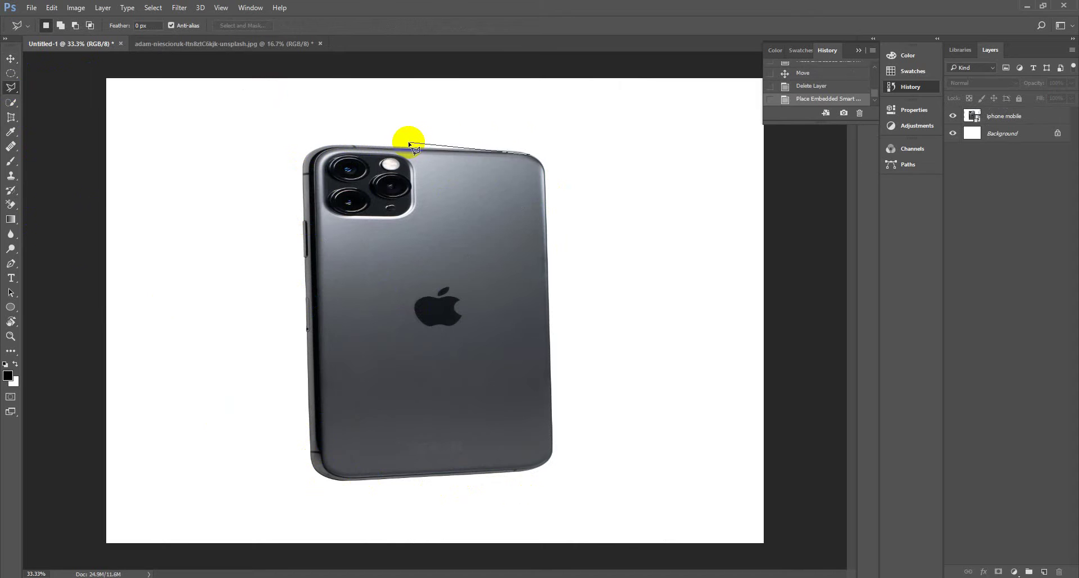
{"action": "left_click", "coordinate": [306, 161]}
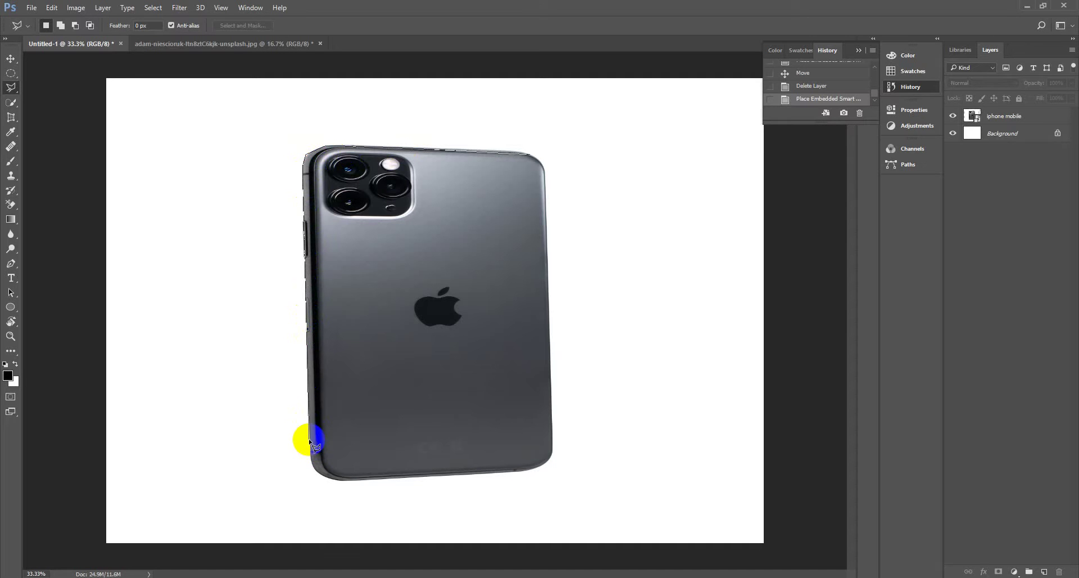
{"action": "left_click", "coordinate": [310, 466]}
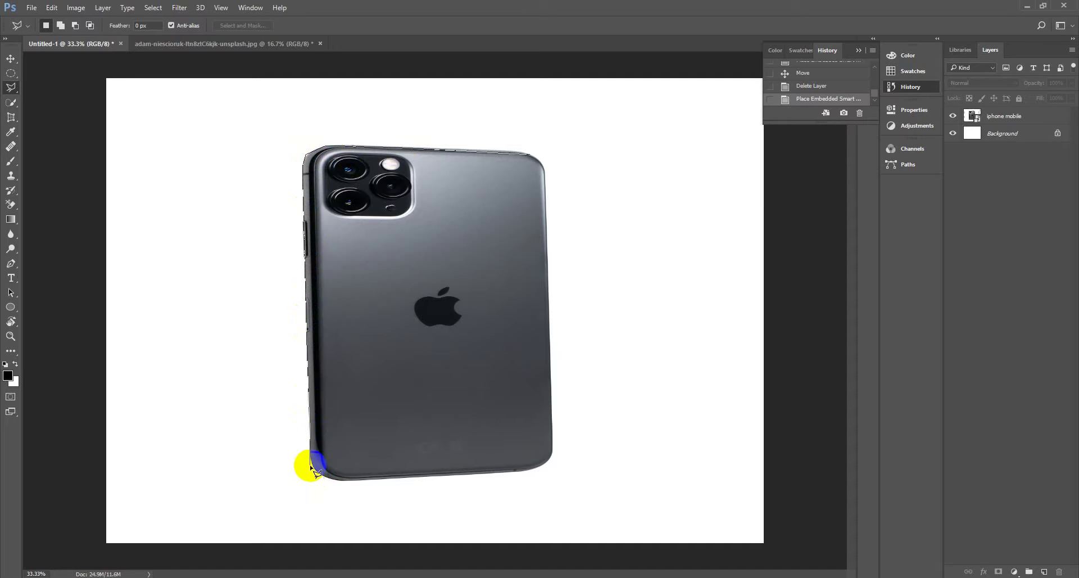
{"action": "left_click", "coordinate": [329, 481]}
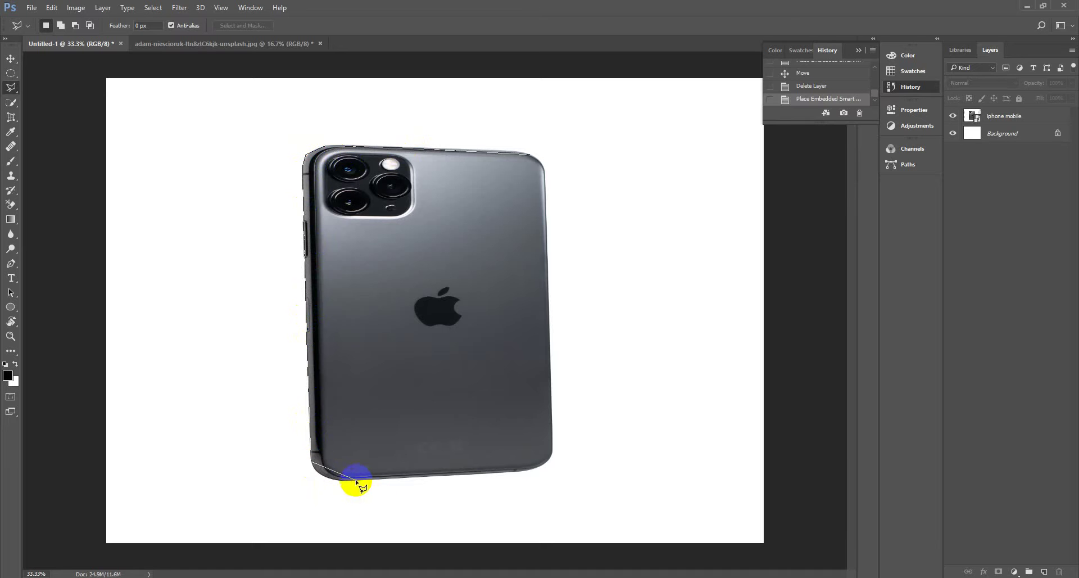
{"action": "left_click", "coordinate": [371, 484]}
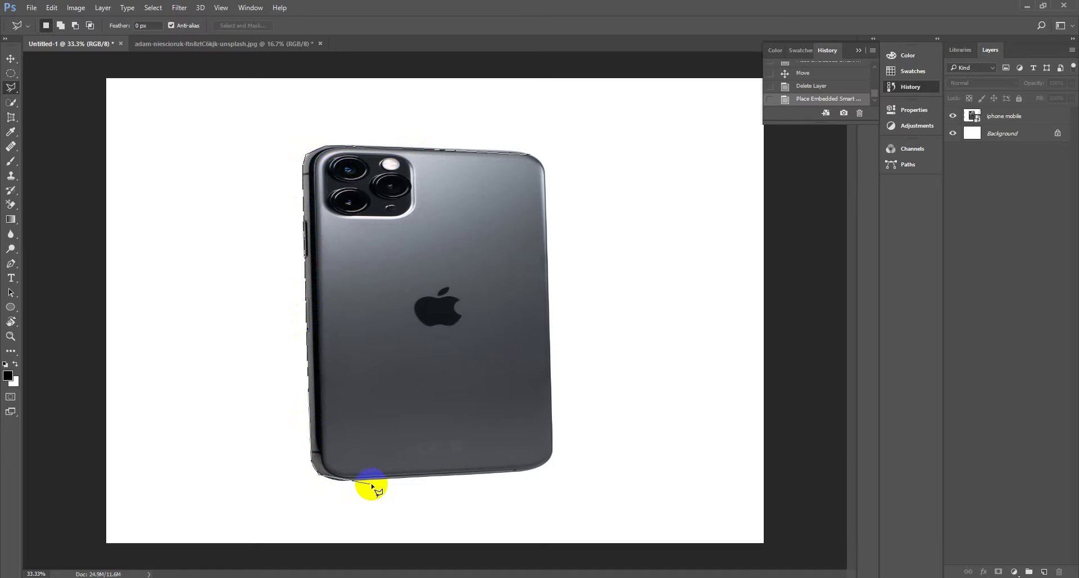
{"action": "left_click", "coordinate": [493, 475]}
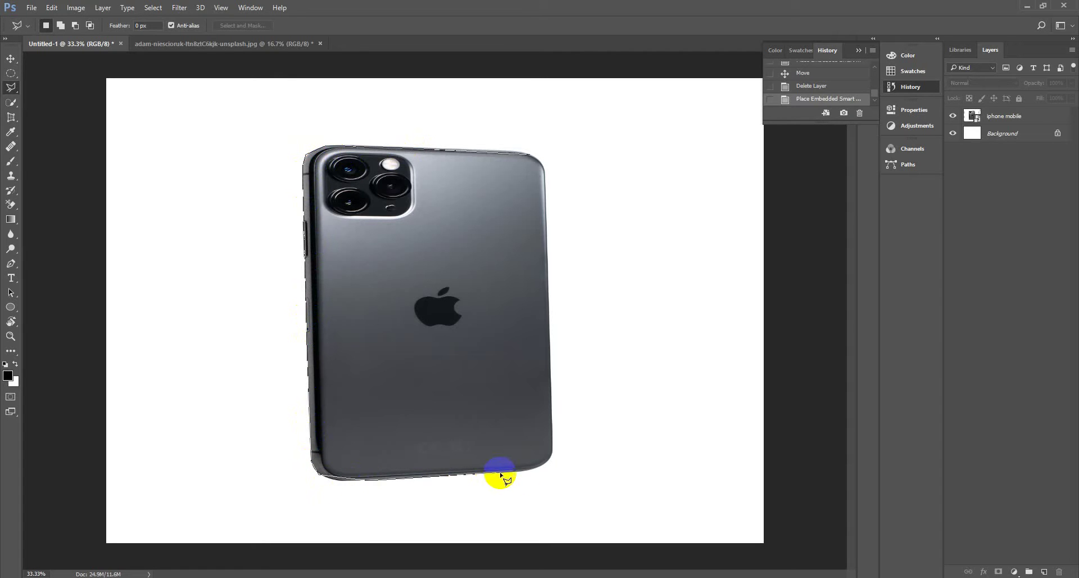
{"action": "left_click", "coordinate": [543, 471]}
{"action": "left_click", "coordinate": [557, 446]}
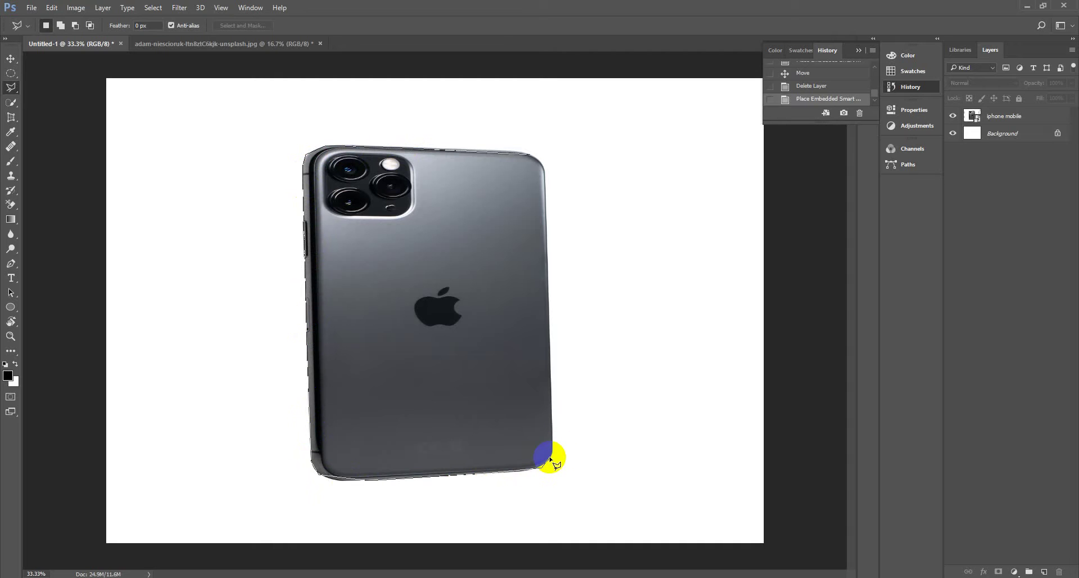
{"action": "left_click", "coordinate": [549, 331]}
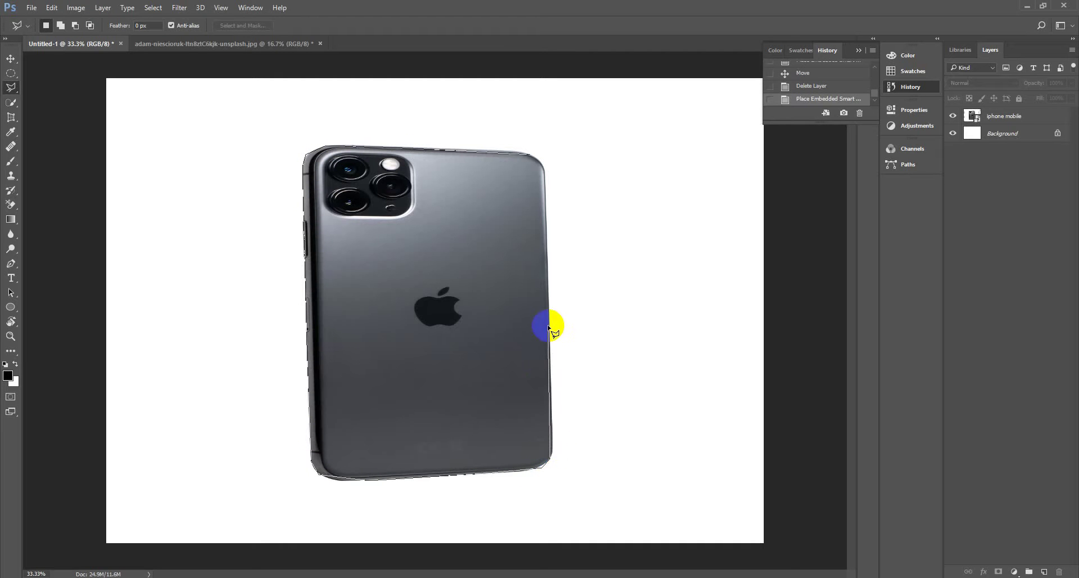
{"action": "left_click", "coordinate": [548, 290]}
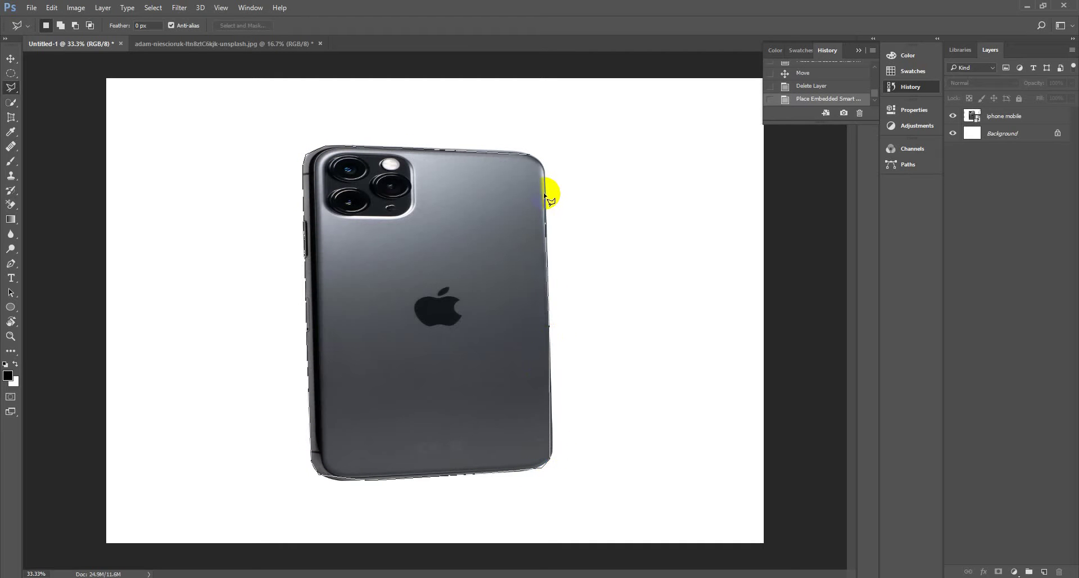
{"action": "left_click", "coordinate": [527, 155]}
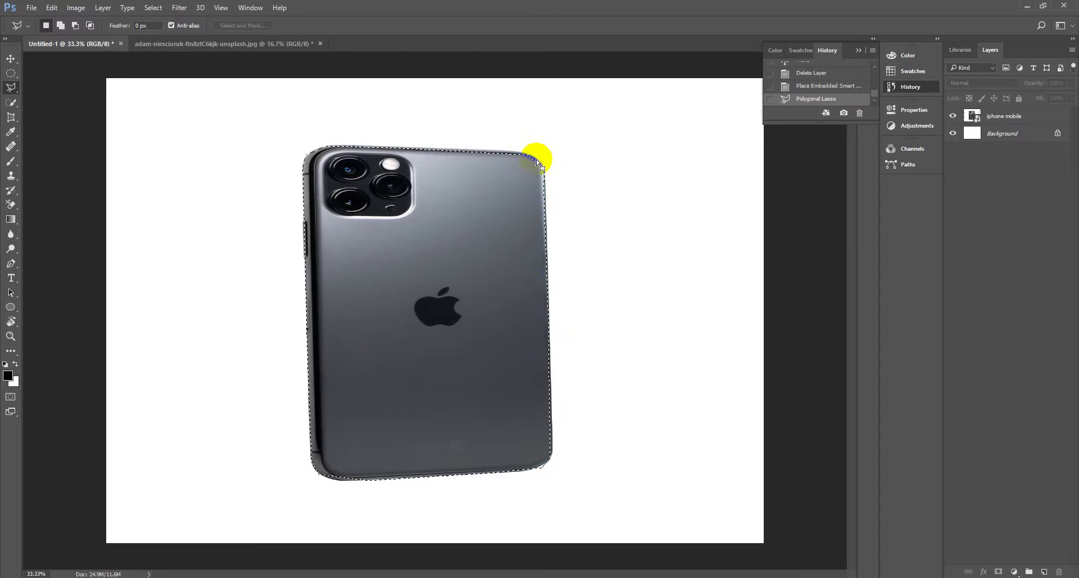
{"action": "left_click", "coordinate": [456, 431]}
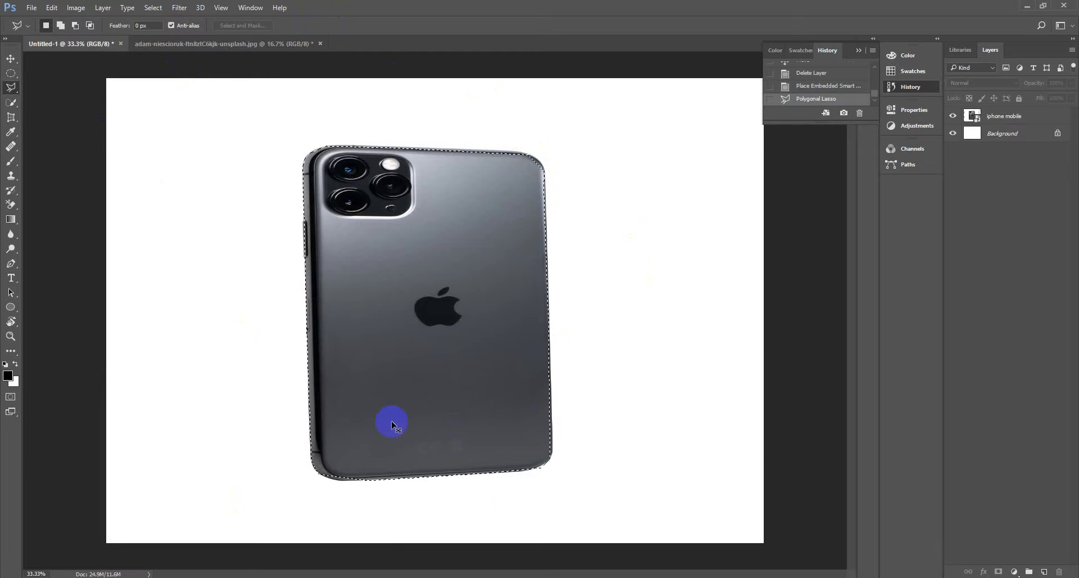
- Invert the phone selection, then switch to the Move Tool with the iphone mobile layer active
{"action": "key", "text": "ctrl+shift+i"}
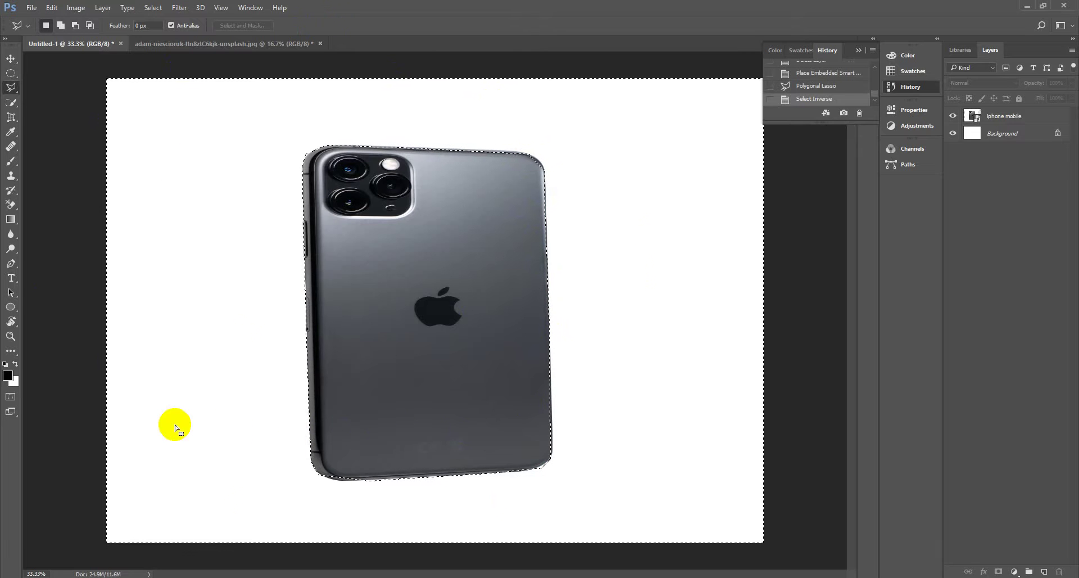
{"action": "left_click", "coordinate": [11, 58]}
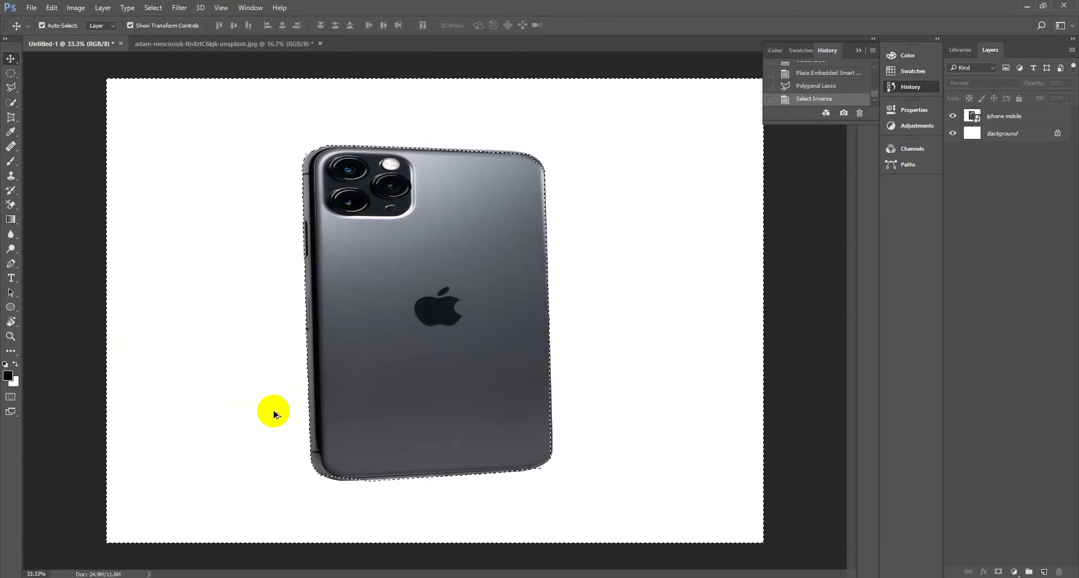
{"action": "left_click", "coordinate": [998, 116]}
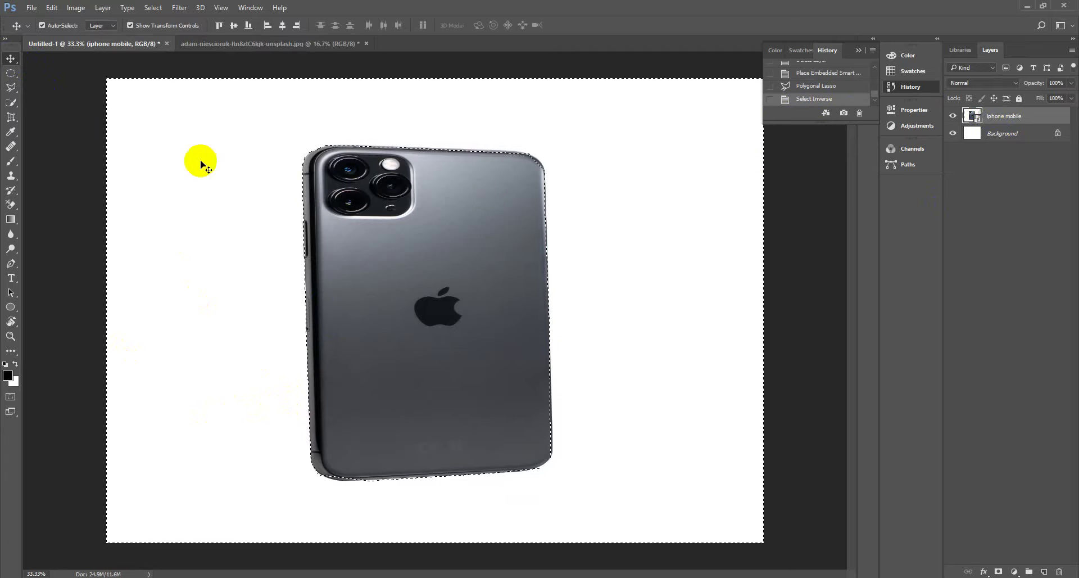
- Unlock the Background layer to convert it into a regular layer
{"action": "left_click", "coordinate": [999, 133]}
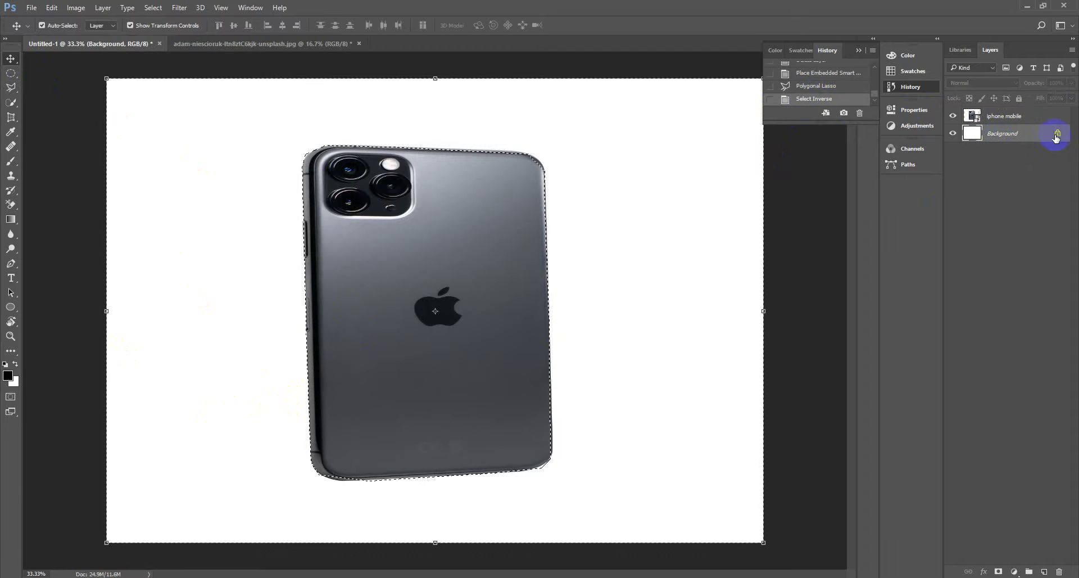
{"action": "left_click", "coordinate": [1056, 135]}
{"action": "double_click", "coordinate": [977, 130]}
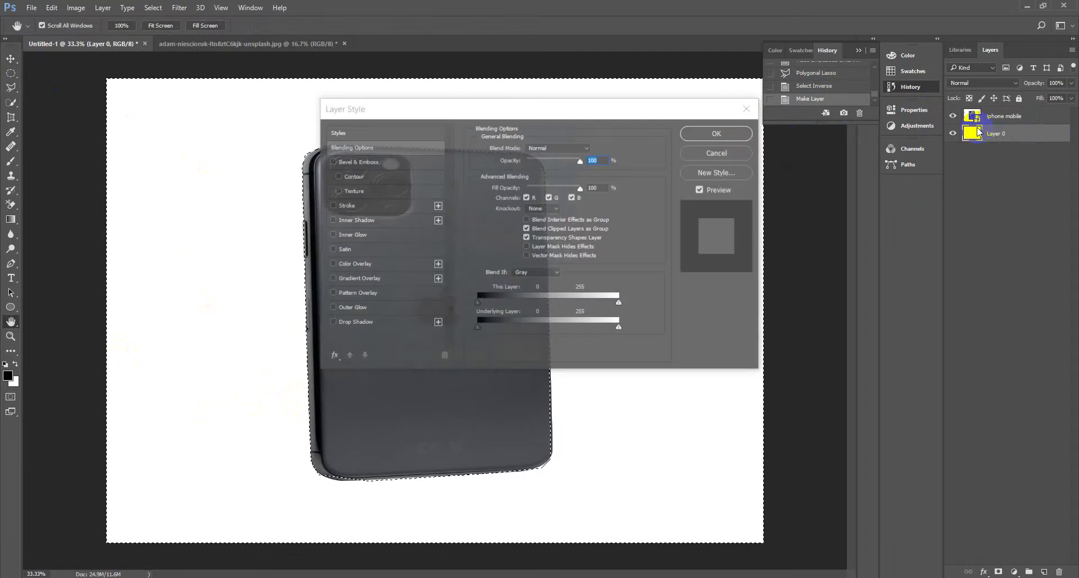
{"action": "left_click", "coordinate": [717, 152]}
{"action": "key", "text": "v"}
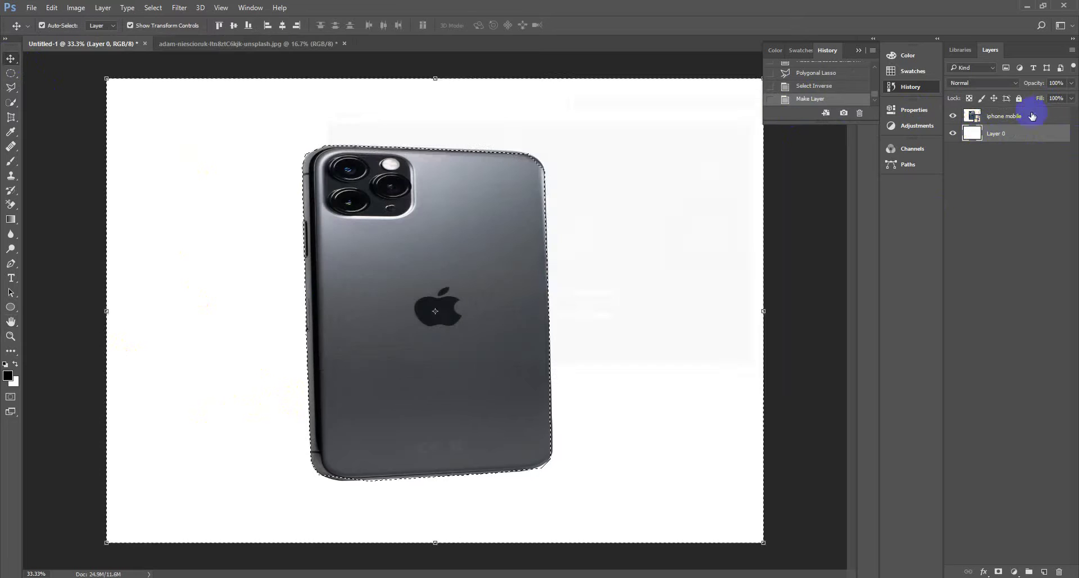
{"action": "left_click", "coordinate": [989, 118]}
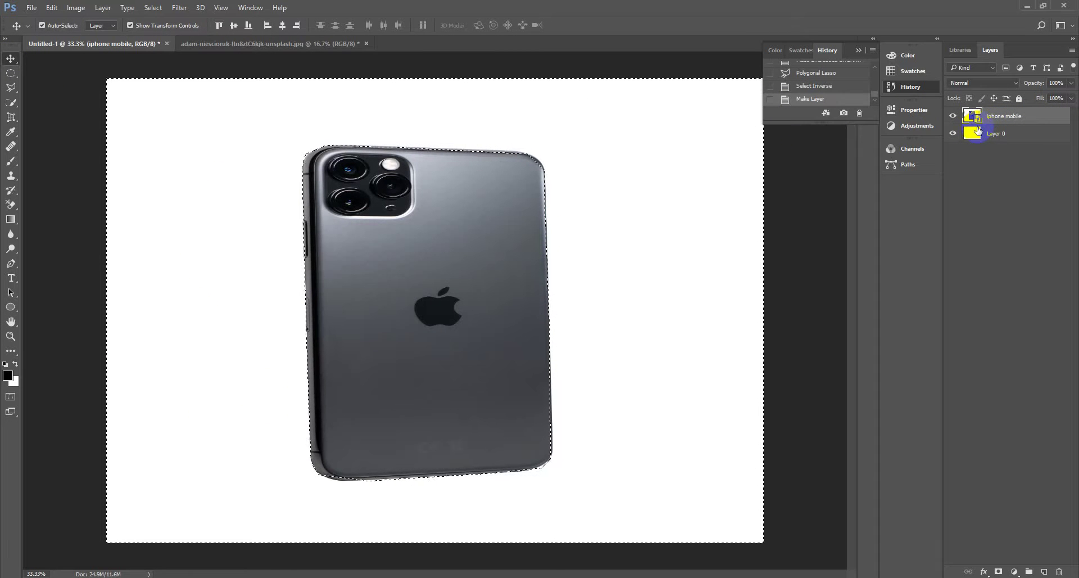
{"action": "right_click", "coordinate": [974, 118]}
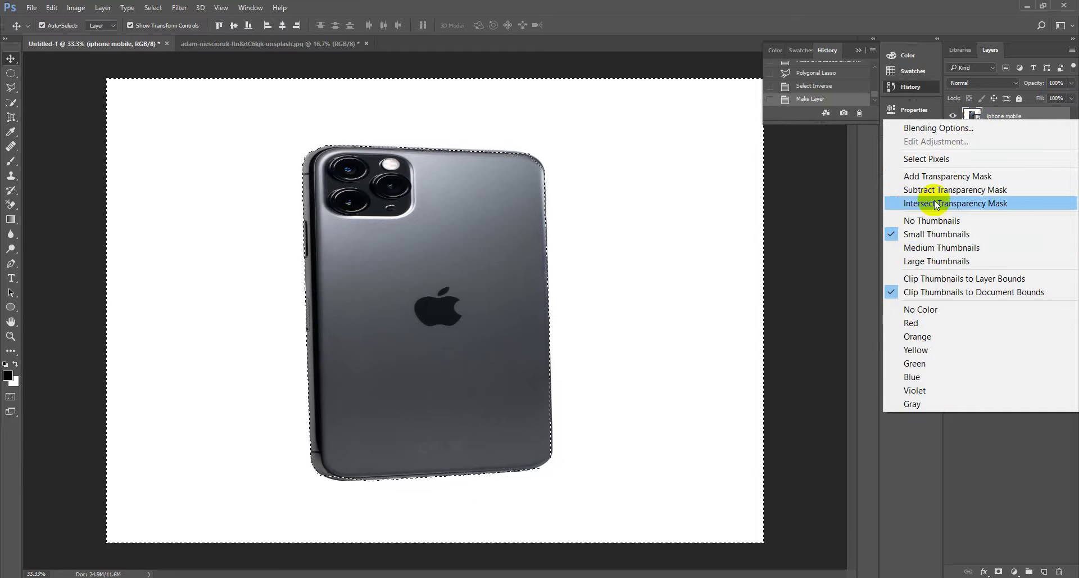
{"action": "left_click", "coordinate": [954, 430]}
{"action": "right_click", "coordinate": [974, 117]}
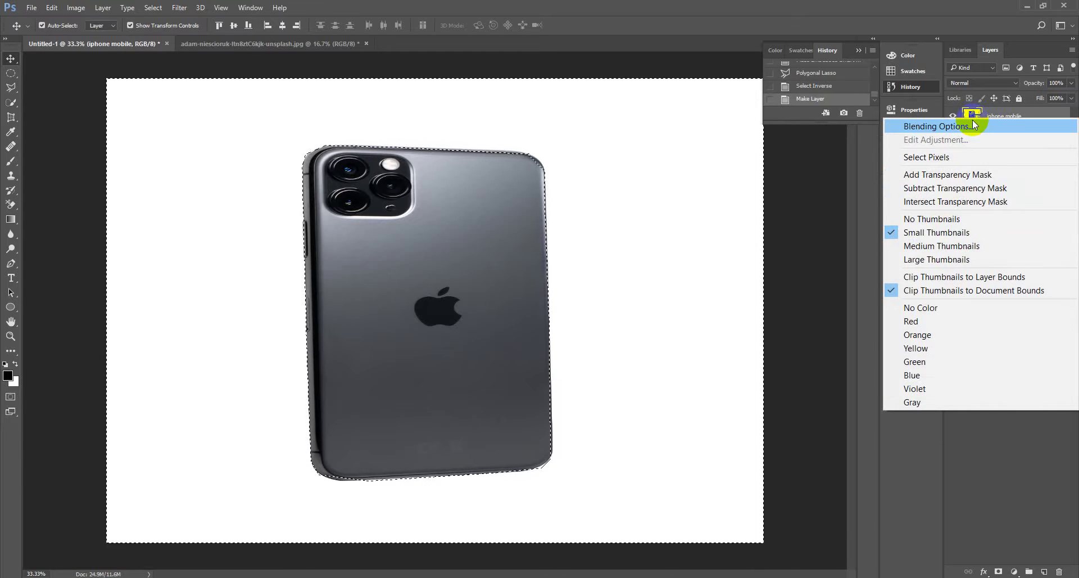
{"action": "left_click", "coordinate": [974, 124]}
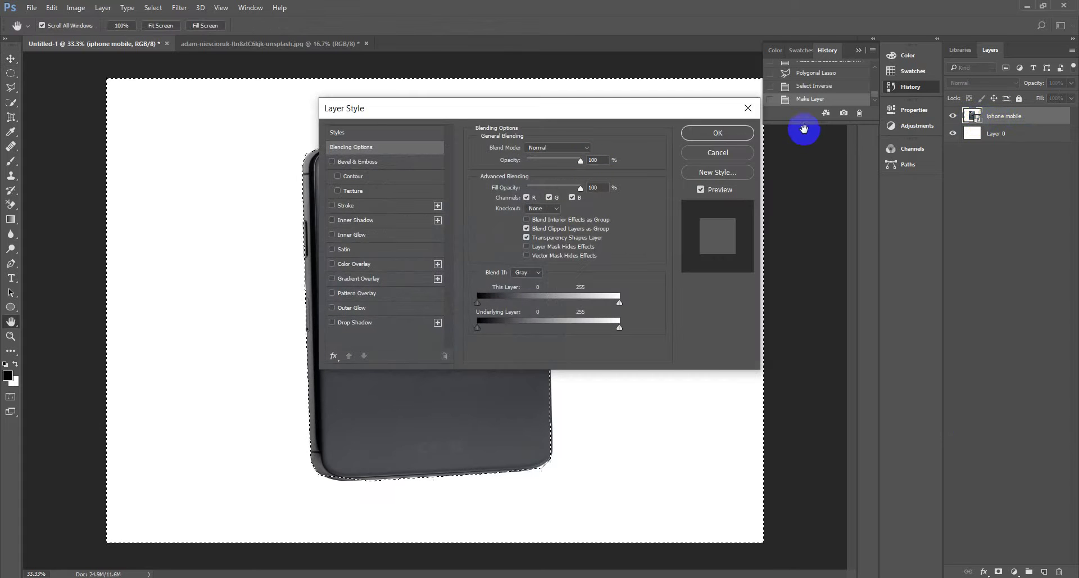
{"action": "left_click", "coordinate": [731, 153]}
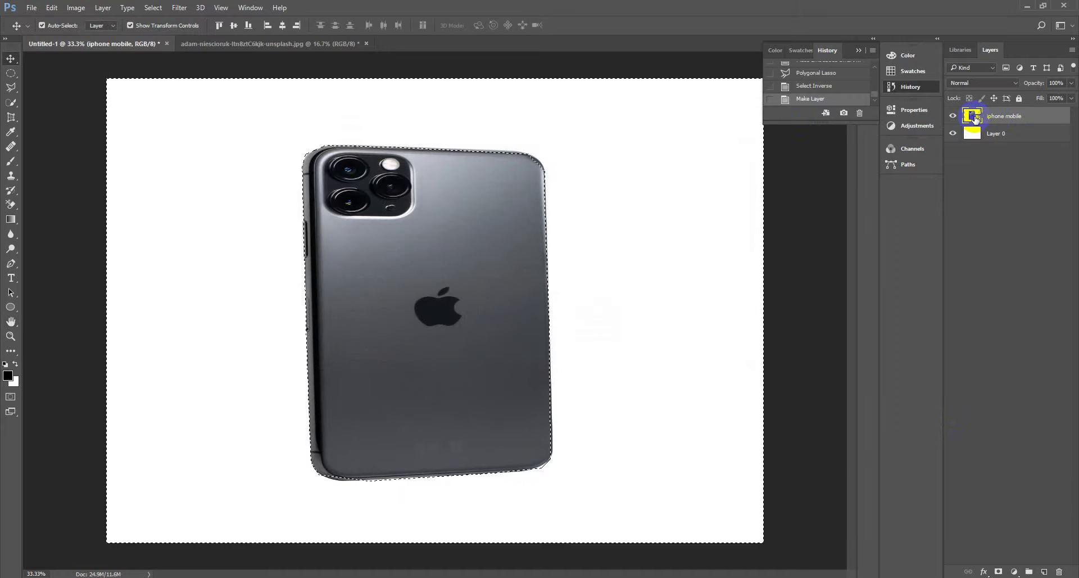
{"action": "right_click", "coordinate": [977, 118]}
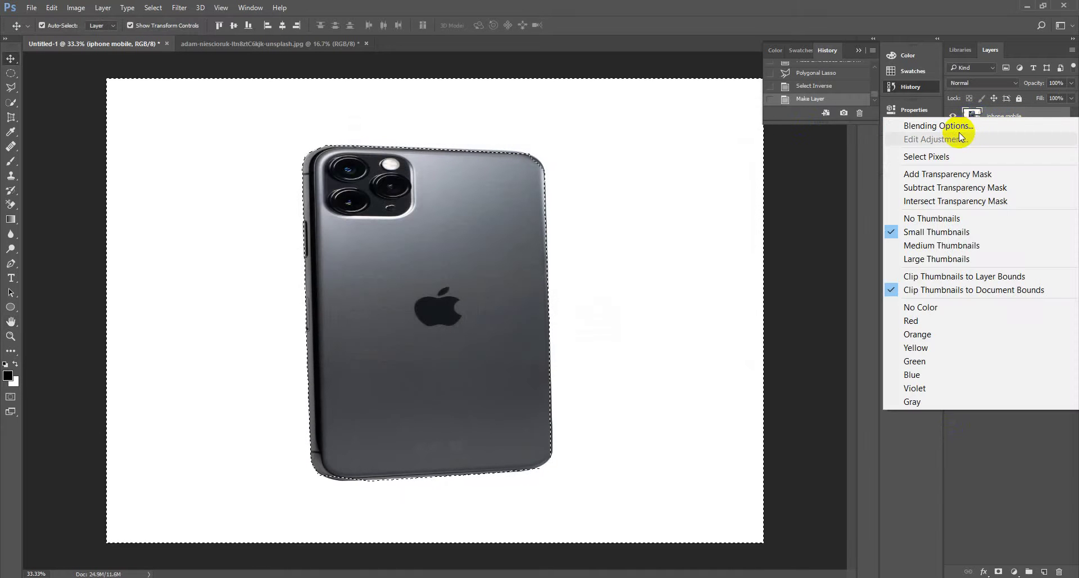
{"action": "left_click", "coordinate": [756, 479]}
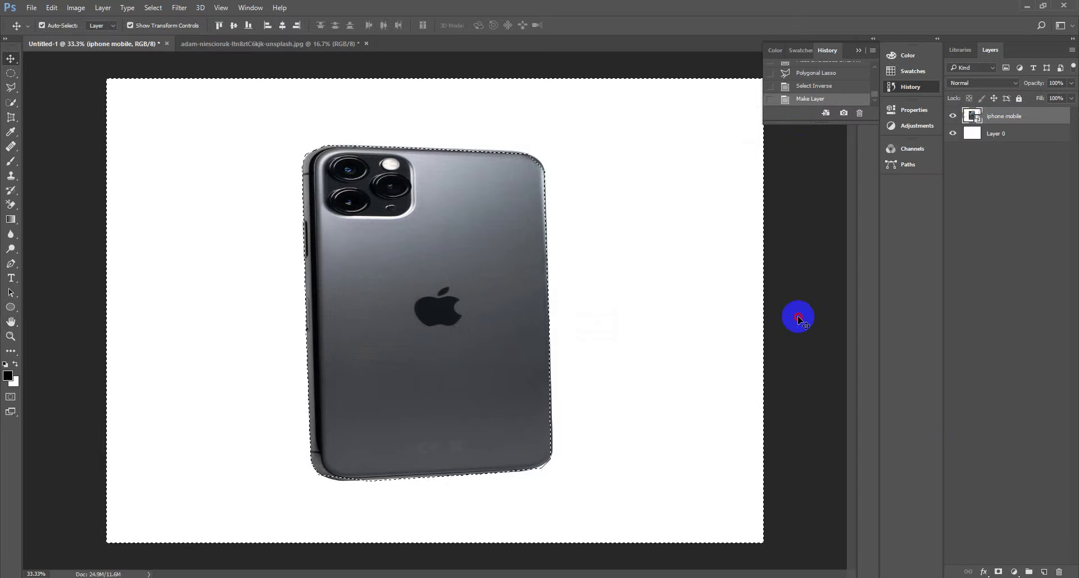
- Clear the active selection and rasterize the iphone mobile smart object layer
{"action": "key", "text": "ctrl+d"}
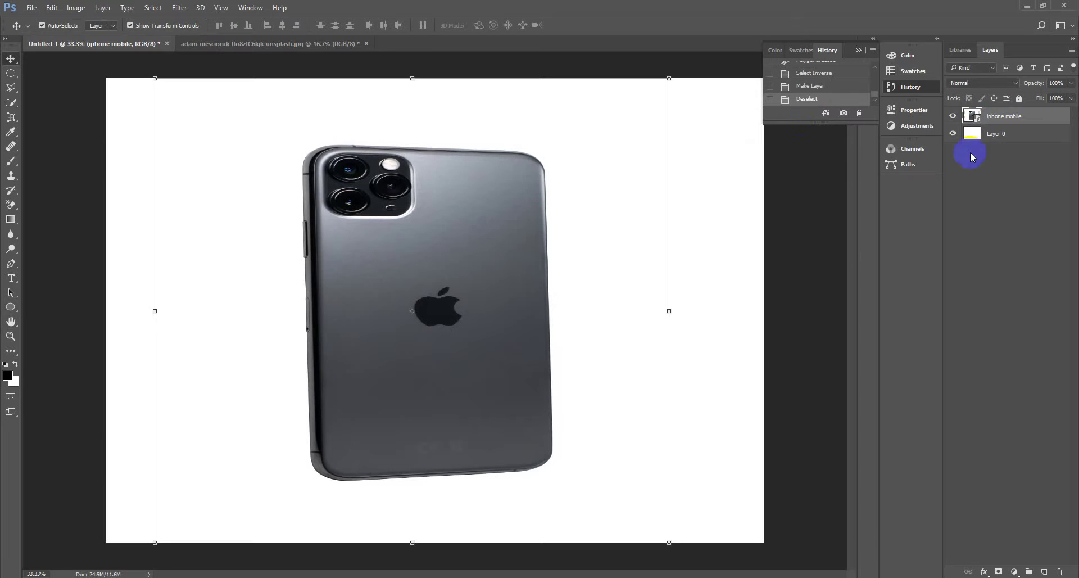
{"action": "right_click", "coordinate": [978, 118]}
{"action": "left_click", "coordinate": [976, 116]}
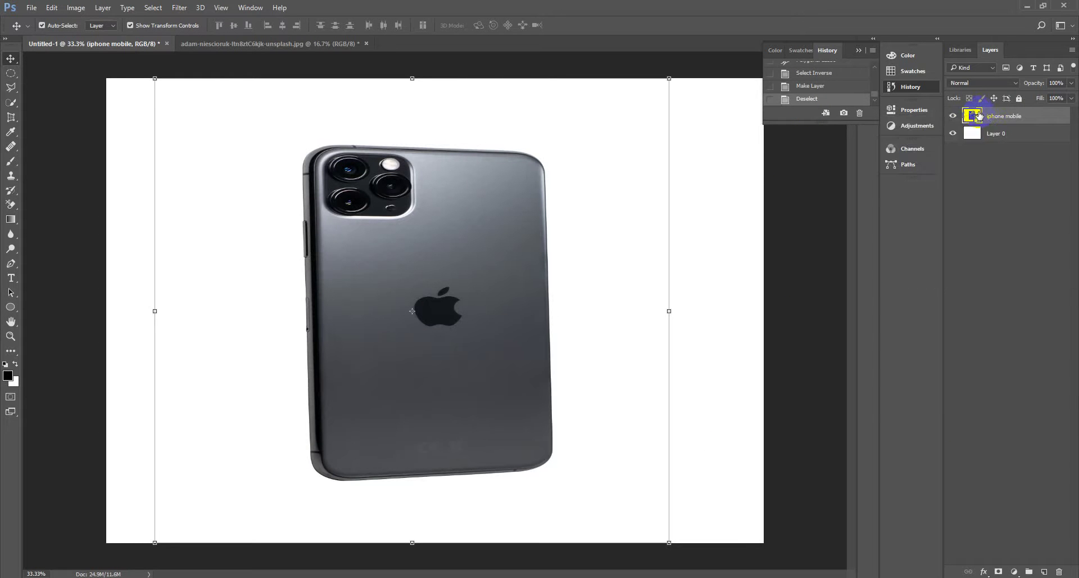
{"action": "right_click", "coordinate": [984, 116]}
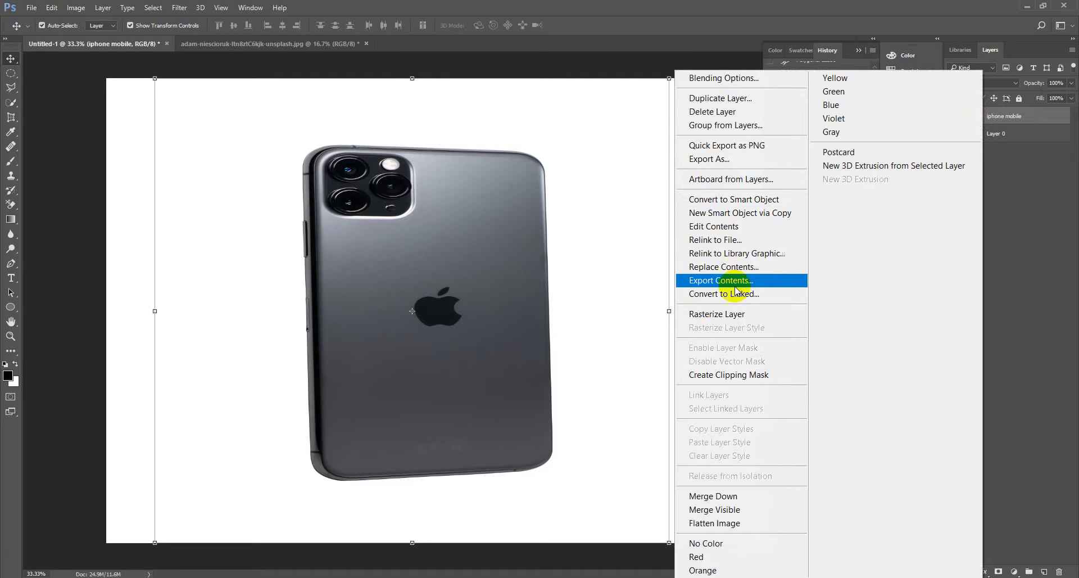
{"action": "left_click", "coordinate": [729, 313]}
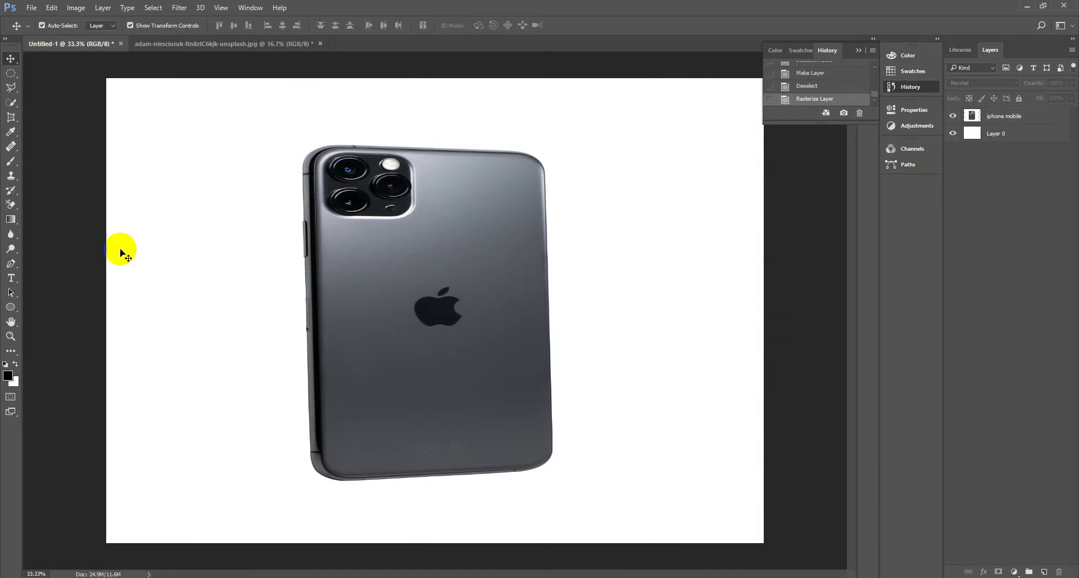
- Trace the phone's outline with the Polygonal Lasso Tool, following its straight edges and corners, and close the path at its starting point
{"action": "left_click", "coordinate": [14, 92]}
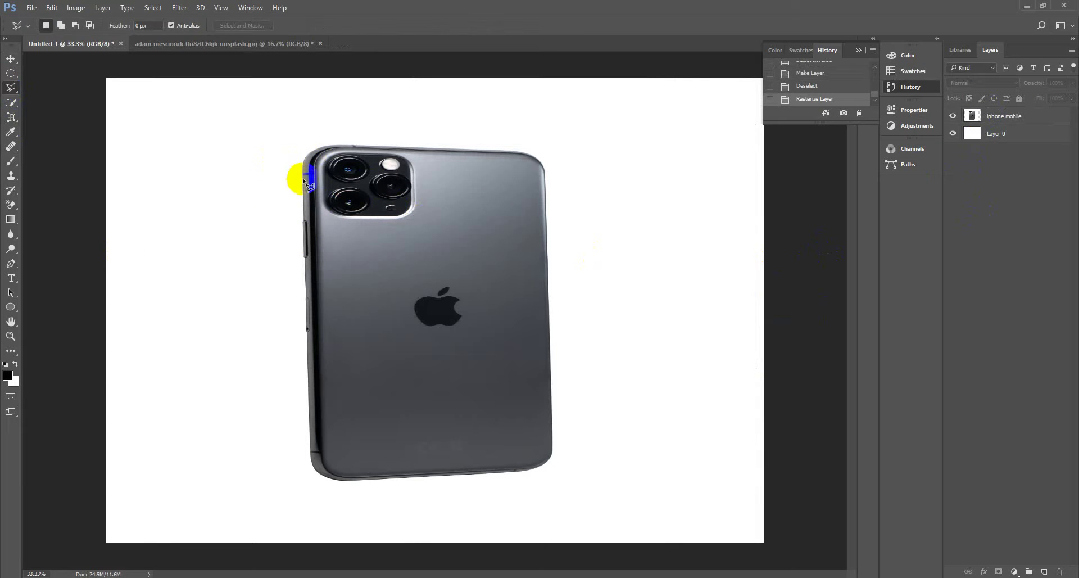
{"action": "left_click", "coordinate": [308, 287]}
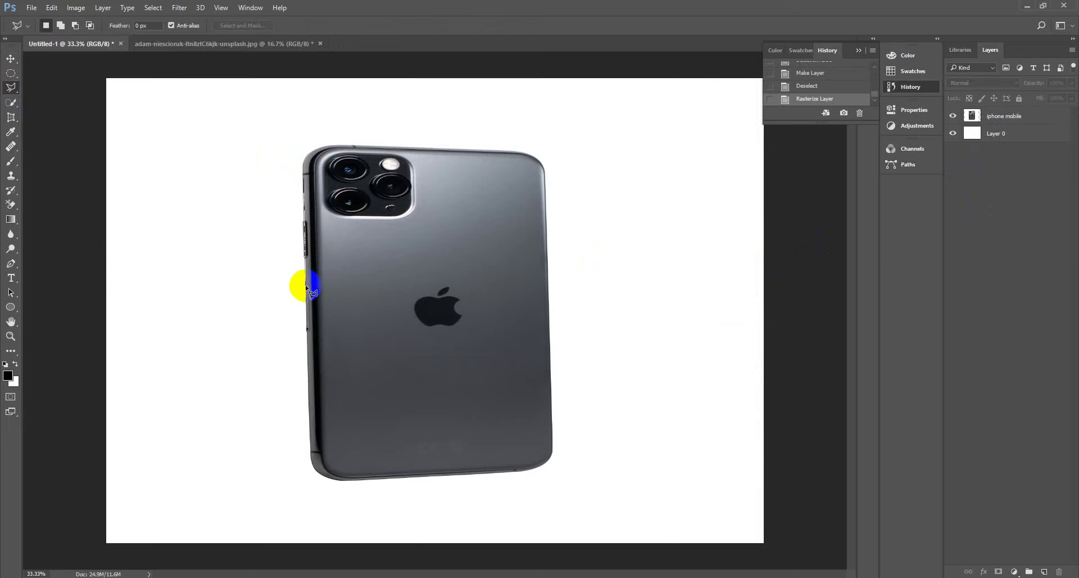
{"action": "left_click", "coordinate": [308, 443]}
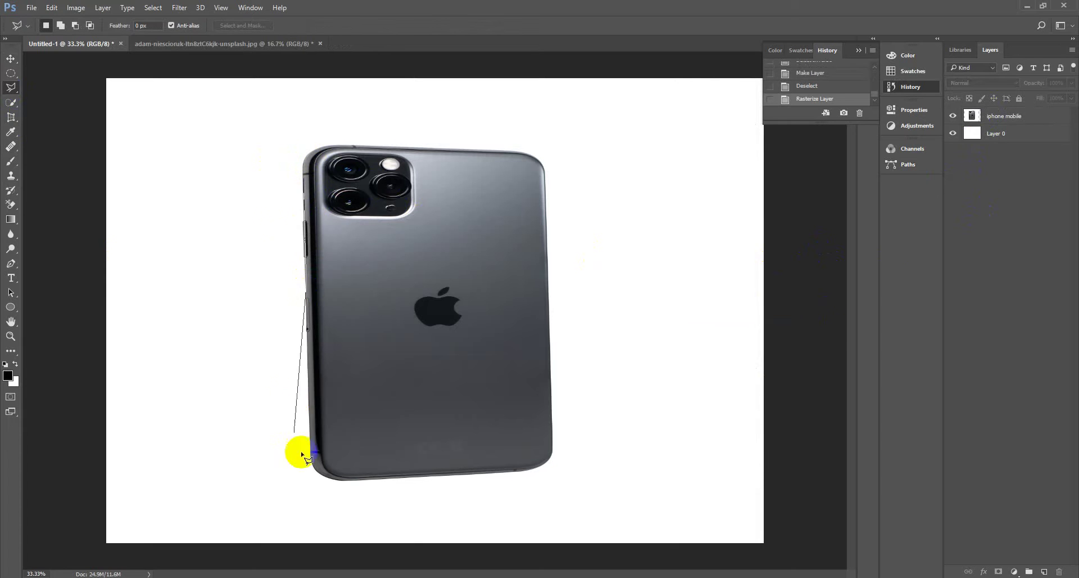
{"action": "left_click", "coordinate": [326, 475]}
{"action": "left_click", "coordinate": [402, 481]}
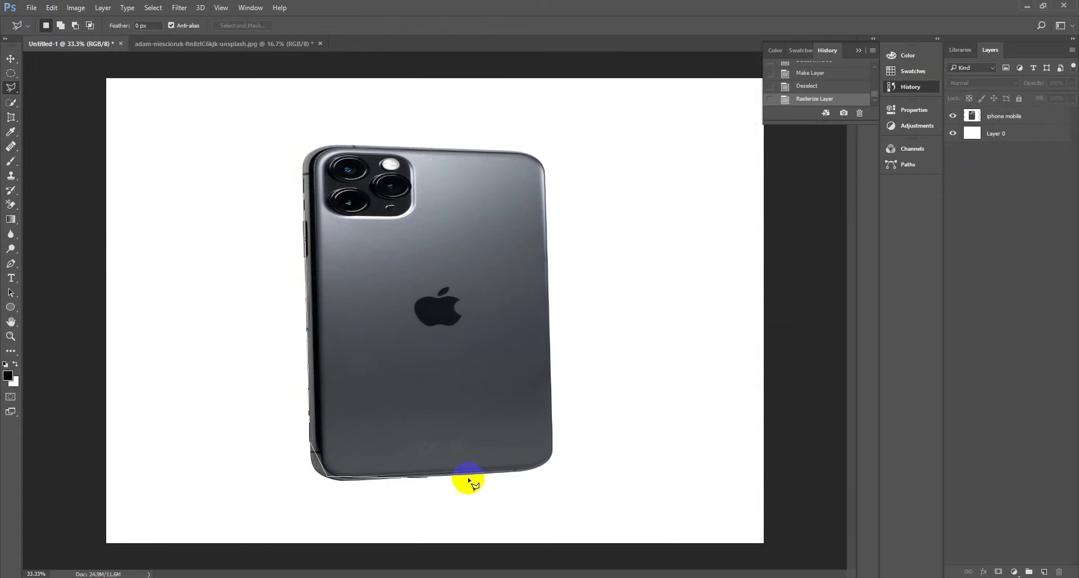
{"action": "left_click", "coordinate": [549, 467]}
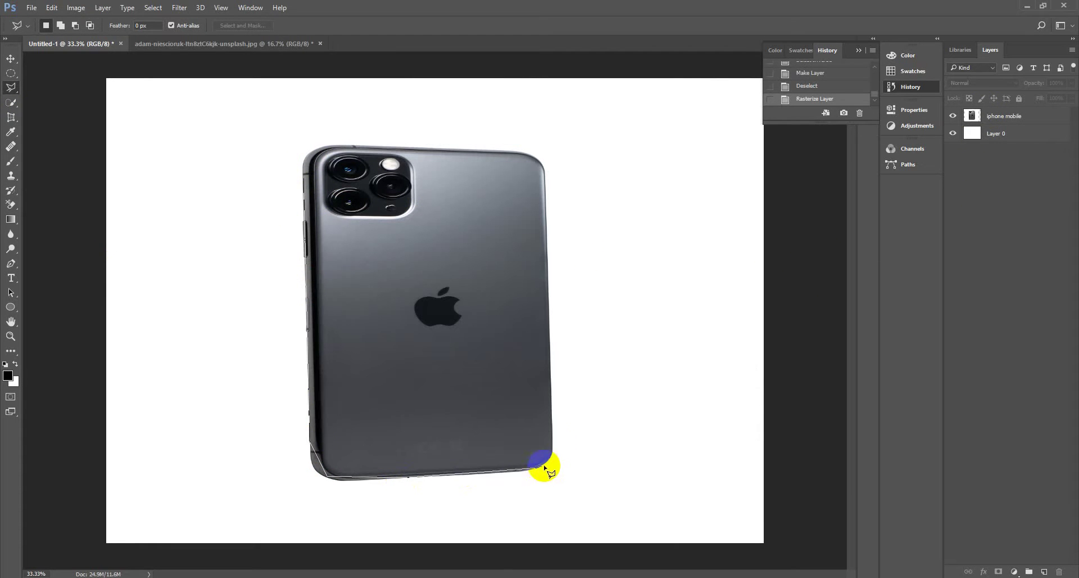
{"action": "left_click", "coordinate": [552, 437]}
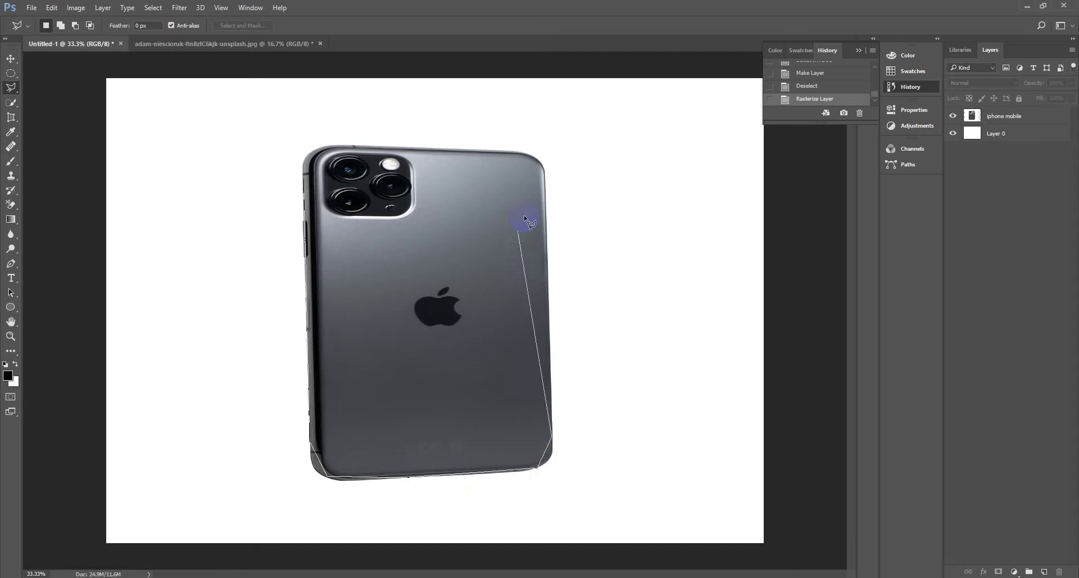
{"action": "left_click", "coordinate": [543, 169]}
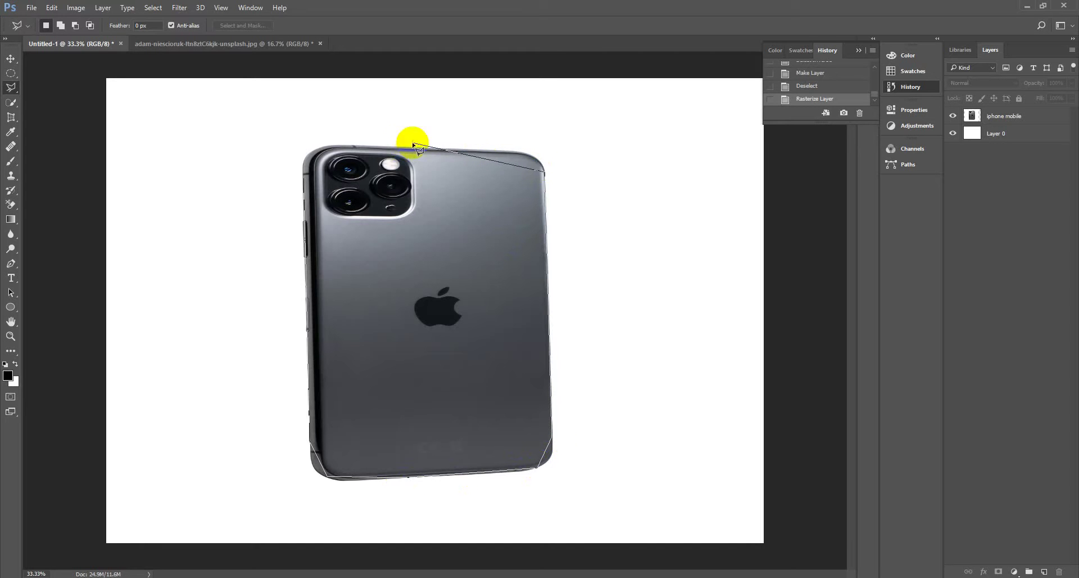
{"action": "left_click", "coordinate": [490, 147]}
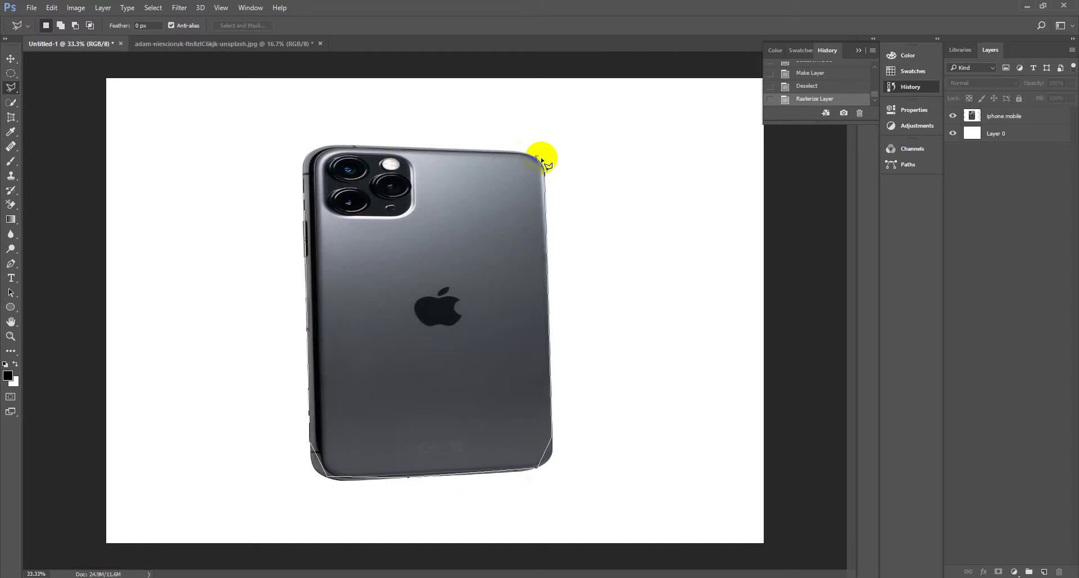
{"action": "left_click", "coordinate": [535, 154]}
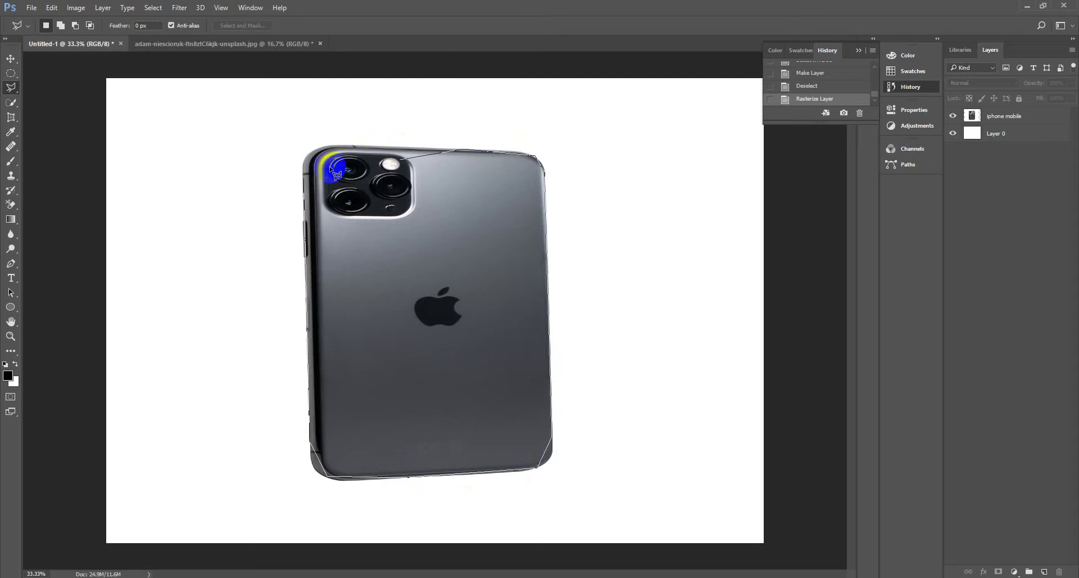
{"action": "left_click", "coordinate": [304, 162]}
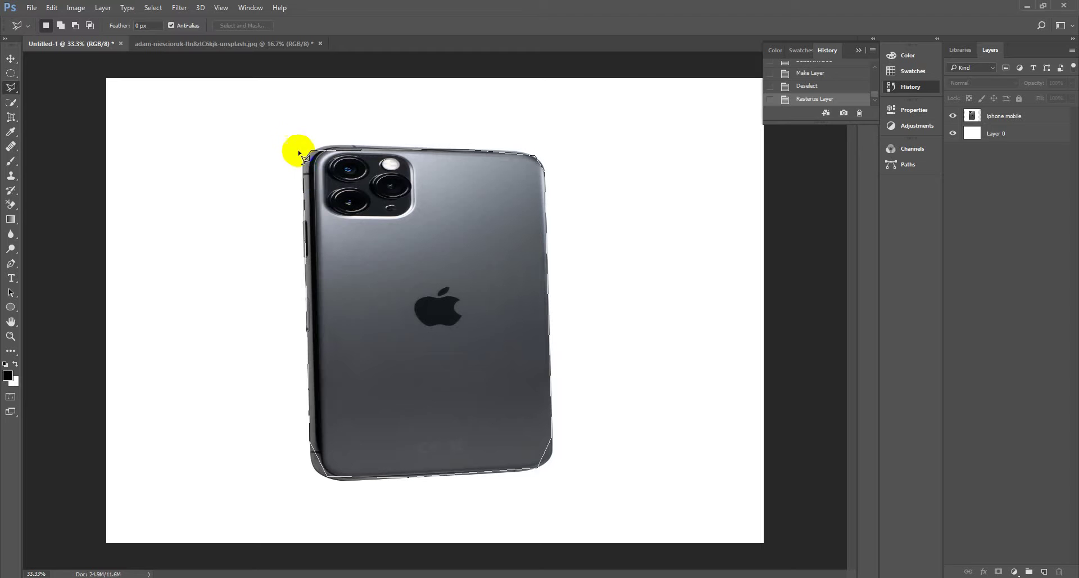
{"action": "left_click", "coordinate": [304, 180]}
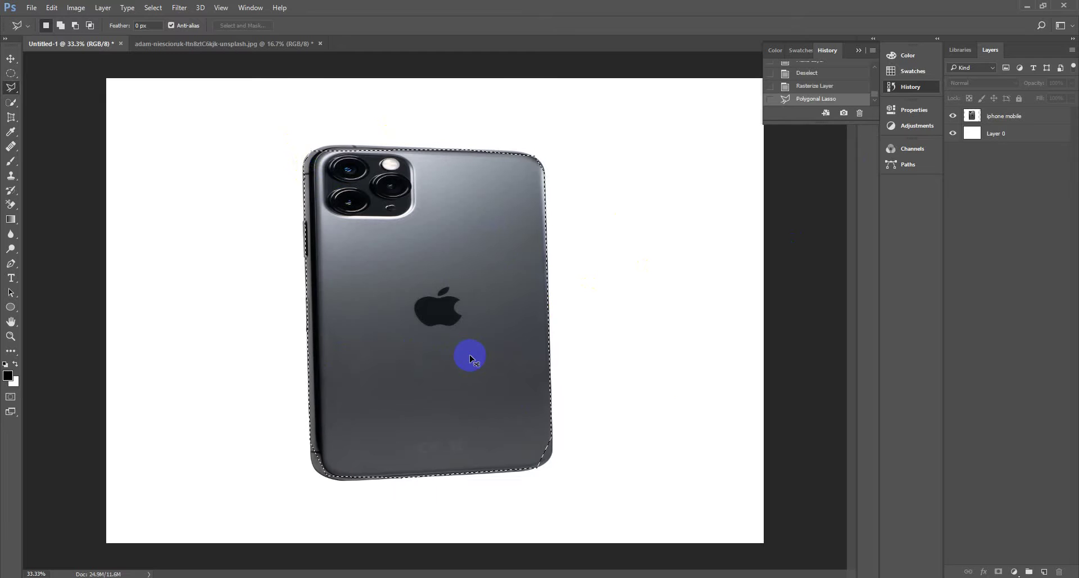
- Invert the phone selection and fill the surrounding area of the iphone mobile layer with the black foreground color
{"action": "key", "text": "ctrl+shift+i"}
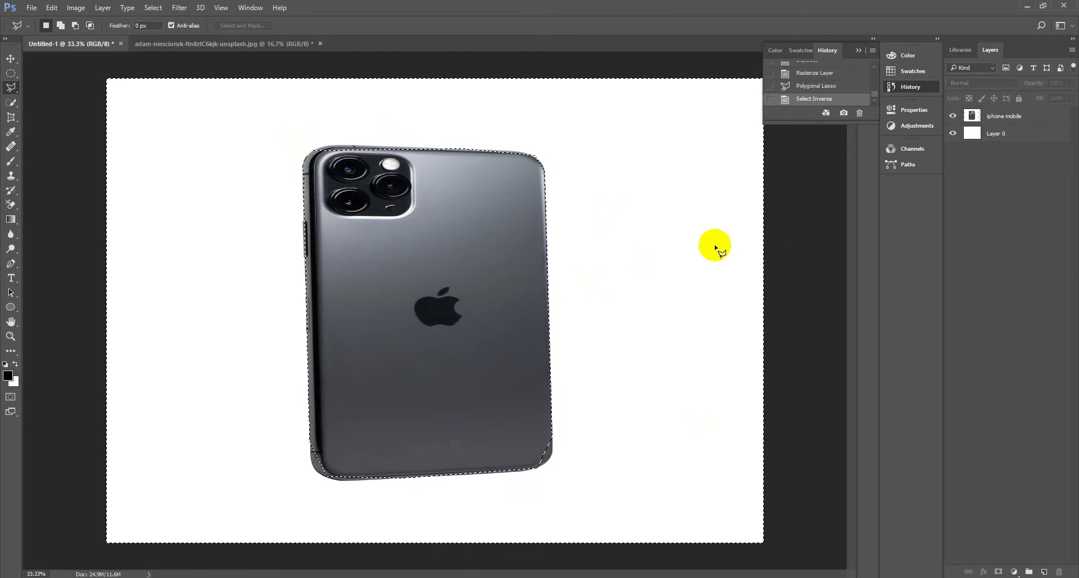
{"action": "left_click", "coordinate": [989, 116]}
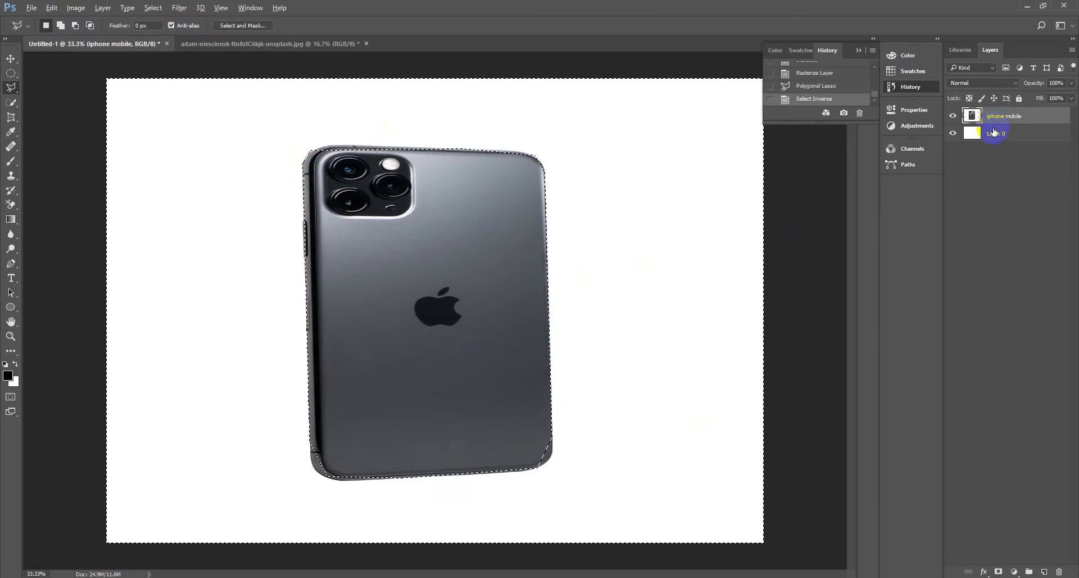
{"action": "key", "text": "alt+BackSpace"}
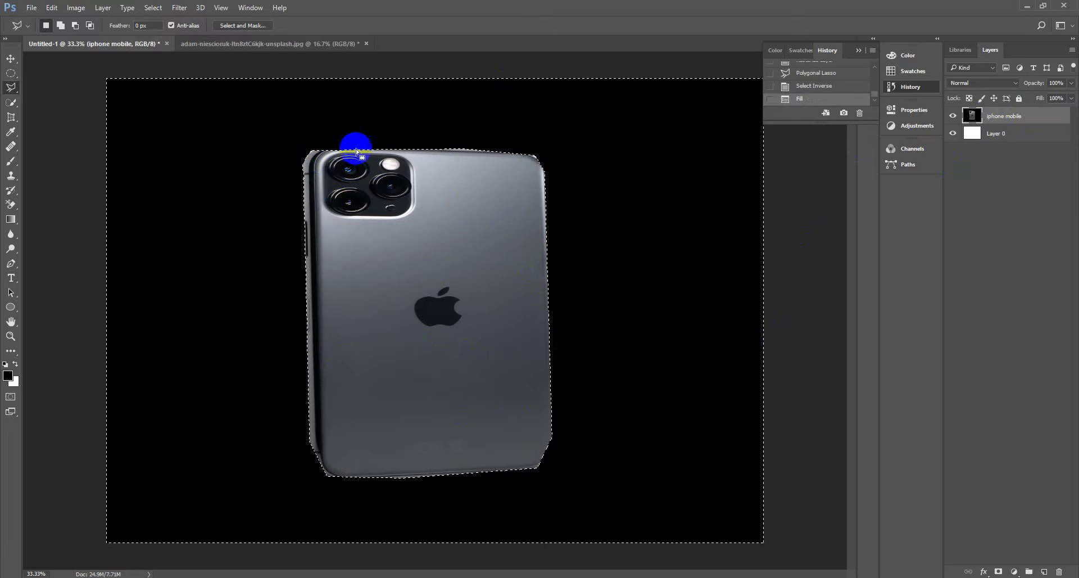
- Close the Untitled-1 document without saving its changes
{"action": "left_click", "coordinate": [166, 43]}
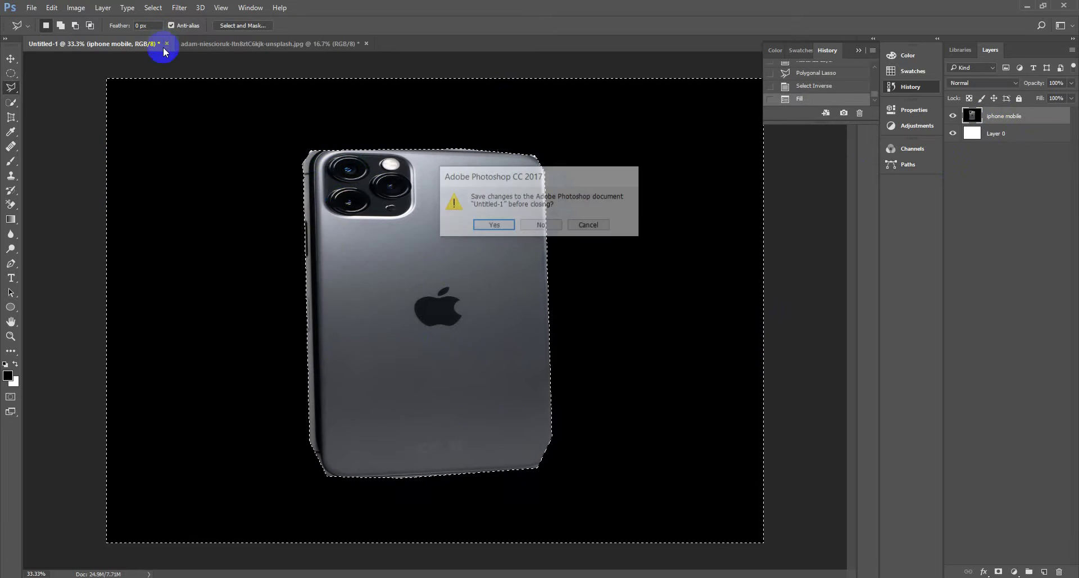
{"action": "left_click", "coordinate": [540, 224]}
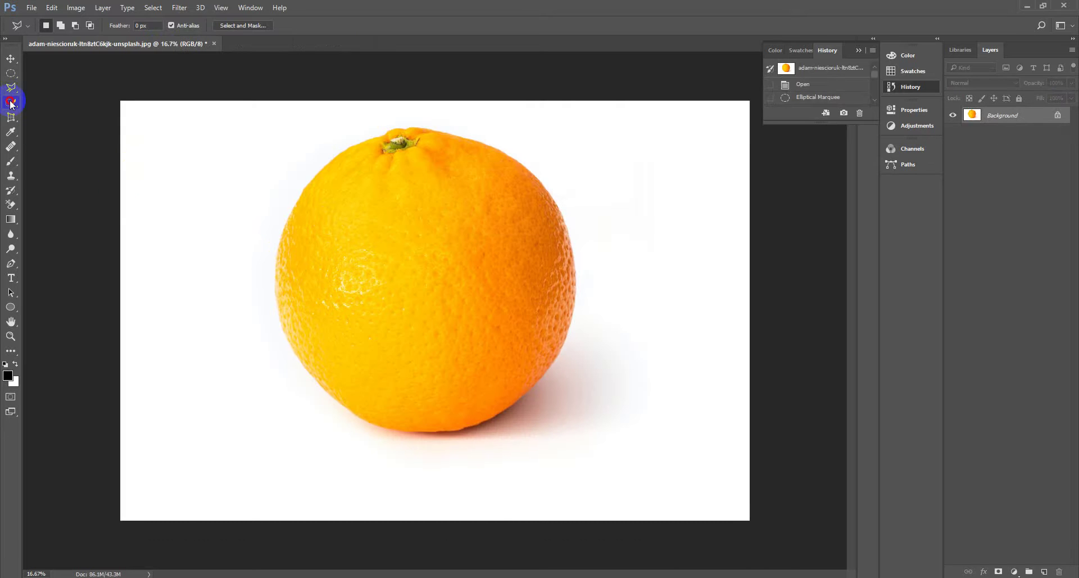
- Trace the orange's outline with the Magnetic Lasso Tool, starting beside the stem, and close it into a selection
{"action": "left_click_drag", "start_coordinate": [14, 88], "coordinate": [58, 113]}
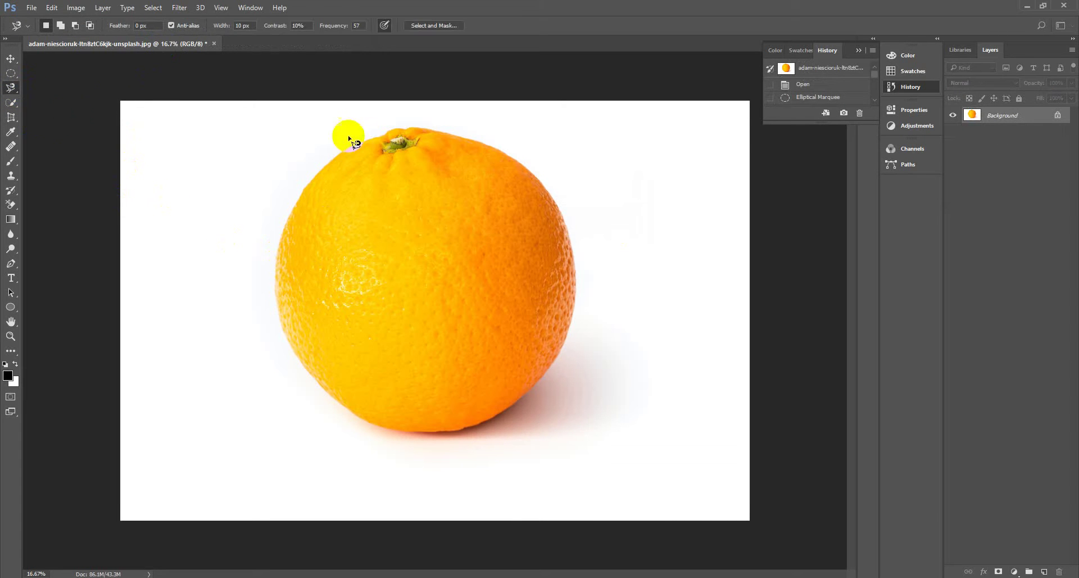
{"action": "left_click", "coordinate": [379, 136]}
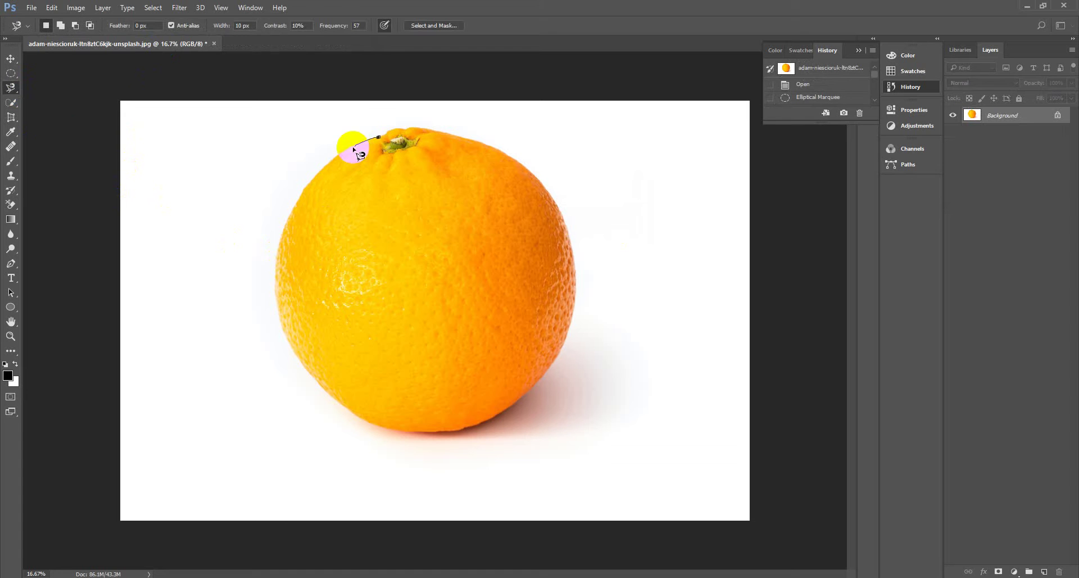
{"action": "mouse_move", "coordinate": [315, 179]}
{"action": "left_mouse_down"}
{"action": "mouse_move", "coordinate": [301, 186]}
{"action": "mouse_move", "coordinate": [278, 252]}
{"action": "mouse_move", "coordinate": [287, 344]}
{"action": "mouse_move", "coordinate": [334, 399]}
{"action": "mouse_move", "coordinate": [359, 403]}
{"action": "mouse_move", "coordinate": [358, 413]}
{"action": "mouse_move", "coordinate": [394, 434]}
{"action": "mouse_move", "coordinate": [483, 426]}
{"action": "mouse_move", "coordinate": [553, 361]}
{"action": "mouse_move", "coordinate": [574, 284]}
{"action": "mouse_move", "coordinate": [568, 236]}
{"action": "mouse_move", "coordinate": [539, 186]}
{"action": "mouse_move", "coordinate": [490, 148]}
{"action": "mouse_move", "coordinate": [432, 132]}
{"action": "mouse_move", "coordinate": [382, 137]}
{"action": "left_mouse_up"}
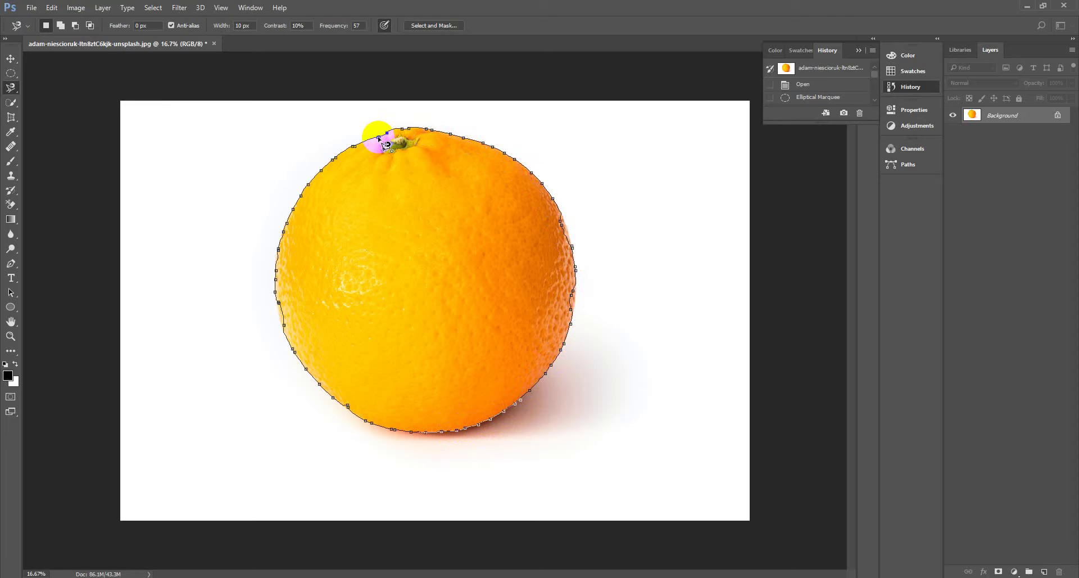
{"action": "left_click", "coordinate": [378, 139]}
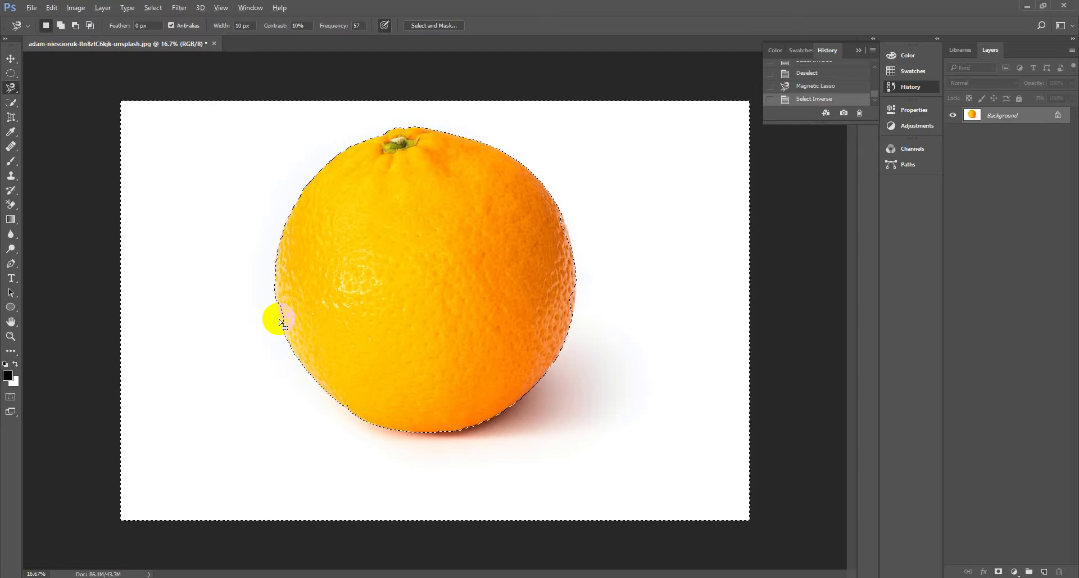
- Fill the inverted selection around the orange with the black foreground color, keeping the Fill state active in the history
{"action": "key", "text": "alt+BackSpace"}
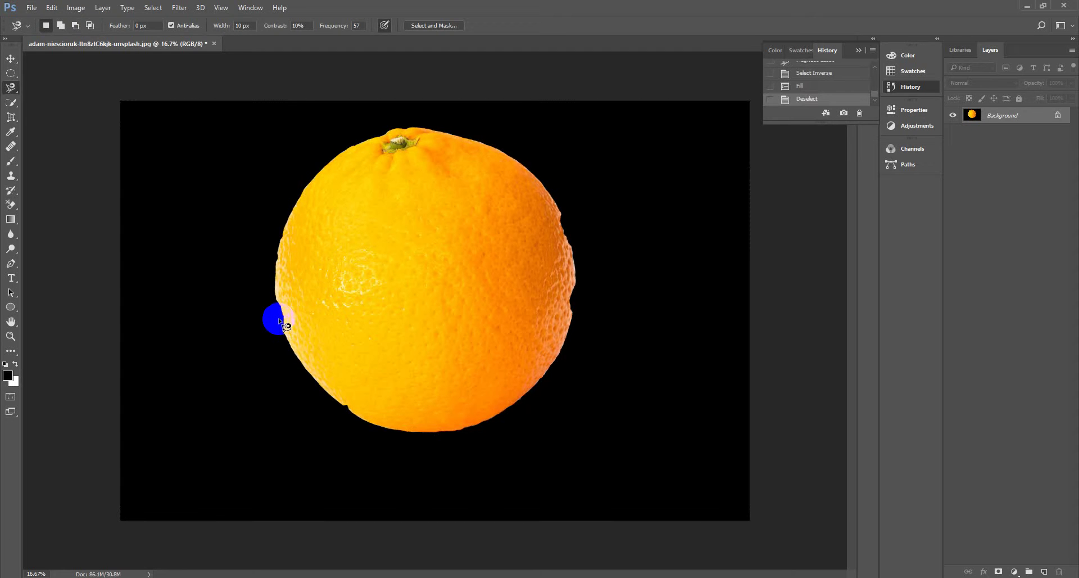
{"action": "left_click", "coordinate": [810, 87]}
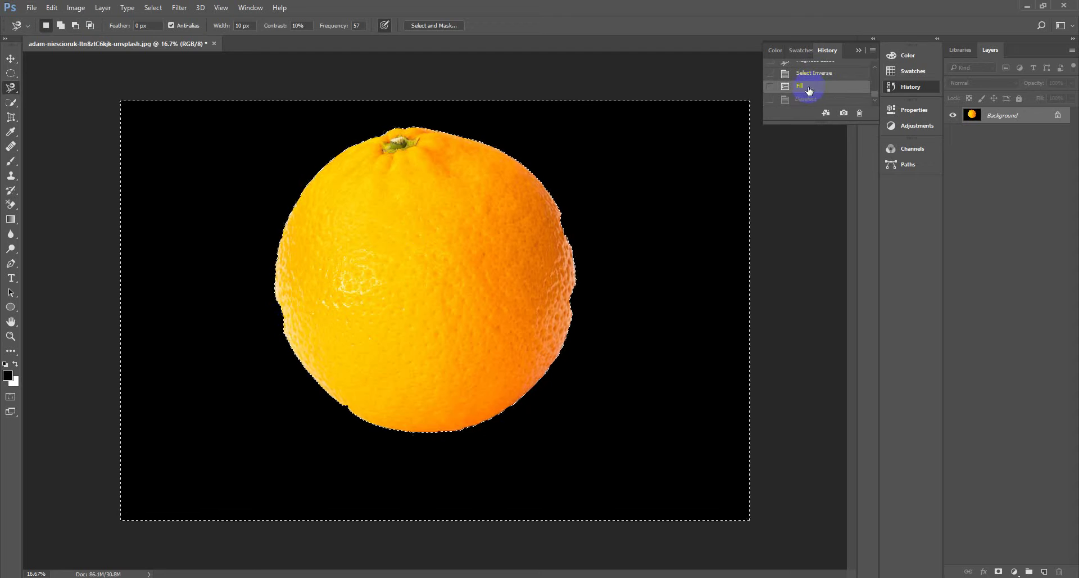
- Revert the history to the Select Inverse state to remove the black fill, and clear the selection around the orange
{"action": "right_click", "coordinate": [7, 90]}
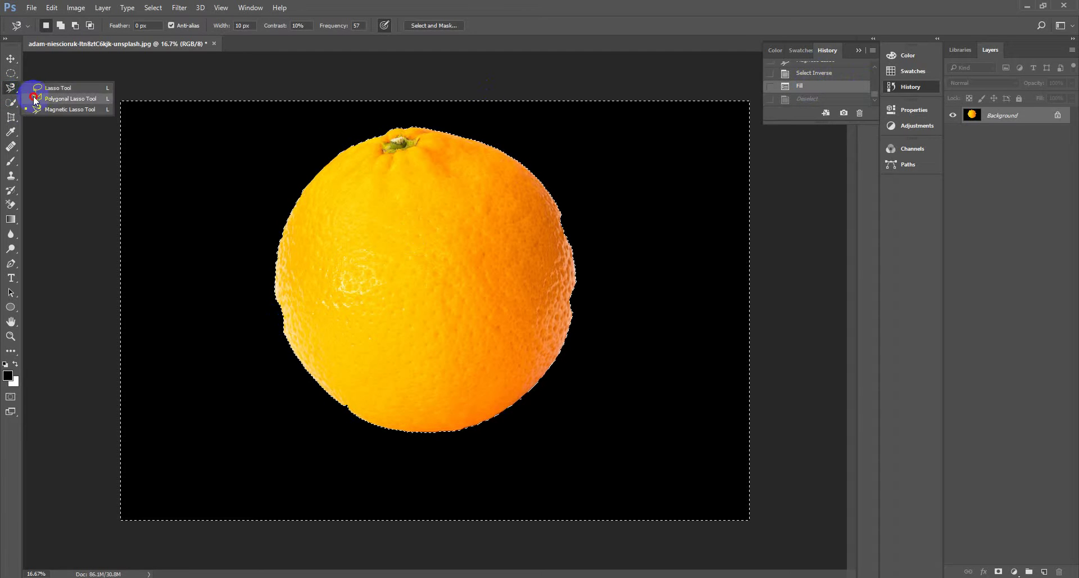
{"action": "left_click", "coordinate": [48, 109]}
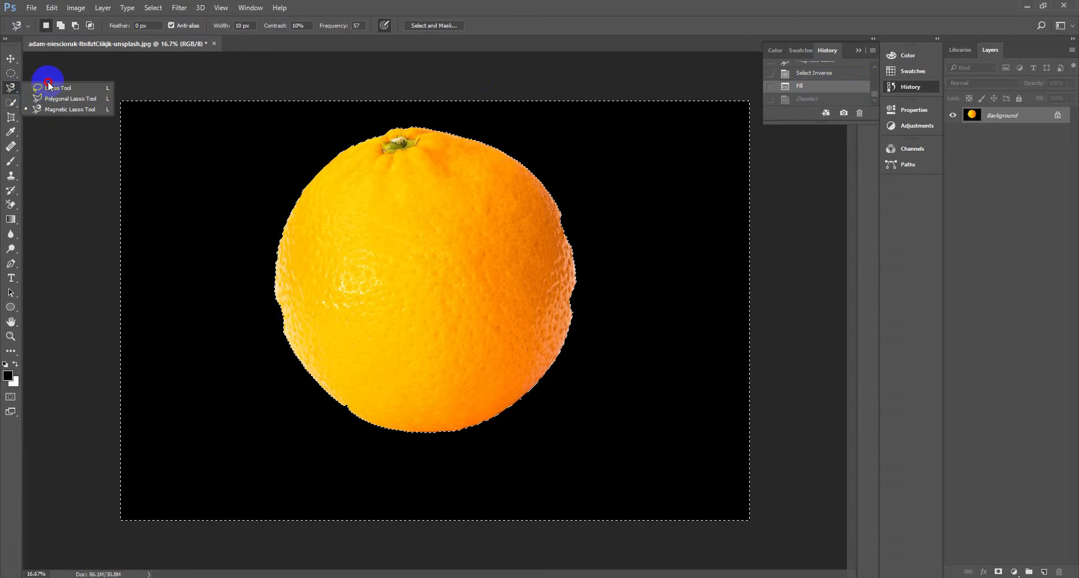
{"action": "left_click", "coordinate": [904, 86]}
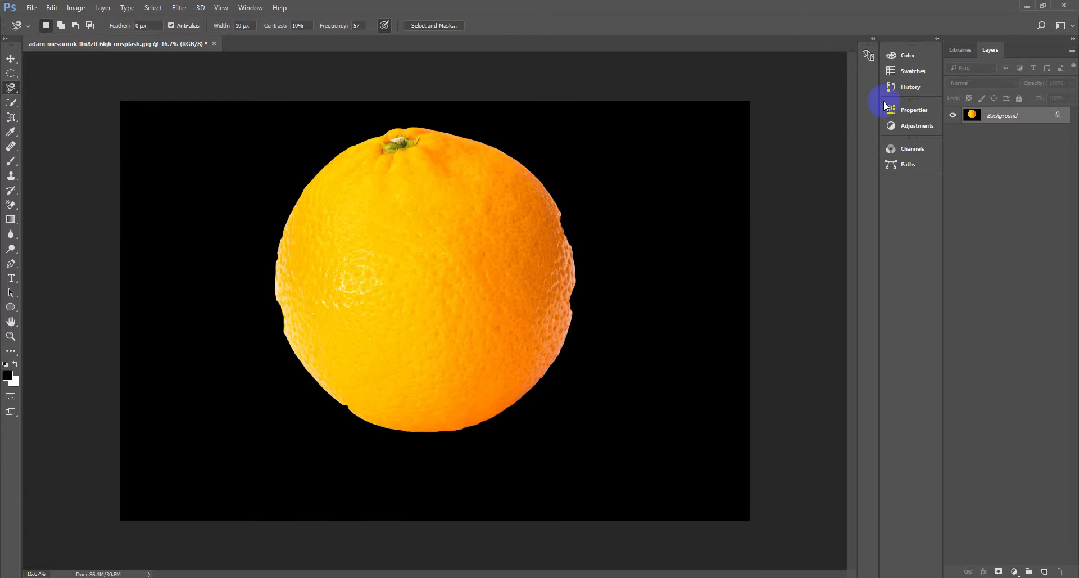
{"action": "left_click", "coordinate": [896, 85]}
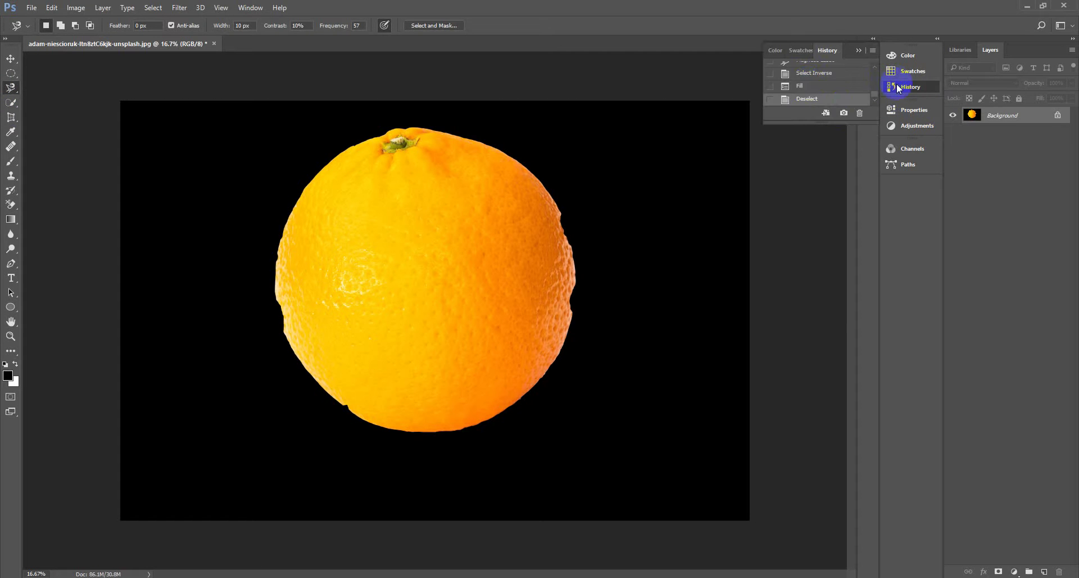
{"action": "left_click", "coordinate": [818, 74]}
{"action": "key", "text": "ctrl+d"}
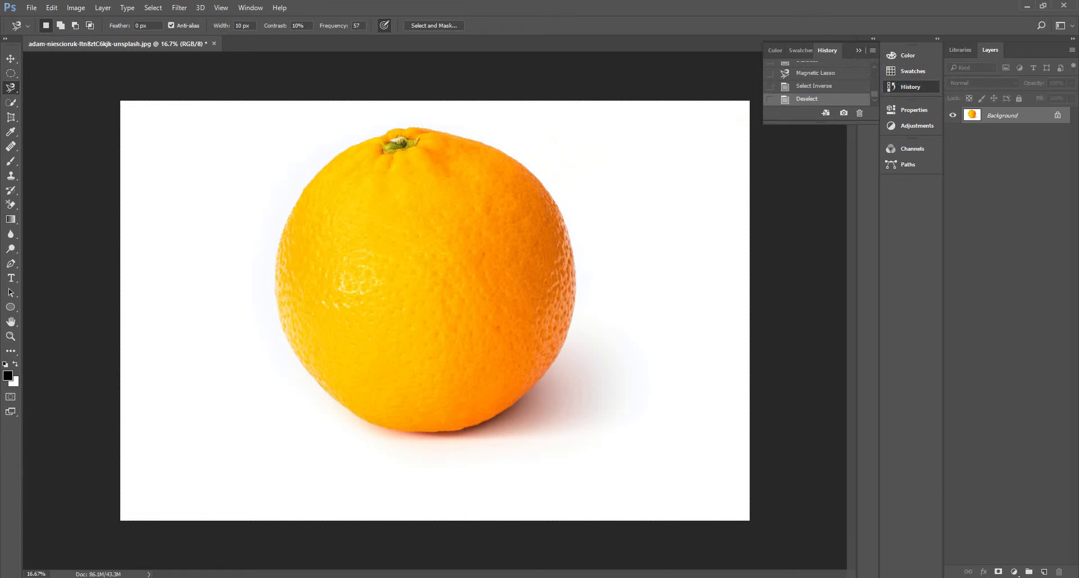
- Switch to the Google Meet call, mute the microphone, and return to Photoshop
{"action": "key", "text": "alt+Tab"}
{"action": "left_click", "coordinate": [123, 25]}
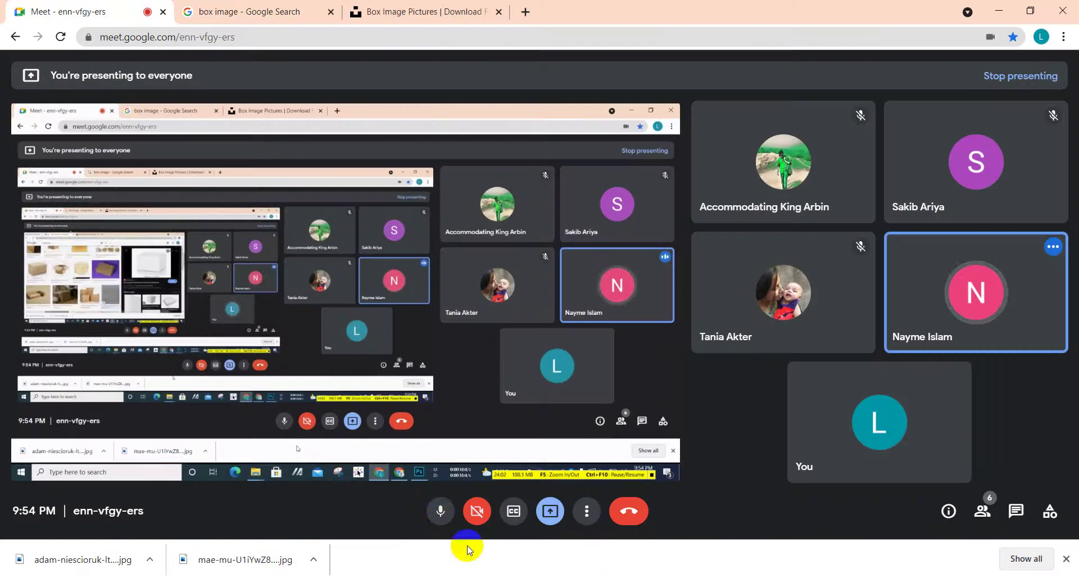
{"action": "left_click", "coordinate": [440, 511]}
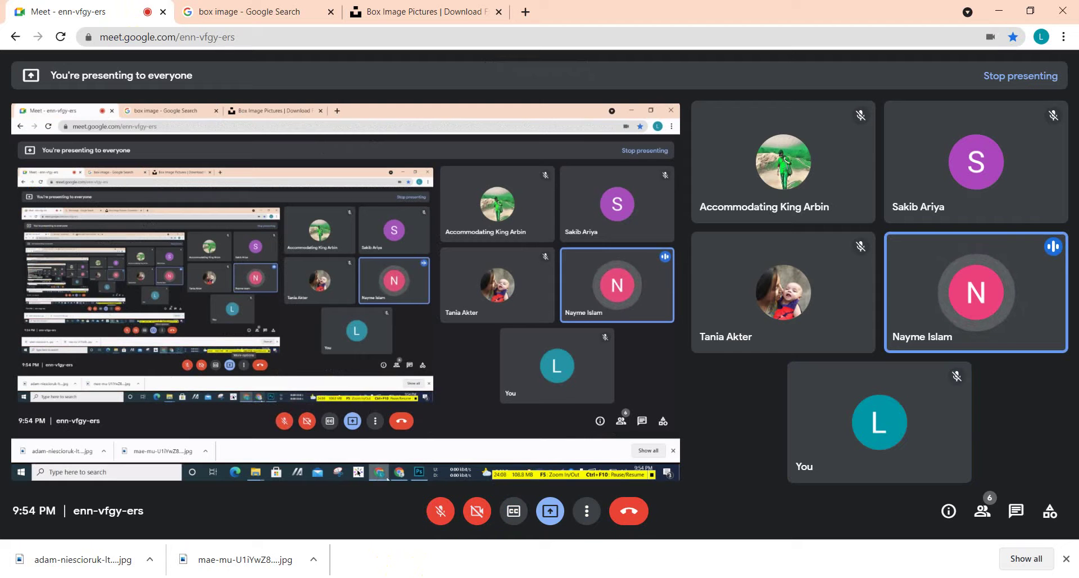
{"action": "left_click", "coordinate": [657, 577]}
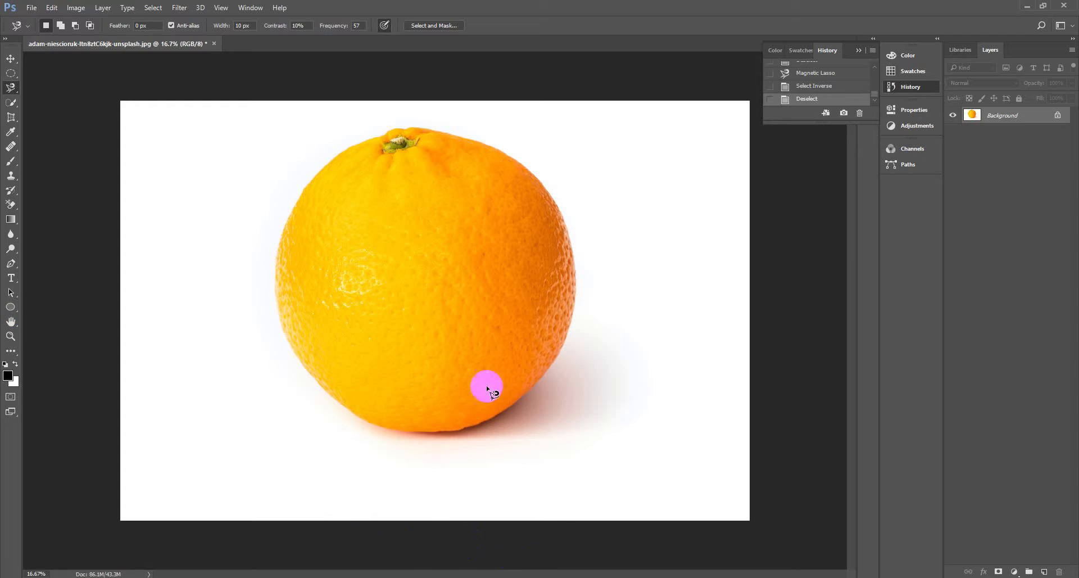
- Unmute the microphone in the Google Meet call and minimize the browser to bring back Photoshop
{"action": "left_click", "coordinate": [593, 577]}
{"action": "left_click", "coordinate": [433, 513]}
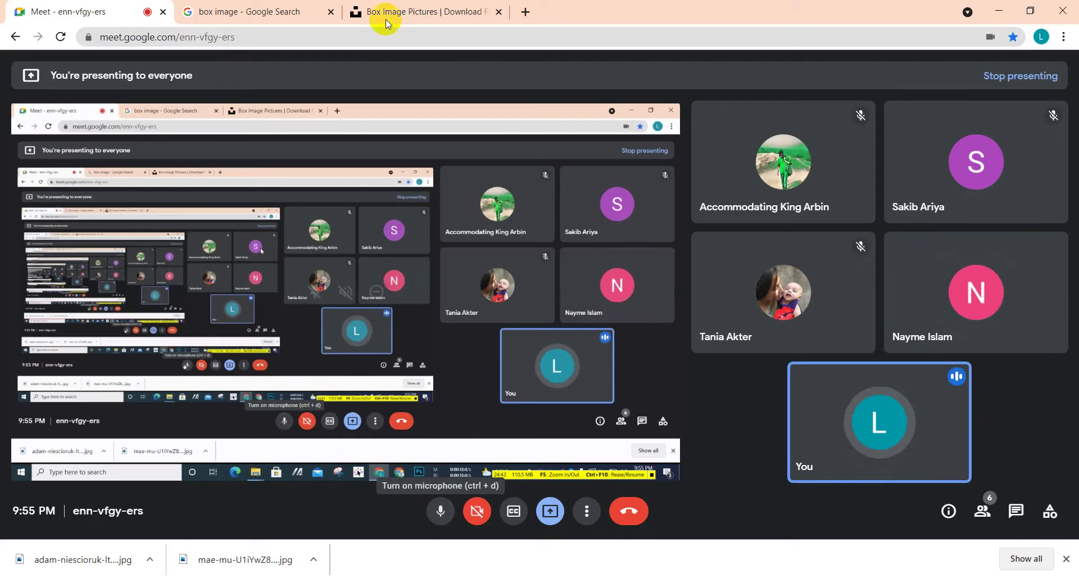
{"action": "left_click", "coordinate": [990, 9]}
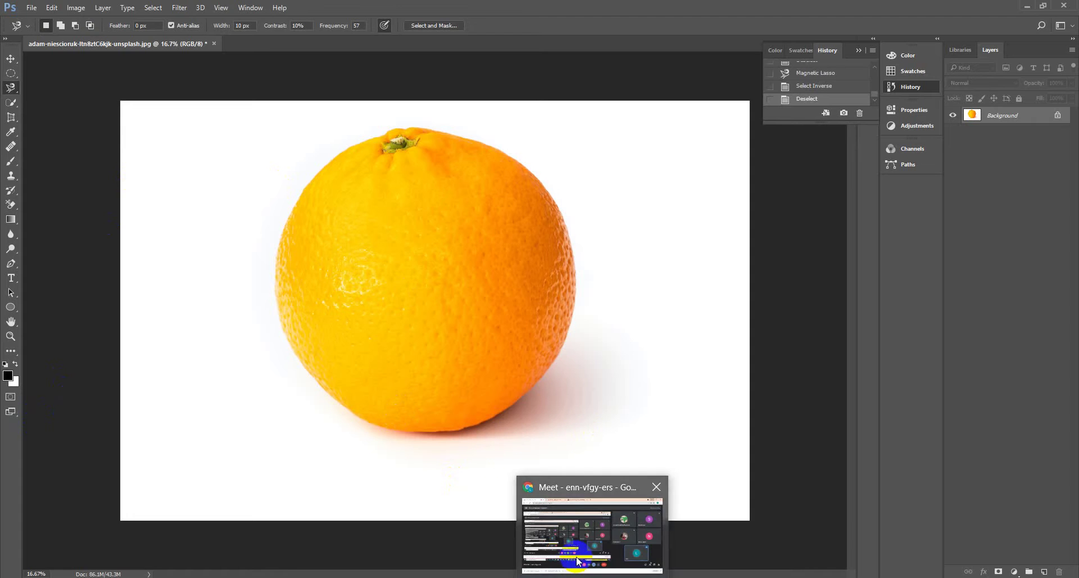
- Turn the microphone off and back on in the Google Meet call, and go back to the orange image in Photoshop
{"action": "left_click", "coordinate": [577, 542]}
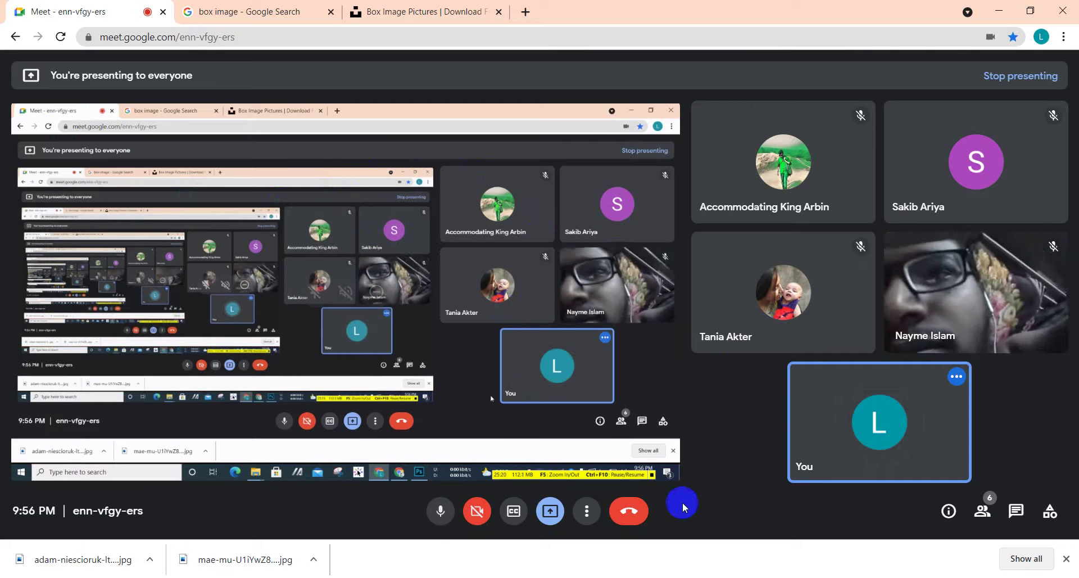
{"action": "left_click", "coordinate": [439, 512]}
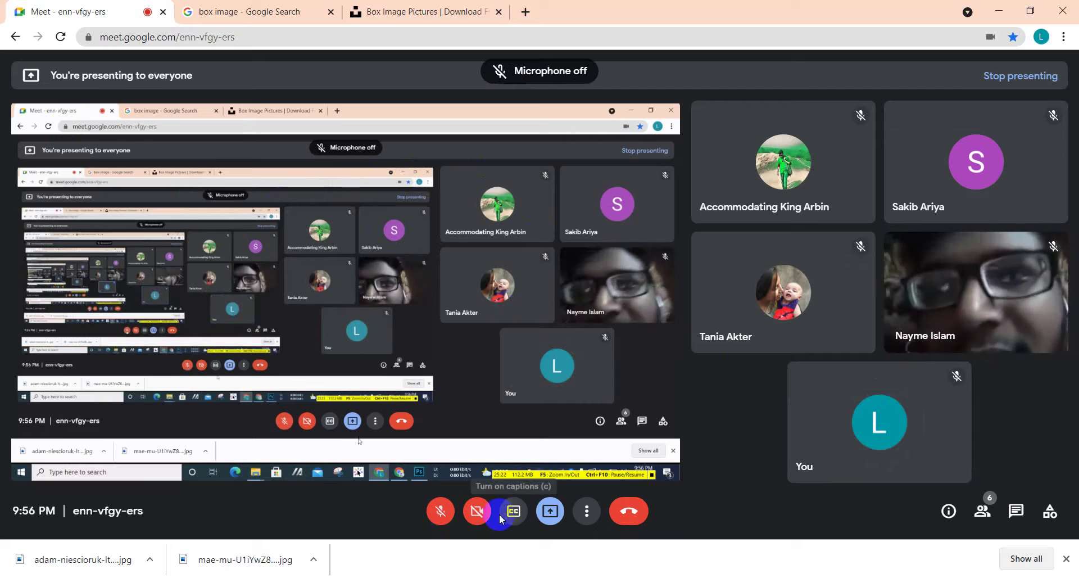
{"action": "left_click", "coordinate": [439, 511]}
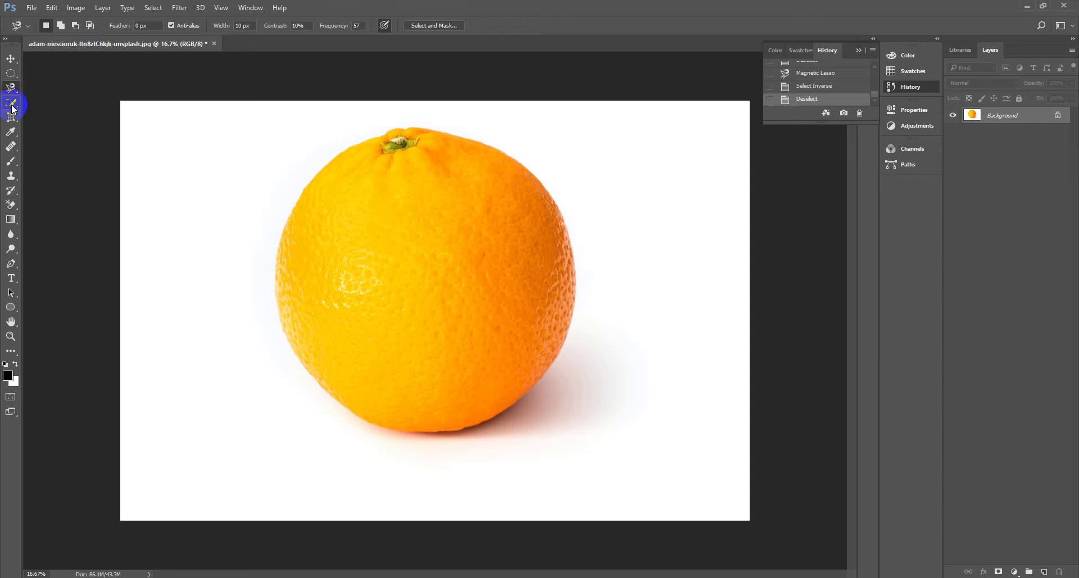
- Activate the Quick Selection tool
{"action": "left_click", "coordinate": [11, 103]}
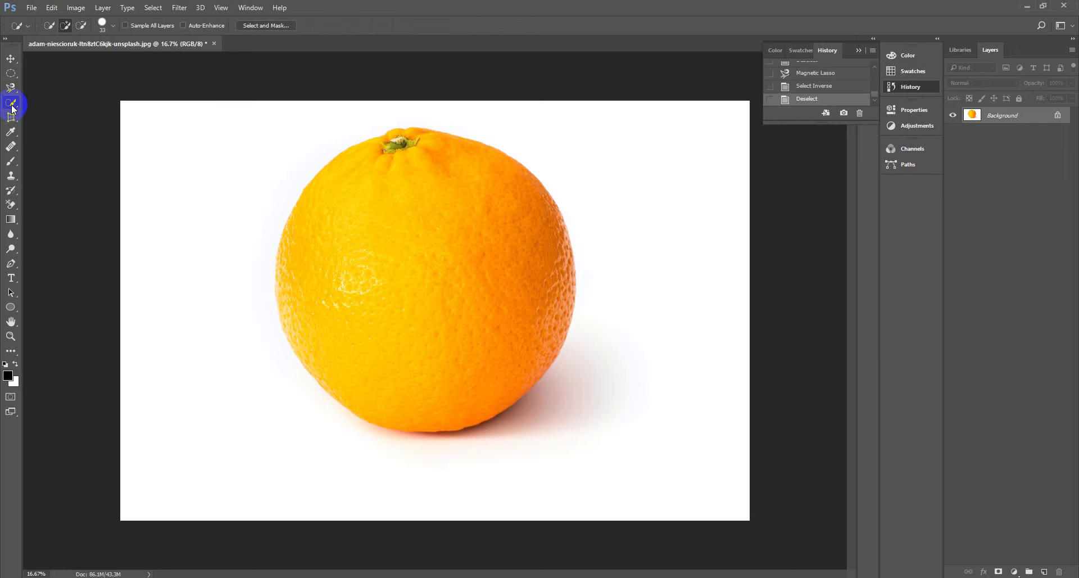
{"action": "right_click", "coordinate": [11, 104]}
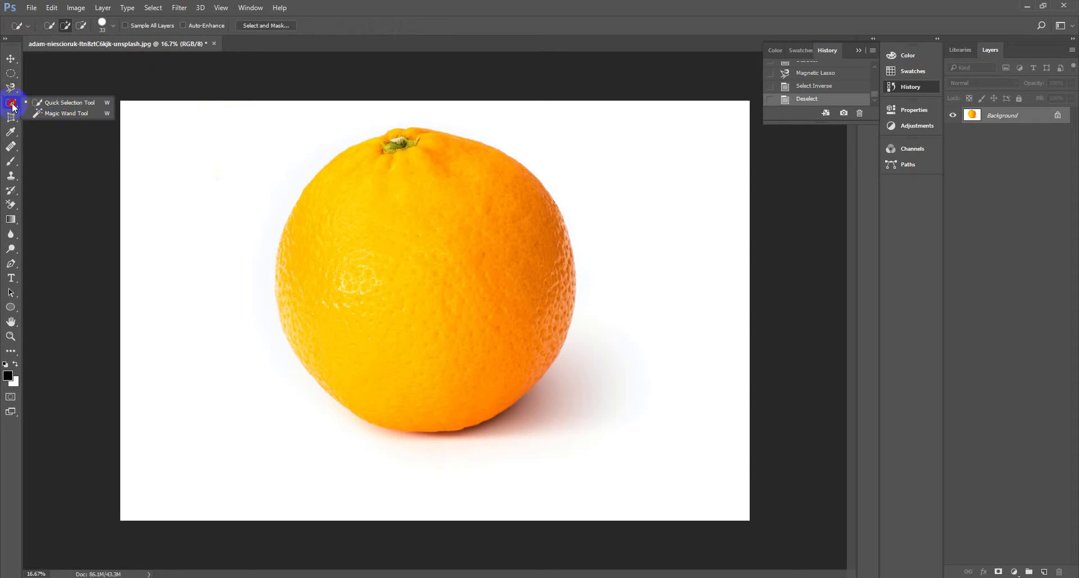
{"action": "left_click", "coordinate": [62, 101]}
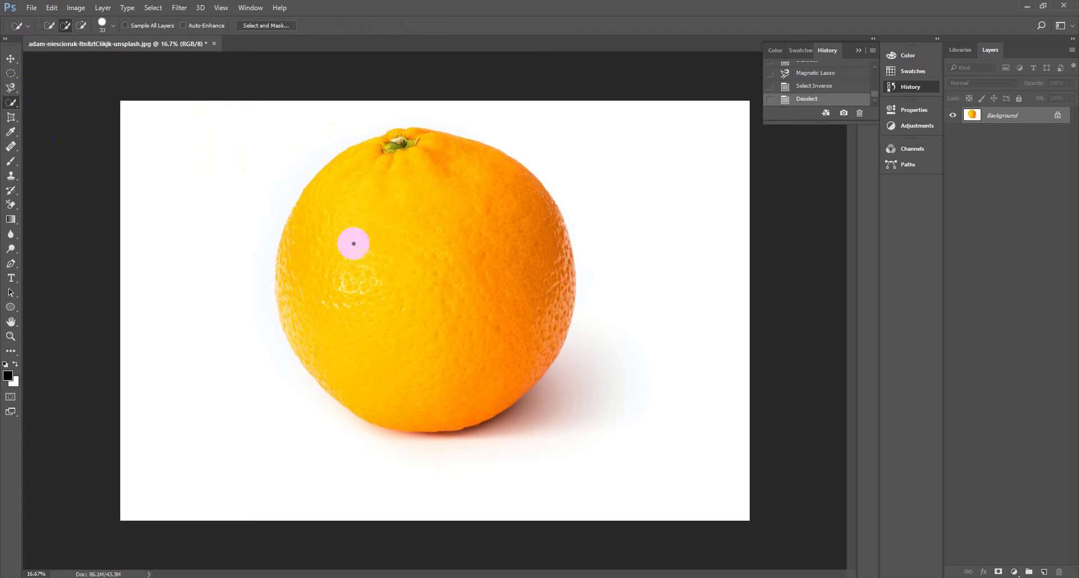
{"action": "mouse_move", "coordinate": [353, 243]}
{"action": "left_mouse_down"}
{"action": "mouse_move", "coordinate": [324, 305]}
{"action": "mouse_move", "coordinate": [281, 267]}
{"action": "mouse_move", "coordinate": [349, 175]}
{"action": "mouse_move", "coordinate": [355, 157]}
{"action": "mouse_move", "coordinate": [326, 154]}
{"action": "left_mouse_up"}
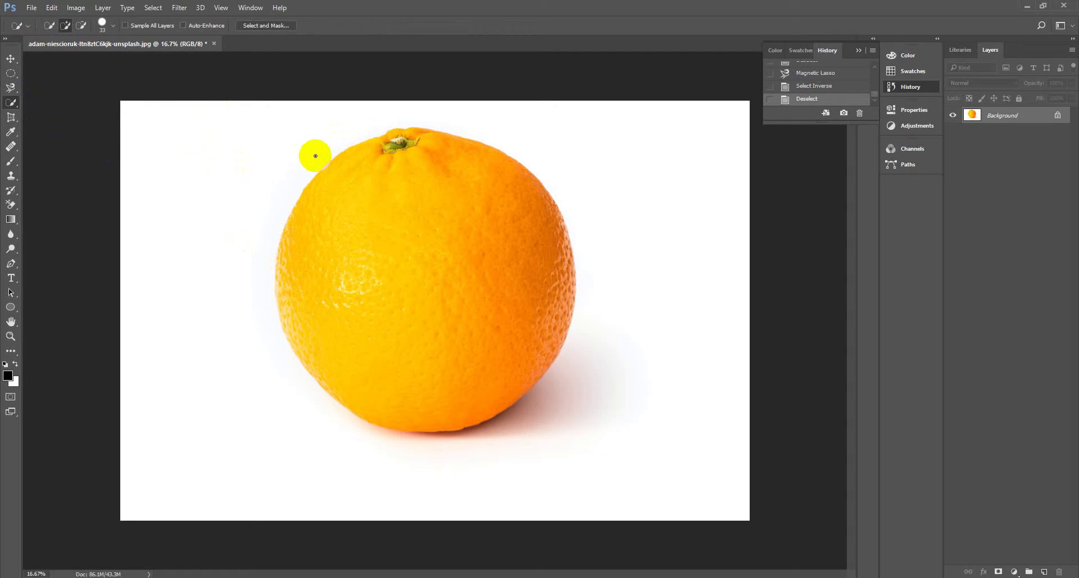
- Switch to the Magic Wand tool and select the white background around the orange
{"action": "left_click", "coordinate": [11, 104]}
{"action": "left_click", "coordinate": [42, 112]}
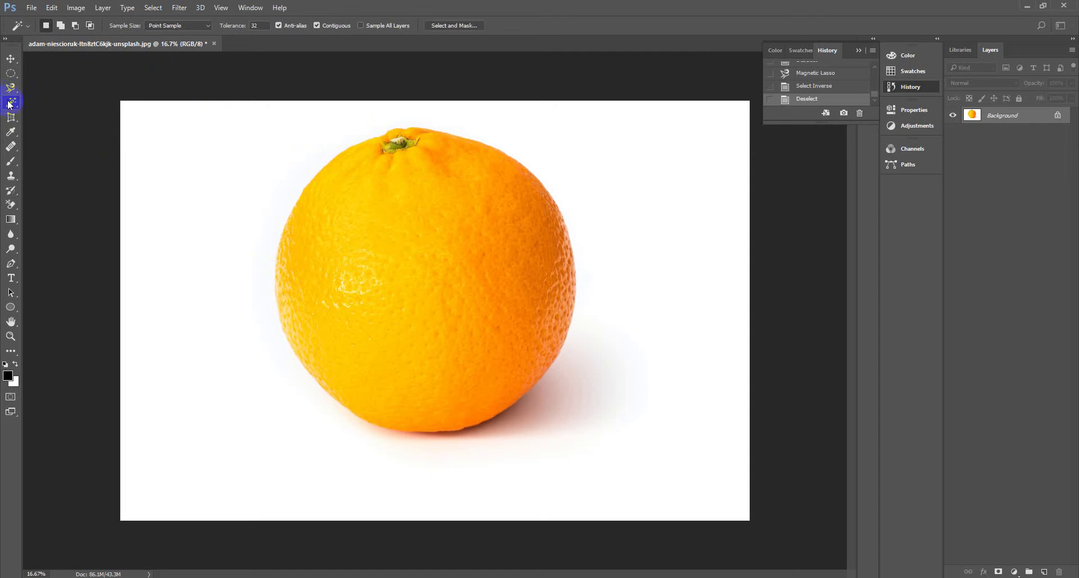
{"action": "left_click", "coordinate": [11, 104]}
{"action": "left_click", "coordinate": [70, 102]}
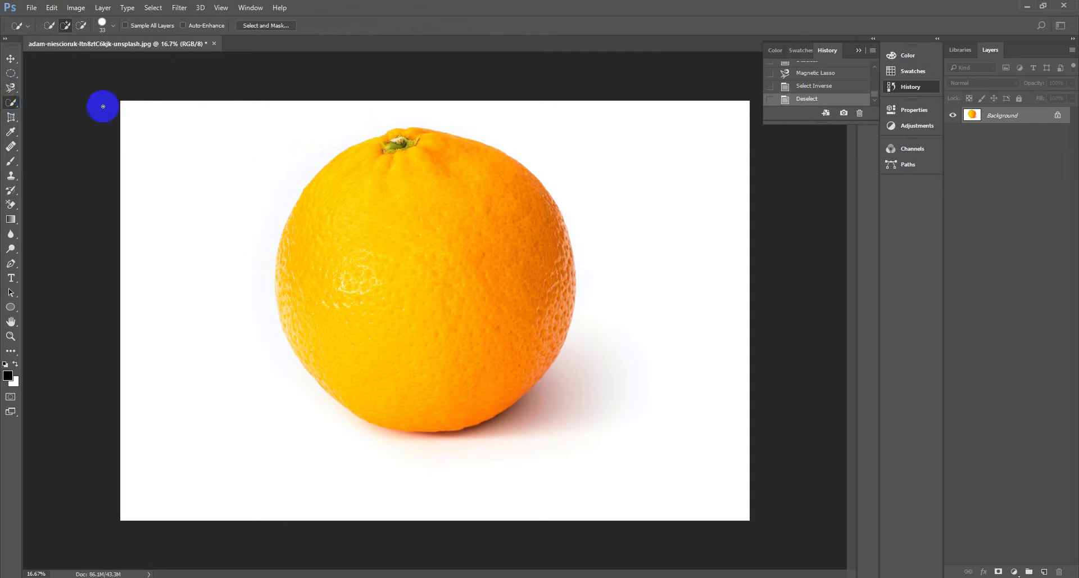
{"action": "left_click", "coordinate": [16, 104]}
{"action": "left_click", "coordinate": [66, 113]}
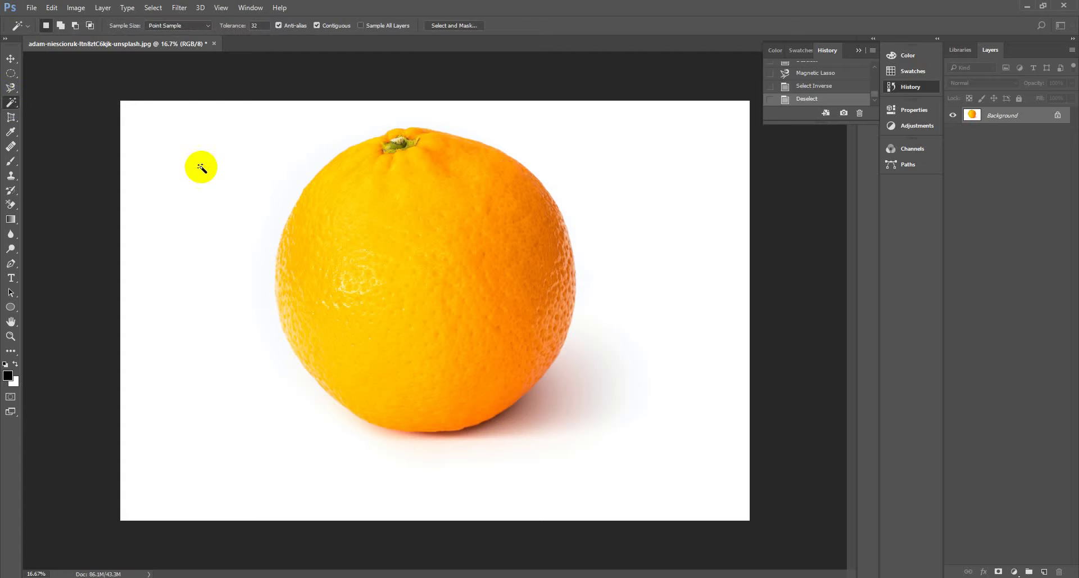
{"action": "left_click", "coordinate": [240, 167]}
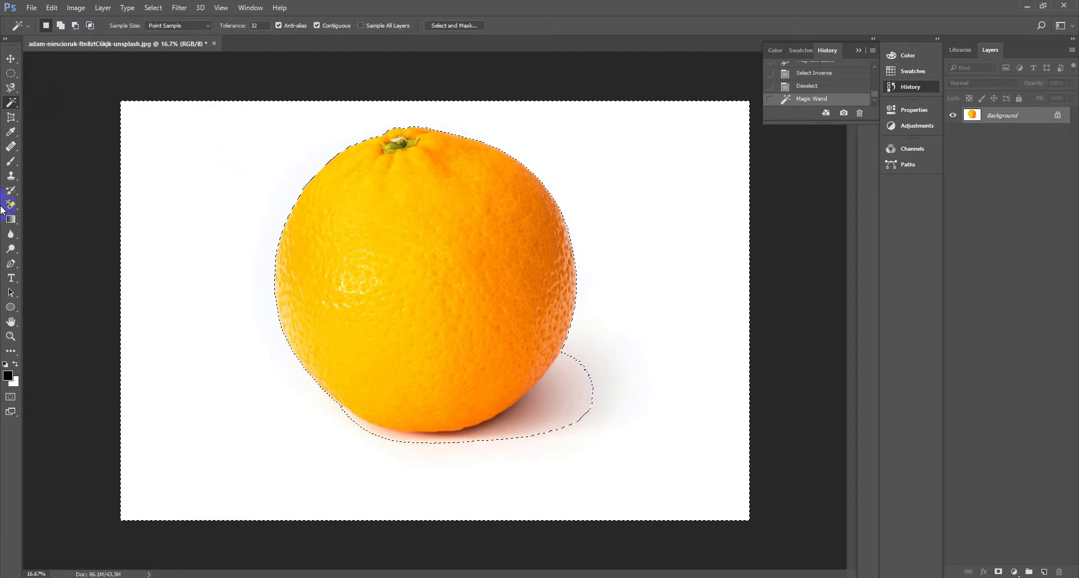
- Return to the Quick Selection tool, clearing the background selection and a small trial selection beside the orange
{"action": "left_click_drag", "start_coordinate": [11, 98], "coordinate": [62, 102]}
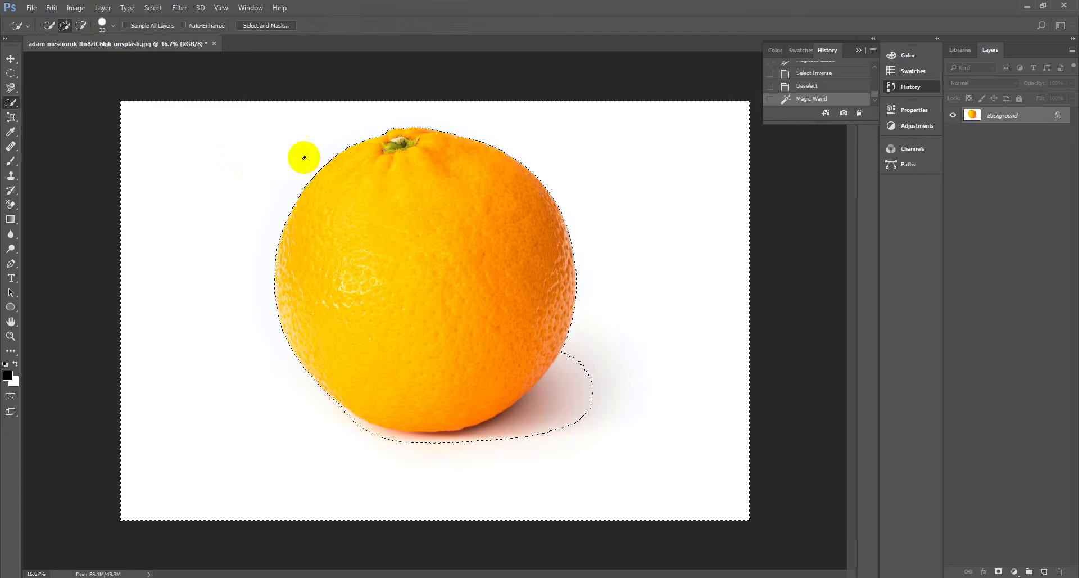
{"action": "key", "text": "ctrl+d"}
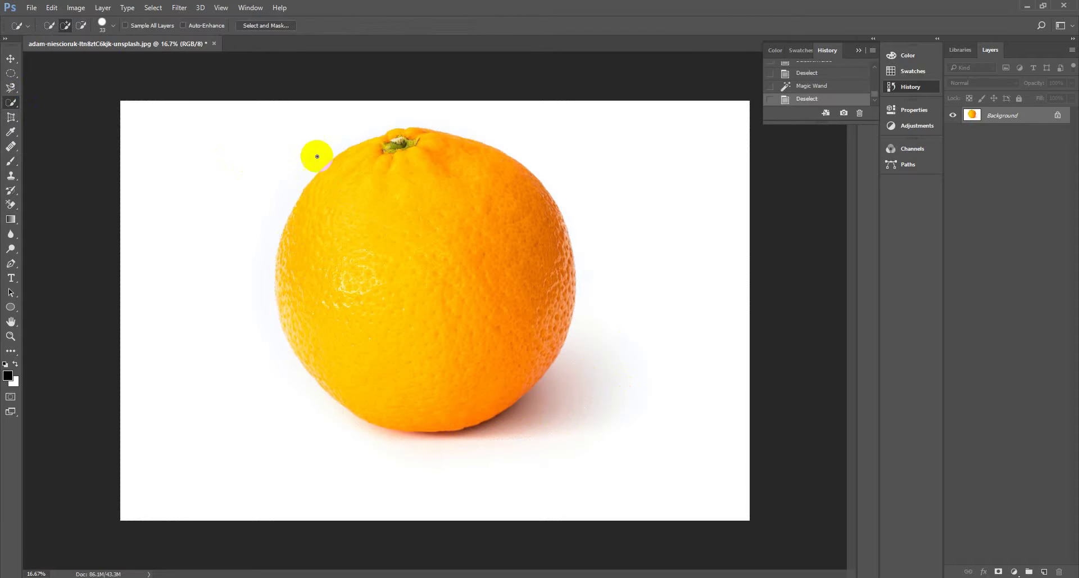
{"action": "left_click", "coordinate": [314, 142]}
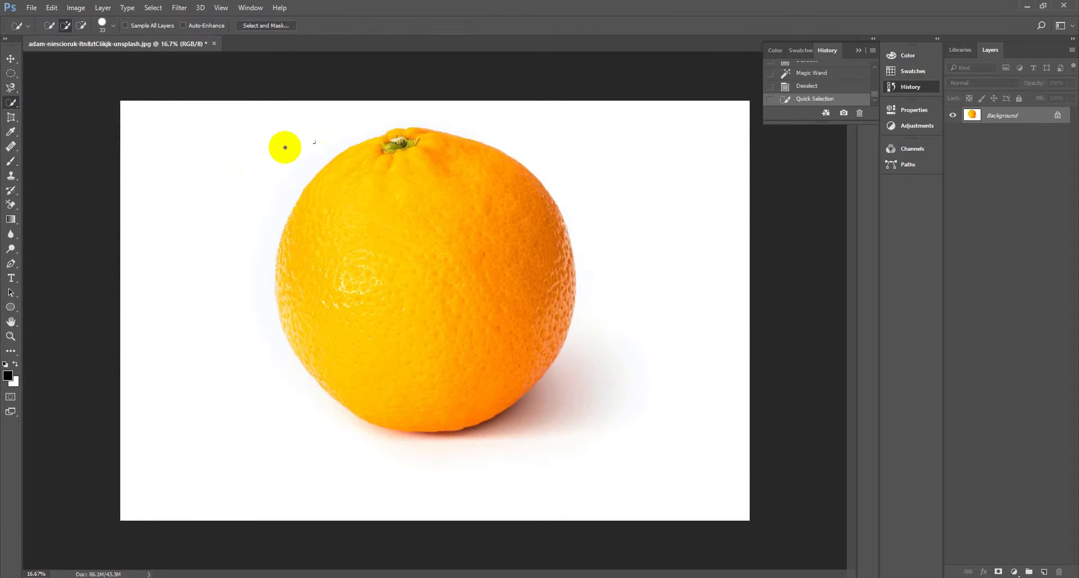
{"action": "key", "text": "ctrl+d"}
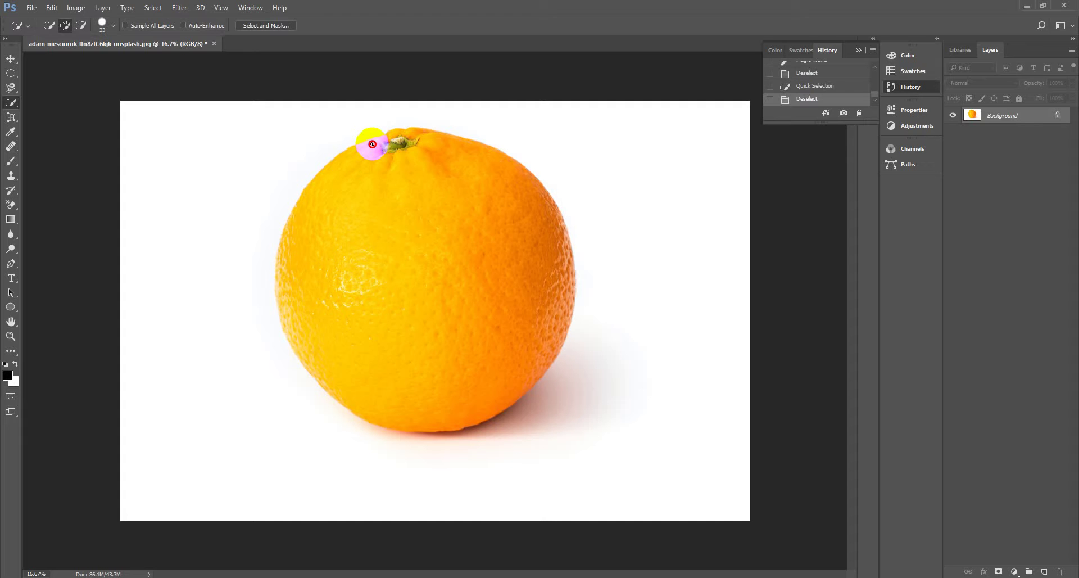
- Brush over the orange with the Quick Selection tool to select the whole fruit without its shadow
{"action": "mouse_move", "coordinate": [372, 144]}
{"action": "left_mouse_down"}
{"action": "mouse_move", "coordinate": [331, 214]}
{"action": "mouse_move", "coordinate": [322, 280]}
{"action": "mouse_move", "coordinate": [344, 340]}
{"action": "mouse_move", "coordinate": [450, 357]}
{"action": "mouse_move", "coordinate": [520, 318]}
{"action": "mouse_move", "coordinate": [527, 283]}
{"action": "mouse_move", "coordinate": [506, 236]}
{"action": "mouse_move", "coordinate": [471, 210]}
{"action": "mouse_move", "coordinate": [397, 197]}
{"action": "left_mouse_up"}
{"action": "left_click_drag", "start_coordinate": [368, 151], "coordinate": [389, 137]}
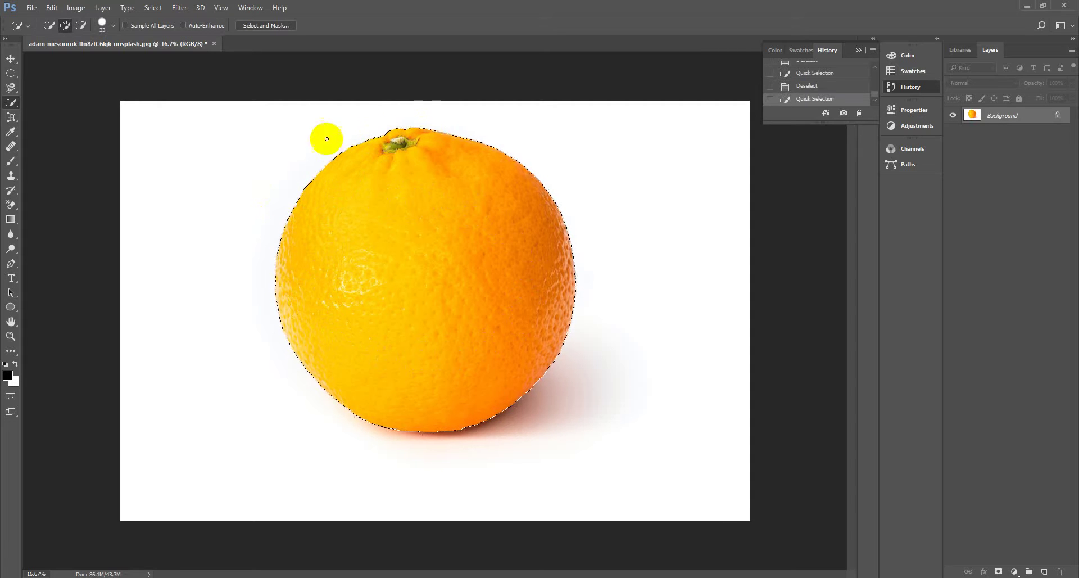
{"action": "left_click", "coordinate": [419, 393]}
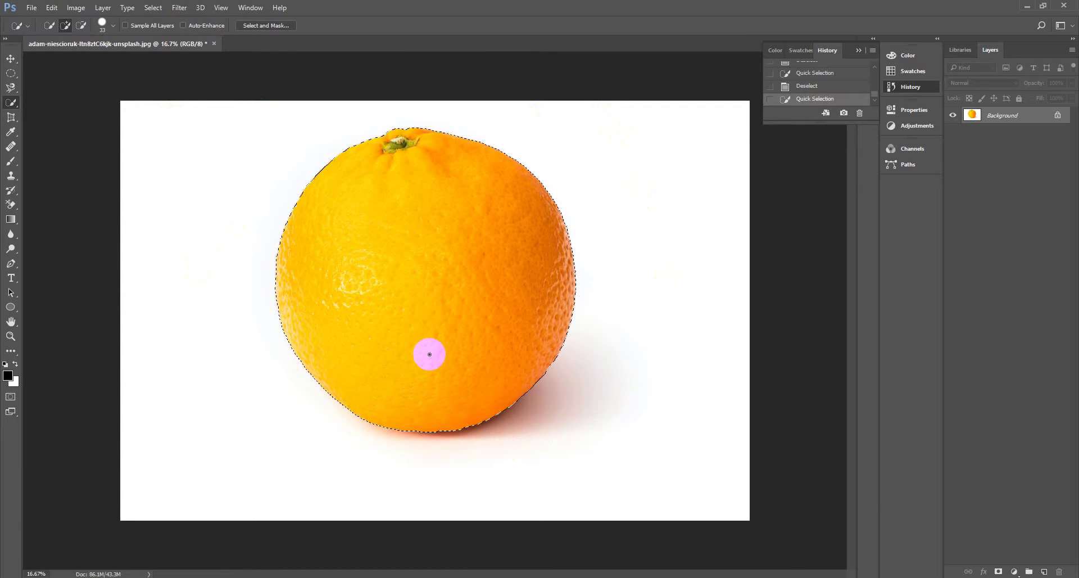
- Invert the selection and fill the area around the orange with black, clearing the selection to check the cut-out edge
{"action": "key", "text": "ctrl+shift+i"}
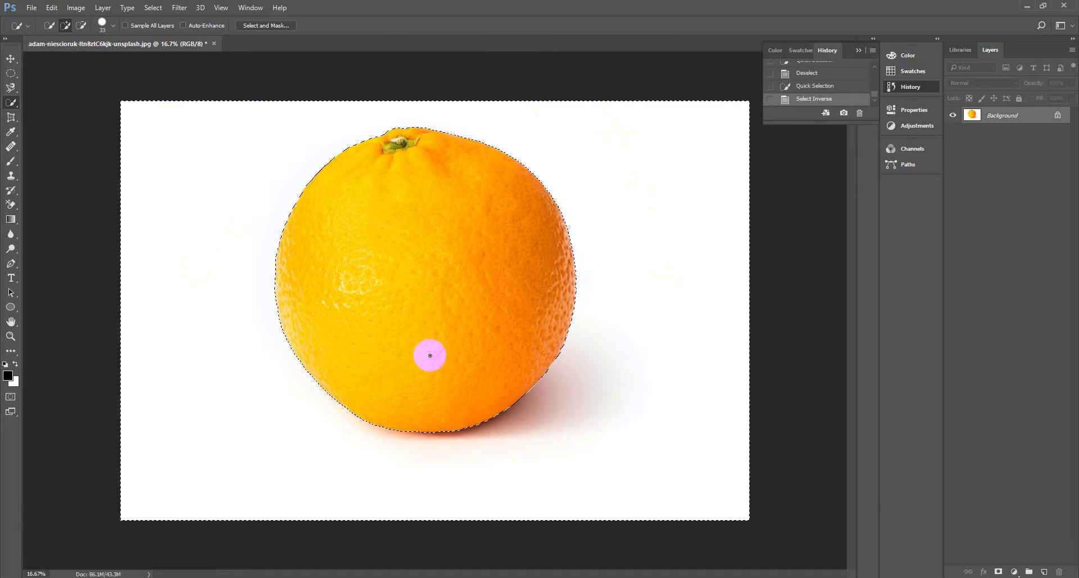
{"action": "key", "text": "alt+BackSpace"}
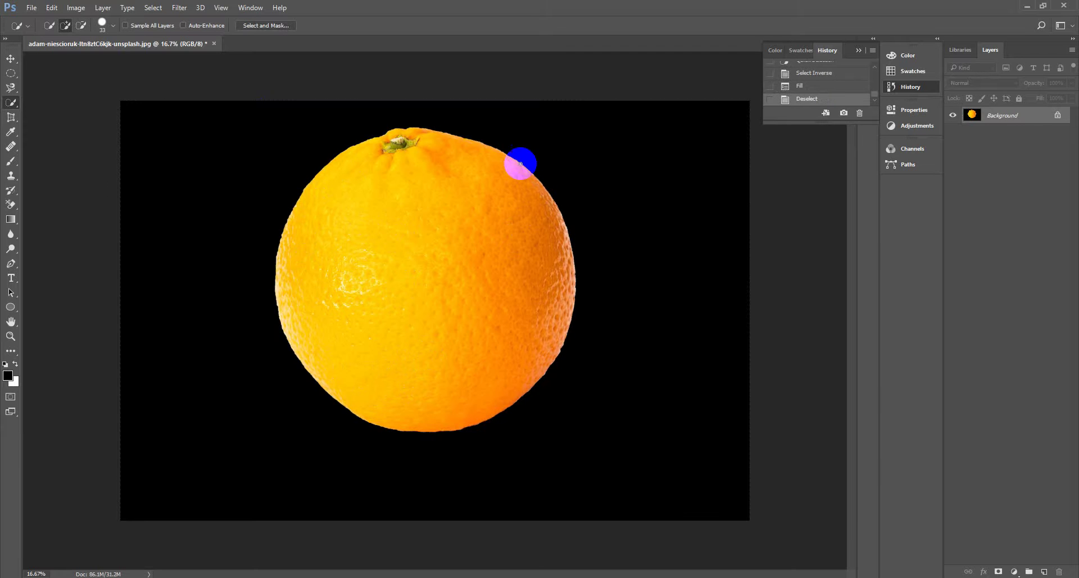
{"action": "left_click", "coordinate": [291, 226]}
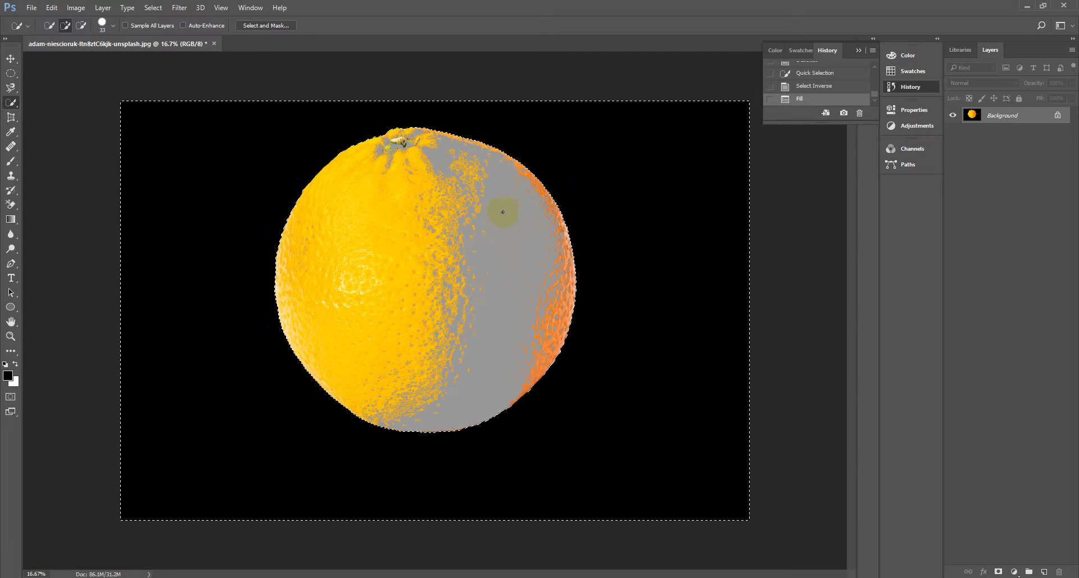
{"action": "left_click_drag", "start_coordinate": [523, 409], "coordinate": [528, 411]}
- Revert the history to the Select Inverse state to remove the black background, and clear the selection
{"action": "left_click", "coordinate": [833, 87]}
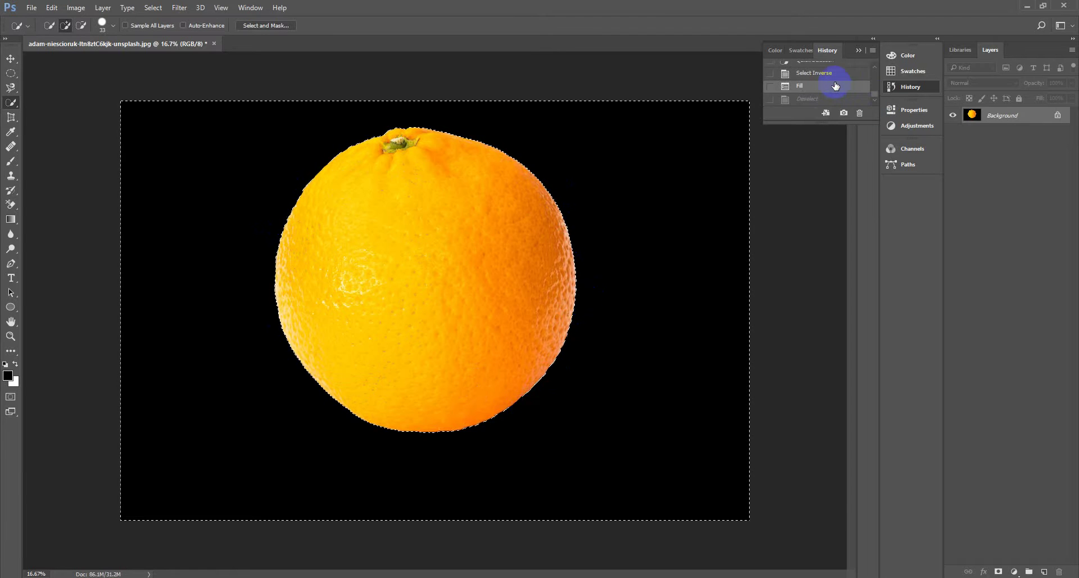
{"action": "left_click", "coordinate": [830, 73]}
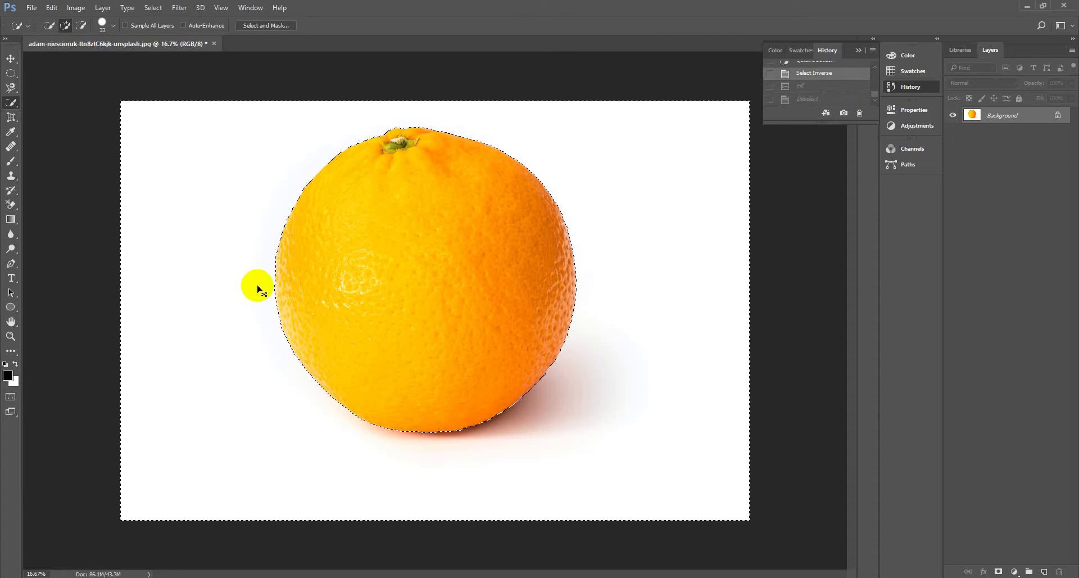
{"action": "key", "text": "ctrl+d"}
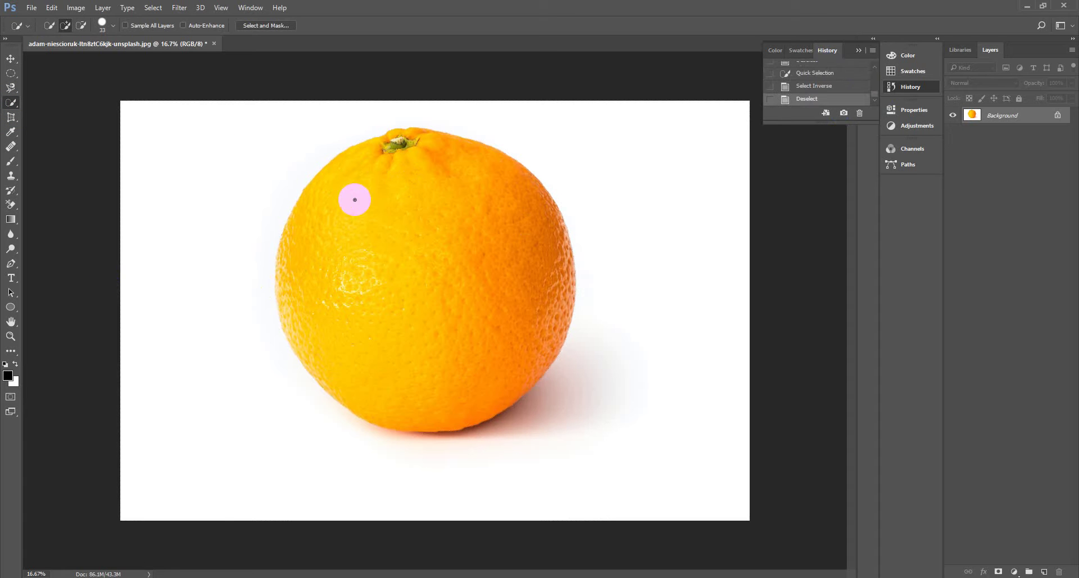
- Select the orange with the Quick Selection tool, including part of the shadow at its lower right
{"action": "mouse_move", "coordinate": [347, 161]}
{"action": "left_mouse_down"}
{"action": "mouse_move", "coordinate": [329, 251]}
{"action": "mouse_move", "coordinate": [411, 347]}
{"action": "mouse_move", "coordinate": [437, 366]}
{"action": "mouse_move", "coordinate": [541, 382]}
{"action": "left_mouse_up"}
{"action": "left_click_drag", "start_coordinate": [507, 447], "coordinate": [544, 405]}
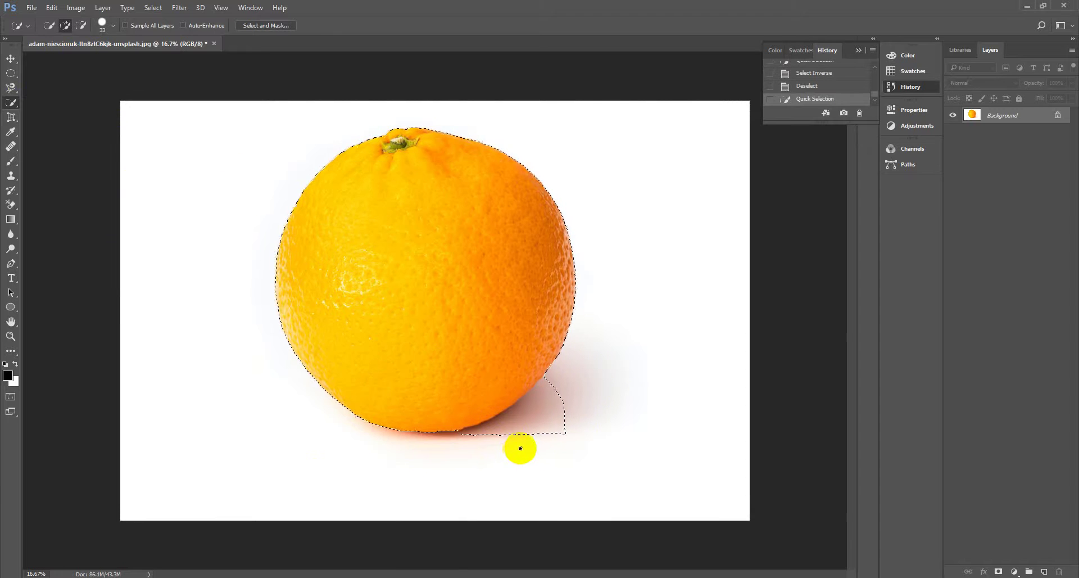
- Subtract the shadow area at the orange's lower right from the selection with the Quick Selection tool
{"action": "key", "text": "alt"}
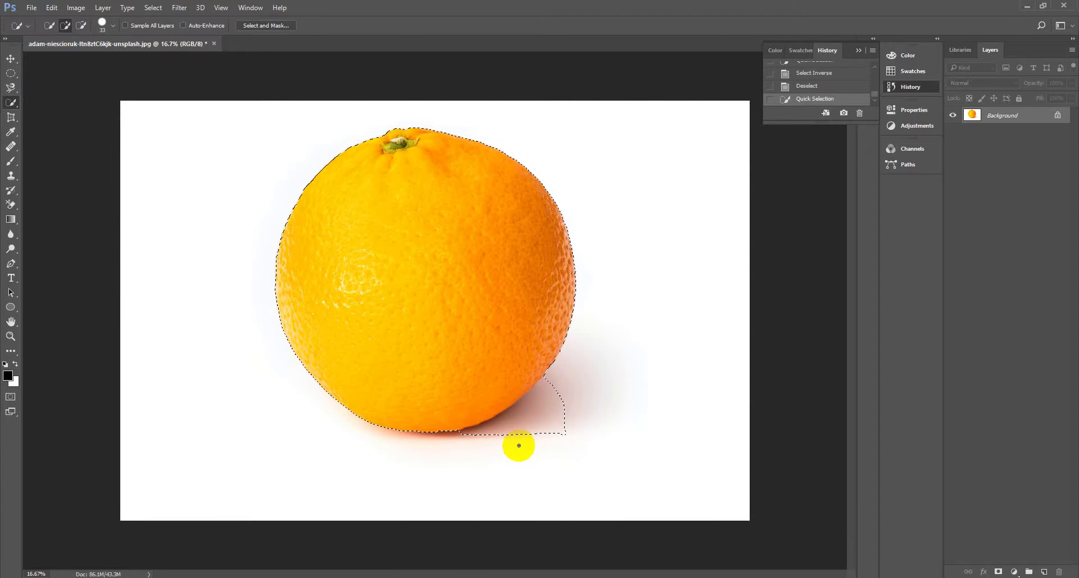
{"action": "key", "text": "alt"}
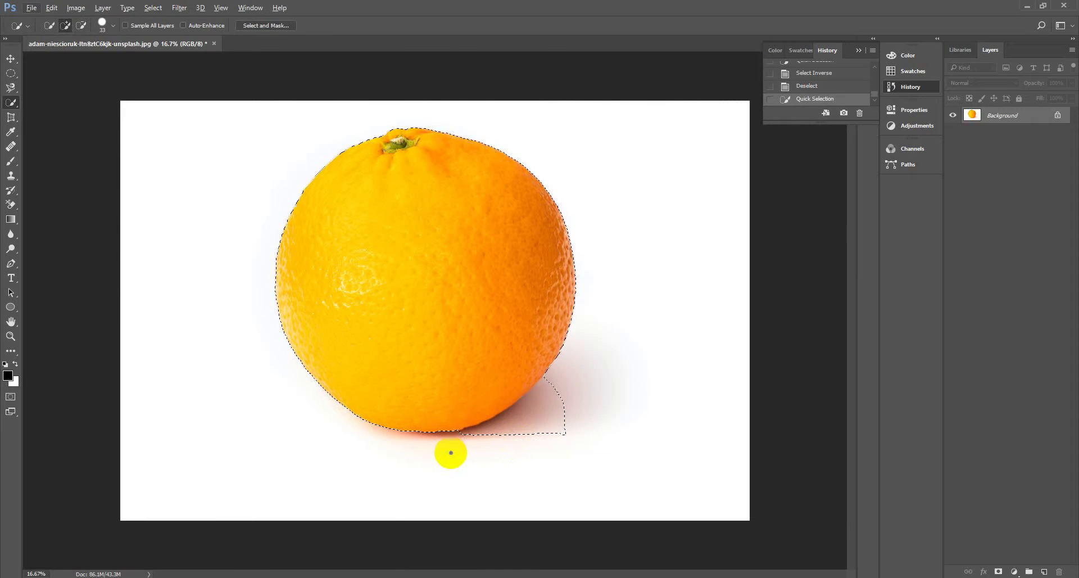
{"action": "key", "text": "alt"}
{"action": "key", "text": "alt"}
{"action": "key", "text": "alt"}
{"action": "key", "text": "alt"}
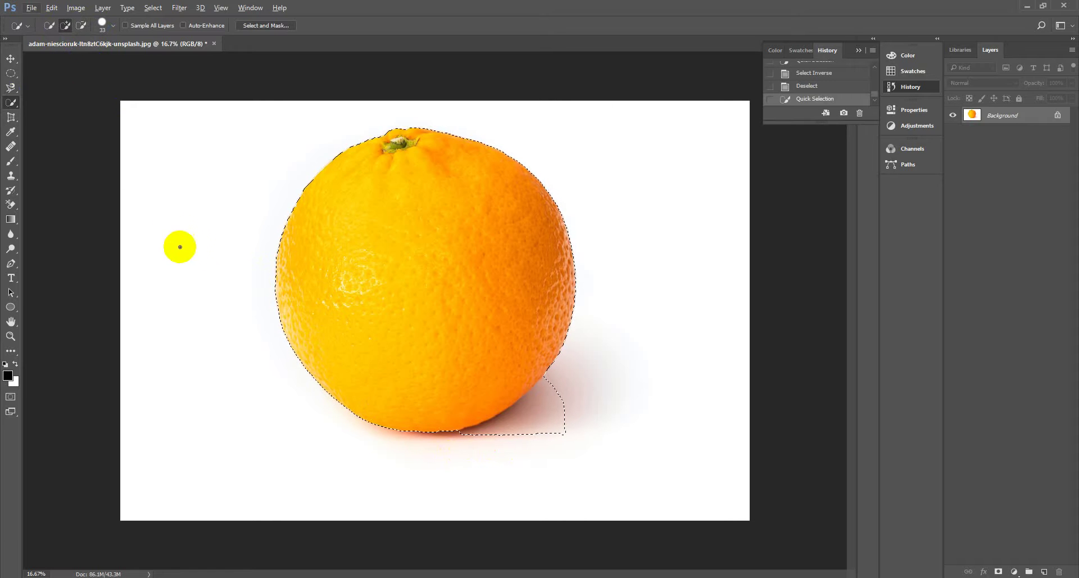
{"action": "key", "text": "alt"}
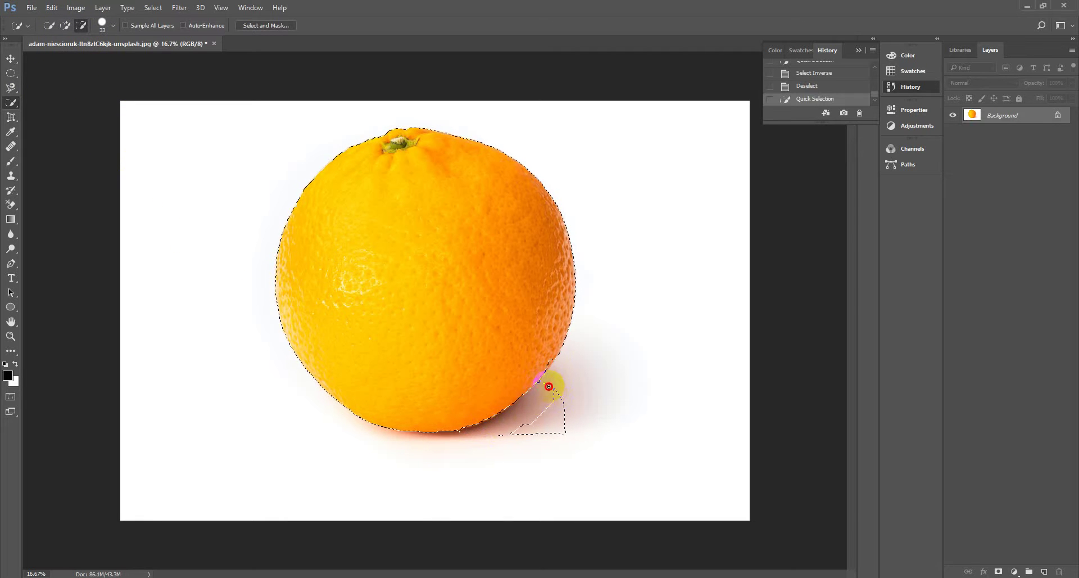
{"action": "mouse_move", "coordinate": [562, 400]}
{"action": "left_mouse_down"}
{"action": "mouse_move", "coordinate": [571, 424]}
{"action": "mouse_move", "coordinate": [544, 377]}
{"action": "left_mouse_up"}
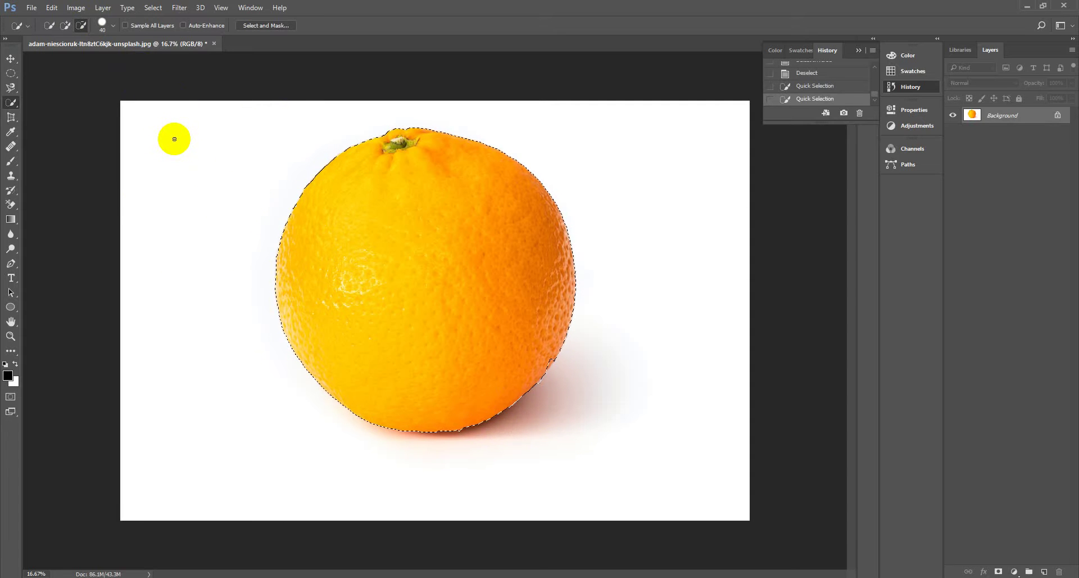
- Increase the Quick Selection brush size to 800 px
{"action": "key", "text": "bracketright"}
{"action": "key", "text": "bracketright"}
{"action": "key", "text": "bracketright"}
{"action": "key", "text": "bracketright"}
{"action": "key", "text": "bracketright"}
{"action": "key", "text": "bracketright"}
{"action": "key", "text": "bracketright"}
{"action": "key", "text": "bracketright"}
{"action": "key", "text": "bracketright"}
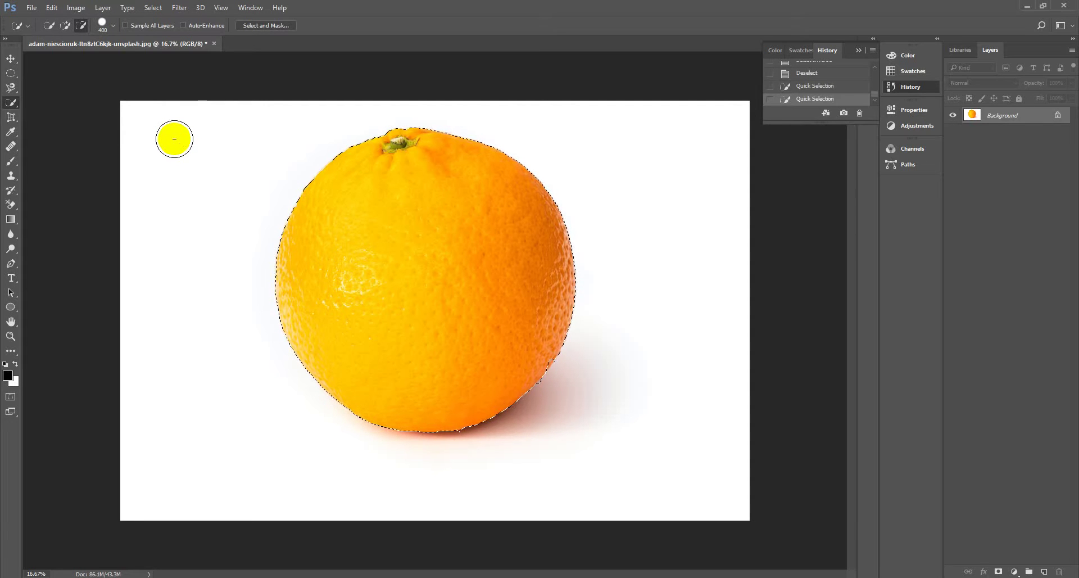
{"action": "key", "text": "bracketright"}
{"action": "key", "text": "bracketright"}
{"action": "key", "text": "bracketright"}
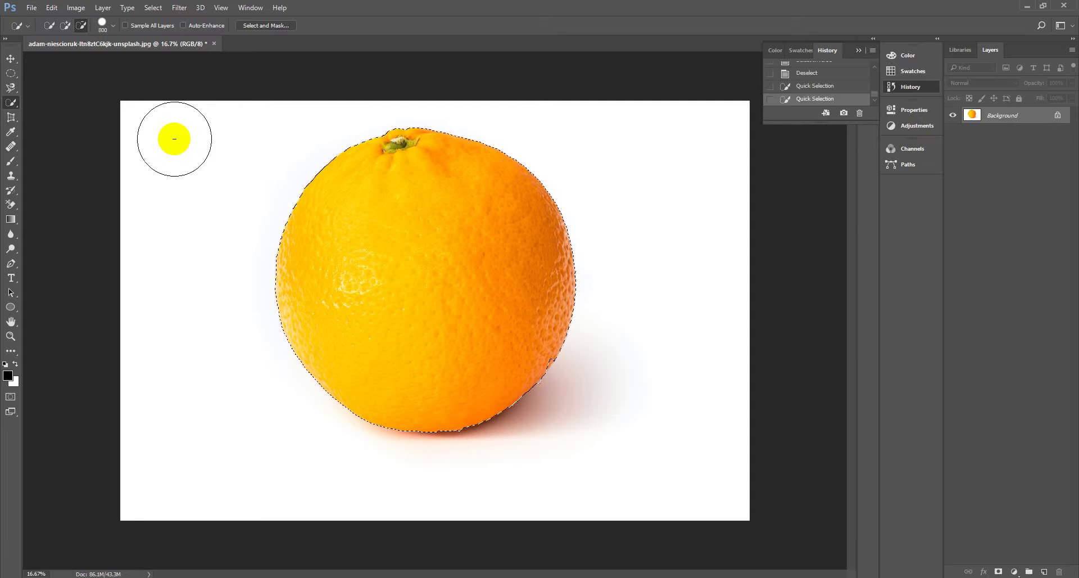
- Reduce the Quick Selection brush size to 100 px
{"action": "key", "text": "bracketleft"}
{"action": "key", "text": "bracketleft"}
{"action": "key", "text": "bracketleft"}
{"action": "key", "text": "bracketleft"}
{"action": "key", "text": "bracketleft"}
{"action": "key", "text": "bracketleft"}
{"action": "key", "text": "bracketleft"}
{"action": "key", "text": "bracketleft"}
{"action": "key", "text": "bracketleft"}
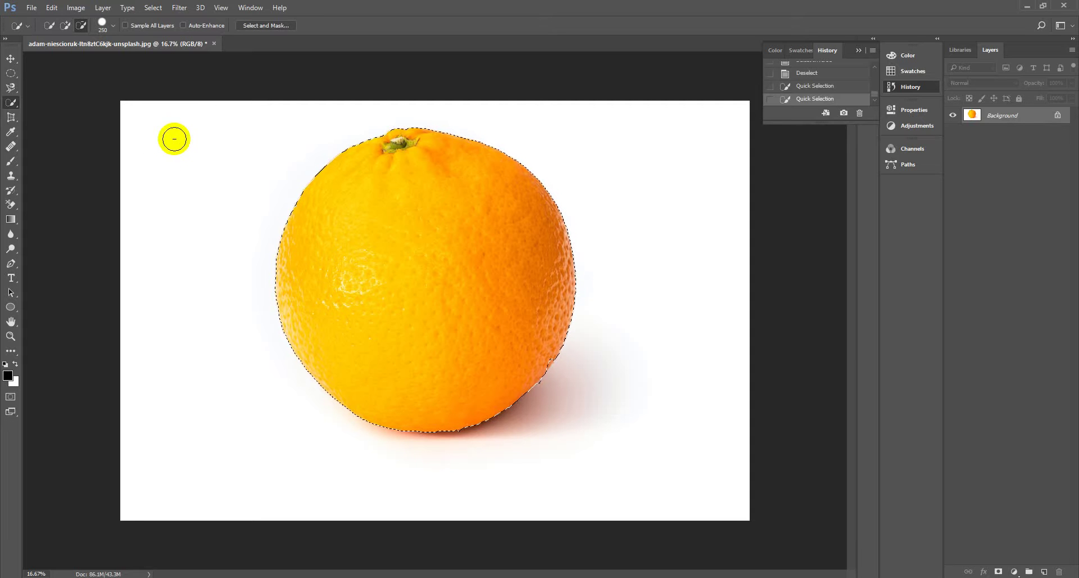
{"action": "key", "text": "bracketleft"}
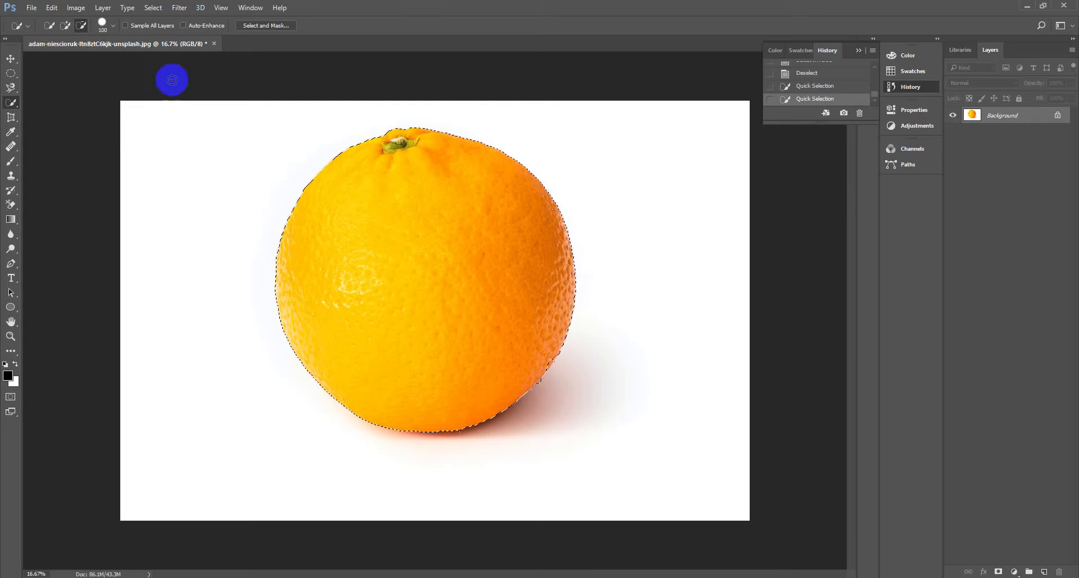
- Set the brush size to 189 px with 60% hardness and subtract the orange from the selection
{"action": "left_click", "coordinate": [108, 26]}
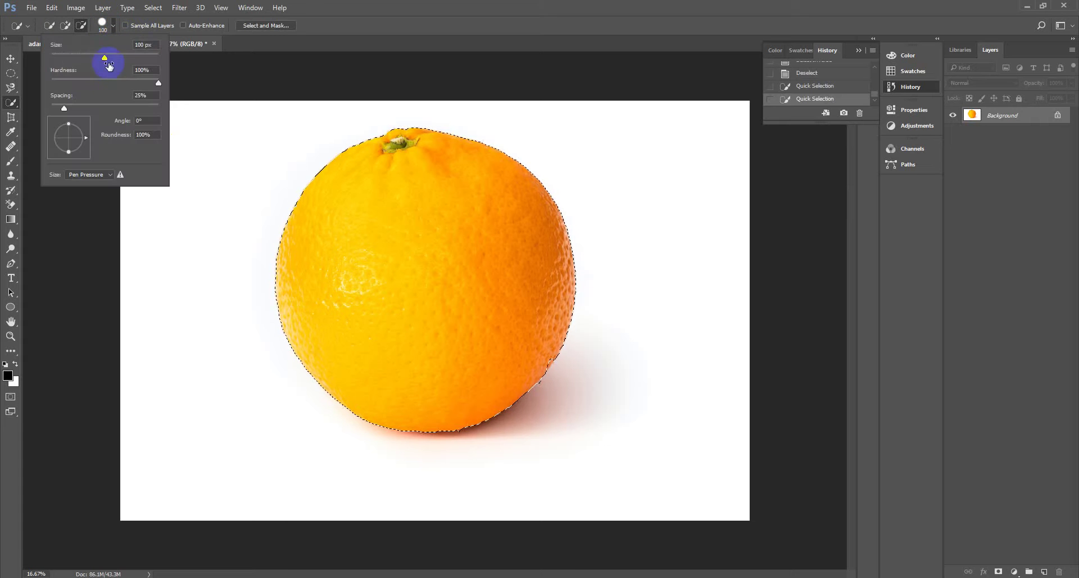
{"action": "mouse_move", "coordinate": [103, 55]}
{"action": "left_mouse_down"}
{"action": "mouse_move", "coordinate": [72, 54]}
{"action": "mouse_move", "coordinate": [133, 58]}
{"action": "mouse_move", "coordinate": [159, 89]}
{"action": "mouse_move", "coordinate": [116, 82]}
{"action": "left_mouse_up"}
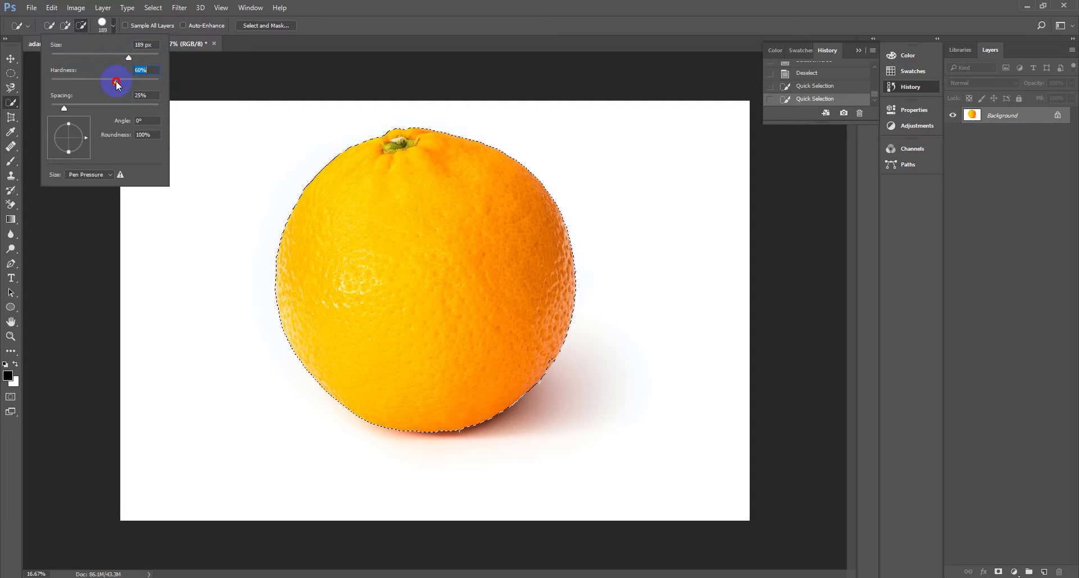
{"action": "mouse_move", "coordinate": [444, 211]}
{"action": "left_mouse_down"}
{"action": "mouse_move", "coordinate": [410, 283]}
{"action": "mouse_move", "coordinate": [536, 309]}
{"action": "mouse_move", "coordinate": [554, 286]}
{"action": "mouse_move", "coordinate": [518, 380]}
{"action": "mouse_move", "coordinate": [439, 387]}
{"action": "mouse_move", "coordinate": [574, 231]}
{"action": "mouse_move", "coordinate": [557, 218]}
{"action": "mouse_move", "coordinate": [561, 308]}
{"action": "mouse_move", "coordinate": [471, 177]}
{"action": "mouse_move", "coordinate": [367, 194]}
{"action": "mouse_move", "coordinate": [359, 343]}
{"action": "mouse_move", "coordinate": [316, 359]}
{"action": "mouse_move", "coordinate": [341, 212]}
{"action": "mouse_move", "coordinate": [298, 215]}
{"action": "mouse_move", "coordinate": [347, 245]}
{"action": "mouse_move", "coordinate": [321, 246]}
{"action": "mouse_move", "coordinate": [338, 165]}
{"action": "mouse_move", "coordinate": [326, 262]}
{"action": "mouse_move", "coordinate": [375, 274]}
{"action": "mouse_move", "coordinate": [454, 357]}
{"action": "mouse_move", "coordinate": [452, 380]}
{"action": "mouse_move", "coordinate": [408, 353]}
{"action": "mouse_move", "coordinate": [390, 305]}
{"action": "mouse_move", "coordinate": [348, 276]}
{"action": "mouse_move", "coordinate": [519, 384]}
{"action": "left_mouse_up"}
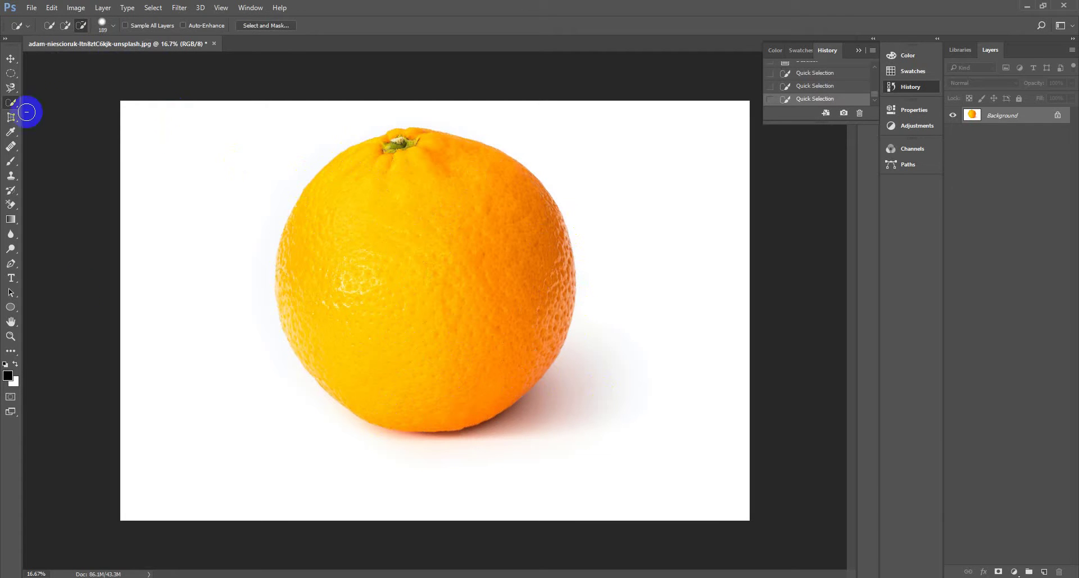
- Switch Quick Selection to adding and brush a selection over most of the orange
{"action": "left_click", "coordinate": [65, 25]}
{"action": "mouse_move", "coordinate": [339, 170]}
{"action": "left_mouse_down"}
{"action": "mouse_move", "coordinate": [313, 239]}
{"action": "mouse_move", "coordinate": [401, 350]}
{"action": "mouse_move", "coordinate": [472, 361]}
{"action": "mouse_move", "coordinate": [478, 373]}
{"action": "mouse_move", "coordinate": [407, 379]}
{"action": "mouse_move", "coordinate": [347, 337]}
{"action": "mouse_move", "coordinate": [425, 368]}
{"action": "mouse_move", "coordinate": [498, 363]}
{"action": "mouse_move", "coordinate": [493, 234]}
{"action": "mouse_move", "coordinate": [461, 207]}
{"action": "mouse_move", "coordinate": [404, 207]}
{"action": "mouse_move", "coordinate": [365, 226]}
{"action": "mouse_move", "coordinate": [477, 243]}
{"action": "mouse_move", "coordinate": [500, 342]}
{"action": "mouse_move", "coordinate": [389, 305]}
{"action": "mouse_move", "coordinate": [476, 289]}
{"action": "mouse_move", "coordinate": [449, 265]}
{"action": "mouse_move", "coordinate": [476, 337]}
{"action": "mouse_move", "coordinate": [486, 328]}
{"action": "mouse_move", "coordinate": [443, 355]}
{"action": "mouse_move", "coordinate": [463, 323]}
{"action": "mouse_move", "coordinate": [389, 333]}
{"action": "mouse_move", "coordinate": [433, 334]}
{"action": "mouse_move", "coordinate": [406, 267]}
{"action": "mouse_move", "coordinate": [411, 215]}
{"action": "mouse_move", "coordinate": [349, 216]}
{"action": "mouse_move", "coordinate": [391, 208]}
{"action": "mouse_move", "coordinate": [431, 250]}
{"action": "mouse_move", "coordinate": [430, 229]}
{"action": "mouse_move", "coordinate": [420, 232]}
{"action": "mouse_move", "coordinate": [428, 305]}
{"action": "mouse_move", "coordinate": [404, 313]}
{"action": "mouse_move", "coordinate": [444, 307]}
{"action": "mouse_move", "coordinate": [468, 357]}
{"action": "mouse_move", "coordinate": [497, 303]}
{"action": "mouse_move", "coordinate": [456, 201]}
{"action": "mouse_move", "coordinate": [517, 265]}
{"action": "mouse_move", "coordinate": [507, 398]}
{"action": "mouse_move", "coordinate": [493, 404]}
{"action": "mouse_move", "coordinate": [553, 280]}
{"action": "mouse_move", "coordinate": [536, 219]}
{"action": "mouse_move", "coordinate": [482, 176]}
{"action": "mouse_move", "coordinate": [555, 221]}
{"action": "mouse_move", "coordinate": [565, 305]}
{"action": "mouse_move", "coordinate": [530, 362]}
{"action": "mouse_move", "coordinate": [481, 402]}
{"action": "mouse_move", "coordinate": [386, 396]}
{"action": "mouse_move", "coordinate": [344, 340]}
{"action": "mouse_move", "coordinate": [332, 201]}
{"action": "mouse_move", "coordinate": [325, 246]}
{"action": "left_mouse_up"}
{"action": "mouse_move", "coordinate": [360, 333]}
{"action": "left_mouse_down"}
{"action": "mouse_move", "coordinate": [346, 224]}
{"action": "mouse_move", "coordinate": [367, 309]}
{"action": "mouse_move", "coordinate": [400, 340]}
{"action": "mouse_move", "coordinate": [375, 297]}
{"action": "mouse_move", "coordinate": [372, 258]}
{"action": "mouse_move", "coordinate": [397, 326]}
{"action": "mouse_move", "coordinate": [361, 300]}
{"action": "mouse_move", "coordinate": [391, 252]}
{"action": "mouse_move", "coordinate": [499, 188]}
{"action": "mouse_move", "coordinate": [394, 138]}
{"action": "mouse_move", "coordinate": [367, 151]}
{"action": "mouse_move", "coordinate": [361, 173]}
{"action": "mouse_move", "coordinate": [450, 170]}
{"action": "mouse_move", "coordinate": [498, 197]}
{"action": "mouse_move", "coordinate": [546, 255]}
{"action": "mouse_move", "coordinate": [550, 285]}
{"action": "mouse_move", "coordinate": [482, 390]}
{"action": "mouse_move", "coordinate": [539, 287]}
{"action": "left_mouse_up"}
{"action": "left_click_drag", "start_coordinate": [525, 247], "coordinate": [525, 247]}
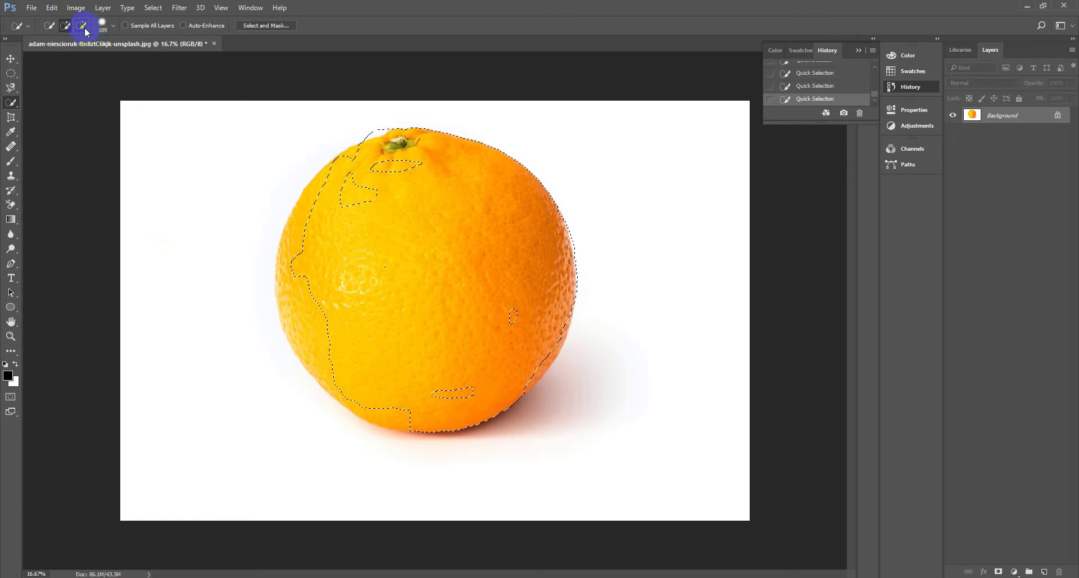
- Set the brush hardness to 100% and reselect the whole orange from a cleared selection
{"action": "left_click", "coordinate": [113, 26]}
{"action": "left_click_drag", "start_coordinate": [108, 85], "coordinate": [185, 101]}
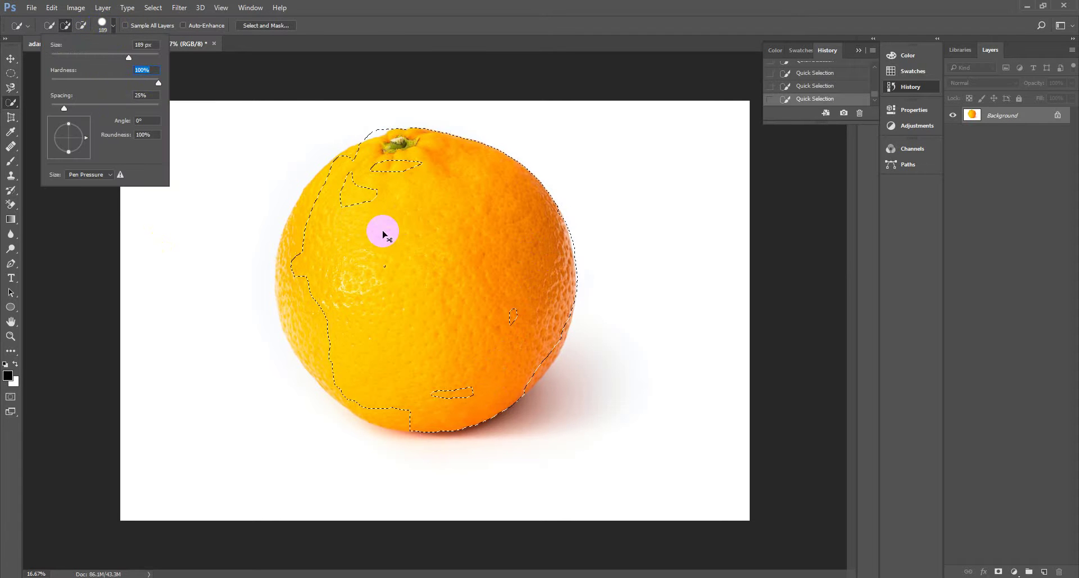
{"action": "left_click", "coordinate": [279, 77]}
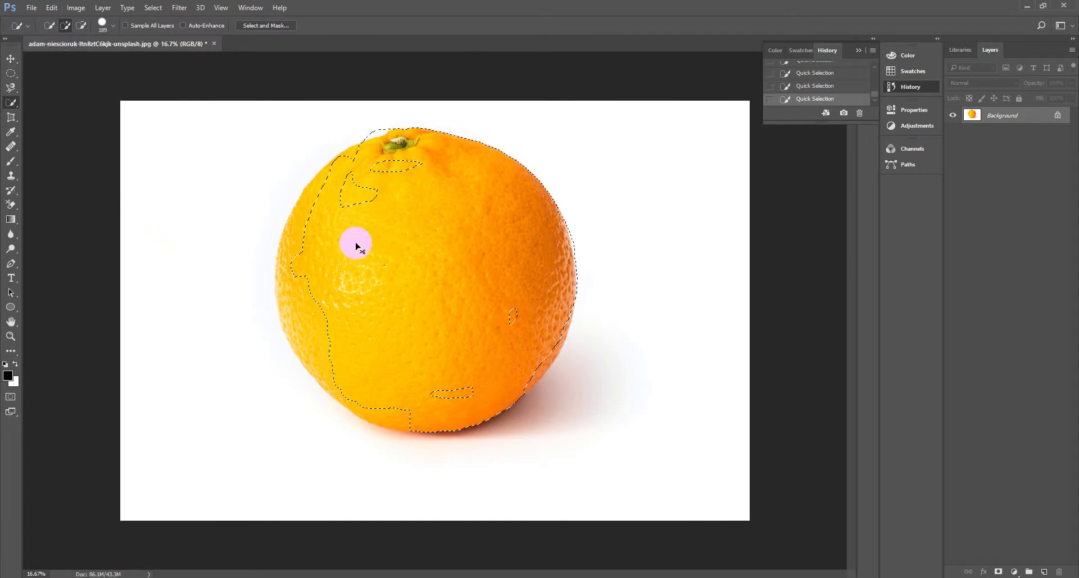
{"action": "key", "text": "ctrl+d"}
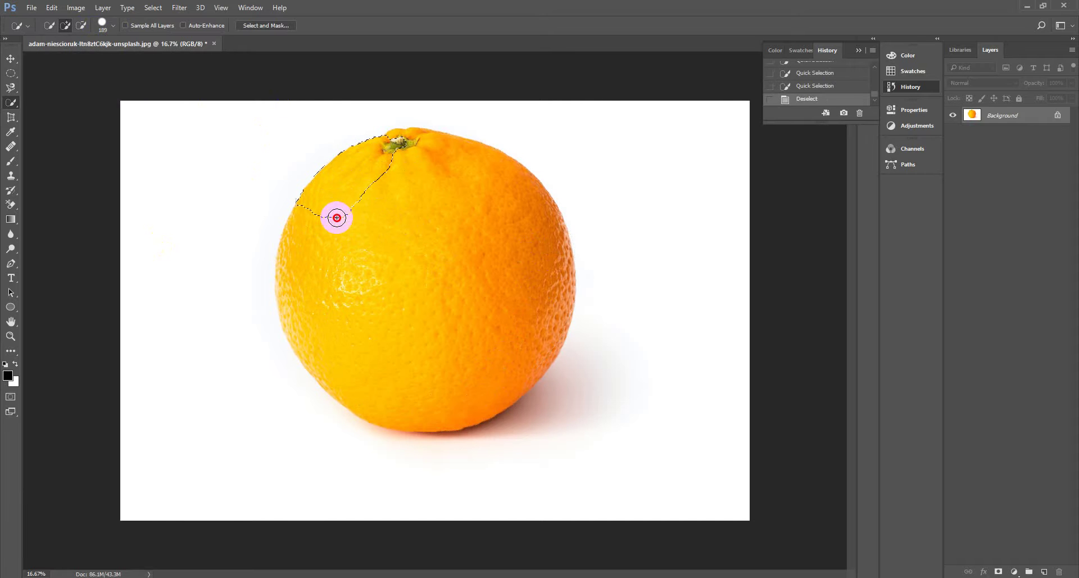
{"action": "mouse_move", "coordinate": [336, 217]}
{"action": "left_mouse_down"}
{"action": "mouse_move", "coordinate": [342, 265]}
{"action": "mouse_move", "coordinate": [378, 323]}
{"action": "mouse_move", "coordinate": [543, 196]}
{"action": "left_mouse_up"}
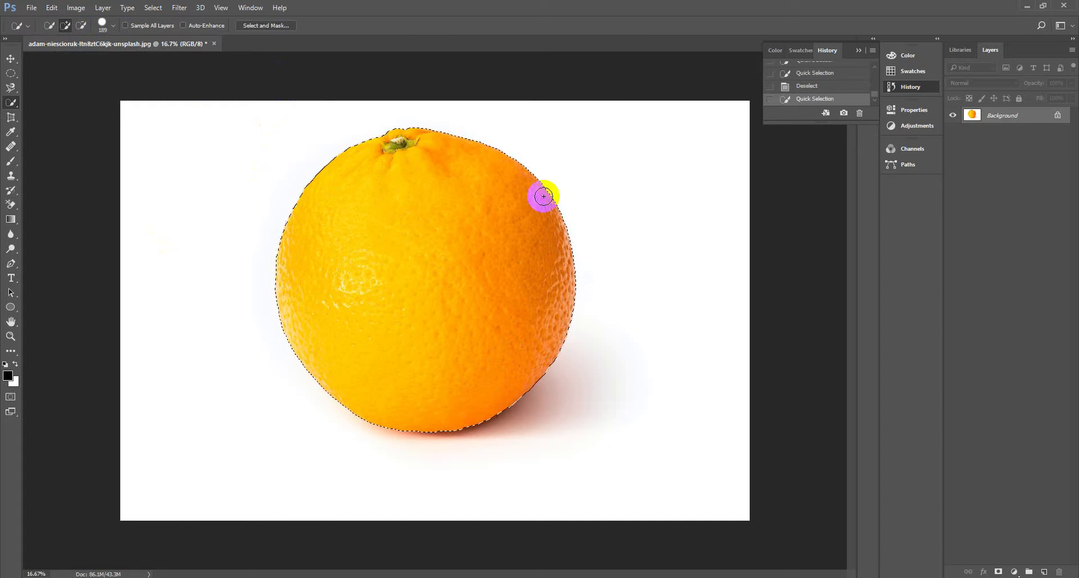
- Clear the selection, set the brush spacing to 81% and start a new Quick Selection
{"action": "left_click", "coordinate": [113, 25]}
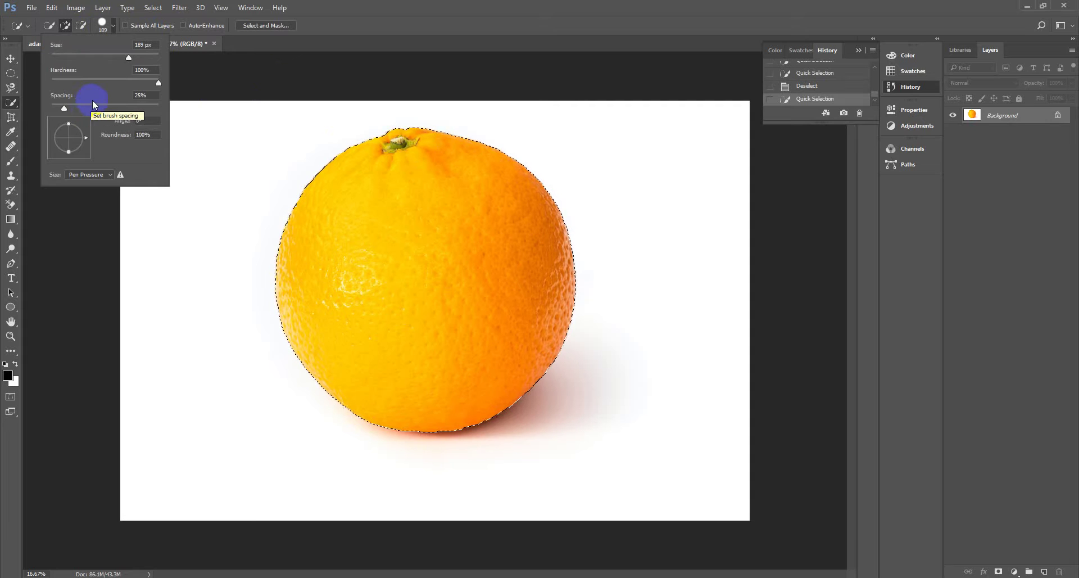
{"action": "left_click", "coordinate": [113, 27]}
{"action": "key", "text": "ctrl+d"}
{"action": "left_click", "coordinate": [112, 27]}
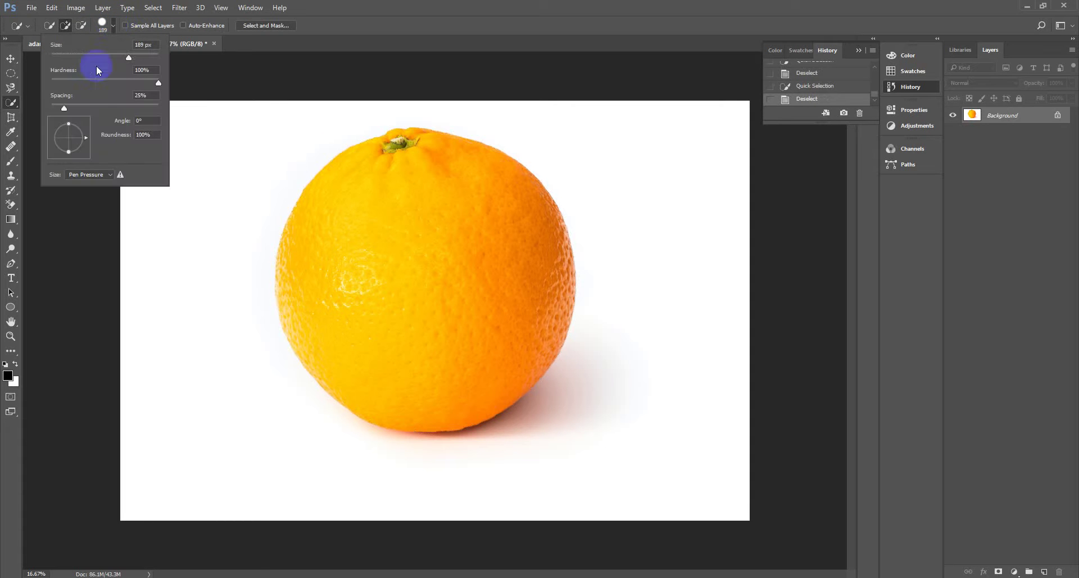
{"action": "left_click_drag", "start_coordinate": [67, 106], "coordinate": [91, 106]}
{"action": "left_click", "coordinate": [285, 176]}
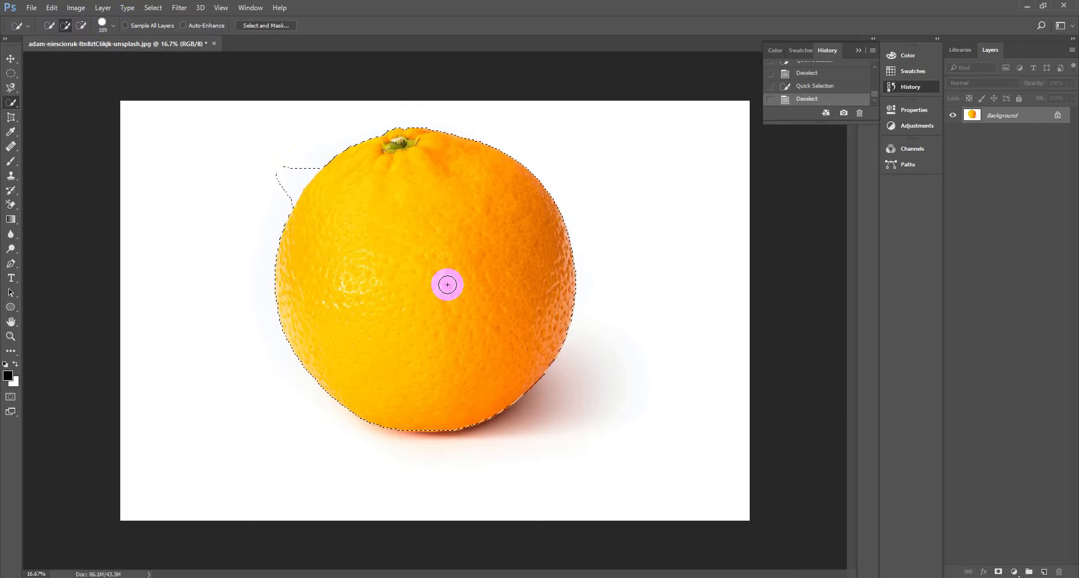
- Clear the selection and brush over the orange again to test the wider spacing
{"action": "key", "text": "ctrl+d"}
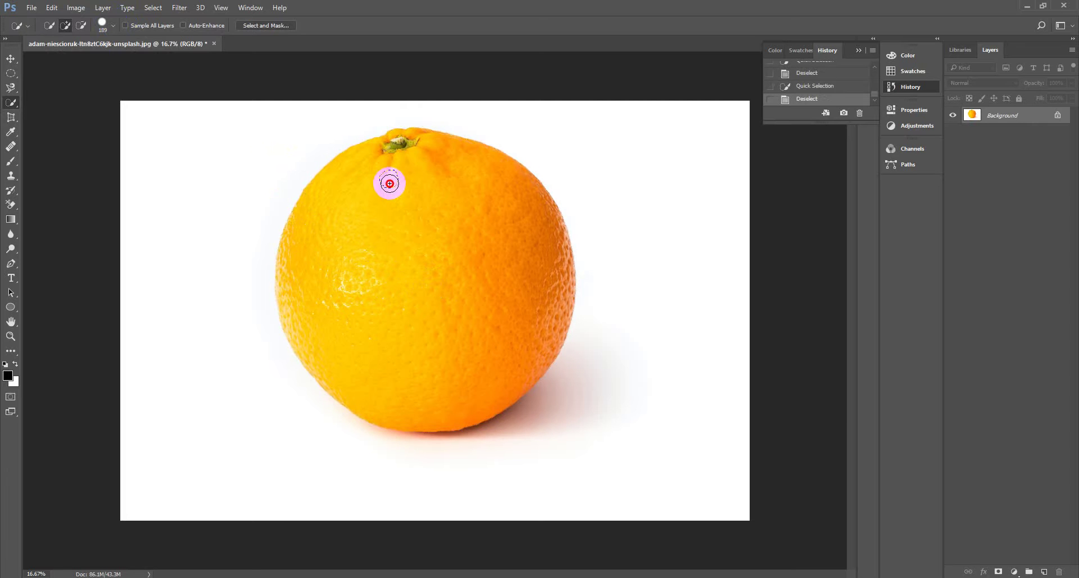
{"action": "left_click_drag", "start_coordinate": [317, 179], "coordinate": [325, 183]}
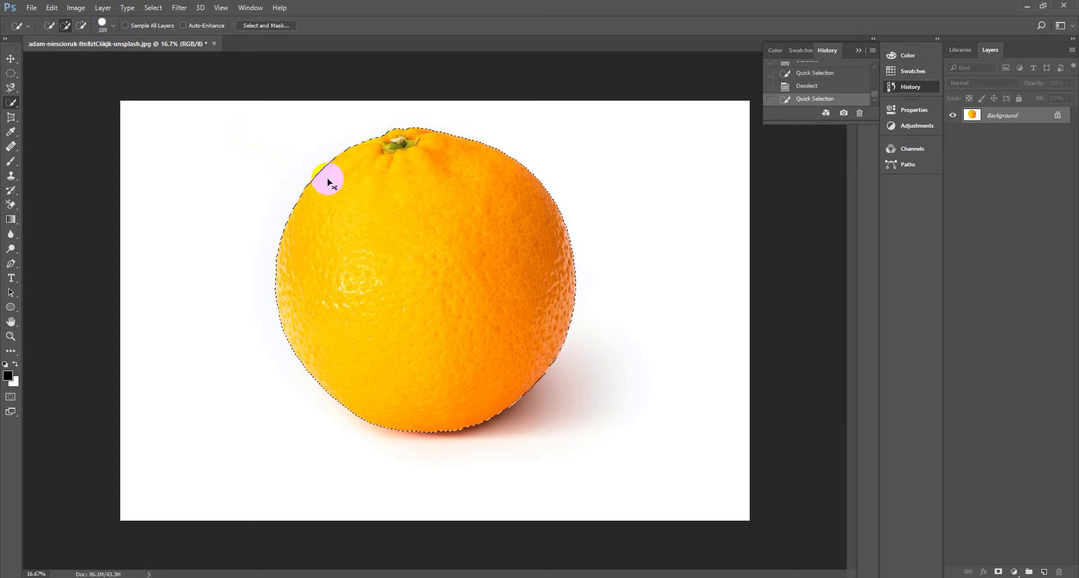
{"action": "key", "text": "ctrl+d"}
{"action": "left_click", "coordinate": [342, 175]}
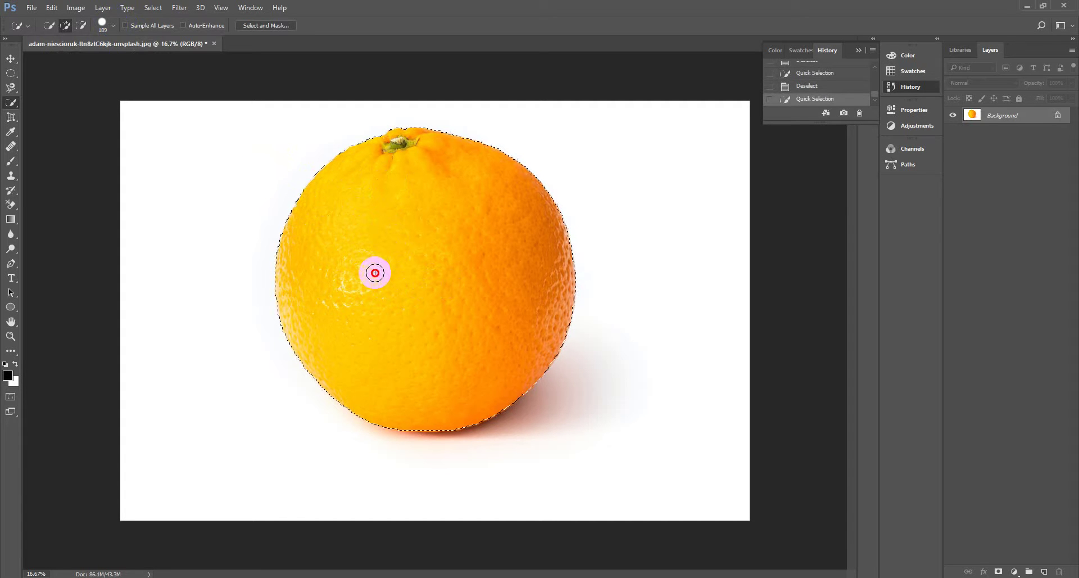
{"action": "left_click", "coordinate": [300, 204]}
- Set the brush spacing to 1000% and add spots outside and along the orange's edge to the selection
{"action": "left_click", "coordinate": [112, 30]}
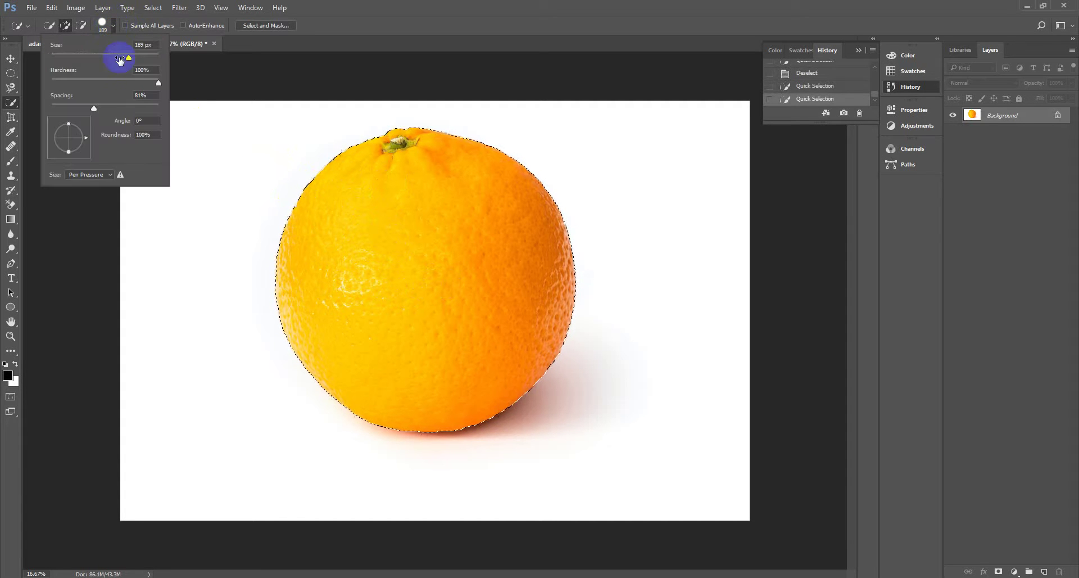
{"action": "left_click_drag", "start_coordinate": [92, 107], "coordinate": [178, 106]}
{"action": "left_click", "coordinate": [284, 139]}
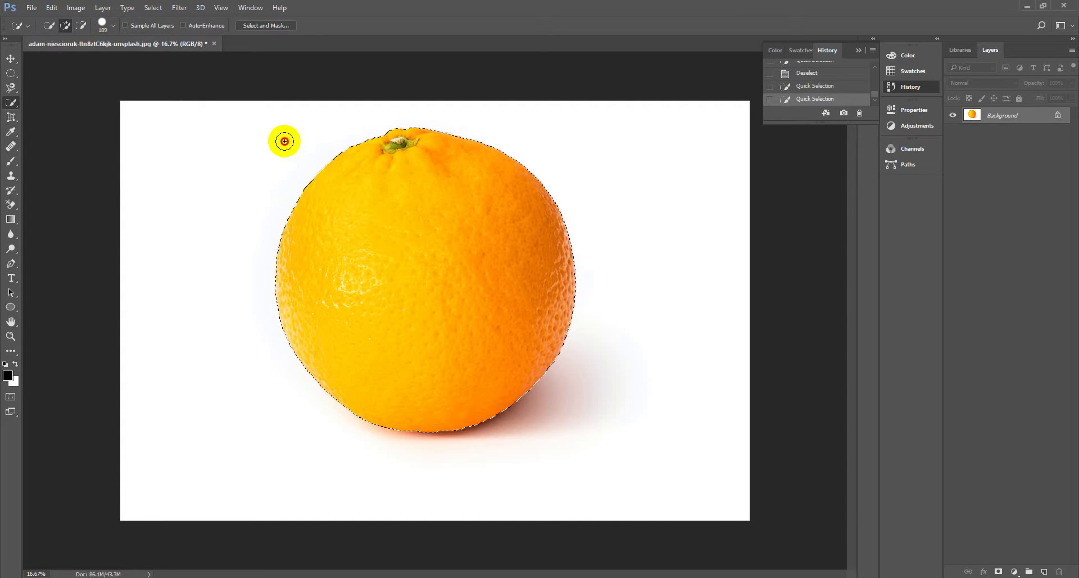
{"action": "left_click", "coordinate": [312, 191]}
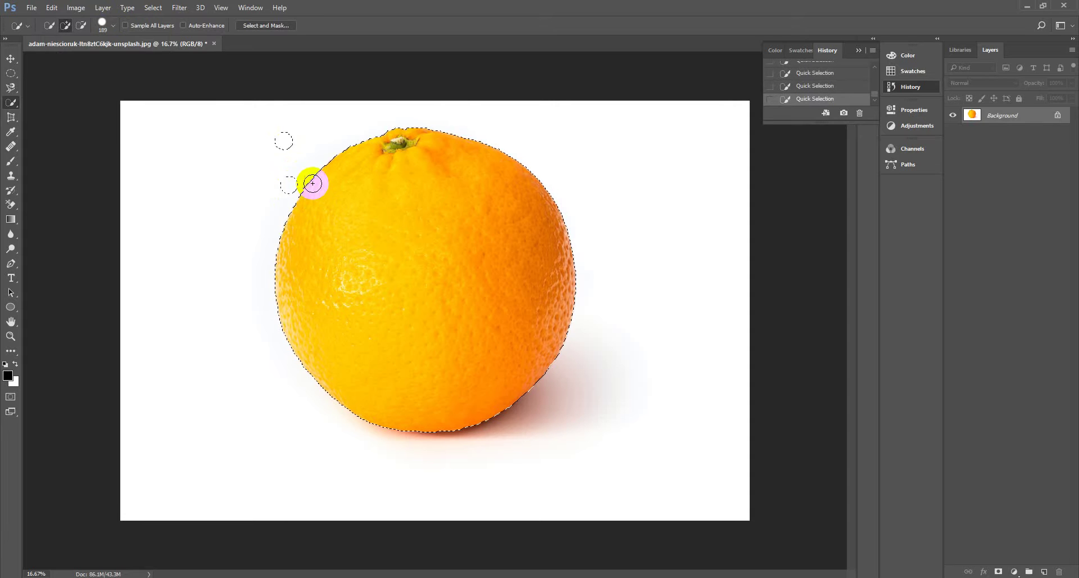
{"action": "left_click", "coordinate": [445, 135]}
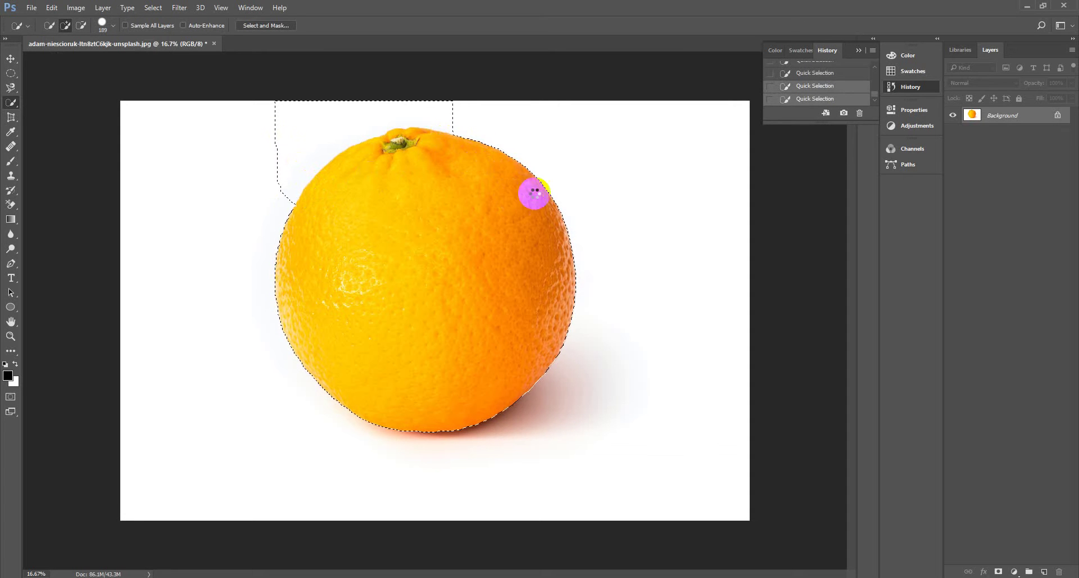
{"action": "left_click", "coordinate": [550, 204]}
- Reselect only the orange from a cleared selection and set the brush spacing to 59%
{"action": "key", "text": "ctrl+d"}
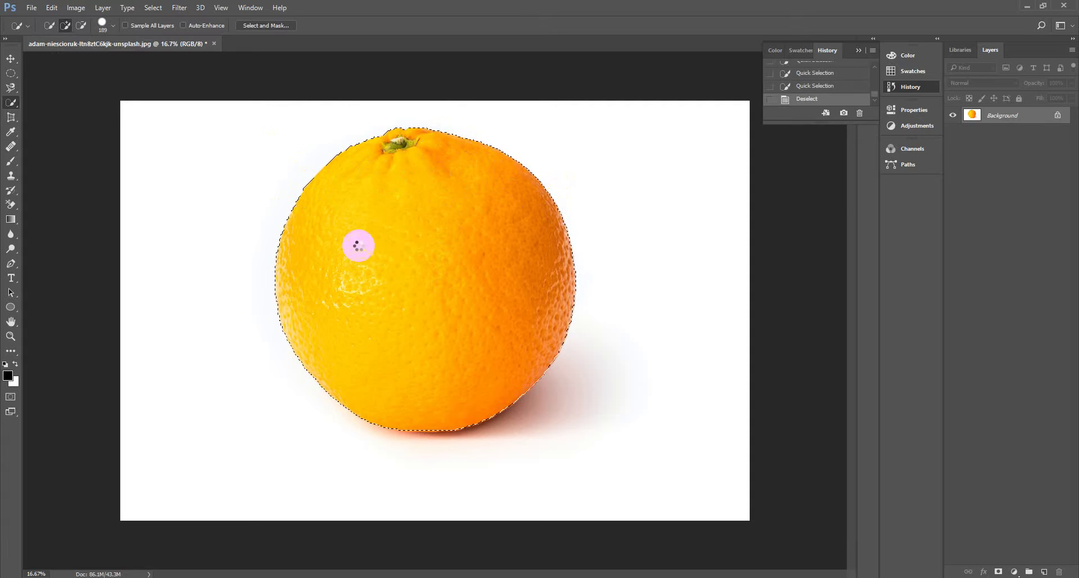
{"action": "left_click", "coordinate": [280, 179]}
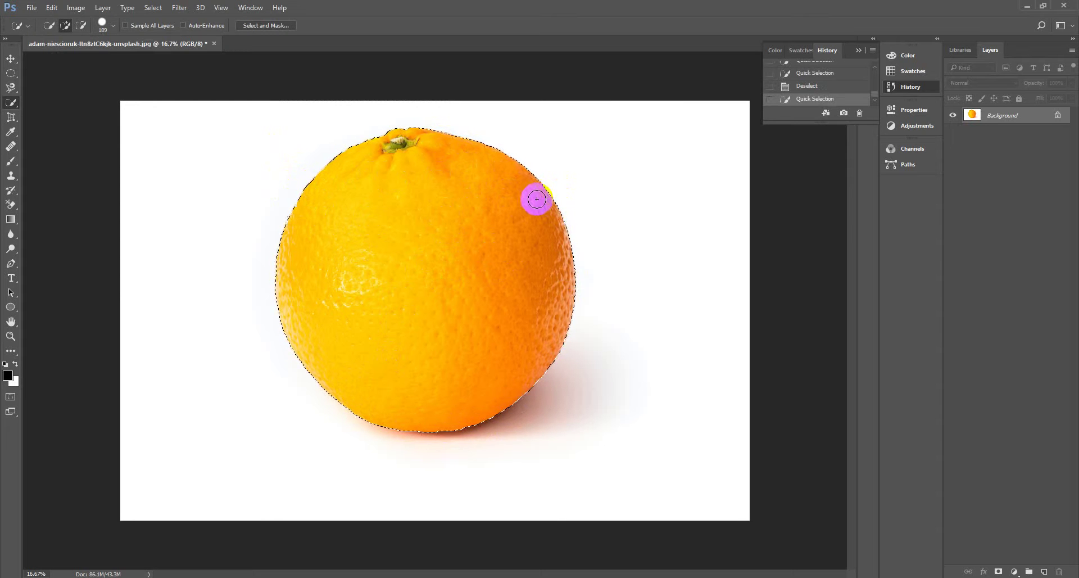
{"action": "left_click", "coordinate": [113, 25]}
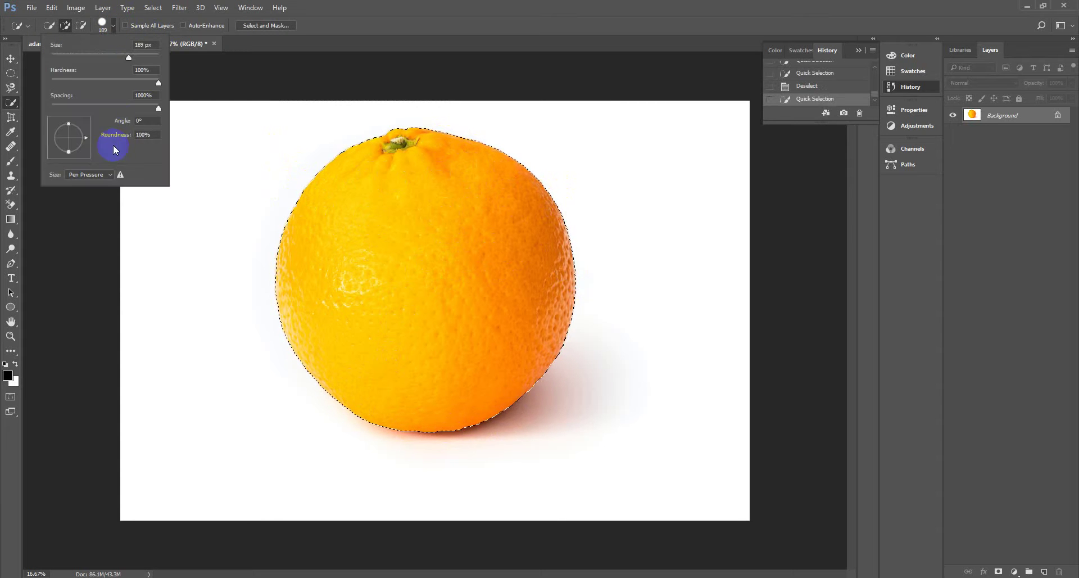
{"action": "left_click", "coordinate": [147, 120]}
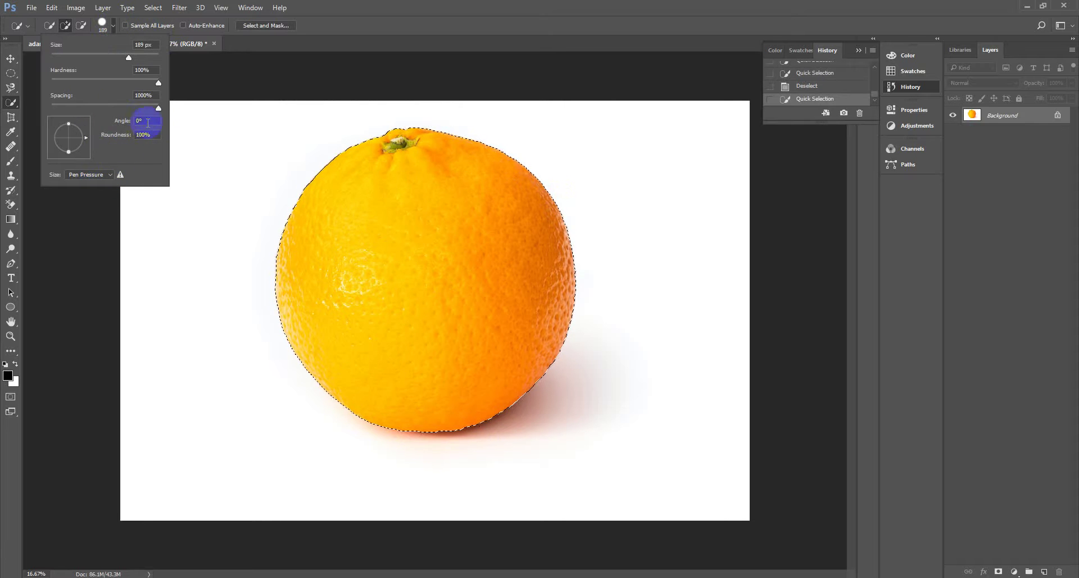
{"action": "left_click_drag", "start_coordinate": [158, 108], "coordinate": [82, 108]}
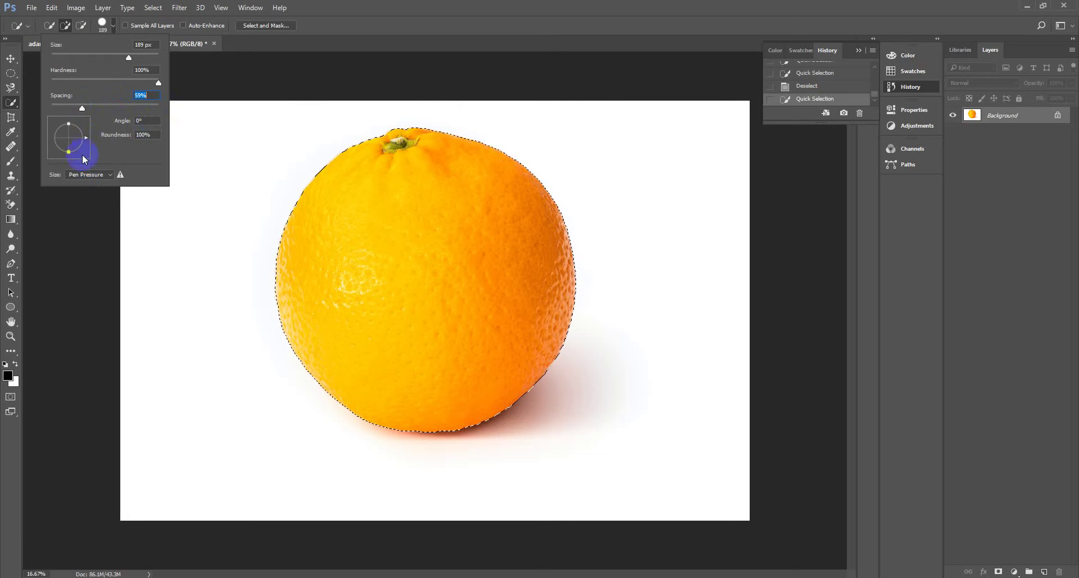
- Try the 59% spacing with Quick Selection on the orange and deselect everything
{"action": "left_click", "coordinate": [150, 135]}
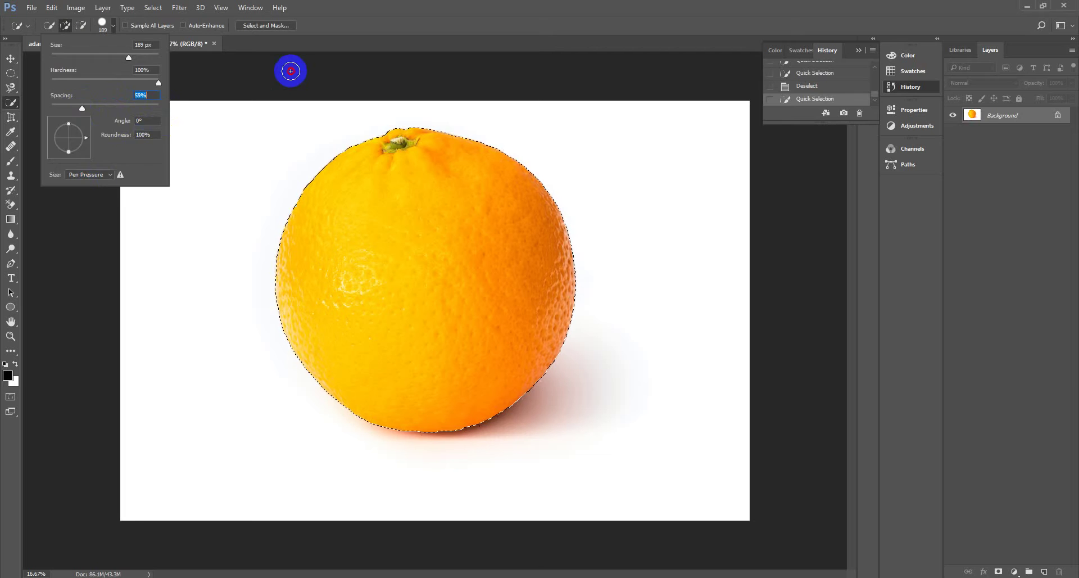
{"action": "left_click", "coordinate": [389, 186]}
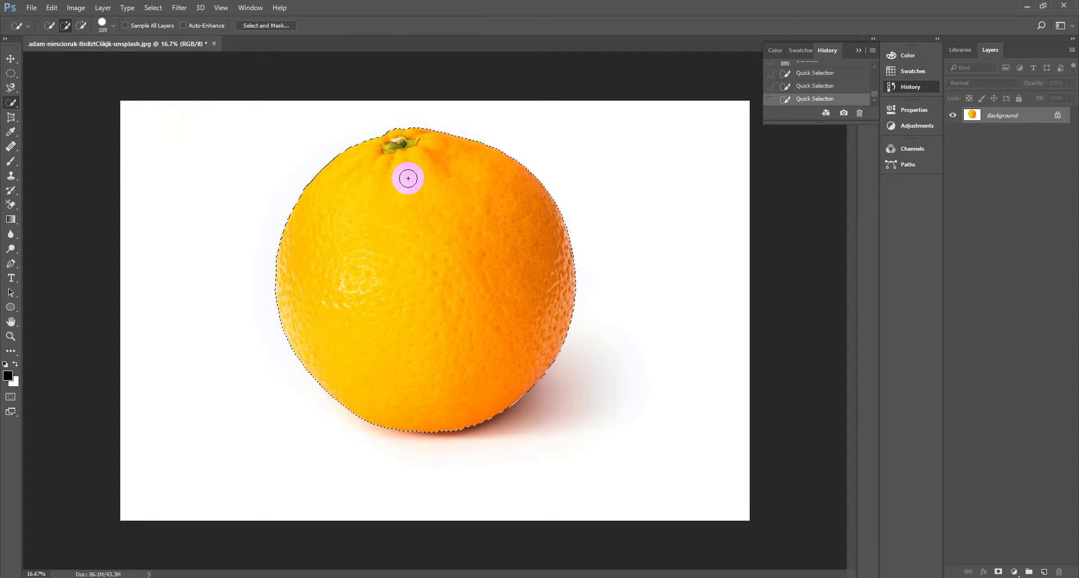
{"action": "key", "text": "ctrl+d"}
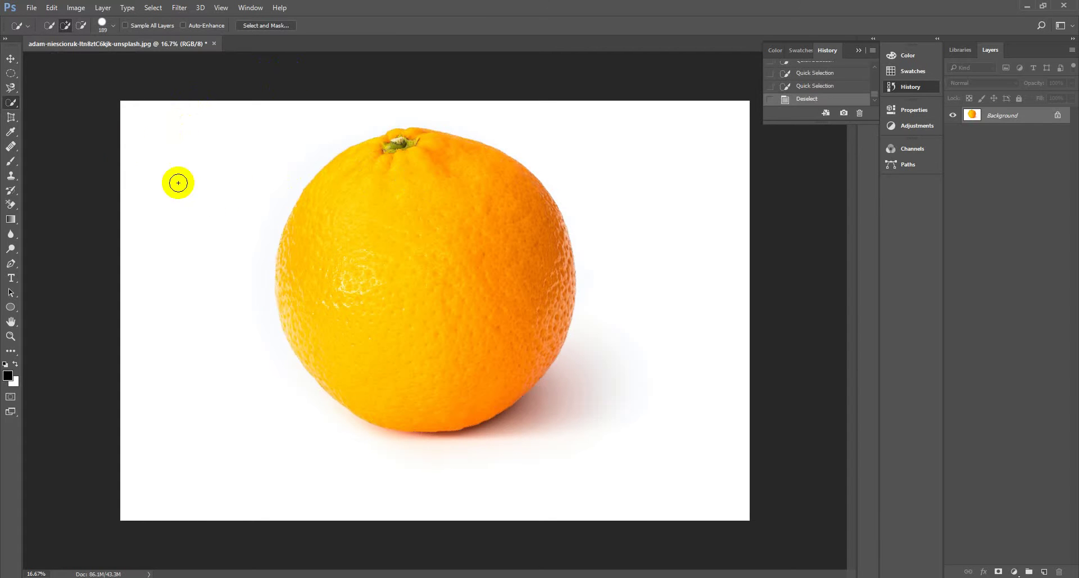
- Switch to the Magic Wand tool, keeping Point Sample as the sample size and 32 as the tolerance
{"action": "left_click", "coordinate": [17, 105]}
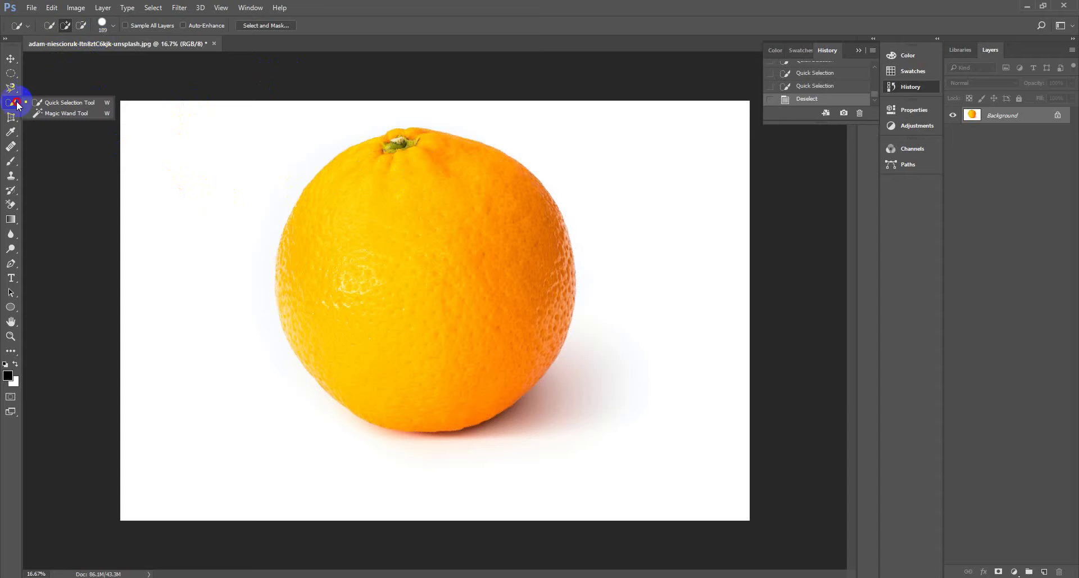
{"action": "left_click", "coordinate": [64, 113]}
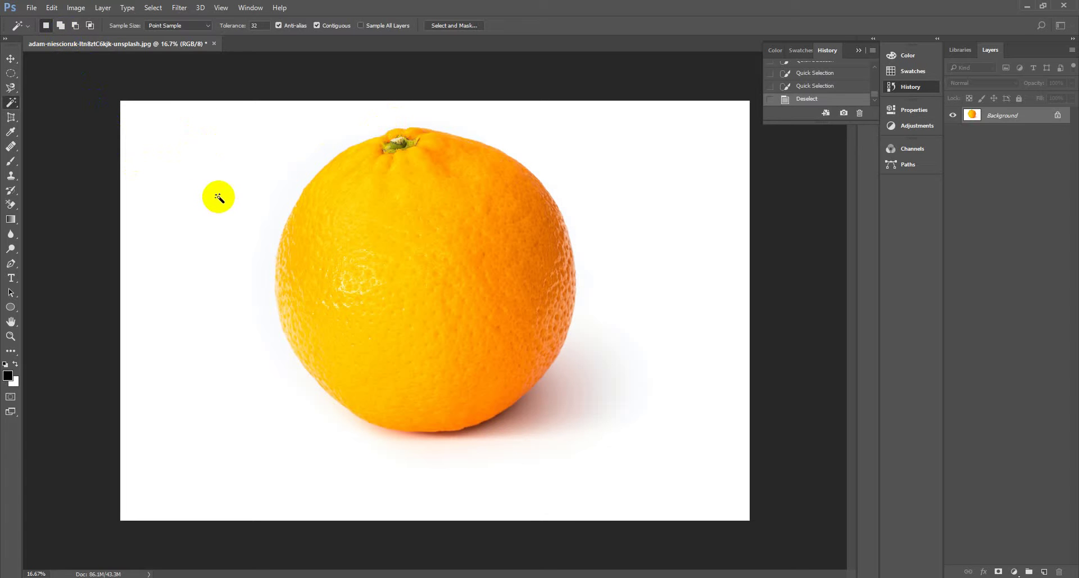
{"action": "left_click", "coordinate": [175, 26]}
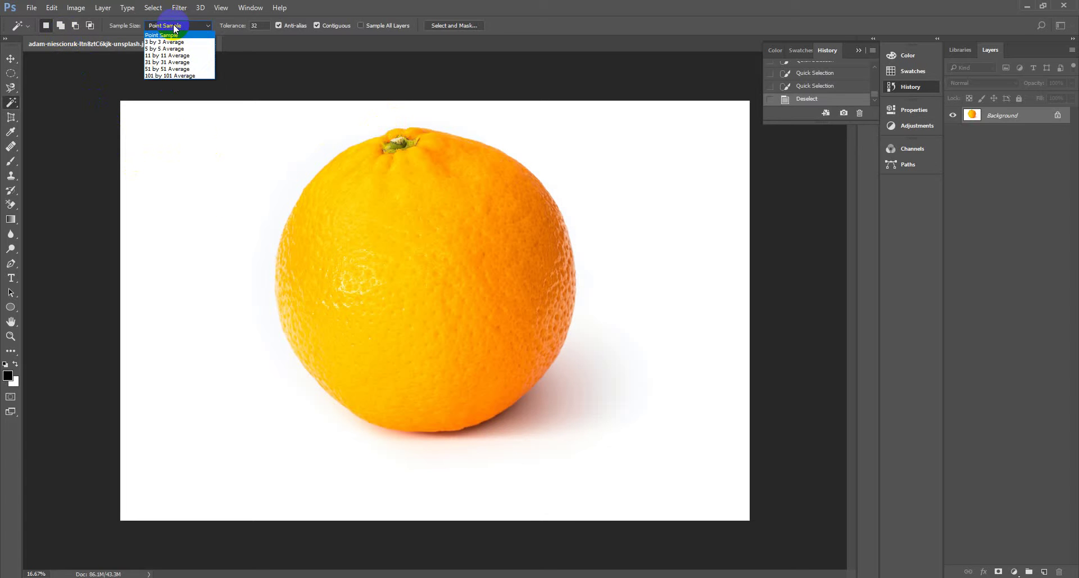
{"action": "left_click", "coordinate": [175, 25]}
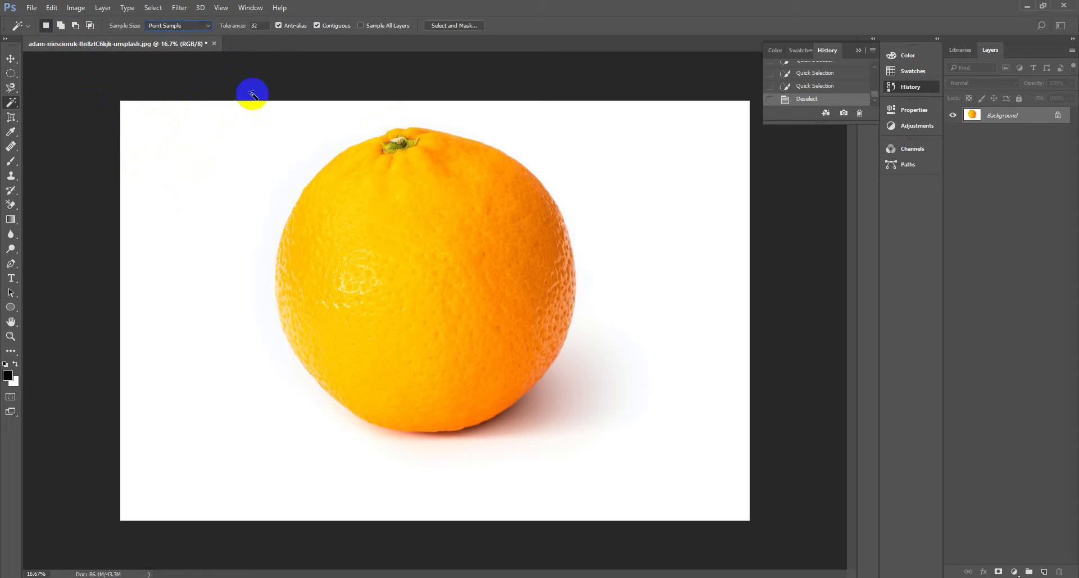
{"action": "left_click", "coordinate": [259, 25]}
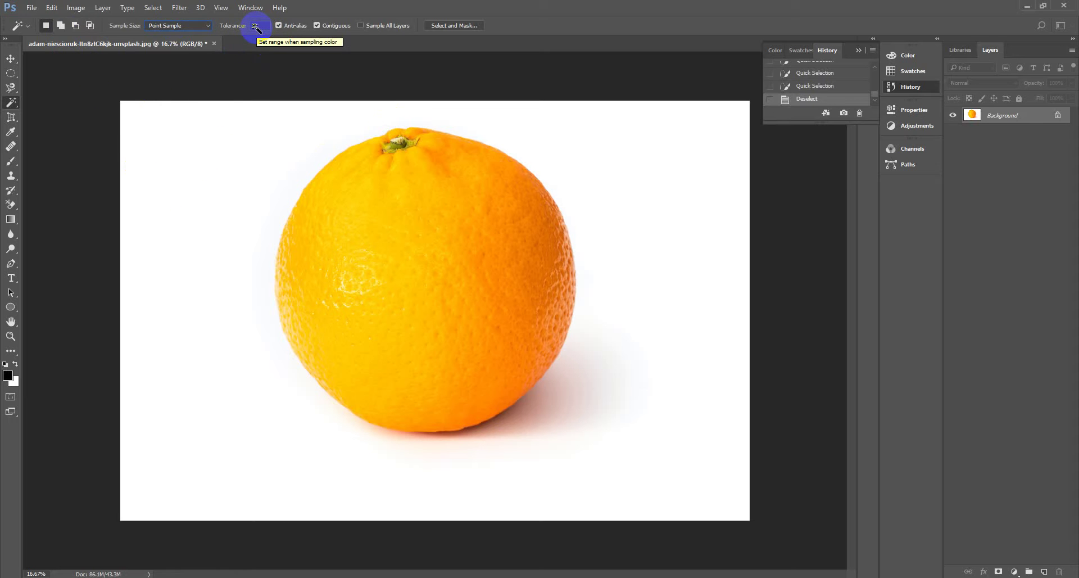
- Select the white background around the orange with the Magic Wand and sample the shadow area beside it
{"action": "left_click", "coordinate": [203, 140]}
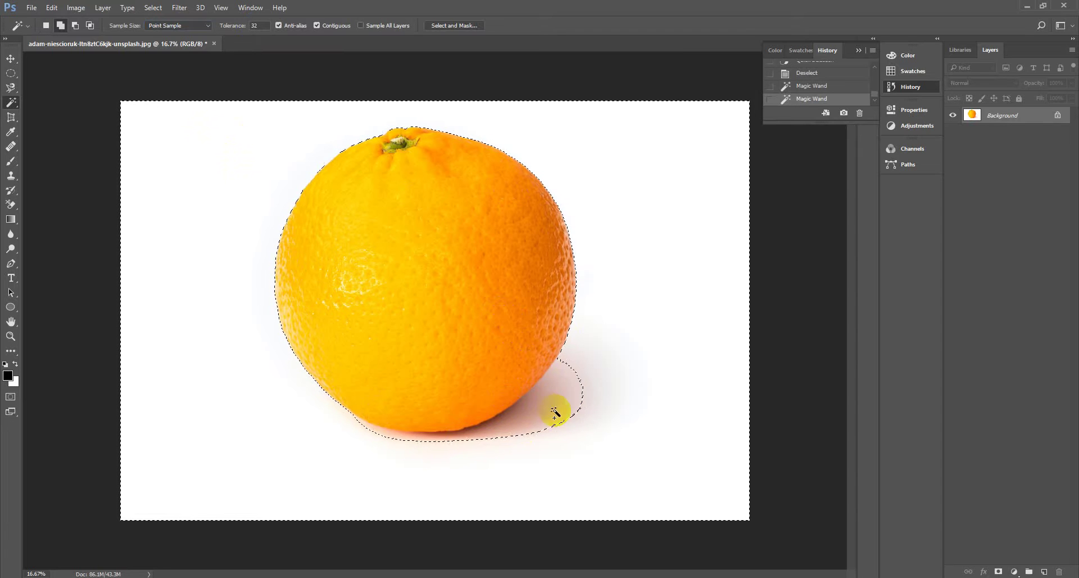
{"action": "left_click", "coordinate": [578, 416]}
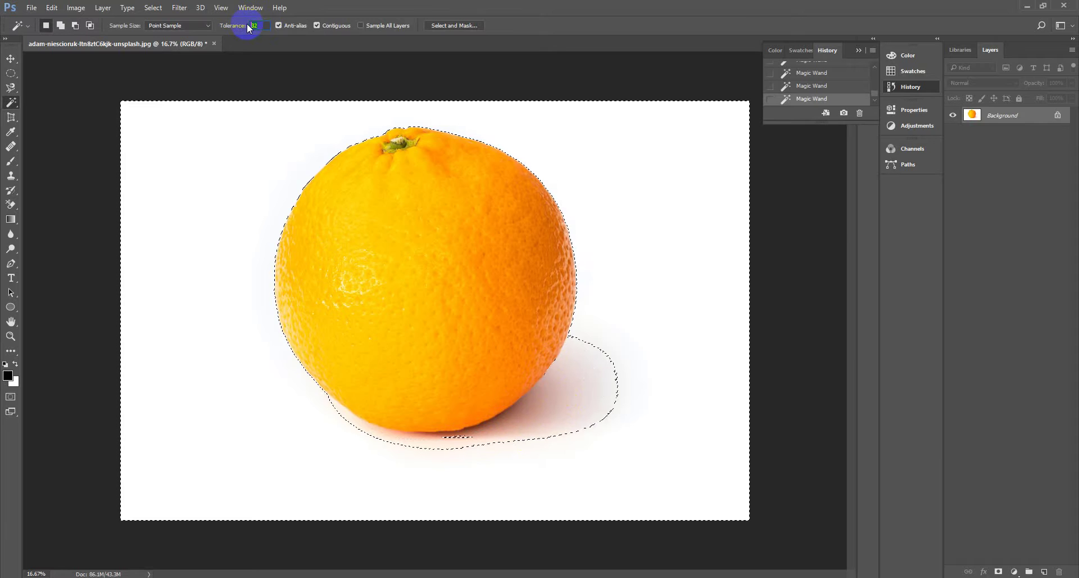
- Set the Magic Wand tolerance to 12 and add the shadow areas beneath the orange to the background selection
{"action": "type", "text": "12"}
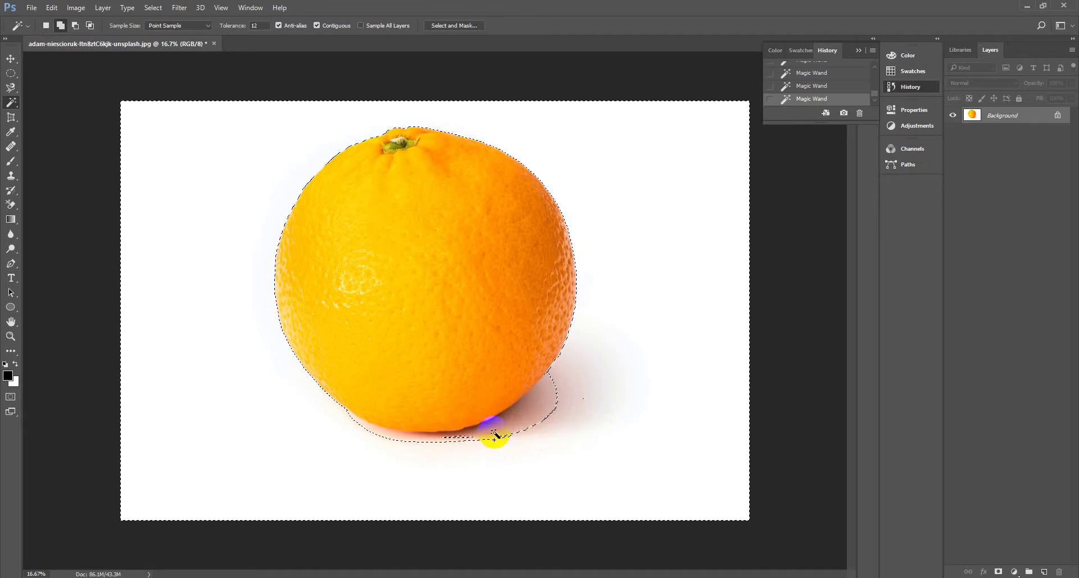
{"action": "left_click", "coordinate": [527, 413]}
{"action": "key", "text": "ctrl+z"}
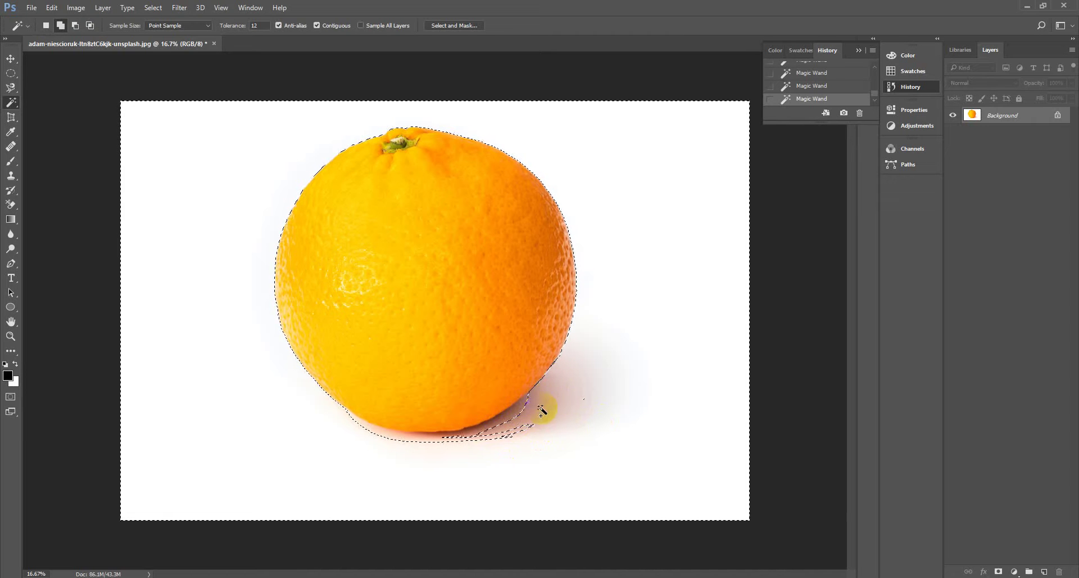
{"action": "left_click", "coordinate": [521, 428]}
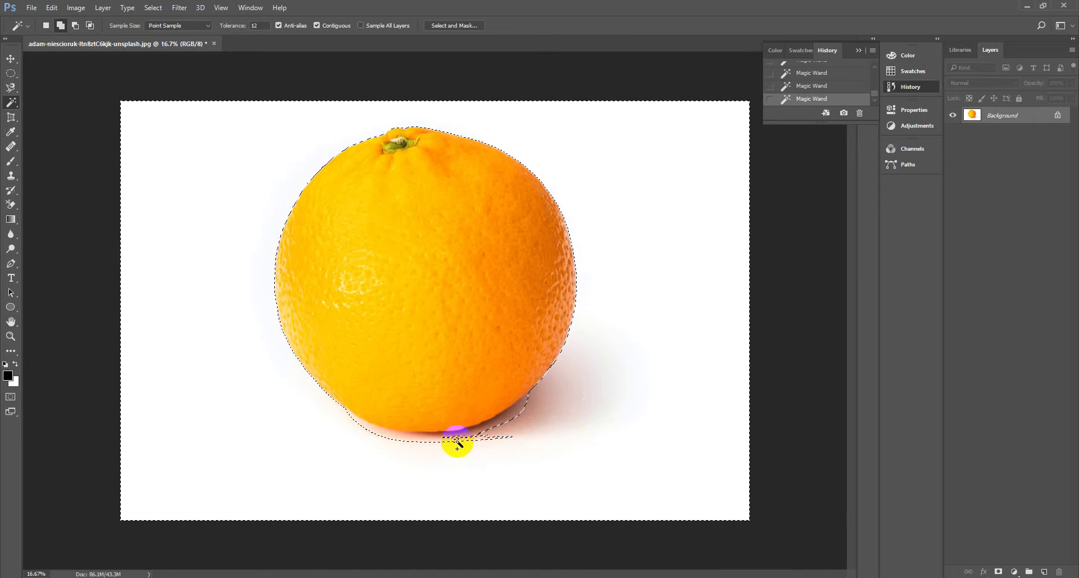
{"action": "left_click", "coordinate": [471, 436]}
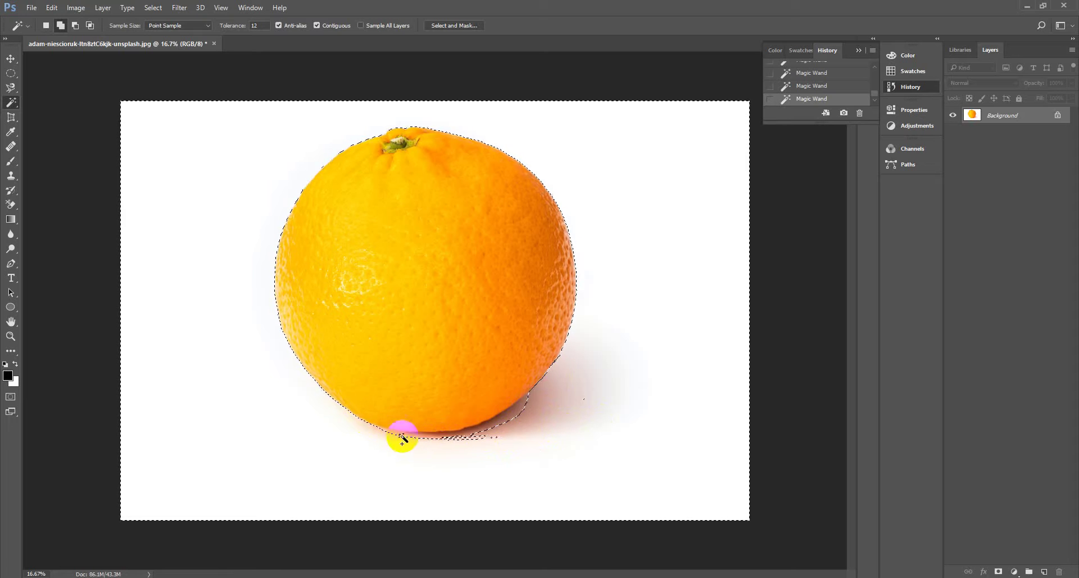
{"action": "left_click", "coordinate": [434, 438]}
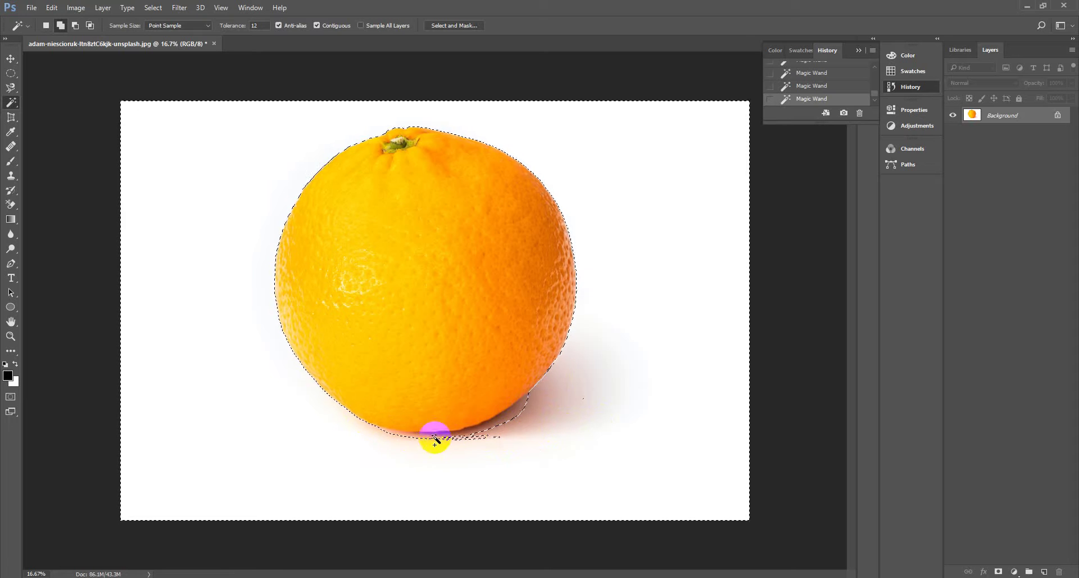
{"action": "left_click", "coordinate": [509, 414]}
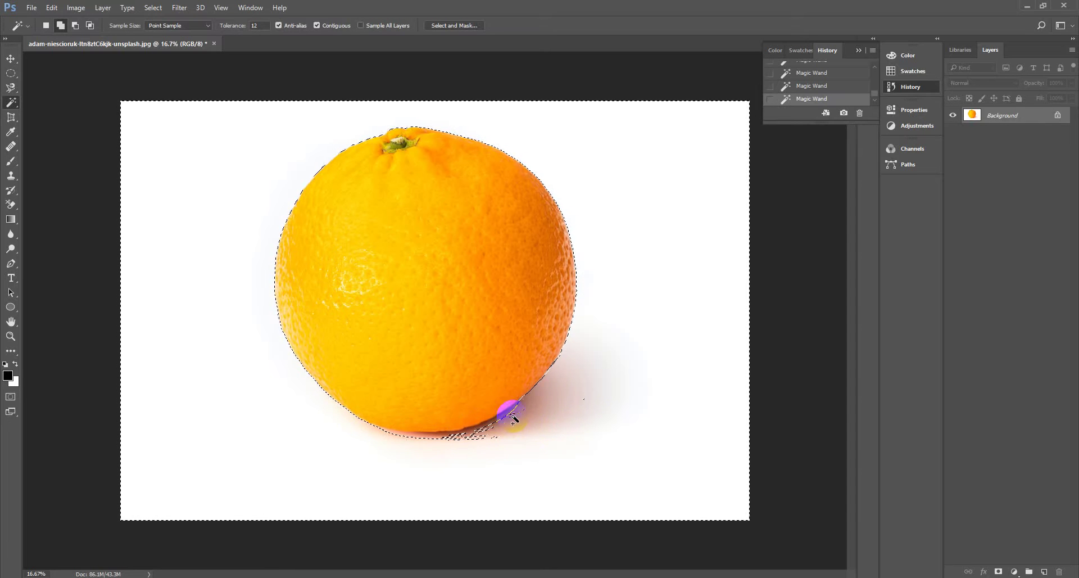
- Set the tolerance to 30, try adding the remaining shadow under the orange, and deselect everything
{"action": "left_click", "coordinate": [257, 25]}
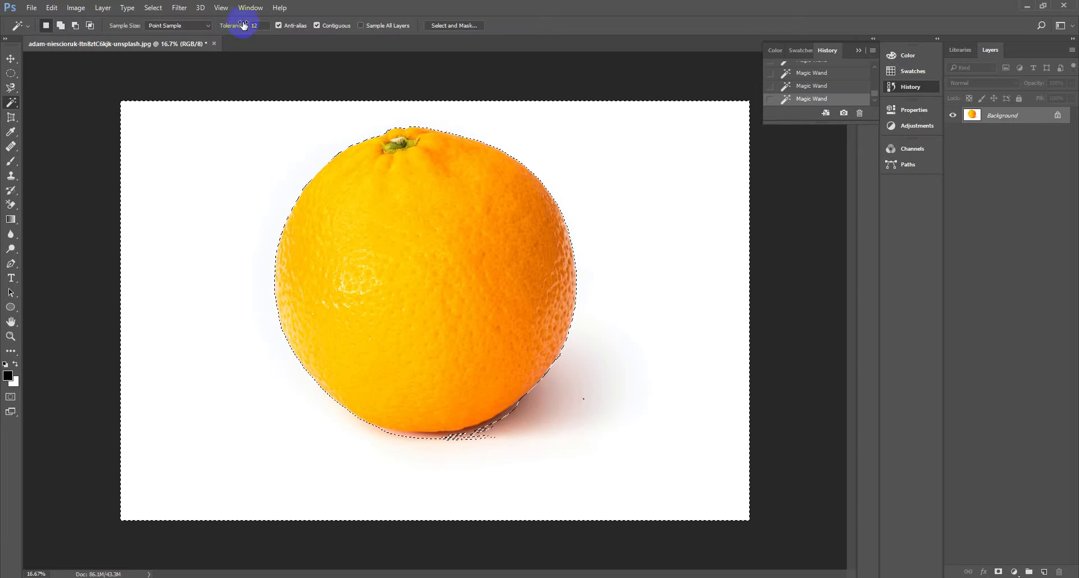
{"action": "type", "text": "30"}
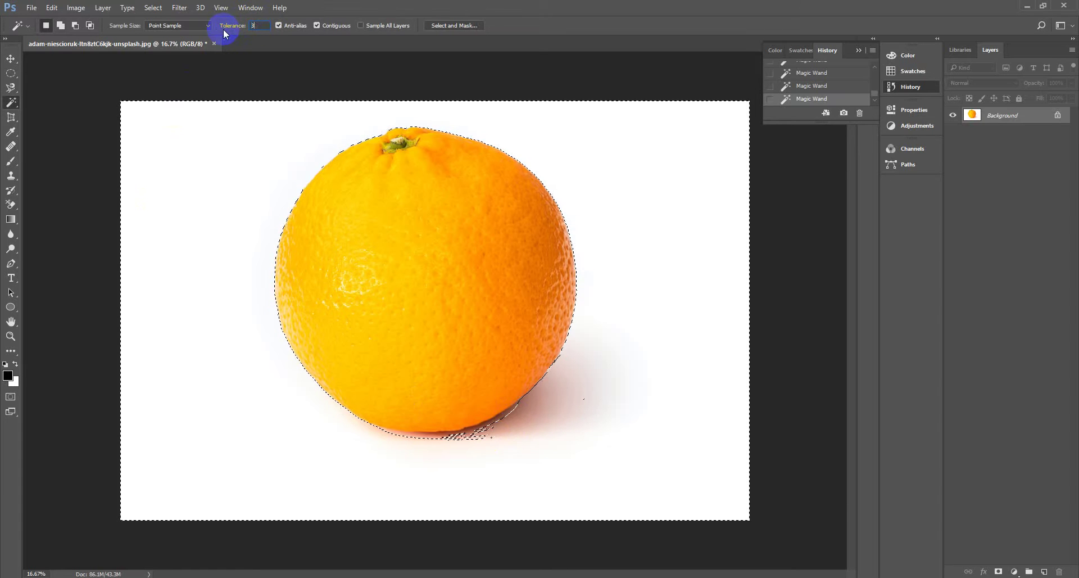
{"action": "left_click", "coordinate": [494, 414], "text": "shift"}
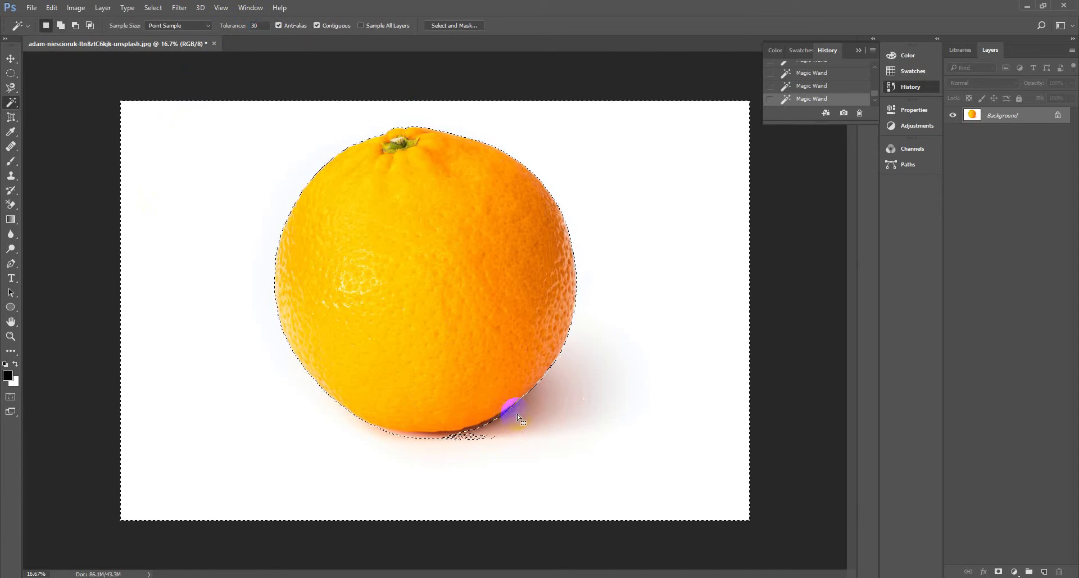
{"action": "left_click", "coordinate": [303, 74]}
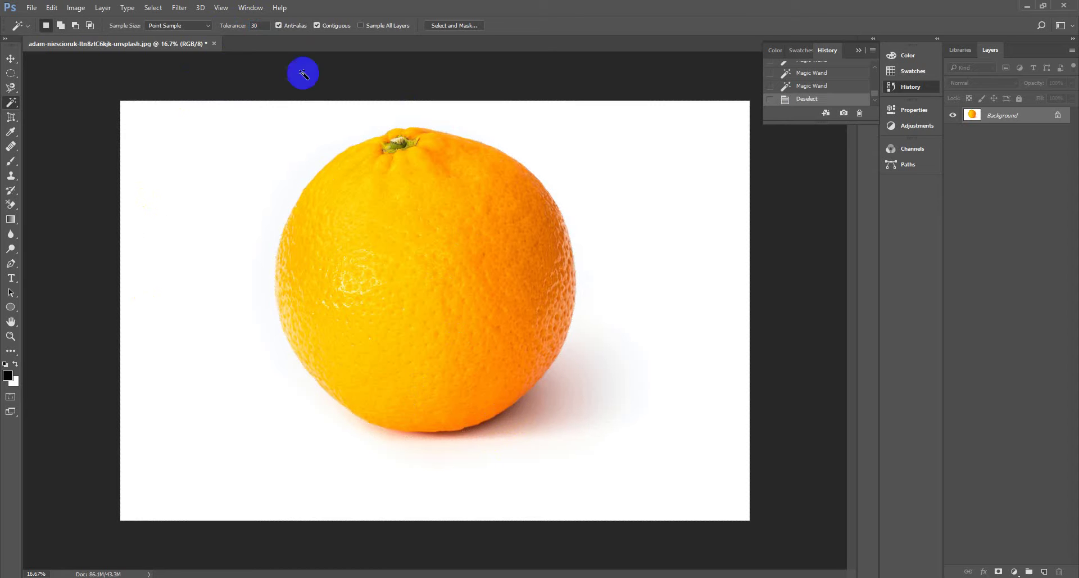
- Select the orange with the Magic Wand at tolerance 30, adding its darker areas toward the right edge
{"action": "left_click_drag", "start_coordinate": [264, 25], "coordinate": [230, 23]}
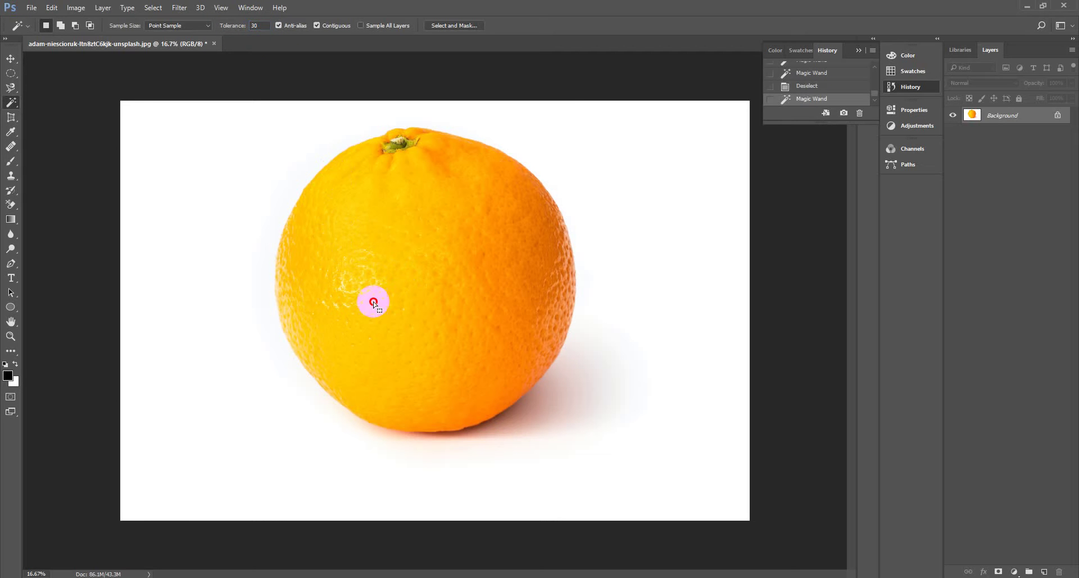
{"action": "left_click", "coordinate": [398, 321]}
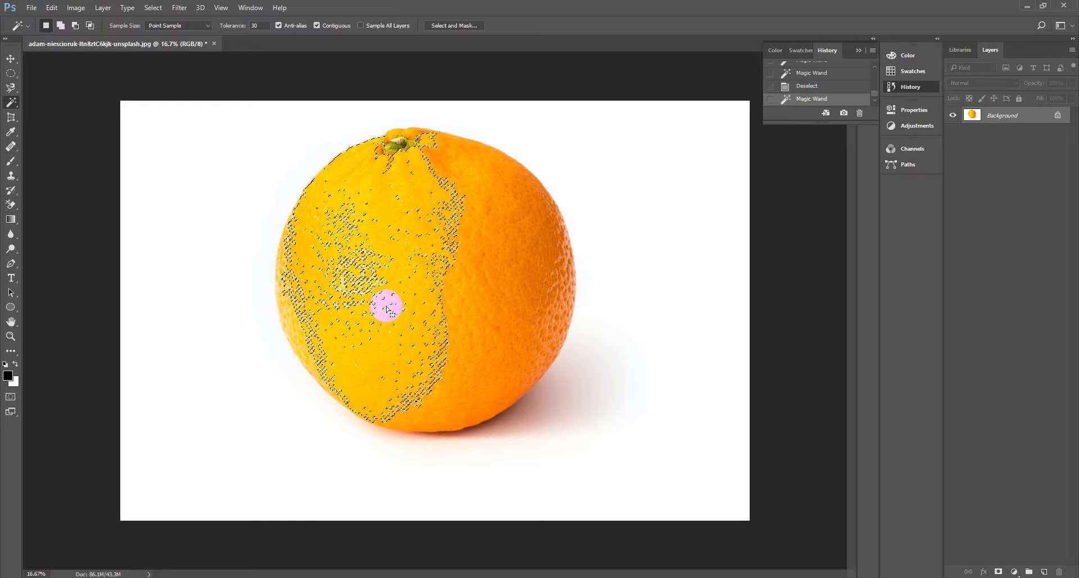
{"action": "left_click", "coordinate": [482, 300], "text": "shift"}
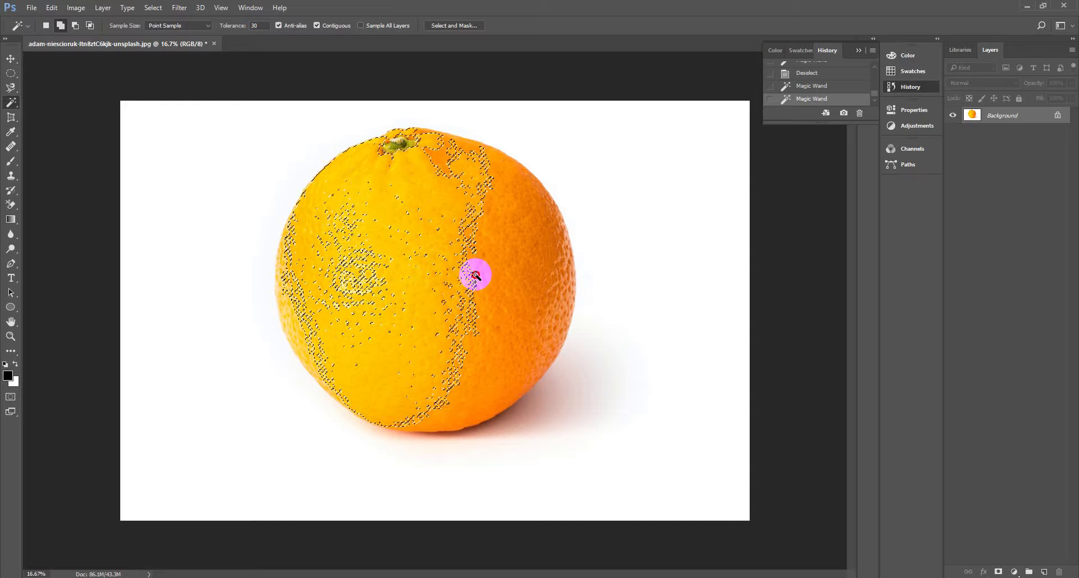
{"action": "left_click", "coordinate": [487, 308], "text": "shift"}
{"action": "left_click", "coordinate": [513, 260]}
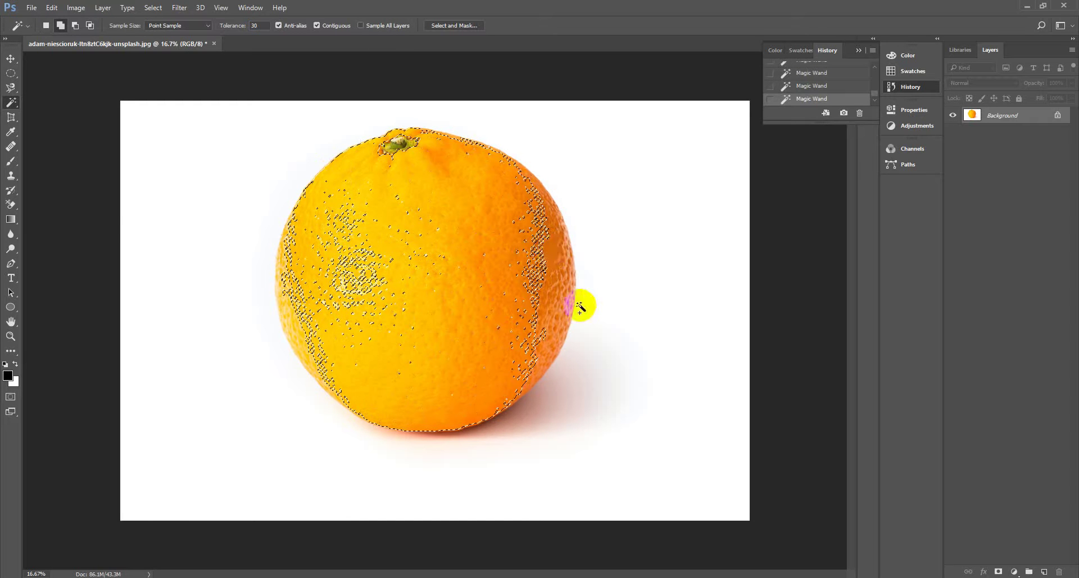
{"action": "left_click", "coordinate": [495, 312]}
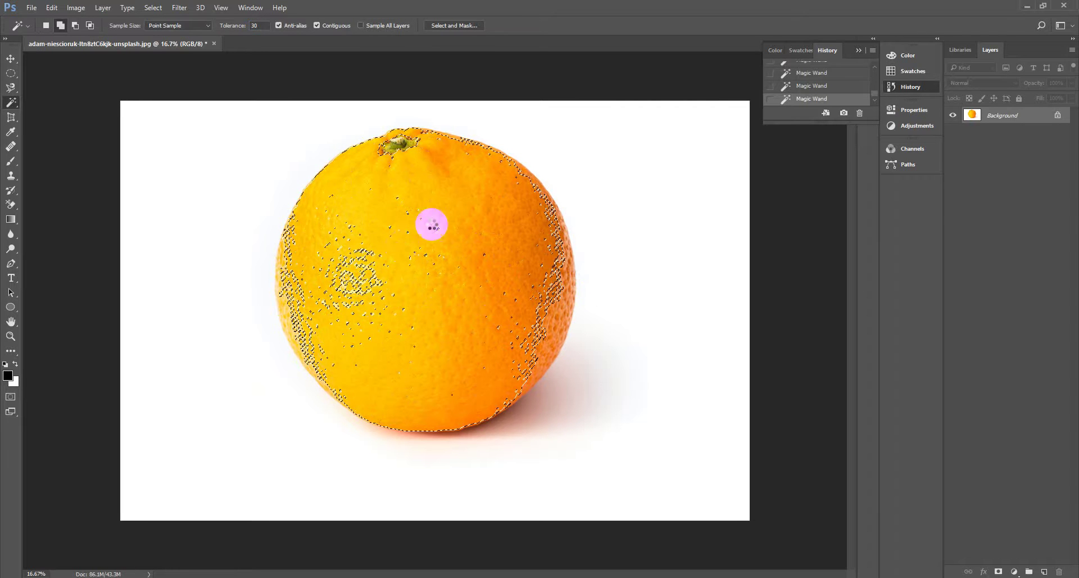
{"action": "left_click", "coordinate": [562, 297]}
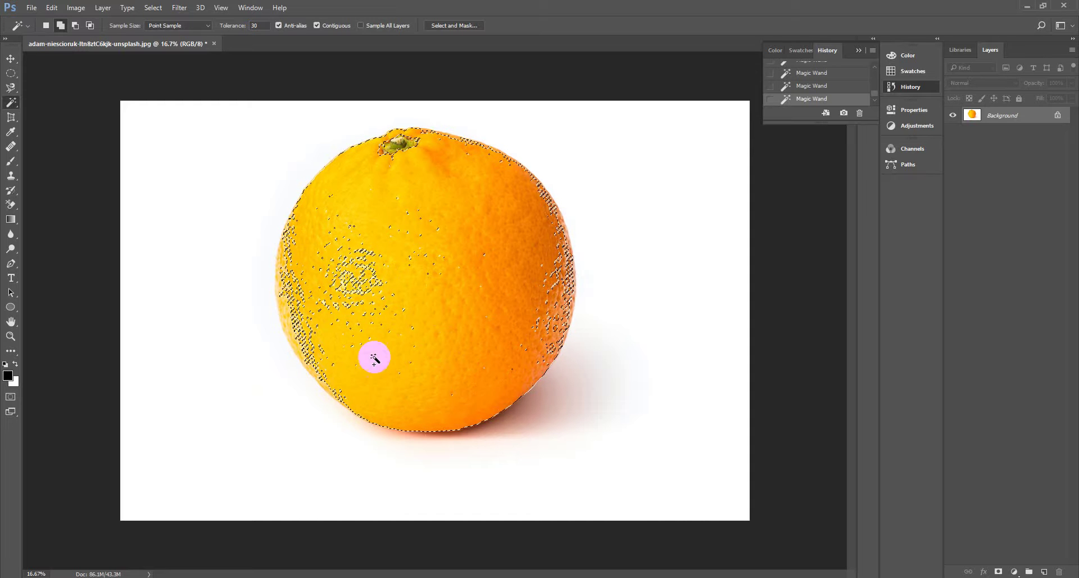
- Try a tolerance of 12 on the white background and on the middle of the orange, and clear the selection
{"action": "left_click", "coordinate": [259, 25]}
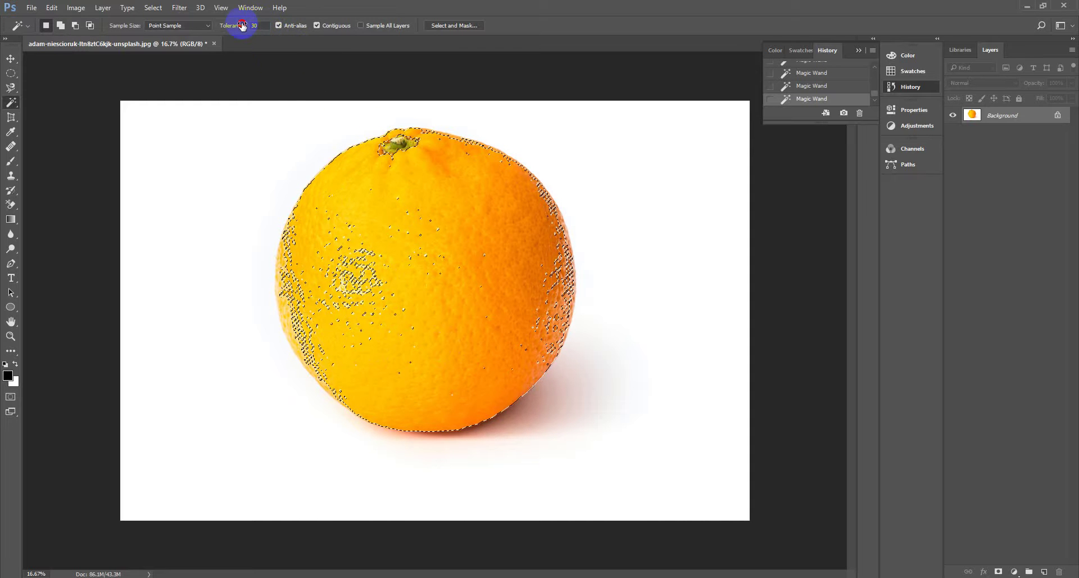
{"action": "key", "text": "BackSpace"}
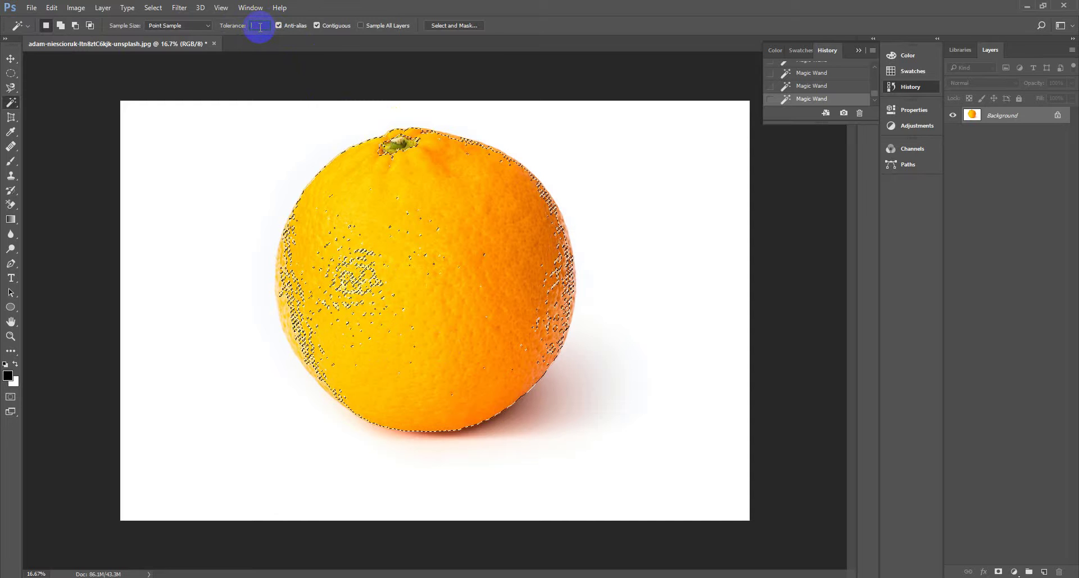
{"action": "type", "text": "12"}
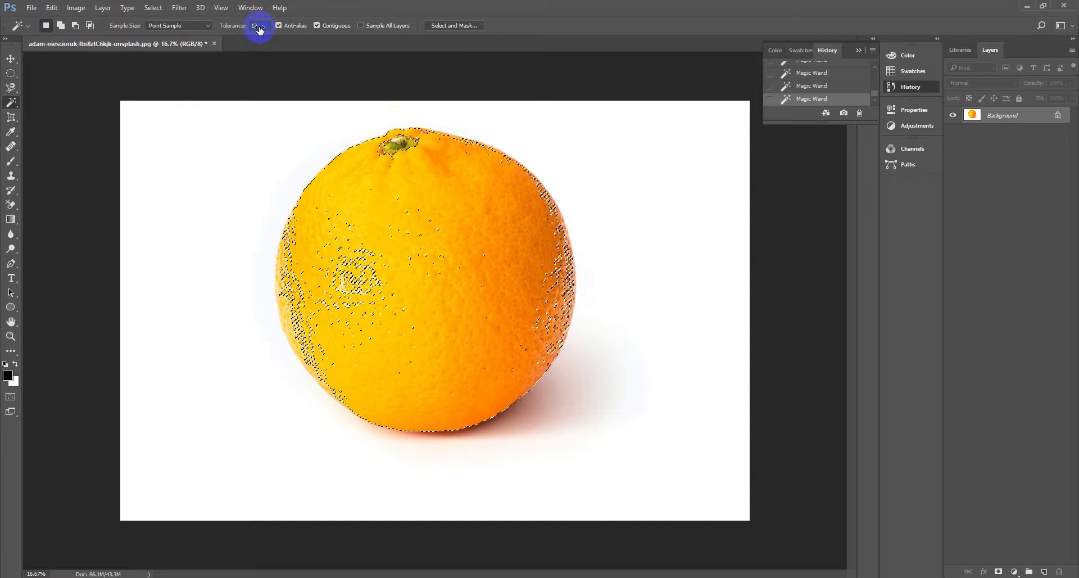
{"action": "left_click", "coordinate": [309, 103]}
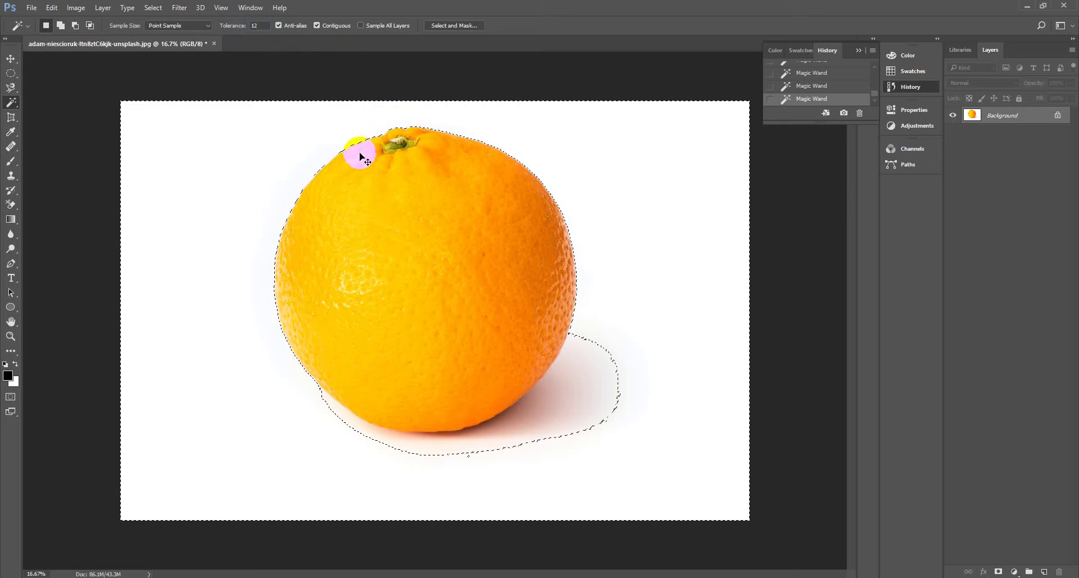
{"action": "left_click", "coordinate": [424, 278]}
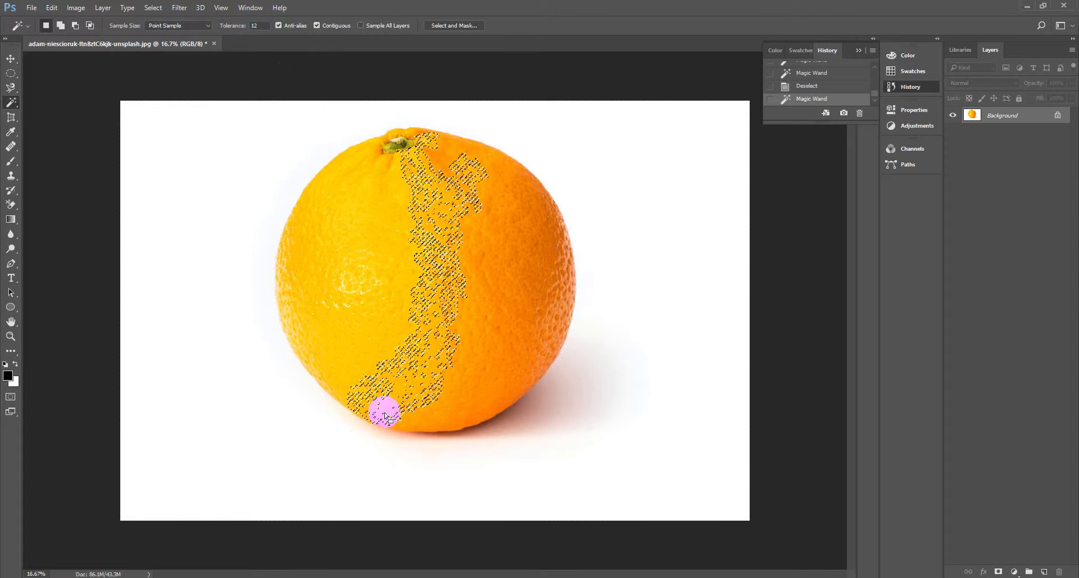
{"action": "left_click", "coordinate": [416, 349]}
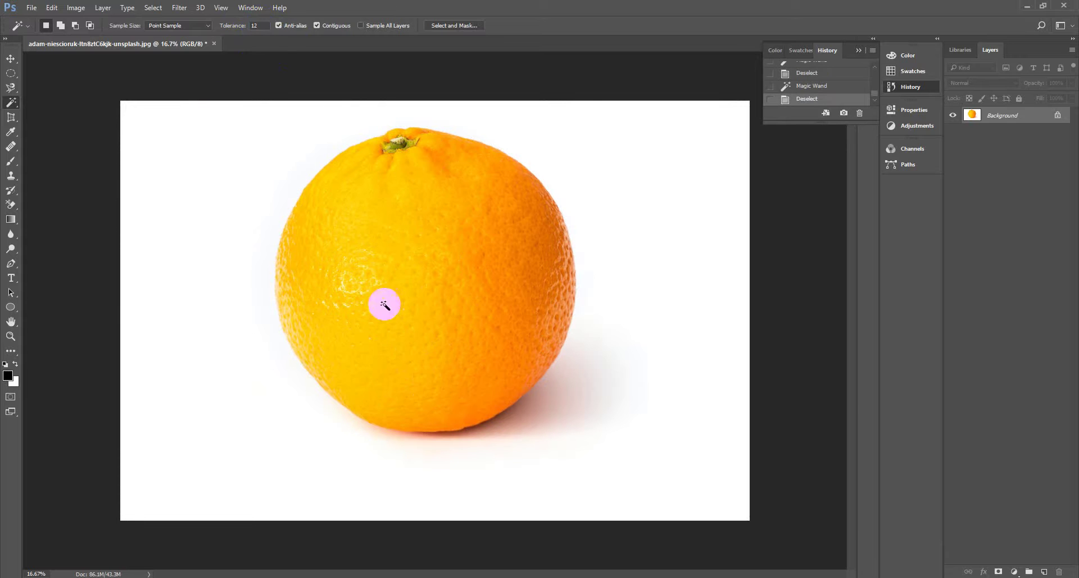
- Set the tolerance to 40 and select the yellow part of the orange with the Magic Wand
{"action": "left_click", "coordinate": [260, 25]}
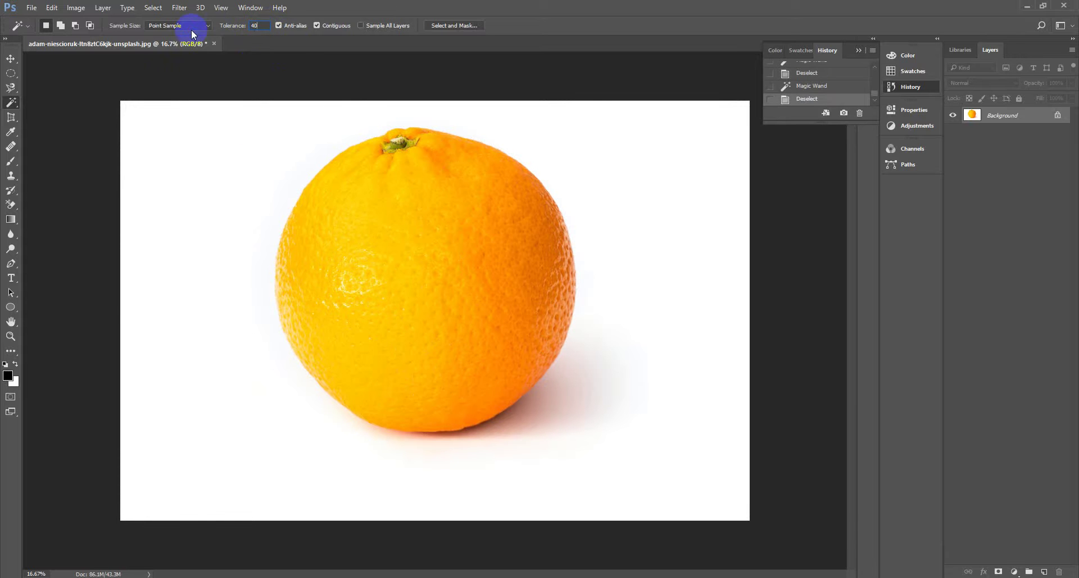
{"action": "type", "text": "40"}
{"action": "left_click", "coordinate": [410, 235]}
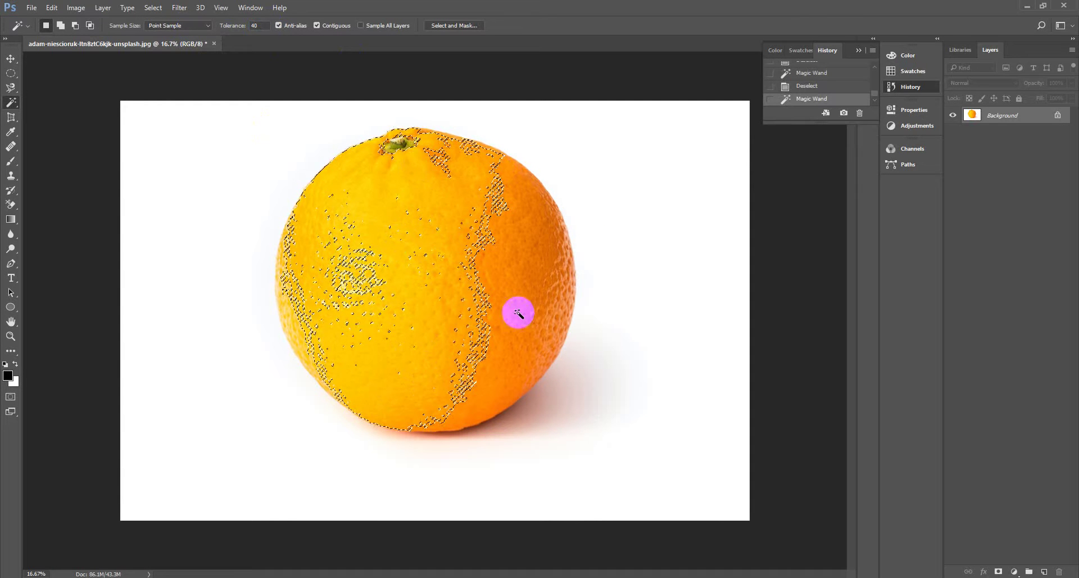
- Set the tolerance to 80, clear the old selection, and reselect the orange from its middle
{"action": "left_click", "coordinate": [253, 26]}
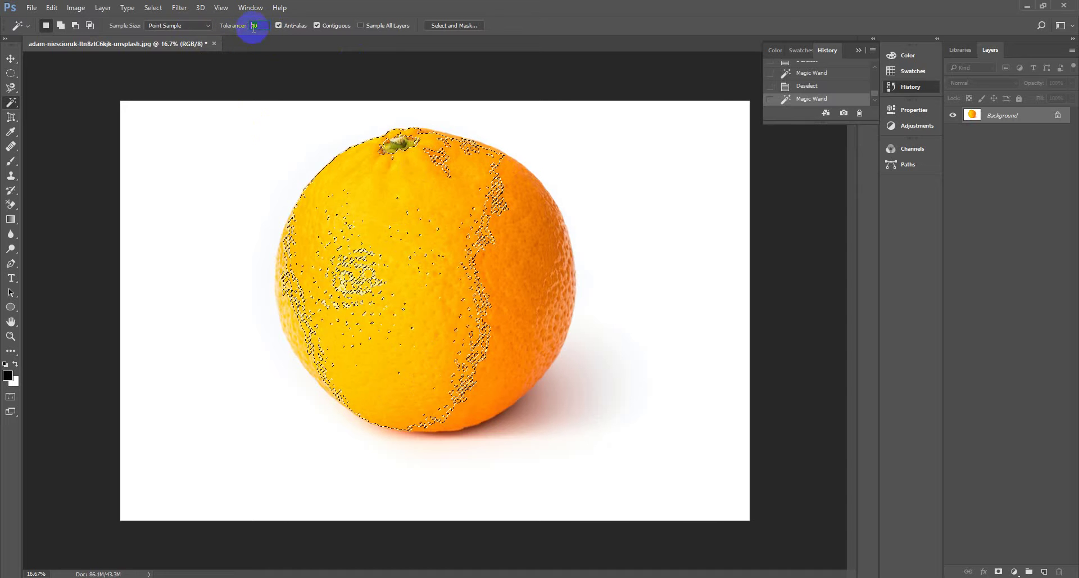
{"action": "type", "text": "50"}
{"action": "key", "text": "Return"}
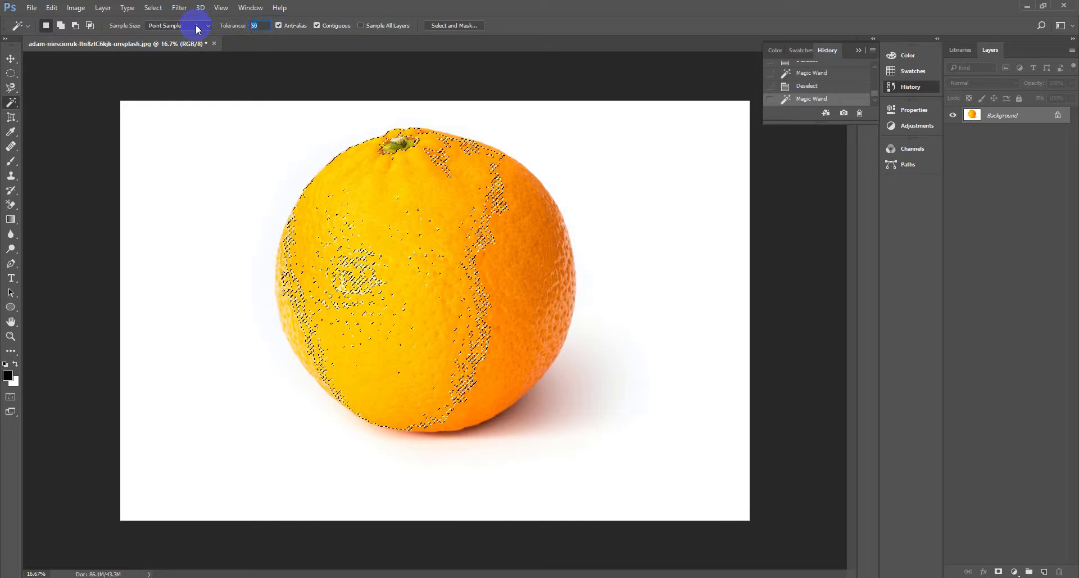
{"action": "type", "text": "80"}
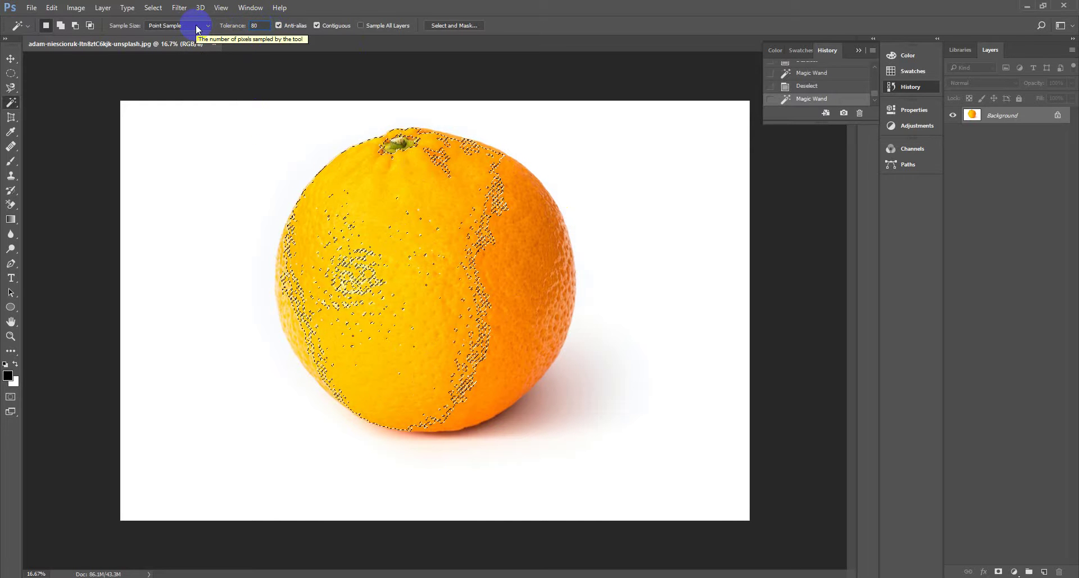
{"action": "left_click", "coordinate": [448, 238]}
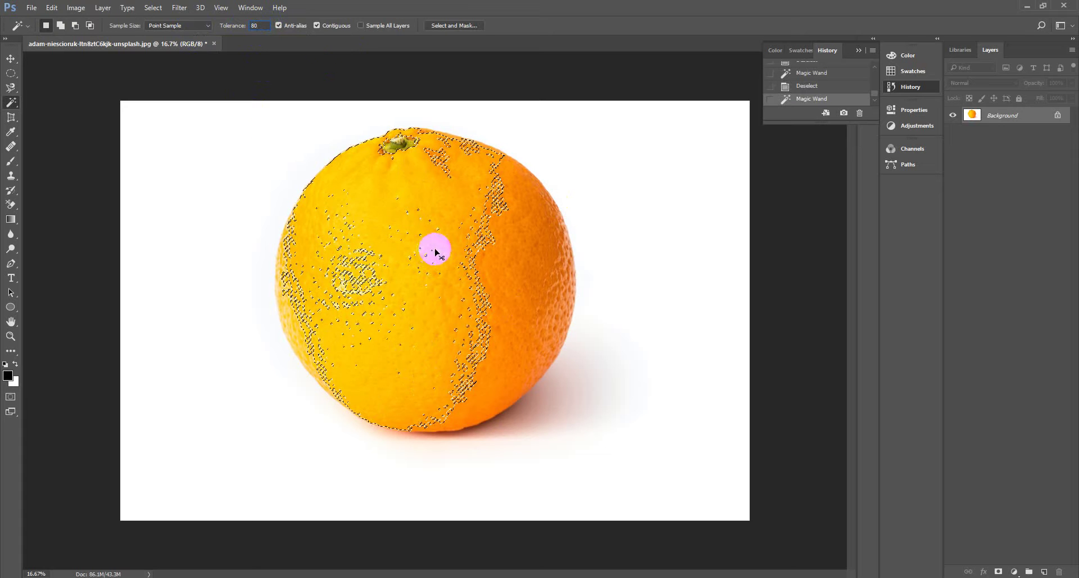
{"action": "key", "text": "ctrl+d"}
{"action": "left_click", "coordinate": [415, 242]}
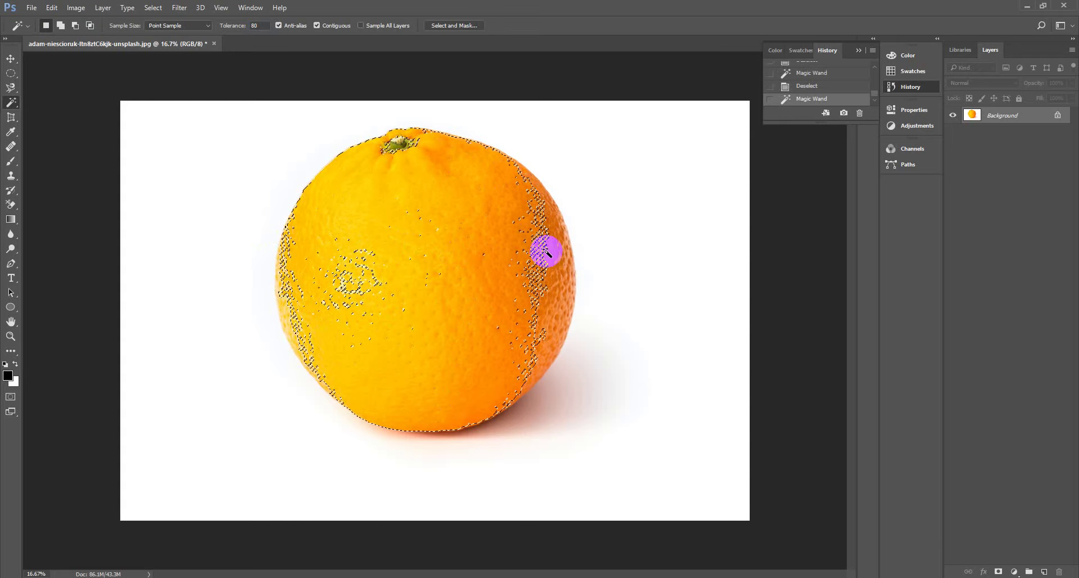
- Sample the dark right side and the bright highlight of the orange with the Magic Wand at tolerance 80
{"action": "left_click", "coordinate": [546, 252]}
{"action": "left_click", "coordinate": [359, 316]}
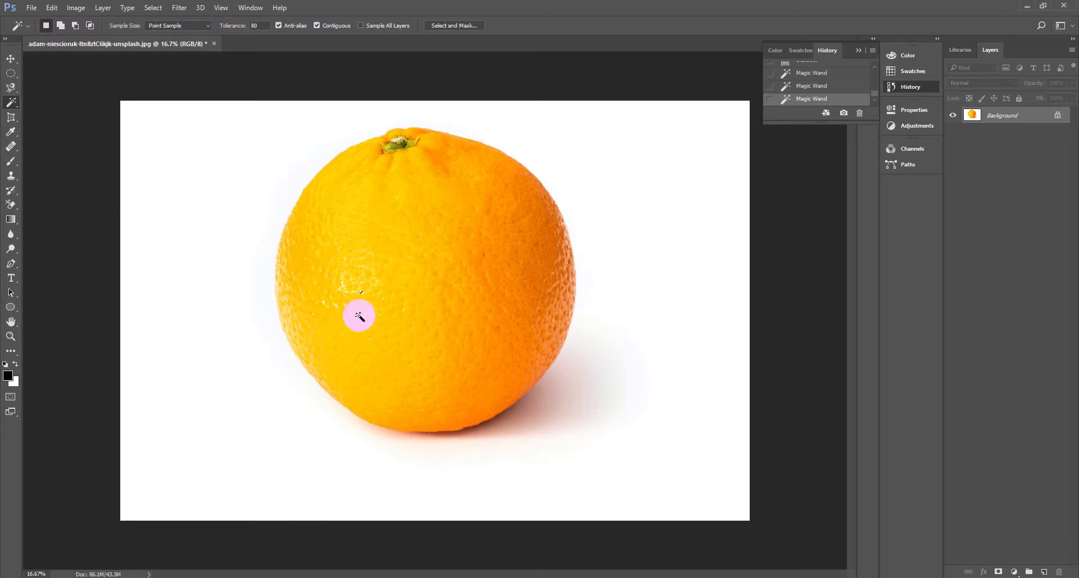
{"action": "left_click", "coordinate": [547, 253]}
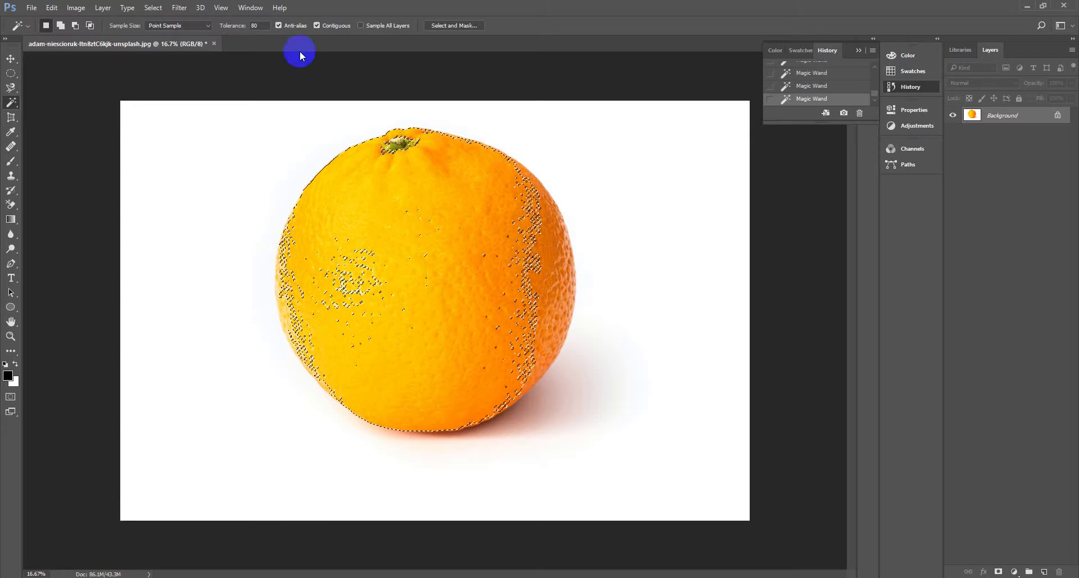
{"action": "left_click", "coordinate": [257, 25]}
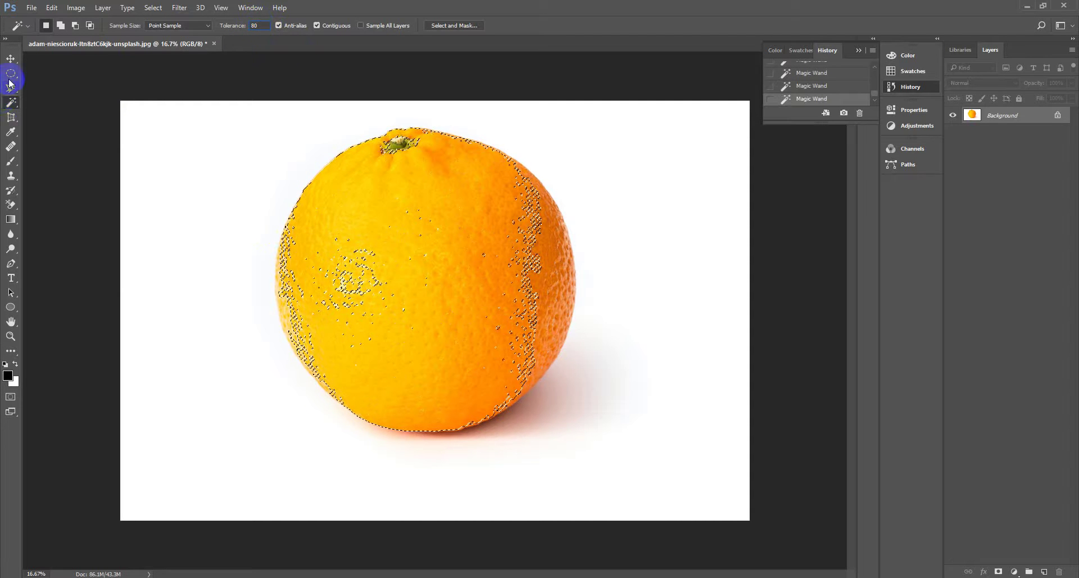
- Clear the selection and switch from the Perspective Crop tool to the regular Crop tool
{"action": "left_click", "coordinate": [10, 116]}
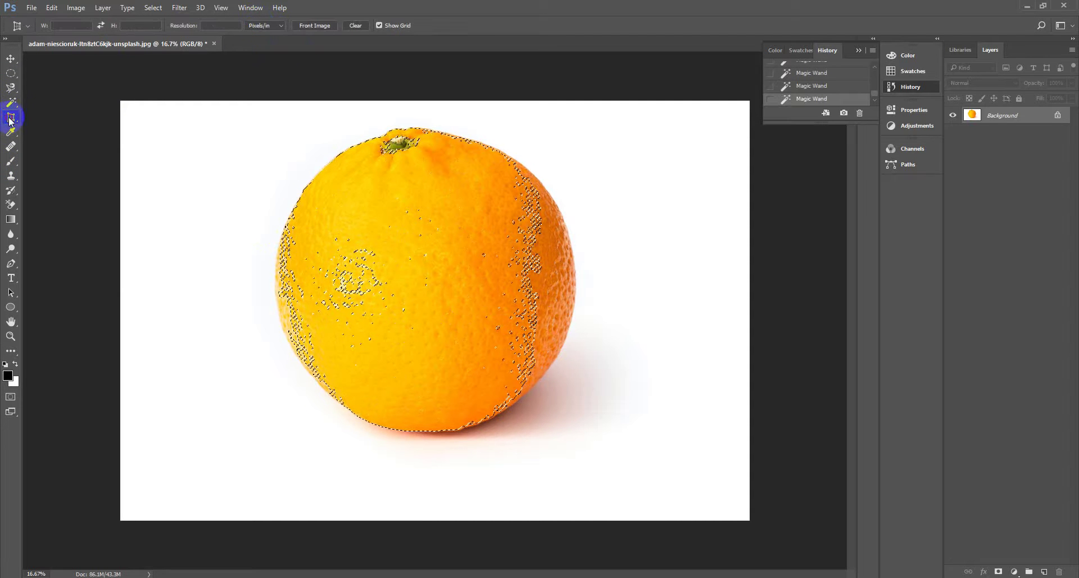
{"action": "left_click", "coordinate": [376, 197]}
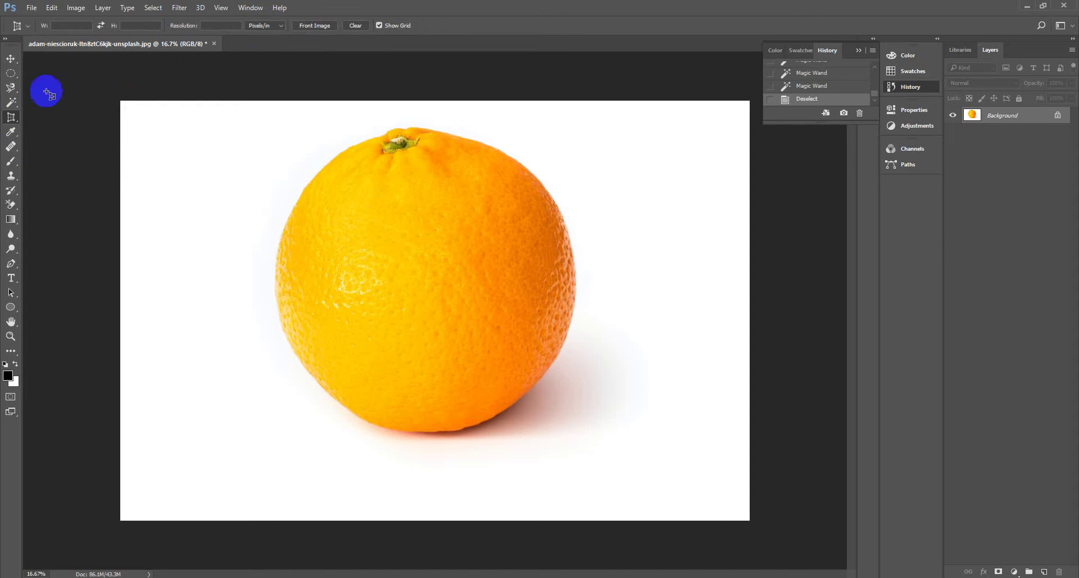
{"action": "left_click", "coordinate": [11, 119]}
{"action": "left_click", "coordinate": [45, 119]}
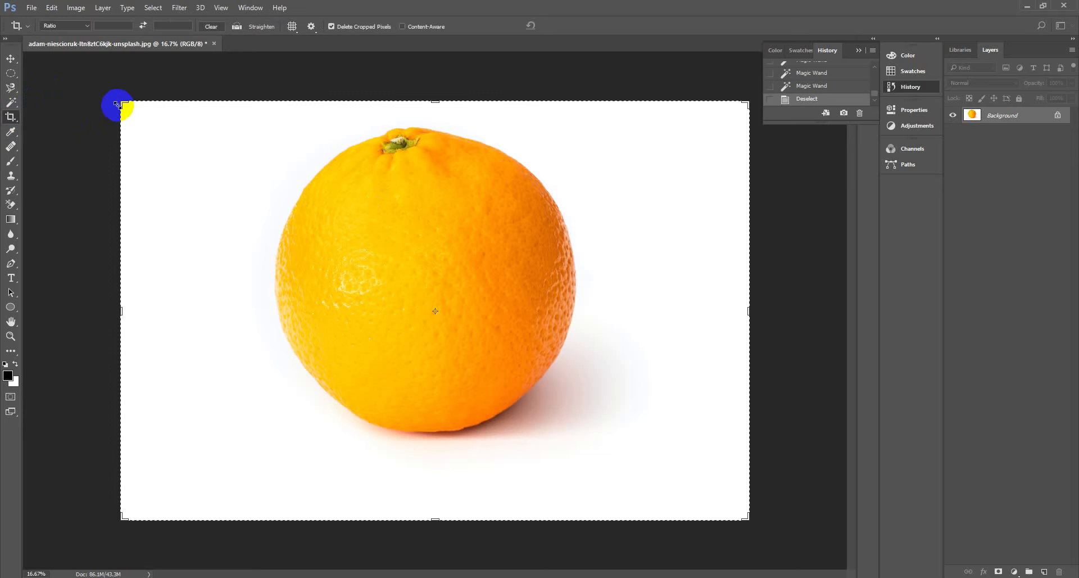
- Trim the empty space around the orange by pulling in the crop frame's sides, and apply the crop
{"action": "left_click_drag", "start_coordinate": [124, 104], "coordinate": [190, 133]}
{"action": "left_click_drag", "start_coordinate": [179, 132], "coordinate": [124, 104]}
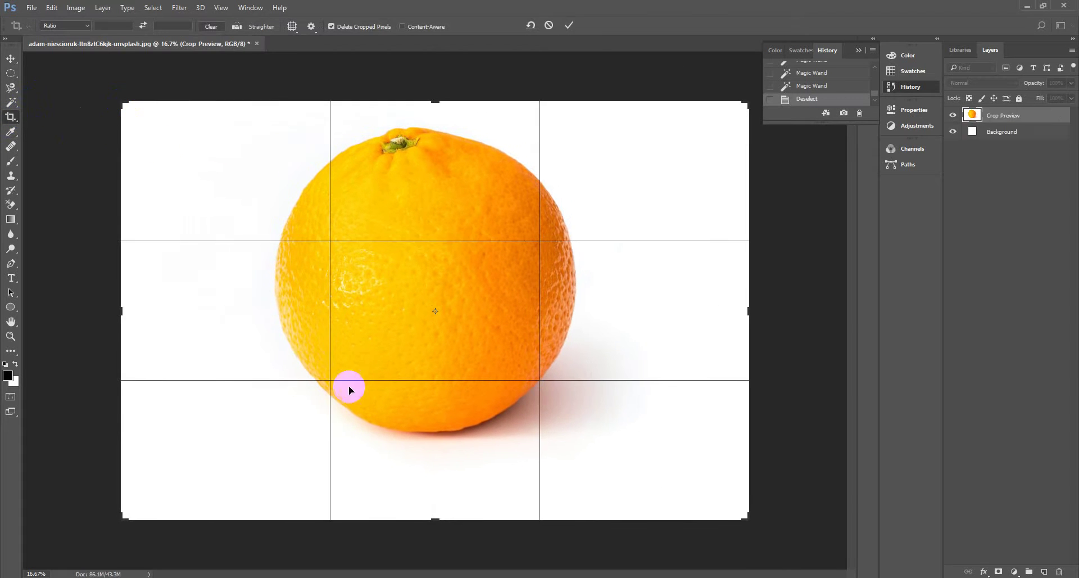
{"action": "left_click", "coordinate": [437, 100]}
{"action": "left_click_drag", "start_coordinate": [443, 524], "coordinate": [429, 465]}
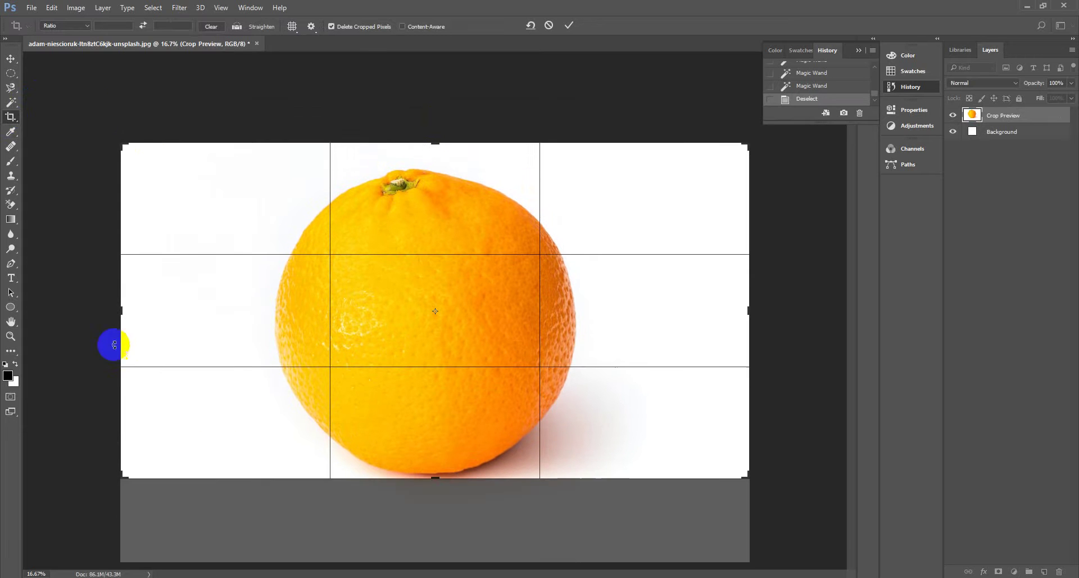
{"action": "left_click_drag", "start_coordinate": [120, 309], "coordinate": [190, 310]}
{"action": "mouse_move", "coordinate": [691, 316]}
{"action": "left_mouse_down"}
{"action": "mouse_move", "coordinate": [597, 318]}
{"action": "mouse_move", "coordinate": [597, 327]}
{"action": "left_mouse_up"}
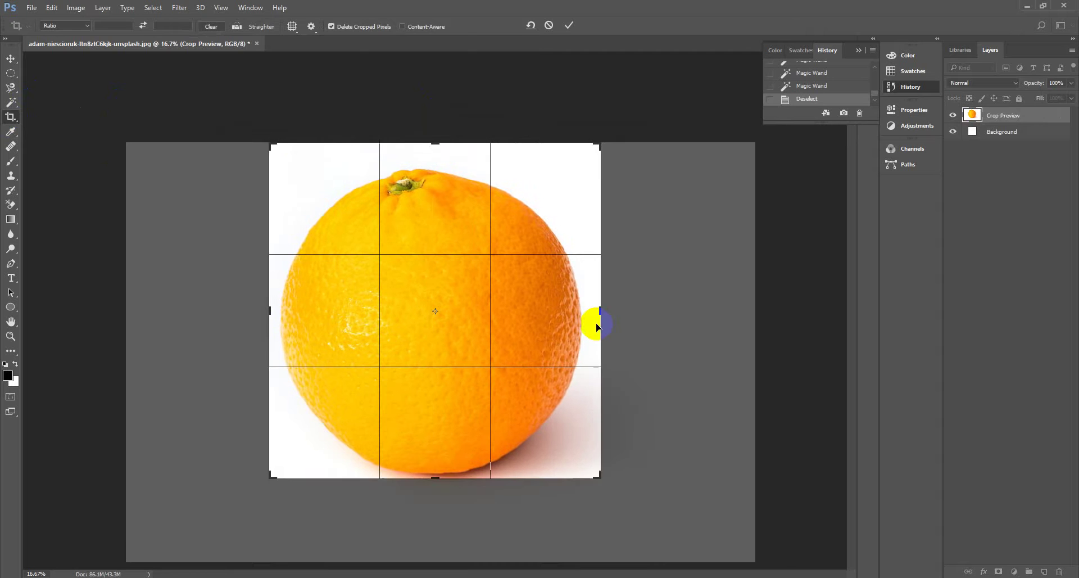
{"action": "key", "text": "Return"}
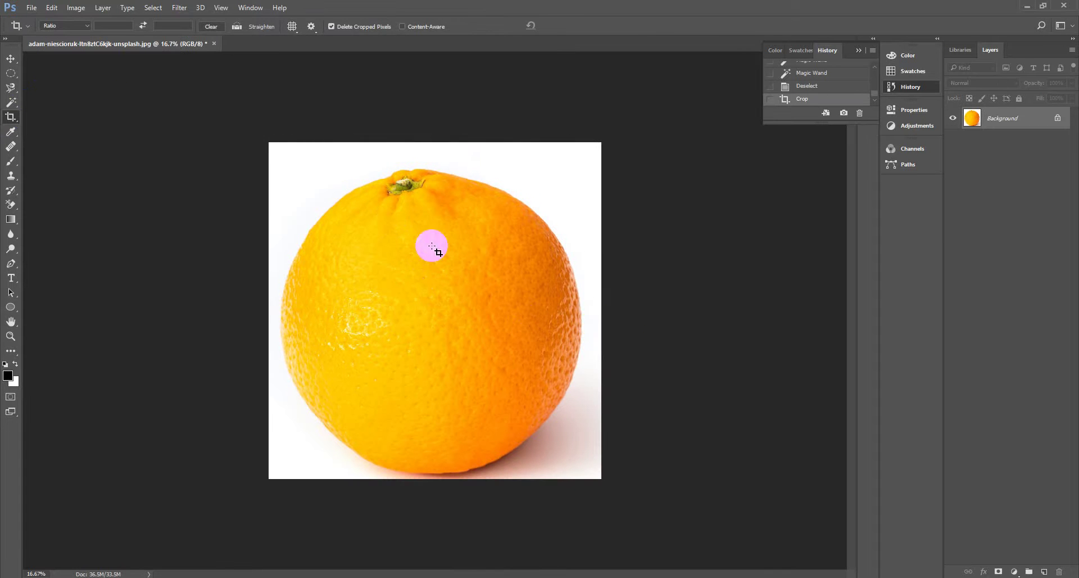
- Try a crop extended to the right past the orange, and revert the photo to the Deselect history state
{"action": "left_click_drag", "start_coordinate": [270, 144], "coordinate": [601, 478]}
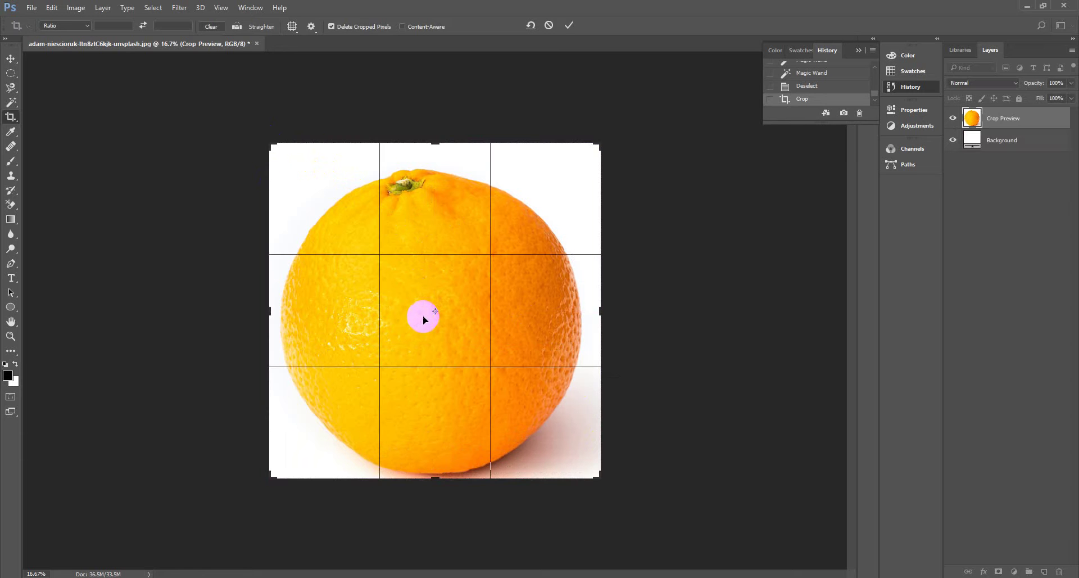
{"action": "right_click", "coordinate": [14, 122]}
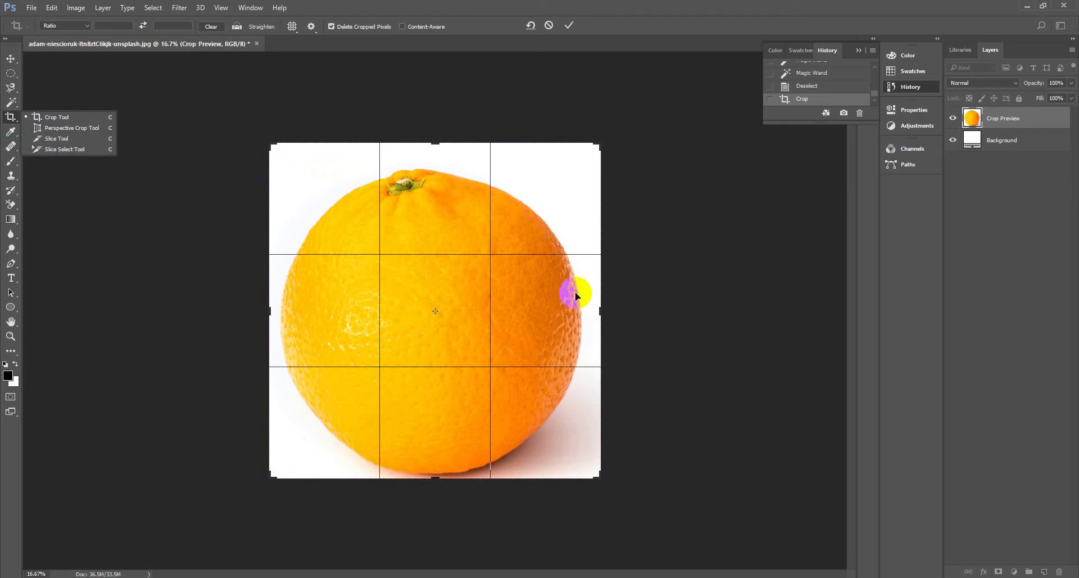
{"action": "left_click_drag", "start_coordinate": [590, 302], "coordinate": [717, 123]}
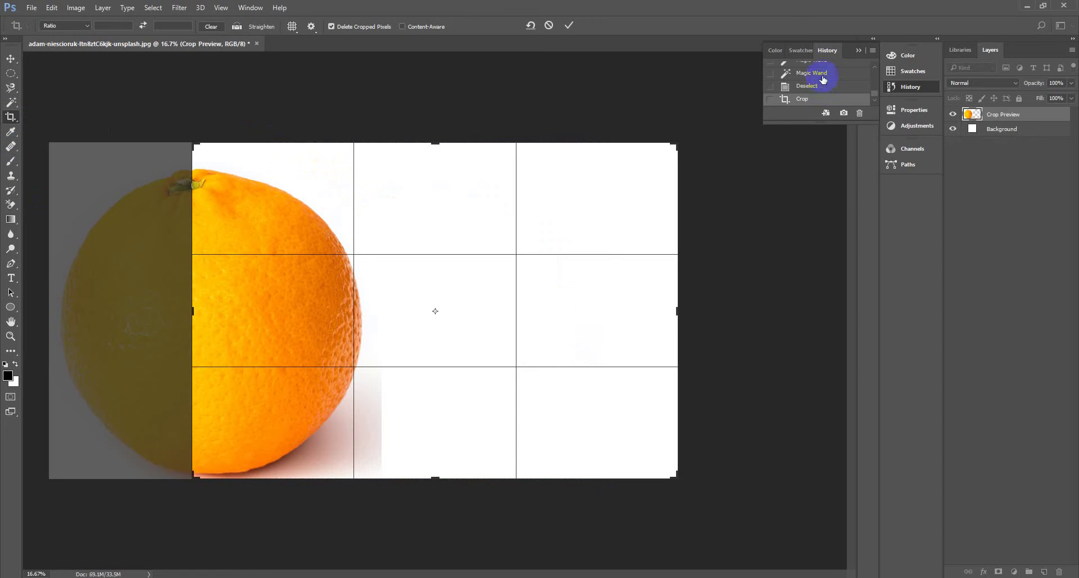
{"action": "left_click", "coordinate": [833, 89]}
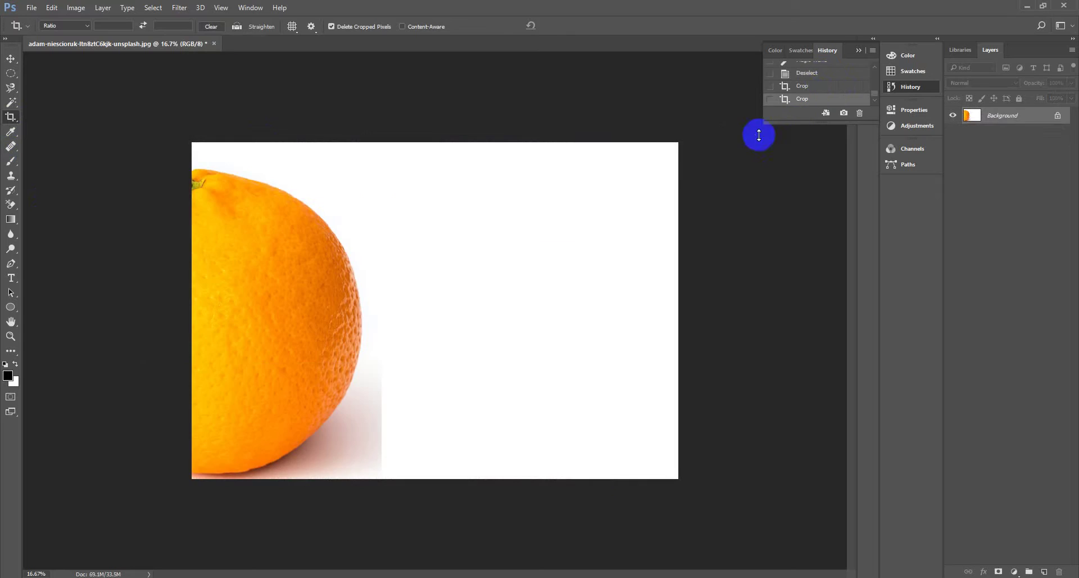
{"action": "left_click", "coordinate": [822, 85]}
{"action": "left_click", "coordinate": [823, 79]}
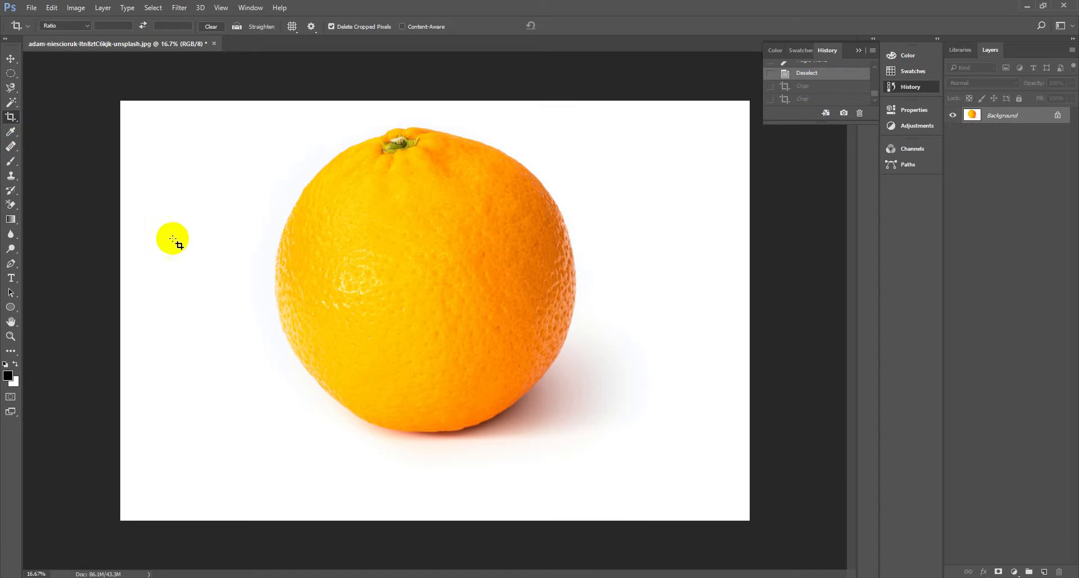
- Apply a crop with the frame covering the whole photo
{"action": "left_click_drag", "start_coordinate": [104, 117], "coordinate": [120, 101]}
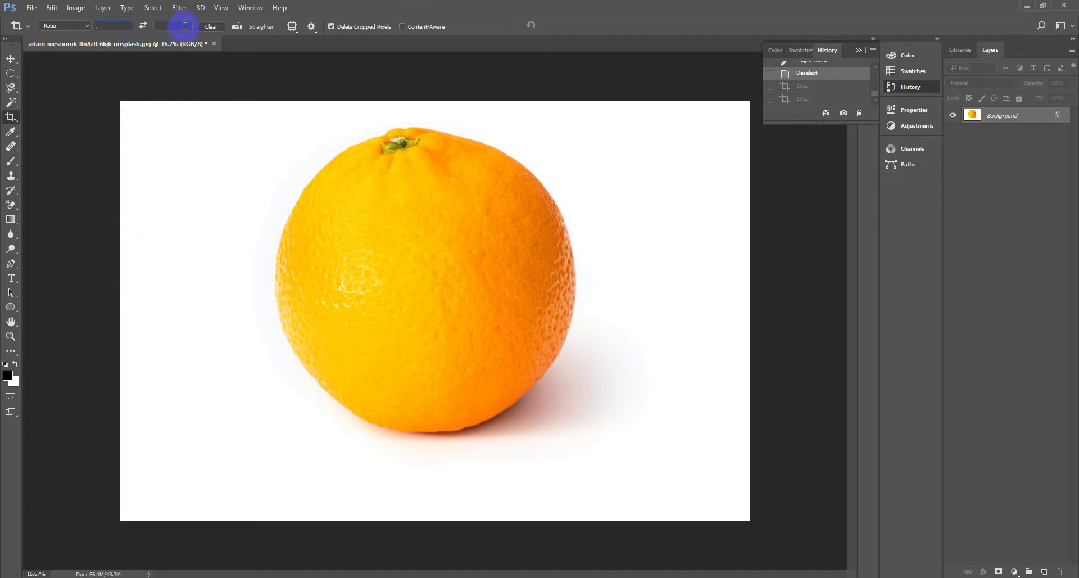
{"action": "left_click_drag", "start_coordinate": [118, 109], "coordinate": [745, 518]}
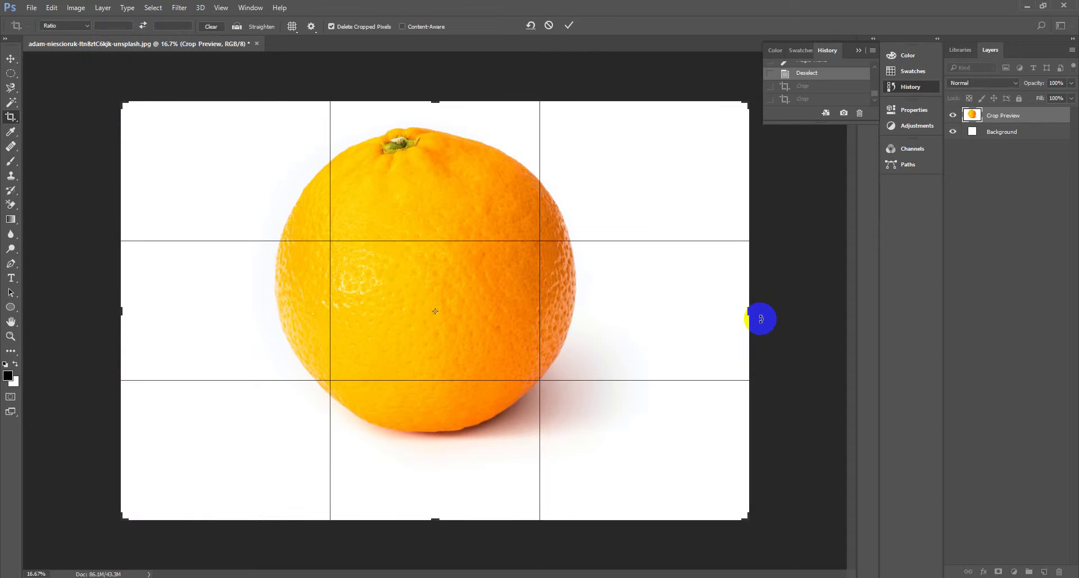
{"action": "key", "text": "Return"}
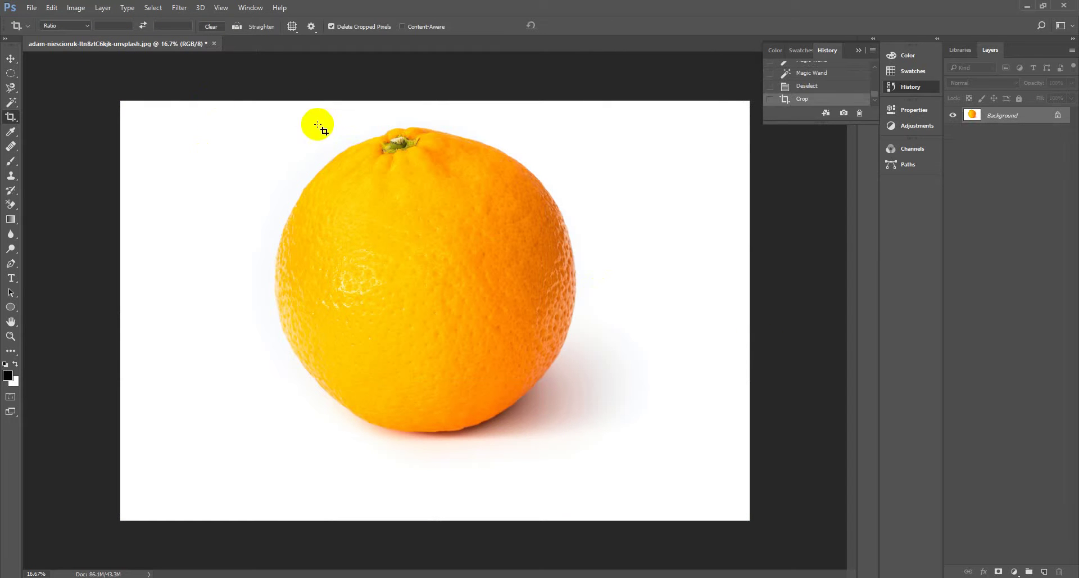
- Draw a crop frame around the orange, widen its edges to enclose the whole fruit with a small margin, and apply the crop
{"action": "left_click_drag", "start_coordinate": [297, 129], "coordinate": [573, 422]}
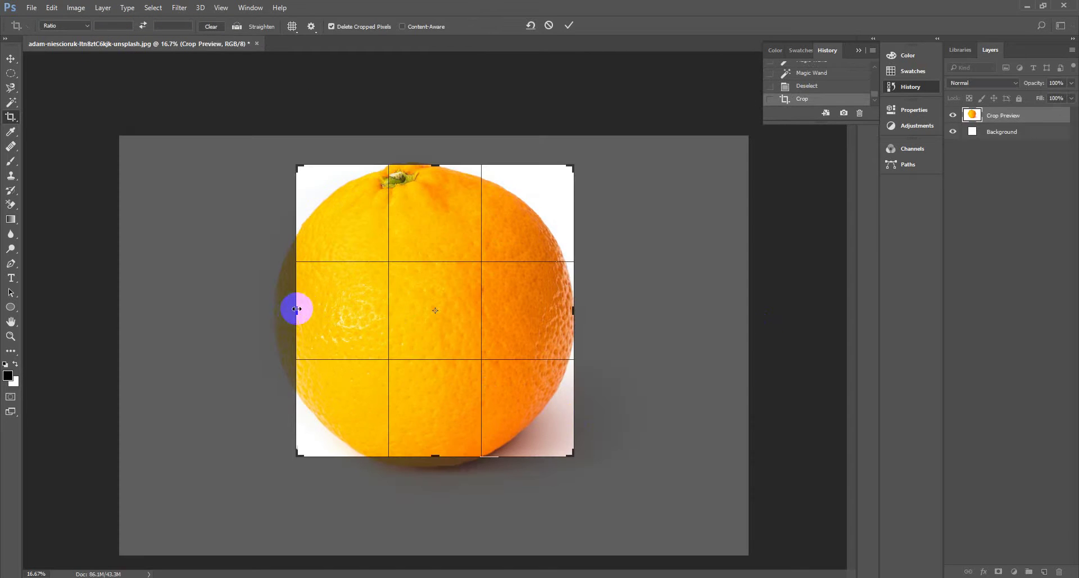
{"action": "left_click_drag", "start_coordinate": [297, 309], "coordinate": [281, 309]}
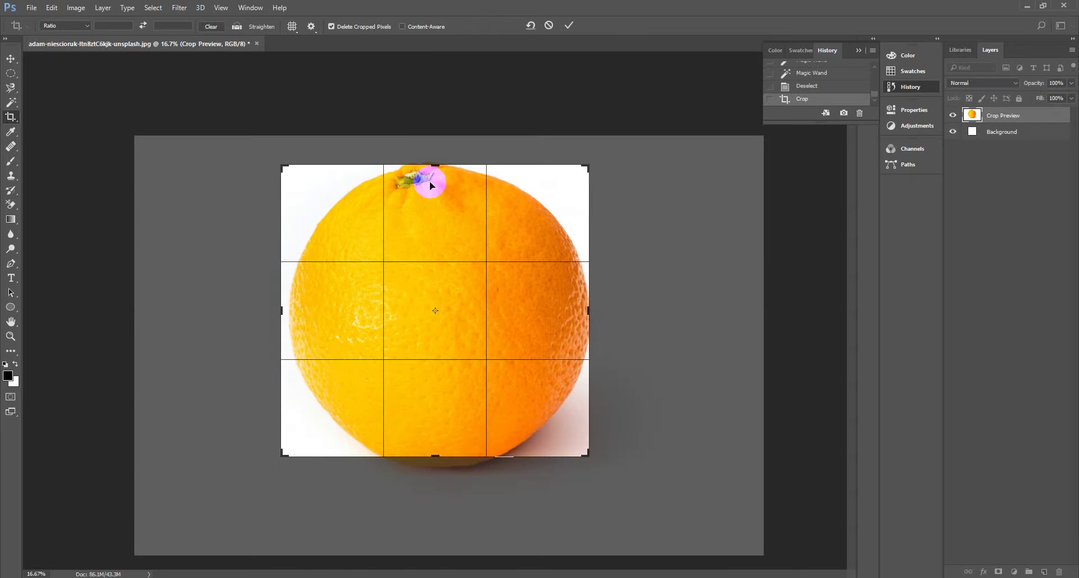
{"action": "left_click_drag", "start_coordinate": [433, 165], "coordinate": [429, 161]}
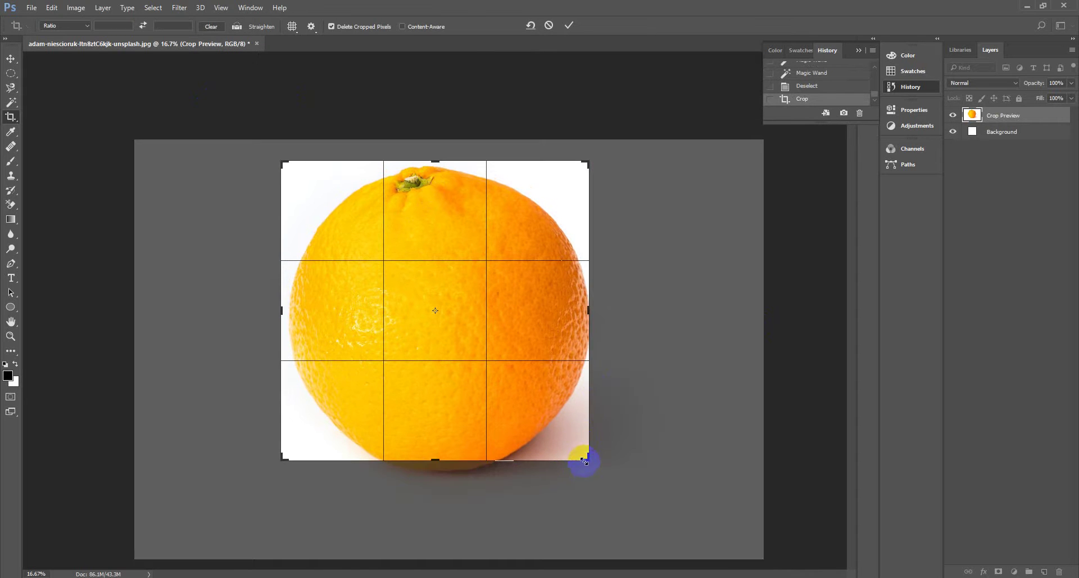
{"action": "left_click_drag", "start_coordinate": [585, 460], "coordinate": [593, 466]}
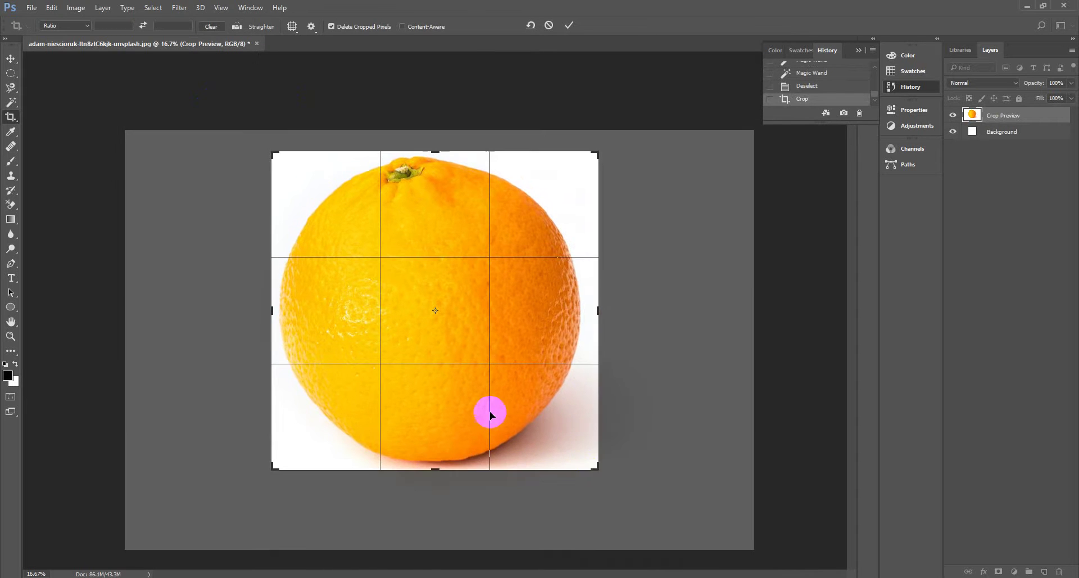
{"action": "double_click", "coordinate": [490, 414]}
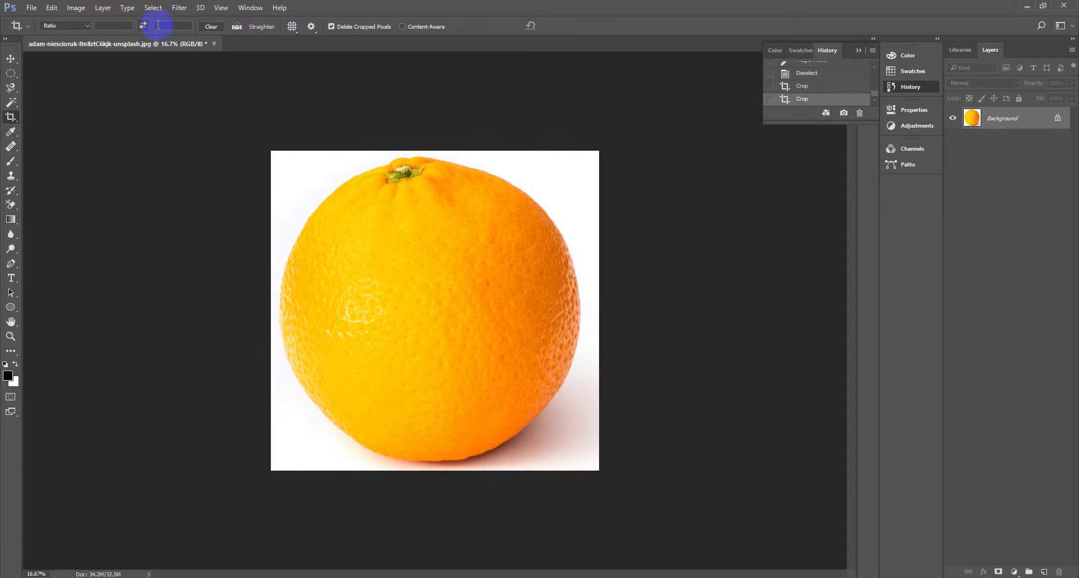
- Look through the crop ratio presets, keep Ratio selected, and apply a crop covering the full image
{"action": "left_click", "coordinate": [66, 26]}
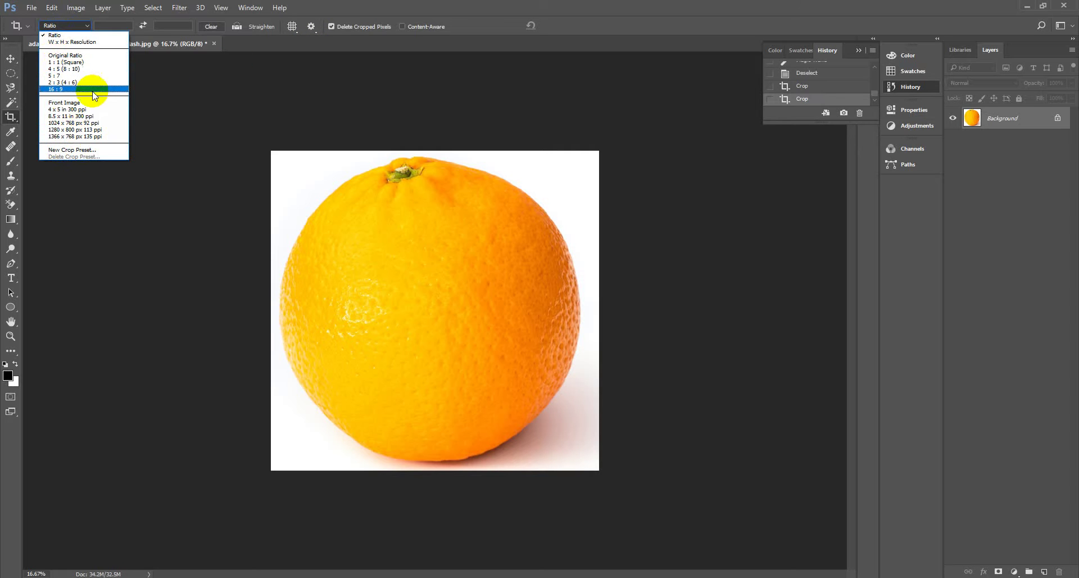
{"action": "left_click", "coordinate": [85, 64]}
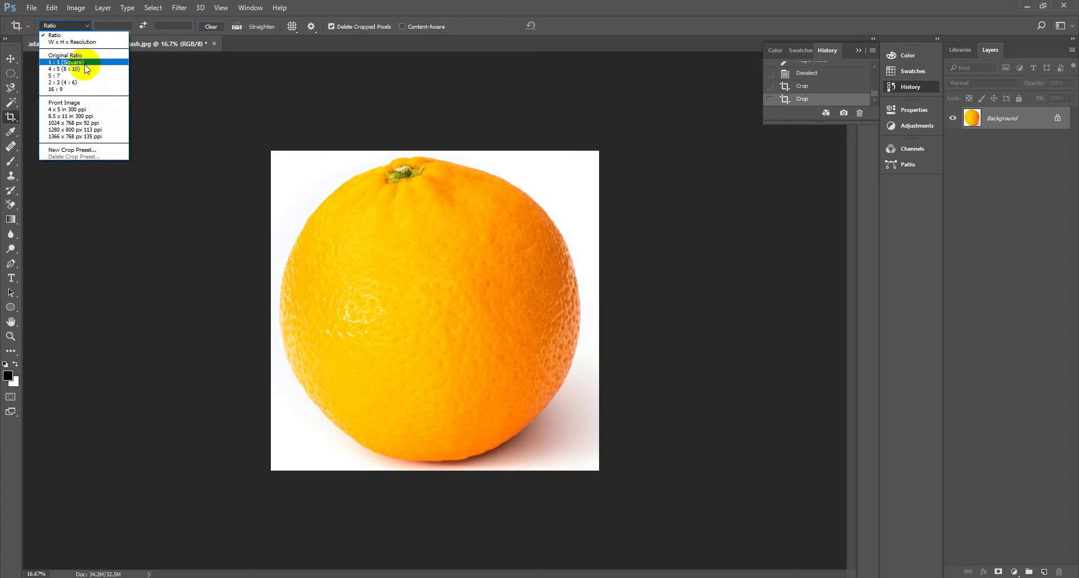
{"action": "left_click", "coordinate": [128, 28]}
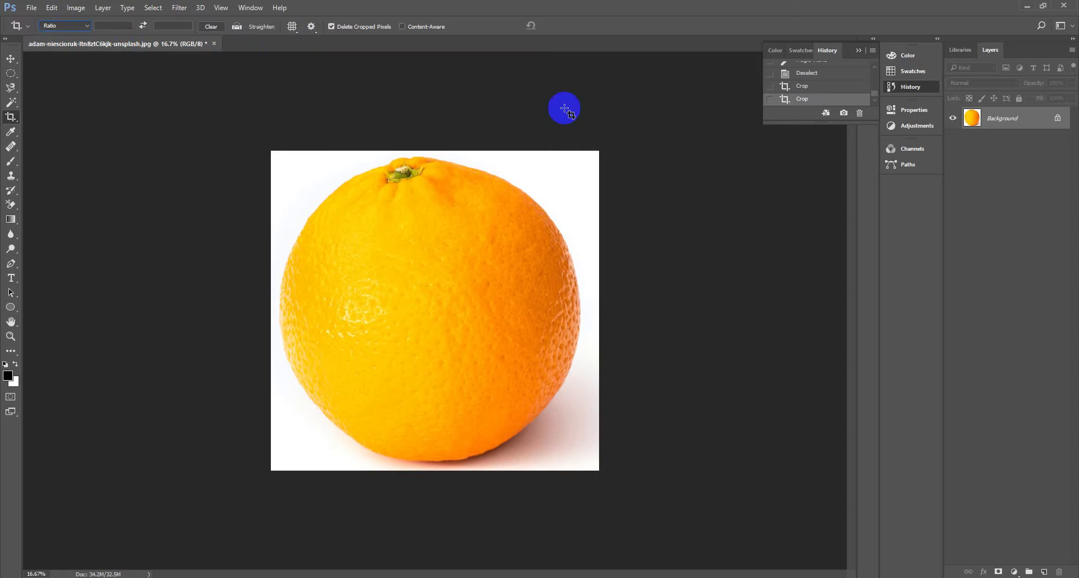
{"action": "left_click", "coordinate": [424, 264]}
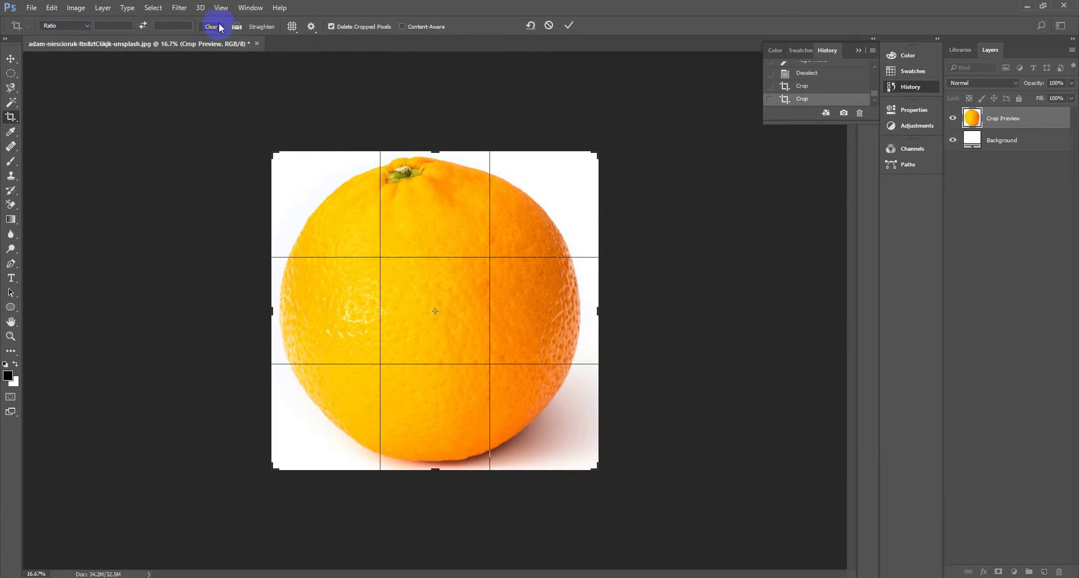
{"action": "double_click", "coordinate": [455, 273]}
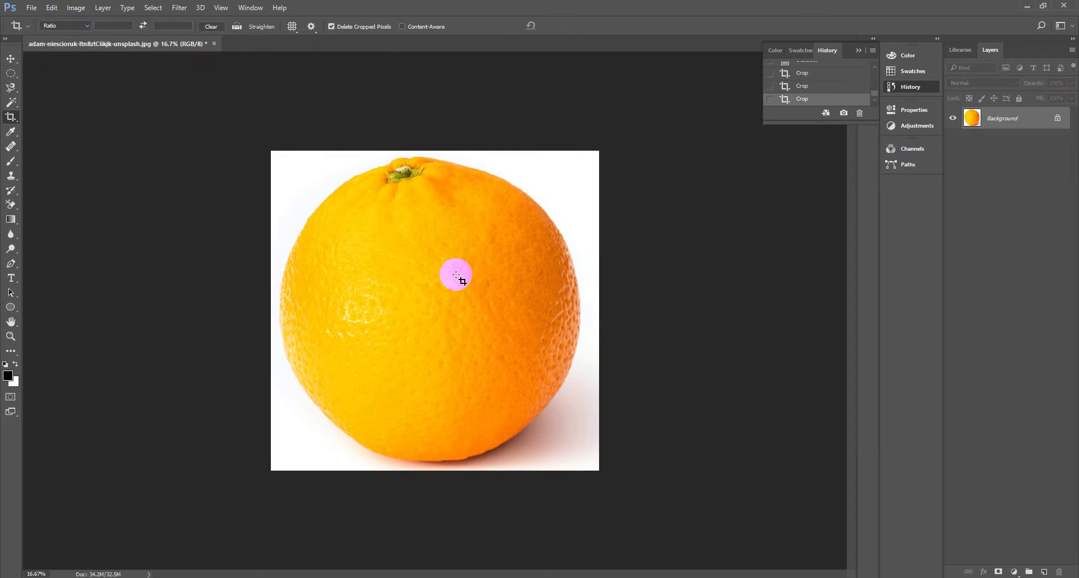
- Set the crop aspect ratio to 1.5 by 1.9, and swap the two values to make the frame landscape
{"action": "left_click", "coordinate": [105, 24]}
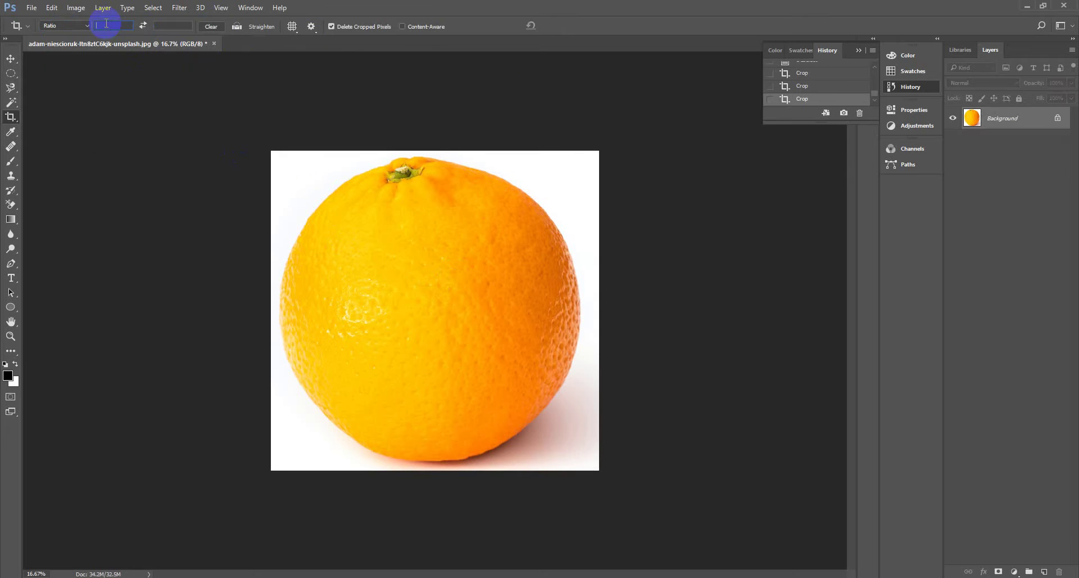
{"action": "type", "text": "1.5in"}
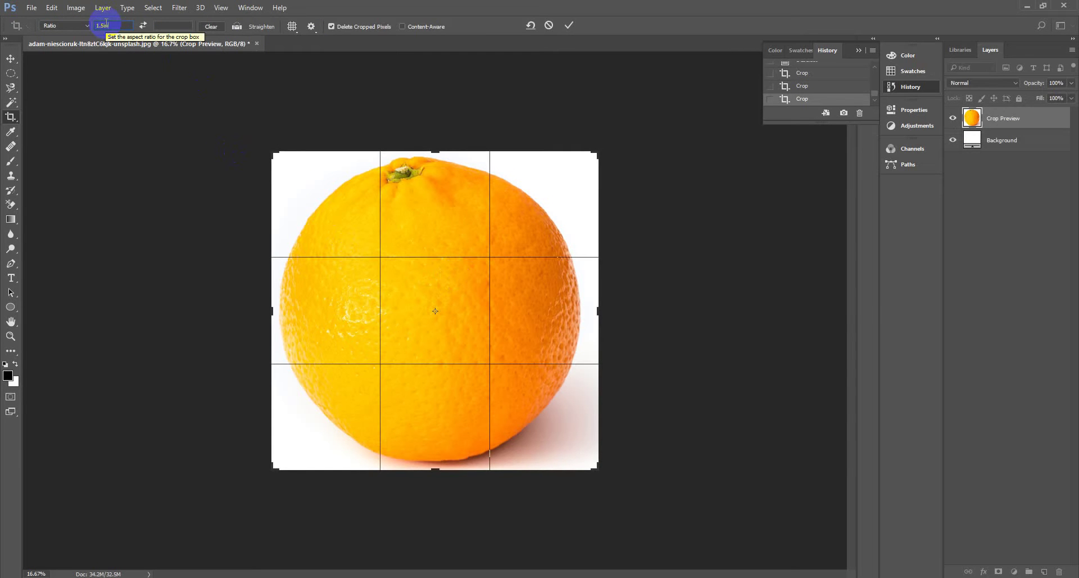
{"action": "left_click", "coordinate": [171, 27]}
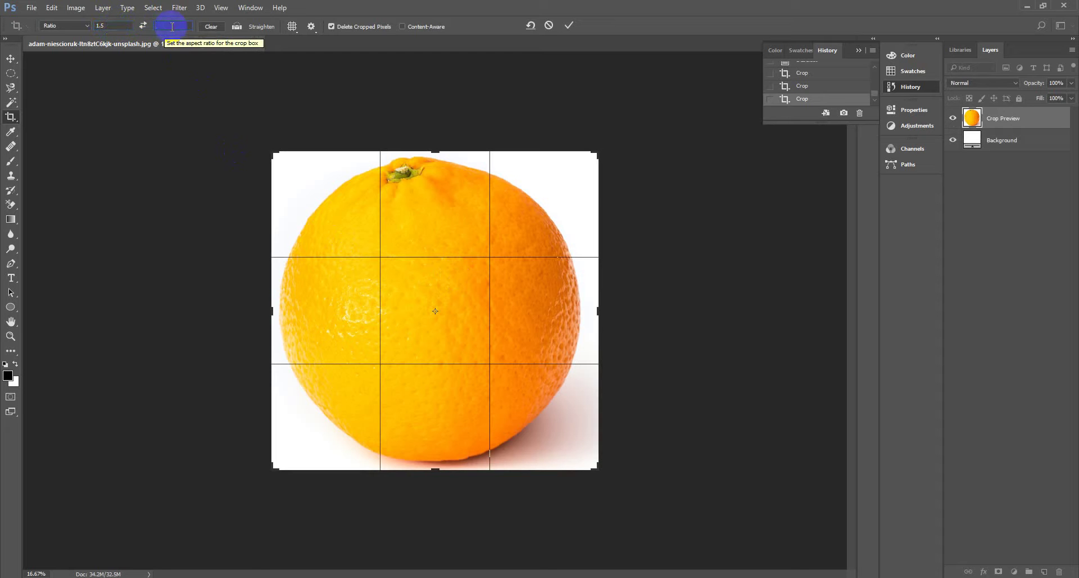
{"action": "type", "text": "1.9"}
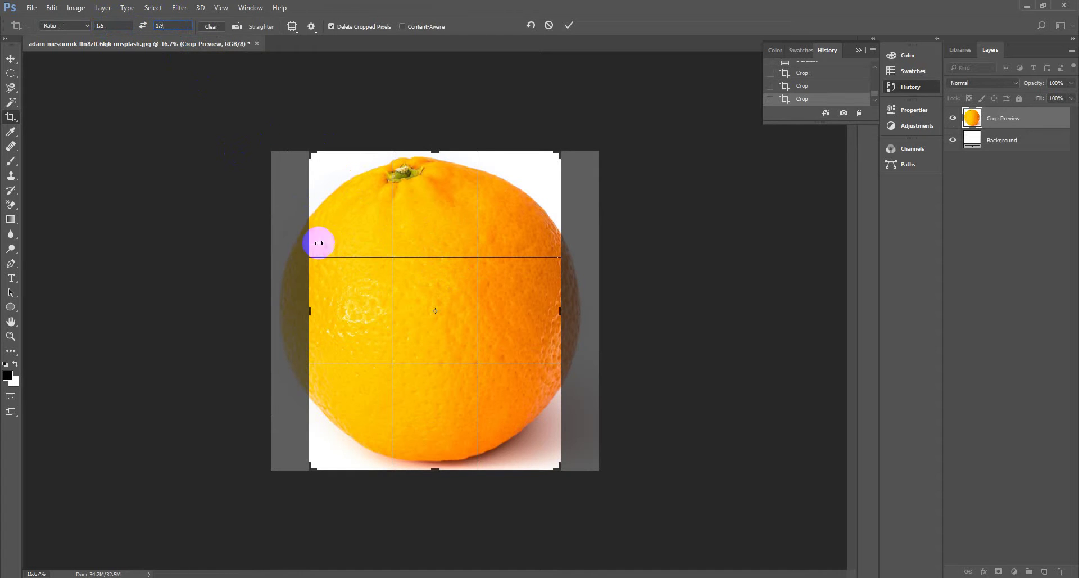
{"action": "left_click", "coordinate": [143, 26]}
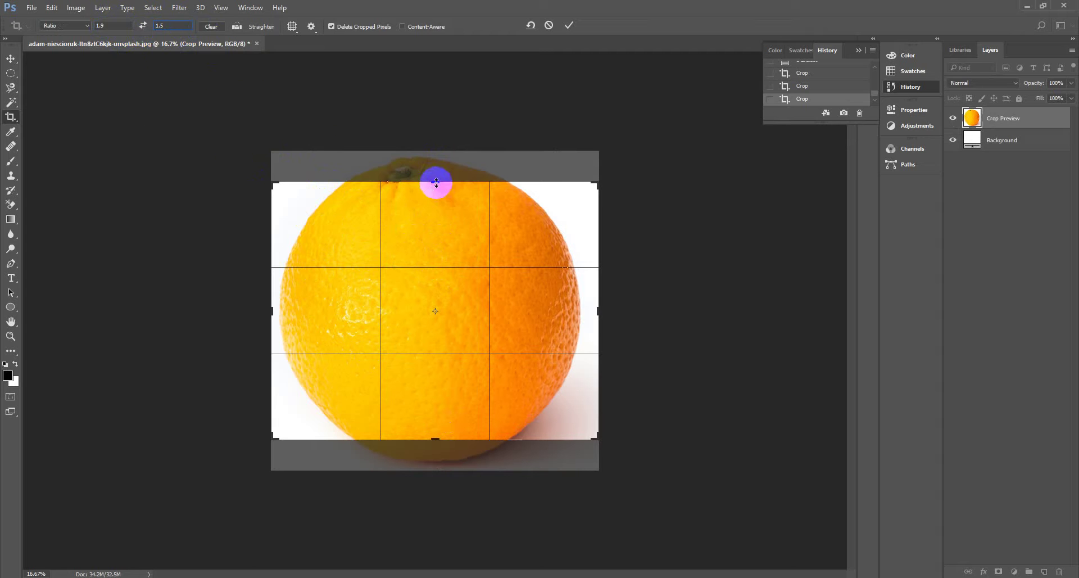
- Switch the crop overlay to Grid, Diagonal and Triangle in turn to compare the guide lines on the orange
{"action": "left_click", "coordinate": [293, 27]}
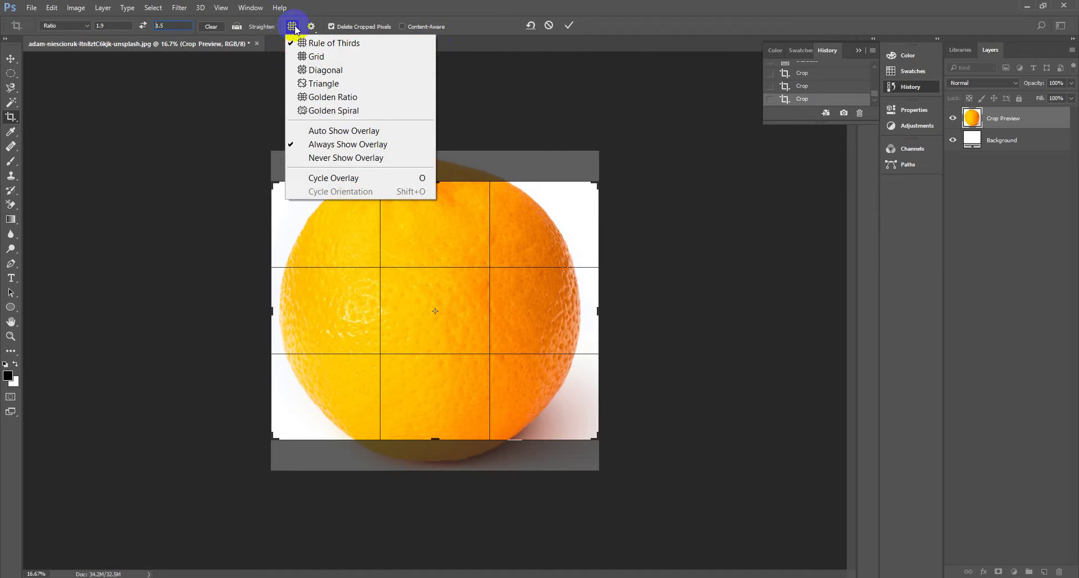
{"action": "left_click", "coordinate": [316, 56]}
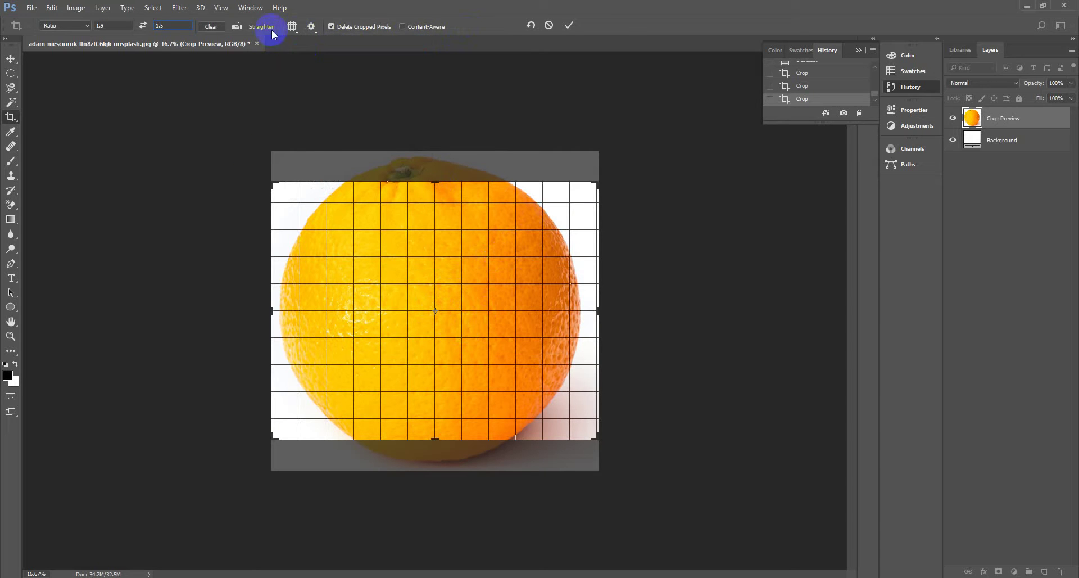
{"action": "left_click", "coordinate": [291, 27]}
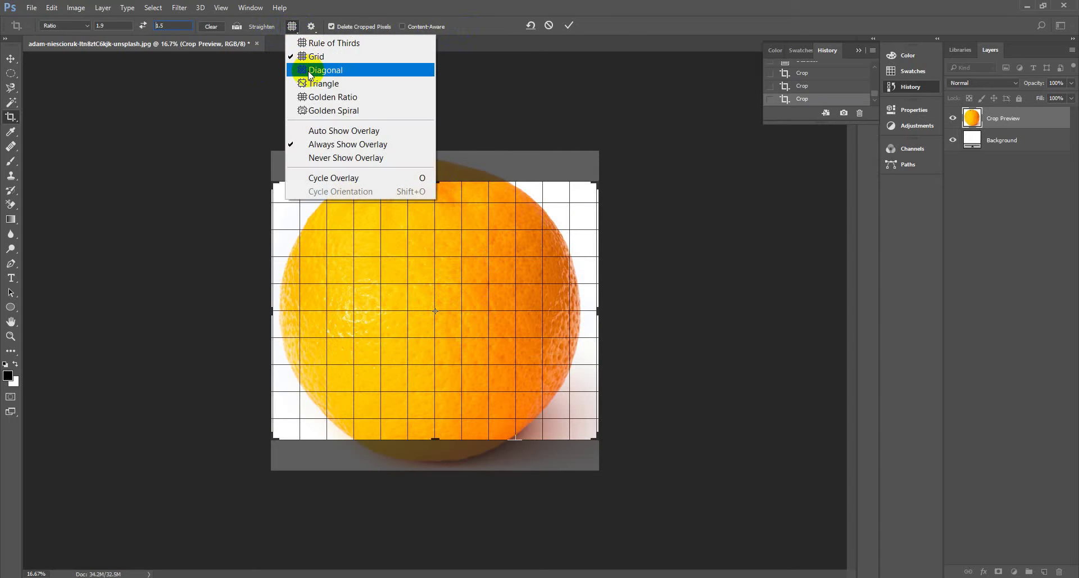
{"action": "left_click", "coordinate": [309, 71]}
{"action": "left_click", "coordinate": [292, 27]}
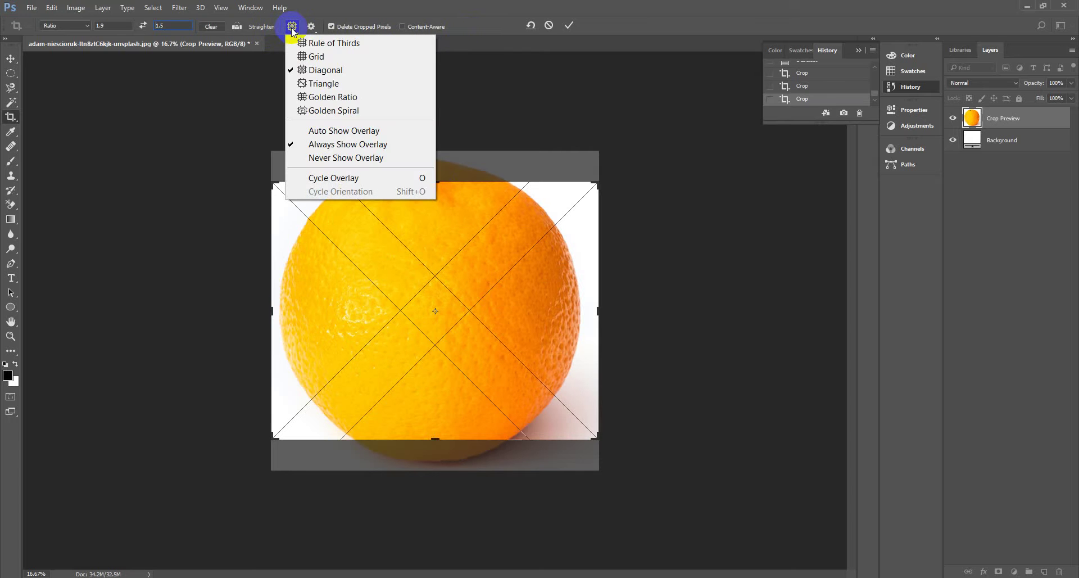
{"action": "left_click", "coordinate": [331, 84]}
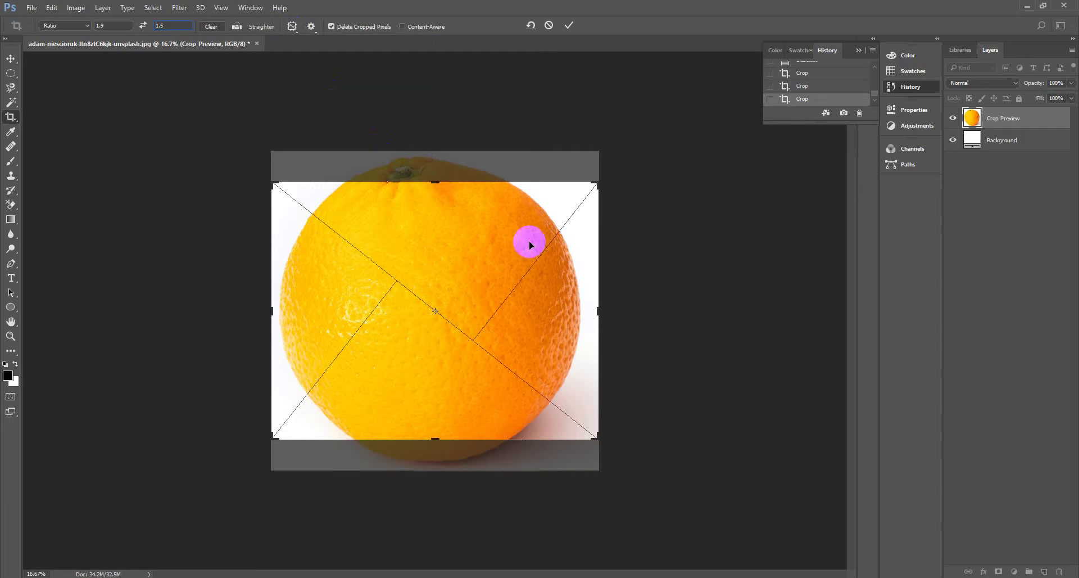
- Try the Golden Ratio crop overlay, switch to Golden Spiral, and shift the photo slightly down inside the crop frame
{"action": "left_click", "coordinate": [299, 28]}
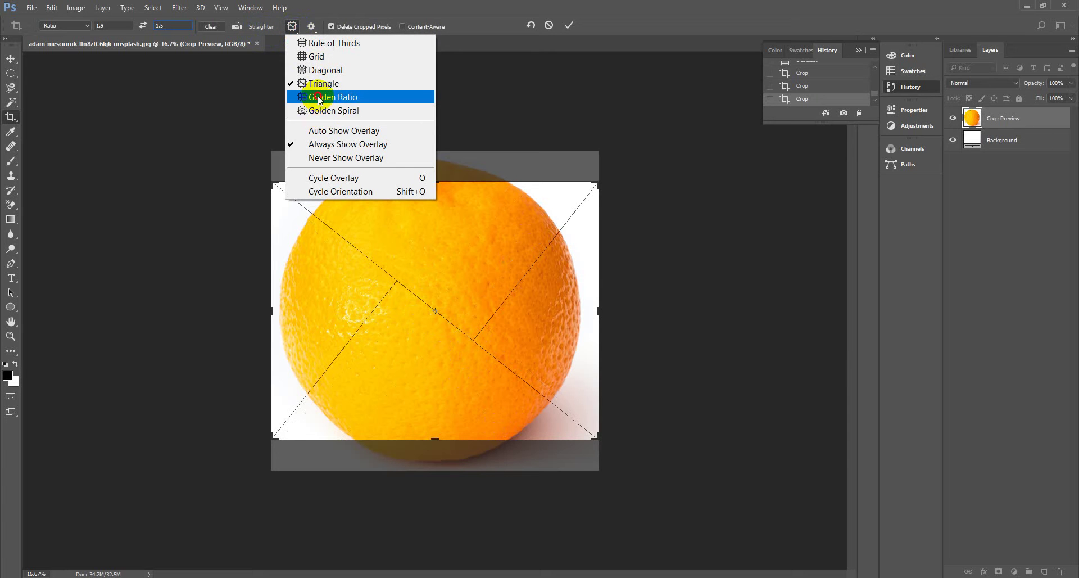
{"action": "left_click", "coordinate": [318, 98]}
{"action": "left_click", "coordinate": [300, 27]}
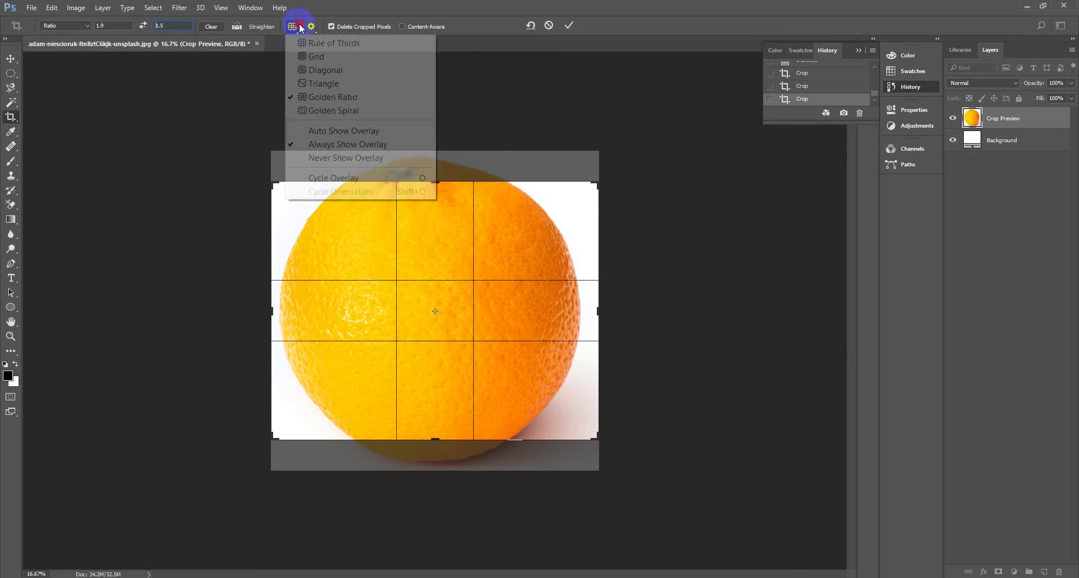
{"action": "left_click", "coordinate": [318, 111]}
{"action": "mouse_move", "coordinate": [511, 373]}
{"action": "left_mouse_down"}
{"action": "mouse_move", "coordinate": [472, 333]}
{"action": "mouse_move", "coordinate": [453, 368]}
{"action": "mouse_move", "coordinate": [514, 377]}
{"action": "mouse_move", "coordinate": [506, 368]}
{"action": "left_mouse_up"}
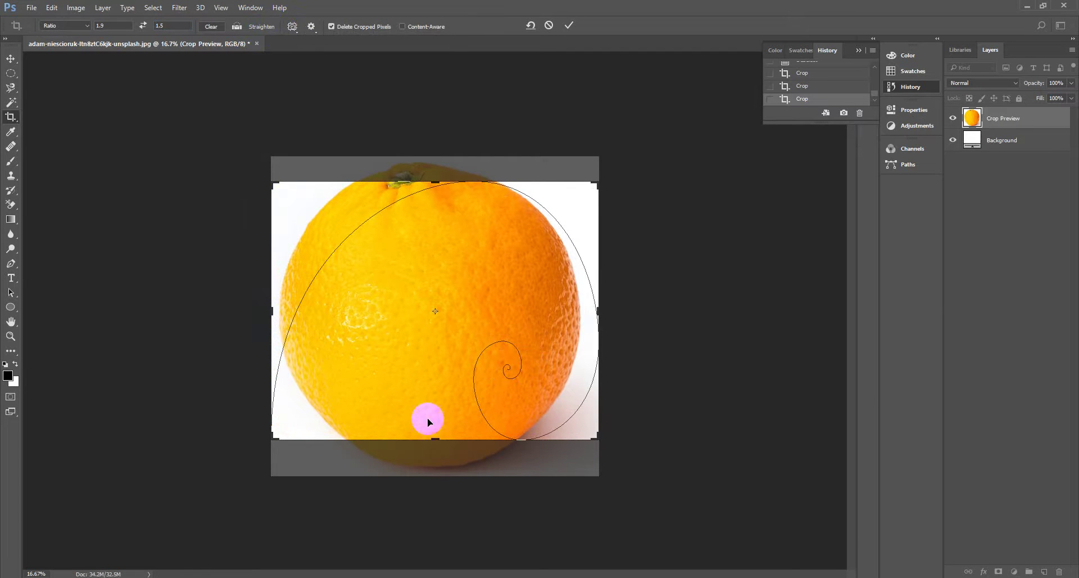
- Shift the photo slightly down inside the crop frame, apply the 1.9 by 1.5 crop, and undo it
{"action": "left_click_drag", "start_coordinate": [423, 441], "coordinate": [430, 446]}
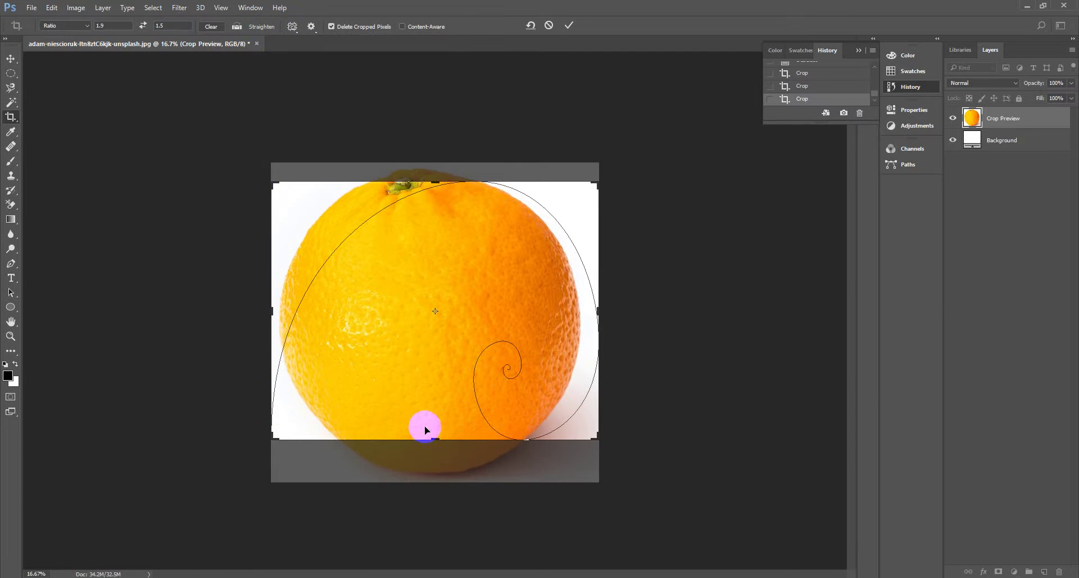
{"action": "double_click", "coordinate": [405, 352]}
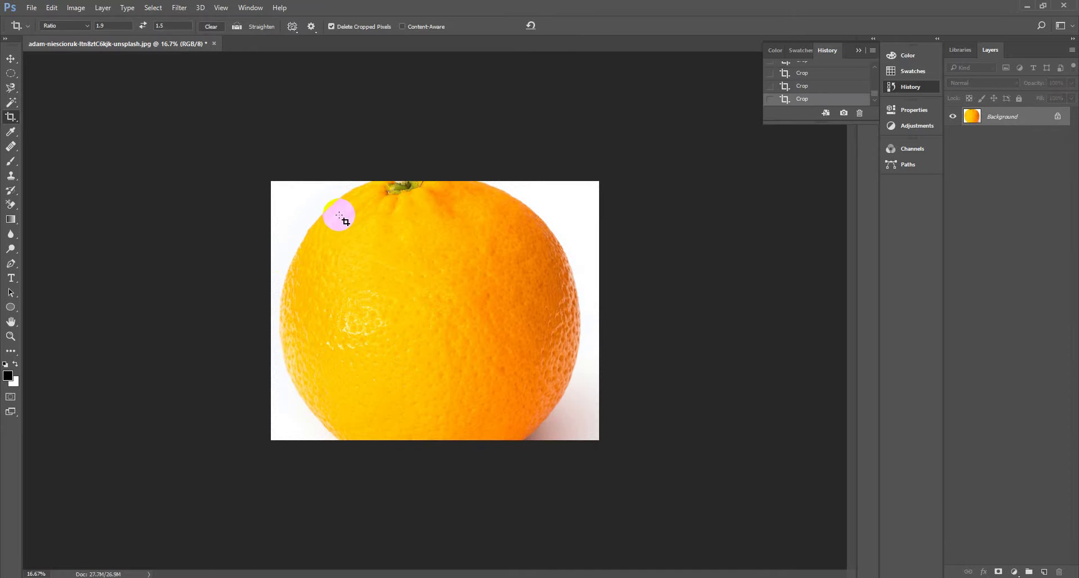
{"action": "key", "text": "ctrl+z"}
- Review the Crop tool's additional display options without changing them, and switch to the Perspective Crop Tool
{"action": "left_click", "coordinate": [249, 28]}
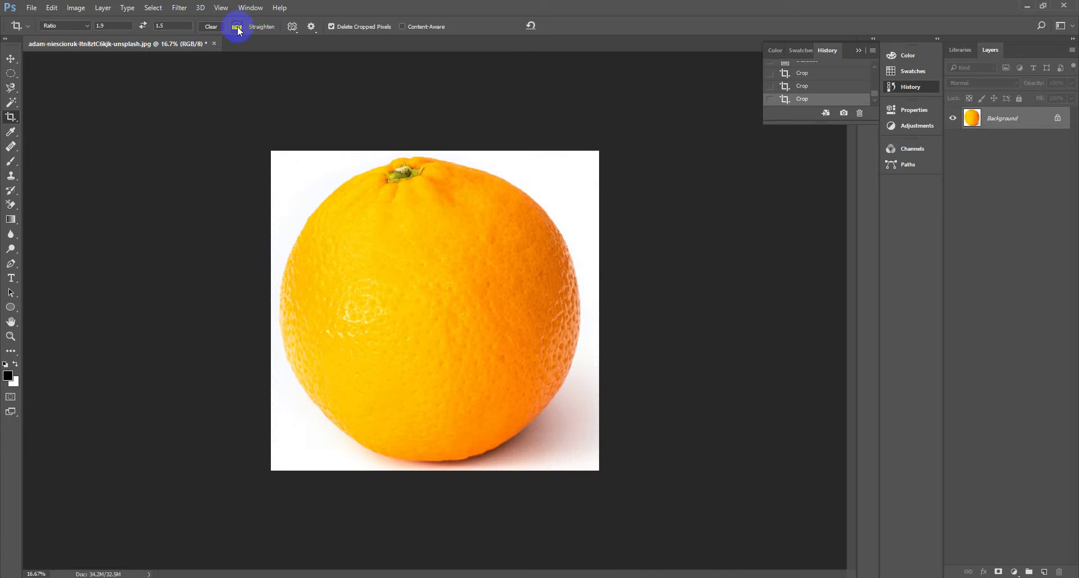
{"action": "left_click", "coordinate": [312, 29]}
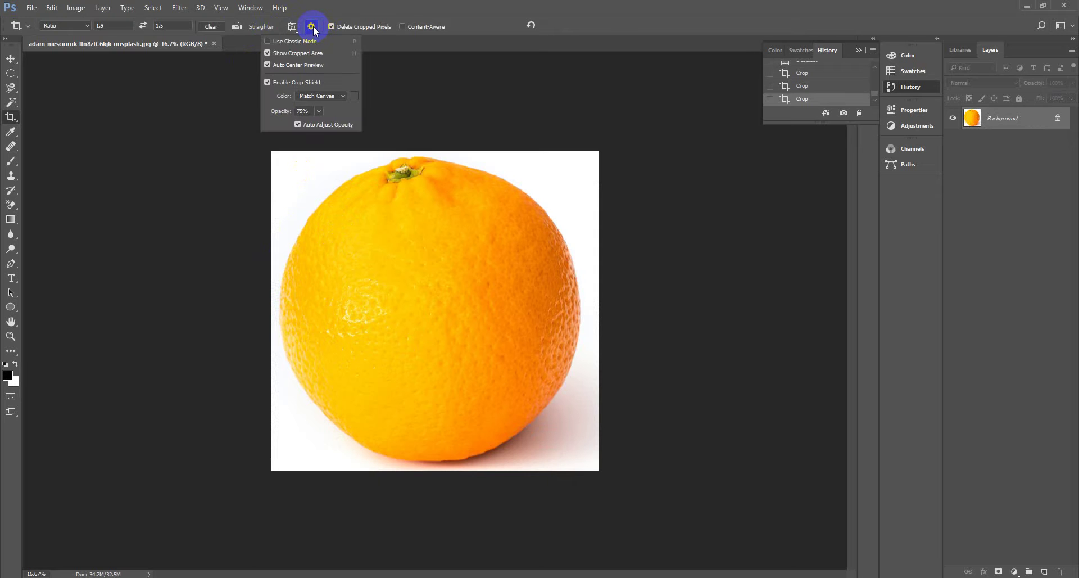
{"action": "left_click", "coordinate": [312, 28]}
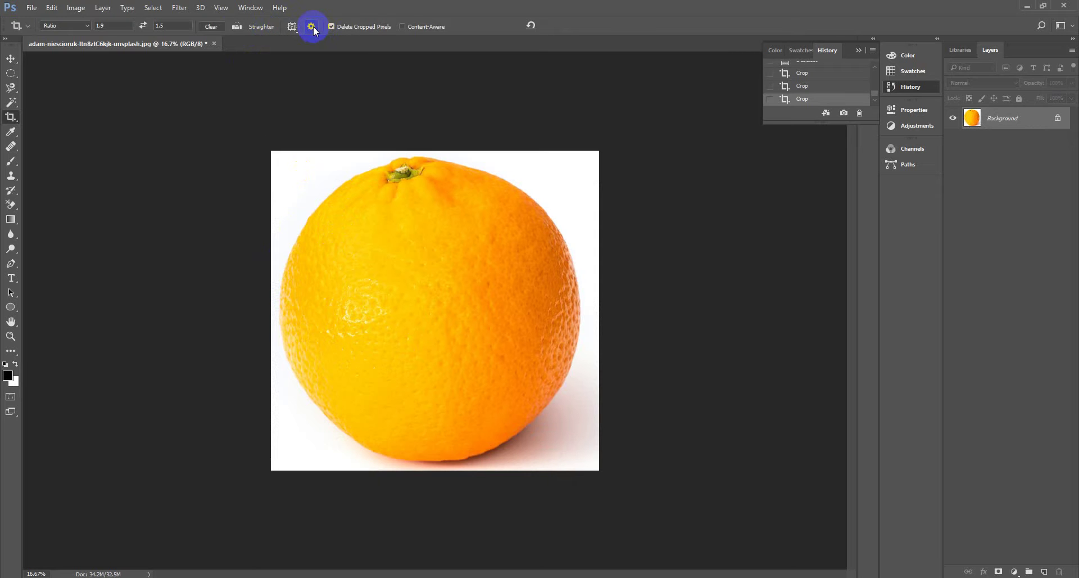
{"action": "left_click", "coordinate": [402, 27]}
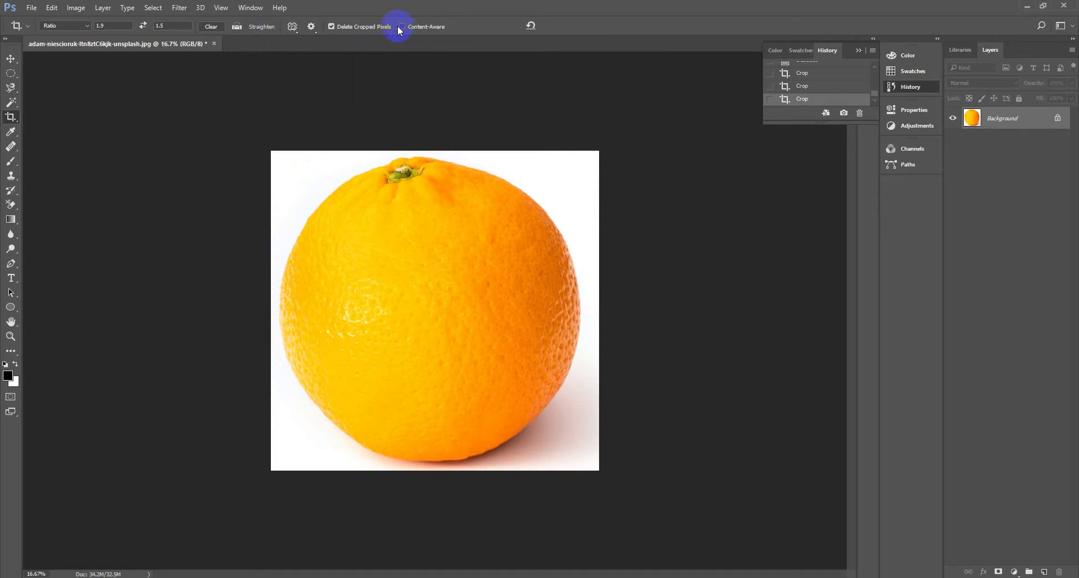
{"action": "right_click", "coordinate": [15, 117]}
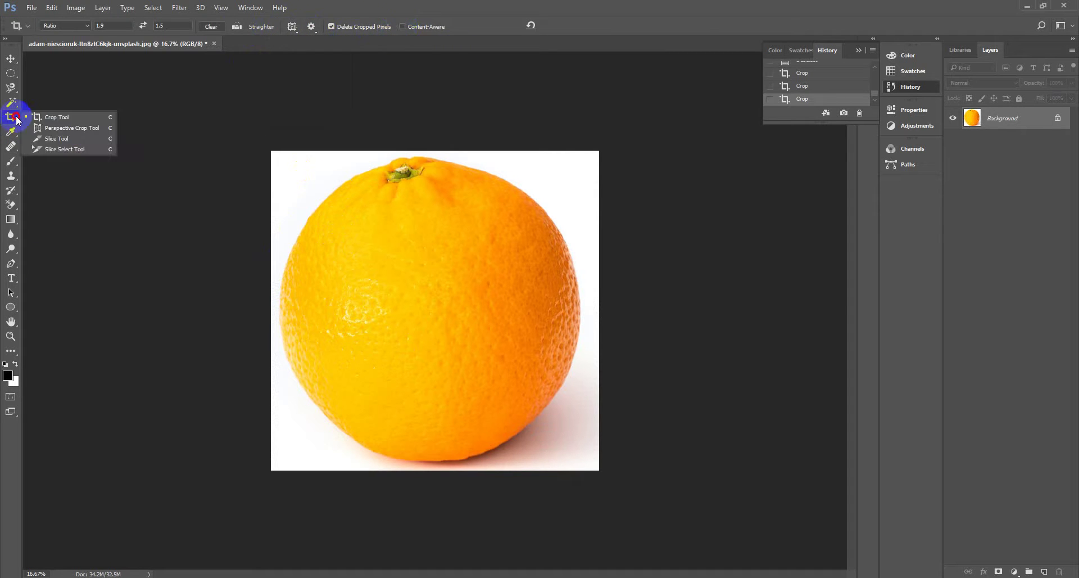
{"action": "left_click", "coordinate": [44, 128]}
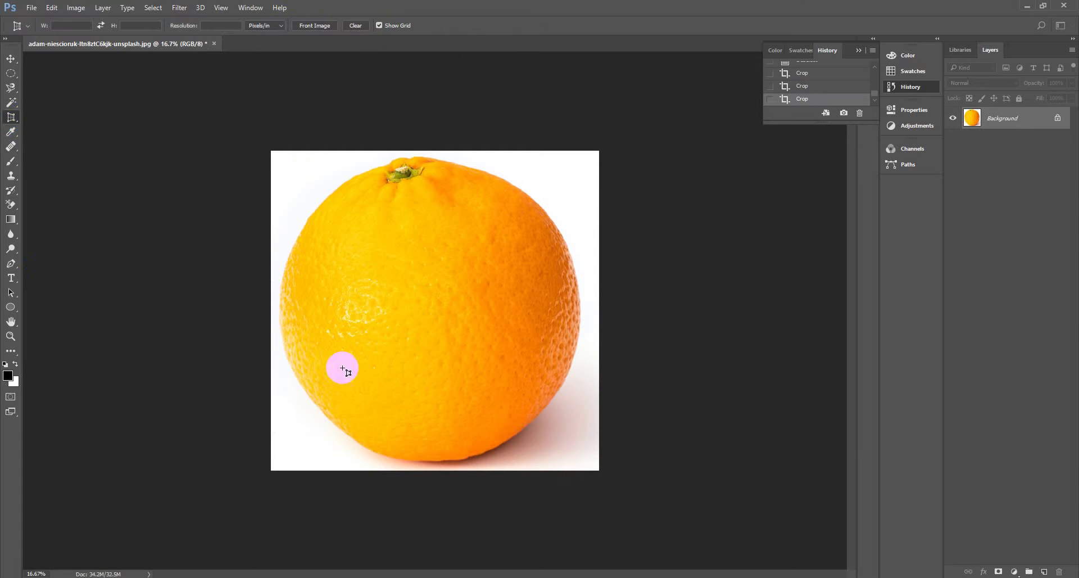
- Switch to the Google Images search in Chrome, search for "banner image", and look over the results
{"action": "key", "text": "alt+Tab"}
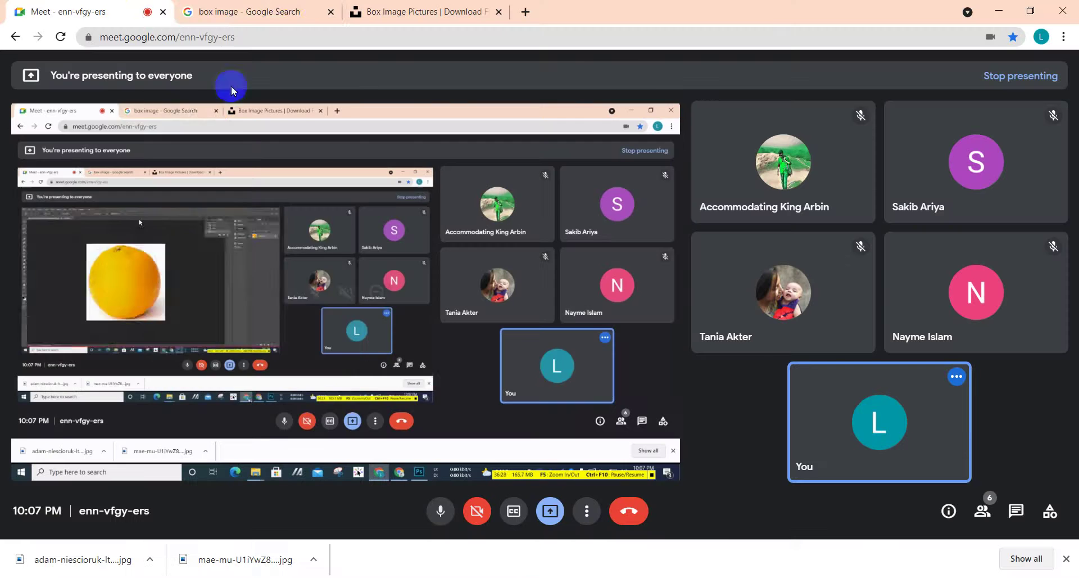
{"action": "left_click", "coordinate": [284, 11]}
{"action": "triple_click", "coordinate": [217, 68]}
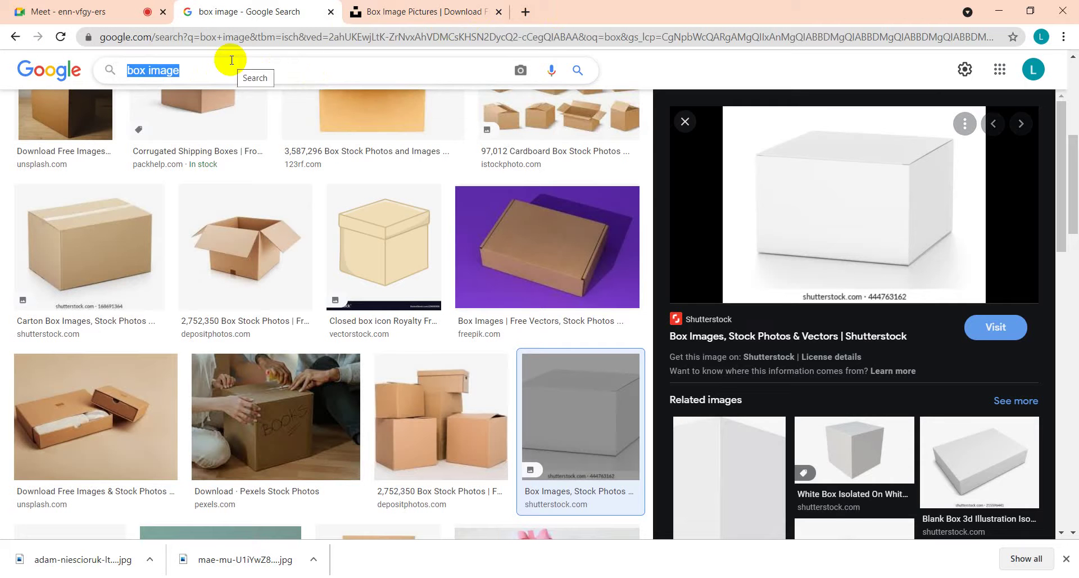
{"action": "type", "text": "banner"}
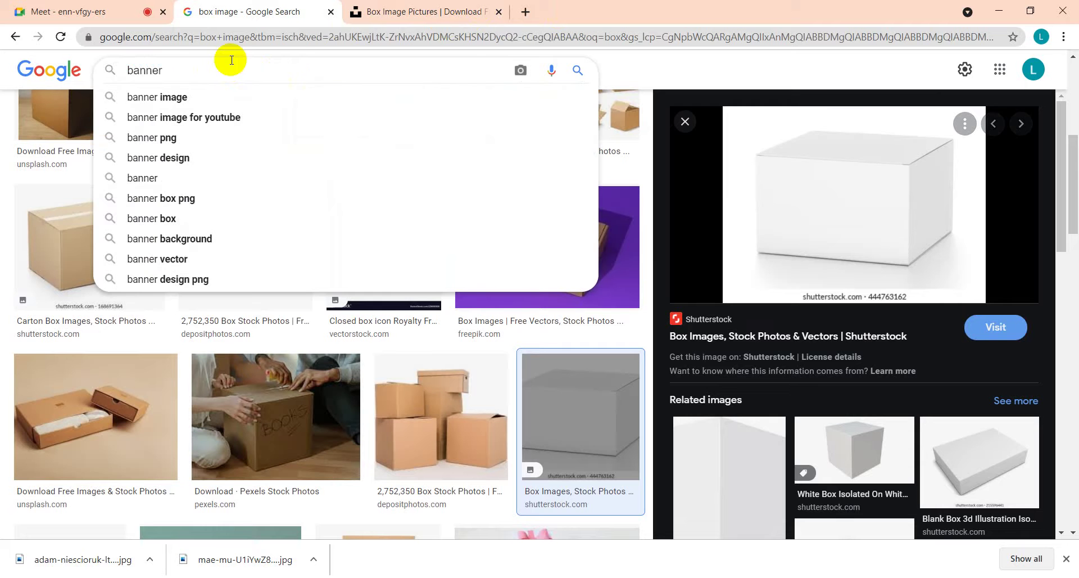
{"action": "left_click", "coordinate": [173, 97]}
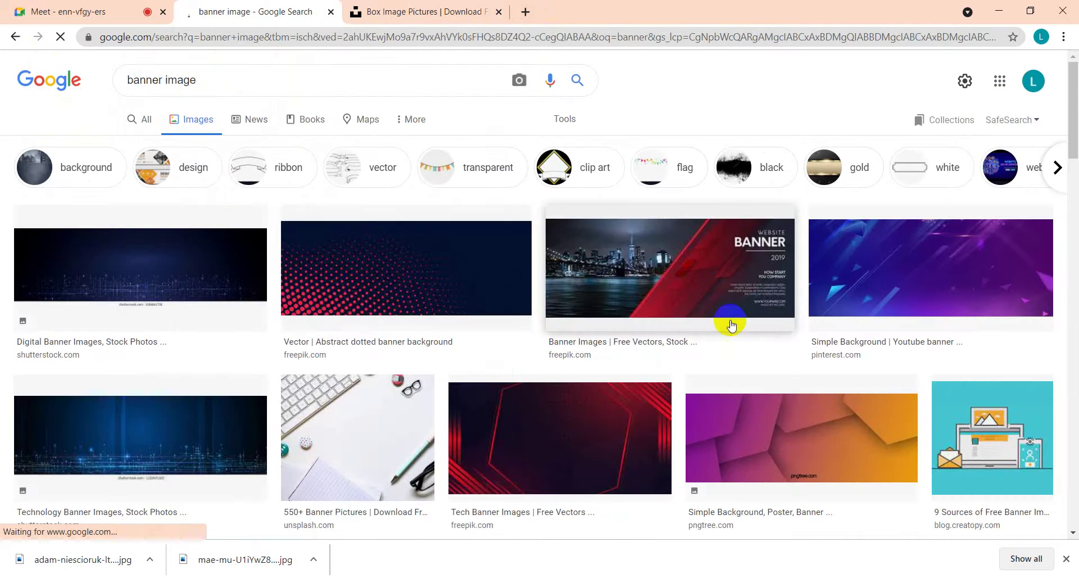
{"action": "scroll", "coordinate": [296, 318], "scroll_direction": "down", "scroll_amount": 2}
{"action": "scroll", "coordinate": [296, 317], "scroll_direction": "down", "scroll_amount": 5}
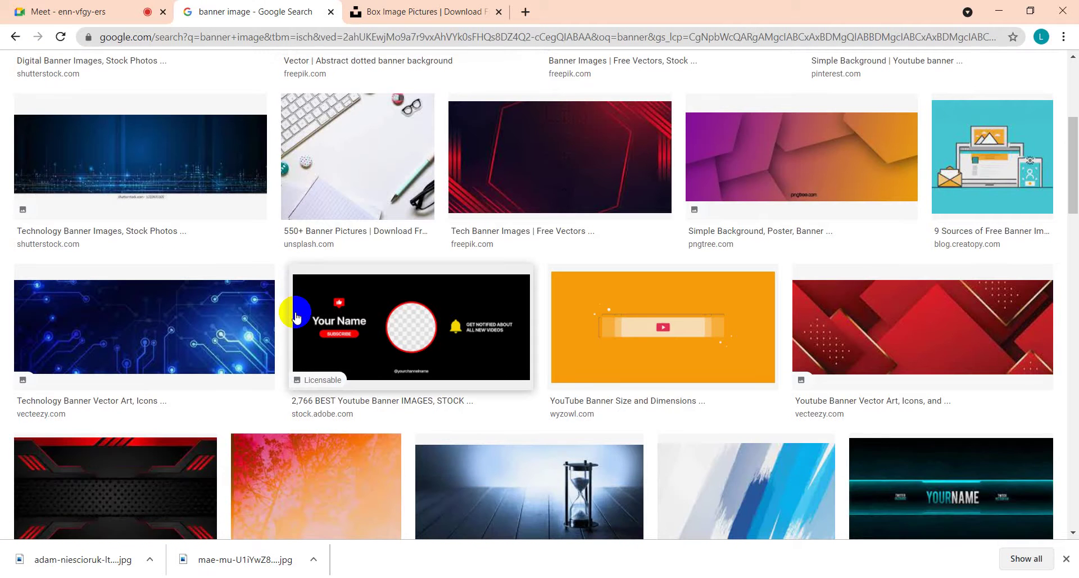
{"action": "scroll", "coordinate": [296, 317], "scroll_direction": "up", "scroll_amount": 5}
- Replace the image search with "winbord" and look over the results
{"action": "left_click_drag", "start_coordinate": [214, 80], "coordinate": [50, 79]}
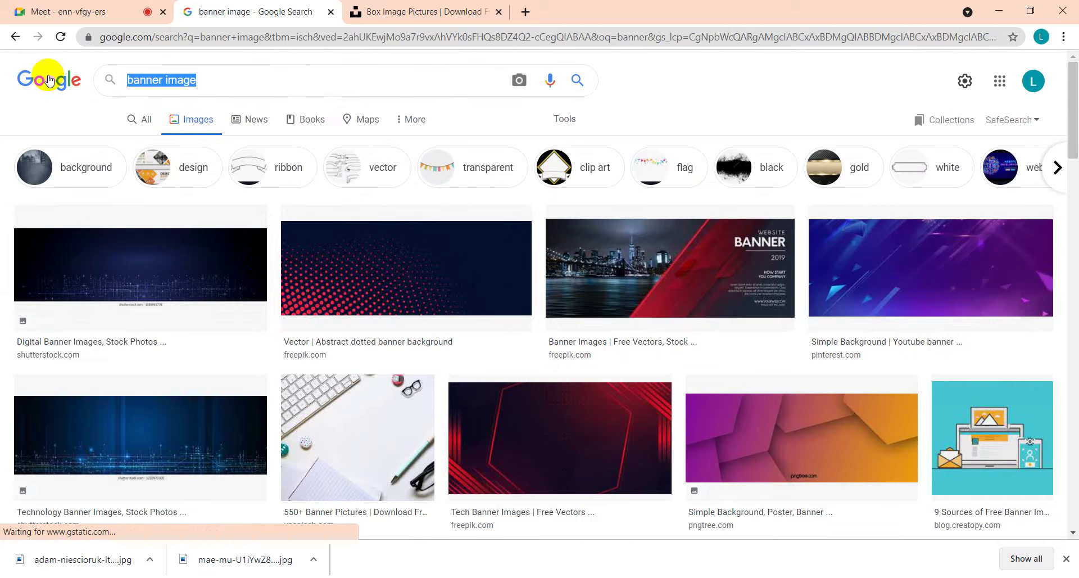
{"action": "key", "text": "BackSpace"}
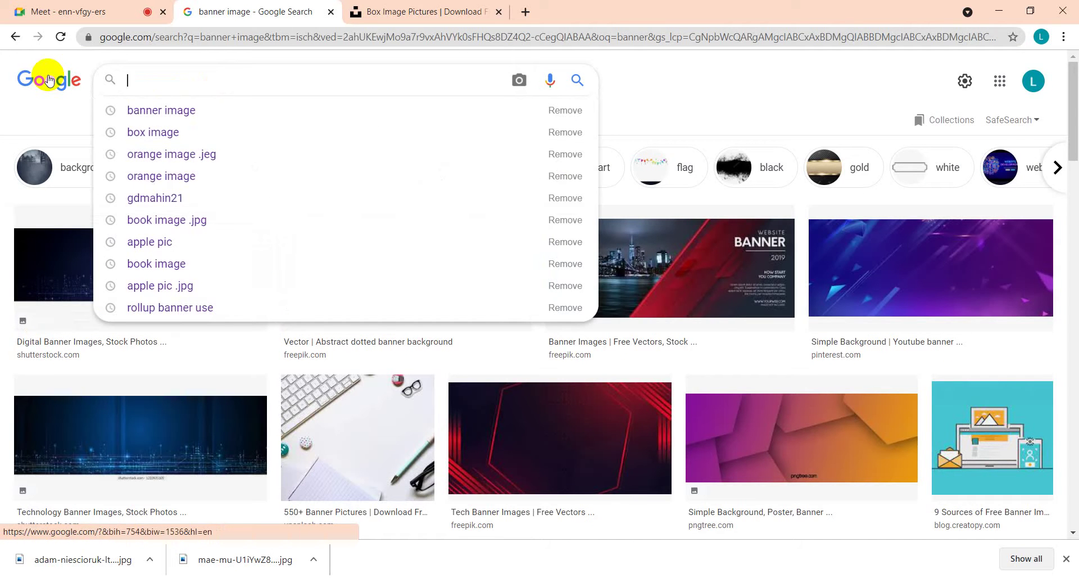
{"action": "type", "text": "w"}
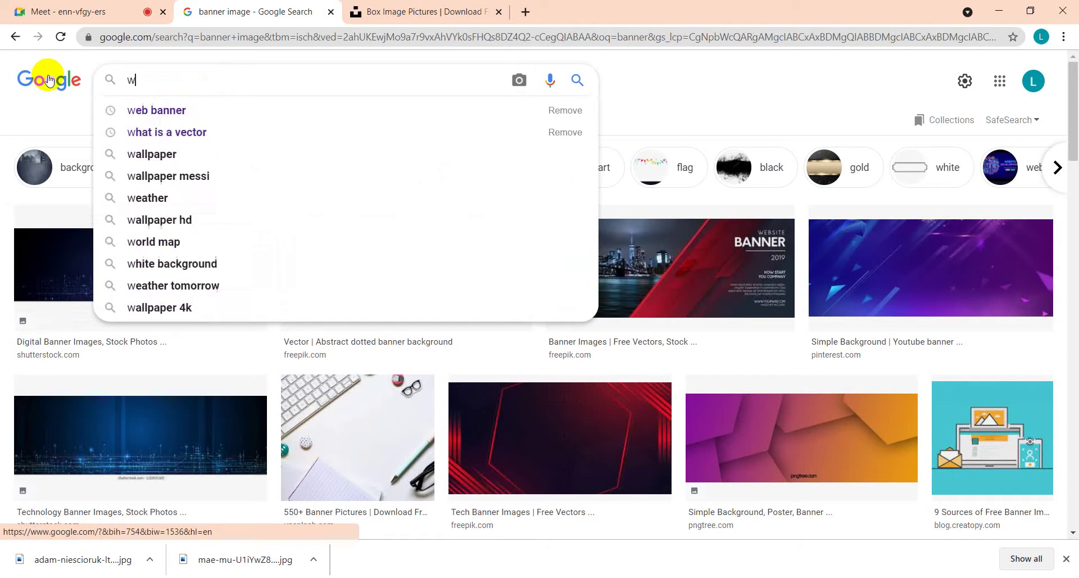
{"action": "type", "text": "inbord"}
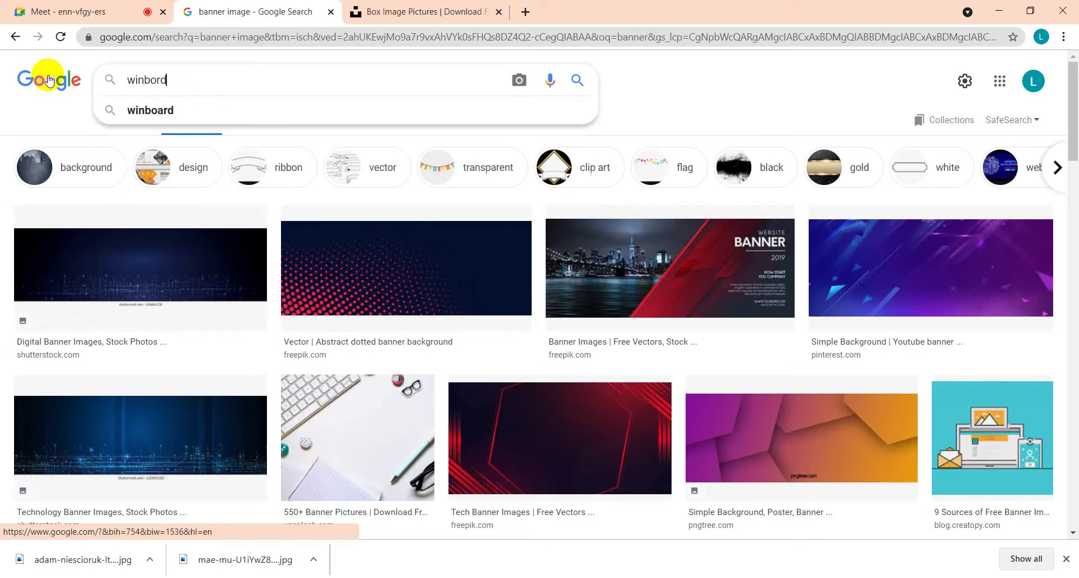
{"action": "key", "text": "Return"}
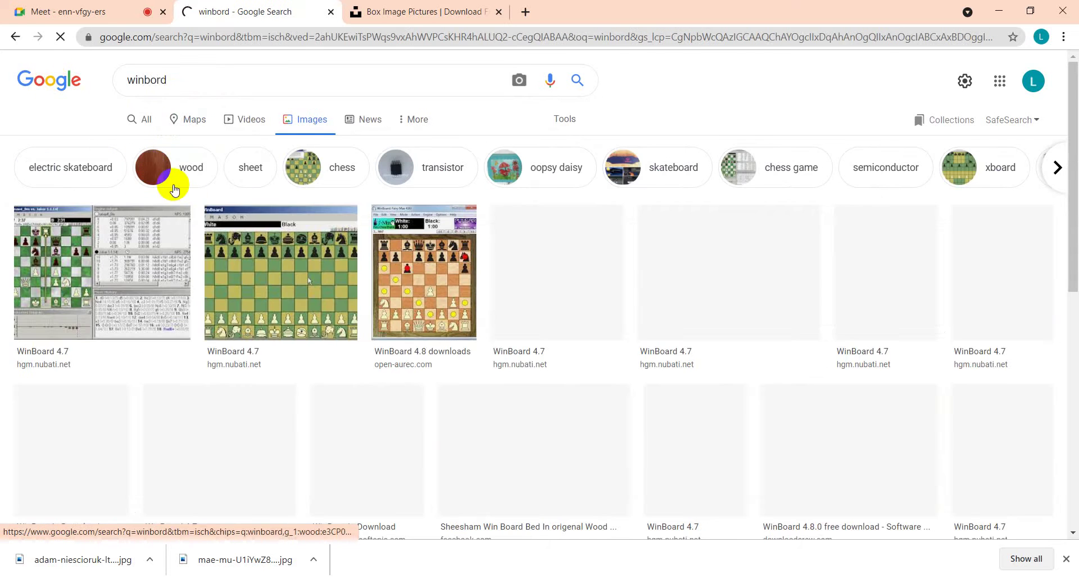
{"action": "scroll", "coordinate": [315, 354], "scroll_direction": "down", "scroll_amount": 1}
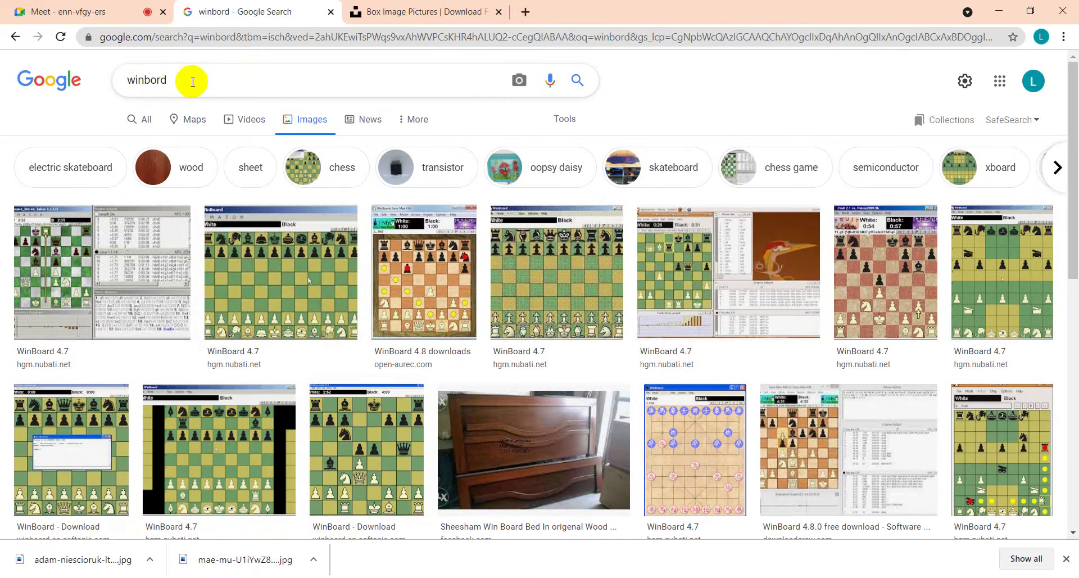
- Run a new Google Images search for "banner"
{"action": "left_click_drag", "start_coordinate": [187, 79], "coordinate": [72, 83]}
{"action": "key", "text": "BackSpace"}
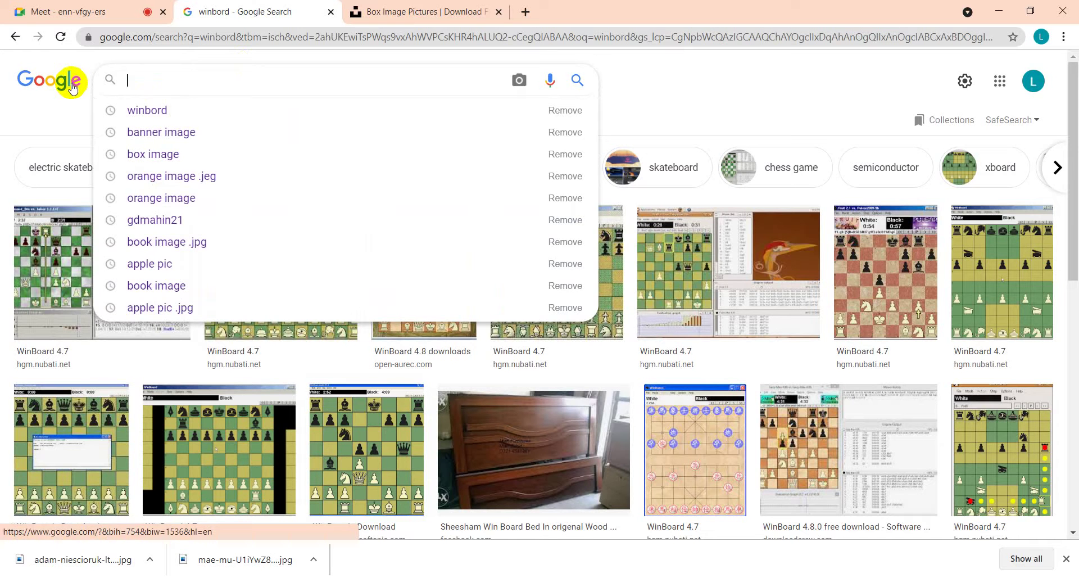
{"action": "type", "text": "banner"}
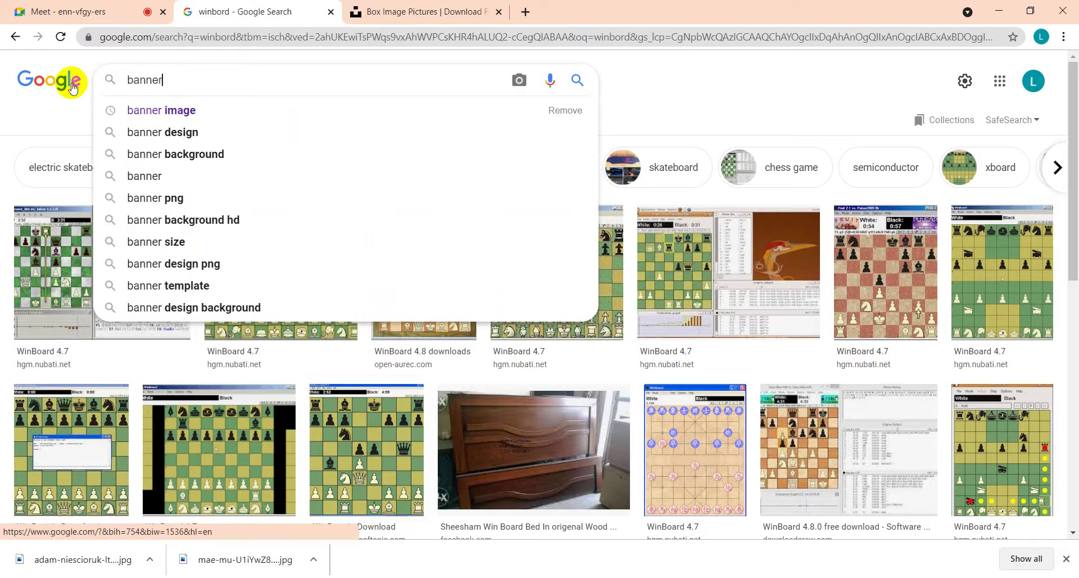
{"action": "key", "text": "Return"}
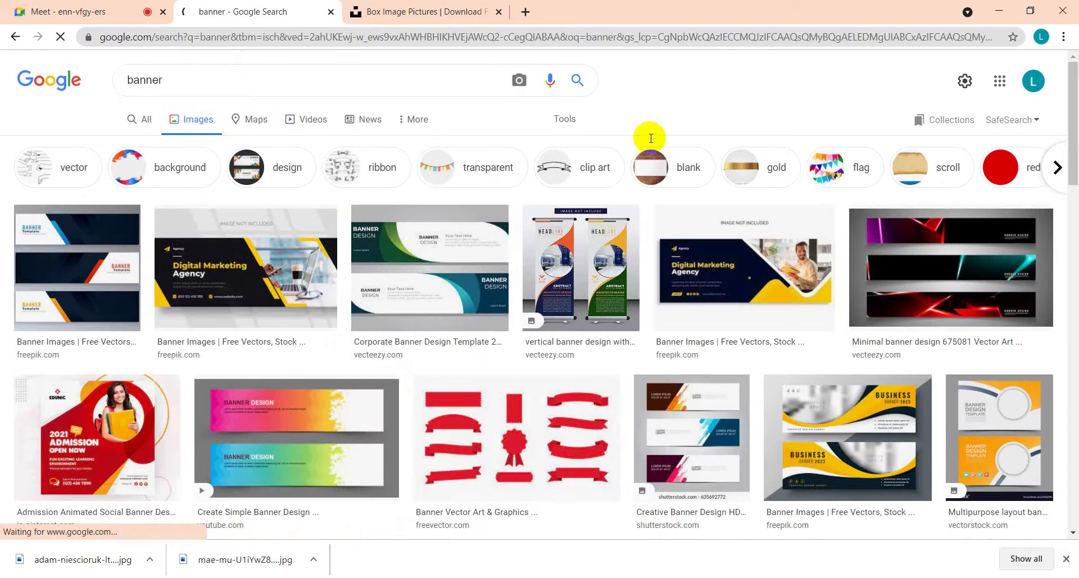
- Minimize Chrome and Photoshop, and look through the Downloads folder in File Explorer for a practice image
{"action": "left_click", "coordinate": [986, 10]}
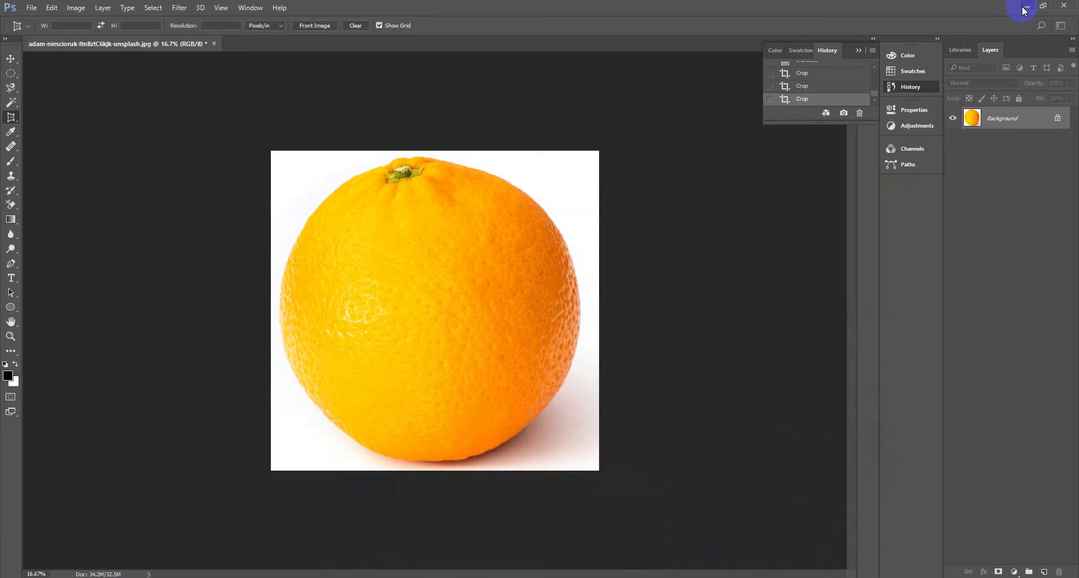
{"action": "left_click", "coordinate": [1025, 8]}
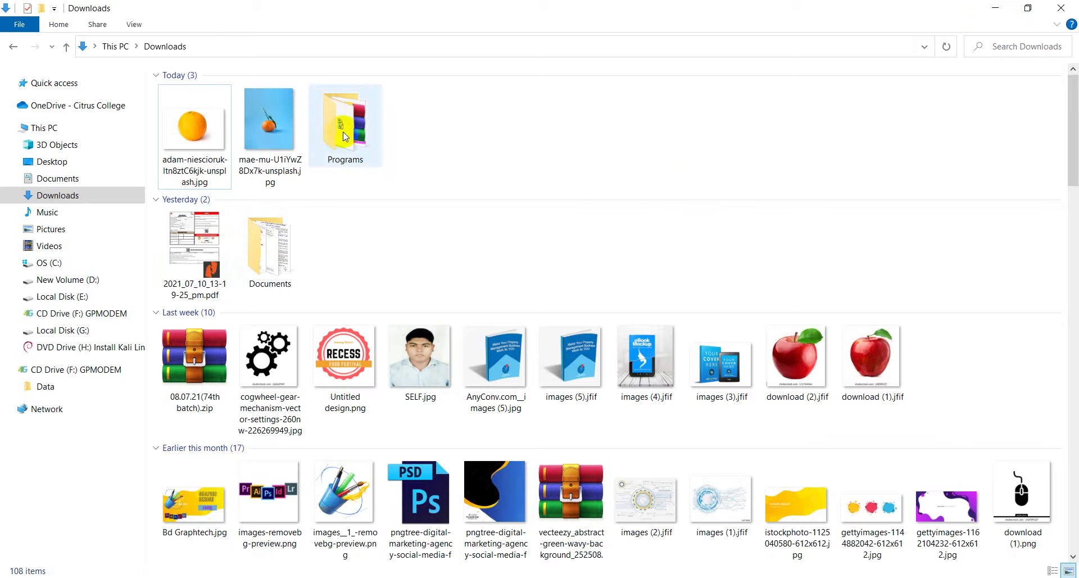
{"action": "left_click", "coordinate": [277, 257]}
{"action": "scroll", "coordinate": [544, 330], "scroll_direction": "down", "scroll_amount": 10}
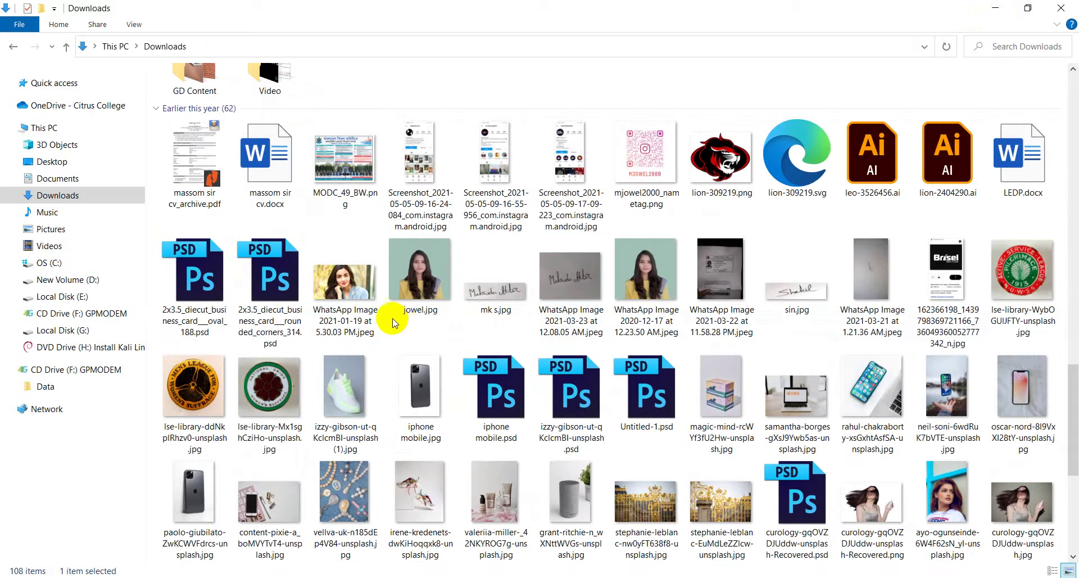
{"action": "scroll", "coordinate": [337, 360], "scroll_direction": "down", "scroll_amount": 4}
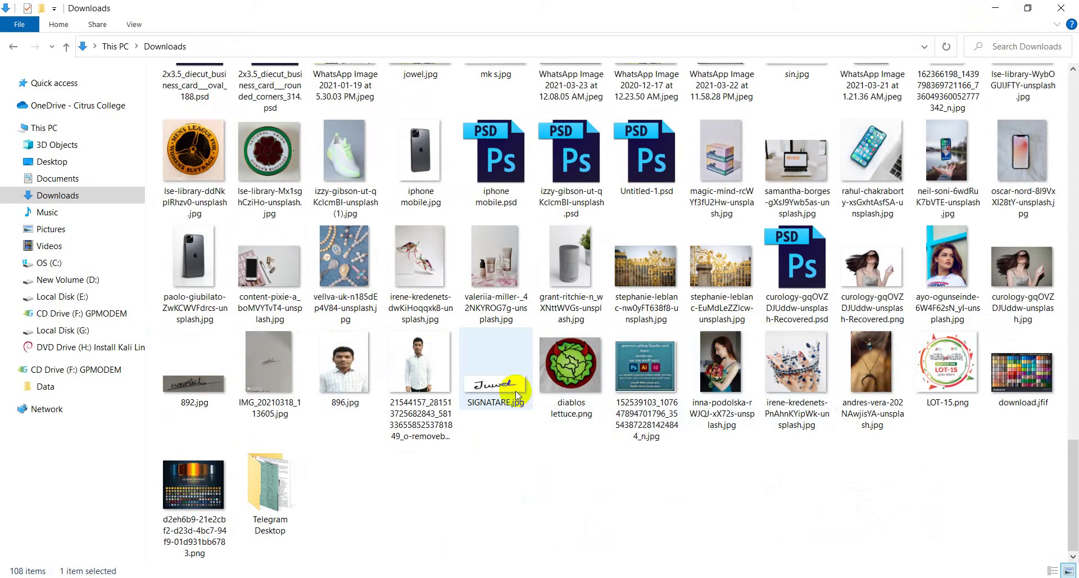
{"action": "scroll", "coordinate": [514, 390], "scroll_direction": "up", "scroll_amount": 15}
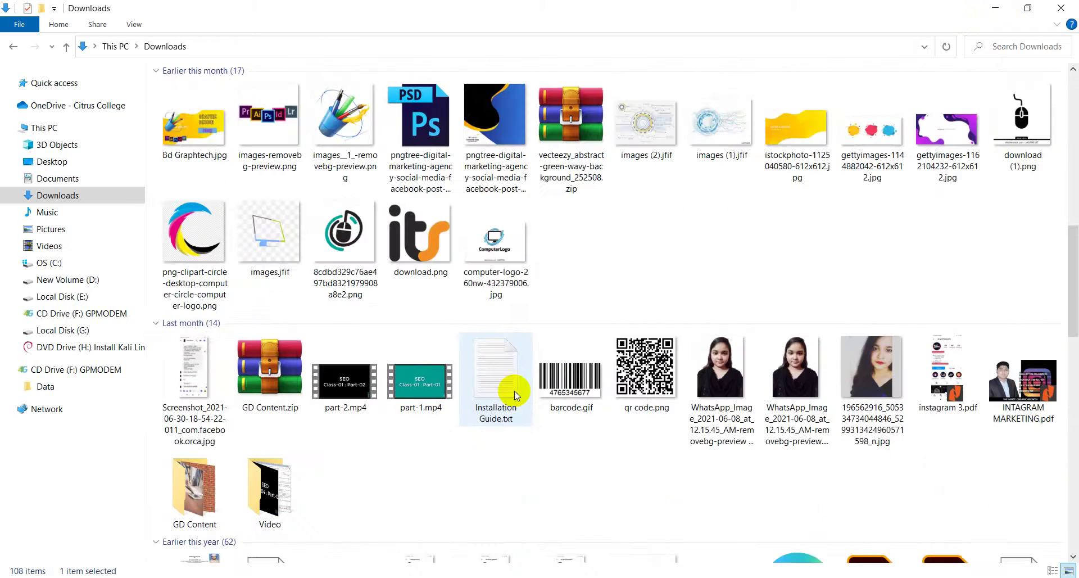
{"action": "scroll", "coordinate": [514, 390], "scroll_direction": "up", "scroll_amount": 6}
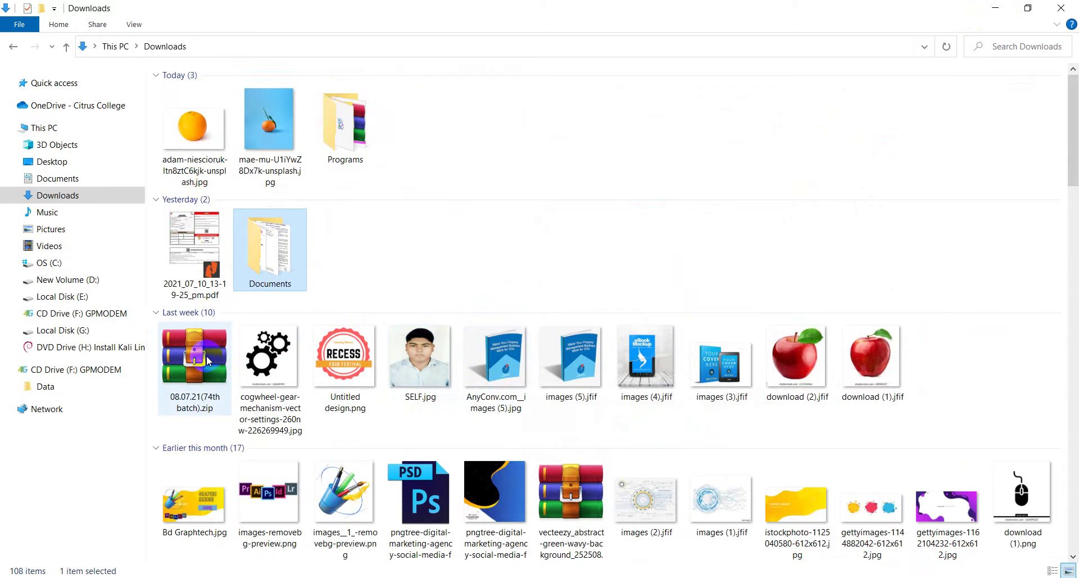
{"action": "scroll", "coordinate": [207, 355], "scroll_direction": "down", "scroll_amount": 2}
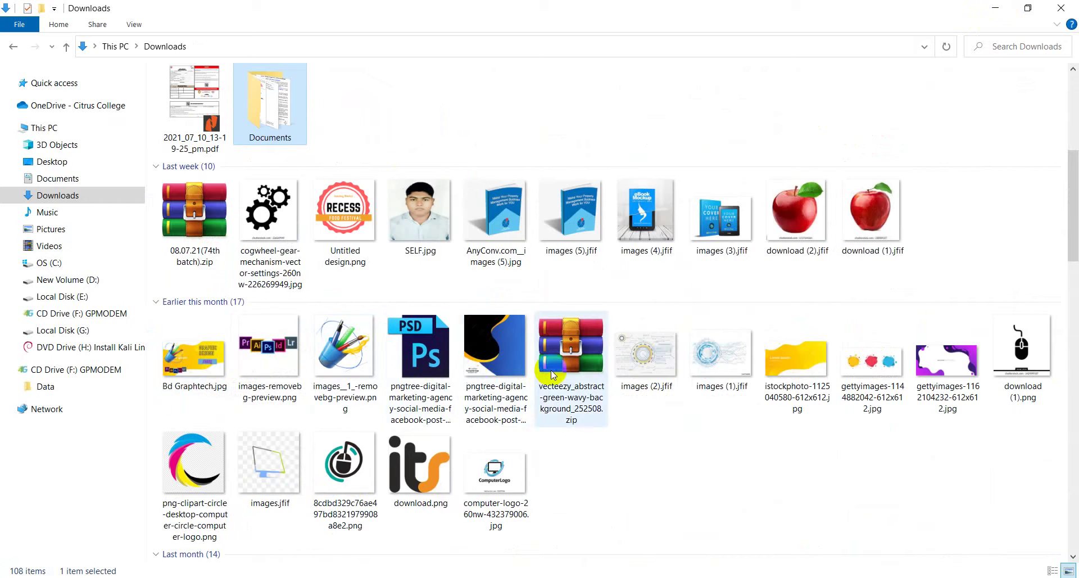
{"action": "scroll", "coordinate": [552, 374], "scroll_direction": "down", "scroll_amount": 3}
{"action": "scroll", "coordinate": [552, 374], "scroll_direction": "down", "scroll_amount": 9}
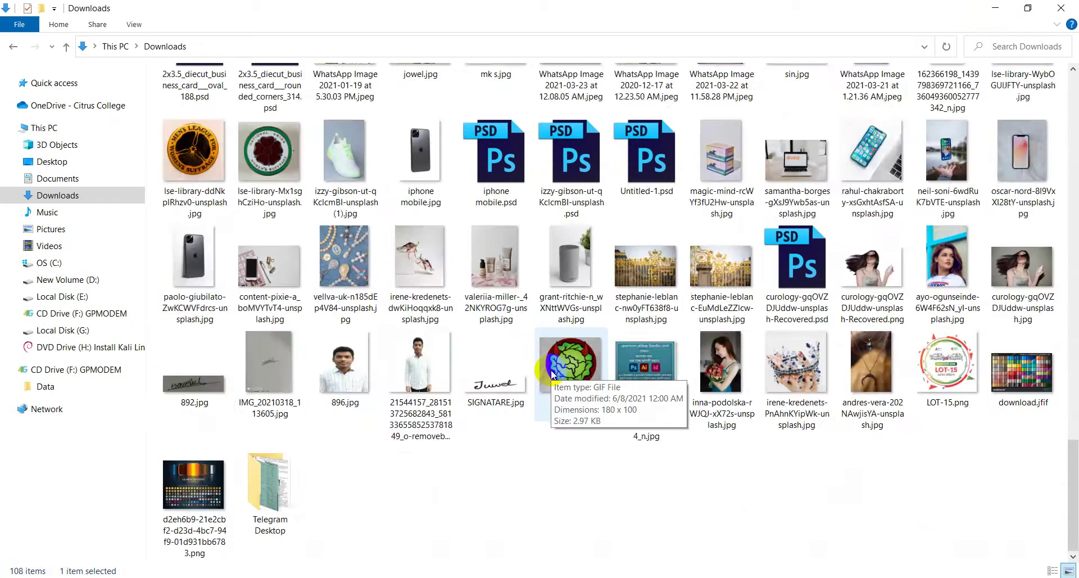
{"action": "scroll", "coordinate": [551, 374], "scroll_direction": "up", "scroll_amount": 15}
- Open the img folder inside GD Content > content > Image2, check its Brush subfolder, and return to img
{"action": "double_click", "coordinate": [191, 239]}
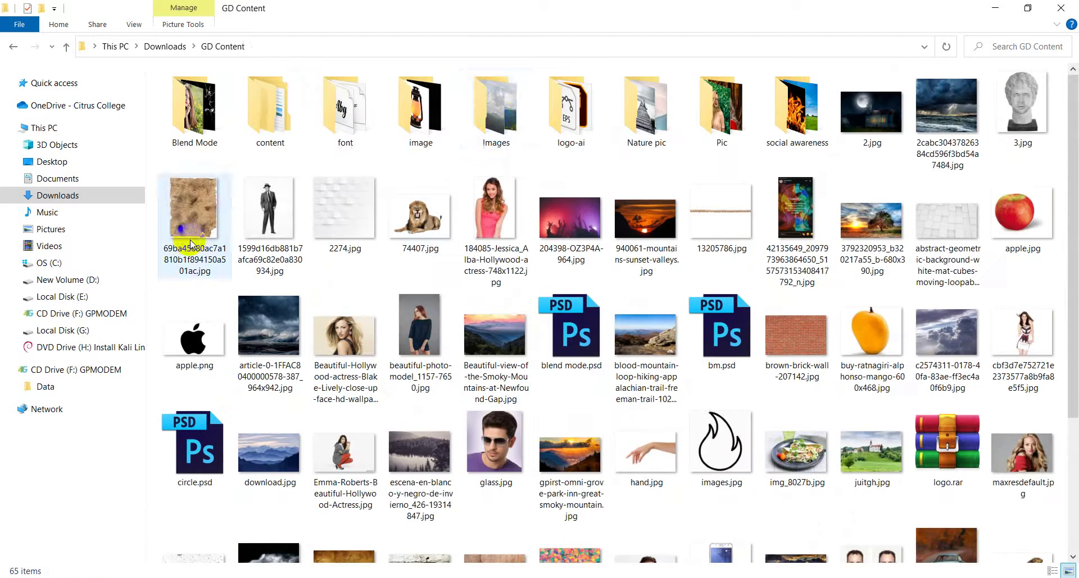
{"action": "double_click", "coordinate": [270, 113]}
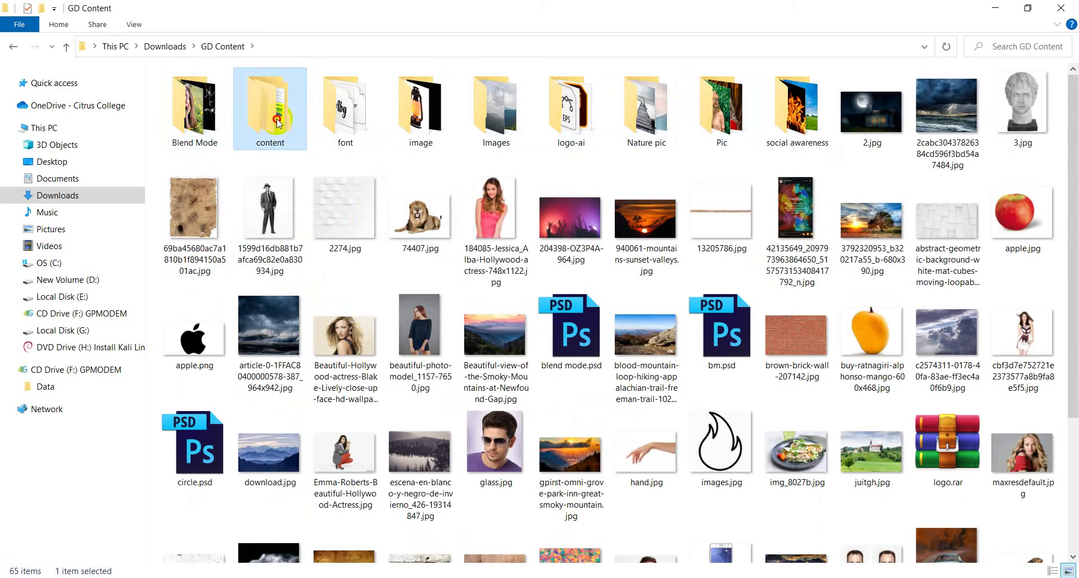
{"action": "left_click", "coordinate": [187, 108]}
{"action": "double_click", "coordinate": [187, 108]}
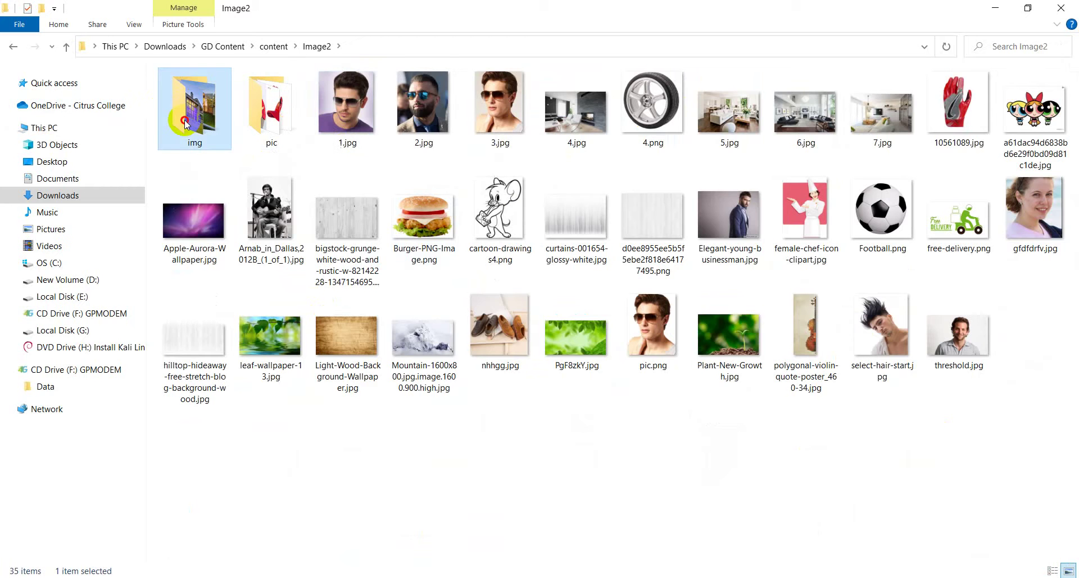
{"action": "double_click", "coordinate": [191, 98]}
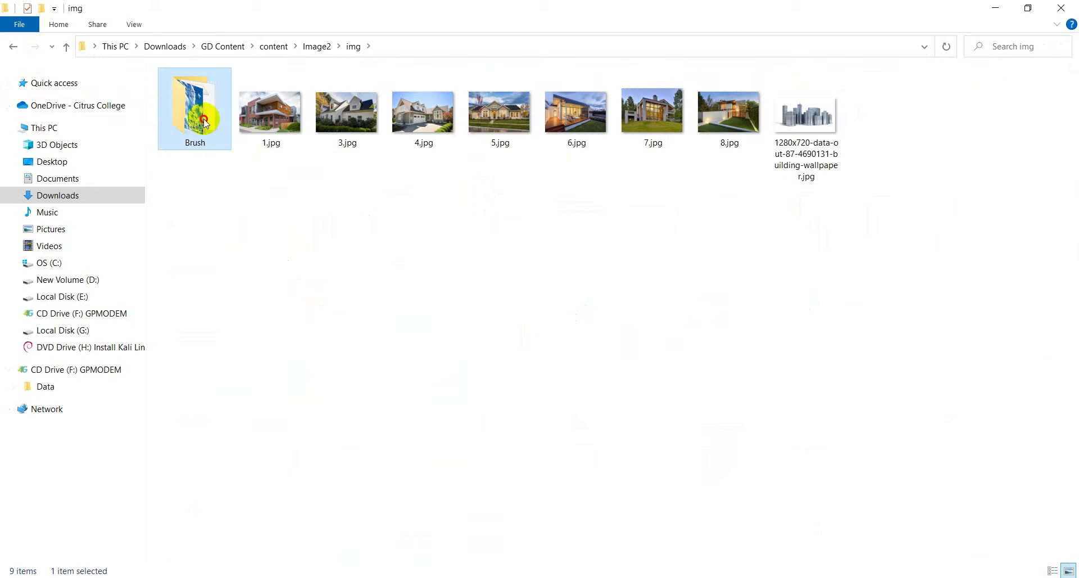
{"action": "double_click", "coordinate": [202, 112]}
{"action": "left_click", "coordinate": [10, 54]}
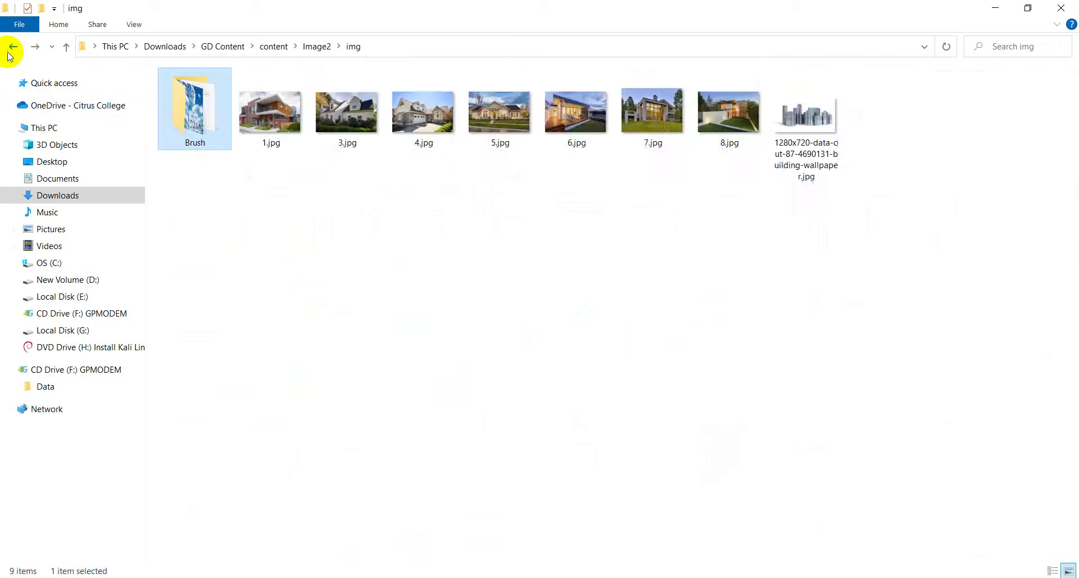
- Return to the content folder, look through its Content subfolder for a practice image, and go back to GD Content
{"action": "left_click", "coordinate": [10, 54]}
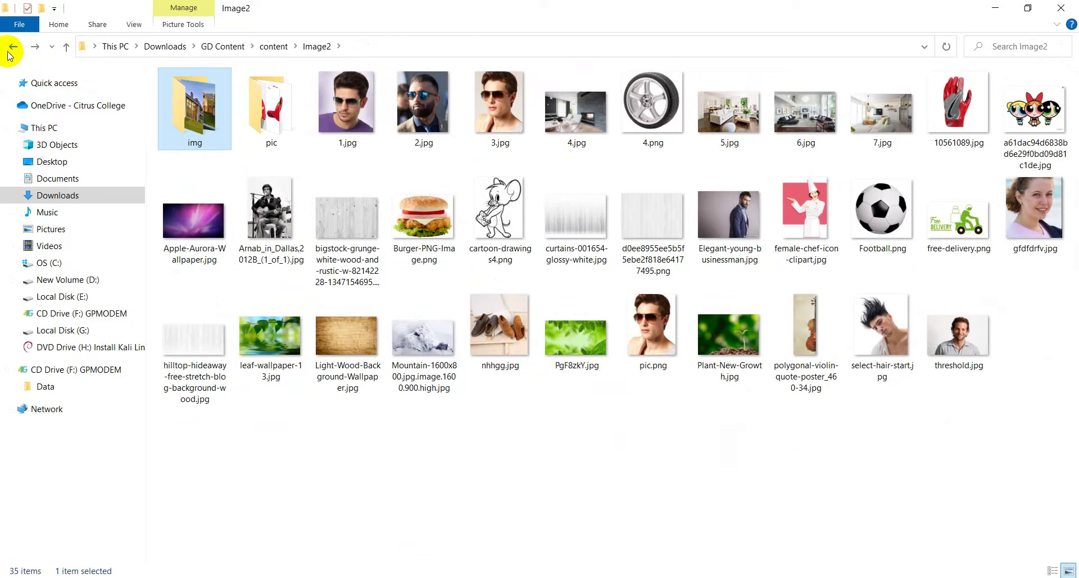
{"action": "left_click", "coordinate": [9, 54]}
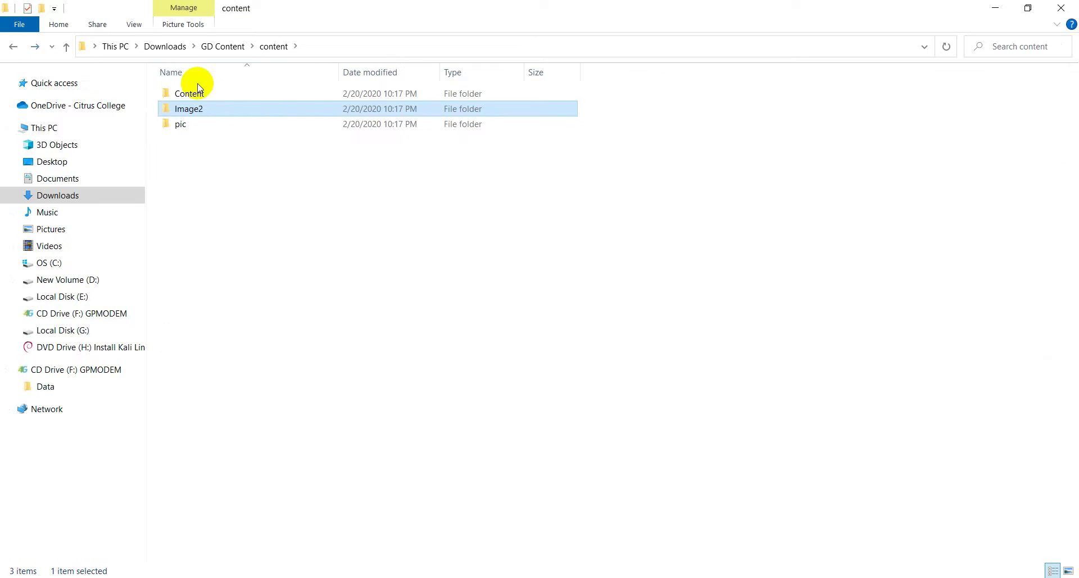
{"action": "double_click", "coordinate": [208, 94]}
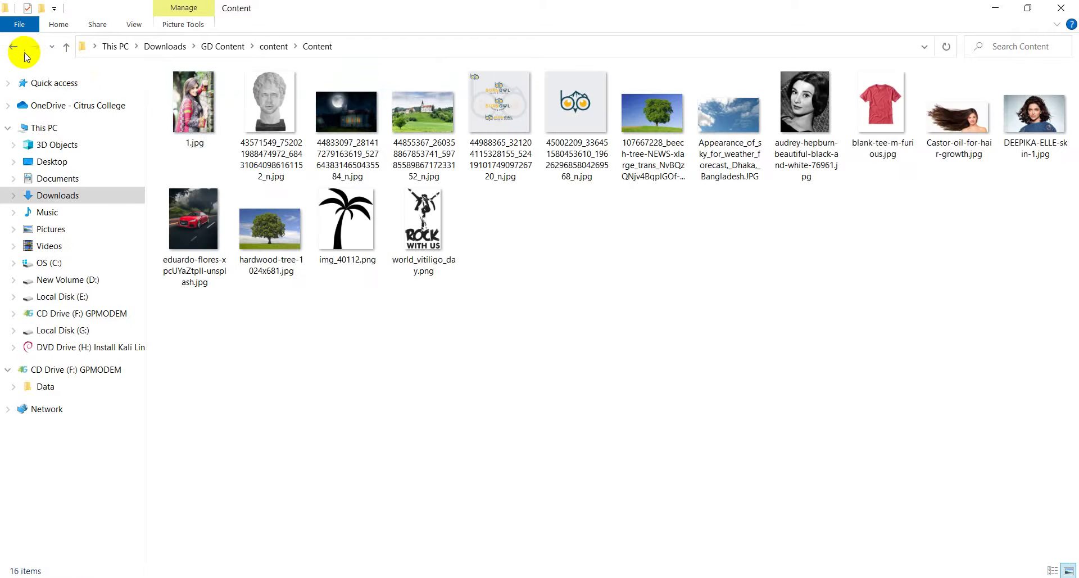
{"action": "left_click", "coordinate": [14, 47]}
{"action": "left_click", "coordinate": [16, 48]}
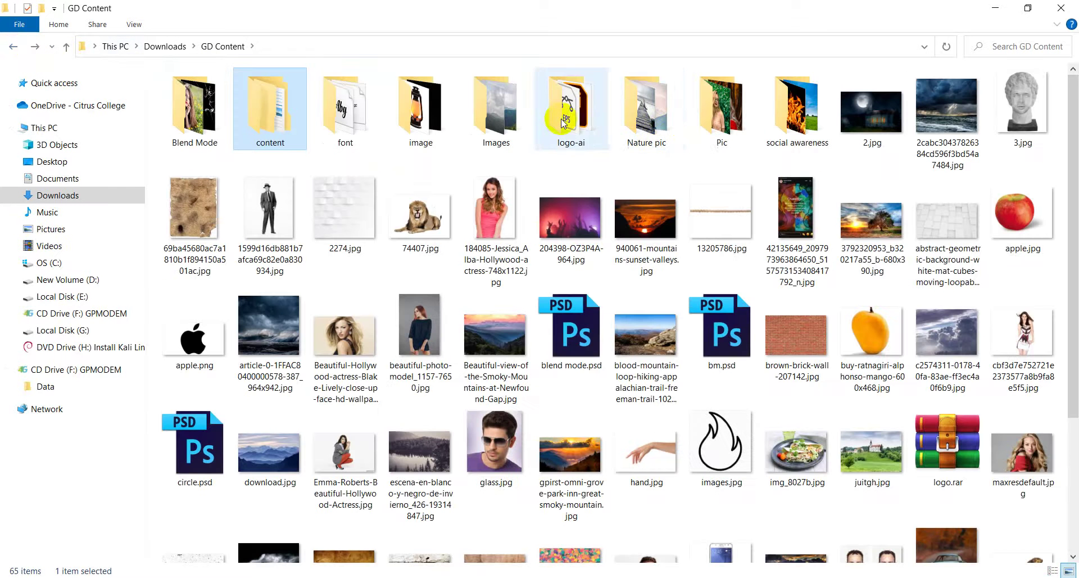
- Check the Pic and social awareness folders in GD Content for a practice image and return to GD Content
{"action": "left_click", "coordinate": [712, 115]}
{"action": "double_click", "coordinate": [712, 116]}
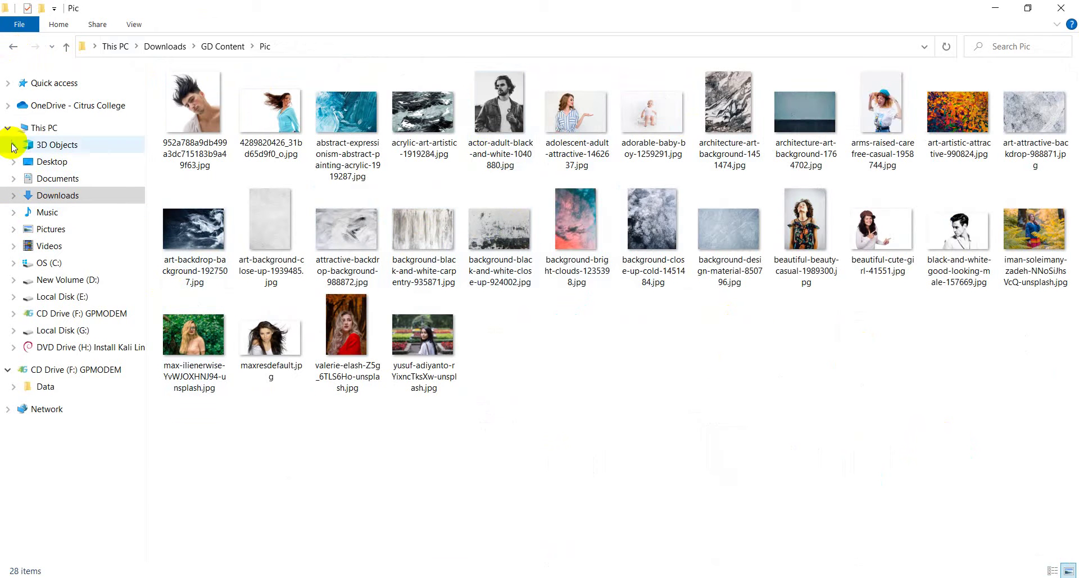
{"action": "left_click", "coordinate": [13, 48]}
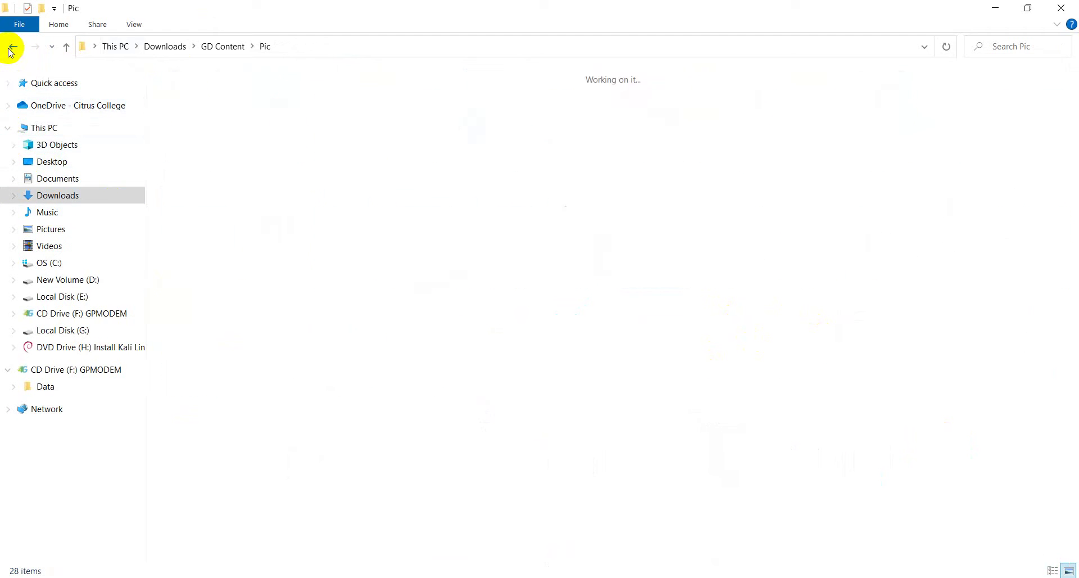
{"action": "double_click", "coordinate": [809, 115]}
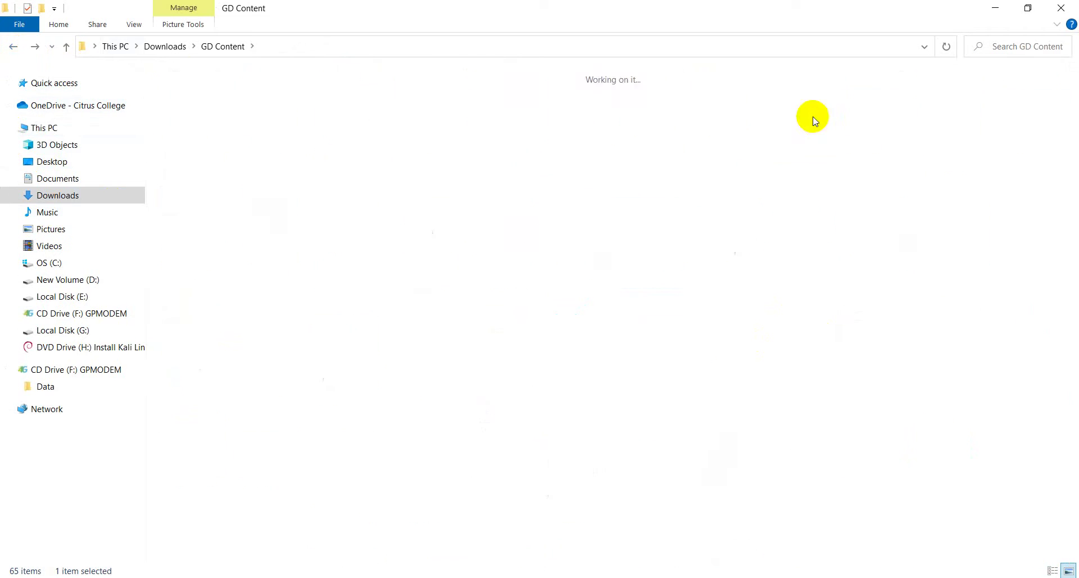
{"action": "left_click", "coordinate": [13, 48]}
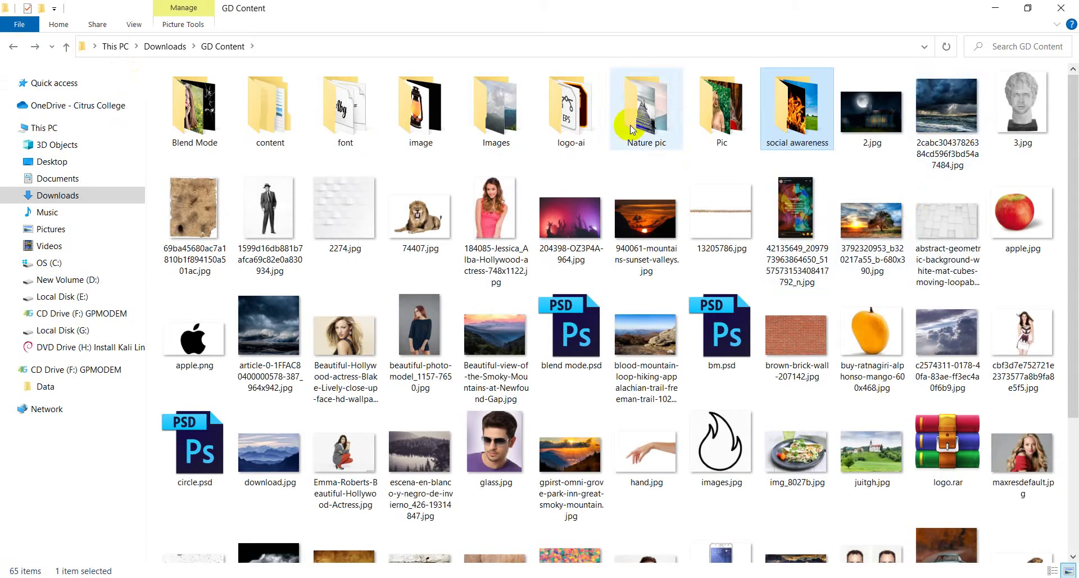
- Check the image folder and its Images subfolder, and look through the loose pictures in GD Content
{"action": "double_click", "coordinate": [423, 125]}
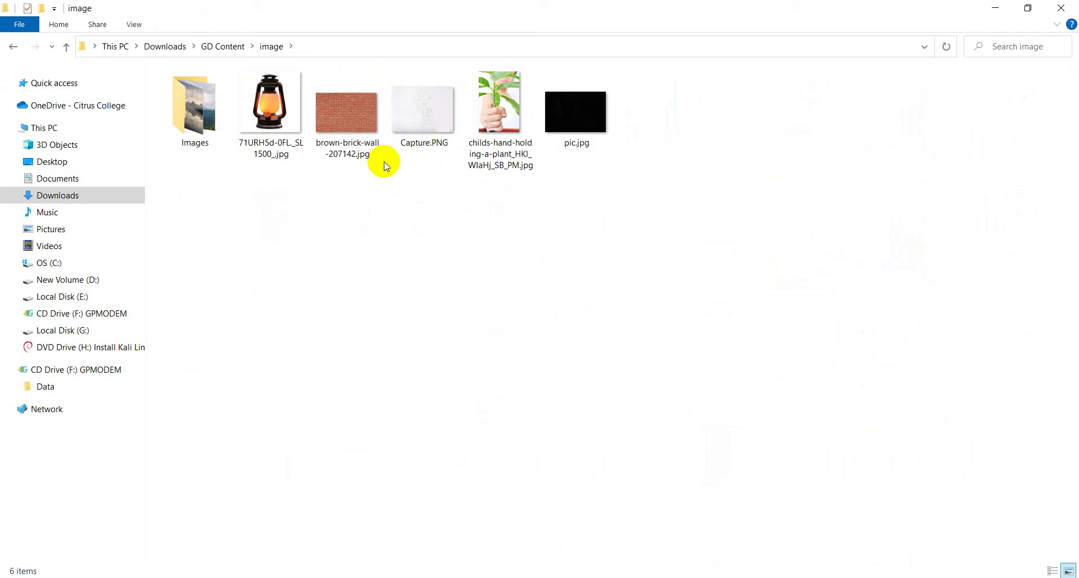
{"action": "double_click", "coordinate": [194, 112]}
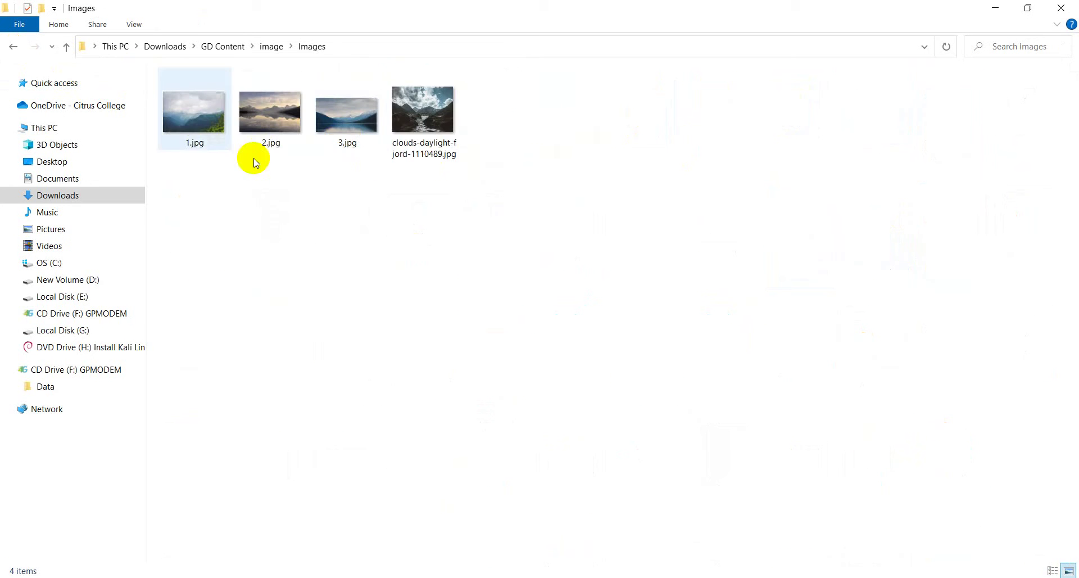
{"action": "double_click", "coordinate": [5, 46]}
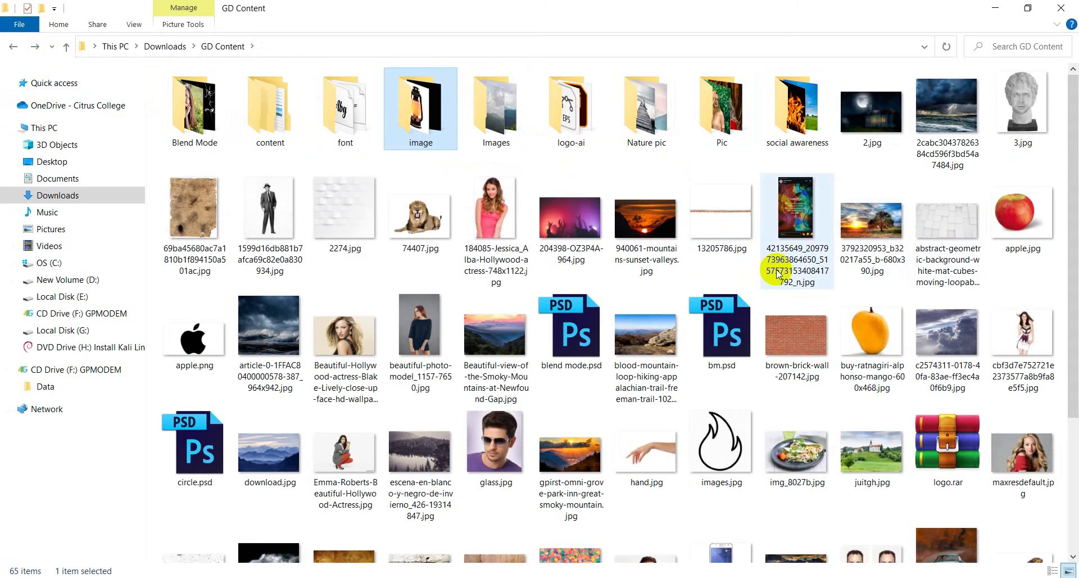
{"action": "scroll", "coordinate": [668, 449], "scroll_direction": "down", "scroll_amount": 3}
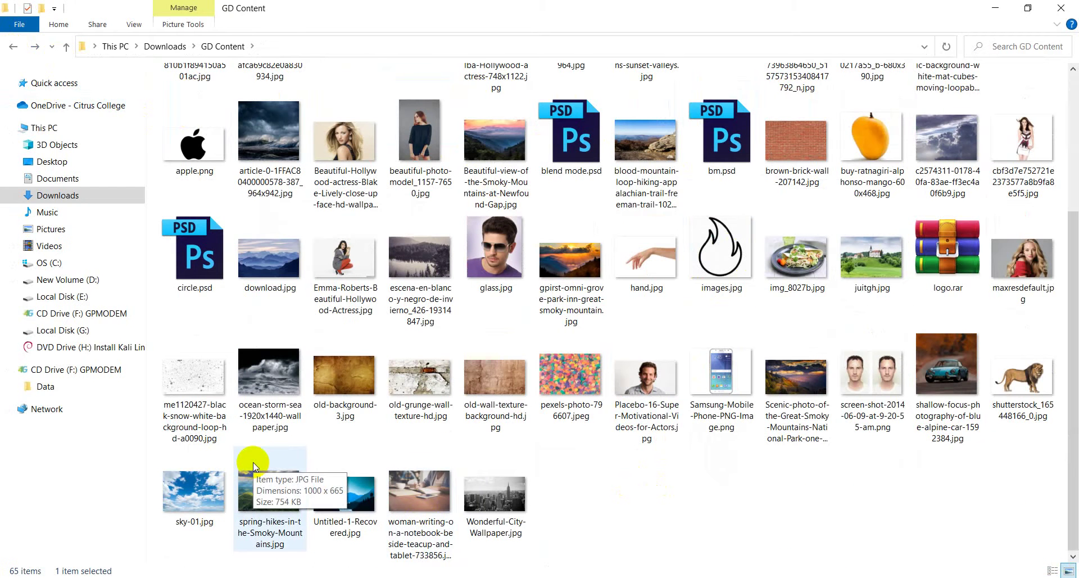
{"action": "scroll", "coordinate": [253, 461], "scroll_direction": "up", "scroll_amount": 3}
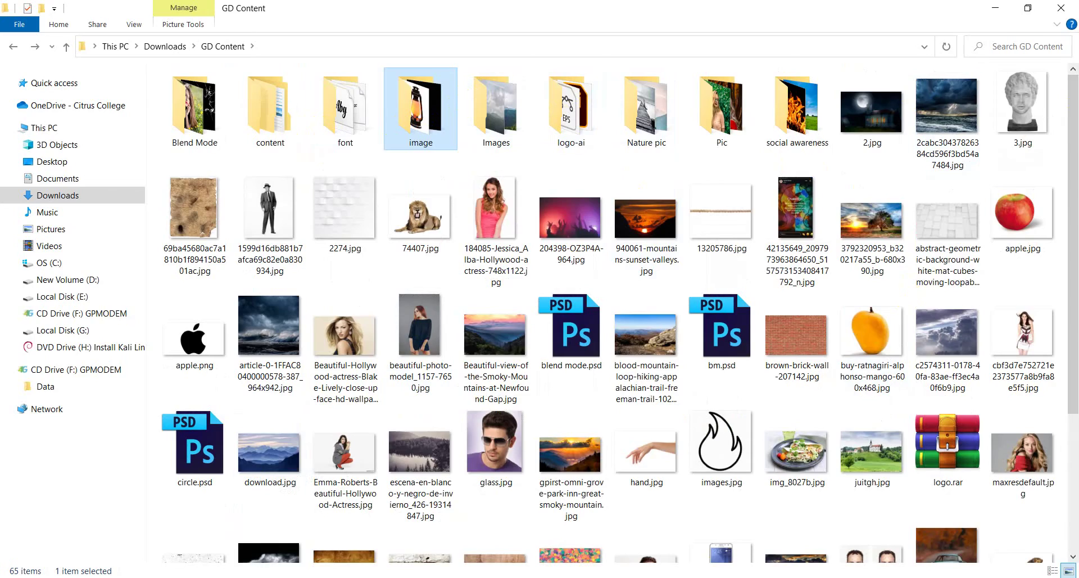
- Switch to Chrome and look over the "banner" image results for a suitable practice picture
{"action": "key", "text": "alt+Tab"}
{"action": "scroll", "coordinate": [318, 425], "scroll_direction": "down", "scroll_amount": 5}
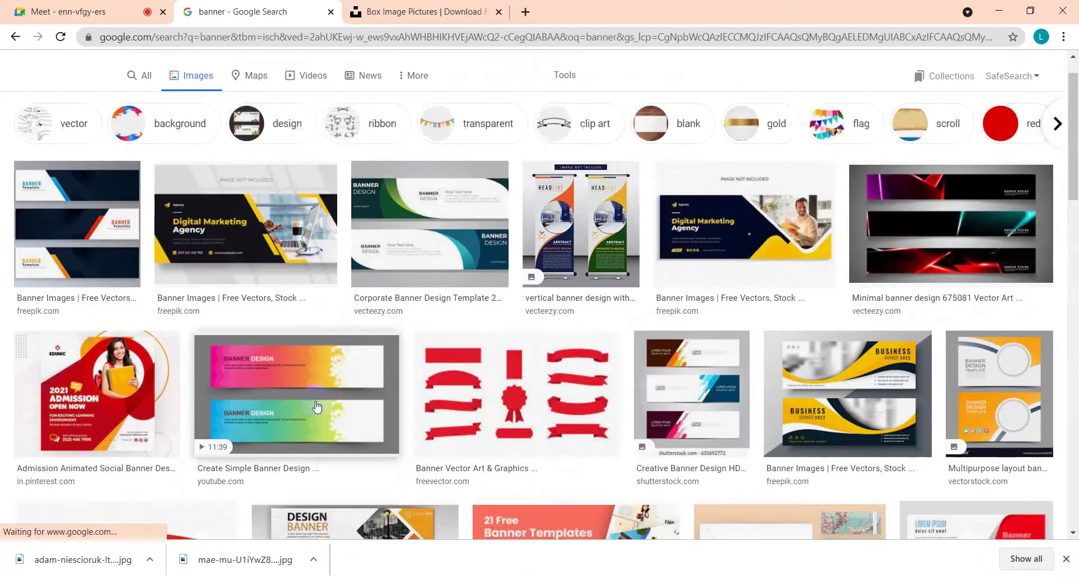
{"action": "scroll", "coordinate": [318, 425], "scroll_direction": "down", "scroll_amount": 5}
{"action": "scroll", "coordinate": [320, 422], "scroll_direction": "up", "scroll_amount": 5}
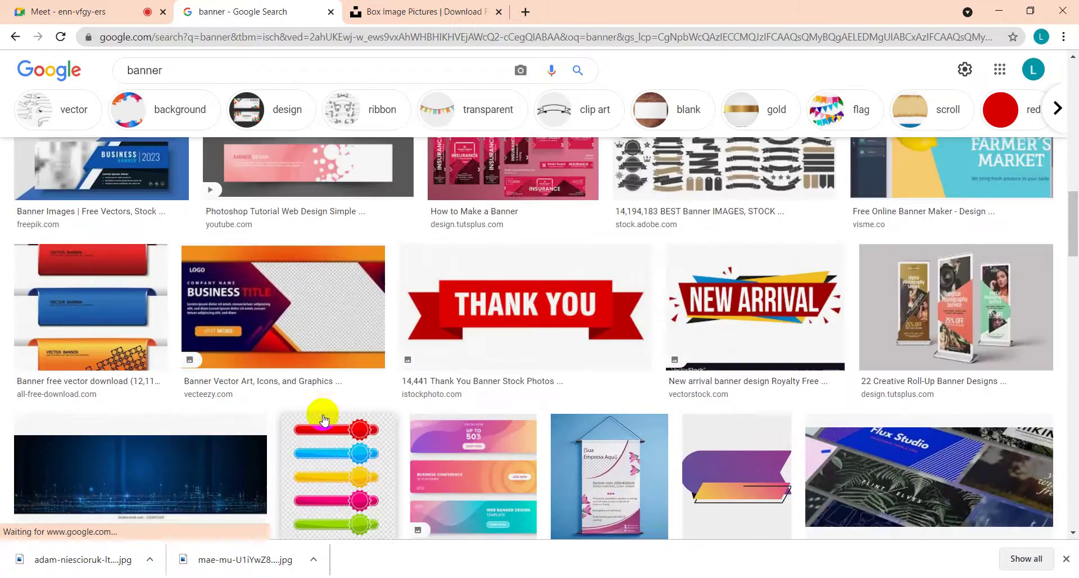
{"action": "scroll", "coordinate": [324, 418], "scroll_direction": "down", "scroll_amount": 7}
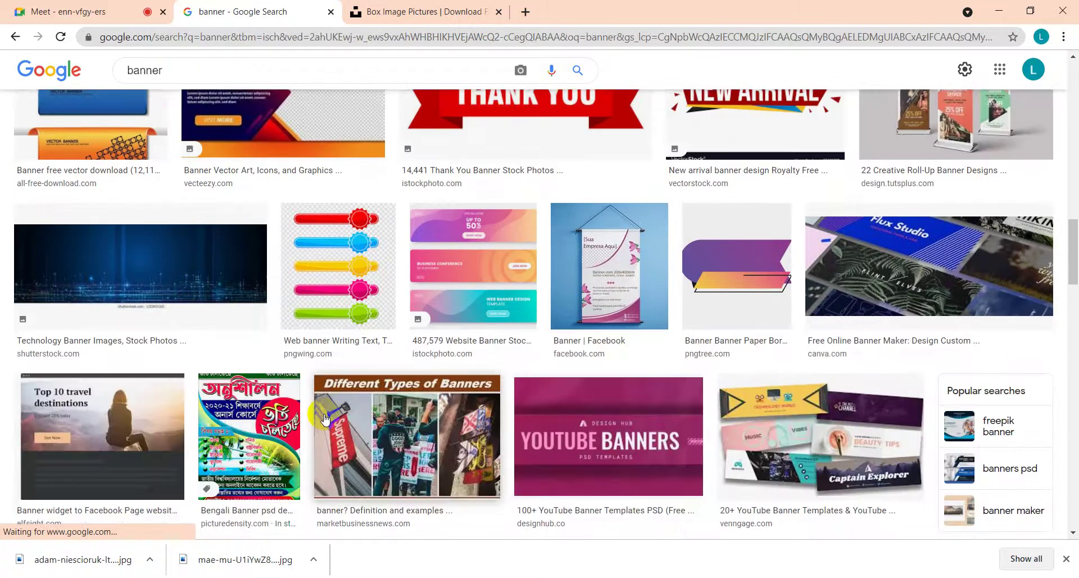
{"action": "scroll", "coordinate": [324, 417], "scroll_direction": "up", "scroll_amount": 3}
{"action": "scroll", "coordinate": [324, 417], "scroll_direction": "down", "scroll_amount": 10}
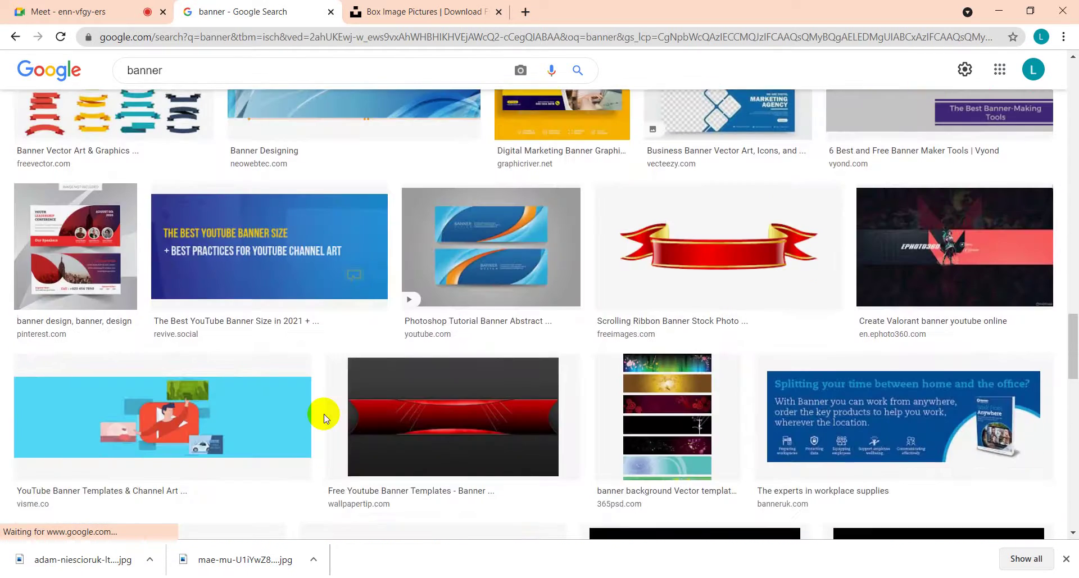
{"action": "scroll", "coordinate": [323, 417], "scroll_direction": "down", "scroll_amount": 5}
{"action": "scroll", "coordinate": [321, 414], "scroll_direction": "up", "scroll_amount": 7}
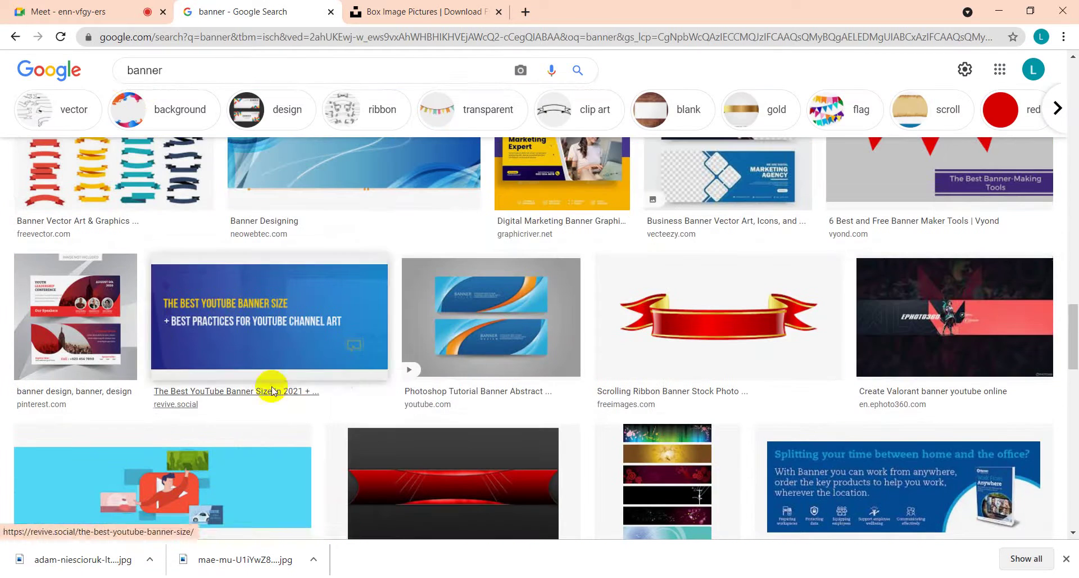
- Replace the image search with "road site bilbord" and run it
{"action": "left_click", "coordinate": [125, 75]}
{"action": "type", "text": "road "}
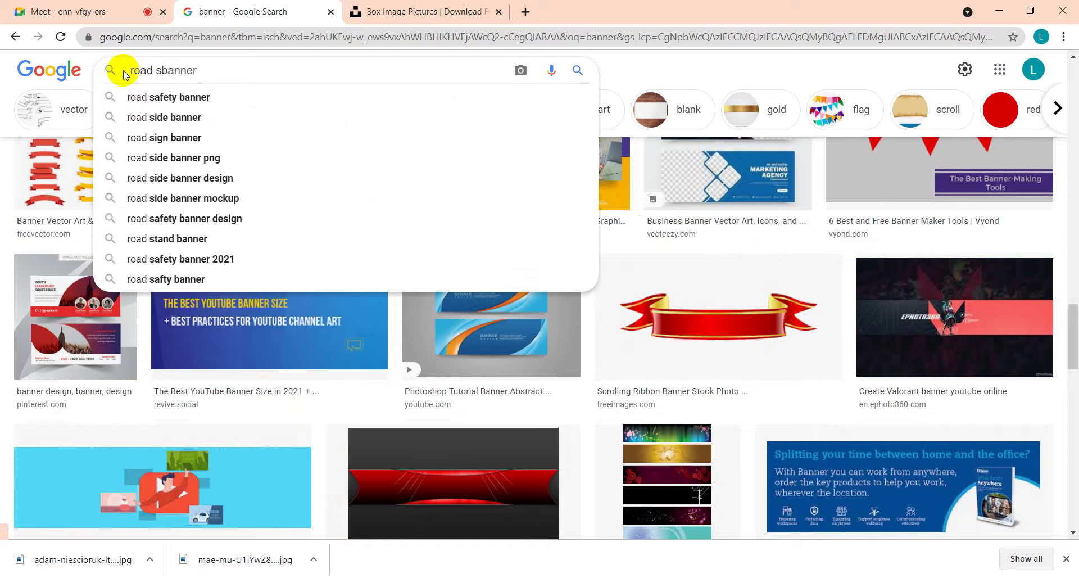
{"action": "type", "text": "site"}
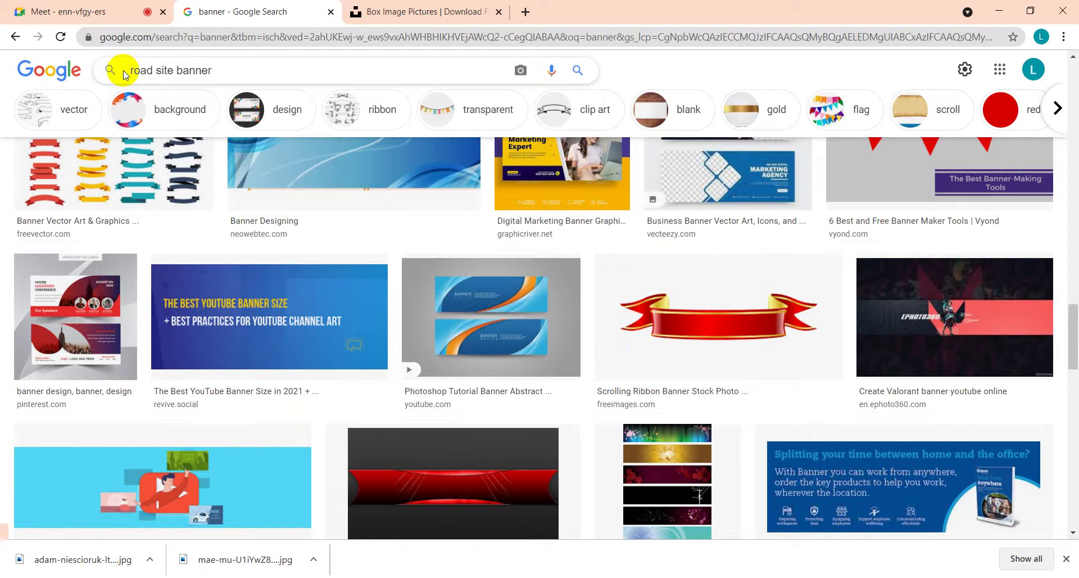
{"action": "left_click_drag", "start_coordinate": [226, 72], "coordinate": [172, 70]}
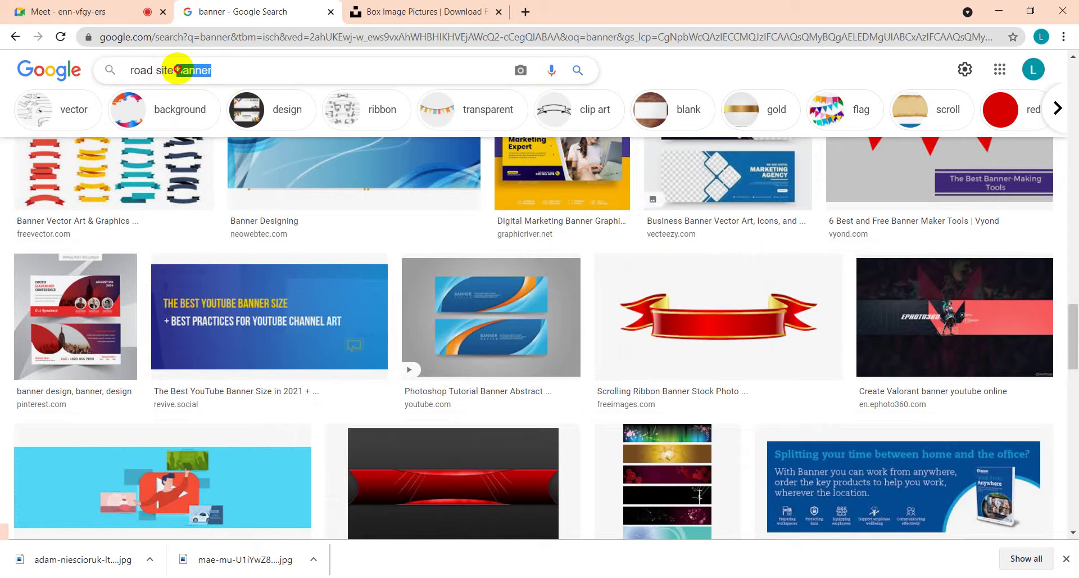
{"action": "type", "text": "bilbord"}
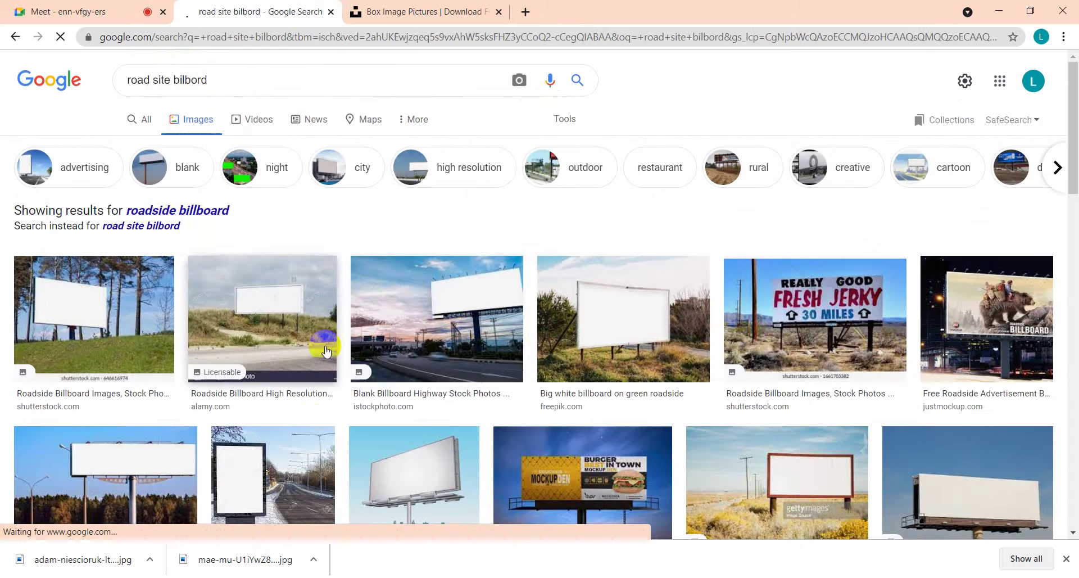
- Open the NextGen roadside billboard result from freelancer.com and save its image as images (6).jfif in Downloads
{"action": "left_click", "coordinate": [688, 327]}
{"action": "scroll", "coordinate": [478, 360], "scroll_direction": "down", "scroll_amount": 3}
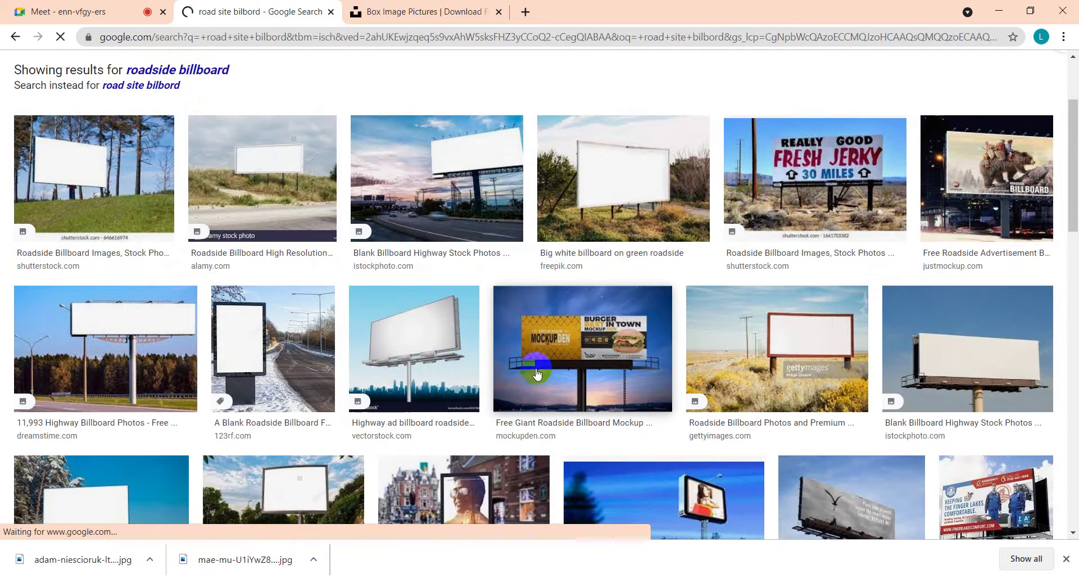
{"action": "scroll", "coordinate": [536, 373], "scroll_direction": "down", "scroll_amount": 1}
{"action": "scroll", "coordinate": [538, 375], "scroll_direction": "down", "scroll_amount": 2}
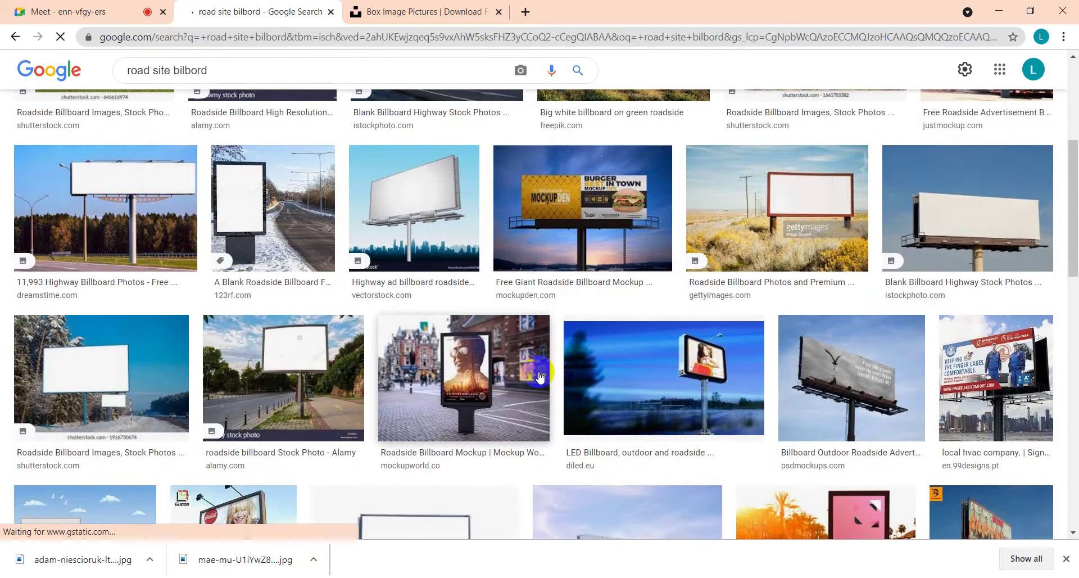
{"action": "scroll", "coordinate": [538, 375], "scroll_direction": "down", "scroll_amount": 1}
{"action": "scroll", "coordinate": [538, 375], "scroll_direction": "down", "scroll_amount": 3}
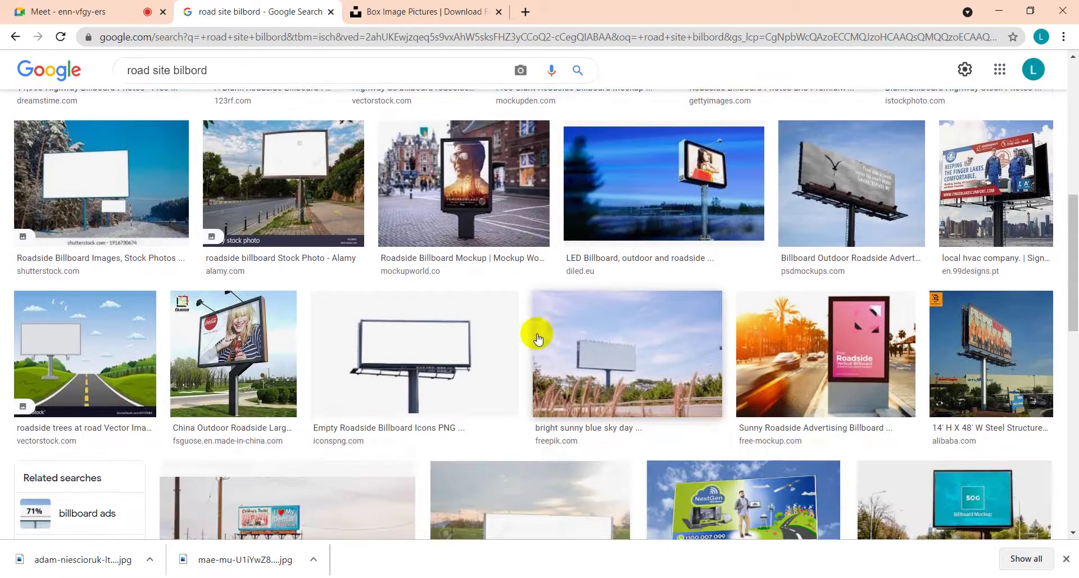
{"action": "left_click", "coordinate": [703, 420]}
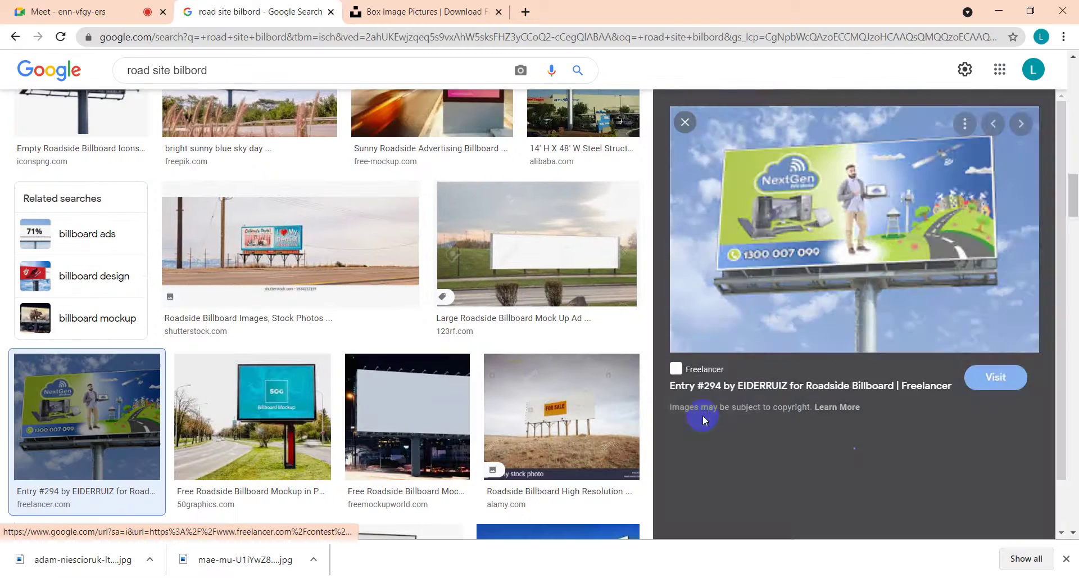
{"action": "right_click", "coordinate": [827, 190]}
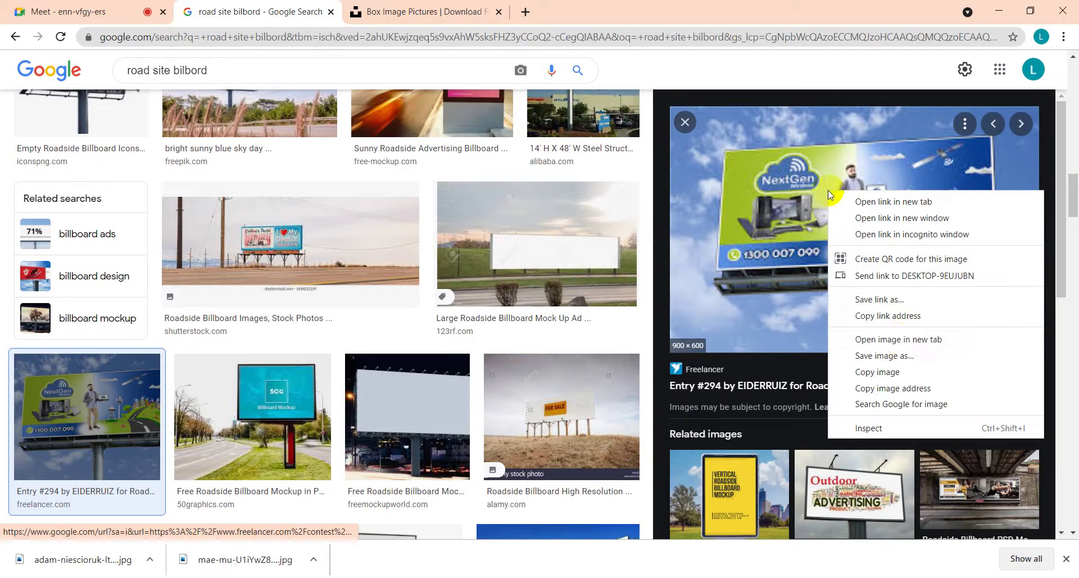
{"action": "left_click", "coordinate": [896, 357]}
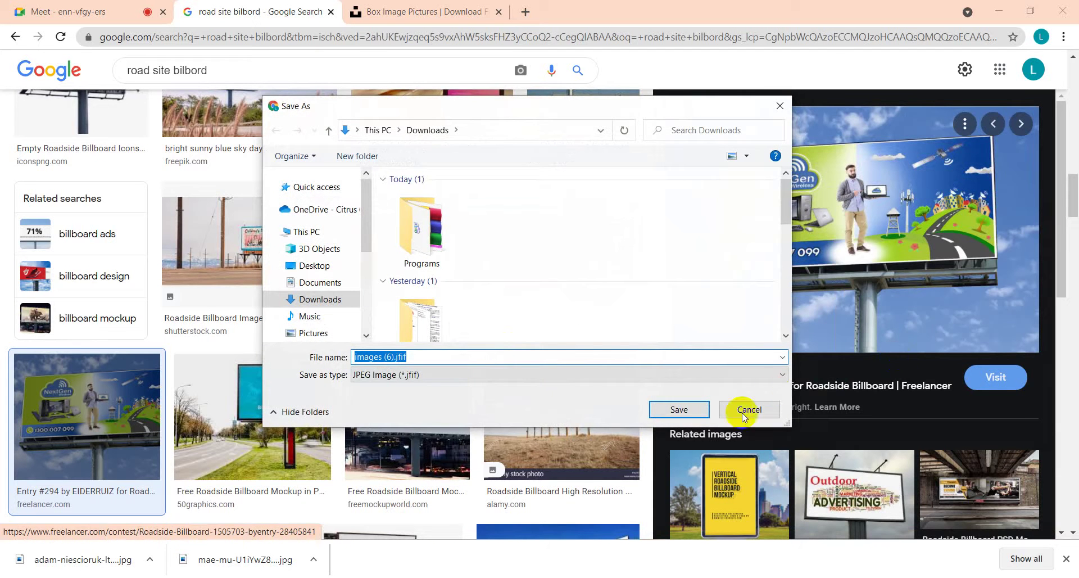
{"action": "left_click", "coordinate": [679, 409]}
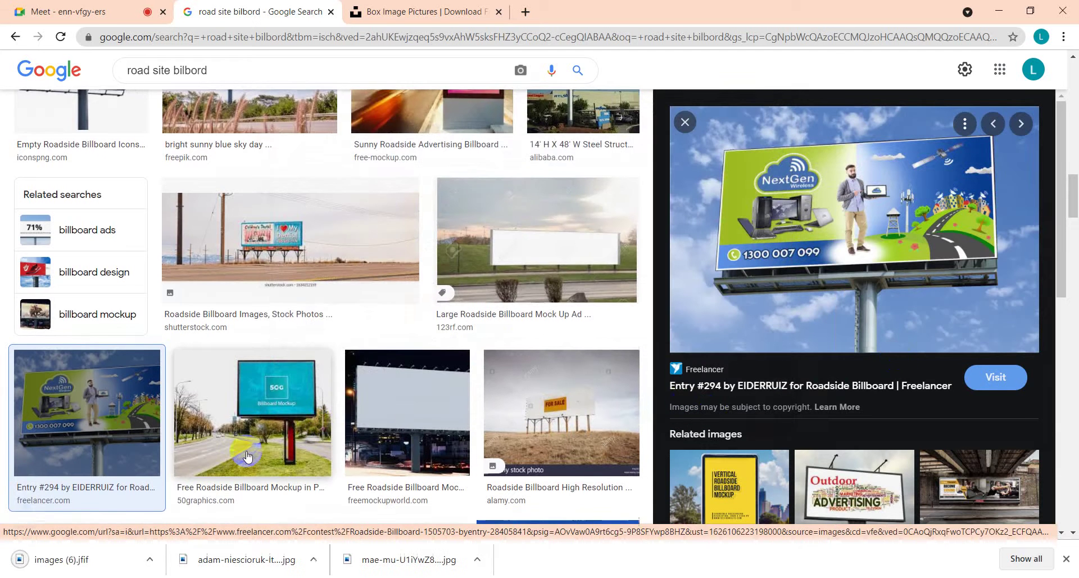
- Try to bring the downloaded images (6).jfif from Chrome into Photoshop
{"action": "scroll", "coordinate": [202, 480], "scroll_direction": "down", "scroll_amount": 5}
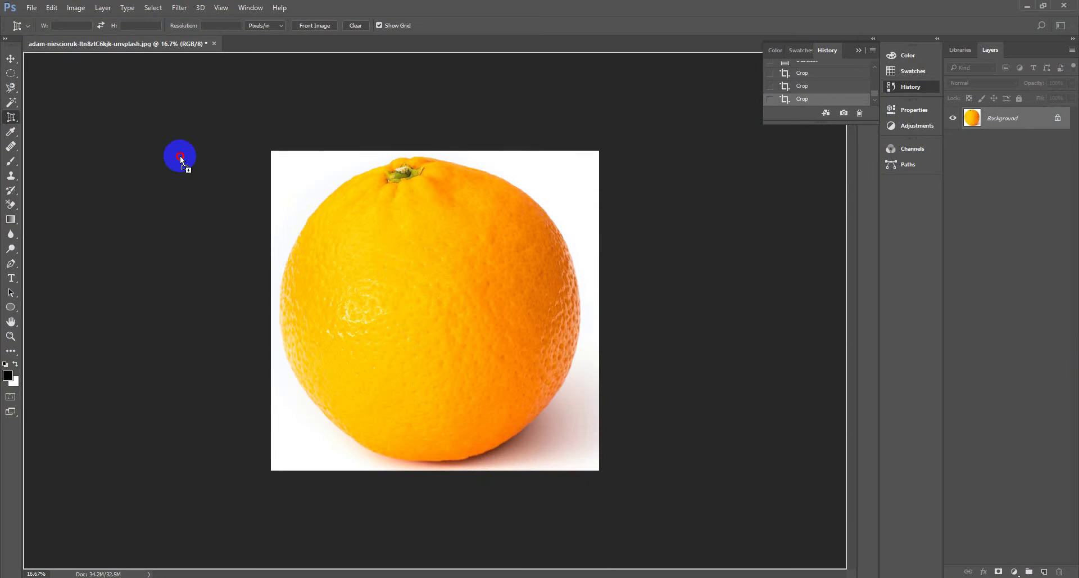
{"action": "left_click_drag", "start_coordinate": [180, 156], "coordinate": [180, 156]}
{"action": "left_click", "coordinate": [529, 225]}
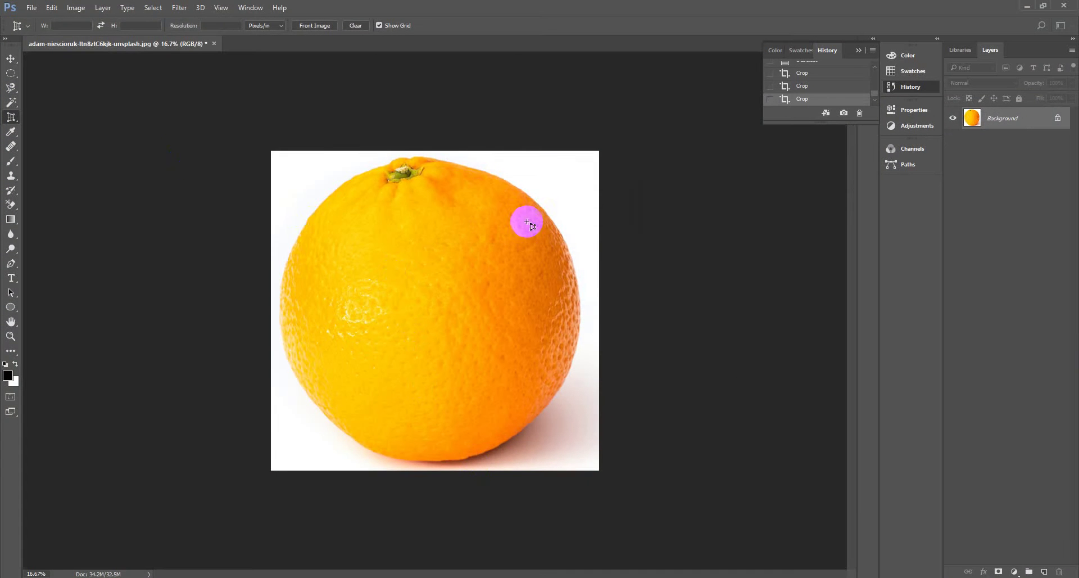
- Close the orange photo in Photoshop without saving its changes and switch back to the billboard results in Chrome
{"action": "left_click", "coordinate": [216, 44]}
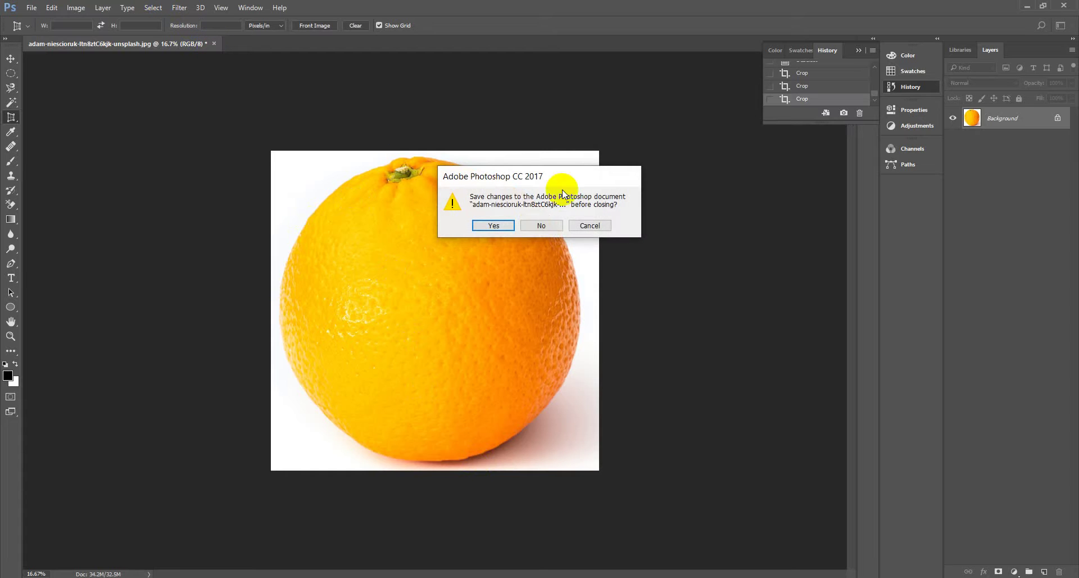
{"action": "left_click", "coordinate": [536, 224]}
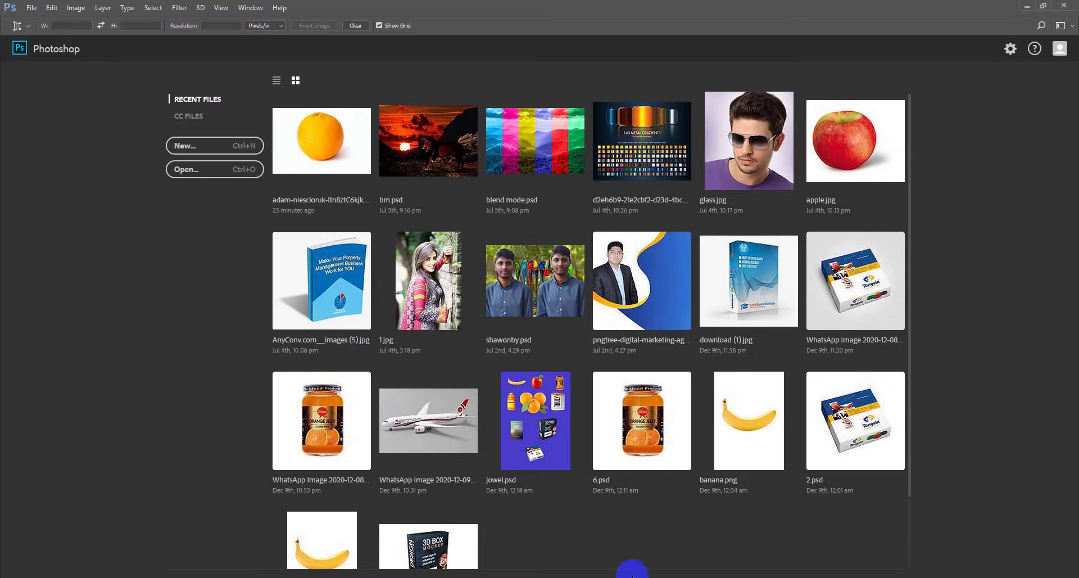
{"action": "mouse_move", "coordinate": [394, 576]}
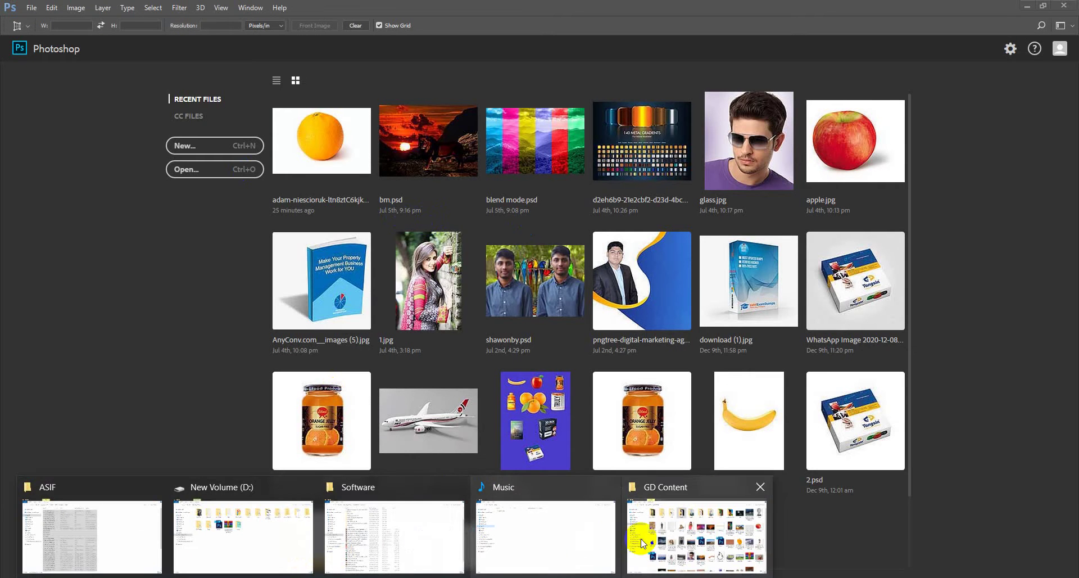
{"action": "key", "text": "alt+Tab"}
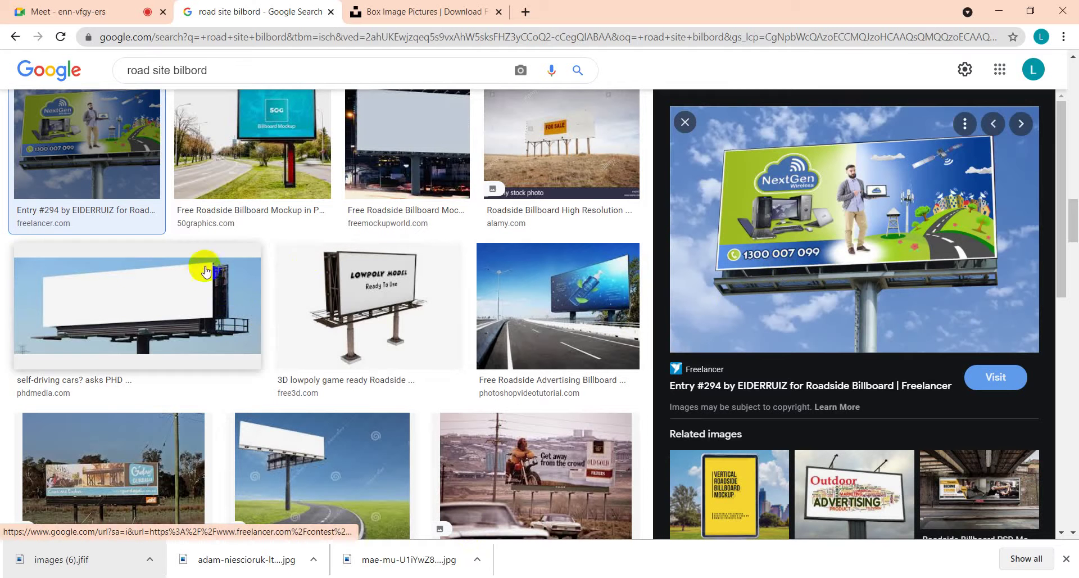
- Try again to open the downloaded images (6).jfif in Photoshop, and return to the billboard results in Chrome
{"action": "left_click", "coordinate": [97, 557]}
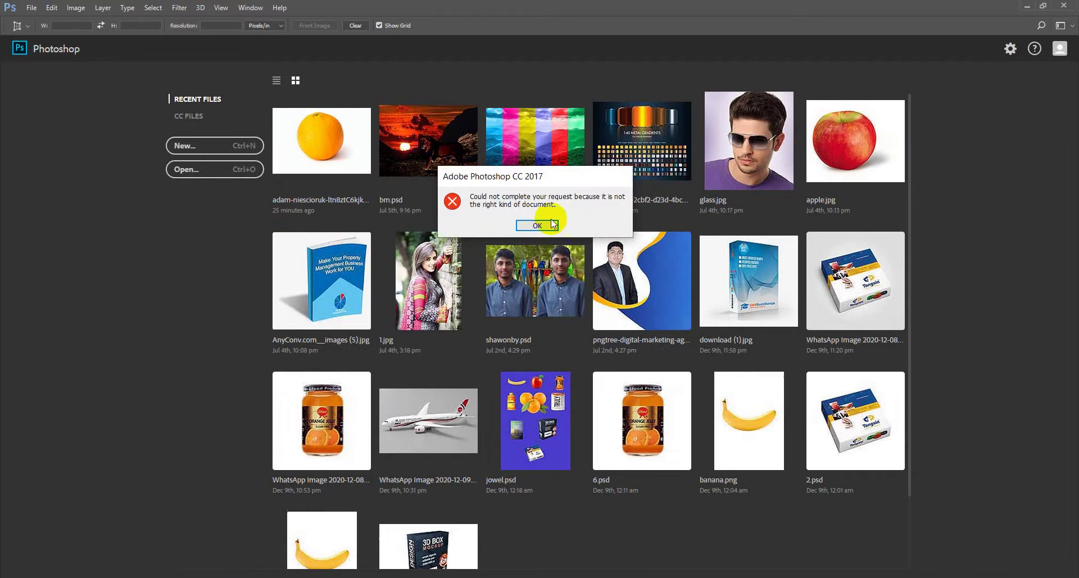
{"action": "left_click", "coordinate": [526, 226]}
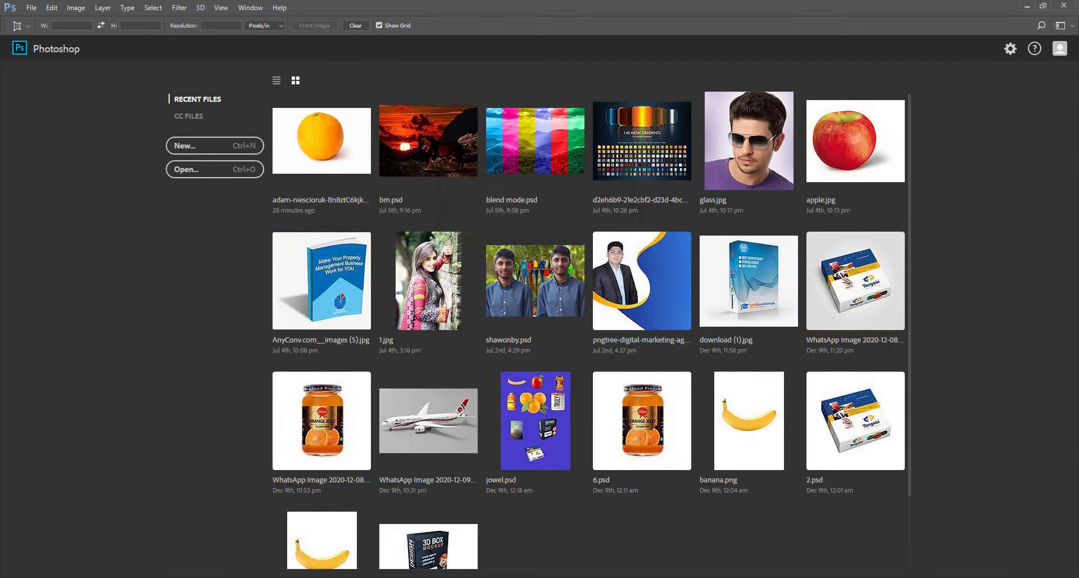
{"action": "key", "text": "alt+Tab"}
- Refine the image search to "road site bilbord .jpeg" and browse the results for a usable billboard photo
{"action": "scroll", "coordinate": [460, 298], "scroll_direction": "down", "scroll_amount": 5}
{"action": "scroll", "coordinate": [448, 337], "scroll_direction": "up", "scroll_amount": 3}
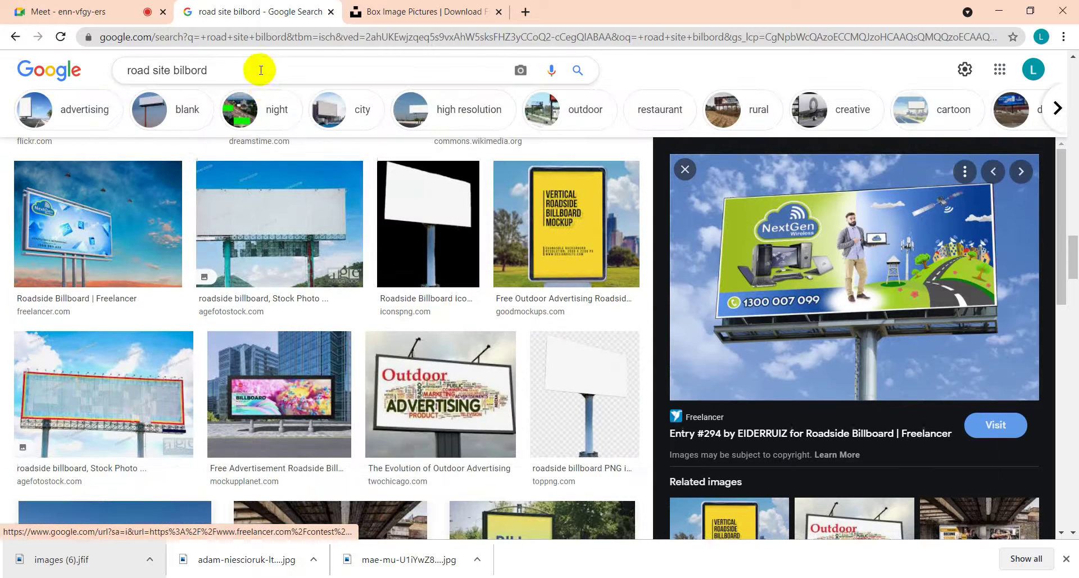
{"action": "left_click", "coordinate": [261, 72]}
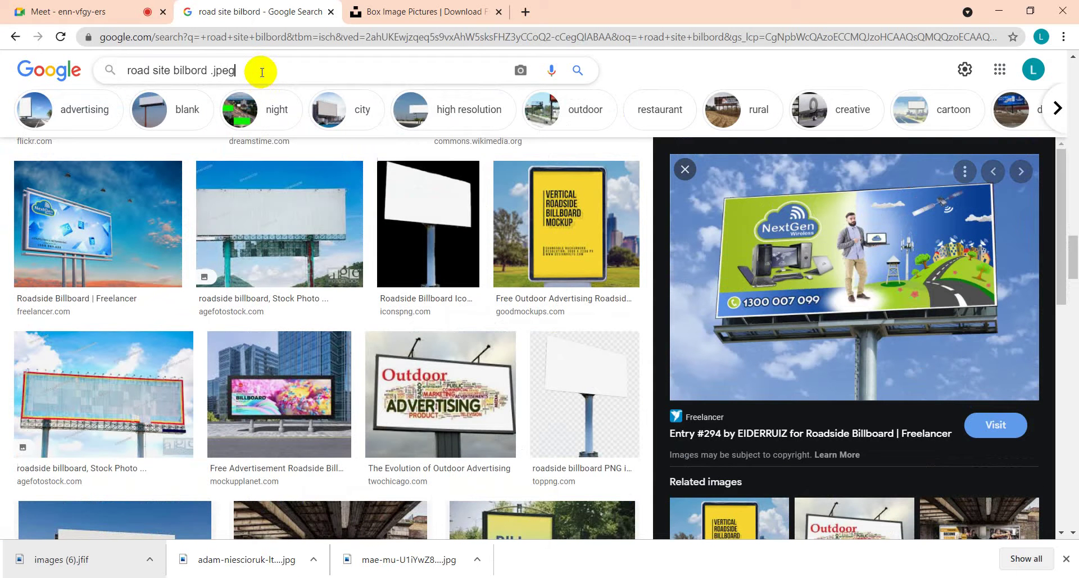
{"action": "key", "text": "Return"}
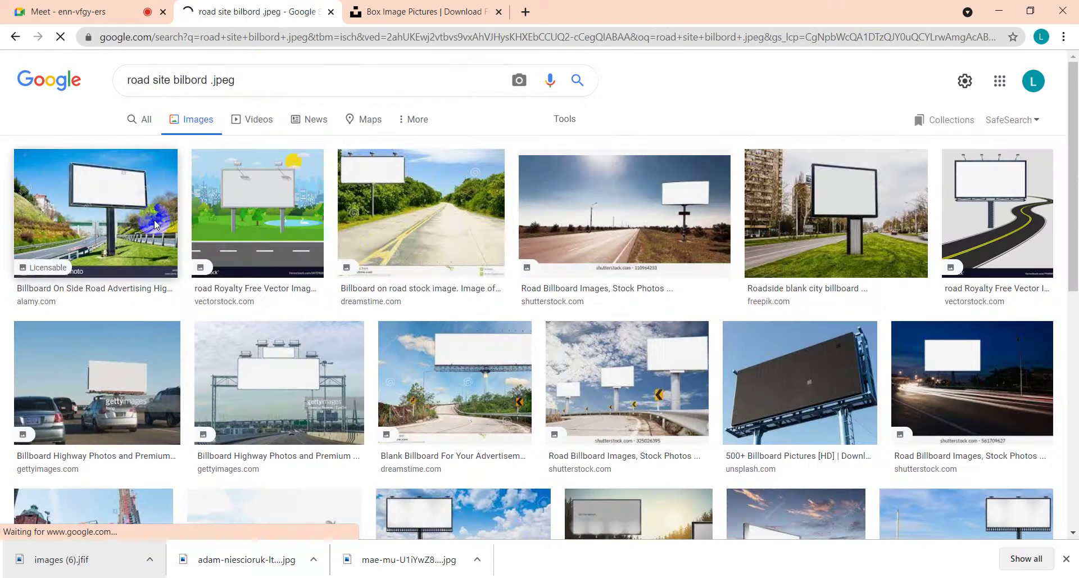
{"action": "scroll", "coordinate": [269, 390], "scroll_direction": "down", "scroll_amount": 2}
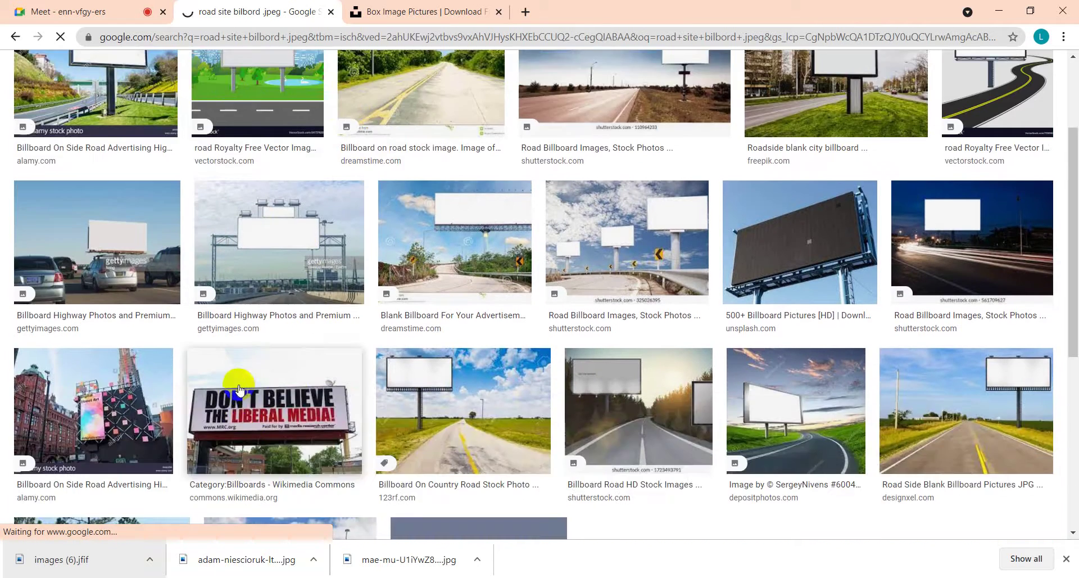
{"action": "scroll", "coordinate": [180, 373], "scroll_direction": "down", "scroll_amount": 6}
{"action": "scroll", "coordinate": [234, 252], "scroll_direction": "up", "scroll_amount": 6}
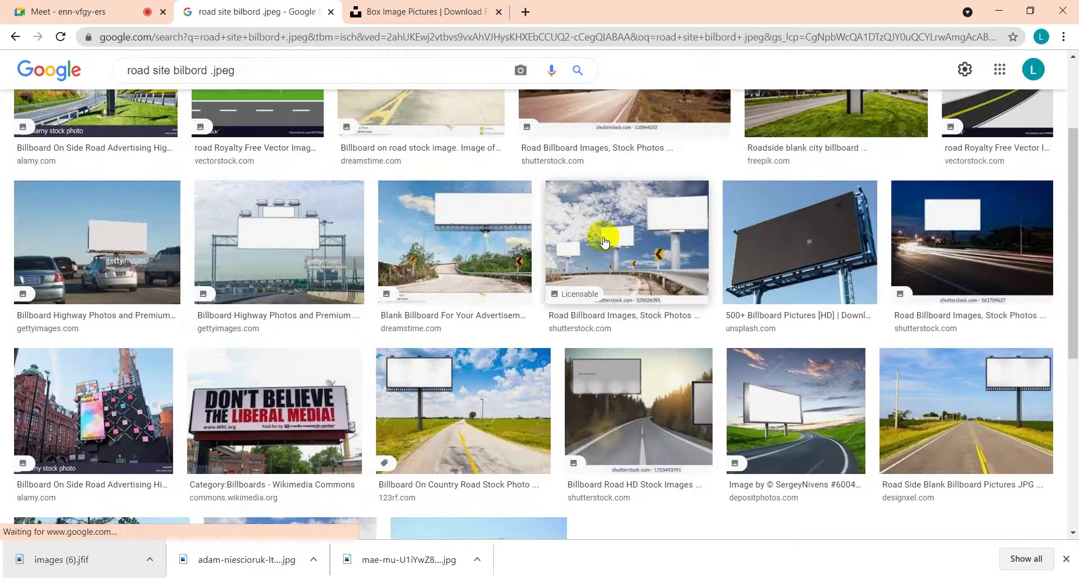
{"action": "scroll", "coordinate": [604, 241], "scroll_direction": "up", "scroll_amount": 3}
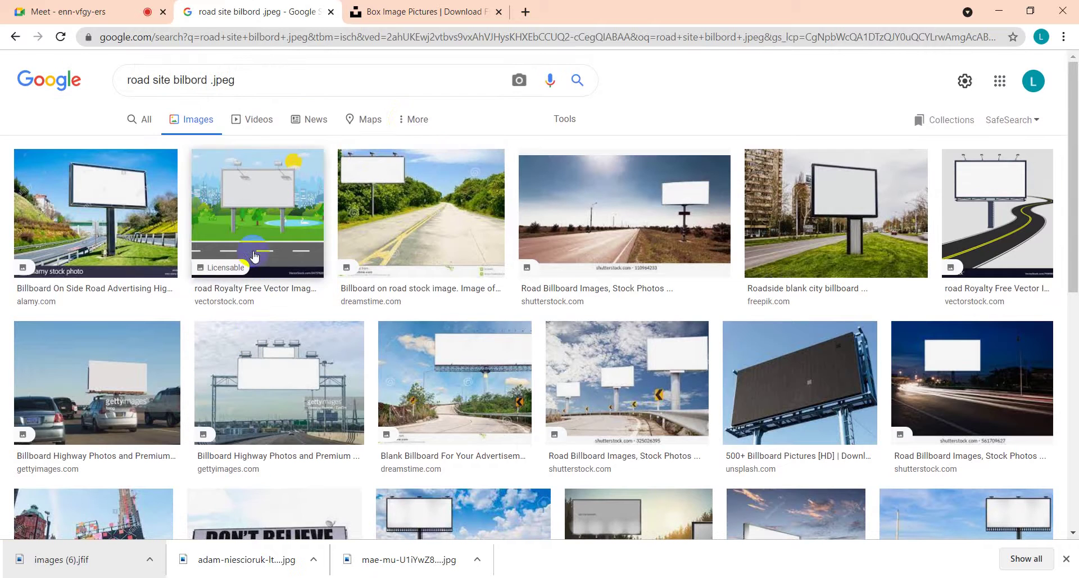
- Show all results for the billboard query and open Google's Advanced Search form for it
{"action": "left_click", "coordinate": [419, 121]}
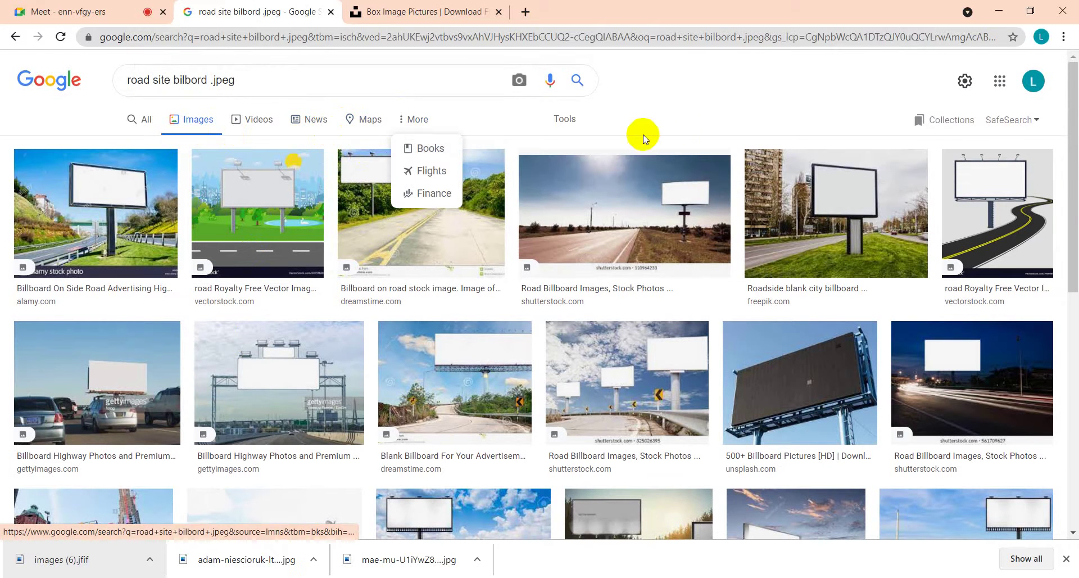
{"action": "left_click", "coordinate": [149, 120]}
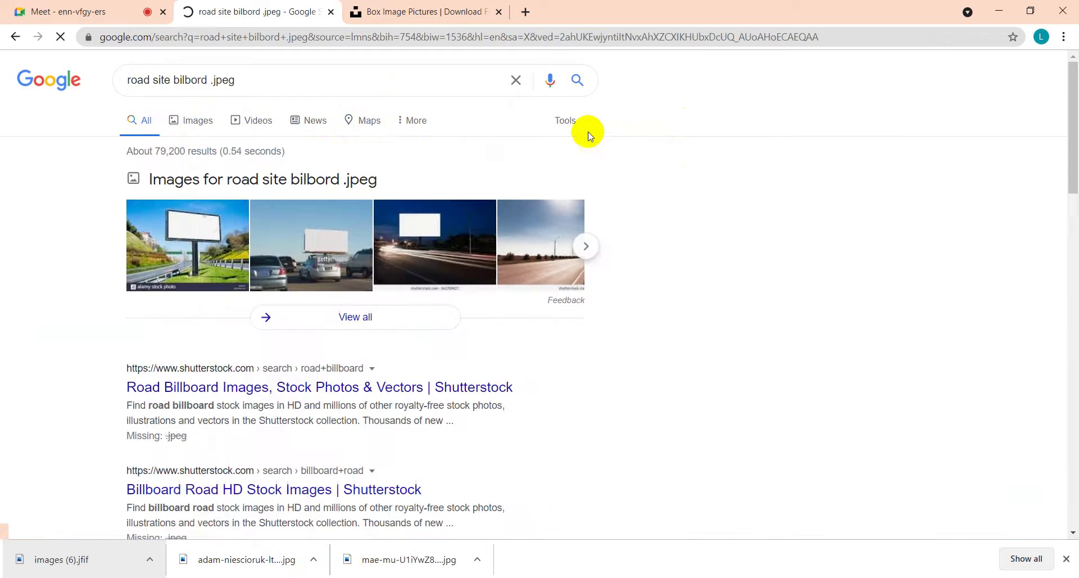
{"action": "left_click", "coordinate": [413, 123]}
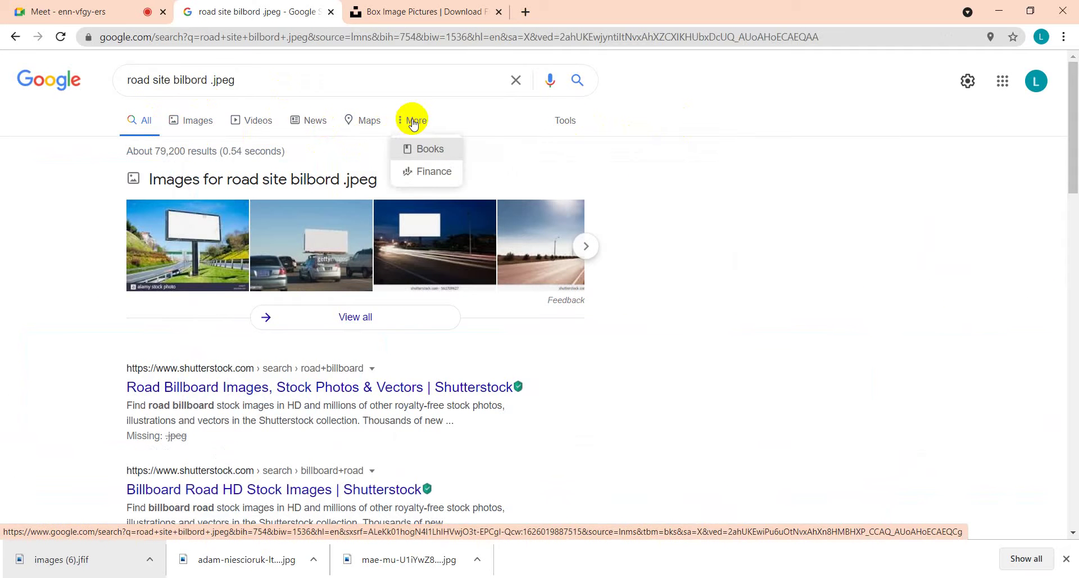
{"action": "left_click", "coordinate": [967, 81]}
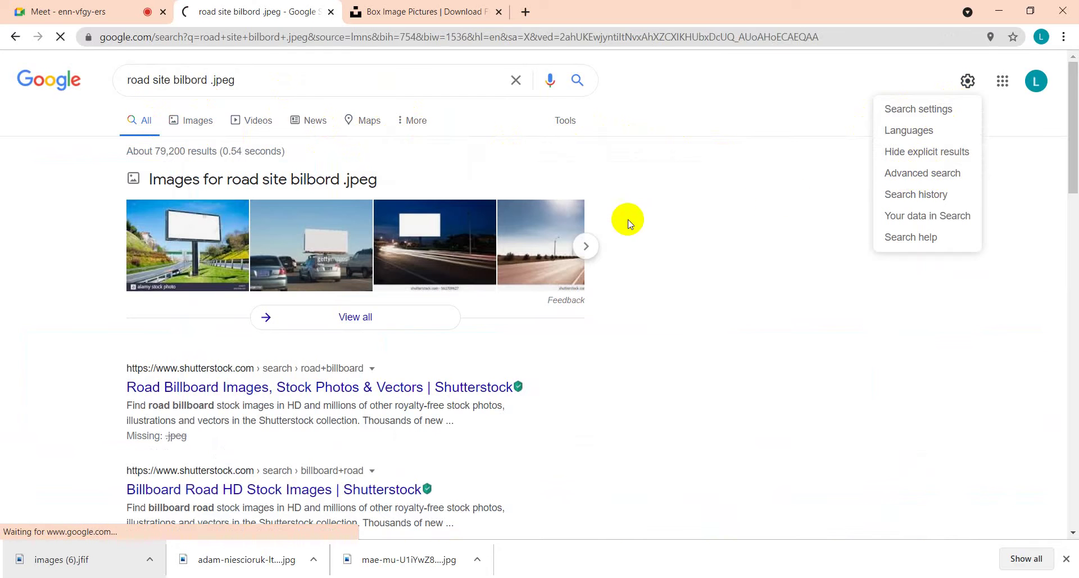
{"action": "left_click", "coordinate": [925, 171]}
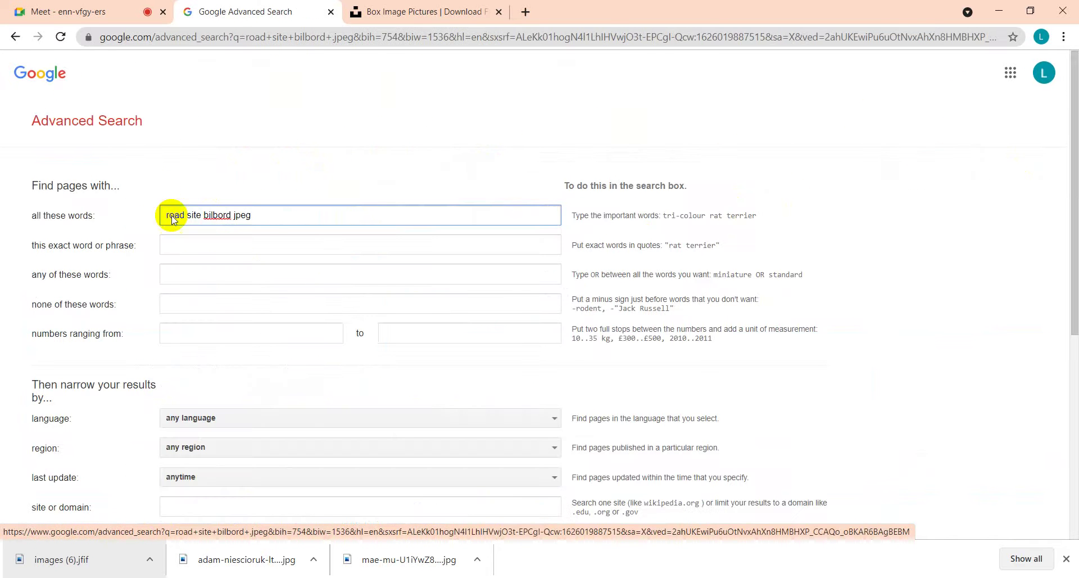
- Look through the file type options in the Advanced Search form for an image format
{"action": "scroll", "coordinate": [179, 466], "scroll_direction": "down", "scroll_amount": 4}
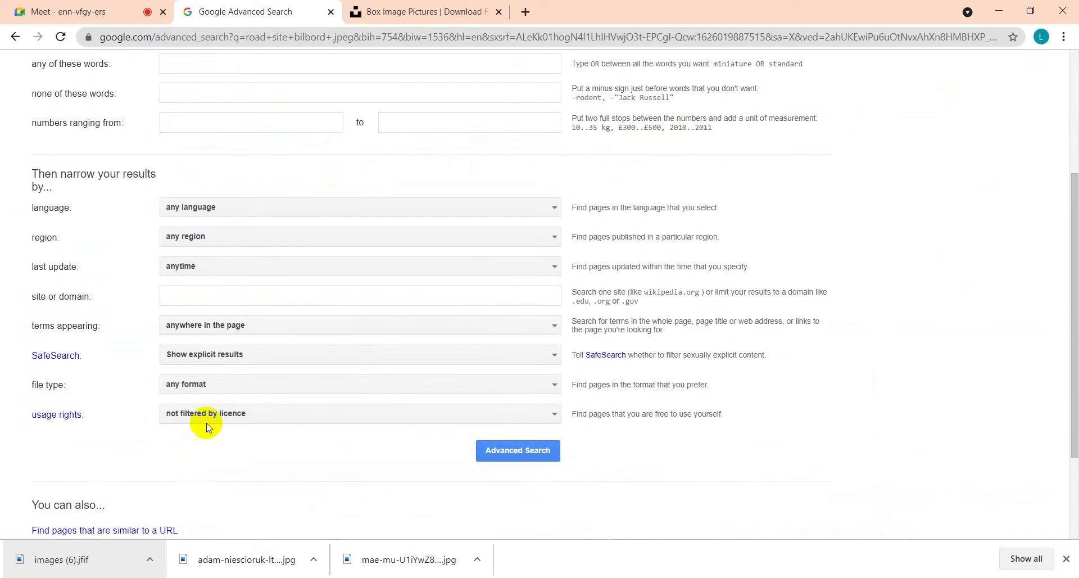
{"action": "left_click", "coordinate": [227, 383]}
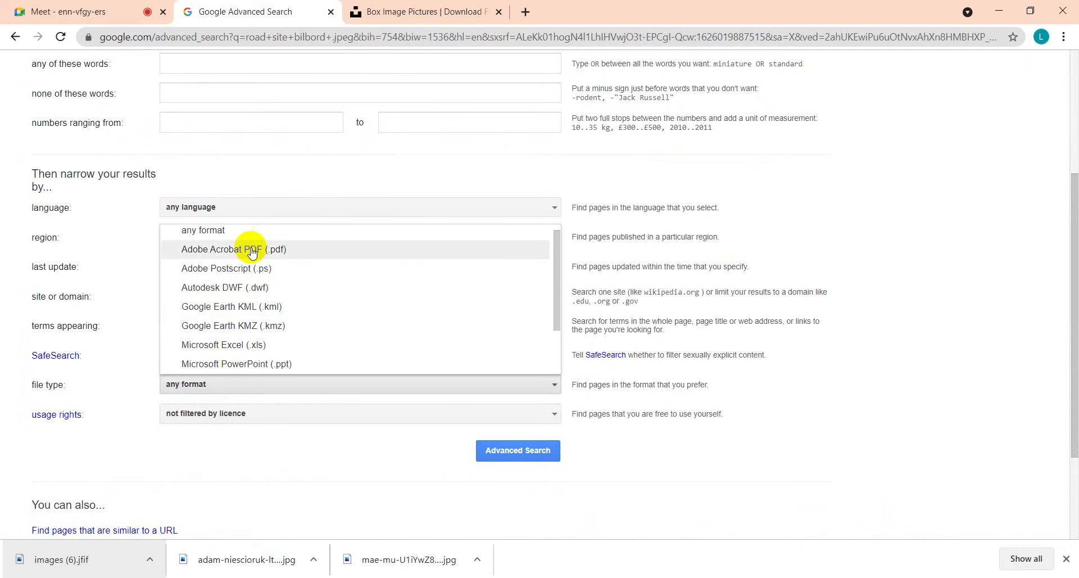
{"action": "scroll", "coordinate": [243, 312], "scroll_direction": "up", "scroll_amount": 1}
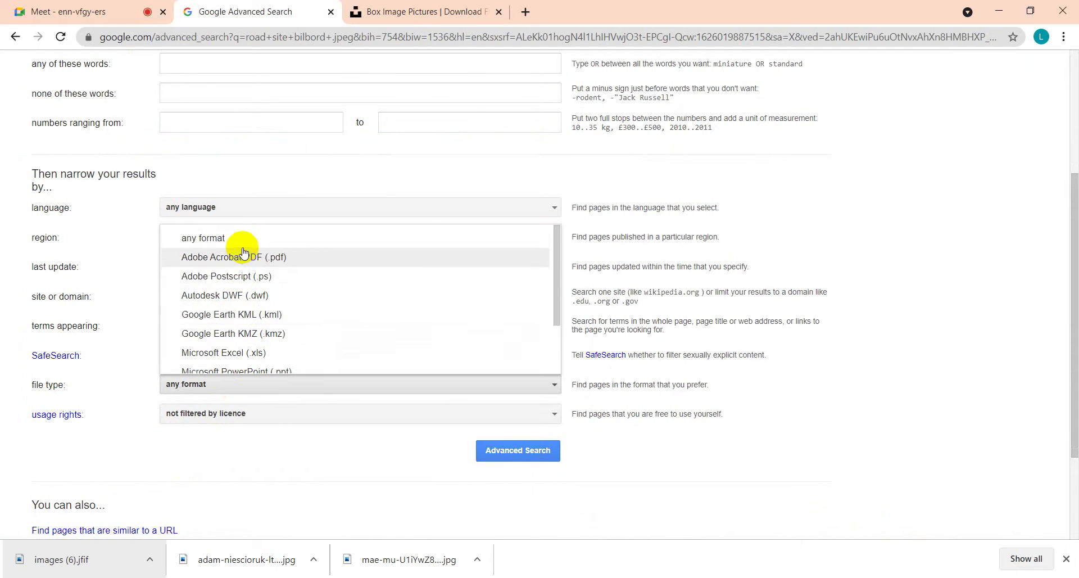
{"action": "scroll", "coordinate": [259, 338], "scroll_direction": "down", "scroll_amount": 1}
{"action": "scroll", "coordinate": [260, 337], "scroll_direction": "down", "scroll_amount": 3}
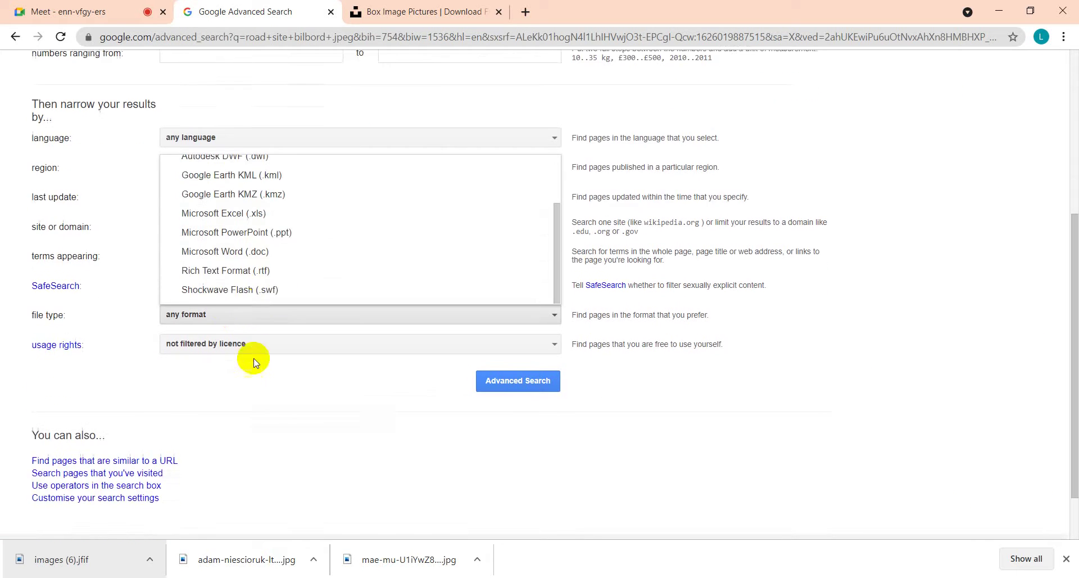
{"action": "scroll", "coordinate": [263, 375], "scroll_direction": "up", "scroll_amount": 3}
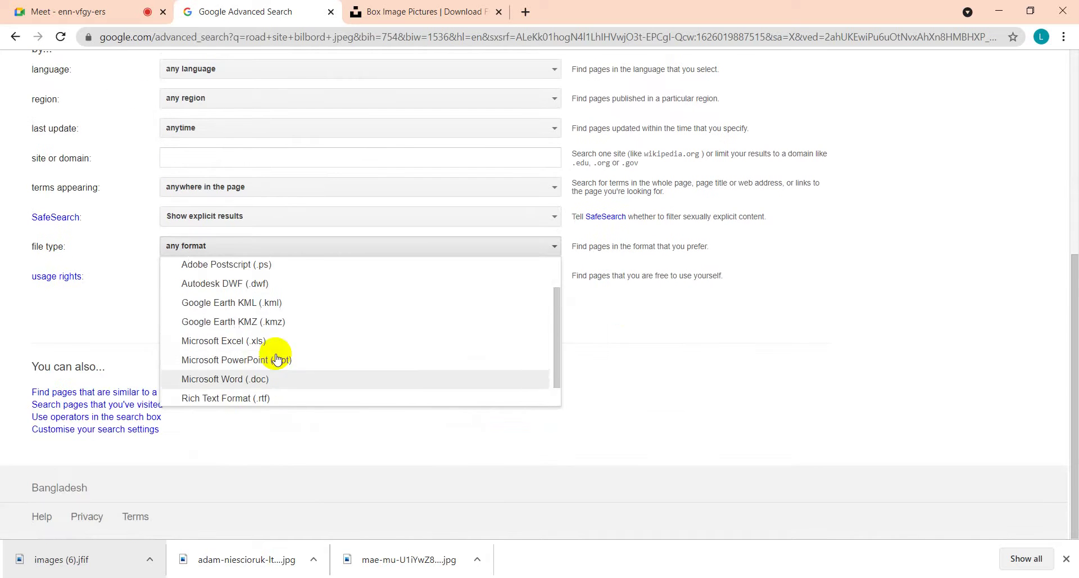
{"action": "left_click", "coordinate": [147, 260]}
{"action": "left_click", "coordinate": [243, 190]}
{"action": "left_click", "coordinate": [243, 190]}
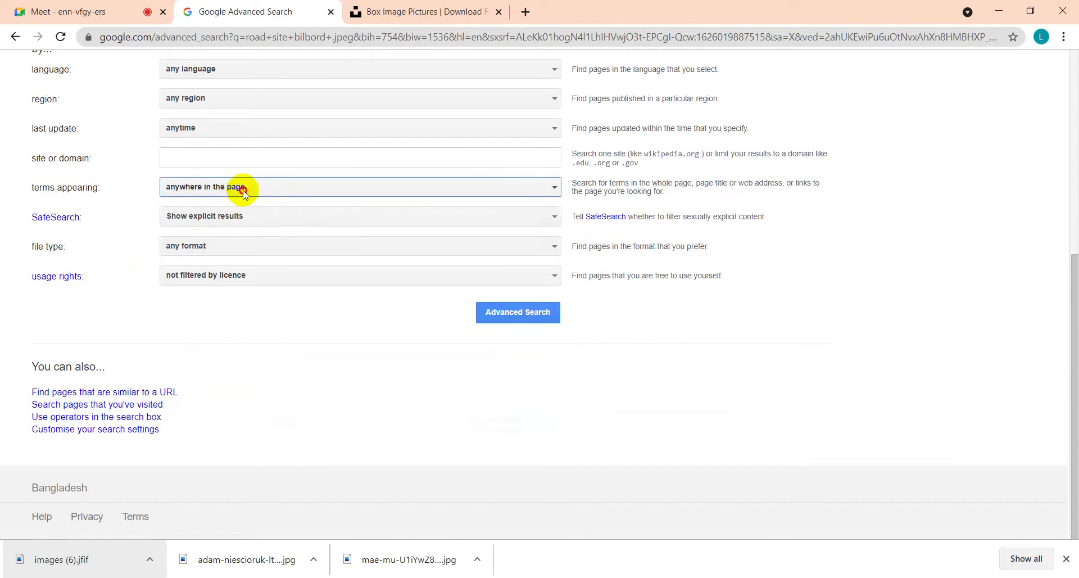
{"action": "left_click", "coordinate": [216, 216]}
{"action": "left_click", "coordinate": [211, 242]}
{"action": "left_click", "coordinate": [211, 250]}
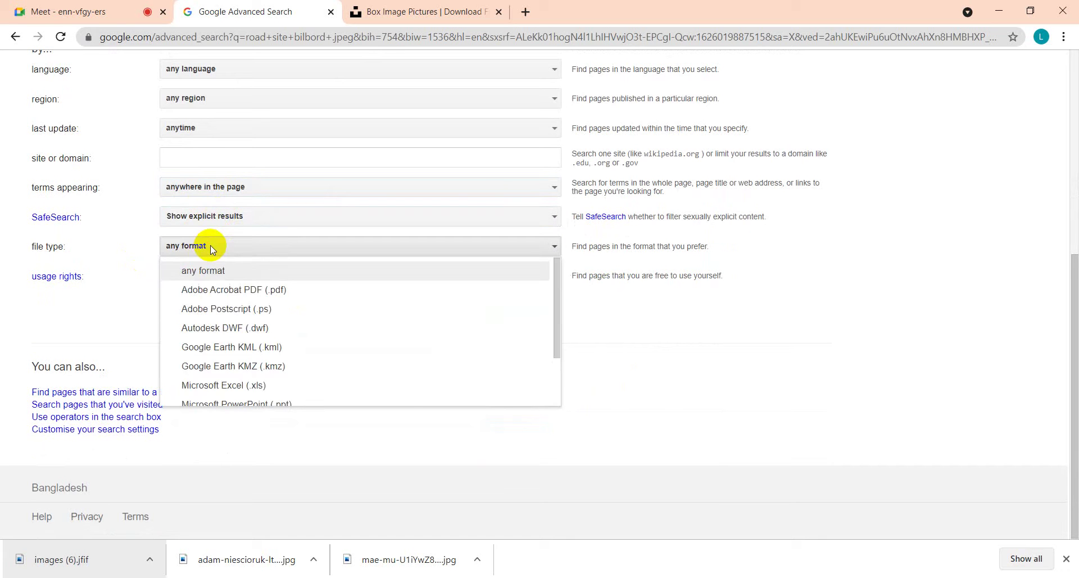
{"action": "left_click", "coordinate": [212, 250]}
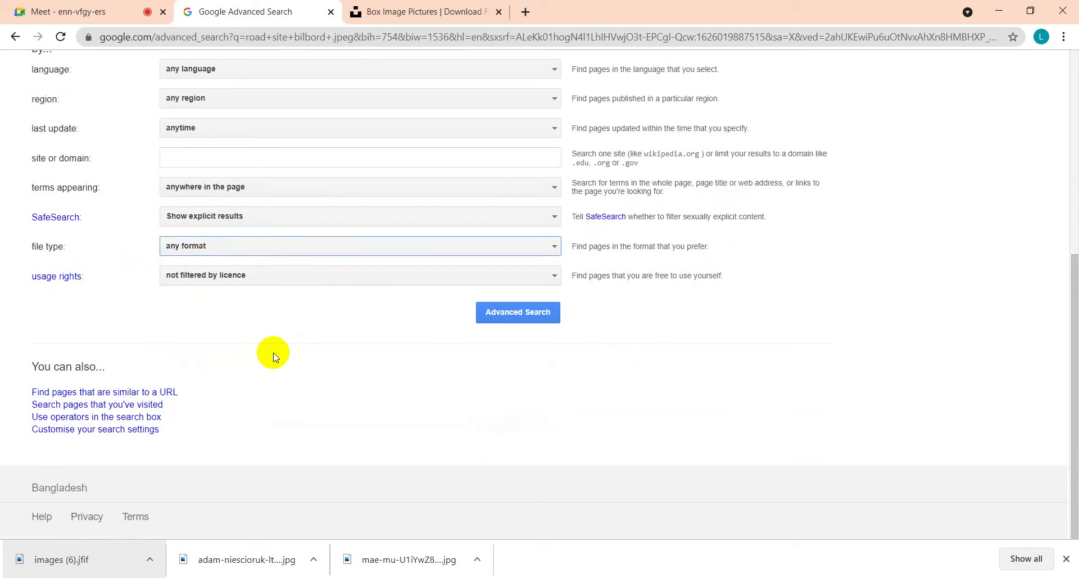
- Check the Unsplash box image page and go back from Advanced Search to the billboard search results
{"action": "scroll", "coordinate": [187, 376], "scroll_direction": "up", "scroll_amount": 6}
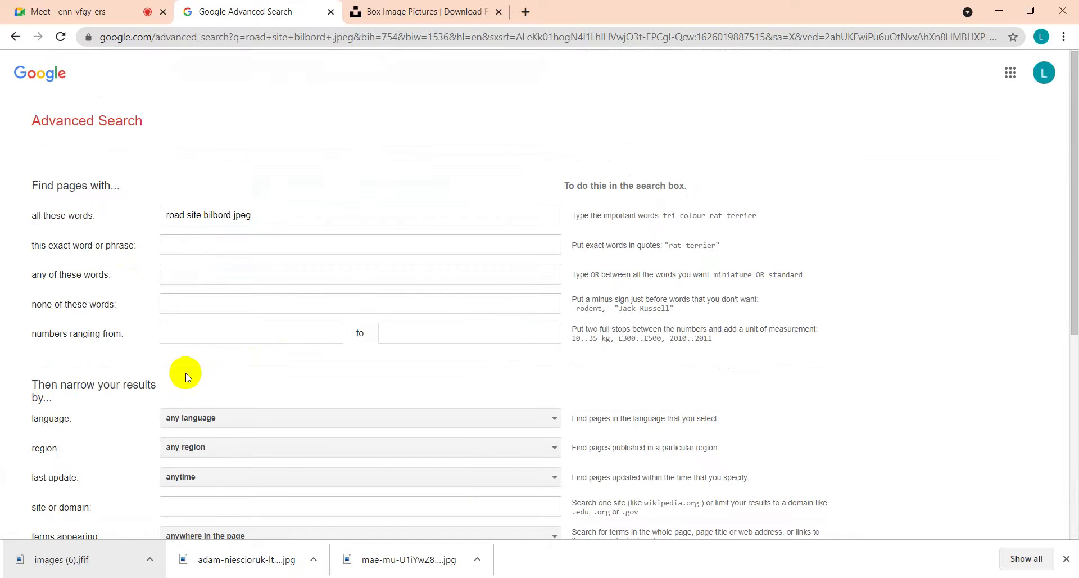
{"action": "left_click", "coordinate": [360, 12]}
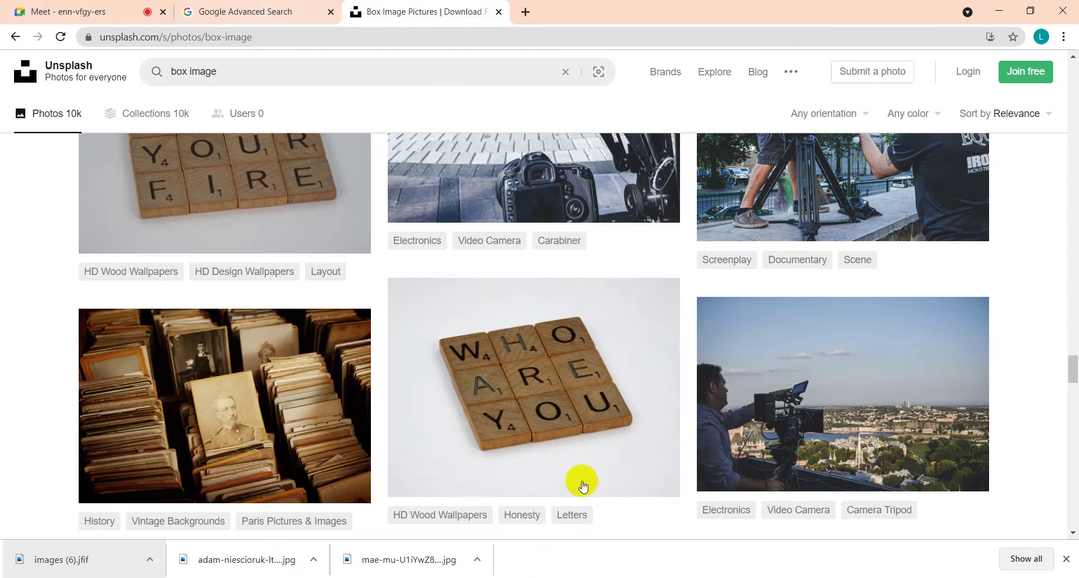
{"action": "left_click", "coordinate": [225, 15]}
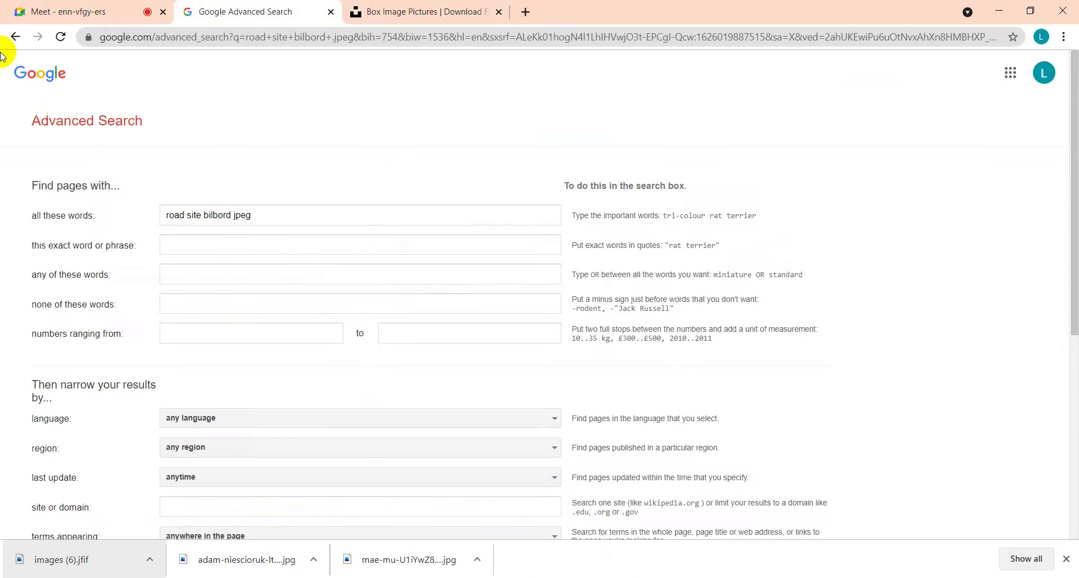
{"action": "left_click", "coordinate": [15, 37]}
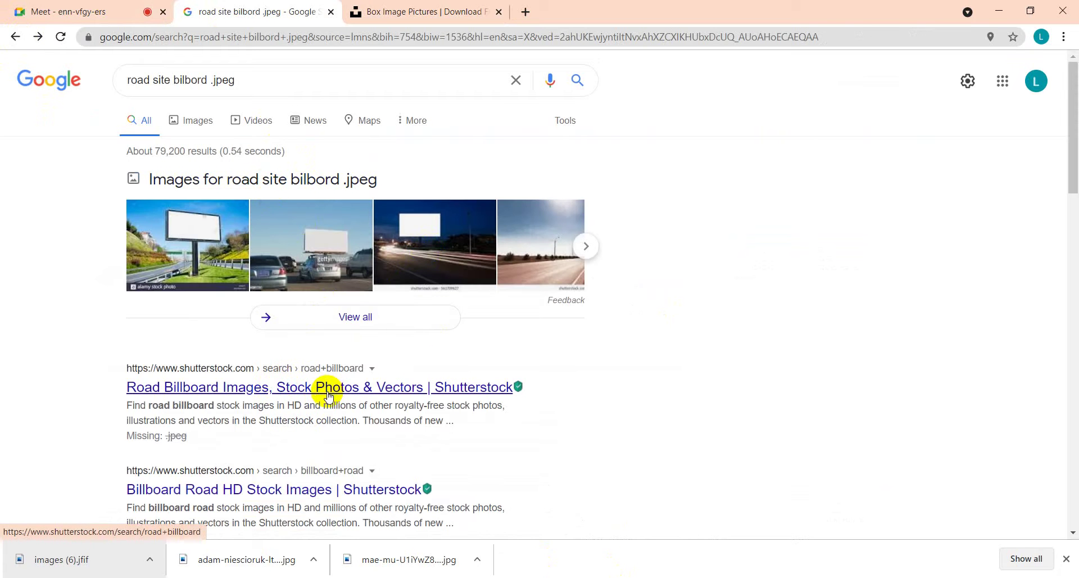
- Open Unsplash's "road" photo page from the search results and browse its photos for a roadside billboard
{"action": "scroll", "coordinate": [325, 402], "scroll_direction": "down", "scroll_amount": 5}
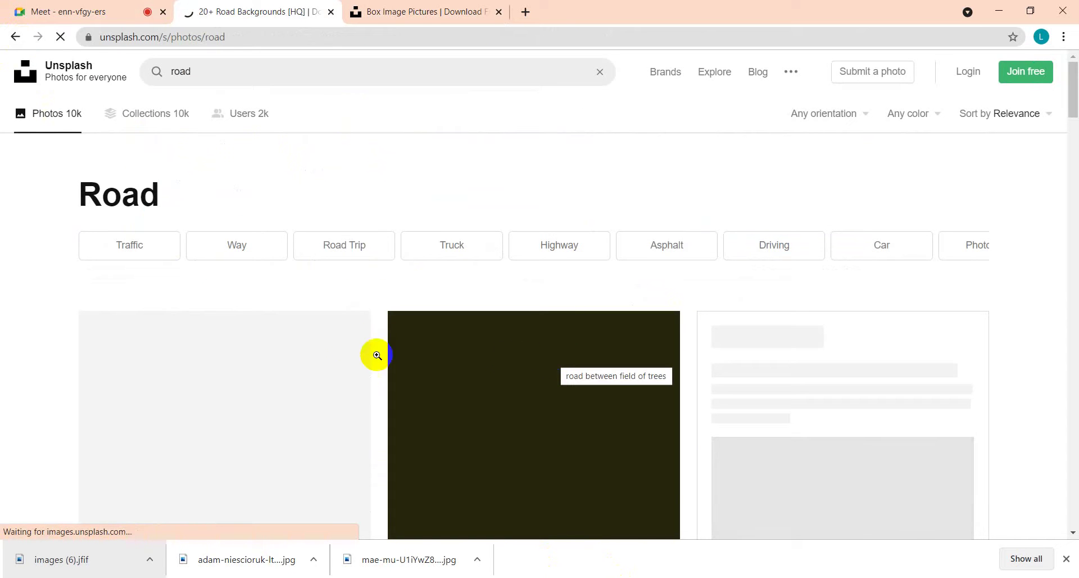
{"action": "scroll", "coordinate": [350, 340], "scroll_direction": "down", "scroll_amount": 5}
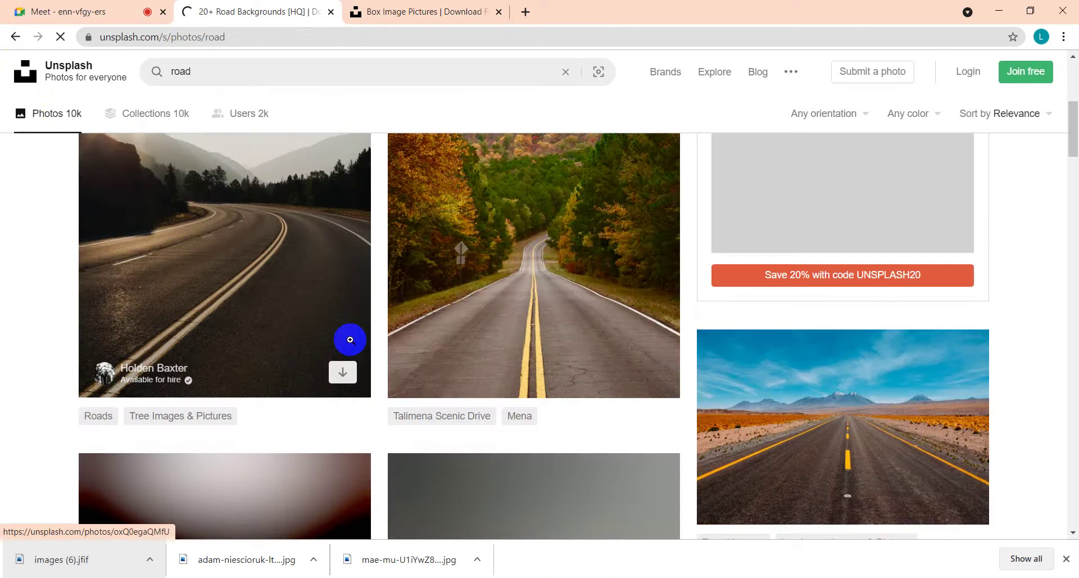
{"action": "scroll", "coordinate": [350, 340], "scroll_direction": "down", "scroll_amount": 8}
{"action": "scroll", "coordinate": [353, 339], "scroll_direction": "down", "scroll_amount": 1}
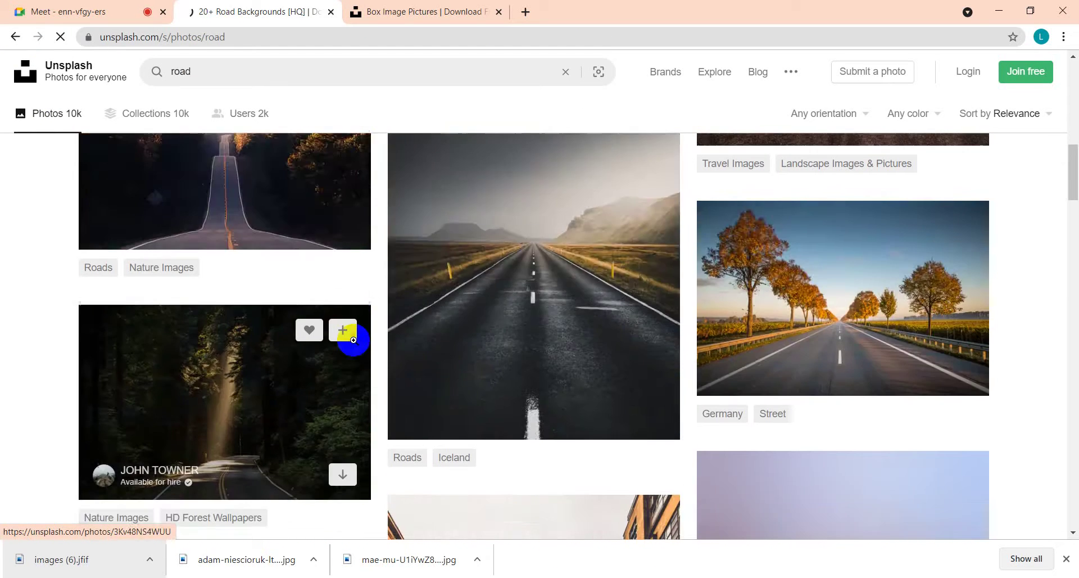
{"action": "scroll", "coordinate": [353, 340], "scroll_direction": "down", "scroll_amount": 5}
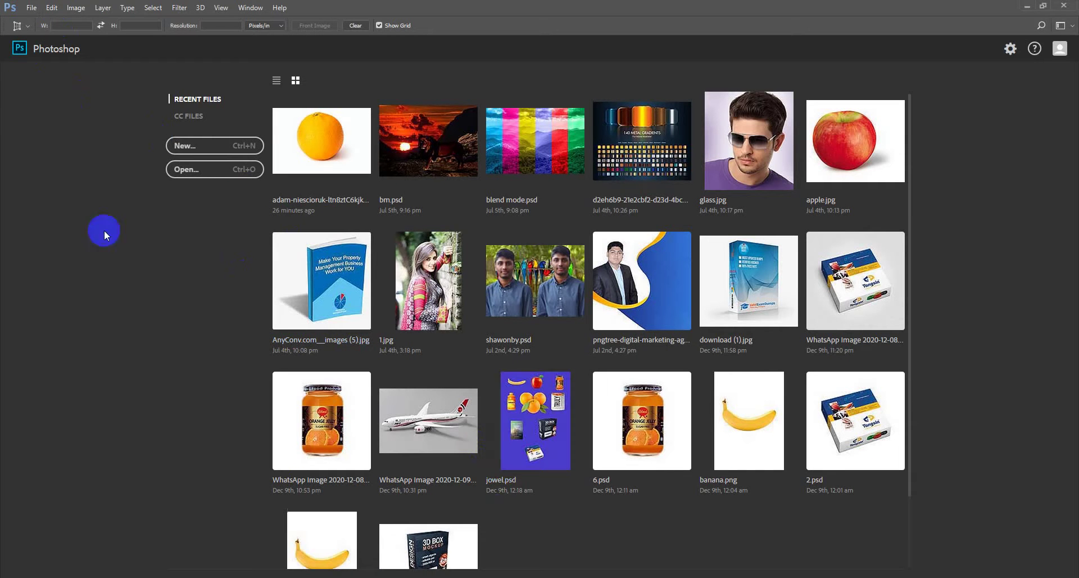
{"action": "left_click", "coordinate": [32, 8]}
{"action": "left_click", "coordinate": [39, 36]}
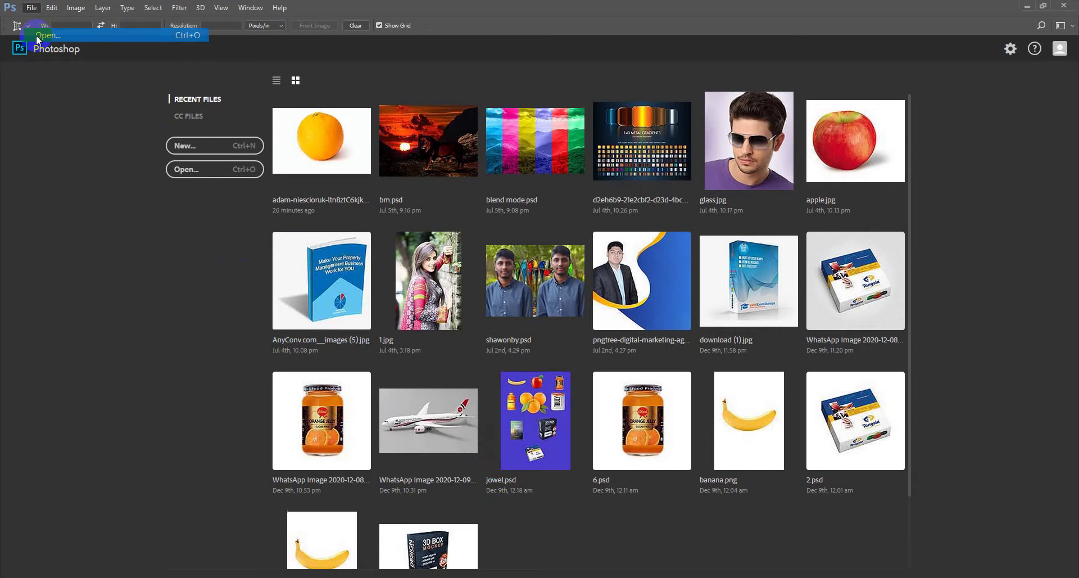
{"action": "left_click", "coordinate": [417, 235]}
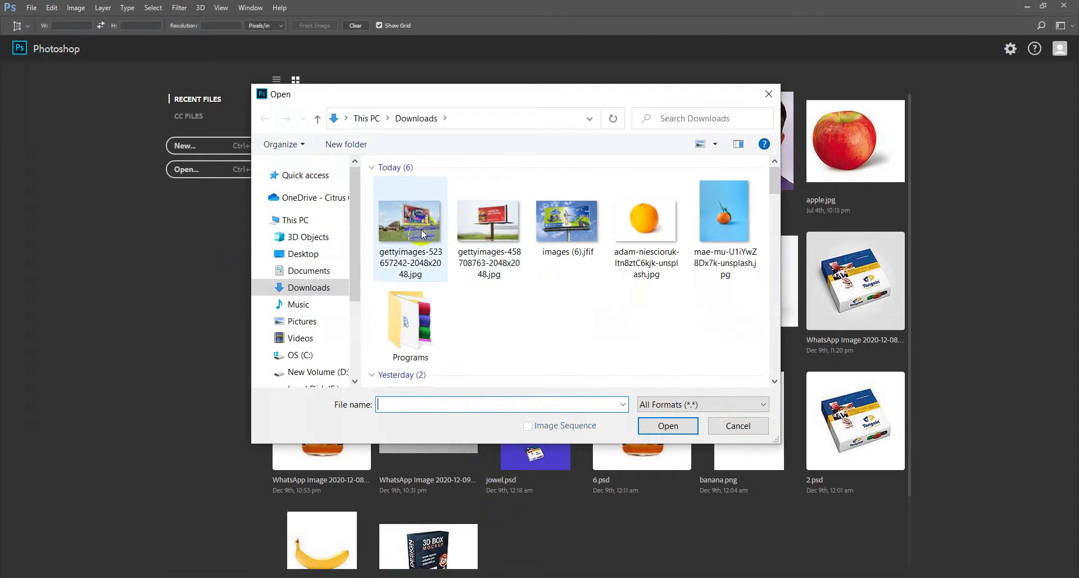
{"action": "left_click", "coordinate": [677, 429]}
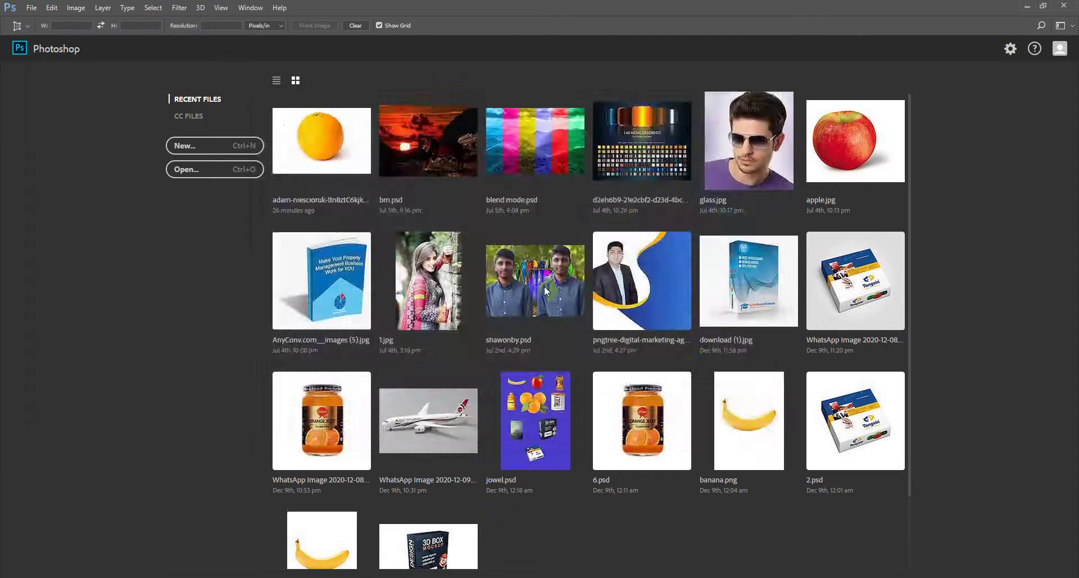
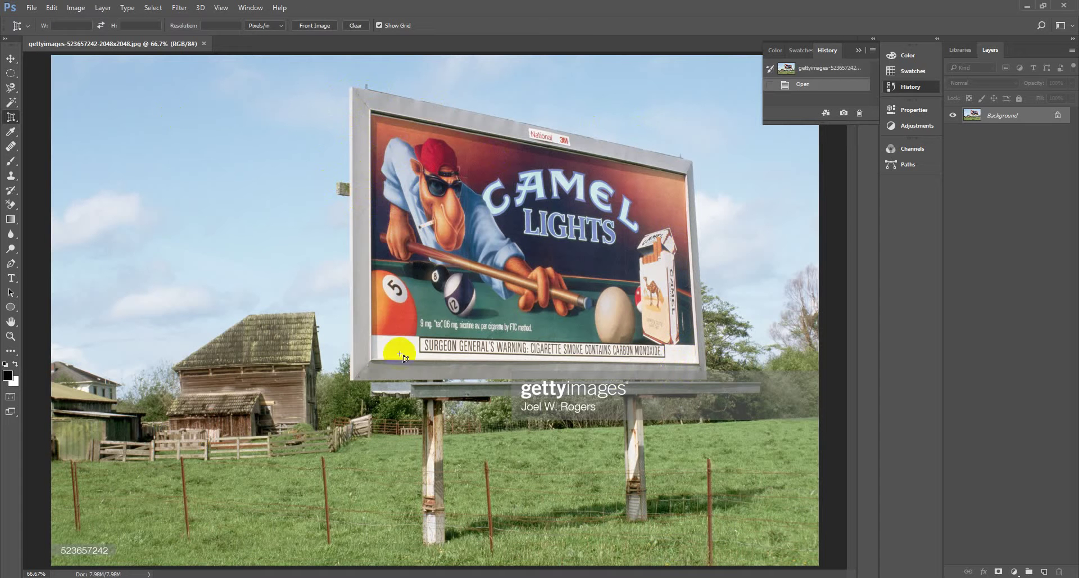
- With the Crop Tool, extend the crop area above the billboard photo and set its overlay to Rule of Thirds
{"action": "right_click", "coordinate": [6, 117]}
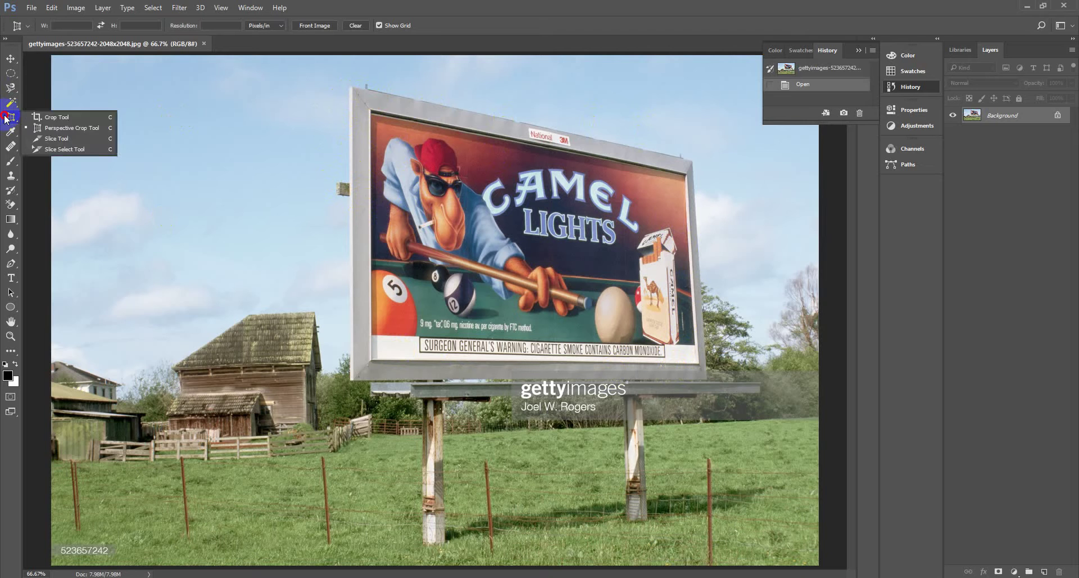
{"action": "left_click", "coordinate": [51, 114]}
{"action": "left_click_drag", "start_coordinate": [435, 54], "coordinate": [301, 29]}
{"action": "left_click", "coordinate": [292, 27]}
{"action": "left_click", "coordinate": [323, 56]}
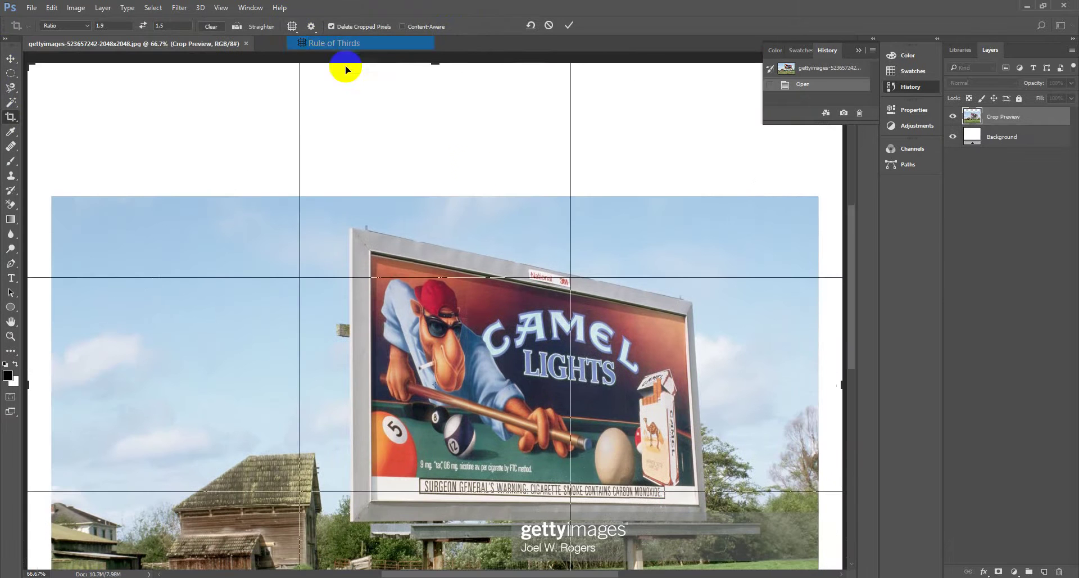
- Try to crop the photo closer around the billboard and barn with the Crop Tool
{"action": "left_click_drag", "start_coordinate": [436, 67], "coordinate": [546, 139]}
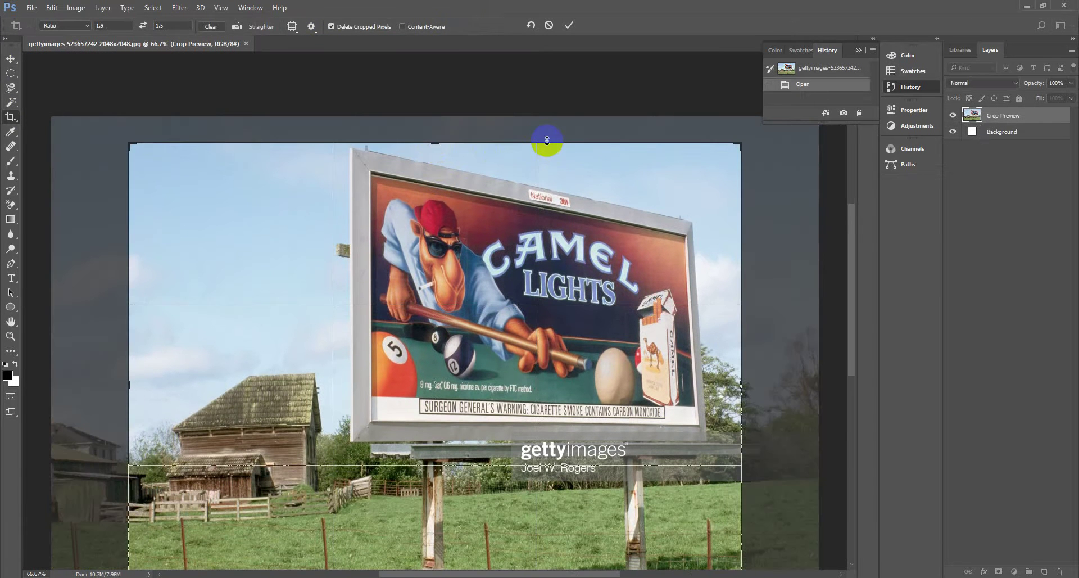
{"action": "double_click", "coordinate": [560, 220]}
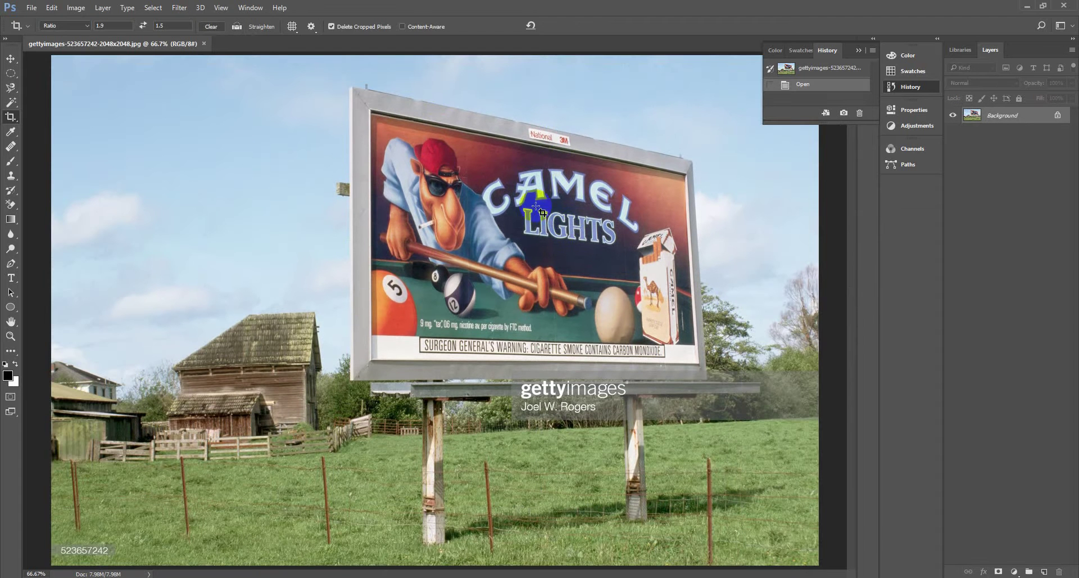
{"action": "left_click", "coordinate": [11, 60]}
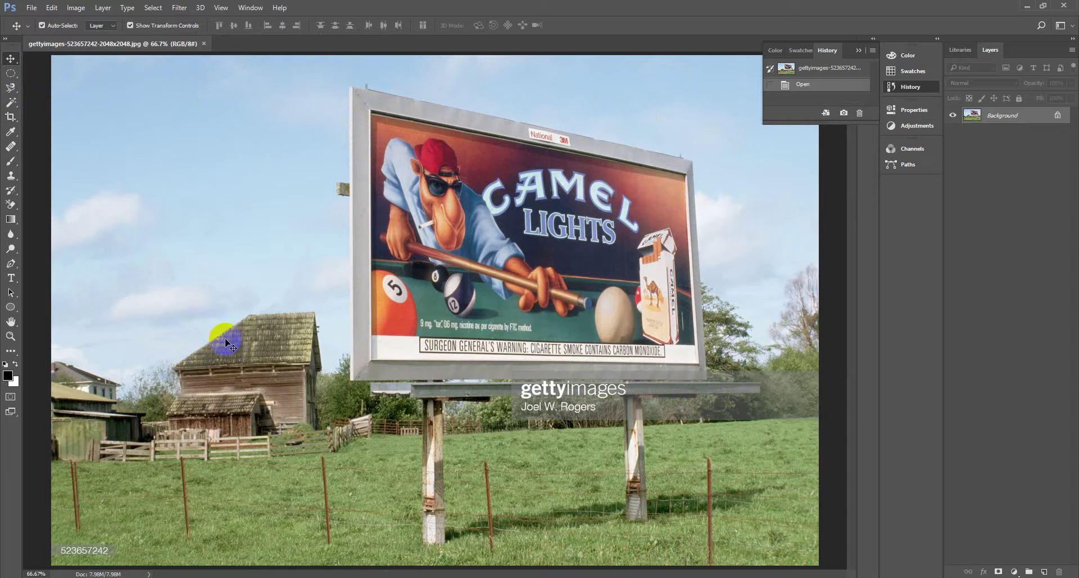
- Perspective-crop the photo to the four outer corners of the billboard's frame using the Perspective Crop Tool
{"action": "left_click", "coordinate": [9, 117]}
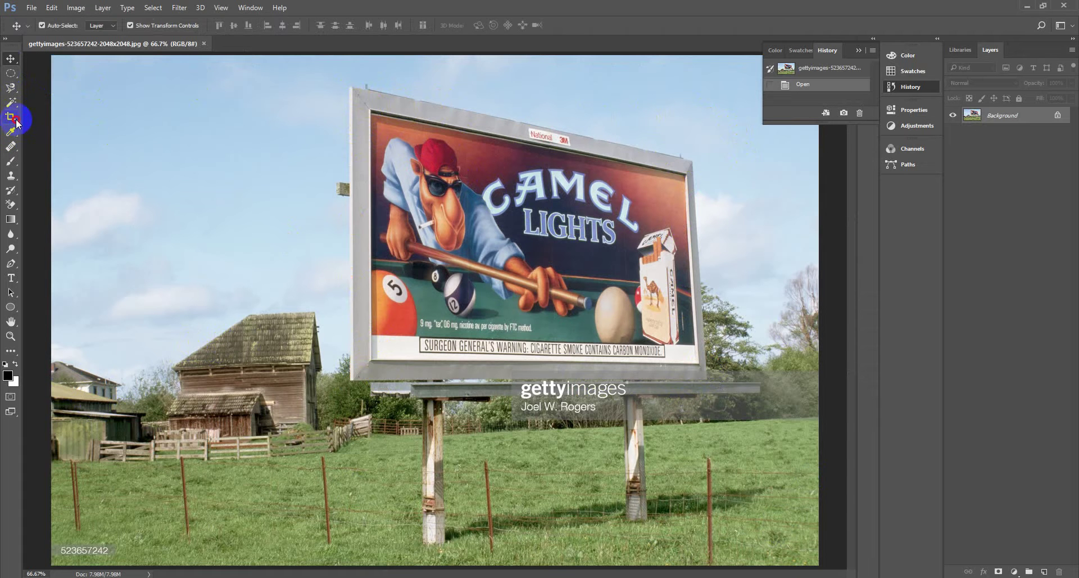
{"action": "left_click", "coordinate": [49, 125]}
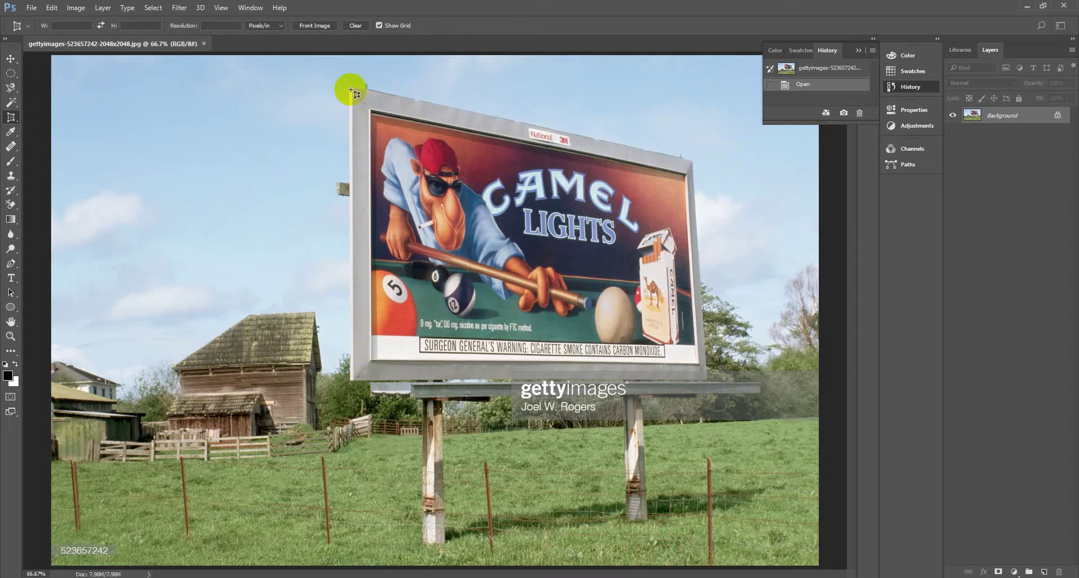
{"action": "left_click_drag", "start_coordinate": [350, 88], "coordinate": [706, 380]}
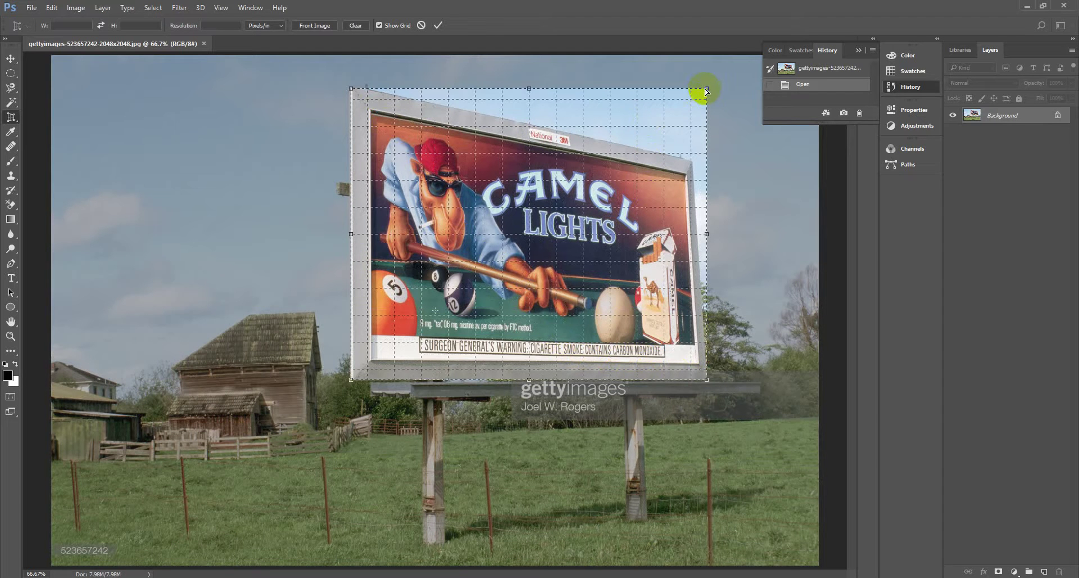
{"action": "left_click_drag", "start_coordinate": [707, 91], "coordinate": [691, 163]}
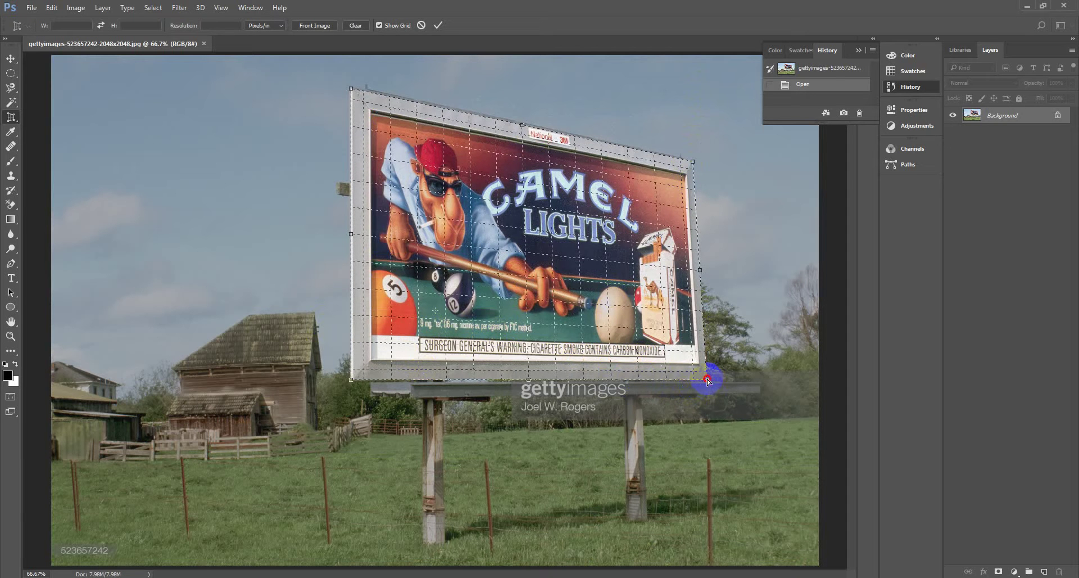
{"action": "mouse_move", "coordinate": [353, 89]}
{"action": "left_mouse_down"}
{"action": "mouse_move", "coordinate": [373, 124]}
{"action": "mouse_move", "coordinate": [237, 167]}
{"action": "mouse_move", "coordinate": [296, 101]}
{"action": "mouse_move", "coordinate": [333, 109]}
{"action": "mouse_move", "coordinate": [354, 88]}
{"action": "mouse_move", "coordinate": [243, 180]}
{"action": "mouse_move", "coordinate": [338, 96]}
{"action": "mouse_move", "coordinate": [224, 168]}
{"action": "mouse_move", "coordinate": [353, 88]}
{"action": "left_mouse_up"}
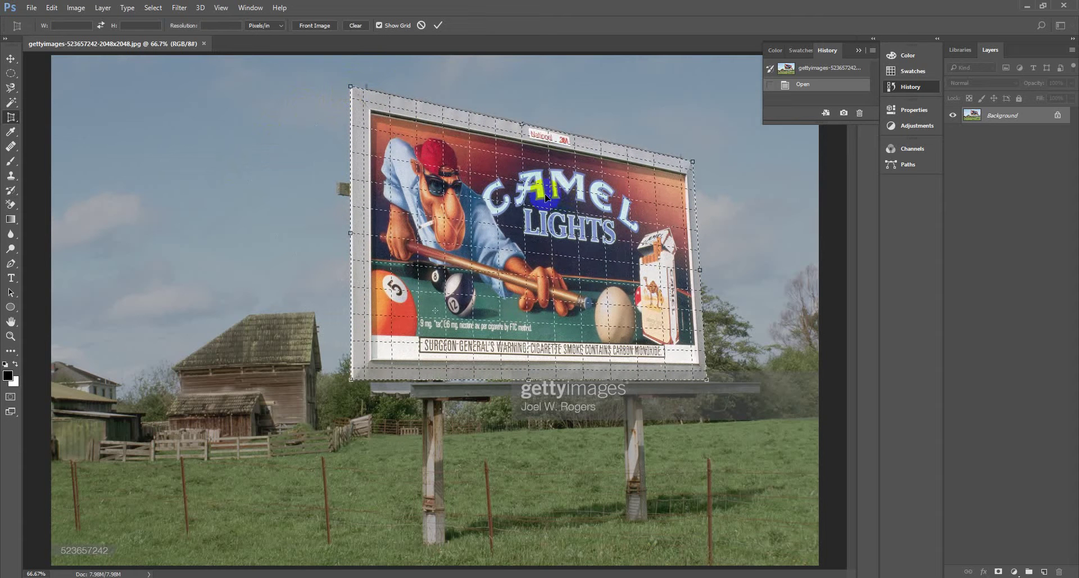
{"action": "double_click", "coordinate": [528, 205]}
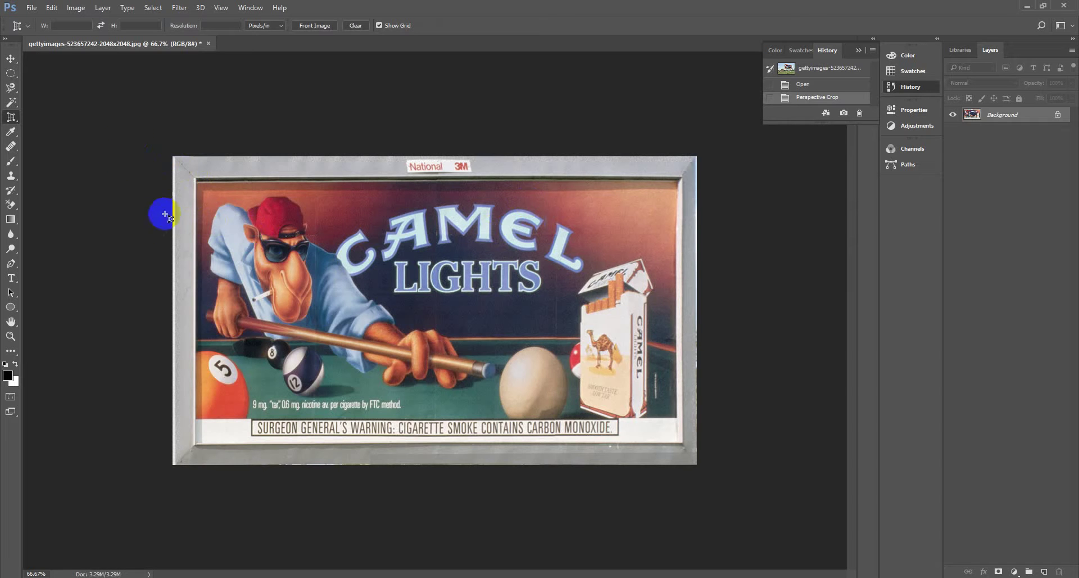
{"action": "left_click", "coordinate": [14, 118]}
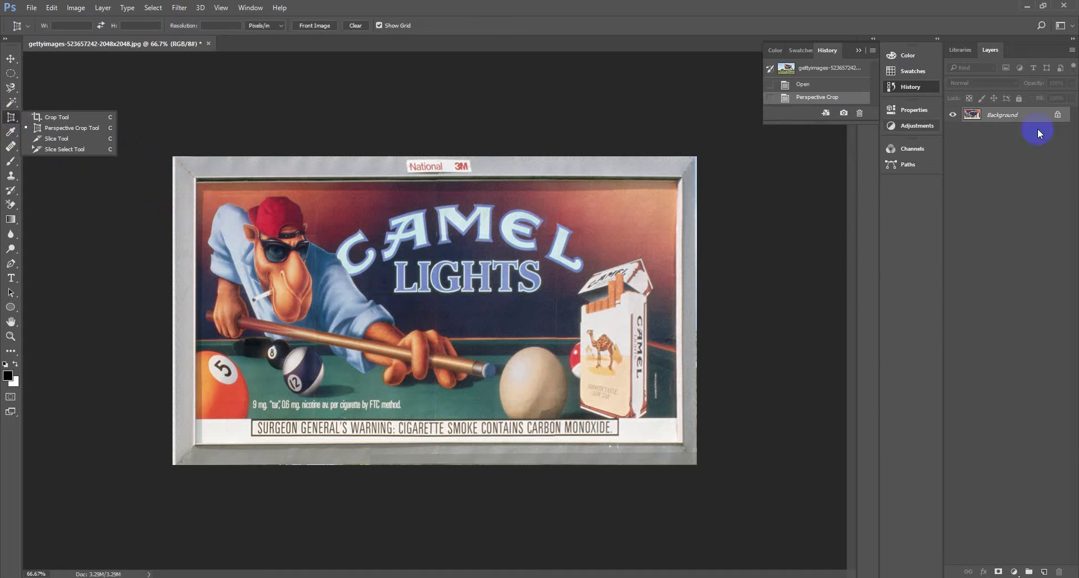
{"action": "left_click", "coordinate": [492, 25]}
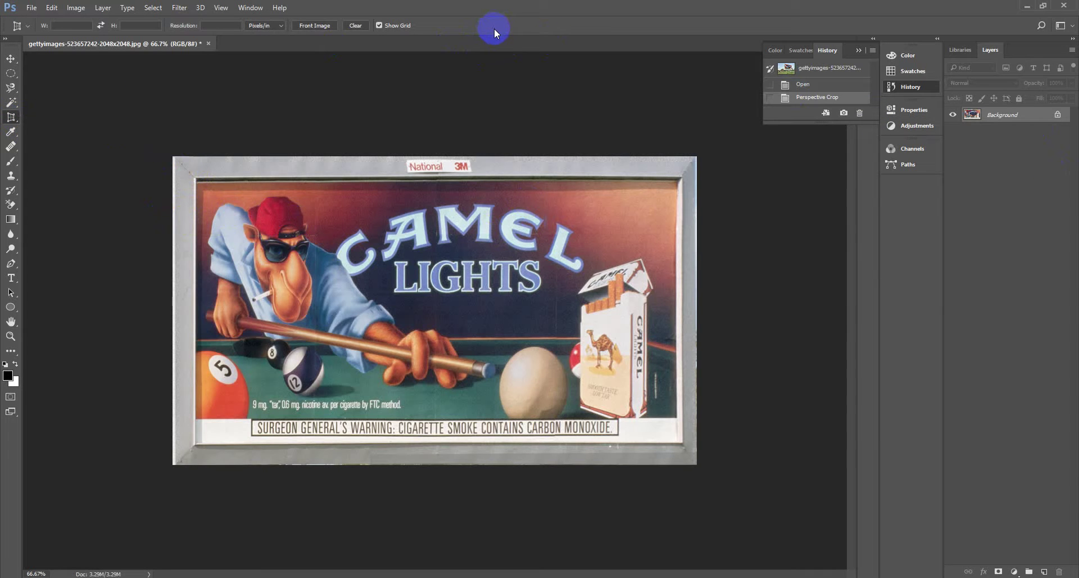
{"action": "mouse_move", "coordinate": [593, 576]}
{"action": "left_click", "coordinate": [1018, 576]}
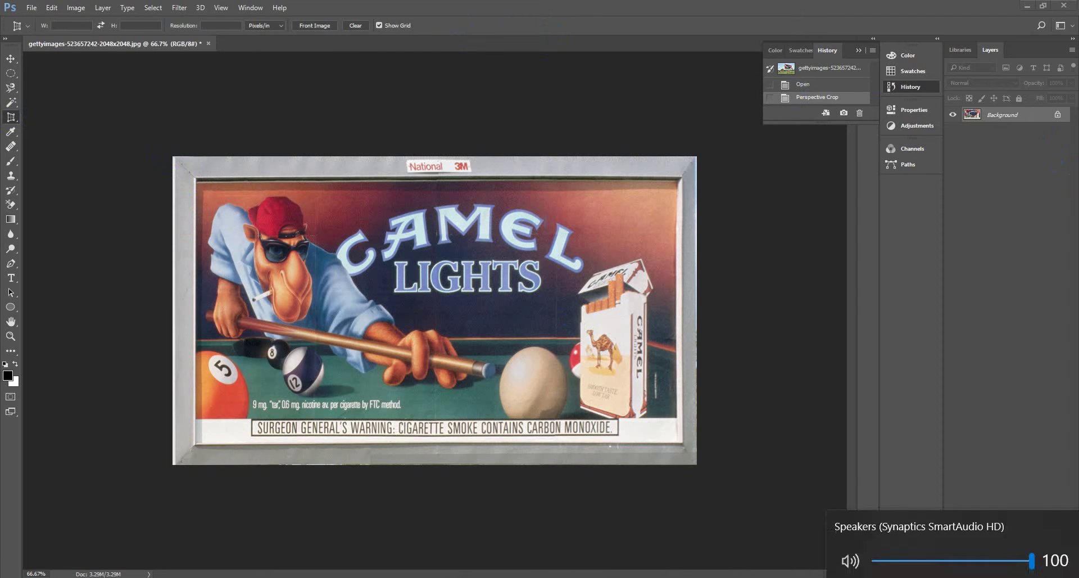
{"action": "left_click", "coordinate": [1018, 576]}
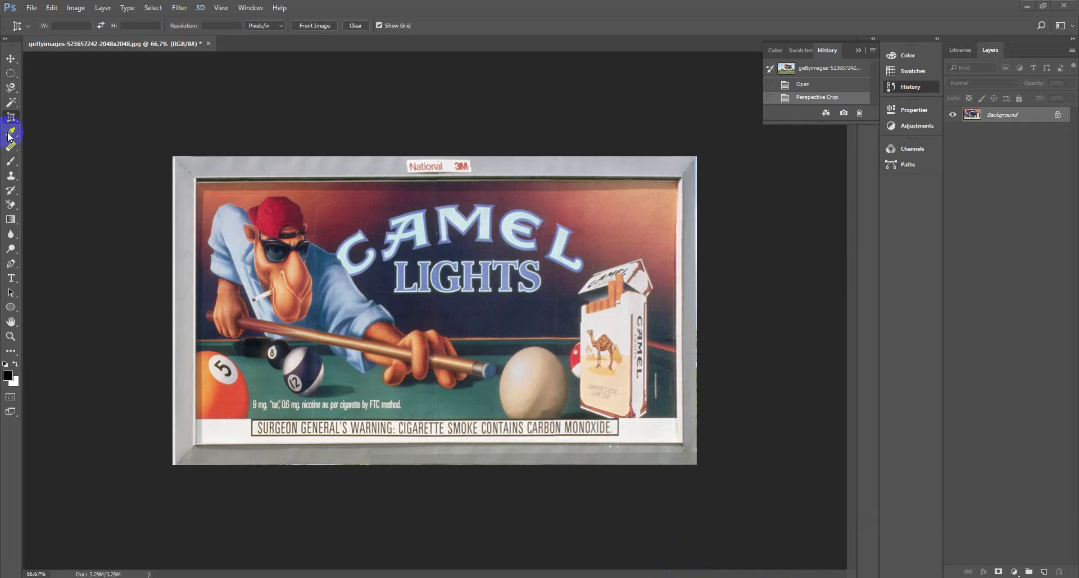
- Activate the Slice Select Tool and switch from it to the Slice Tool
{"action": "left_click", "coordinate": [62, 149]}
{"action": "left_click", "coordinate": [11, 135]}
{"action": "left_click", "coordinate": [10, 118]}
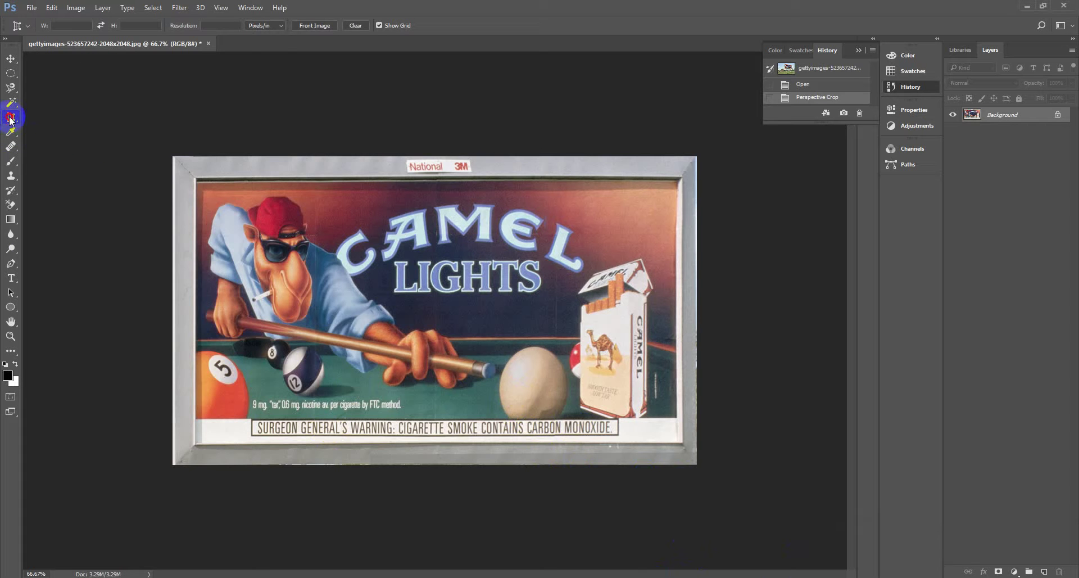
{"action": "left_click_drag", "start_coordinate": [10, 119], "coordinate": [44, 148]}
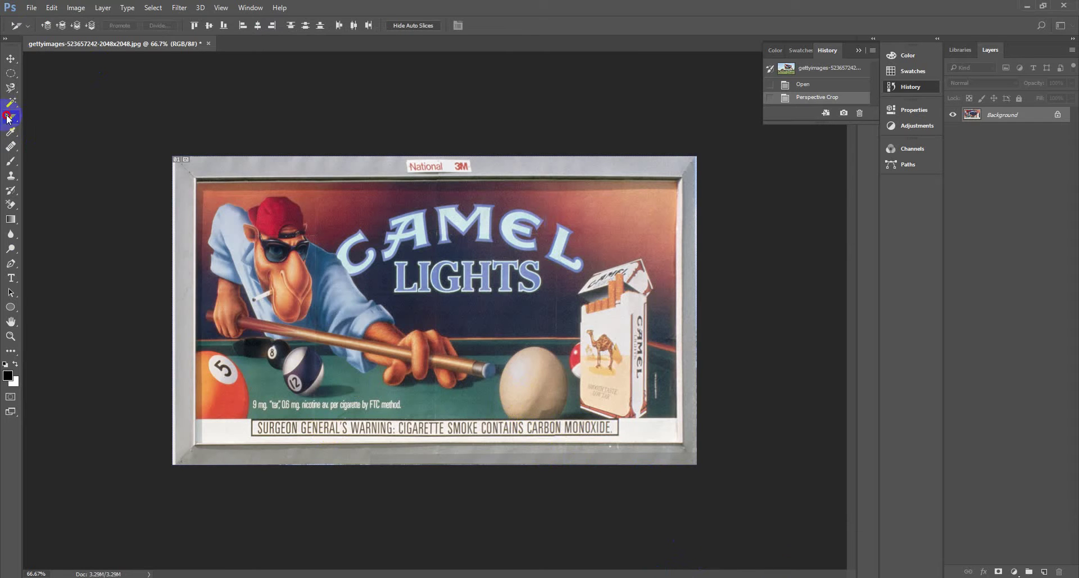
{"action": "left_click_drag", "start_coordinate": [8, 118], "coordinate": [62, 138]}
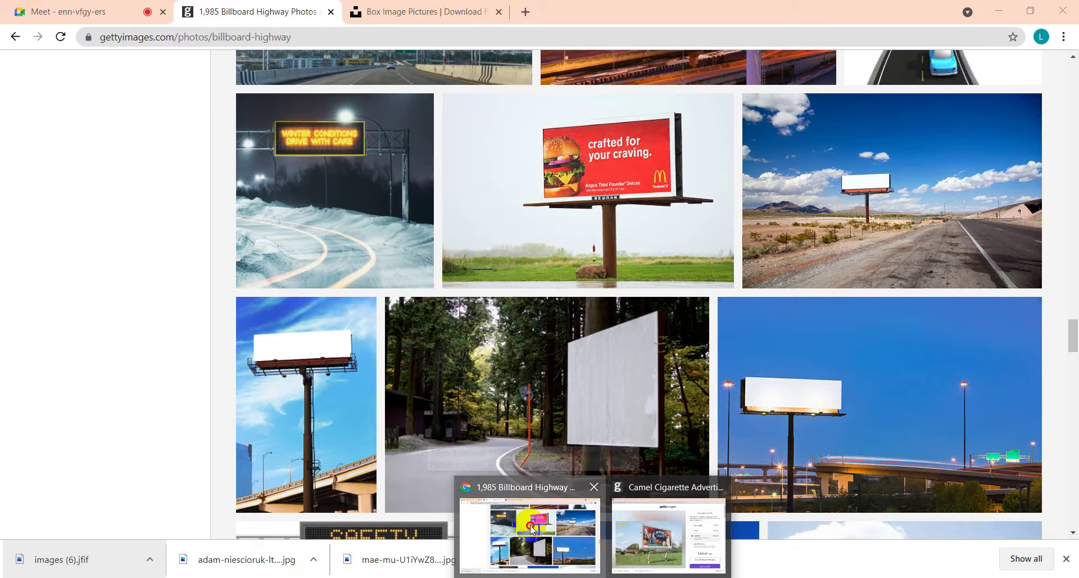
- Switch to Chrome and search Google for "web button" in a new tab
{"action": "left_click", "coordinate": [531, 525]}
{"action": "left_click", "coordinate": [525, 12]}
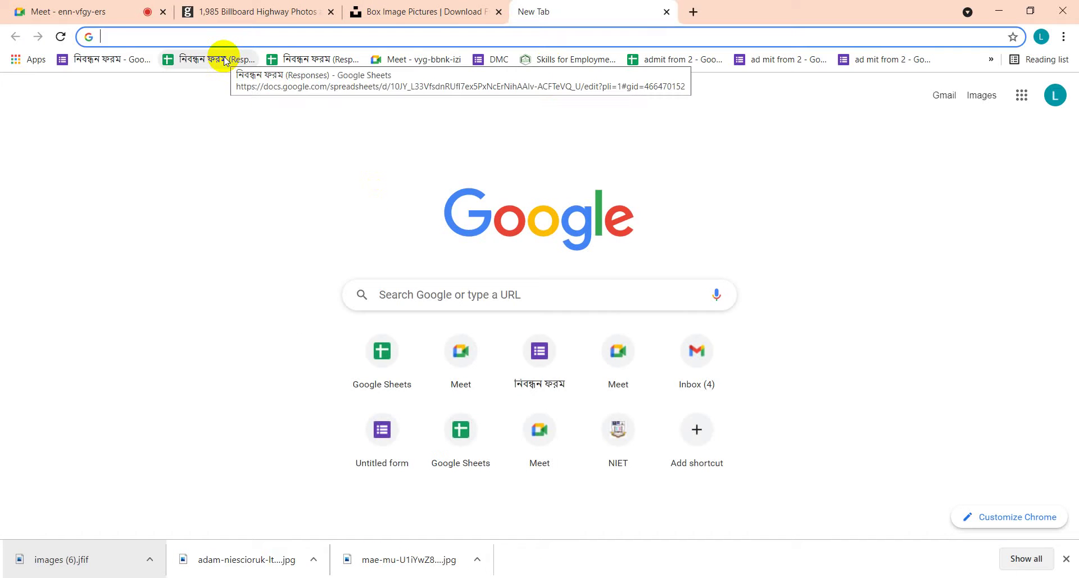
{"action": "type", "text": "web"}
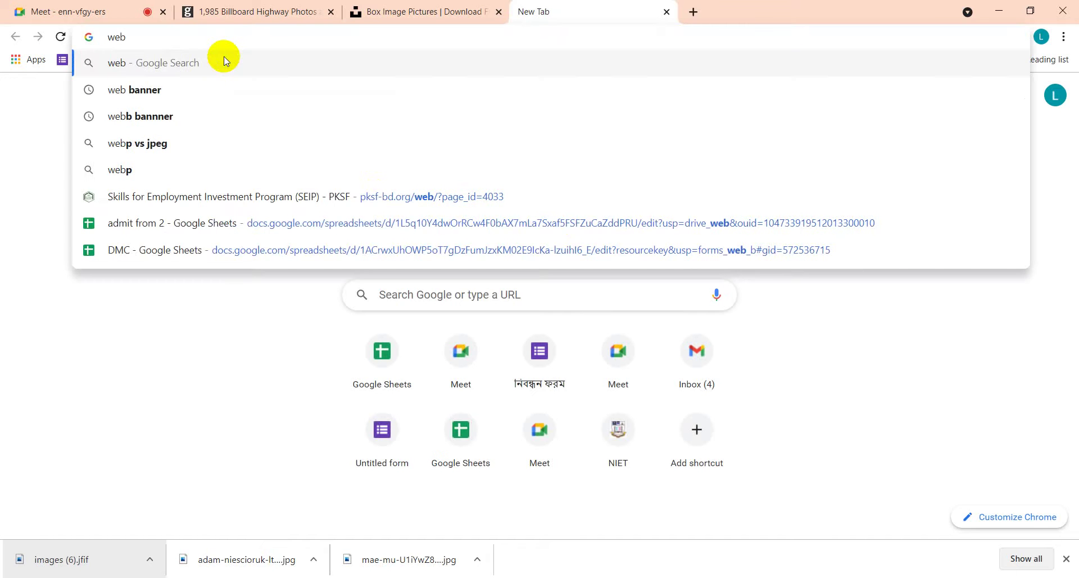
{"action": "type", "text": " b"}
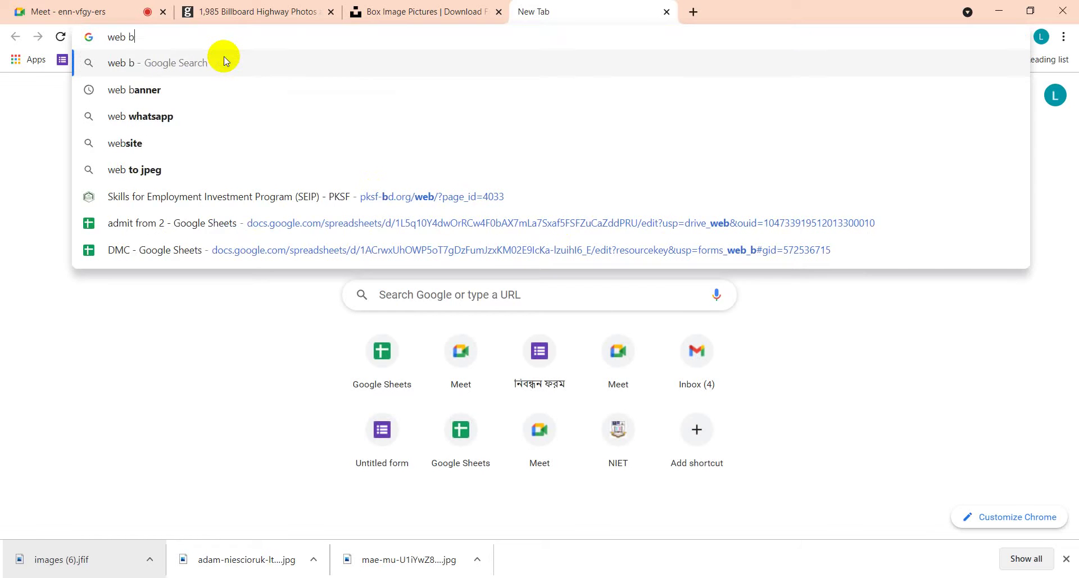
{"action": "type", "text": "utton"}
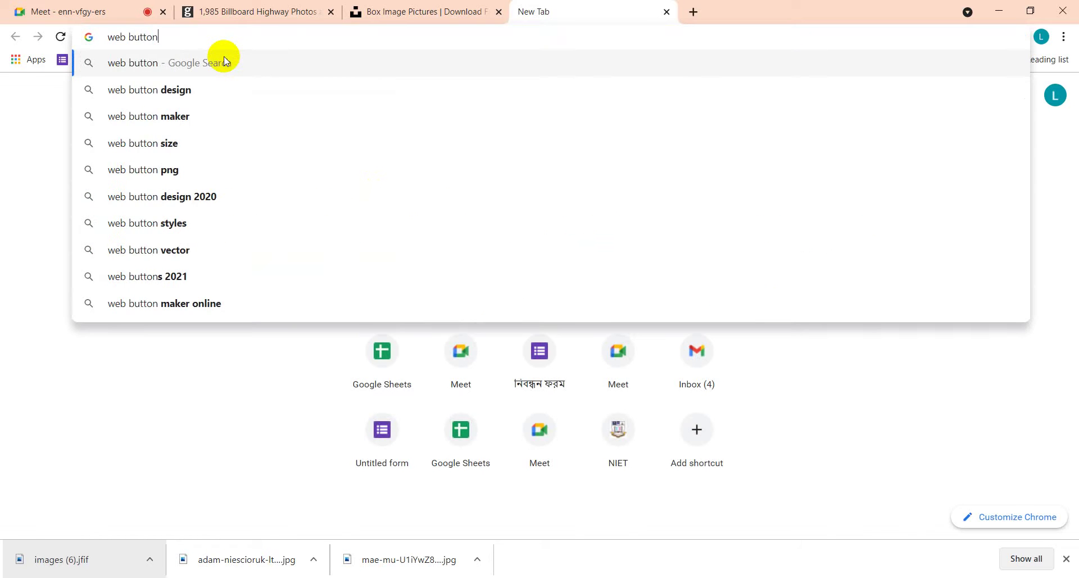
{"action": "left_click", "coordinate": [224, 61]}
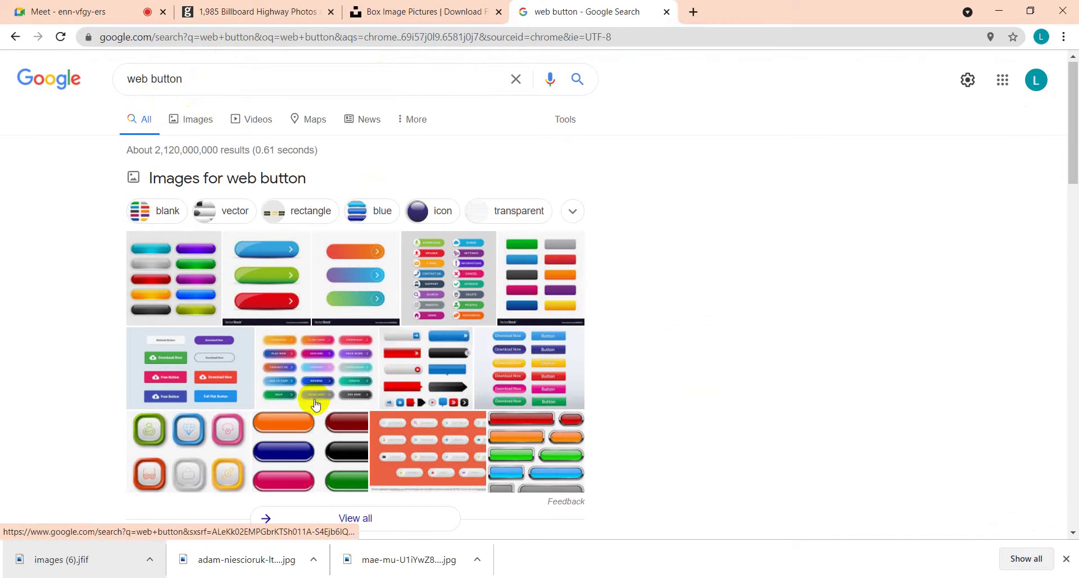
- Open the Colorful Web Button Vector Pack image from the results and copy its image address
{"action": "scroll", "coordinate": [316, 404], "scroll_direction": "down", "scroll_amount": 2}
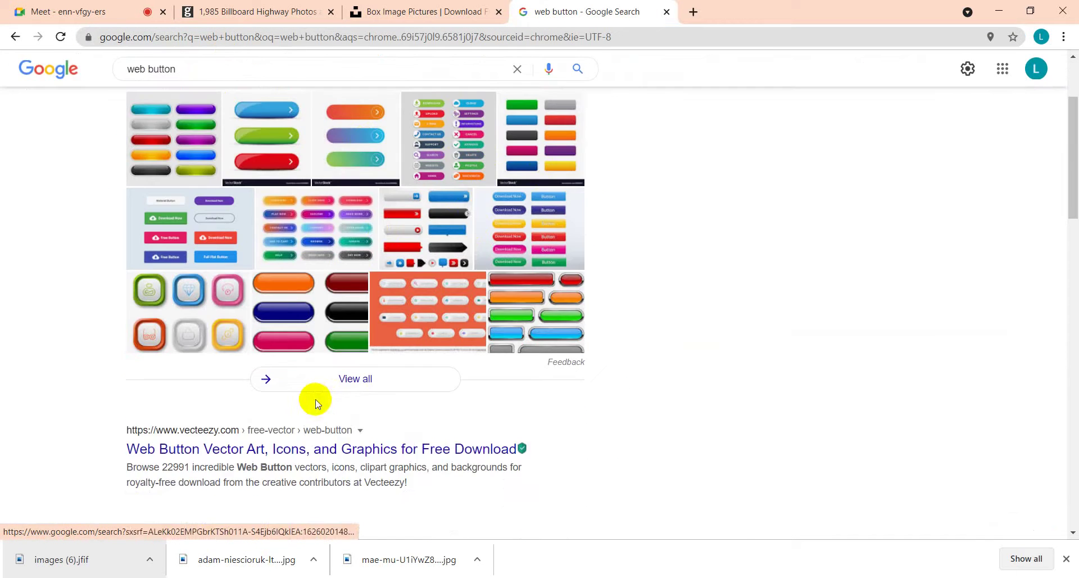
{"action": "right_click", "coordinate": [188, 305]}
{"action": "left_click", "coordinate": [166, 321]}
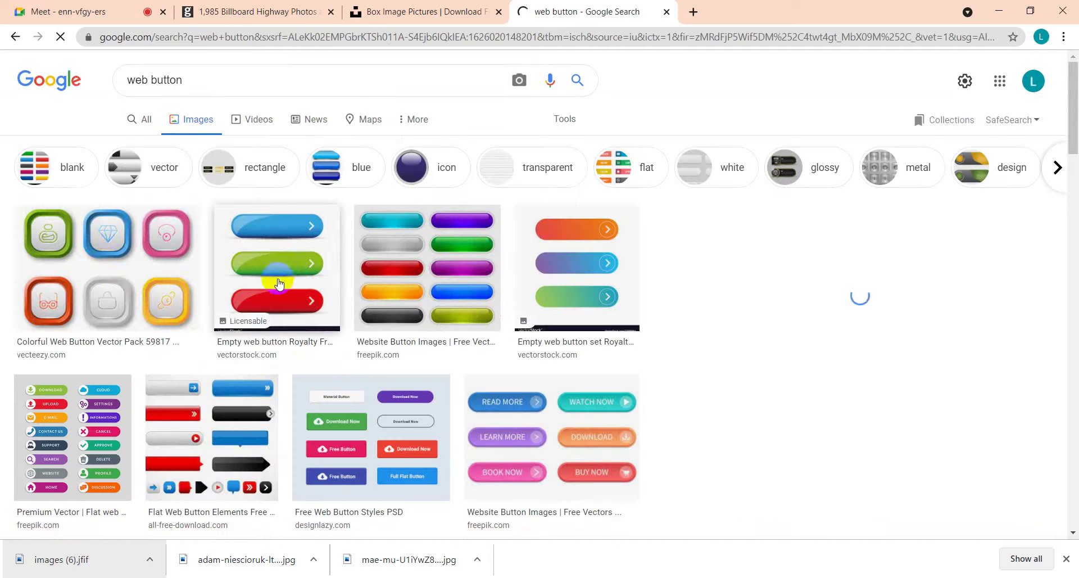
{"action": "right_click", "coordinate": [95, 261]}
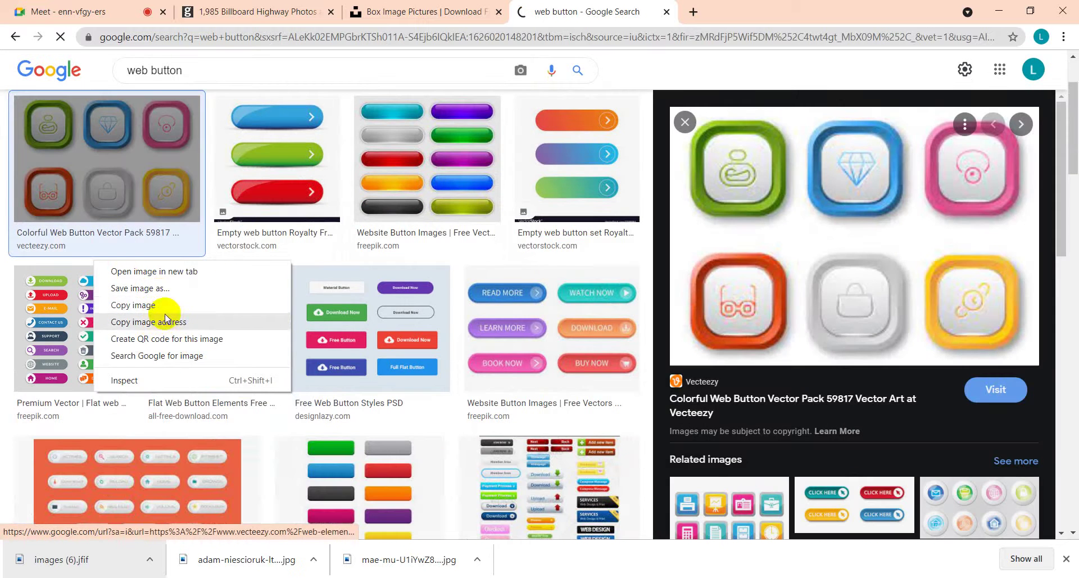
{"action": "left_click", "coordinate": [164, 319]}
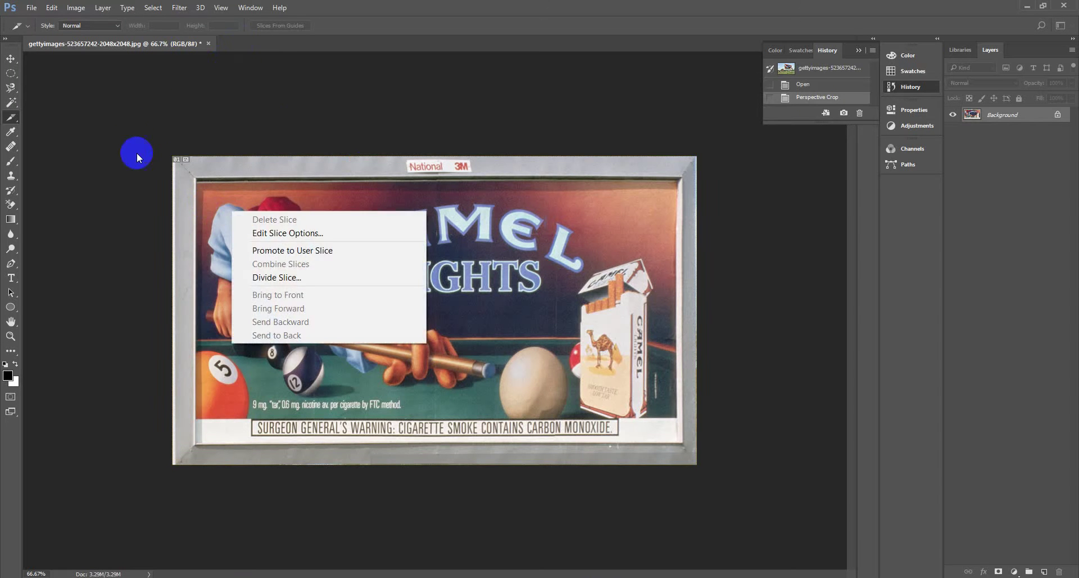
- Switch to Photoshop, dismiss the slice options and activate the Move Tool on the cropped billboard image
{"action": "left_click", "coordinate": [130, 137]}
{"action": "left_click", "coordinate": [10, 59]}
{"action": "right_click", "coordinate": [207, 137]}
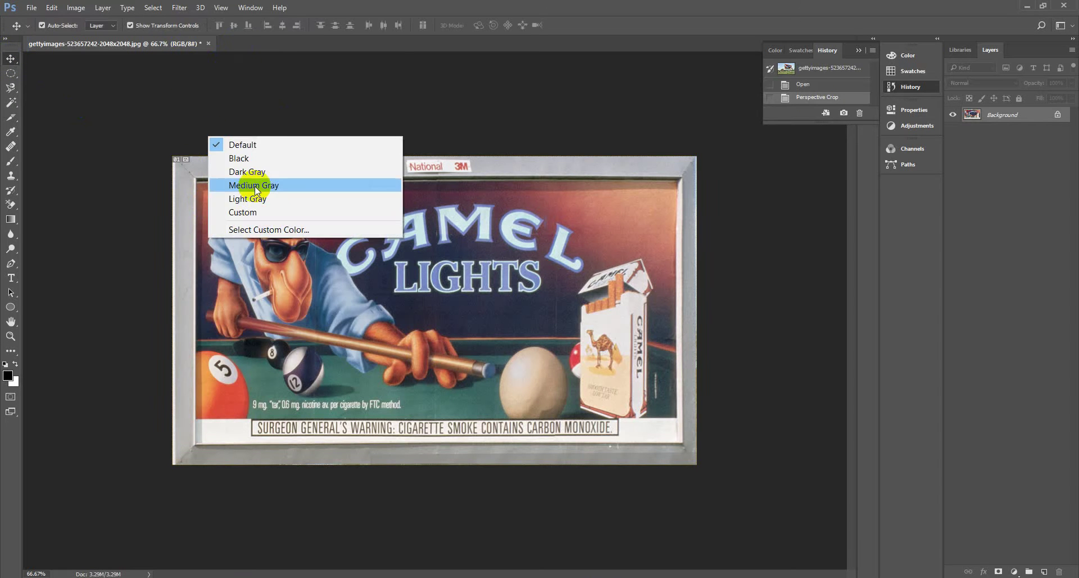
{"action": "left_click", "coordinate": [138, 152]}
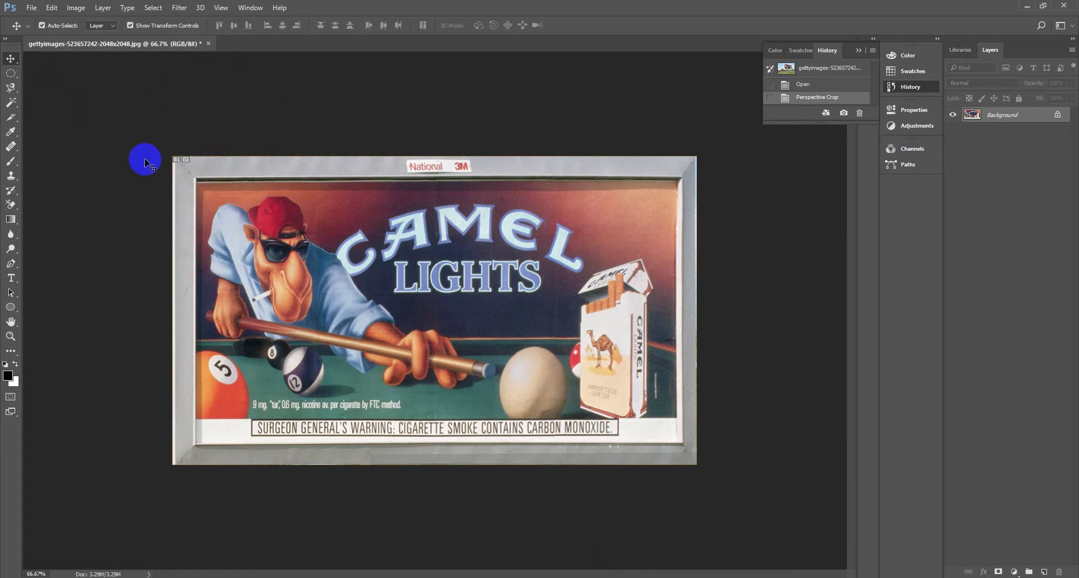
{"action": "left_click", "coordinate": [200, 210], "text": "ctrl"}
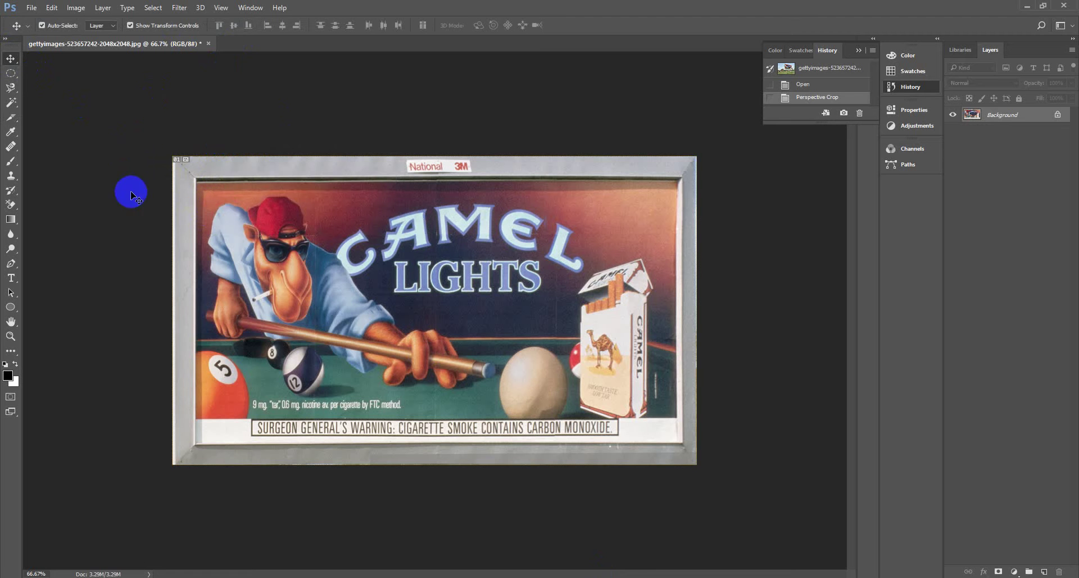
- Create a new document from the recent custom preset of 297 × 210 mm at 300 ppi
{"action": "left_click", "coordinate": [31, 7]}
{"action": "left_click", "coordinate": [39, 21]}
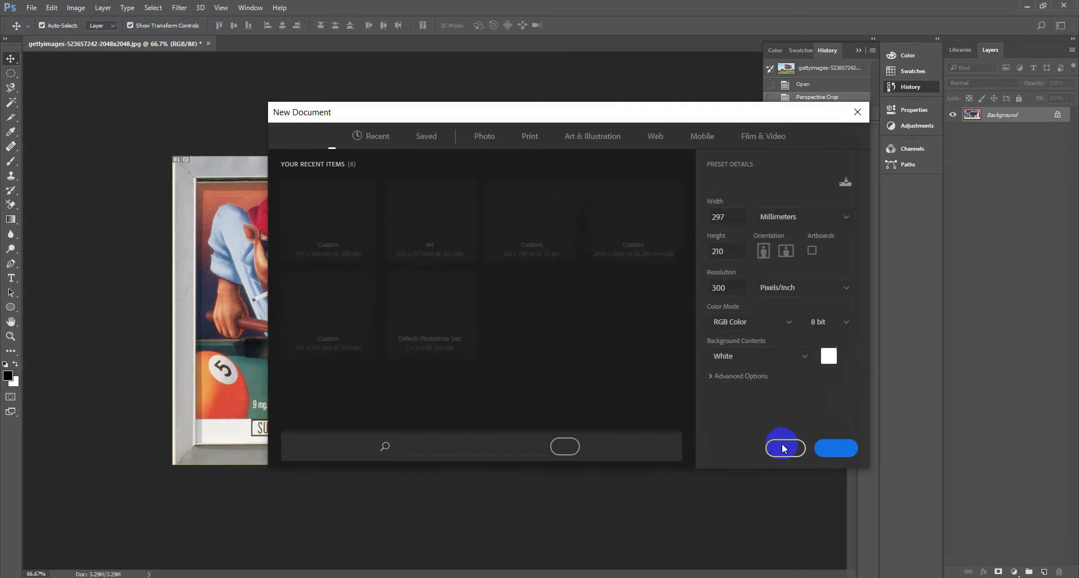
{"action": "double_click", "coordinate": [298, 255]}
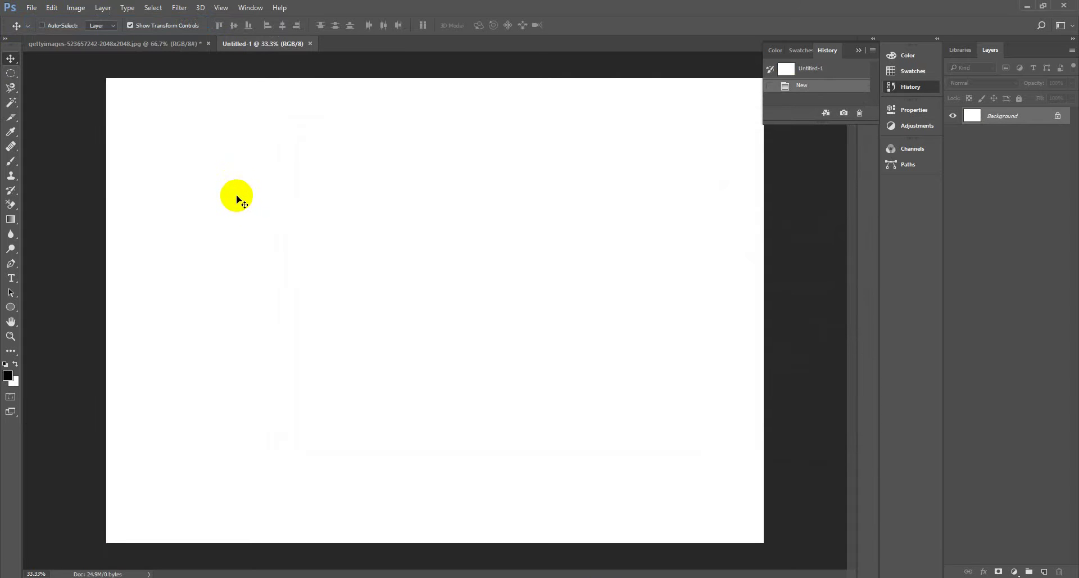
{"action": "key", "text": "ctrl"}
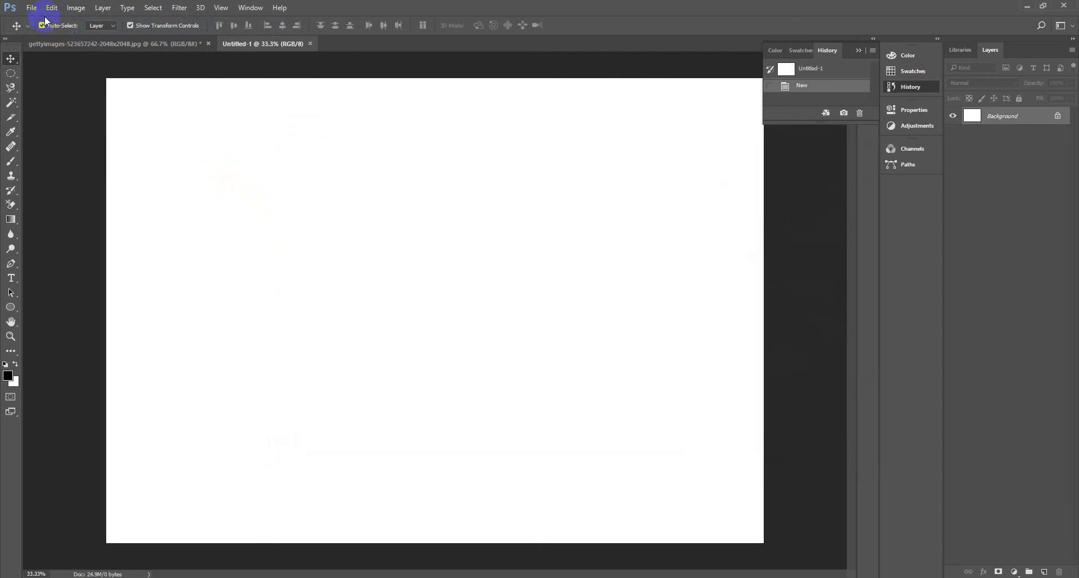
{"action": "left_click", "coordinate": [31, 7]}
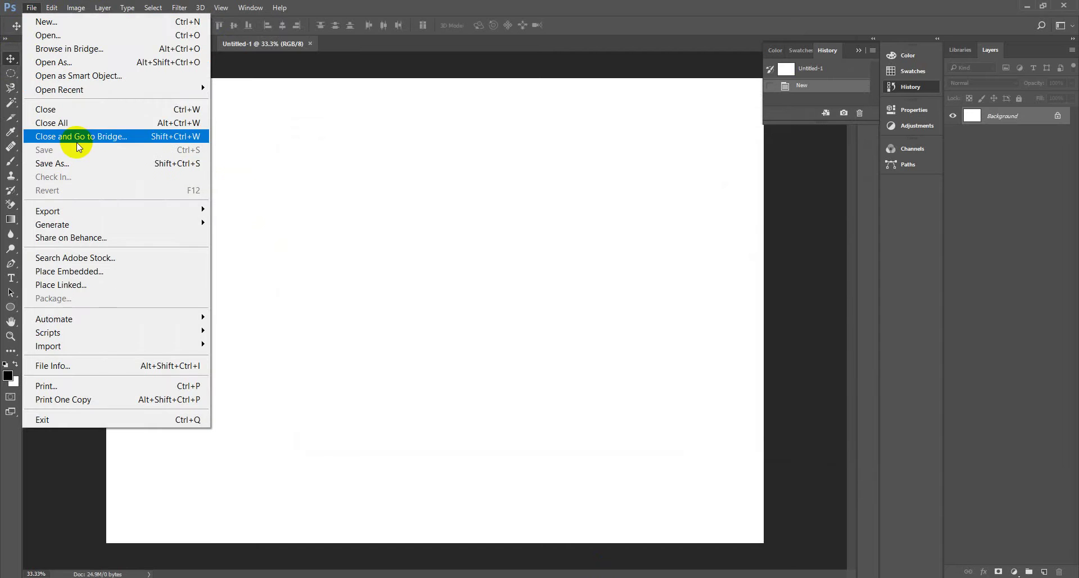
{"action": "left_click", "coordinate": [92, 271]}
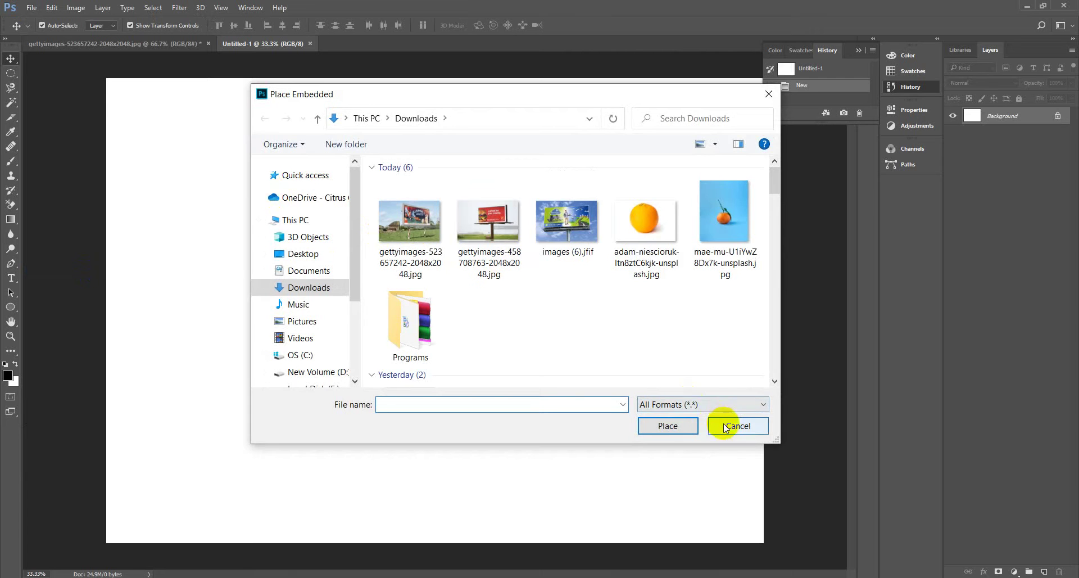
{"action": "left_click", "coordinate": [725, 426]}
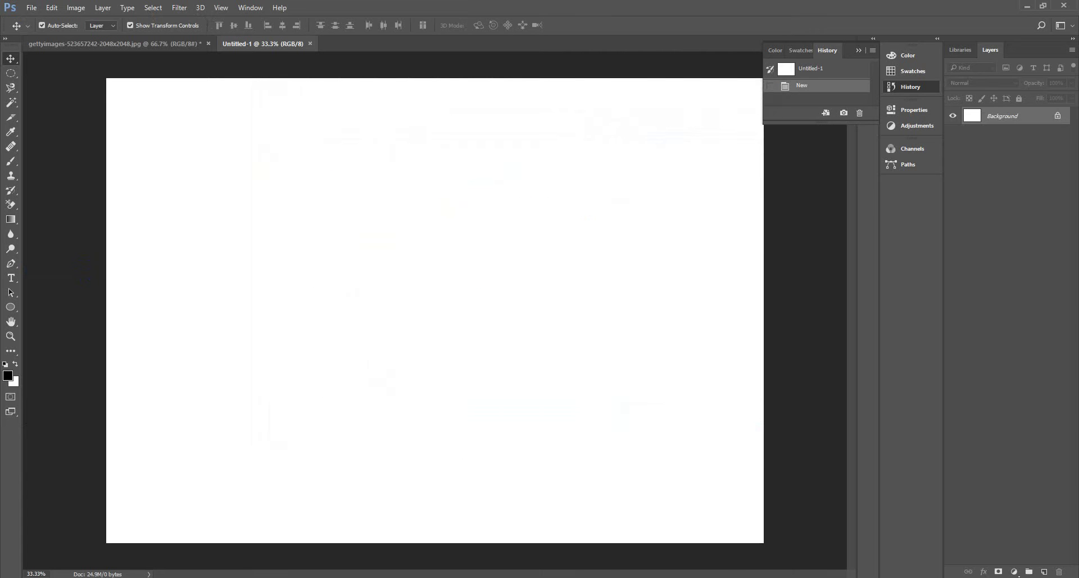
- Switch to Chrome and save the Colorful Web Button Vector Pack image as colorful-web-button-vector-pack.jpg in Downloads
{"action": "mouse_move", "coordinate": [507, 544]}
{"action": "left_click", "coordinate": [569, 551]}
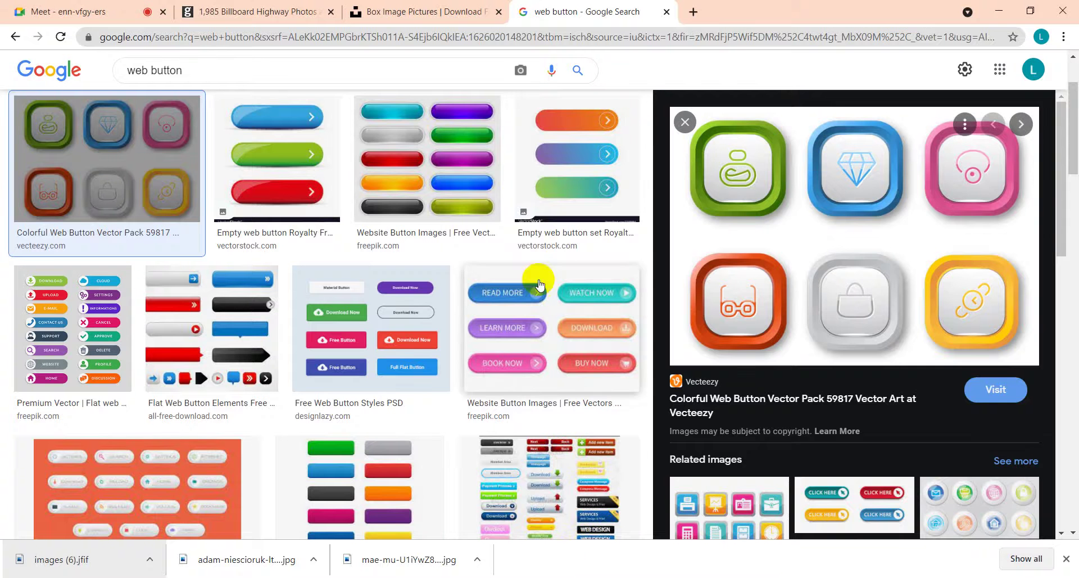
{"action": "right_click", "coordinate": [846, 202]}
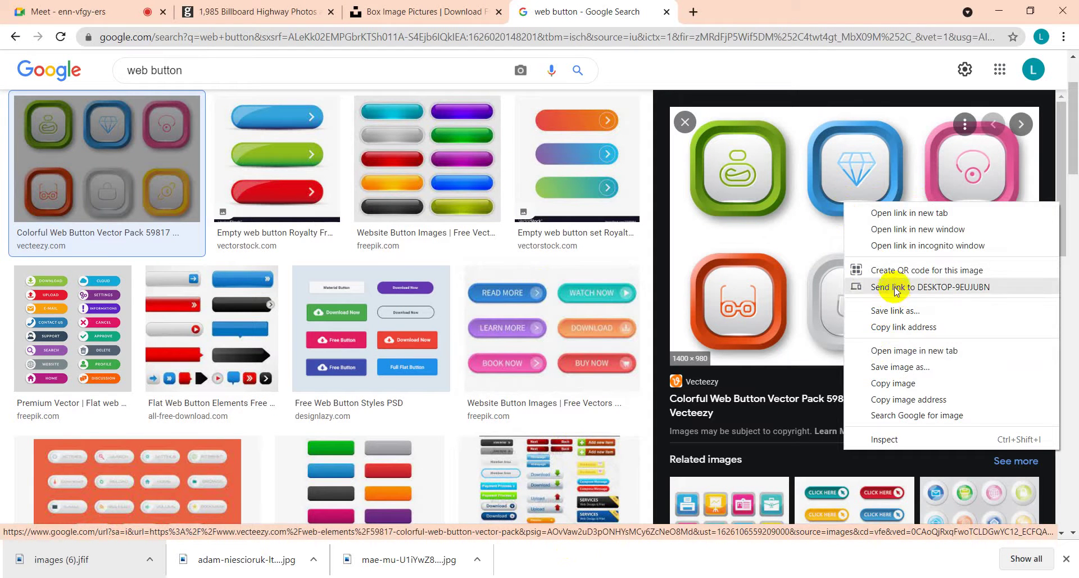
{"action": "left_click", "coordinate": [904, 368]}
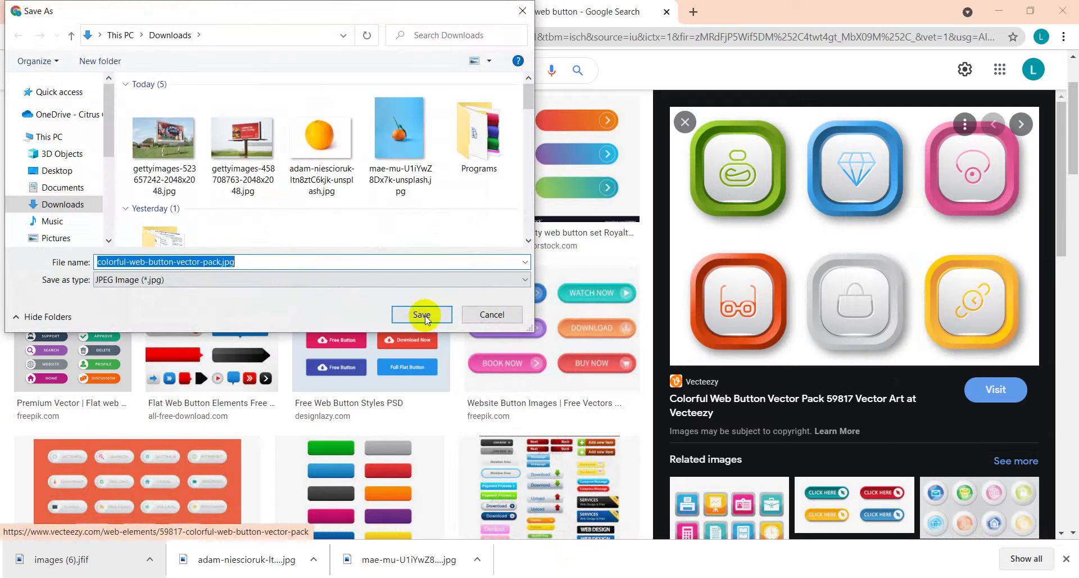
{"action": "left_click", "coordinate": [422, 314]}
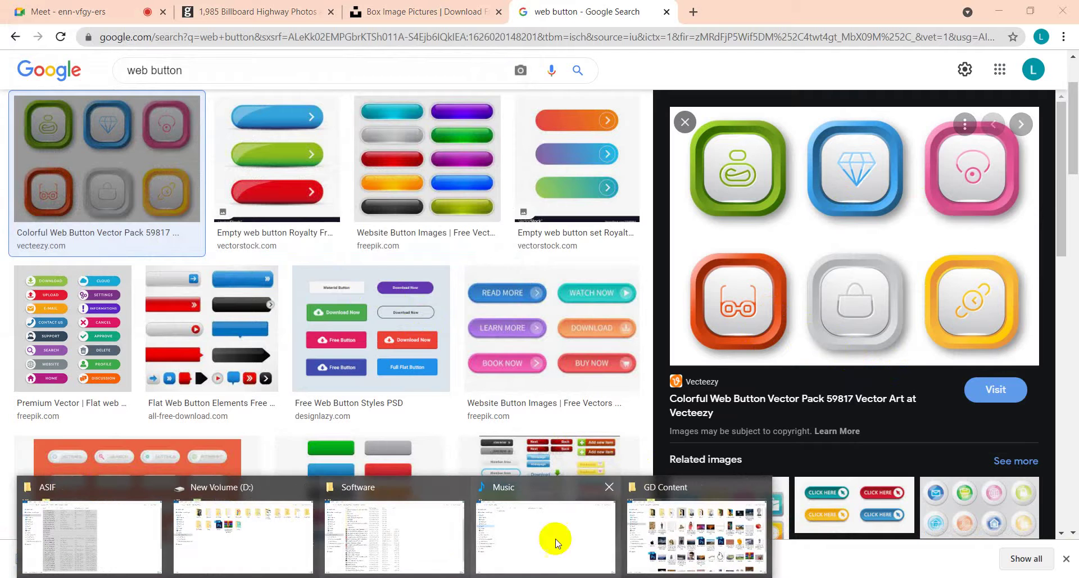
- Place colorful-web-button-vector-pack.jpg from File Explorer's Downloads folder into the blank Photoshop document, commit it and deselect the layer
{"action": "mouse_move", "coordinate": [711, 545]}
{"action": "left_click", "coordinate": [223, 550]}
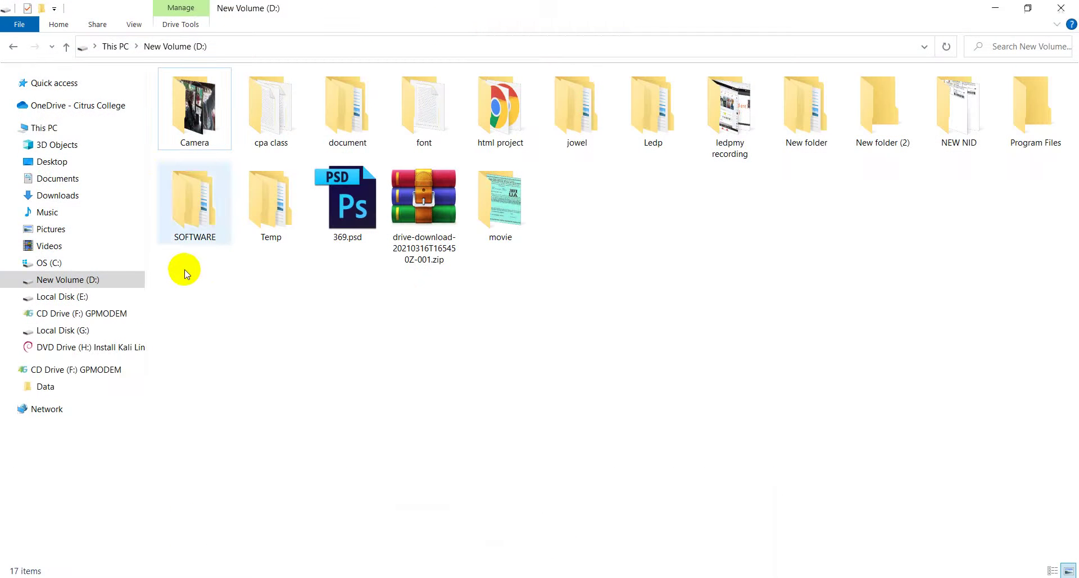
{"action": "left_click", "coordinate": [50, 196]}
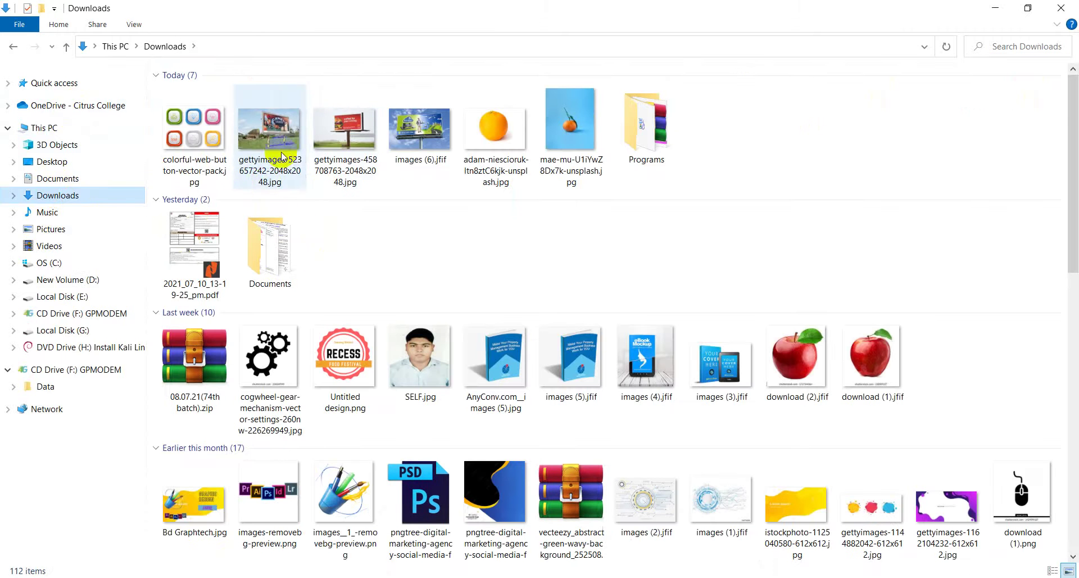
{"action": "left_click_drag", "start_coordinate": [202, 149], "coordinate": [435, 251]}
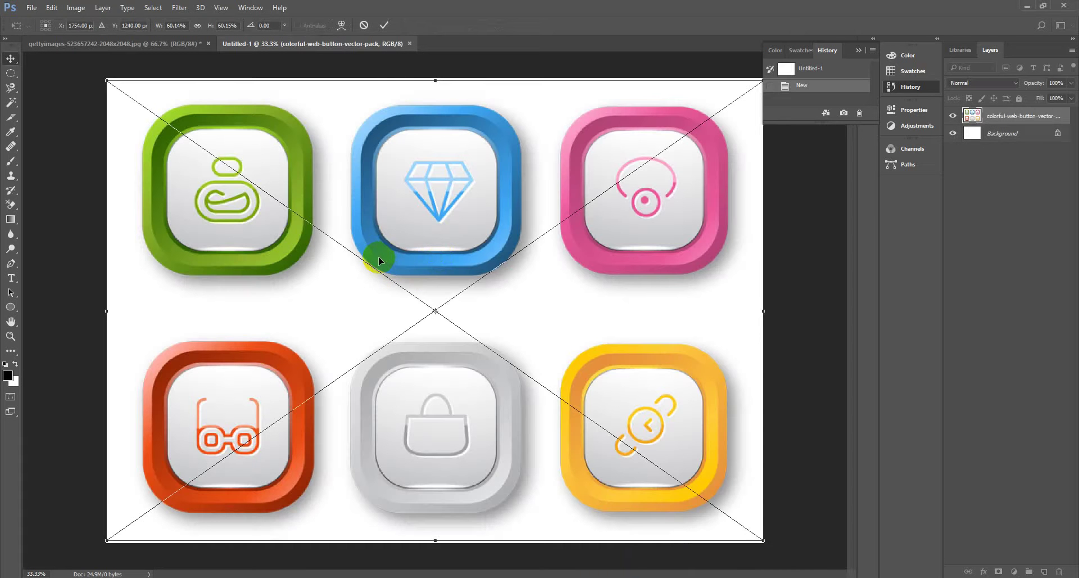
{"action": "key", "text": "Return"}
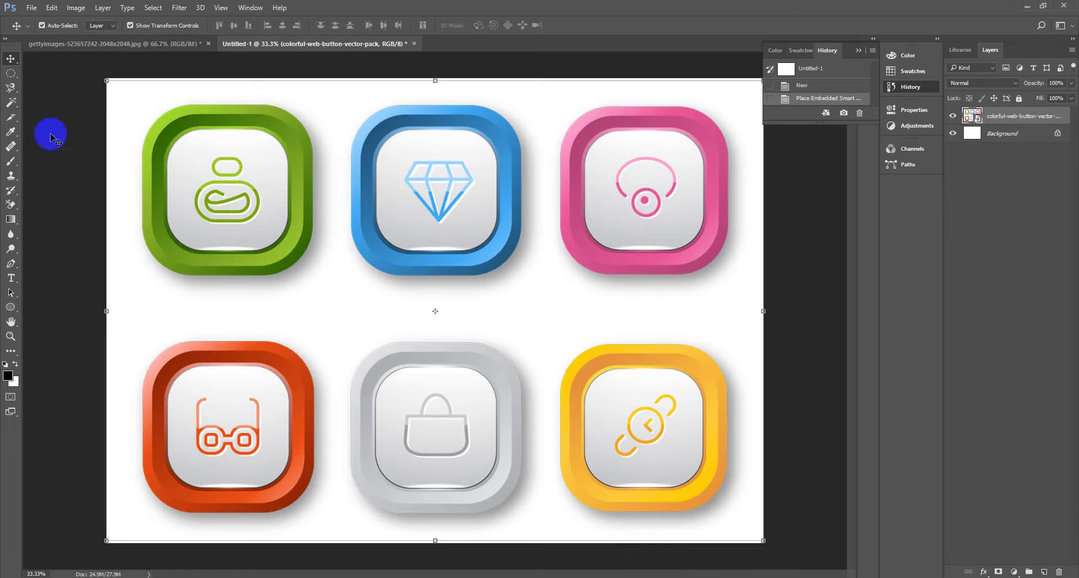
{"action": "left_click", "coordinate": [51, 137]}
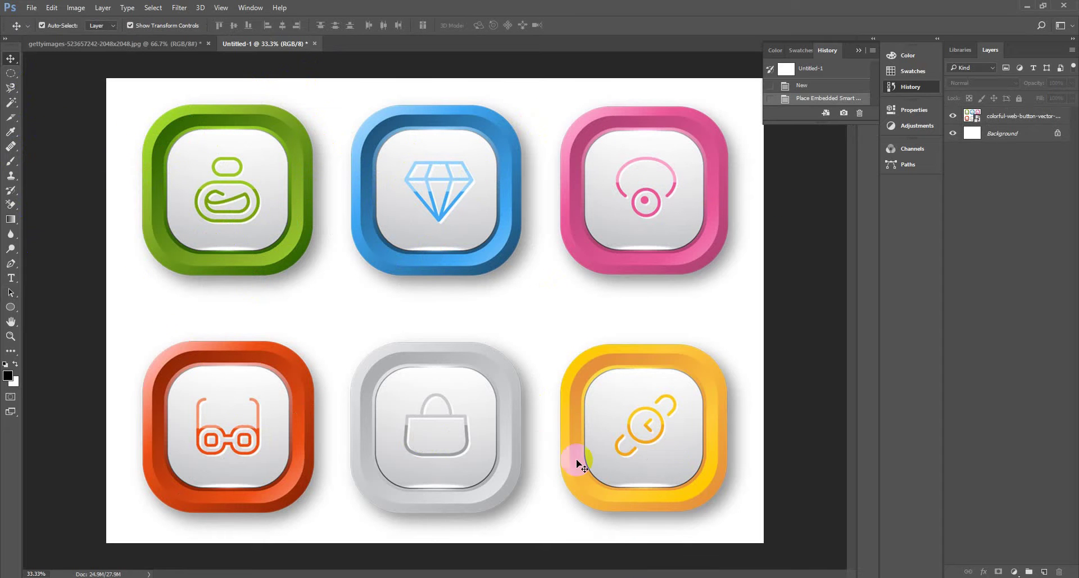
- Collapse the History panel and use the Slice Tool to slice the full-width upper button row, plus full-height first and third button columns
{"action": "left_click", "coordinate": [858, 50]}
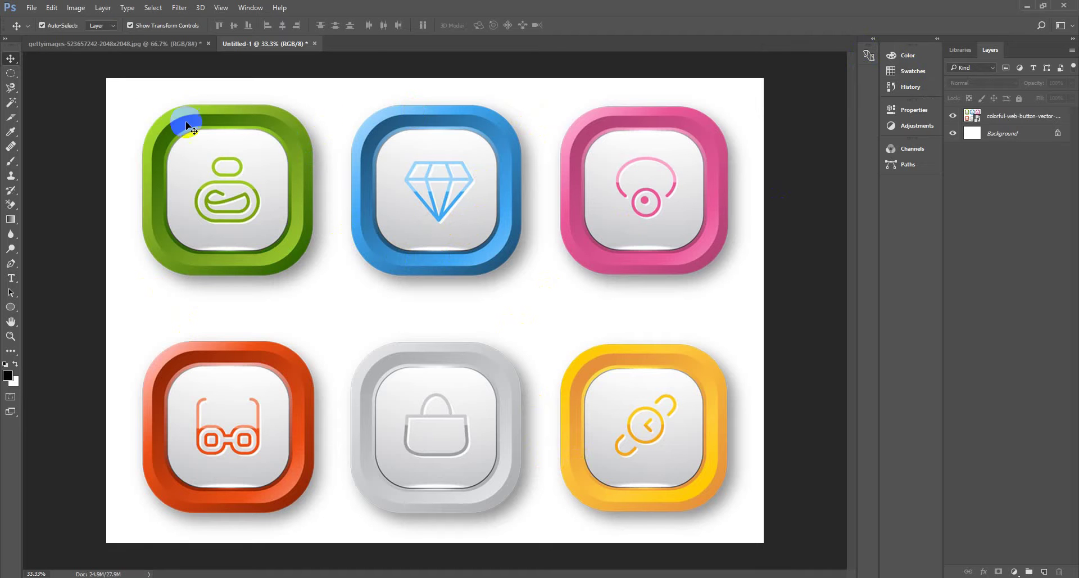
{"action": "left_click", "coordinate": [6, 118]}
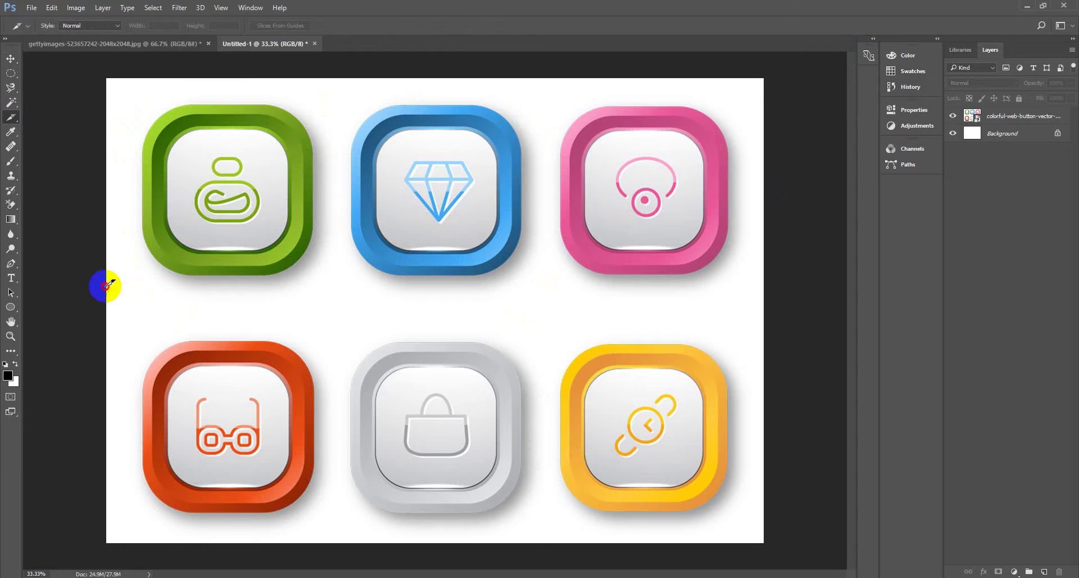
{"action": "left_click_drag", "start_coordinate": [108, 286], "coordinate": [729, 77]}
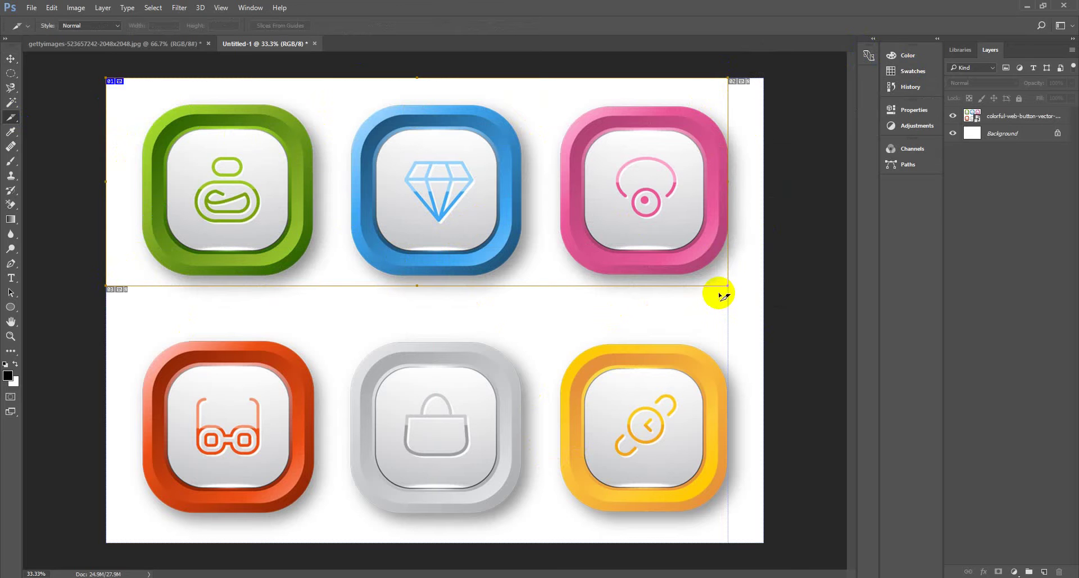
{"action": "key", "text": "ctrl+z"}
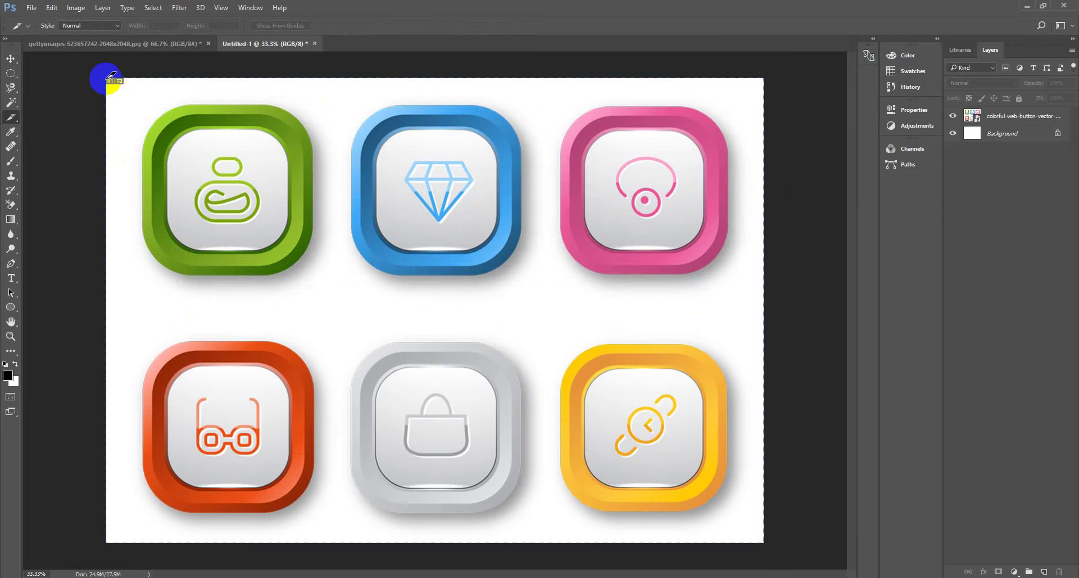
{"action": "left_click_drag", "start_coordinate": [110, 74], "coordinate": [763, 309]}
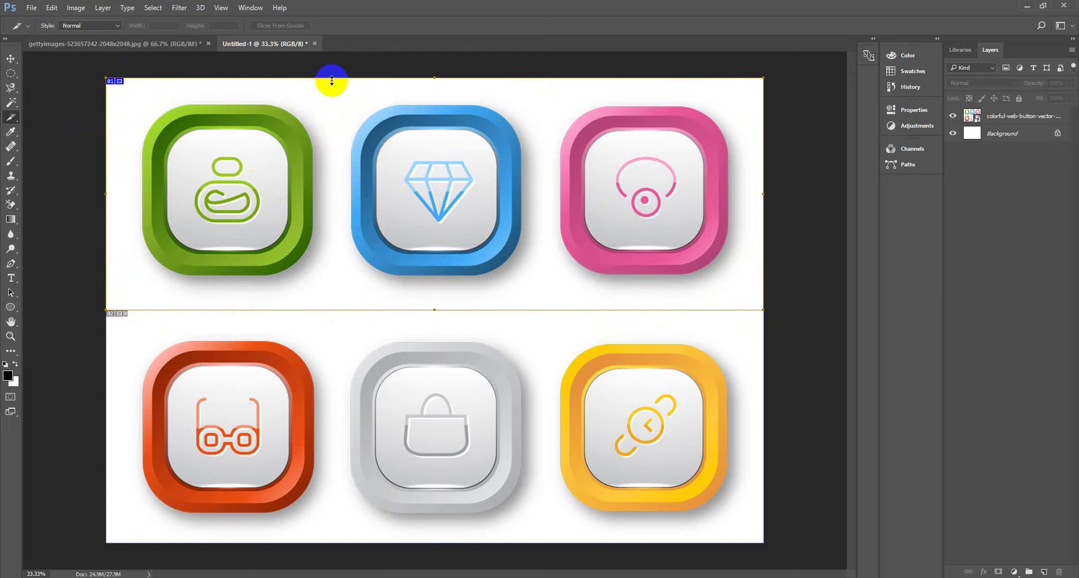
{"action": "left_click_drag", "start_coordinate": [331, 67], "coordinate": [109, 542]}
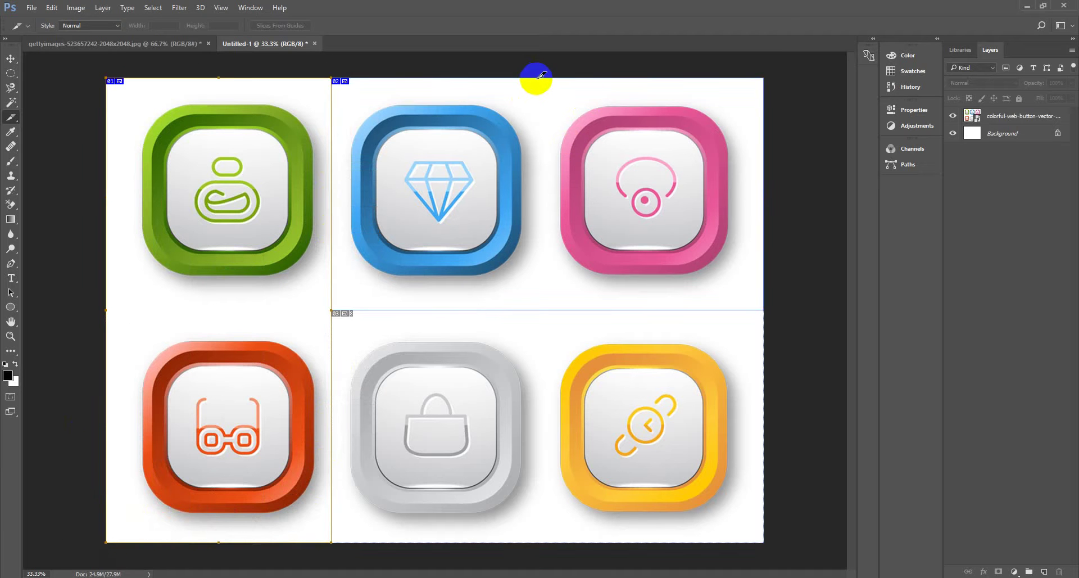
{"action": "left_click_drag", "start_coordinate": [537, 77], "coordinate": [762, 542]}
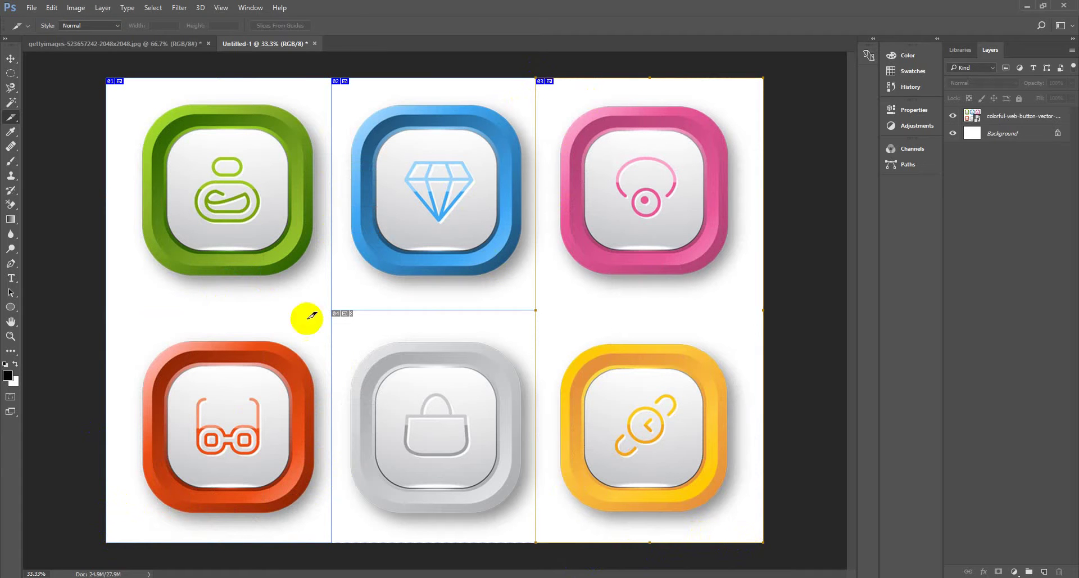
- Draw separate slices around the green, orange-red, grey, yellow and pink buttons, spanning the width of their columns
{"action": "left_click", "coordinate": [12, 113]}
{"action": "left_click_drag", "start_coordinate": [114, 97], "coordinate": [331, 278]}
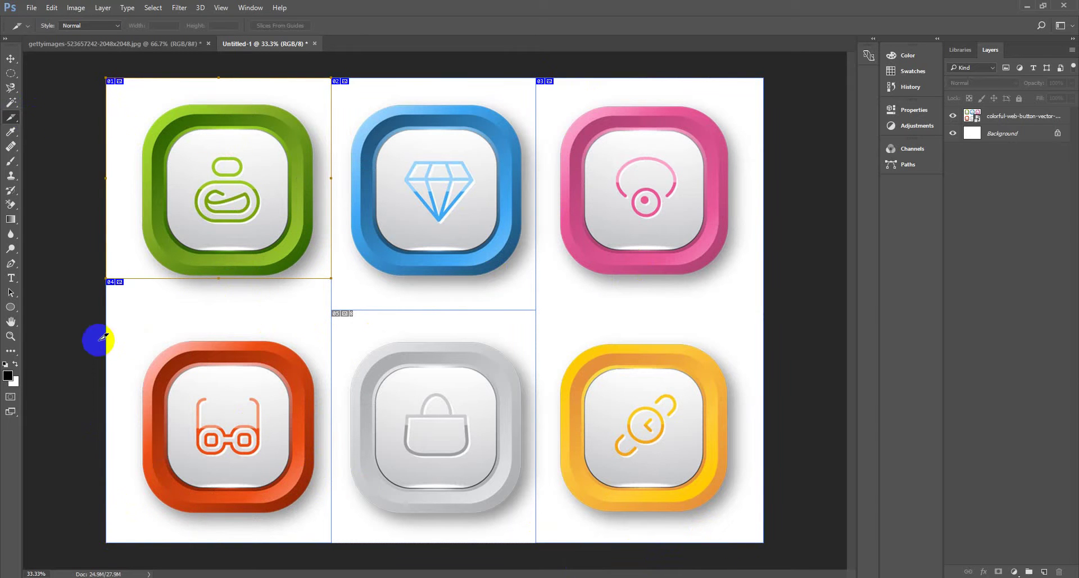
{"action": "left_click_drag", "start_coordinate": [101, 339], "coordinate": [331, 514]}
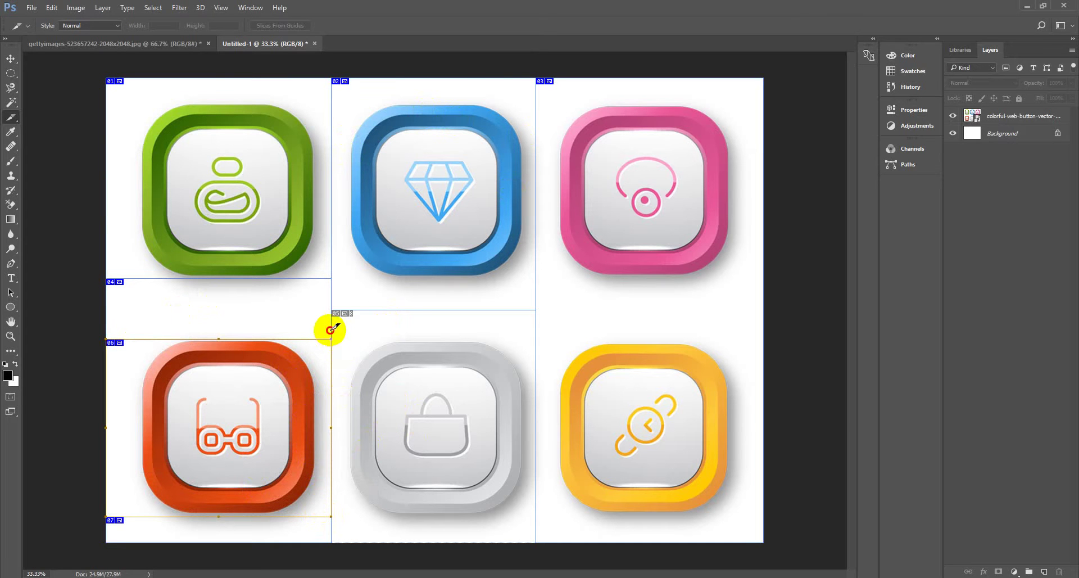
{"action": "left_click_drag", "start_coordinate": [331, 329], "coordinate": [535, 516]}
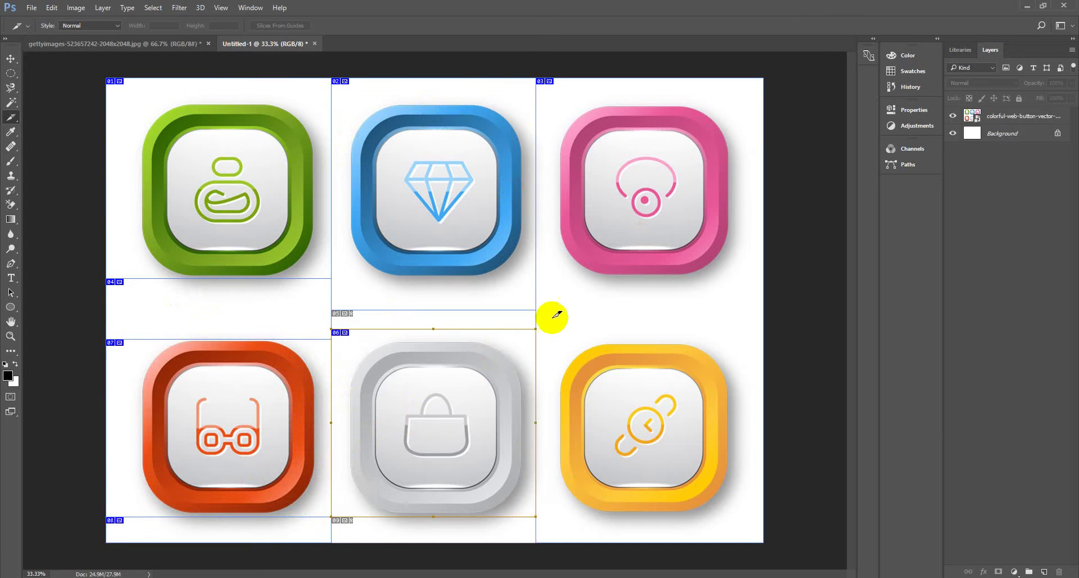
{"action": "left_click_drag", "start_coordinate": [536, 310], "coordinate": [762, 509]}
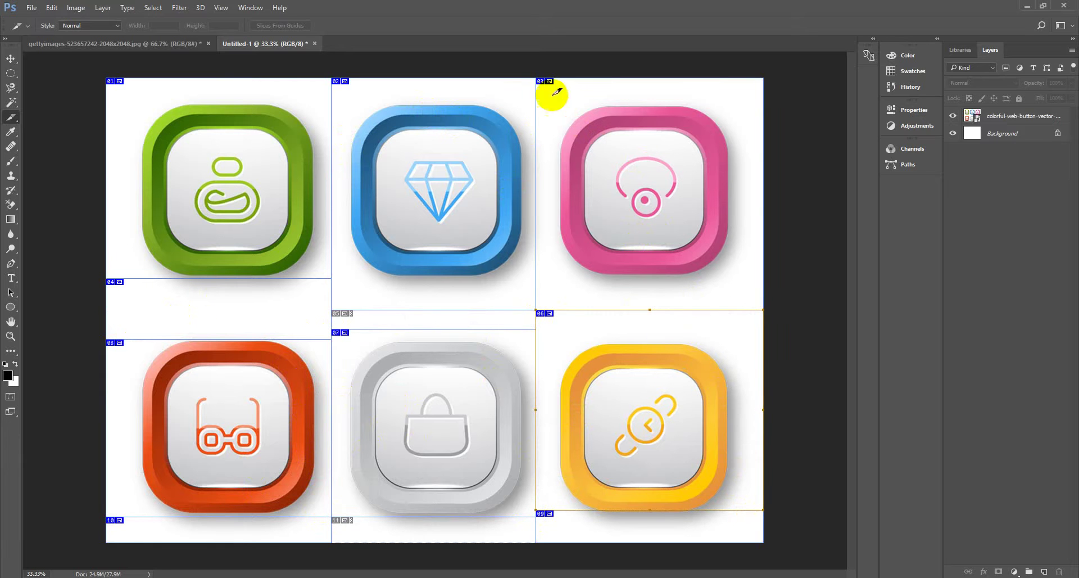
{"action": "left_click_drag", "start_coordinate": [537, 81], "coordinate": [763, 303]}
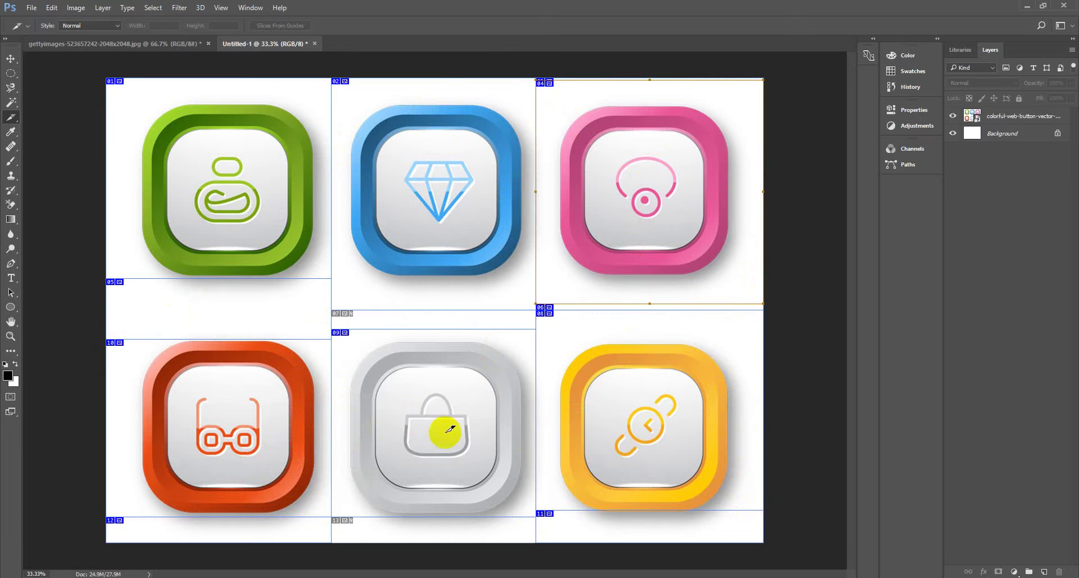
- Select the green button's slice with the Slice Select Tool, return to the Slice Tool and view the commands available for the slice
{"action": "left_click", "coordinate": [6, 116]}
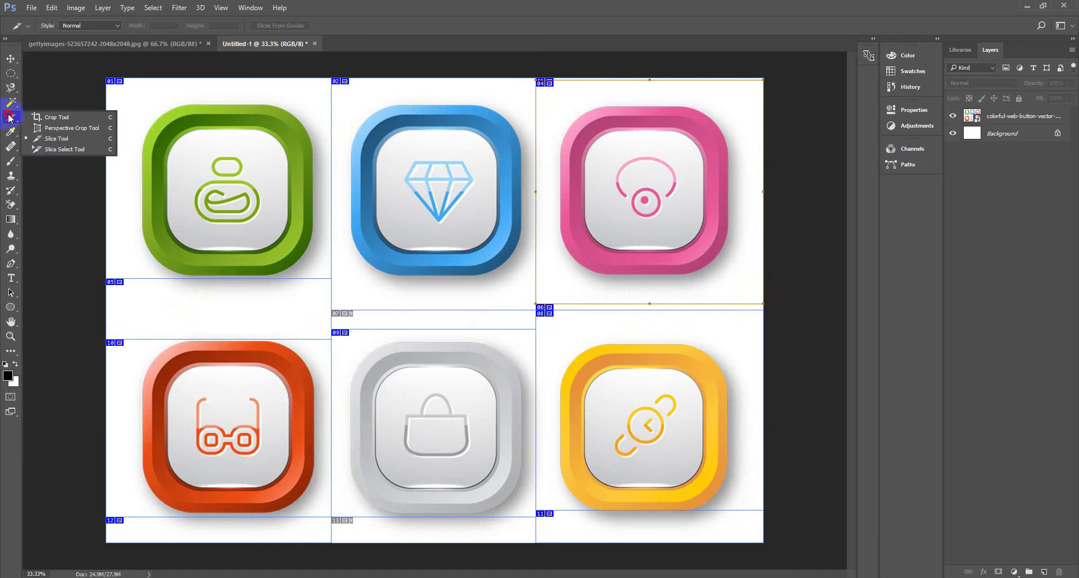
{"action": "left_click", "coordinate": [45, 145]}
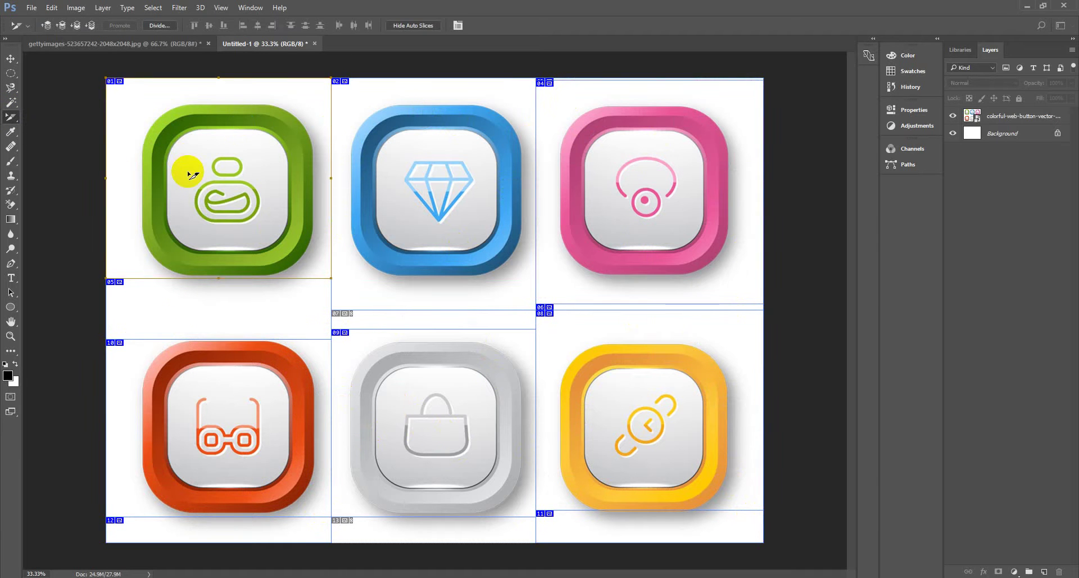
{"action": "left_click", "coordinate": [14, 117]}
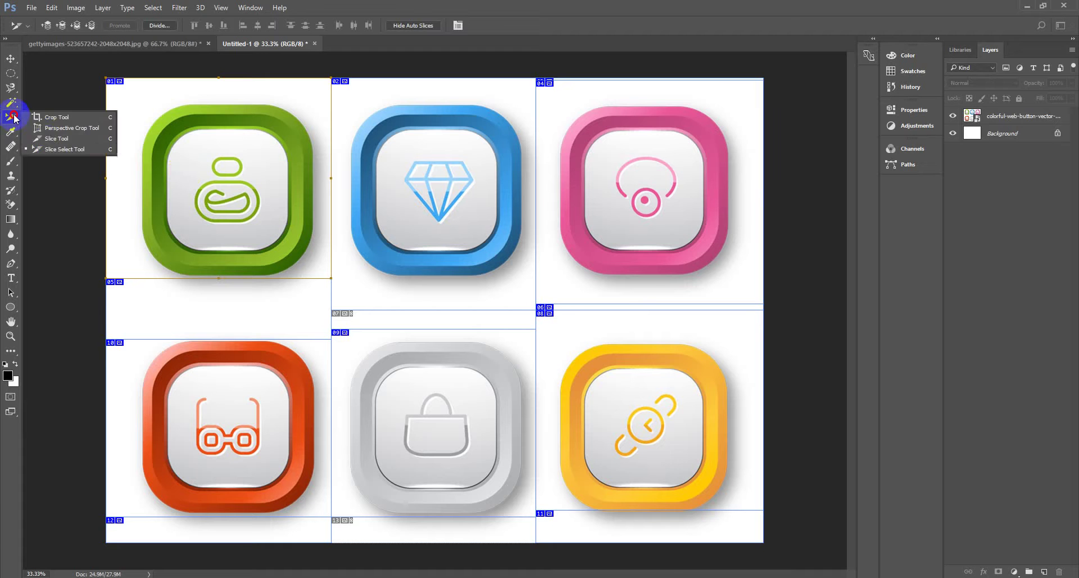
{"action": "left_click", "coordinate": [45, 139]}
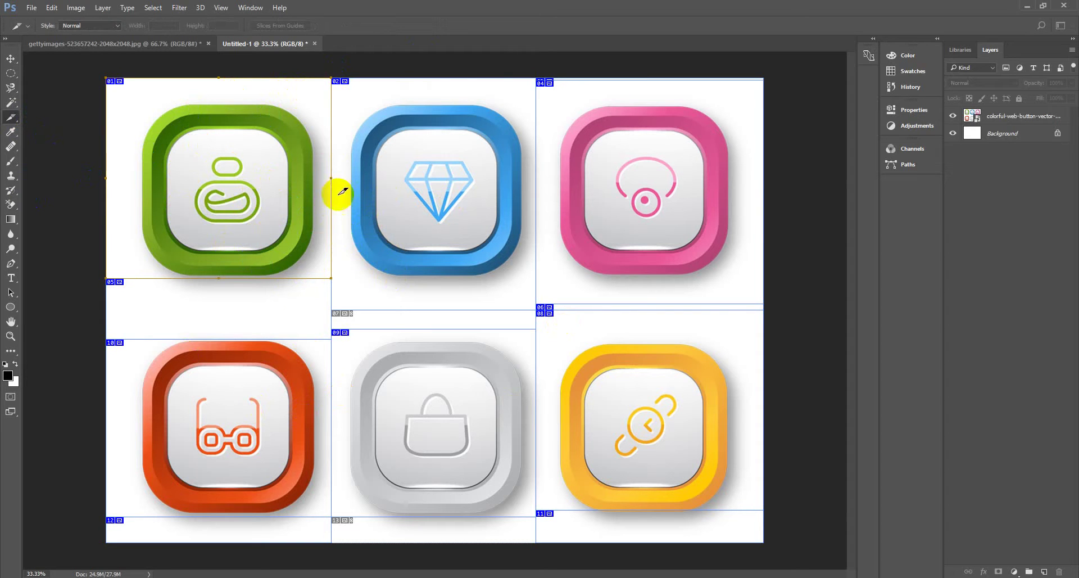
{"action": "right_click", "coordinate": [199, 160]}
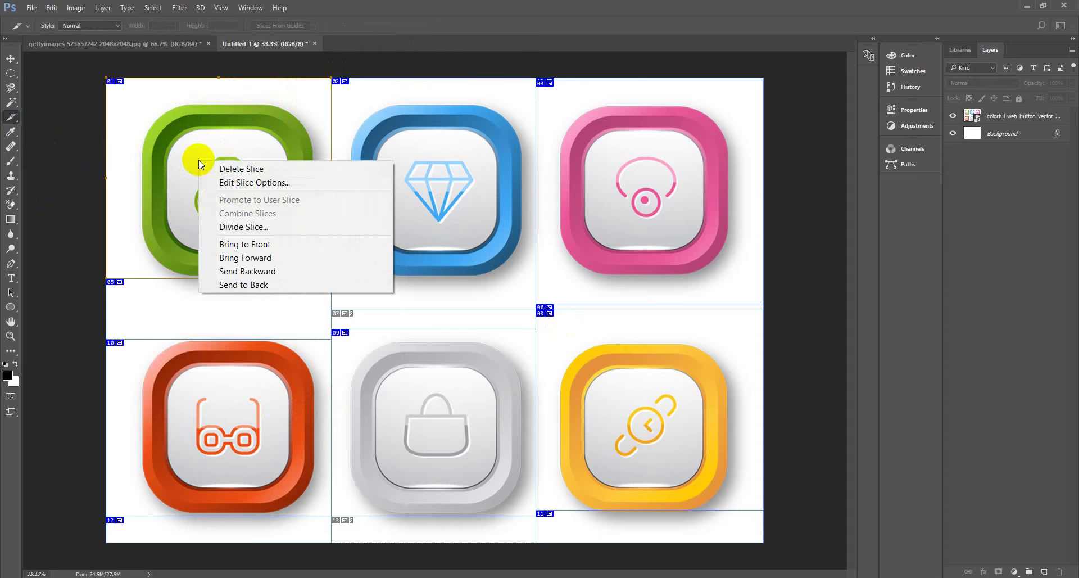
{"action": "left_click", "coordinate": [77, 136]}
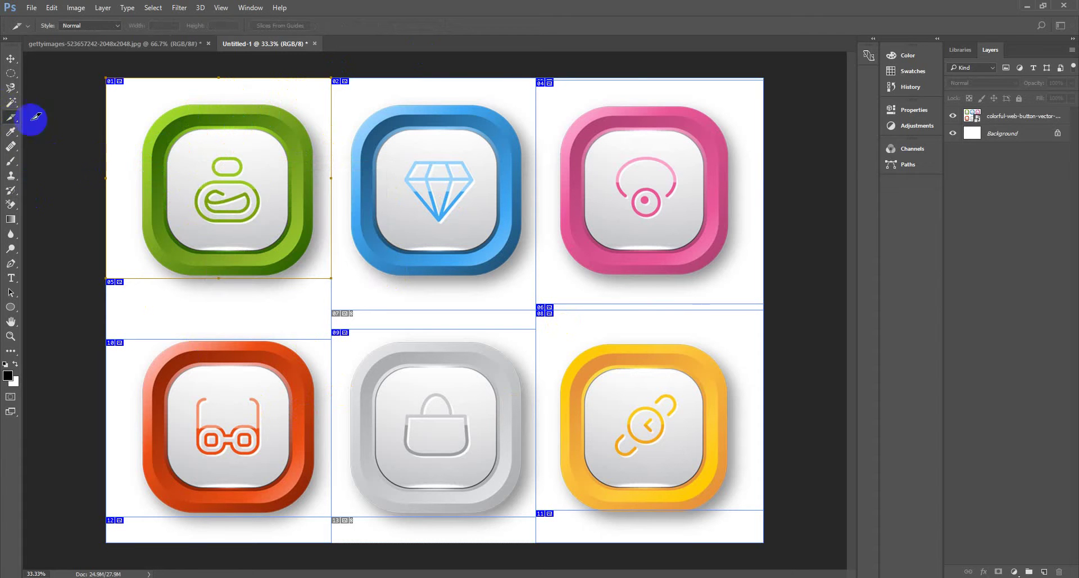
- Use the Slice Select Tool to select various button slices in turn, ending with the green button's slice
{"action": "left_click_drag", "start_coordinate": [12, 125], "coordinate": [39, 149]}
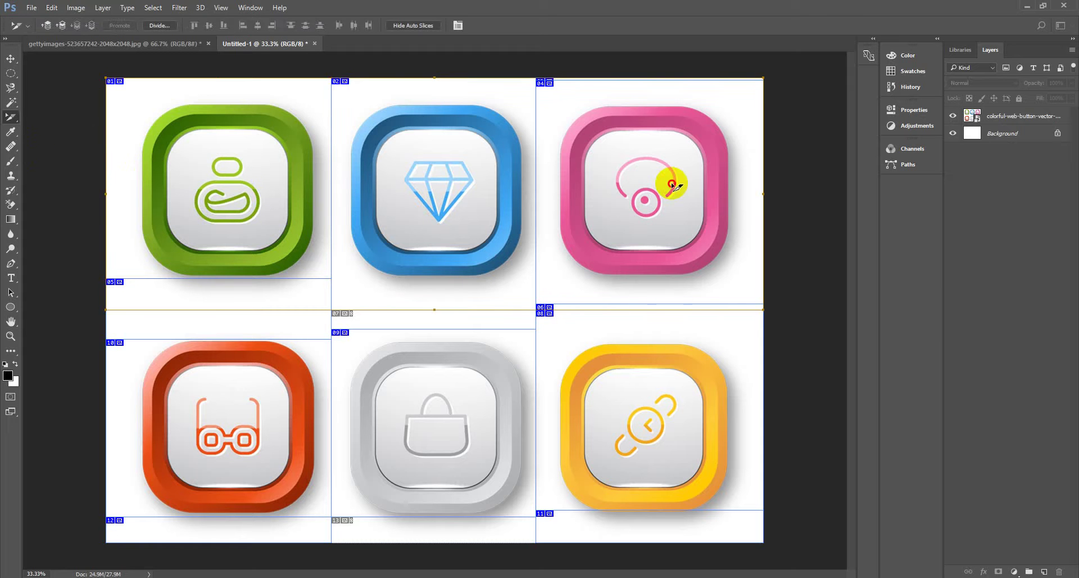
{"action": "left_click", "coordinate": [621, 427]}
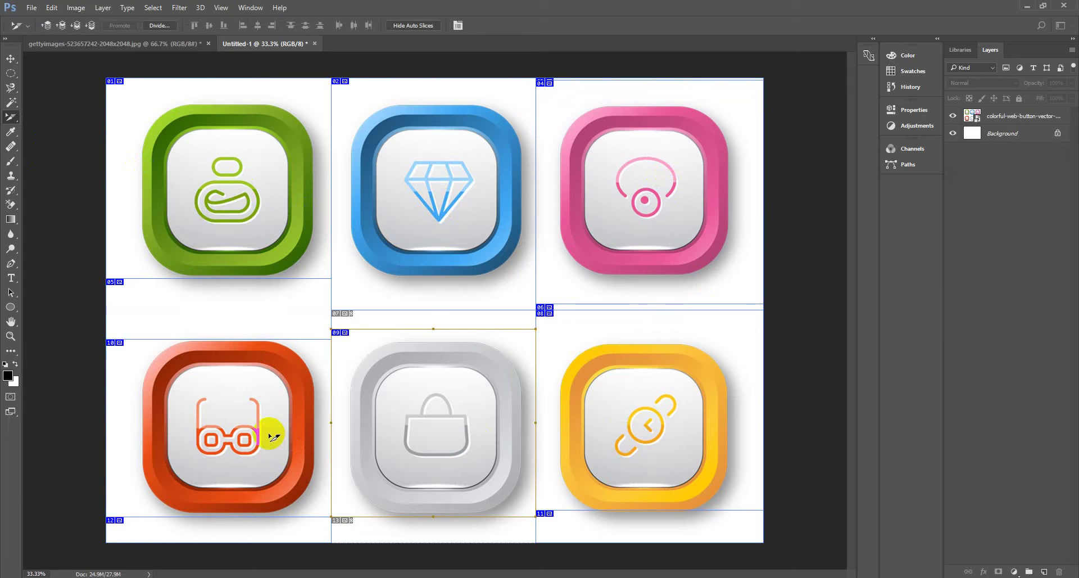
{"action": "left_click", "coordinate": [220, 212]}
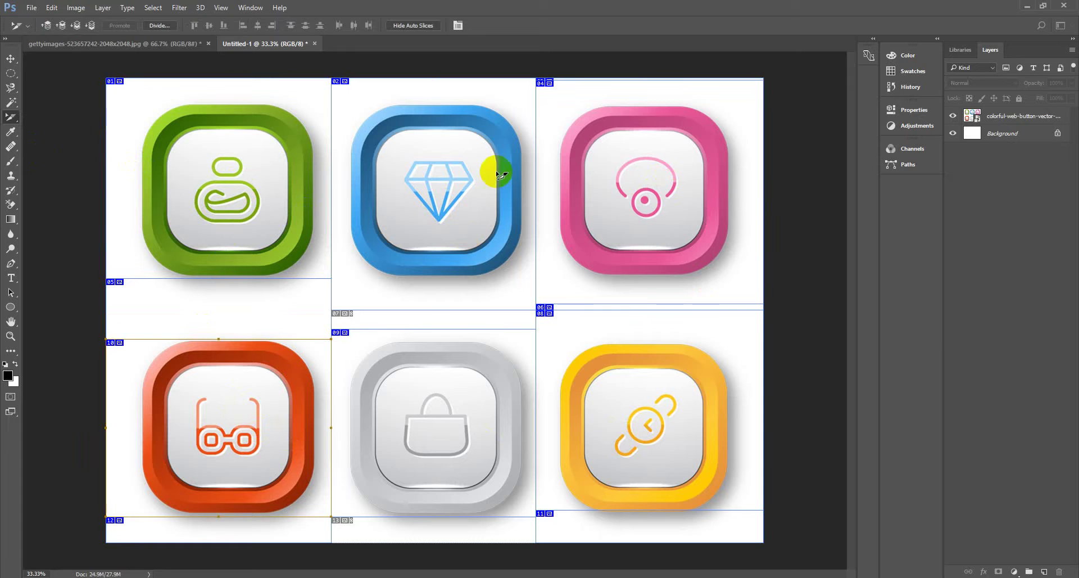
{"action": "left_click", "coordinate": [405, 408]}
{"action": "left_click", "coordinate": [598, 416]}
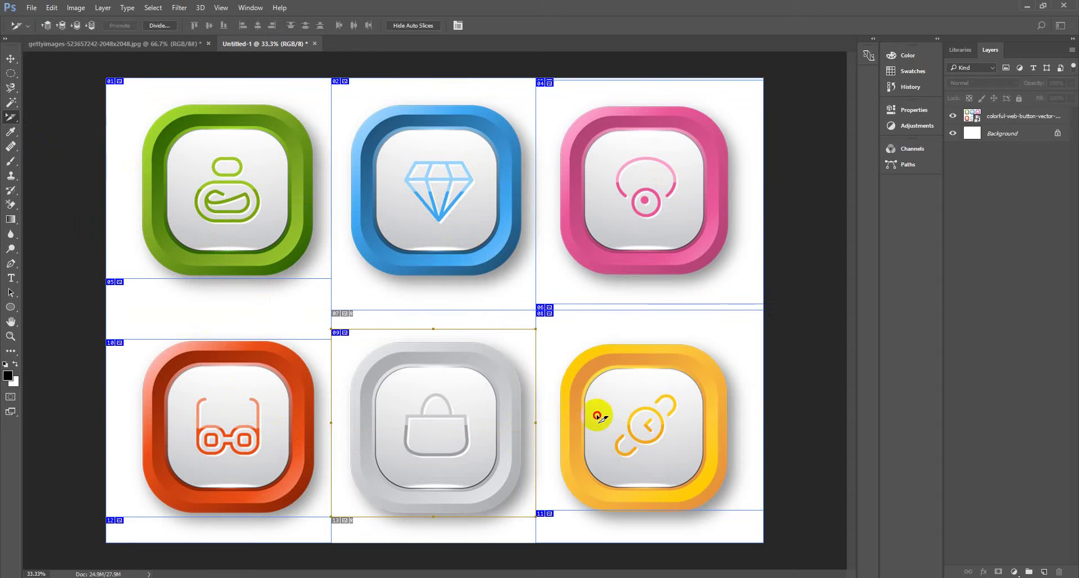
{"action": "left_click", "coordinate": [421, 414]}
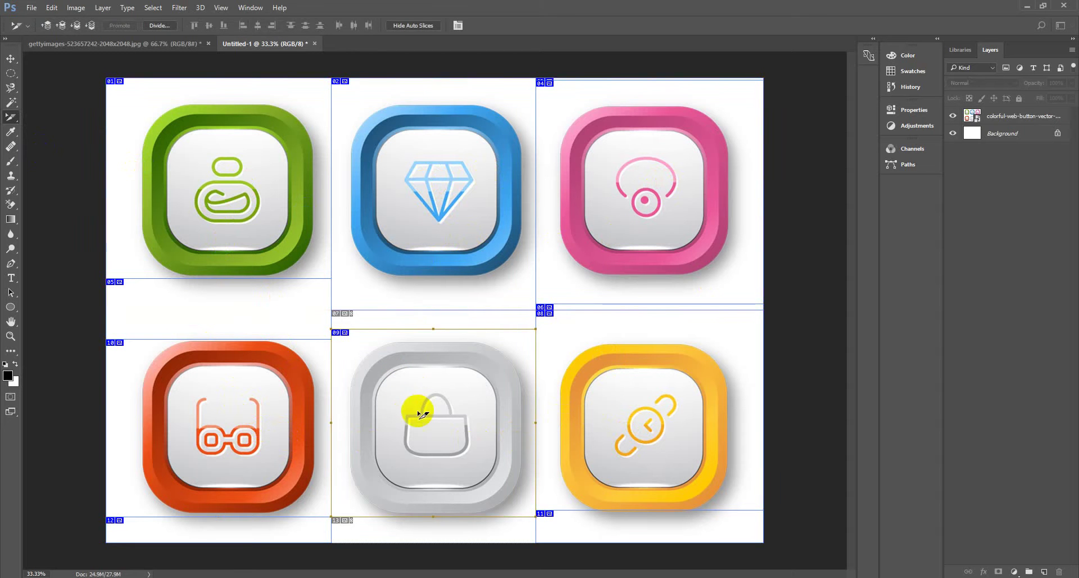
{"action": "left_click", "coordinate": [250, 428]}
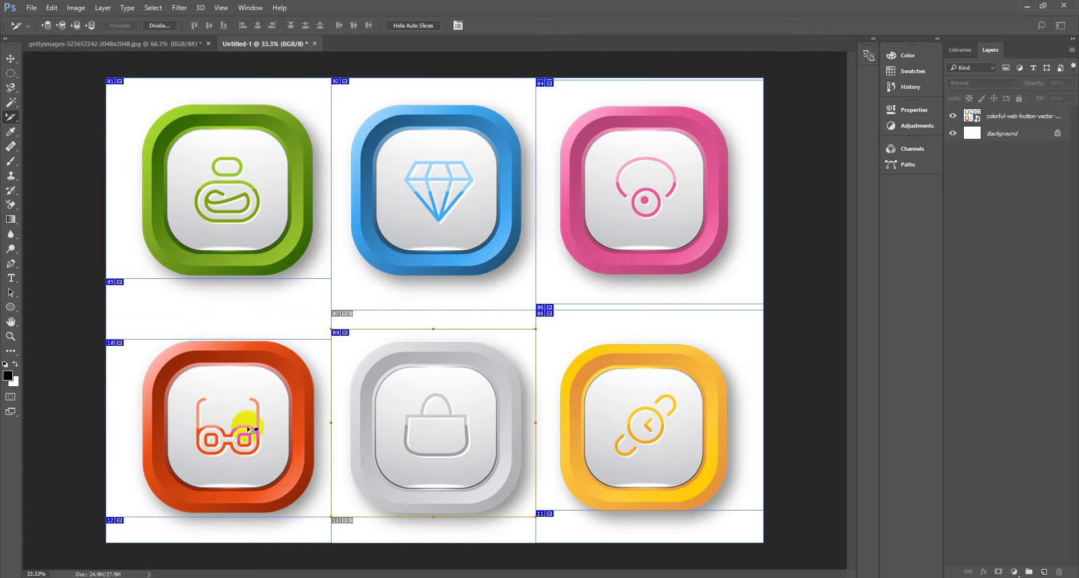
{"action": "left_click", "coordinate": [655, 428]}
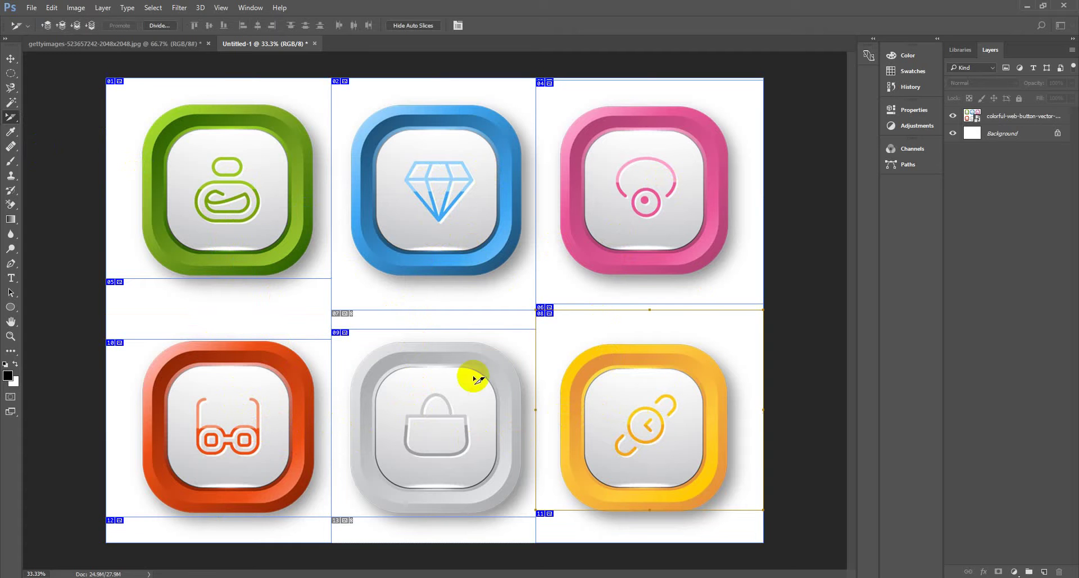
{"action": "left_click", "coordinate": [179, 200]}
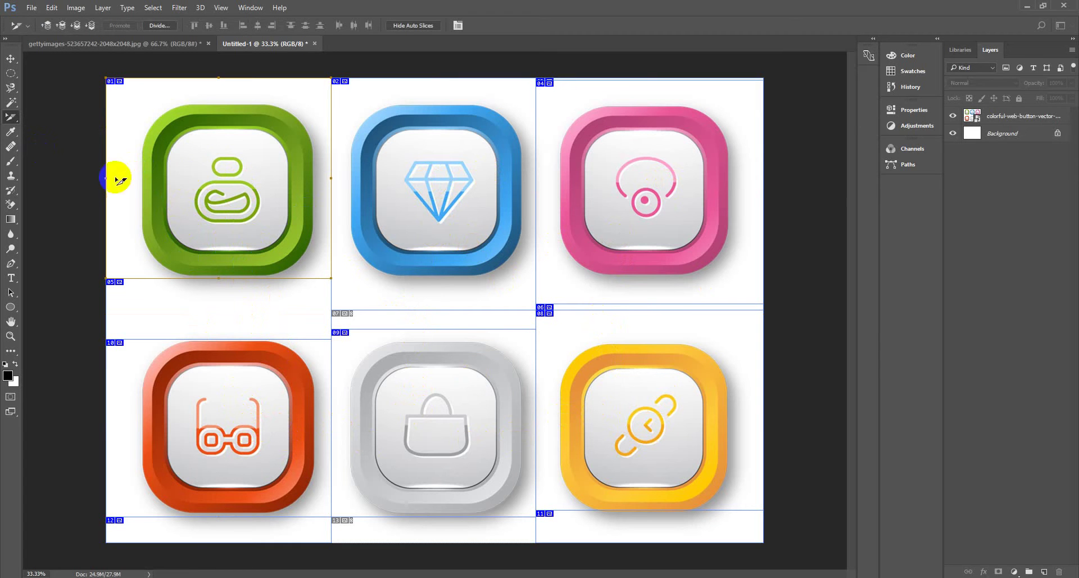
- Delete the green button's slice and undo the deletion
{"action": "right_click", "coordinate": [201, 156]}
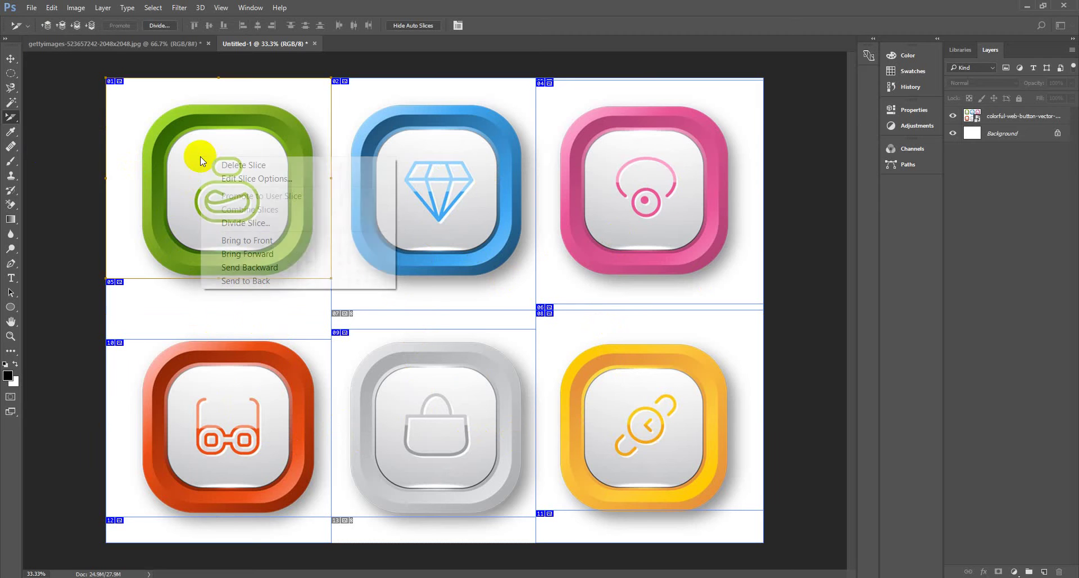
{"action": "left_click", "coordinate": [229, 165]}
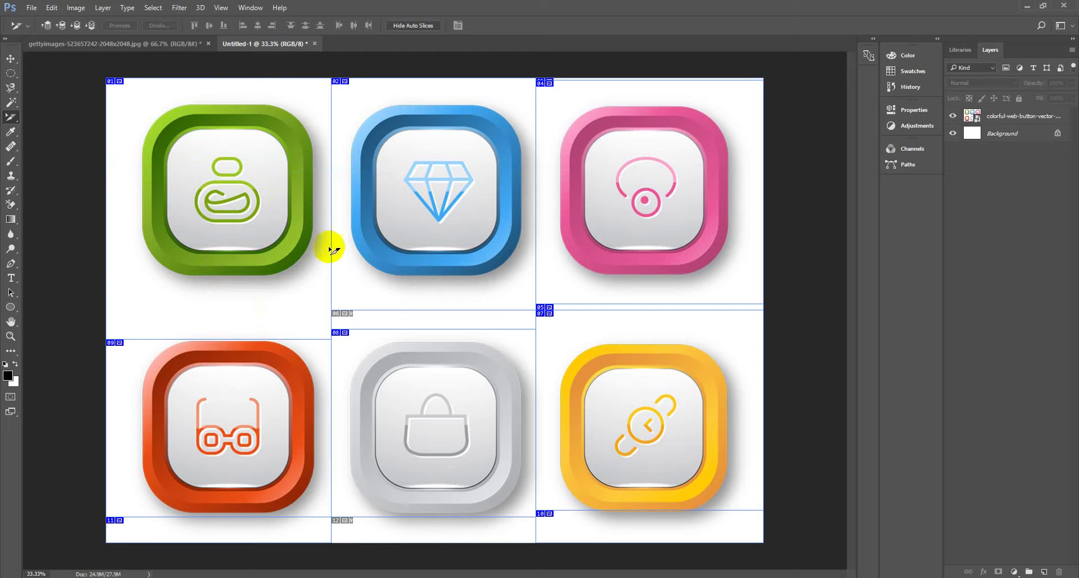
- Open the slice options for the green button's slice, keep the type as Image and enter a person's name as the slice name
{"action": "right_click", "coordinate": [225, 155]}
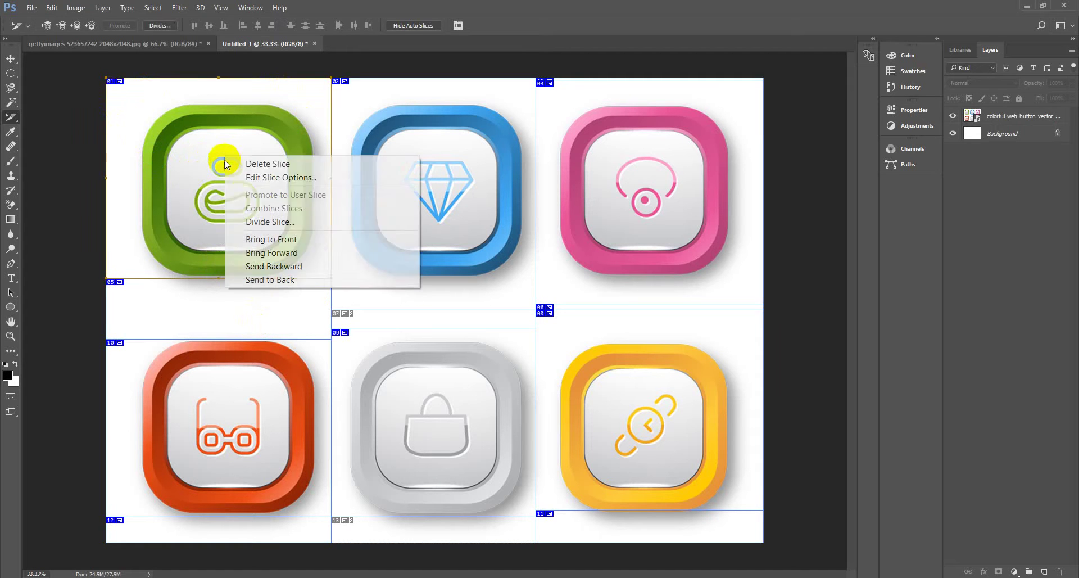
{"action": "left_click", "coordinate": [264, 181]}
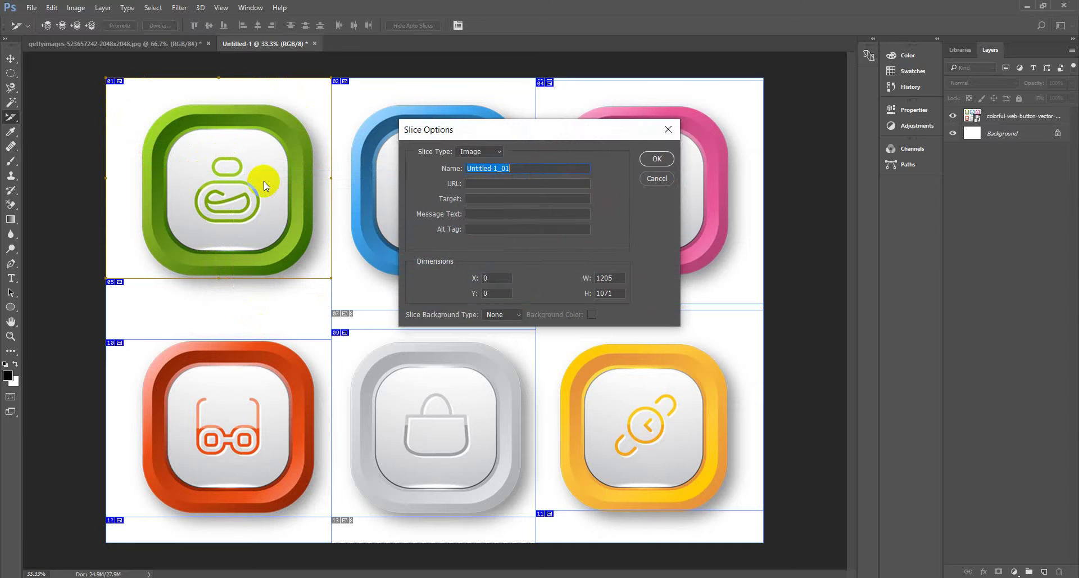
{"action": "left_click", "coordinate": [478, 152]}
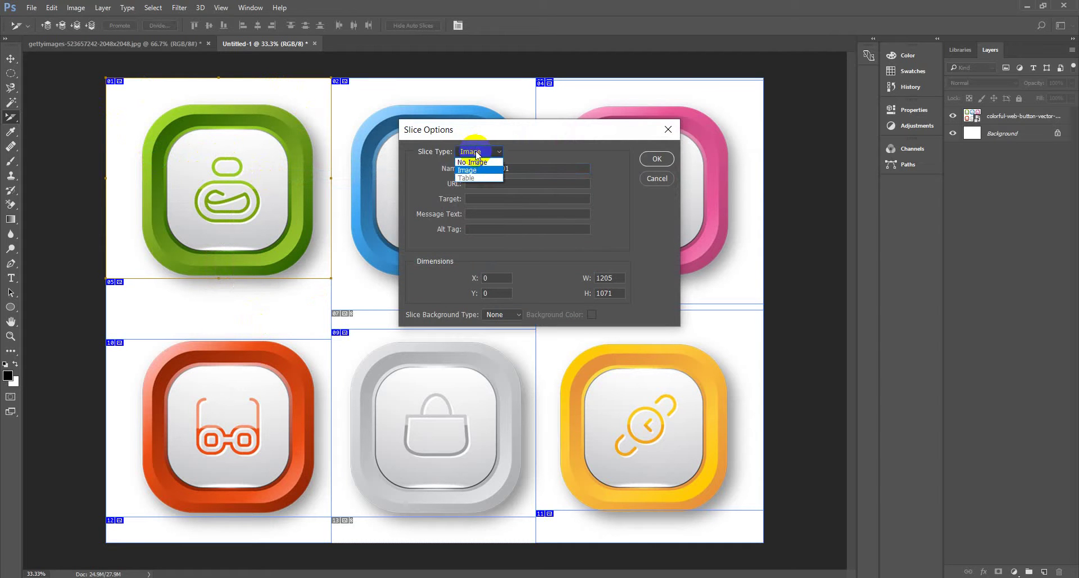
{"action": "left_click", "coordinate": [478, 153]}
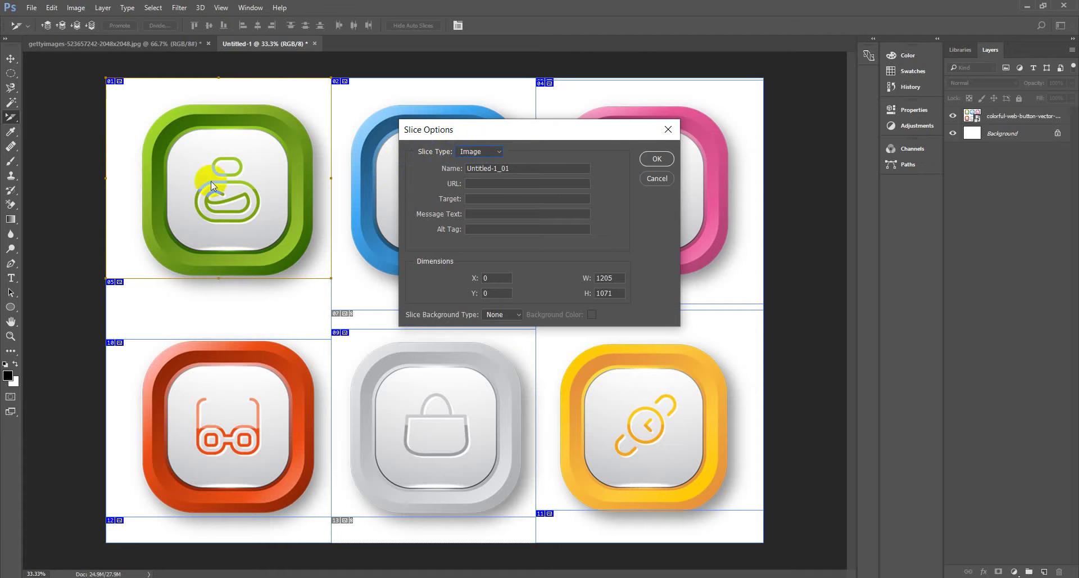
{"action": "left_click", "coordinate": [475, 157]}
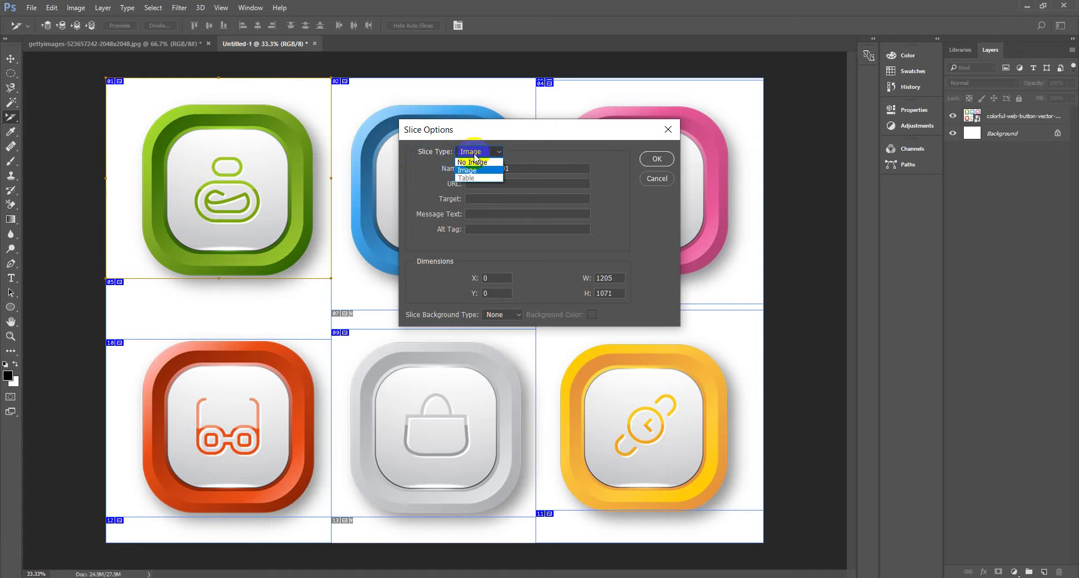
{"action": "left_click", "coordinate": [467, 169]}
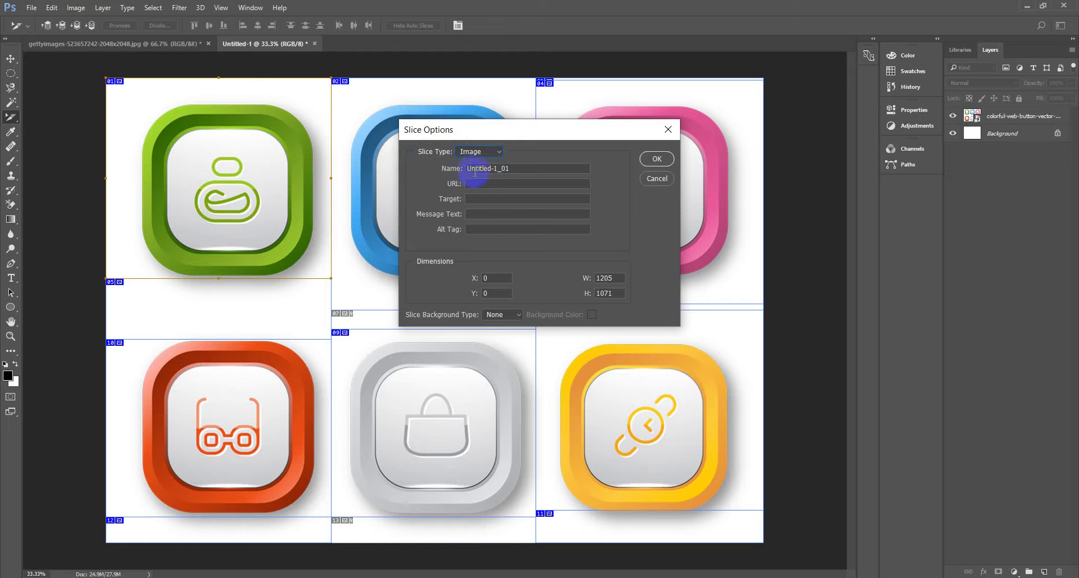
{"action": "left_click_drag", "start_coordinate": [530, 168], "coordinate": [403, 168]}
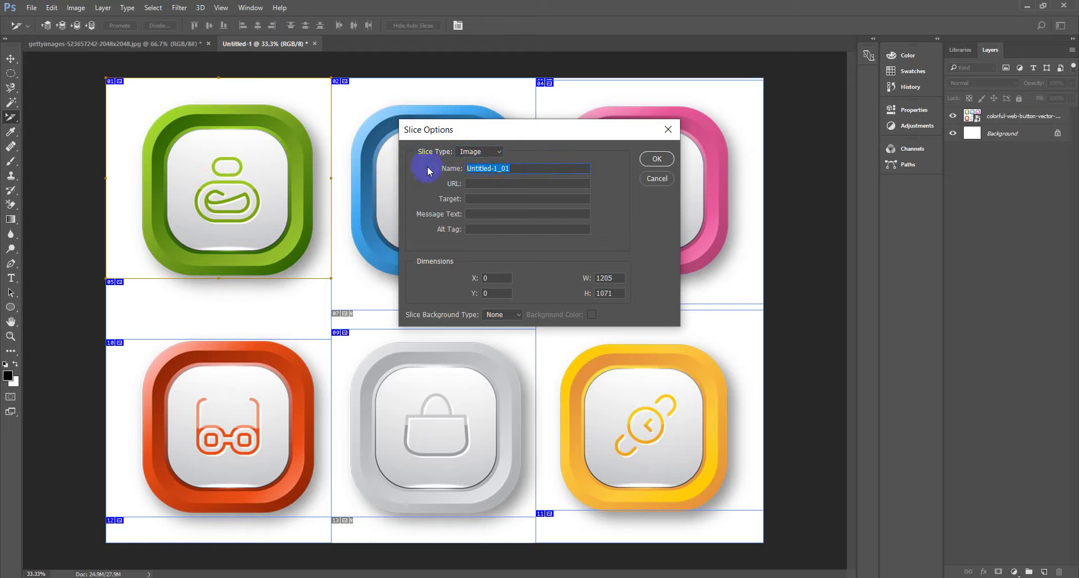
{"action": "type", "text": "nazirul"}
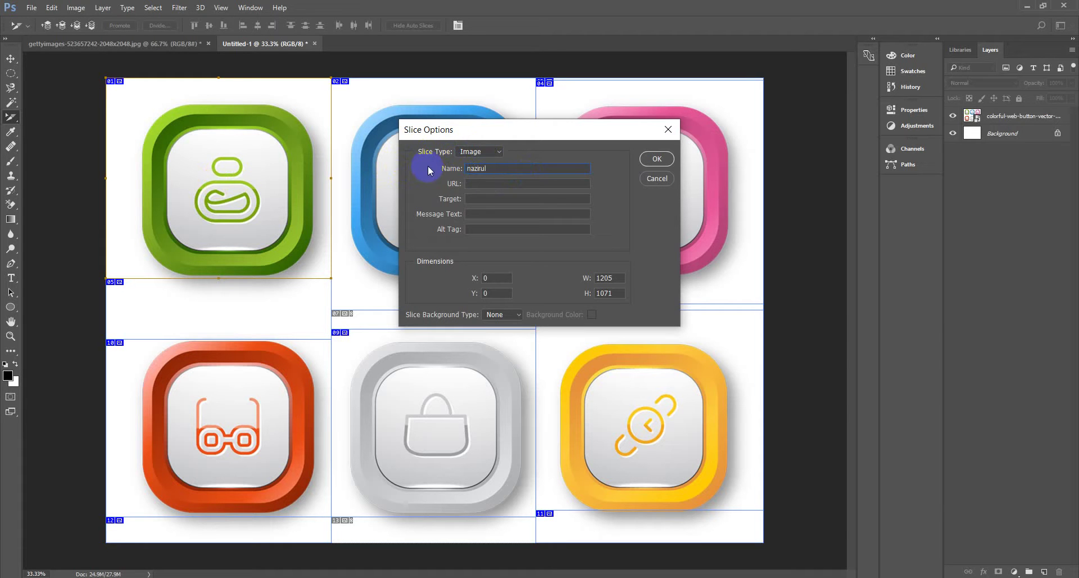
- Switch from the slice's URL entry to Chrome and bring up the Unsplash page of box image photos
{"action": "left_click", "coordinate": [473, 183]}
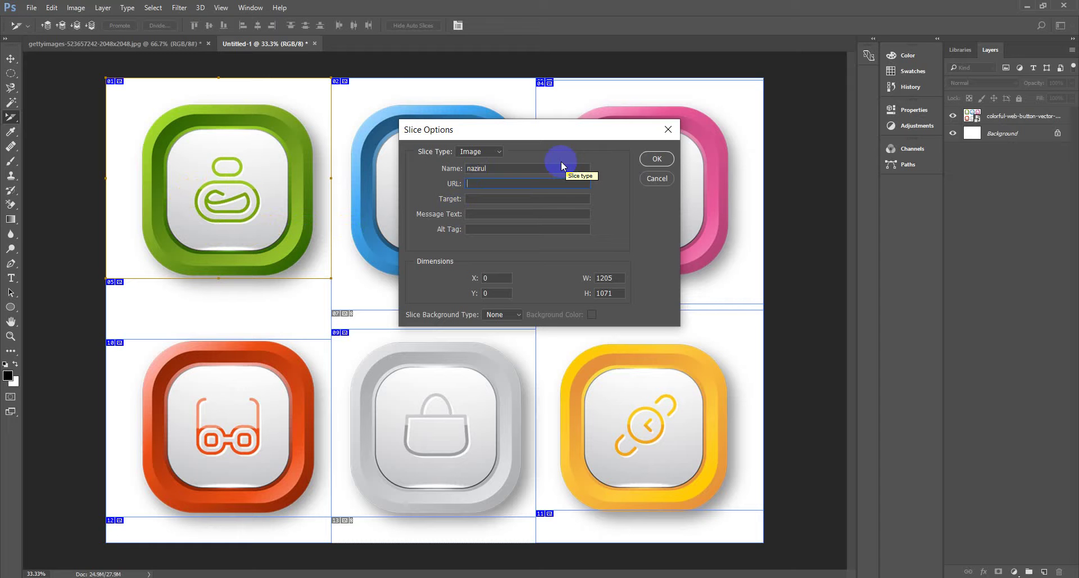
{"action": "left_click", "coordinate": [592, 576]}
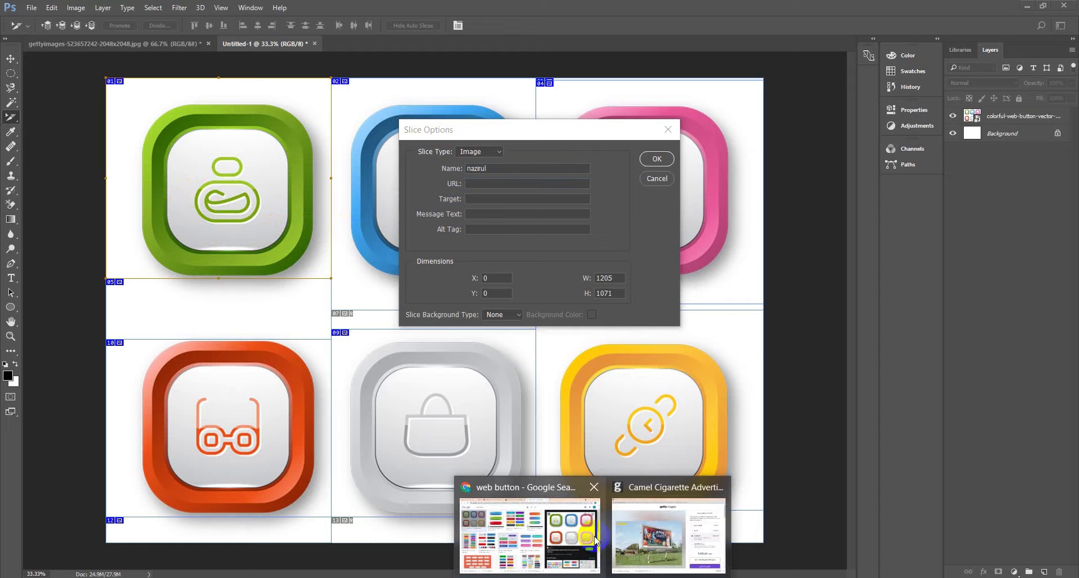
{"action": "left_click", "coordinate": [669, 534]}
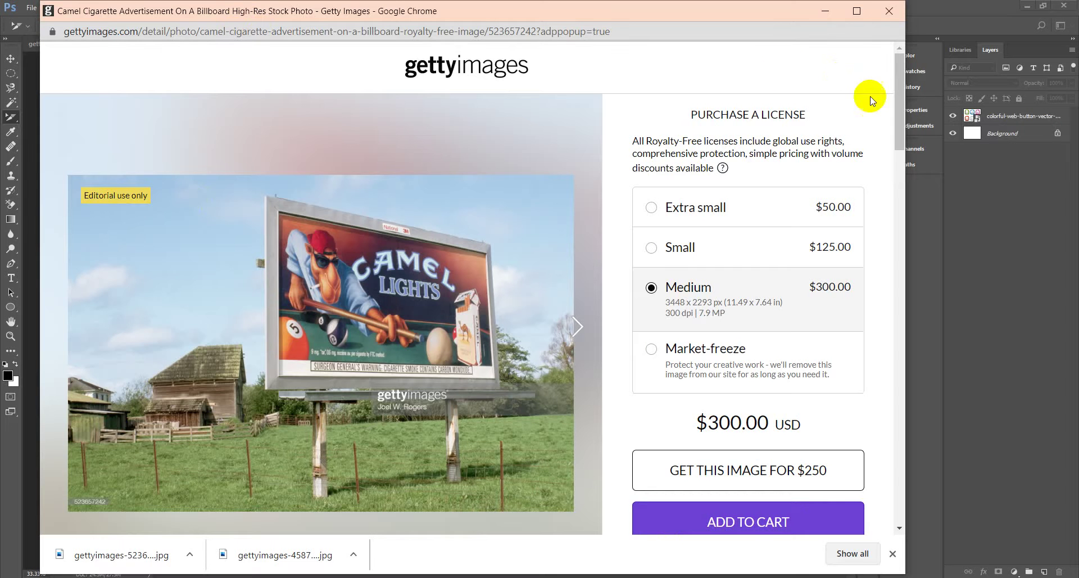
{"action": "left_click", "coordinate": [593, 576]}
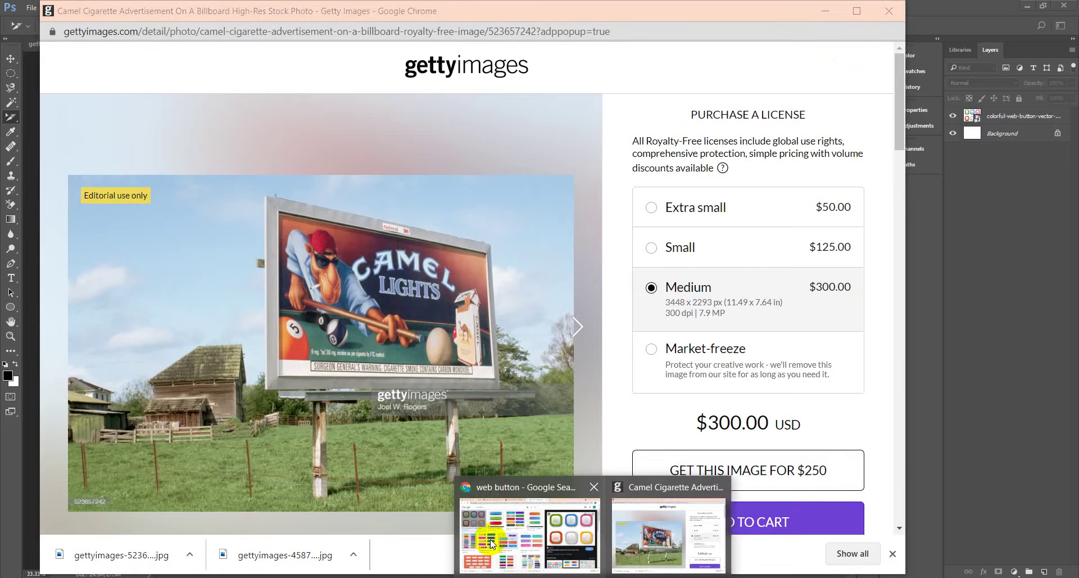
{"action": "left_click", "coordinate": [491, 542]}
{"action": "left_click", "coordinate": [264, 13]}
{"action": "left_click", "coordinate": [413, 11]}
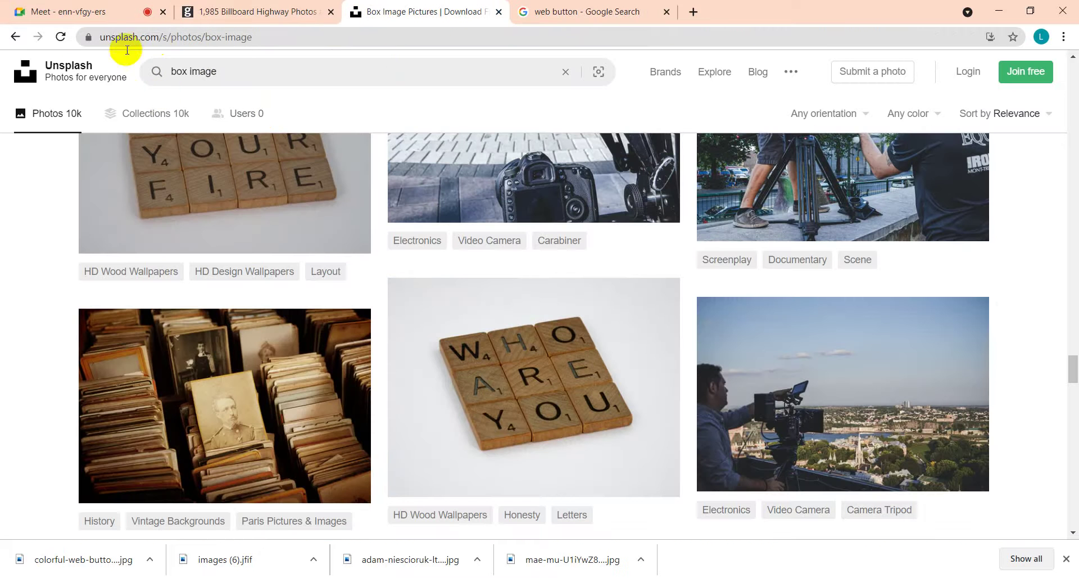
{"action": "left_click", "coordinate": [157, 37]}
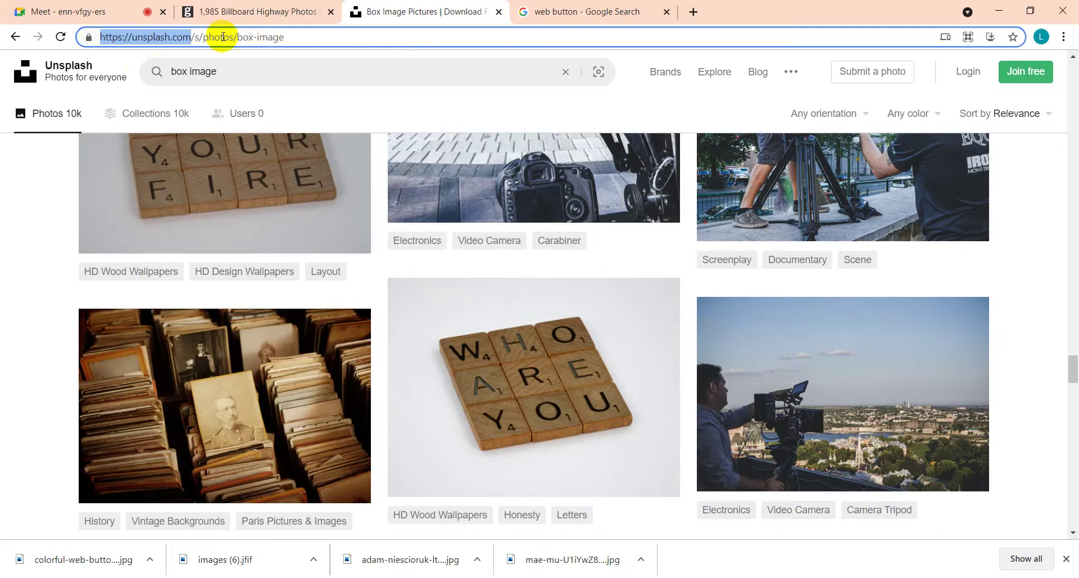
{"action": "left_click", "coordinate": [337, 36]}
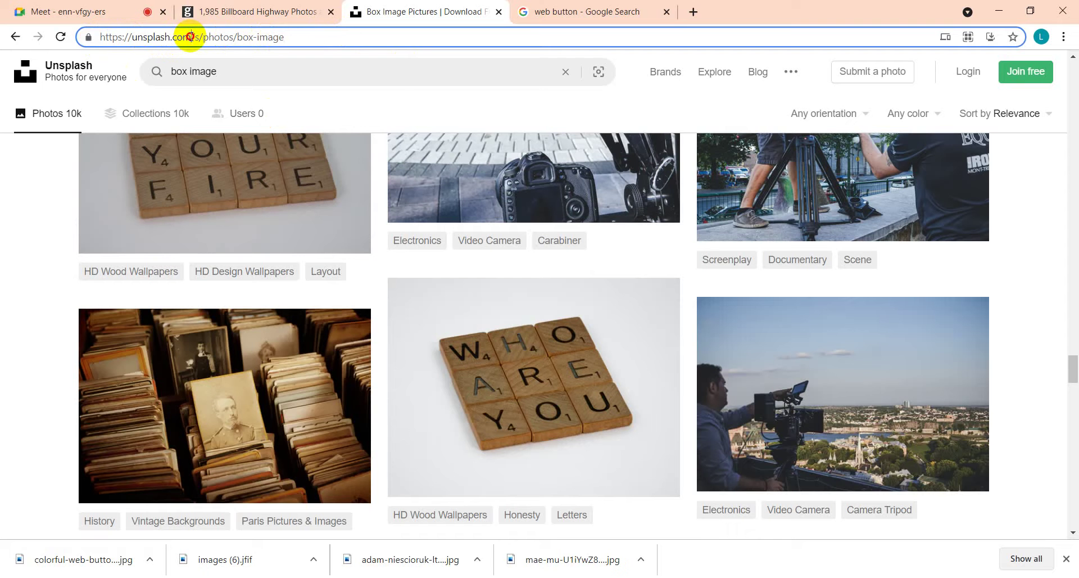
{"action": "left_click_drag", "start_coordinate": [190, 36], "coordinate": [85, 36]}
{"action": "right_click", "coordinate": [133, 39]}
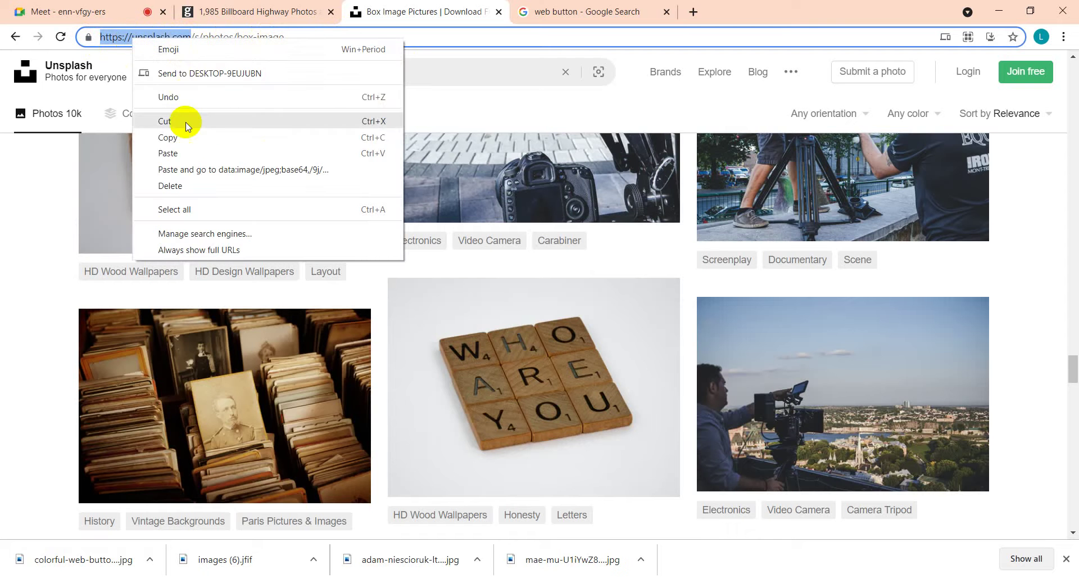
{"action": "left_click", "coordinate": [168, 137]}
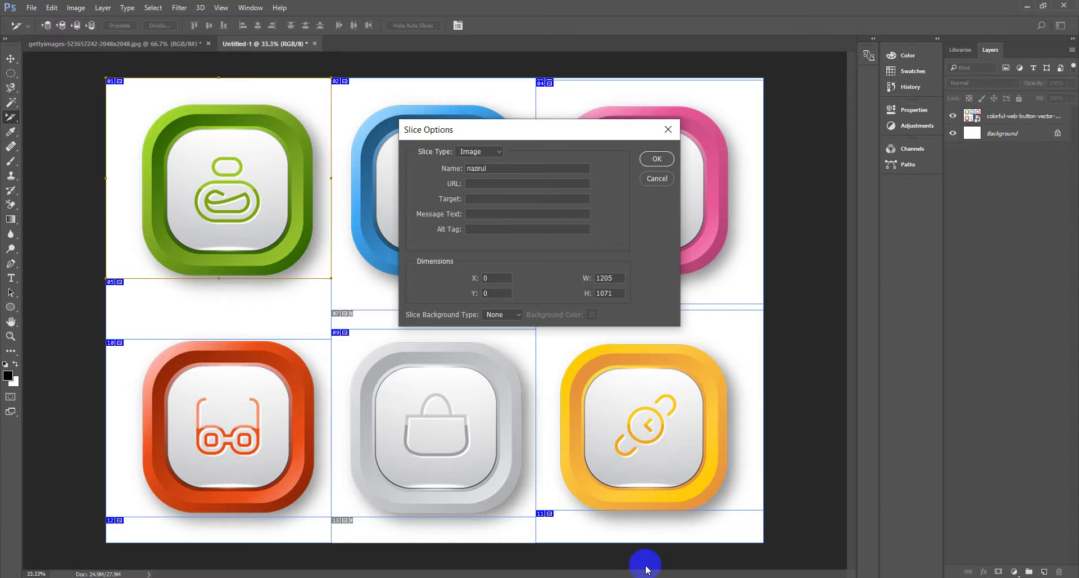
{"action": "right_click", "coordinate": [506, 182]}
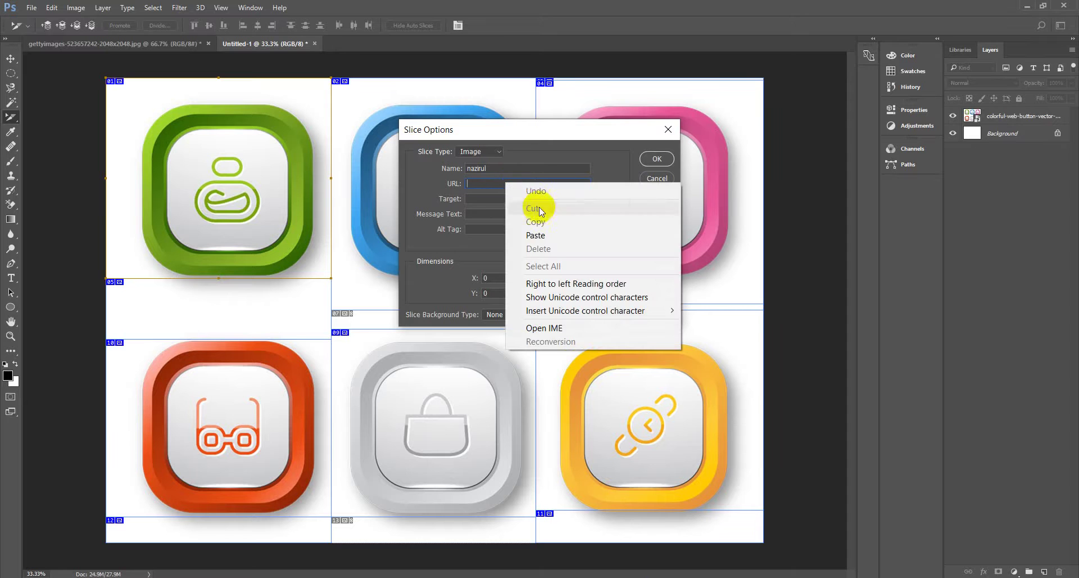
{"action": "left_click", "coordinate": [548, 234]}
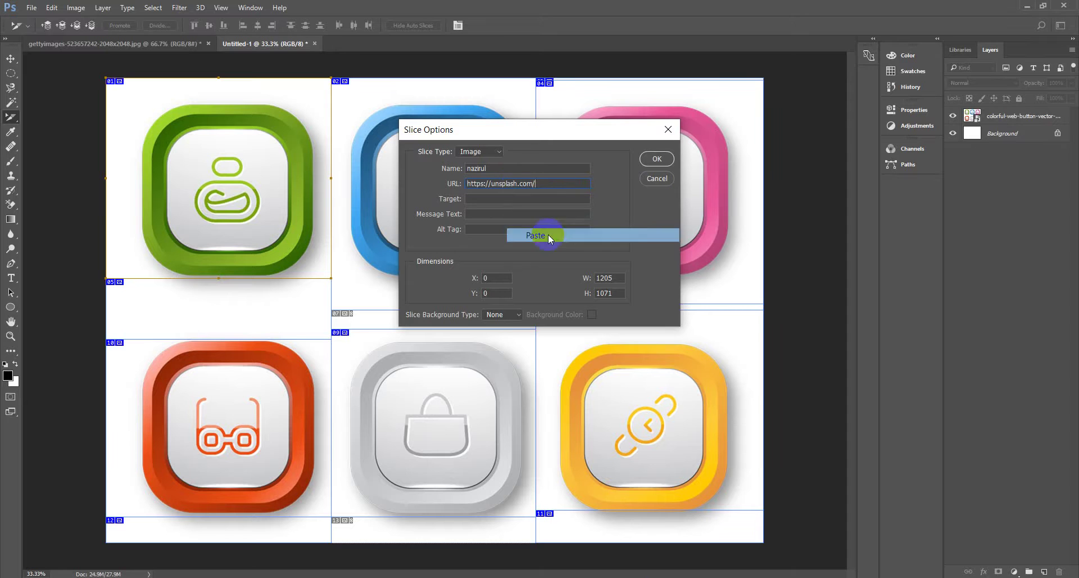
{"action": "left_click", "coordinate": [656, 160]}
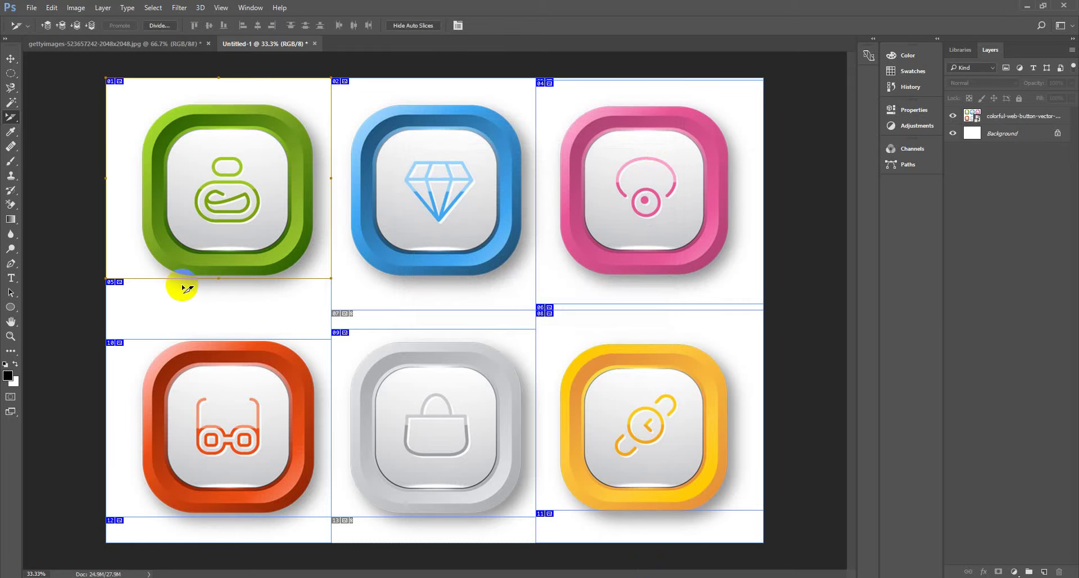
- Open the Save for Web (Legacy) export for the sliced button document with the green button's slice in the preview
{"action": "left_click", "coordinate": [32, 8]}
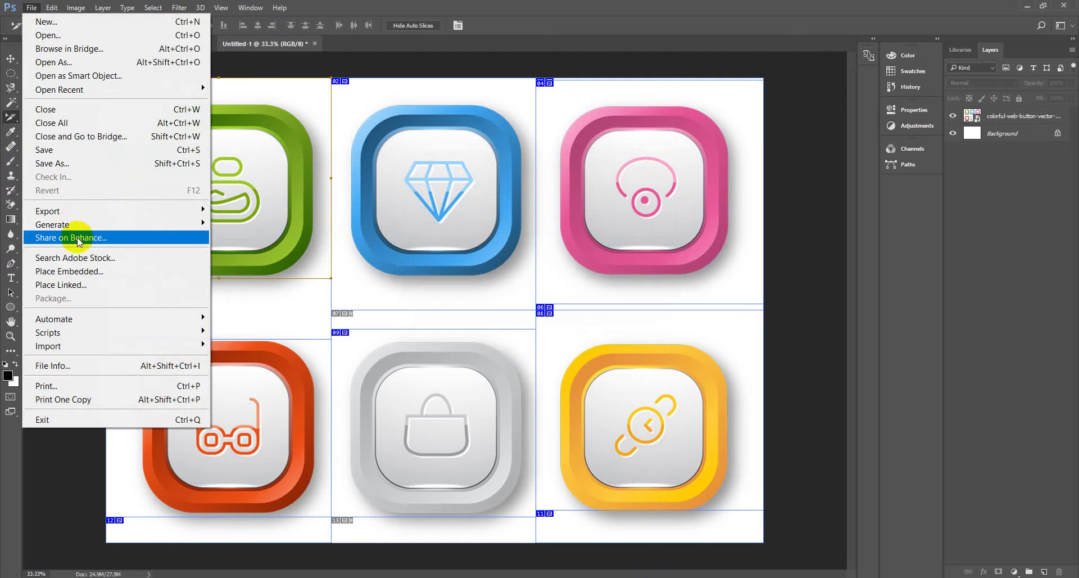
{"action": "mouse_move", "coordinate": [85, 224]}
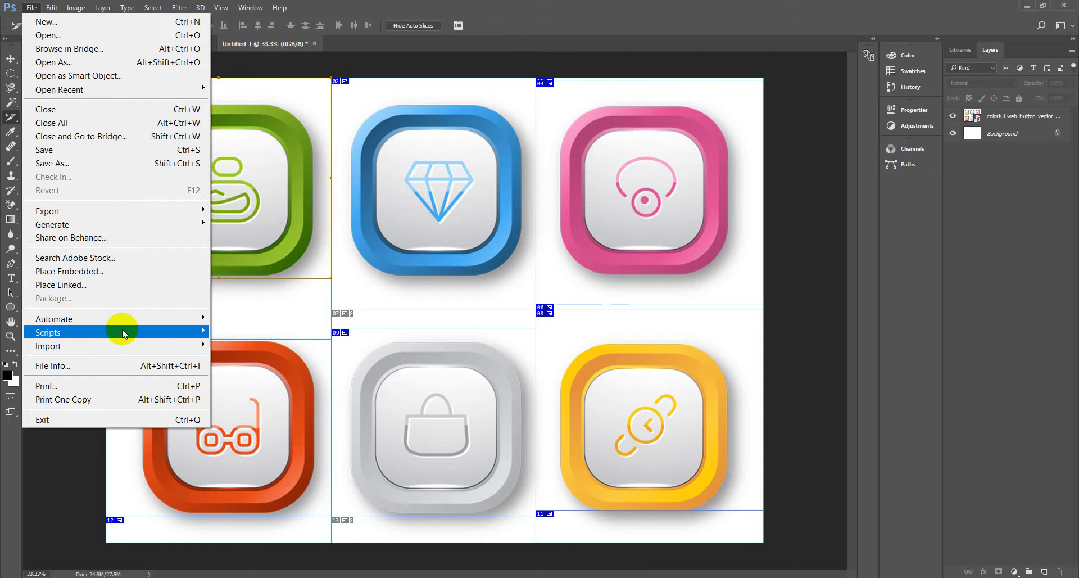
{"action": "mouse_move", "coordinate": [129, 350]}
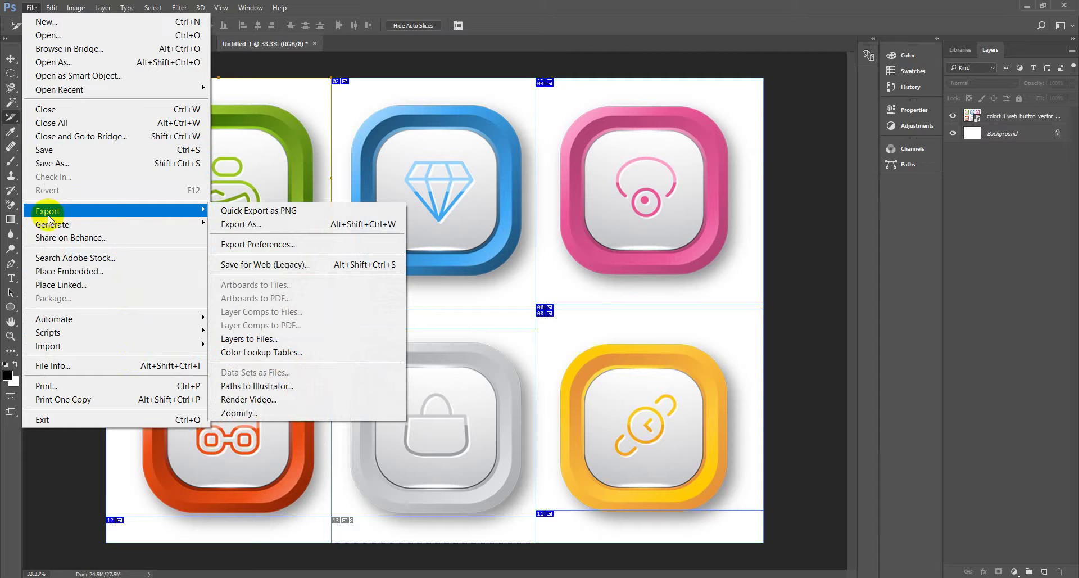
{"action": "left_click", "coordinate": [252, 266]}
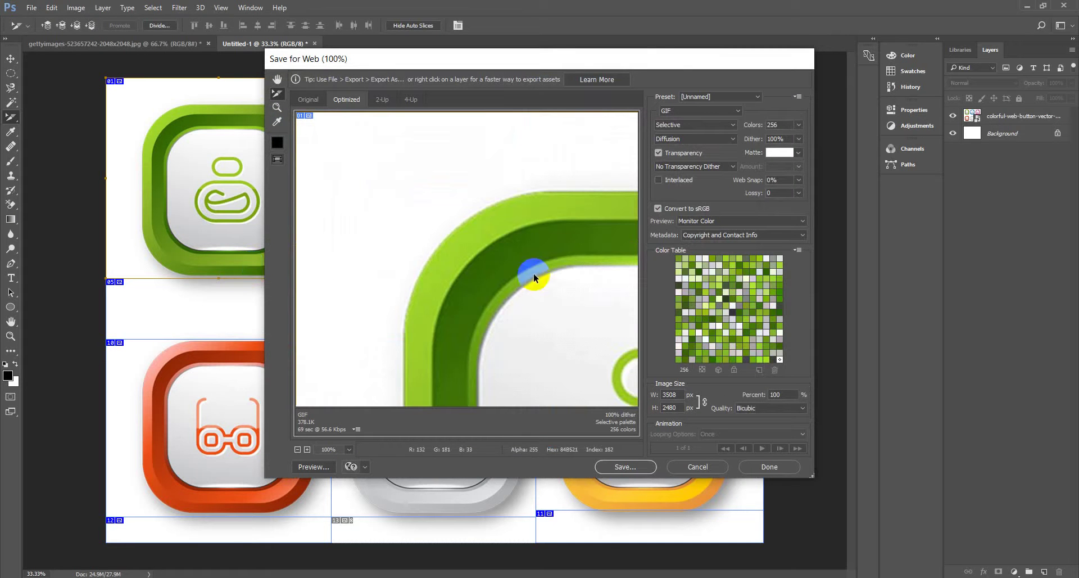
{"action": "left_click", "coordinate": [515, 308]}
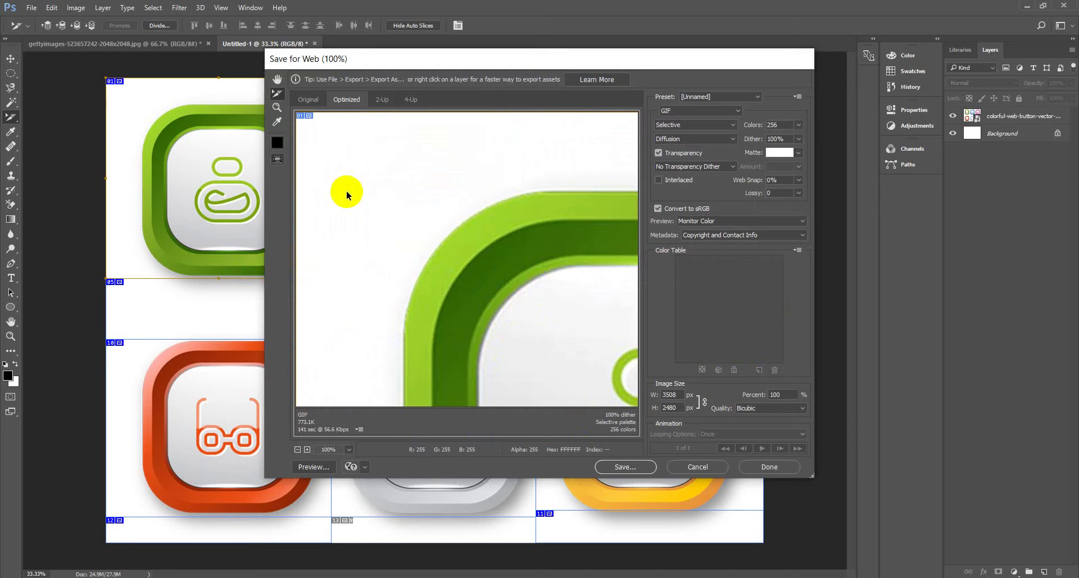
{"action": "left_click", "coordinate": [566, 419]}
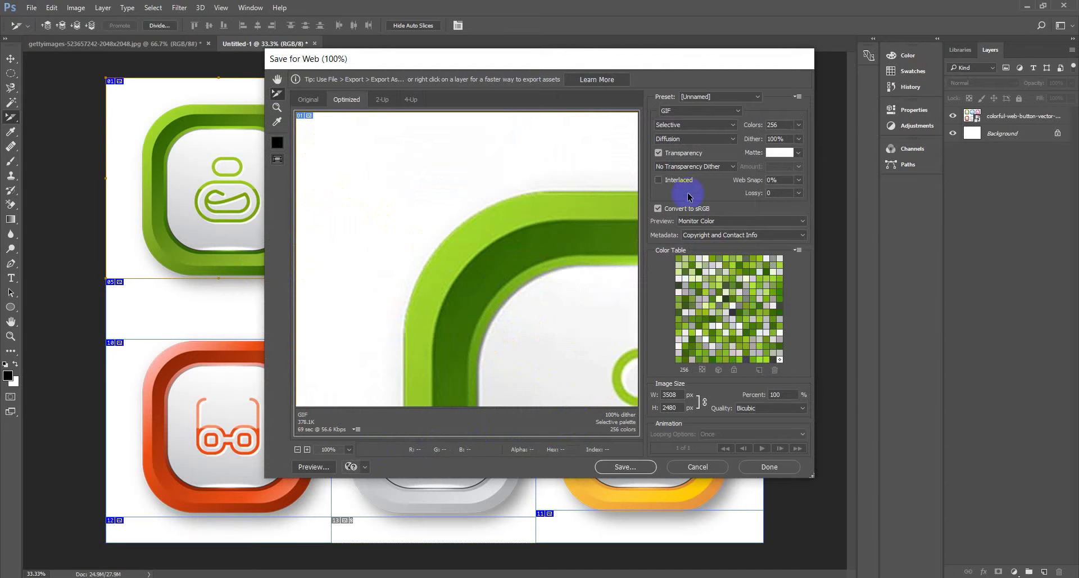
- Set the optimized file format of the web export to JPEG
{"action": "left_click", "coordinate": [714, 111]}
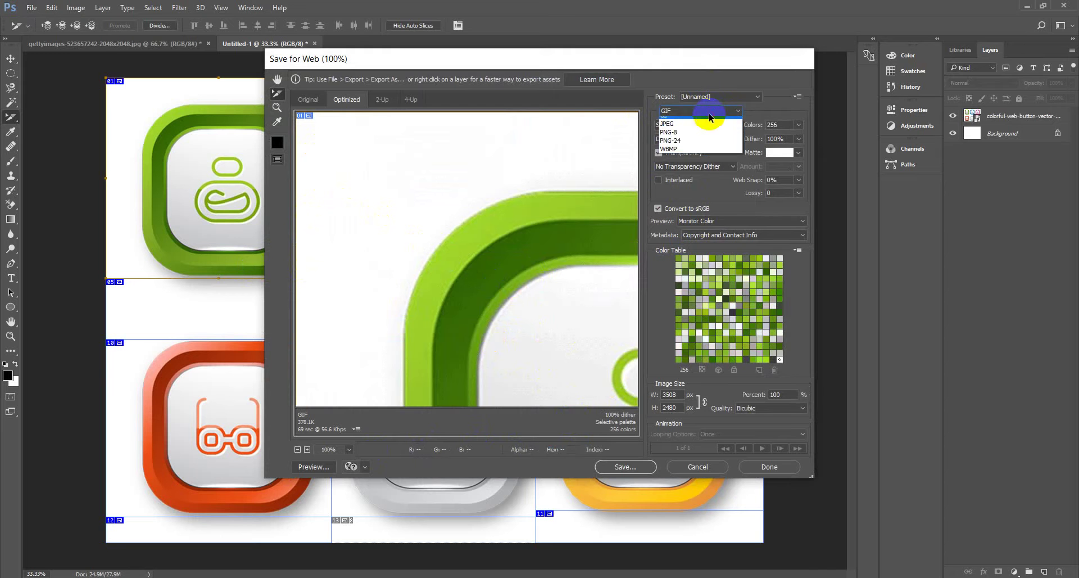
{"action": "left_click", "coordinate": [706, 113]}
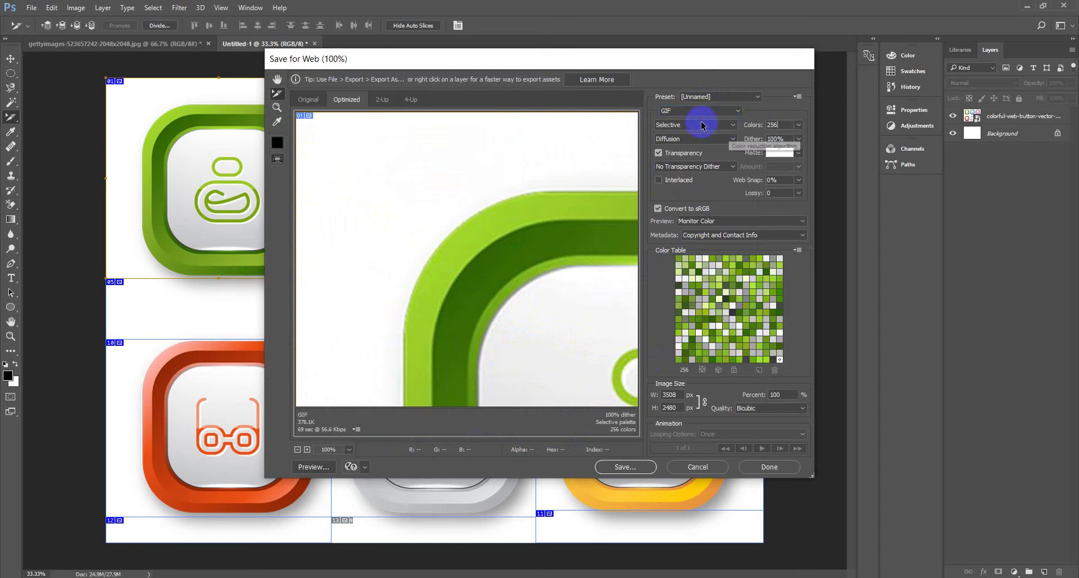
{"action": "left_click", "coordinate": [700, 113]}
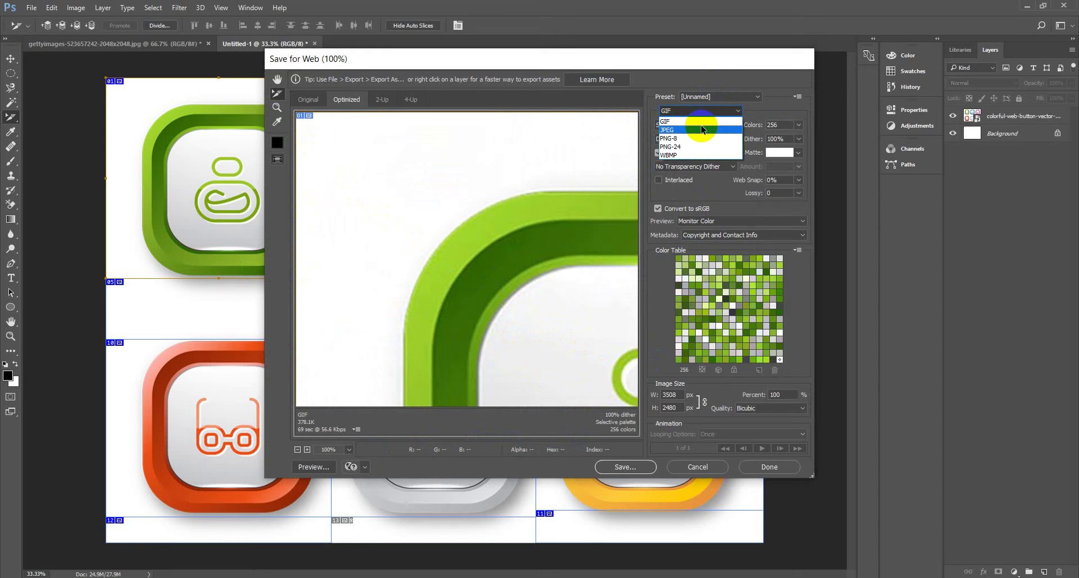
{"action": "left_click", "coordinate": [700, 130]}
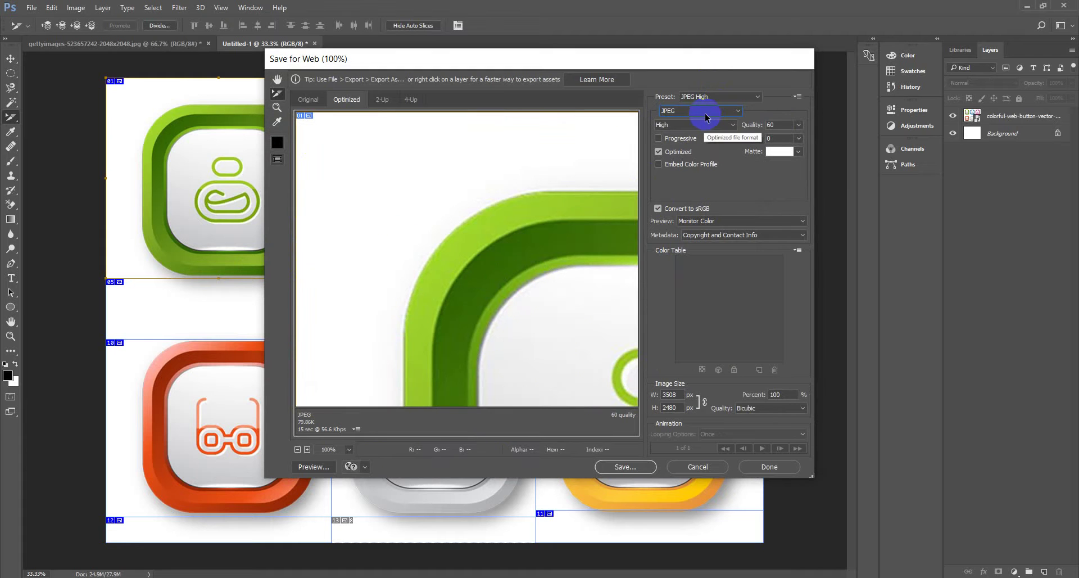
- Apply the GIF Restrictive preset to the web export
{"action": "left_click", "coordinate": [756, 125]}
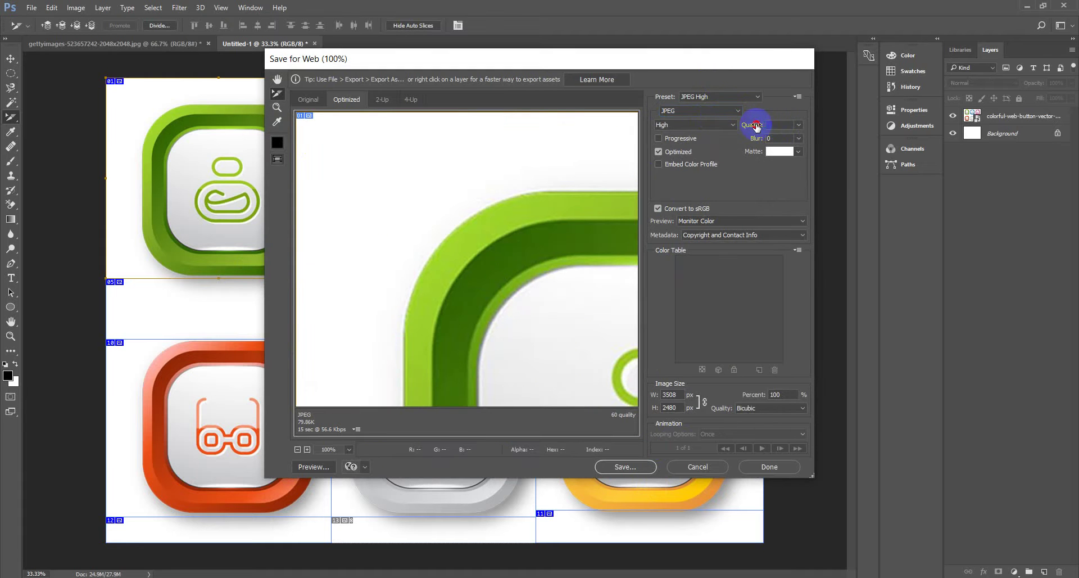
{"action": "left_click", "coordinate": [714, 98]}
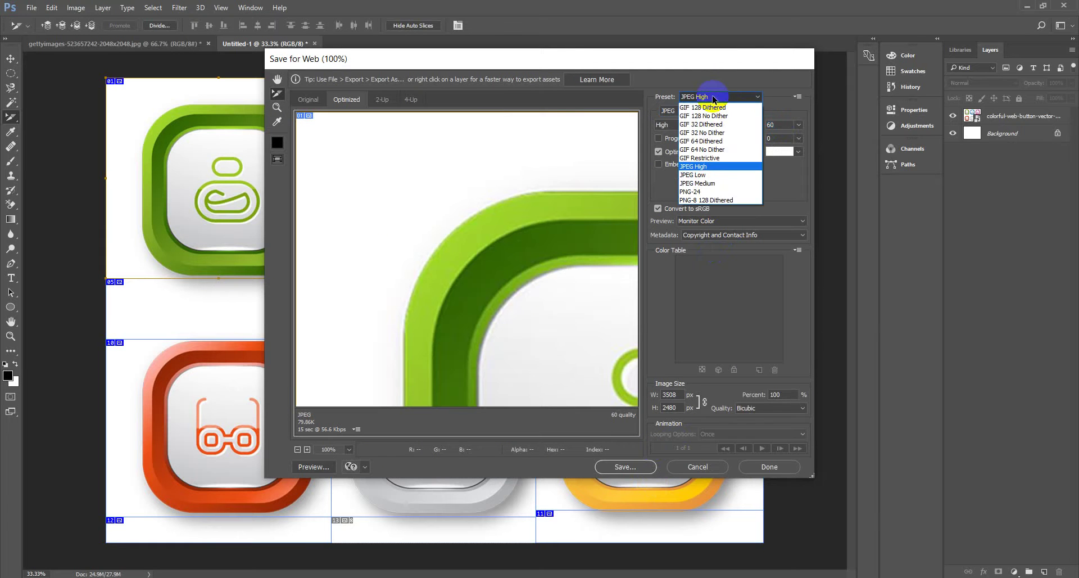
{"action": "left_click", "coordinate": [702, 158]}
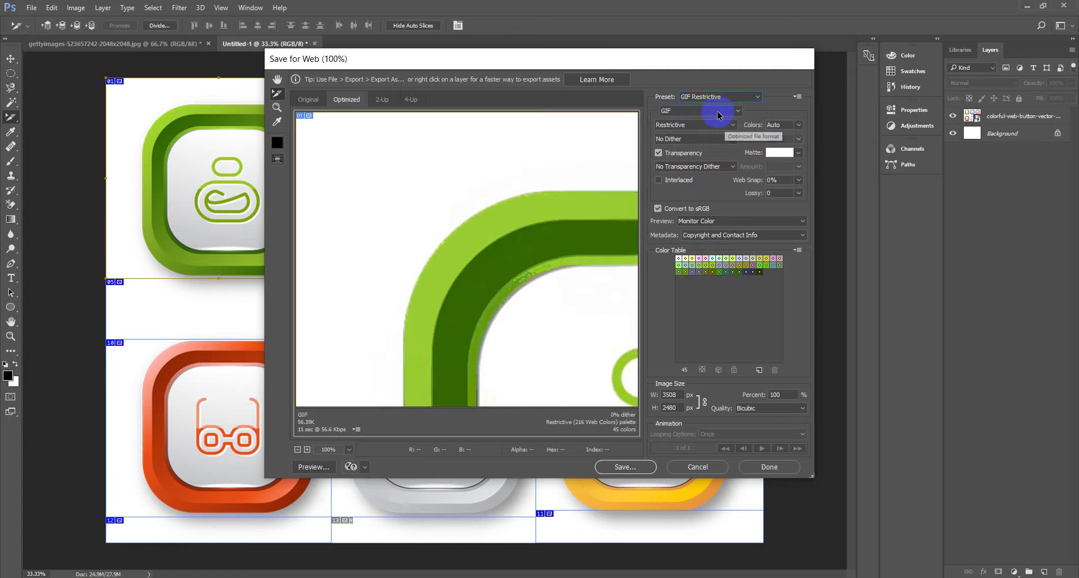
- Set the web export to JPEG with quality 100 and compare the original and optimized previews
{"action": "left_click", "coordinate": [718, 112]}
{"action": "left_click", "coordinate": [717, 128]}
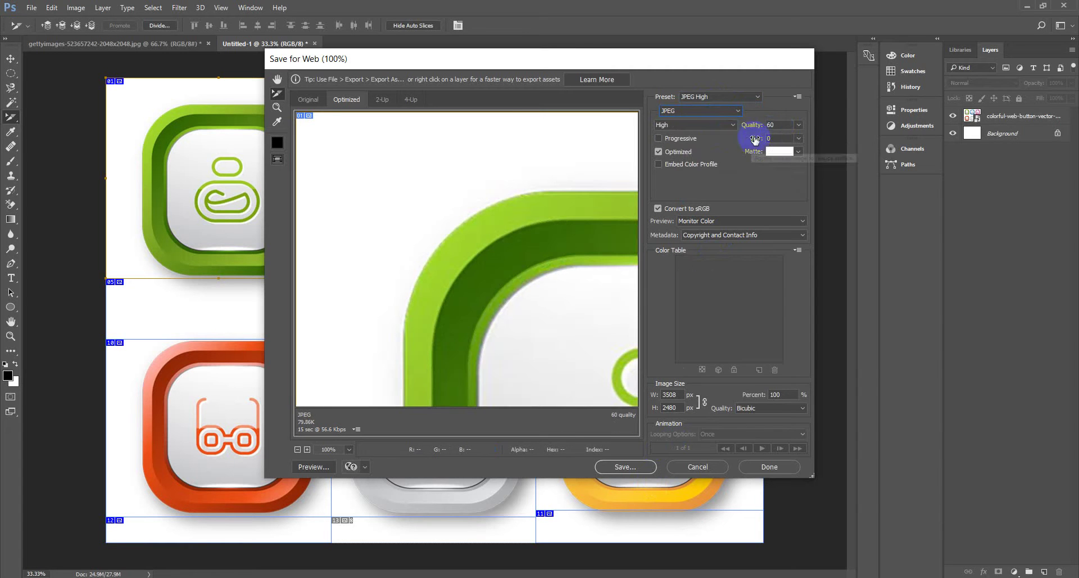
{"action": "left_click_drag", "start_coordinate": [758, 125], "coordinate": [752, 123]}
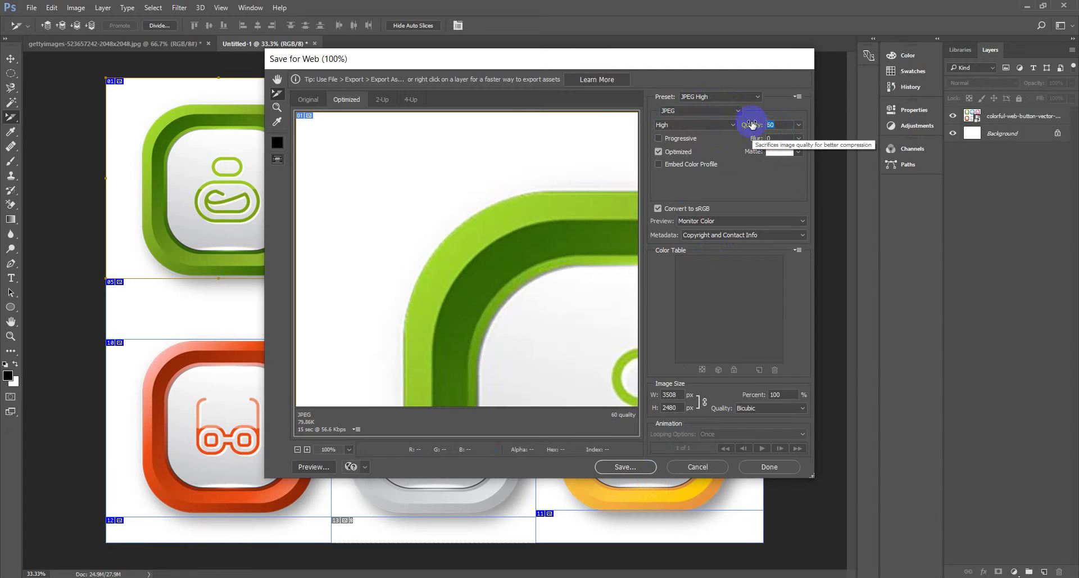
{"action": "type", "text": "100"}
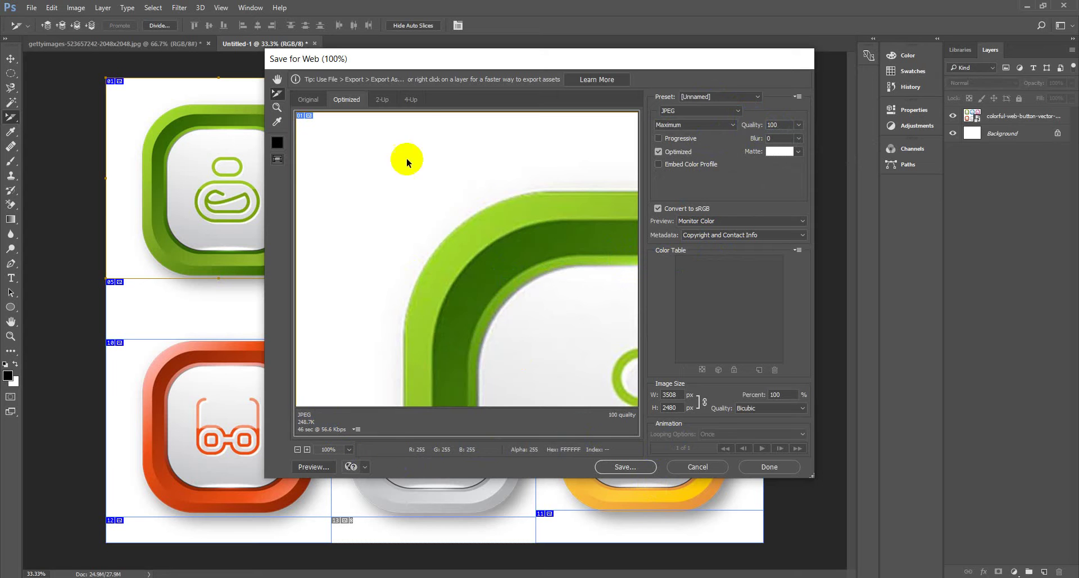
{"action": "left_click", "coordinate": [308, 99]}
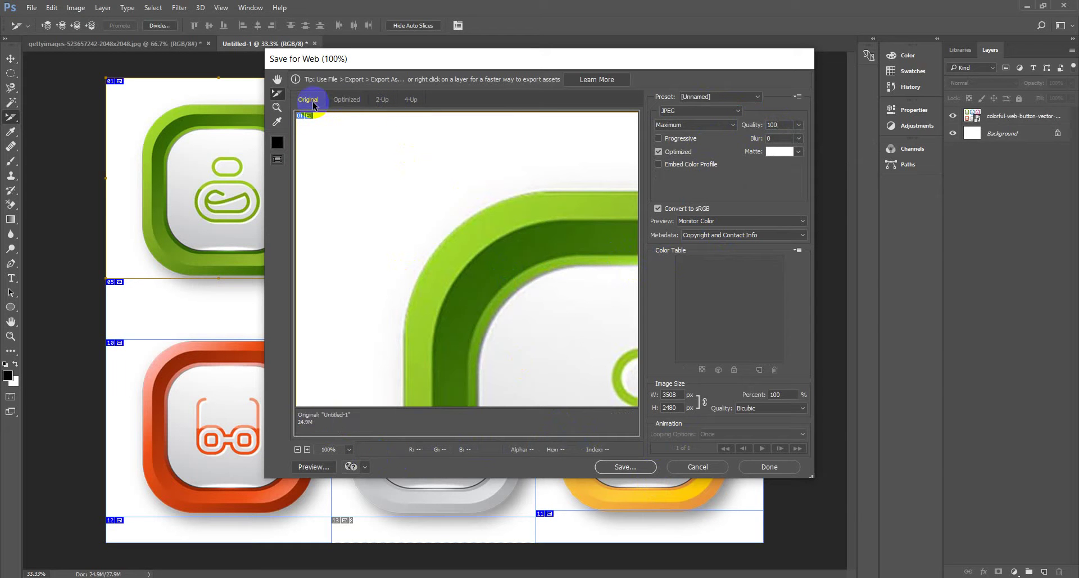
{"action": "left_click", "coordinate": [348, 101]}
- Proceed to saving the optimized slices and choose HTML and Images as the output format
{"action": "left_click", "coordinate": [643, 467]}
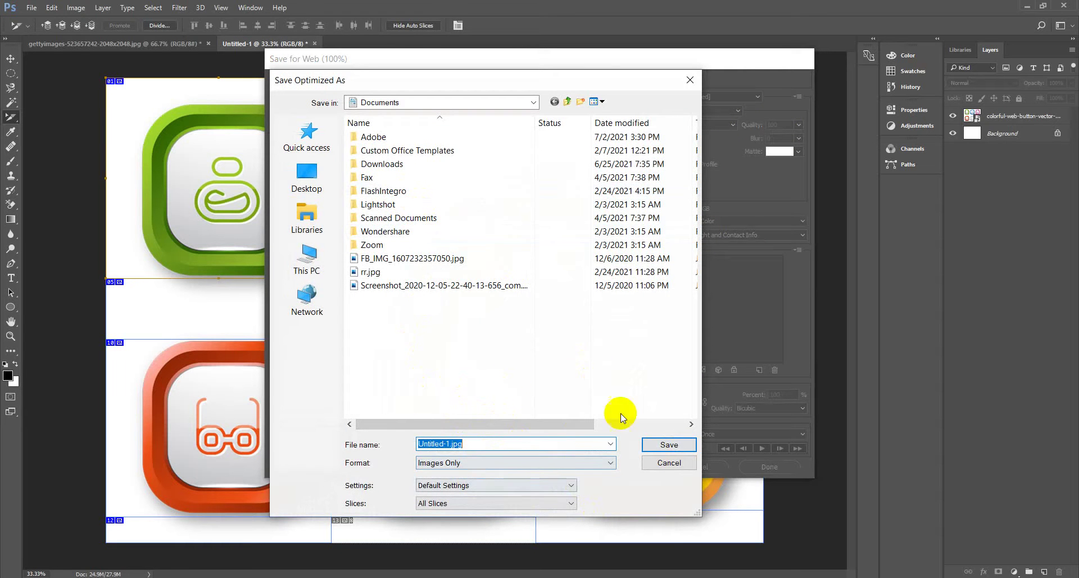
{"action": "left_click", "coordinate": [521, 463]}
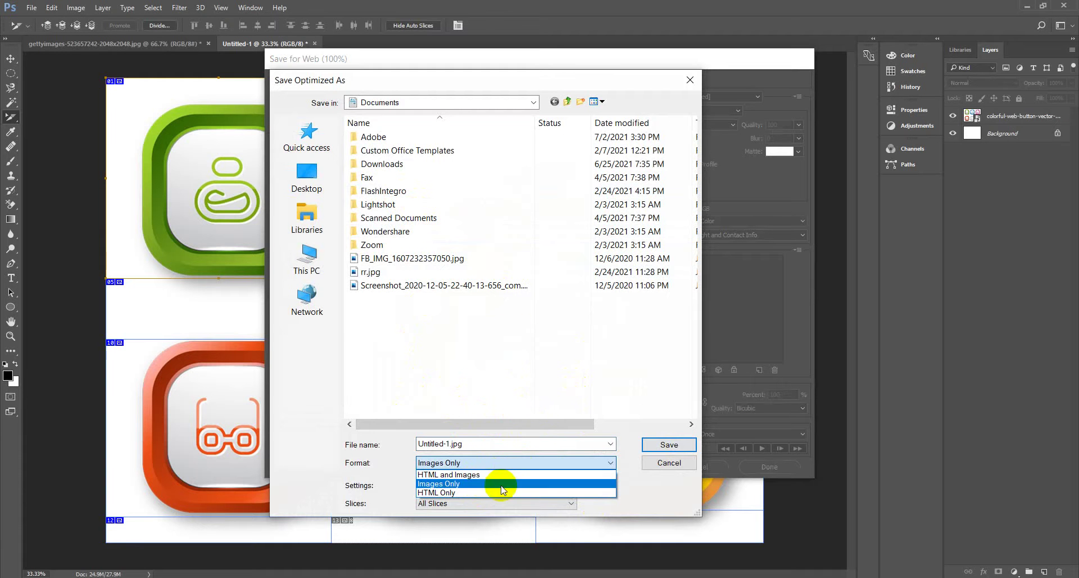
{"action": "left_click", "coordinate": [496, 476]}
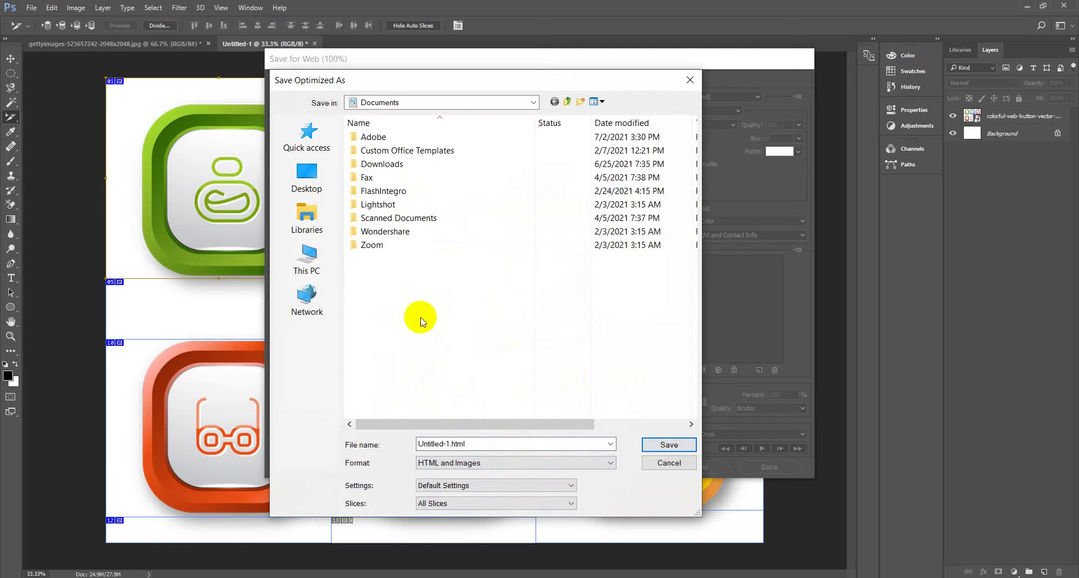
- Create a new folder in Documents and save the export of all slices there as Untitled-1.html
{"action": "right_click", "coordinate": [401, 281]}
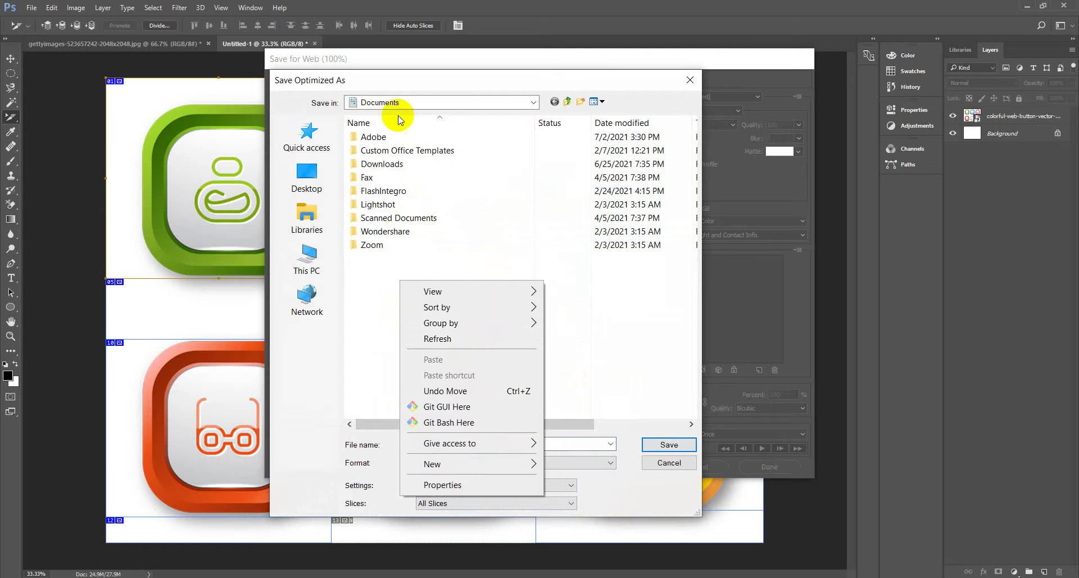
{"action": "mouse_move", "coordinate": [461, 463]}
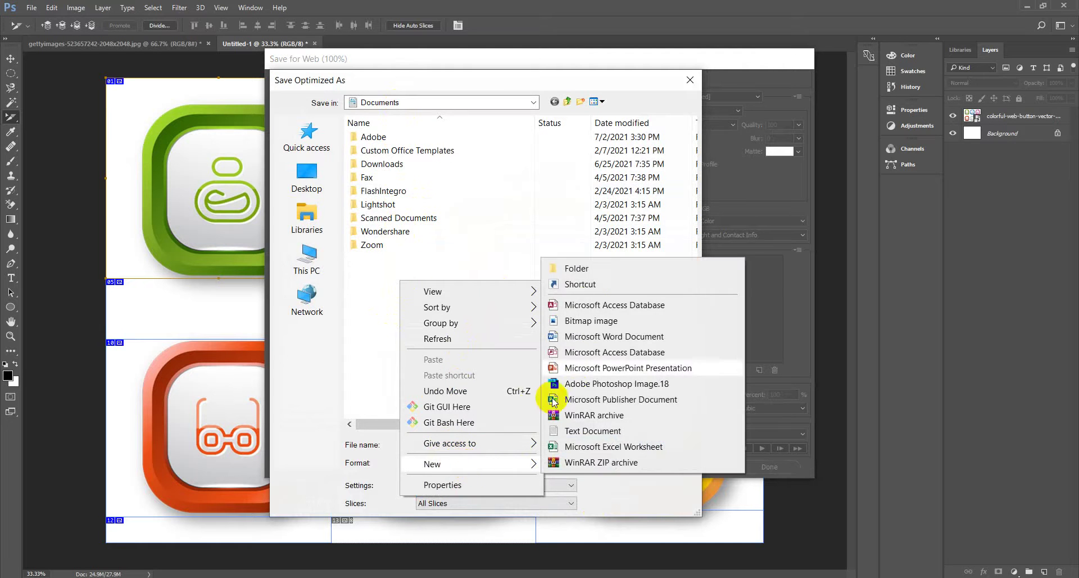
{"action": "left_click", "coordinate": [565, 265]}
{"action": "left_click", "coordinate": [416, 282]}
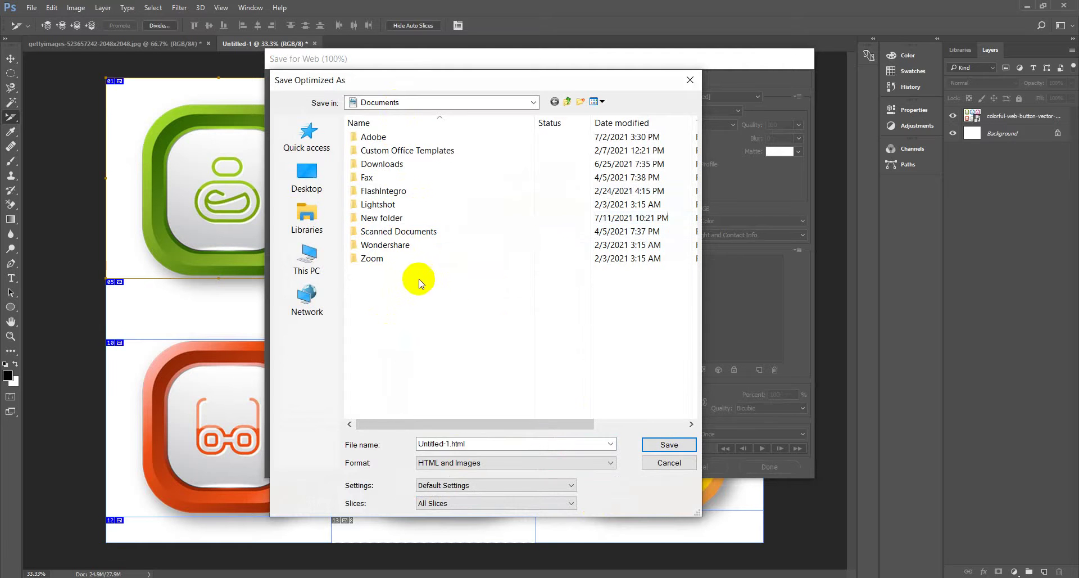
{"action": "double_click", "coordinate": [385, 220]}
{"action": "left_click", "coordinate": [653, 448]}
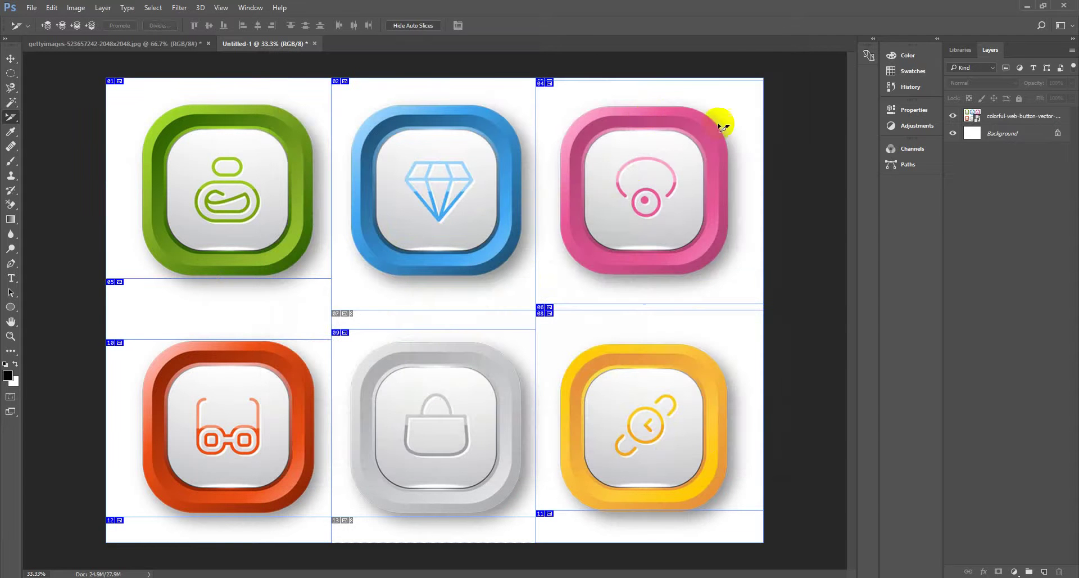
- Minimize Photoshop, the browser and the file window, and close the Getty Images pop-up to reach the desktop
{"action": "left_click", "coordinate": [1025, 6]}
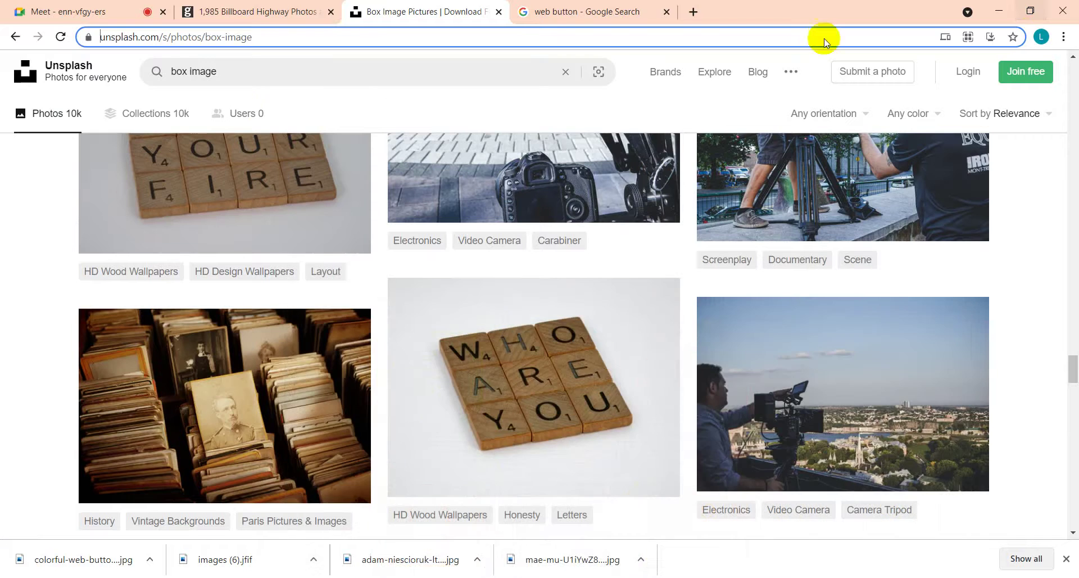
{"action": "left_click", "coordinate": [995, 7]}
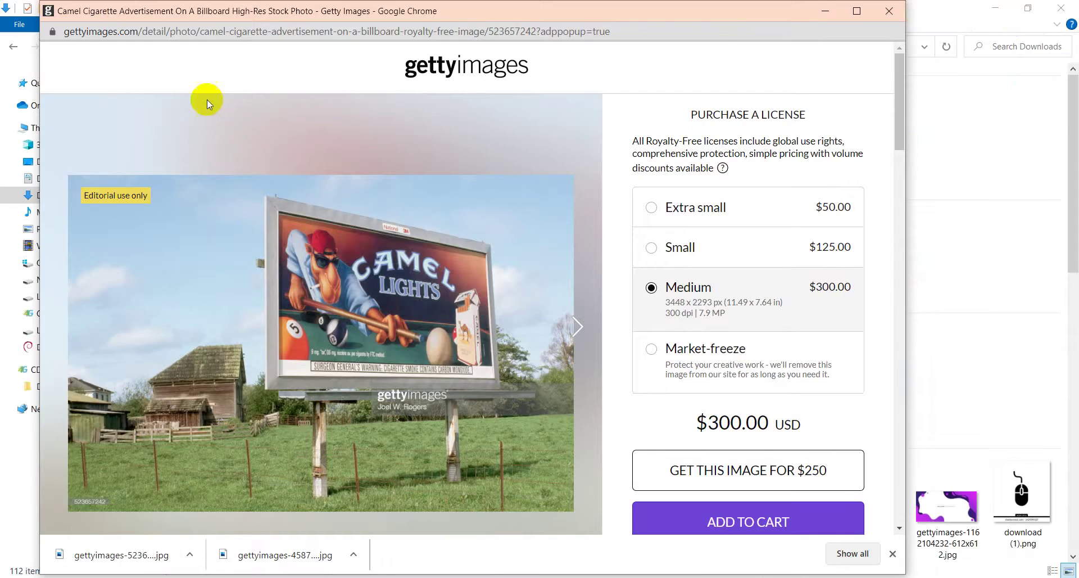
{"action": "left_click", "coordinate": [886, 12]}
{"action": "left_click", "coordinate": [993, 10]}
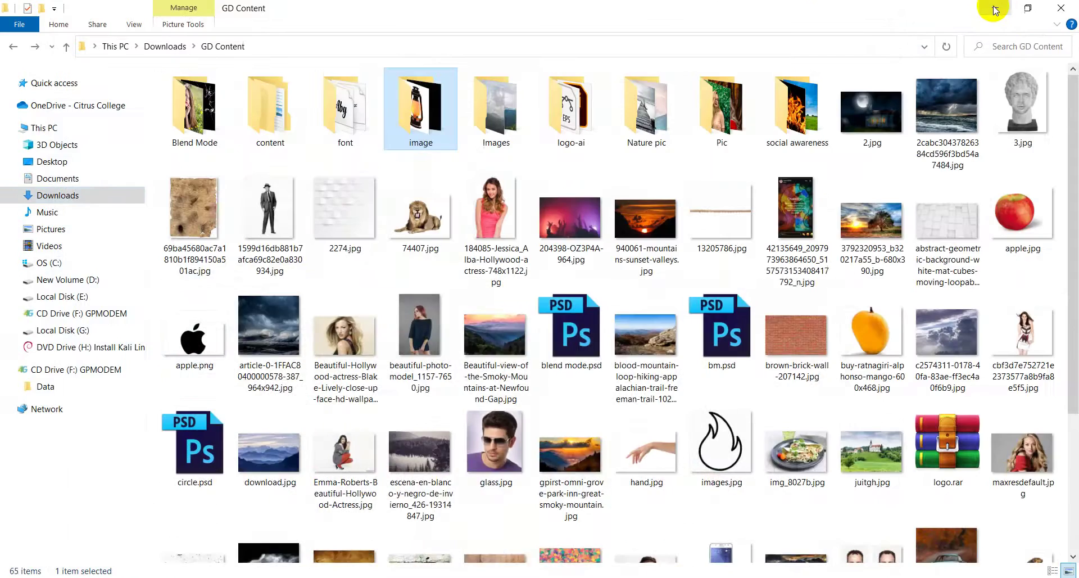
{"action": "left_click", "coordinate": [994, 9]}
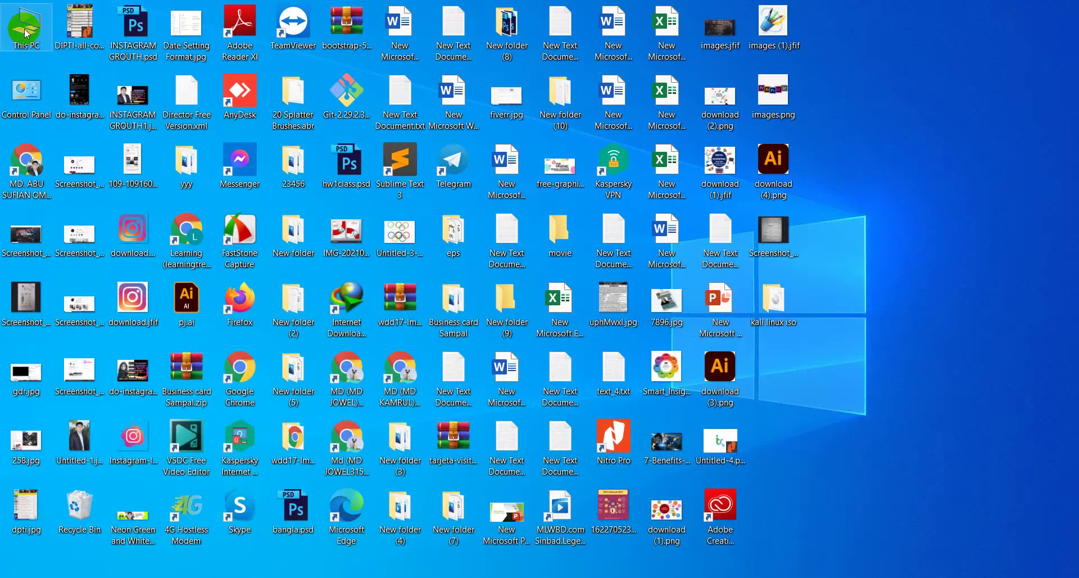
- Browse in File Explorer to New folder in Documents and view the exported slices in its images folder
{"action": "double_click", "coordinate": [25, 33]}
{"action": "double_click", "coordinate": [573, 106]}
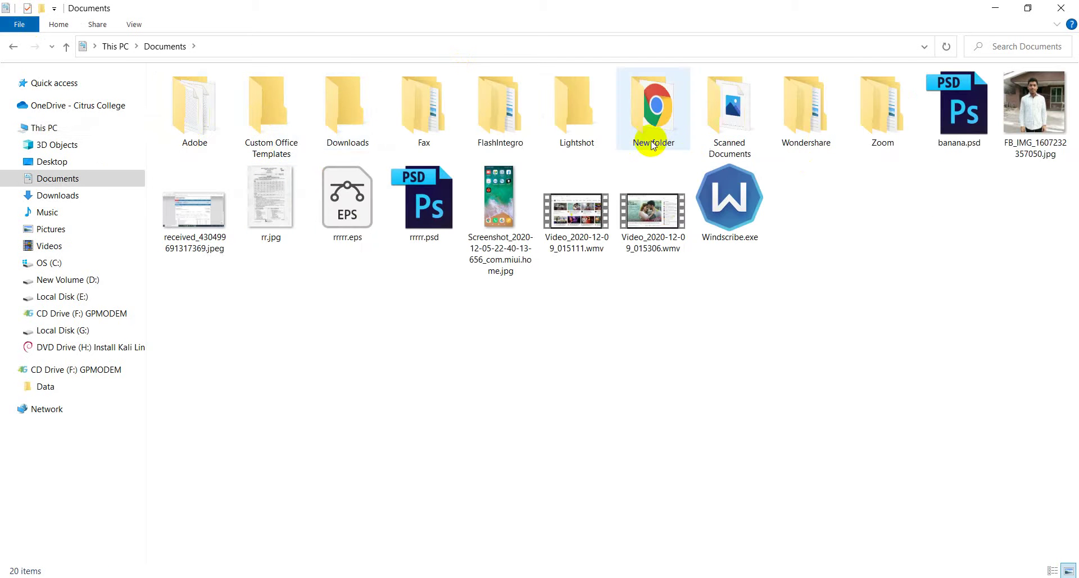
{"action": "double_click", "coordinate": [652, 145]}
{"action": "left_click", "coordinate": [194, 95]}
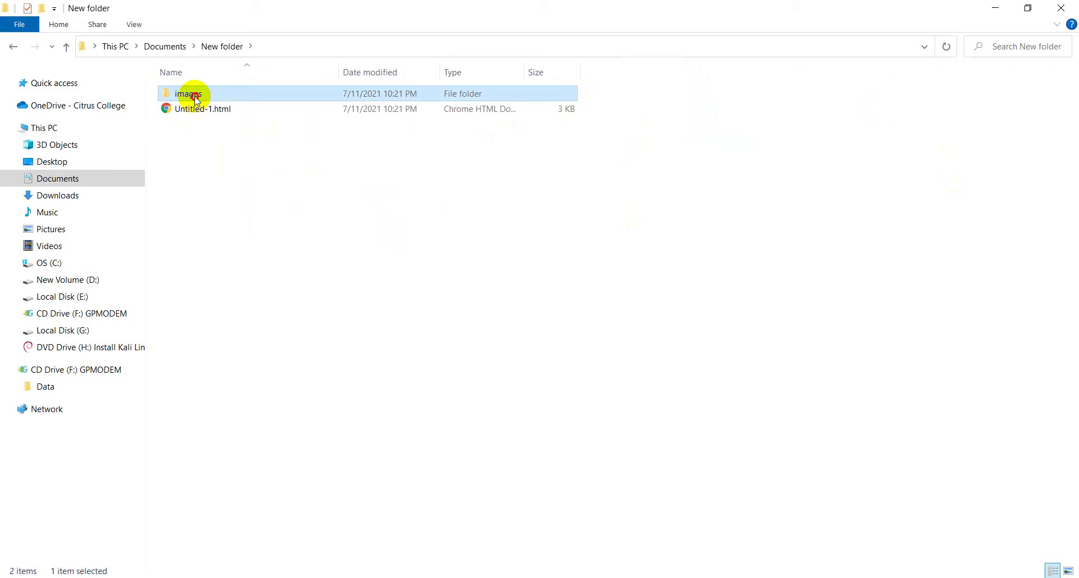
{"action": "double_click", "coordinate": [195, 96]}
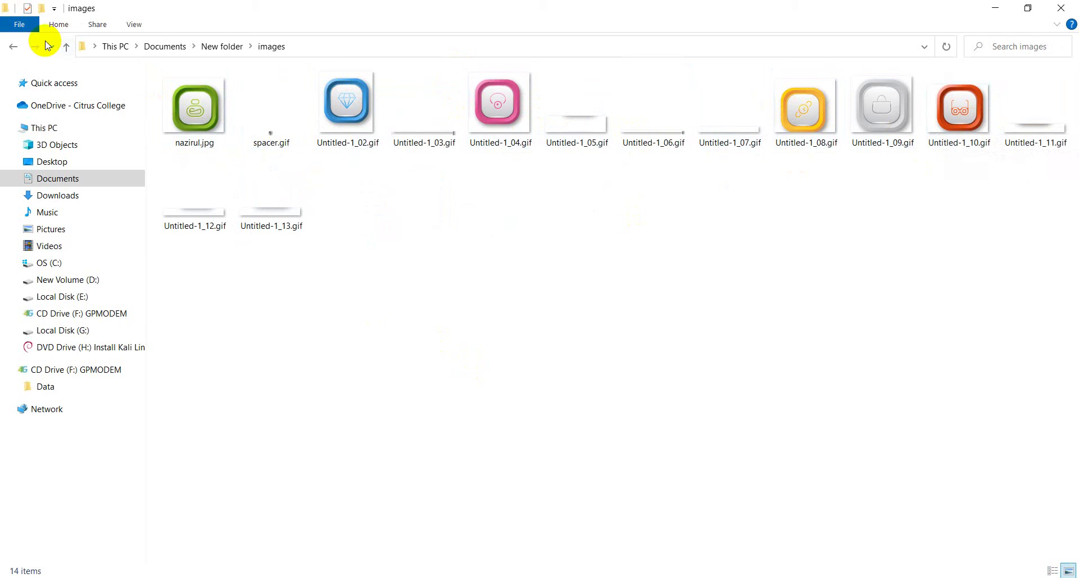
- Open the exported Untitled-1.html in the browser and view the page zoomed out with all six buttons
{"action": "left_click", "coordinate": [13, 47]}
{"action": "left_click", "coordinate": [217, 112]}
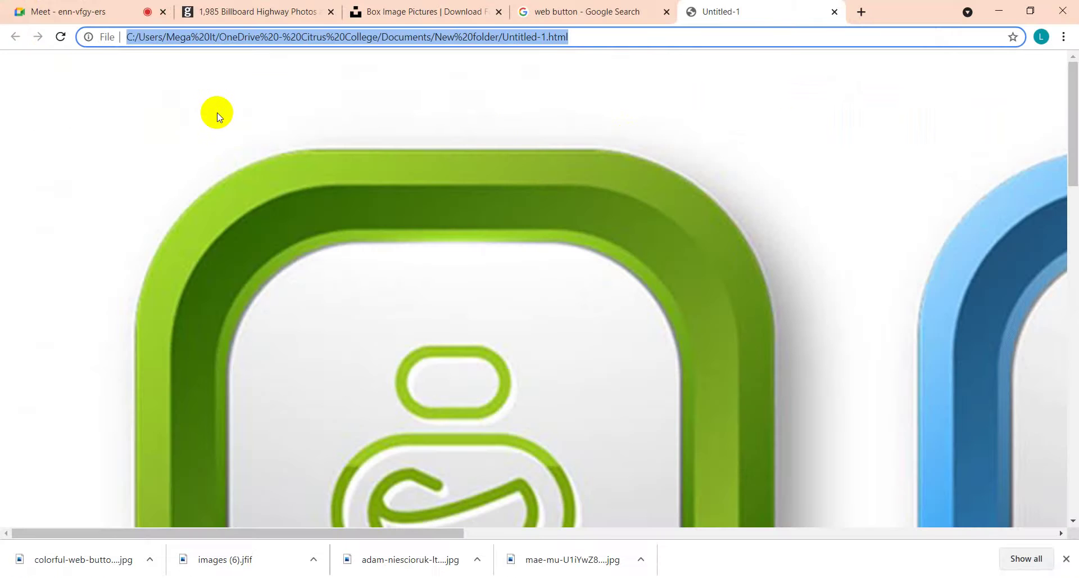
{"action": "scroll", "coordinate": [414, 192], "scroll_direction": "down", "scroll_amount": 10}
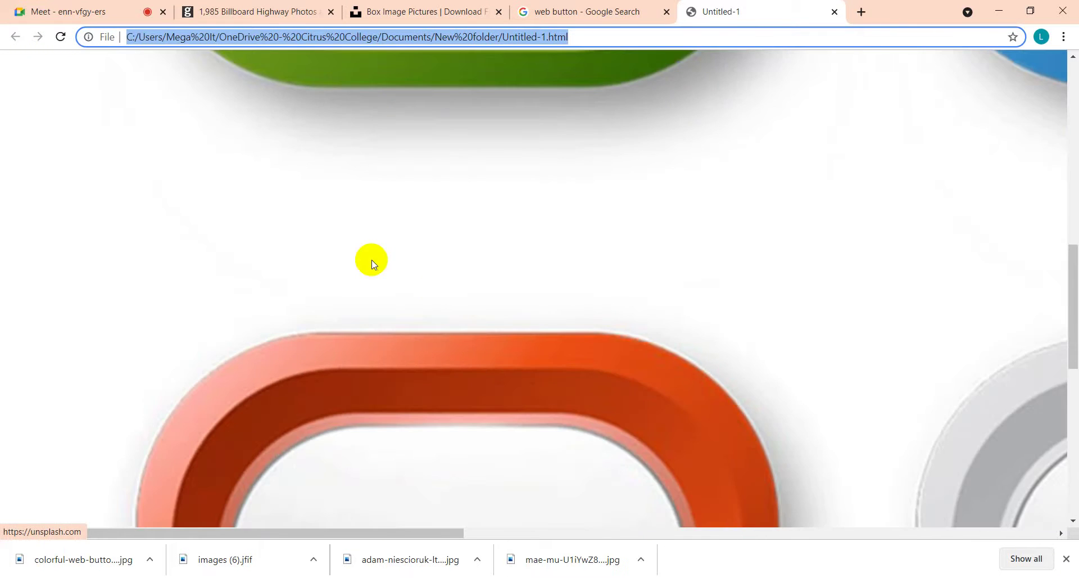
{"action": "scroll", "coordinate": [438, 288], "scroll_direction": "down", "scroll_amount": 10}
{"action": "scroll", "coordinate": [437, 288], "scroll_direction": "up", "scroll_amount": 15}
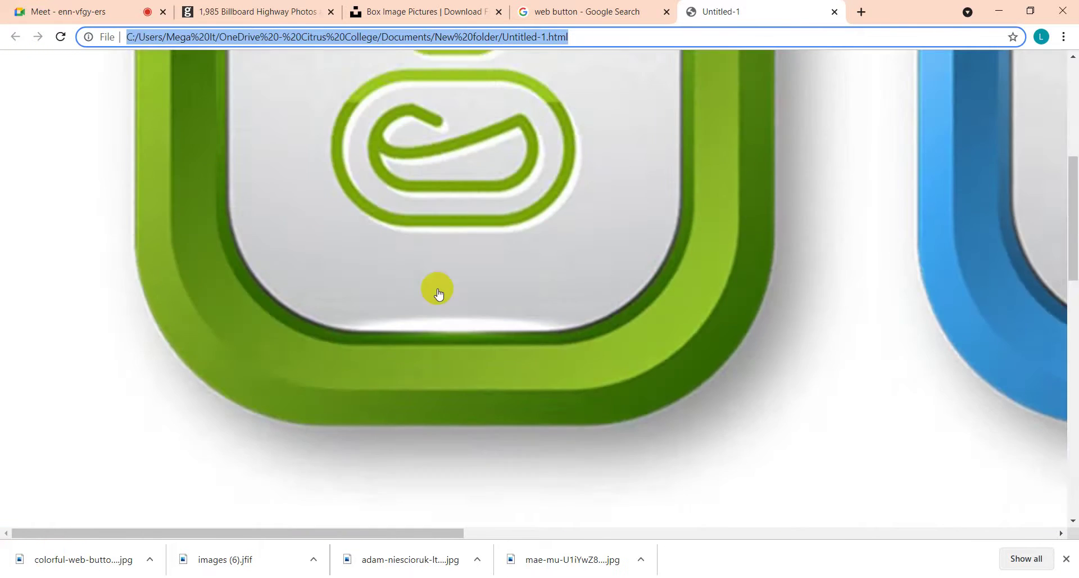
{"action": "scroll", "coordinate": [438, 293], "scroll_direction": "down", "scroll_amount": 5}
{"action": "scroll", "coordinate": [440, 293], "scroll_direction": "down", "scroll_amount": 2, "text": "ctrl"}
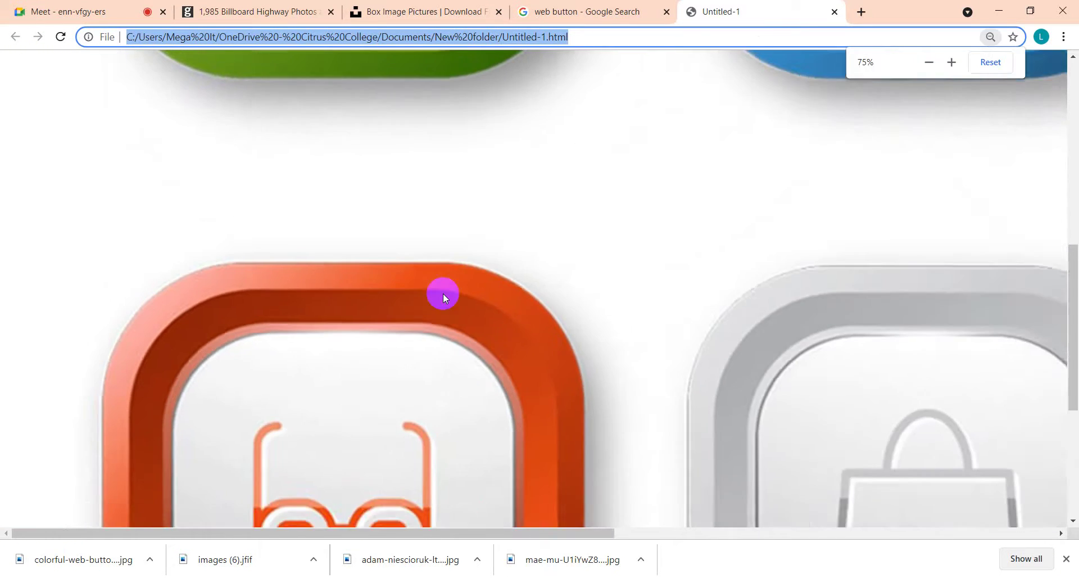
{"action": "scroll", "coordinate": [443, 293], "scroll_direction": "down", "scroll_amount": 4, "text": "ctrl"}
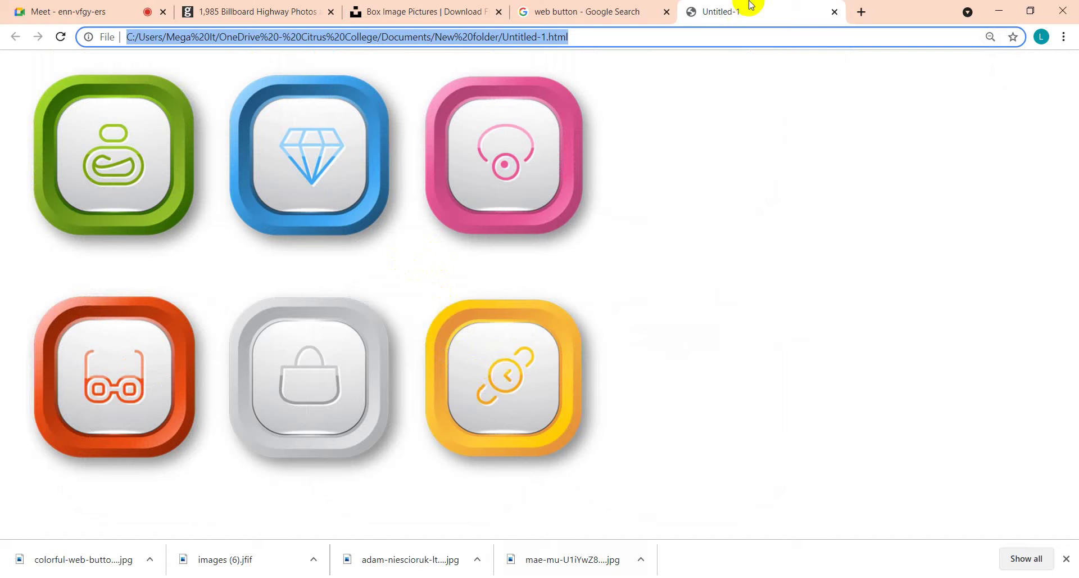
- Inspect the exported button page's HTML code in the browser's developer tools
{"action": "right_click", "coordinate": [629, 130]}
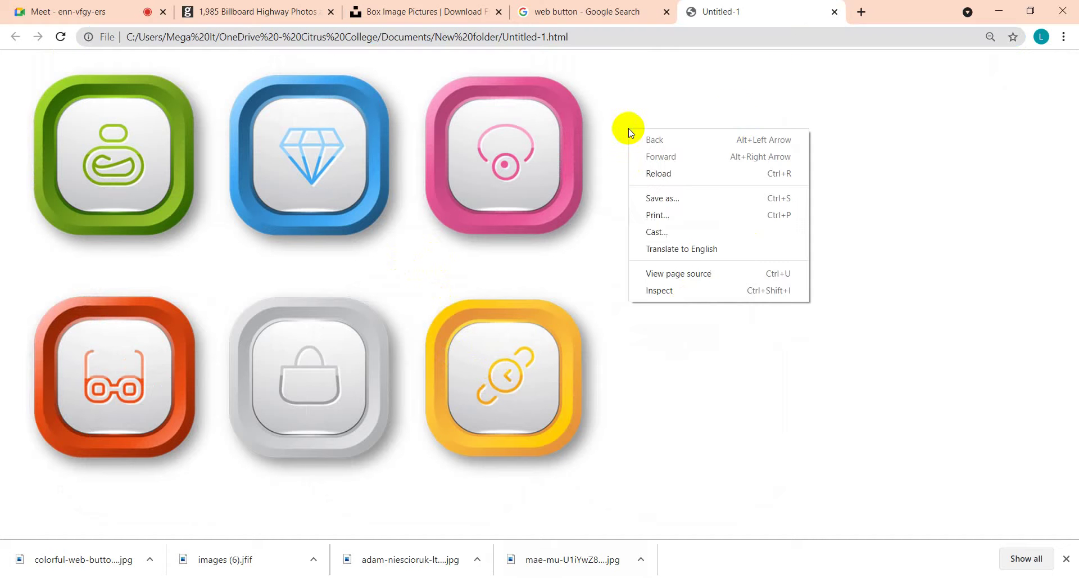
{"action": "left_click", "coordinate": [691, 291]}
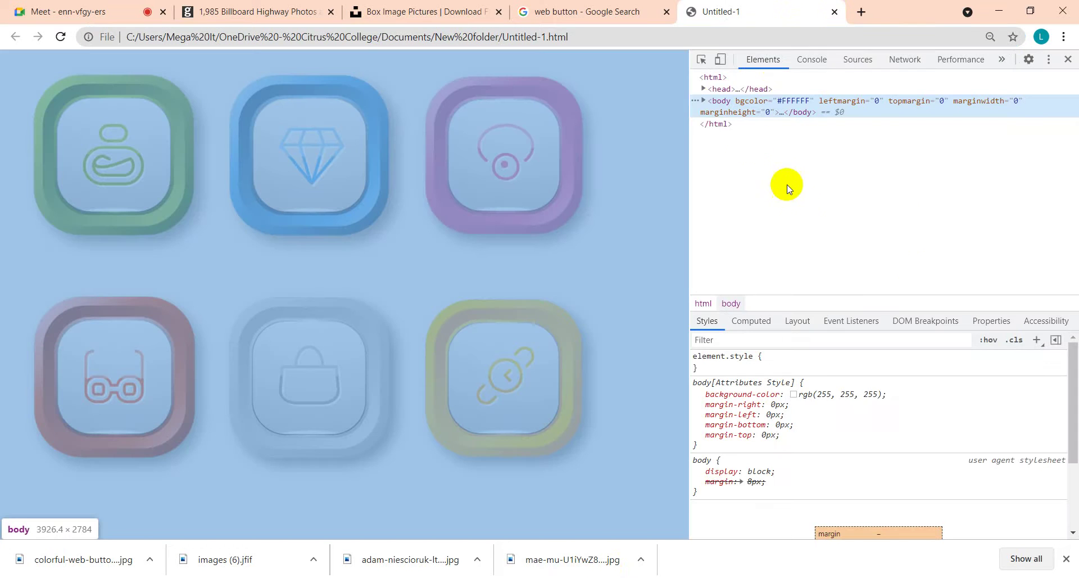
- Expand the page's head element in the developer tools to examine its code, and close the developer tools
{"action": "right_click", "coordinate": [701, 101]}
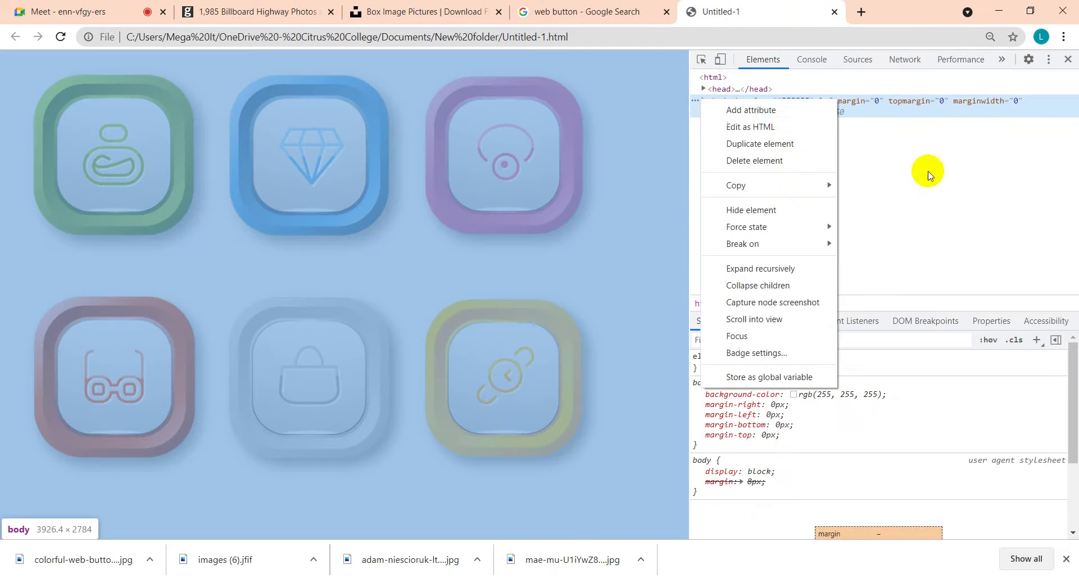
{"action": "left_click", "coordinate": [927, 173]}
{"action": "left_click", "coordinate": [702, 90]}
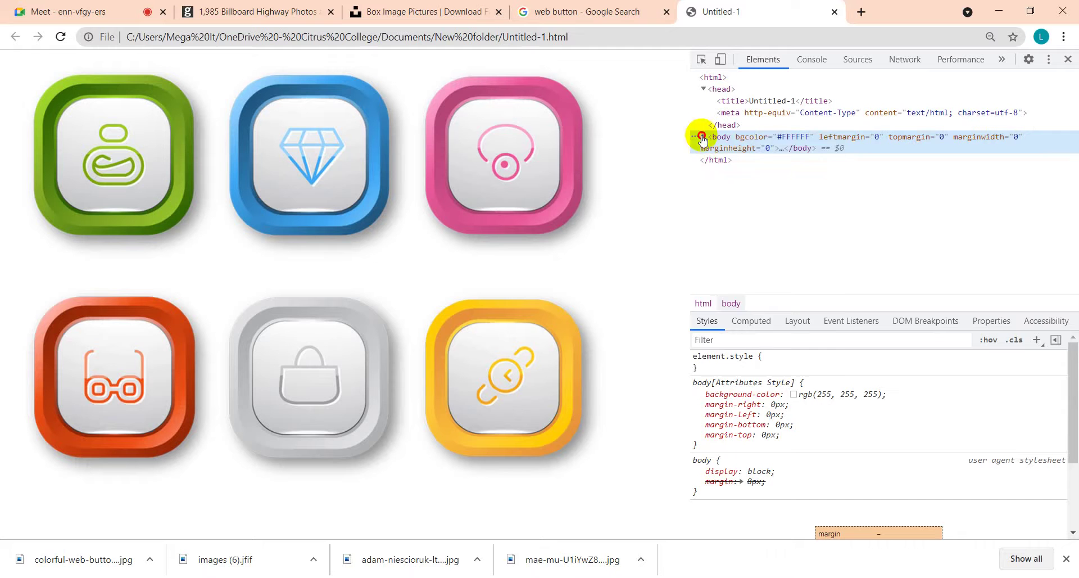
{"action": "right_click", "coordinate": [701, 136]}
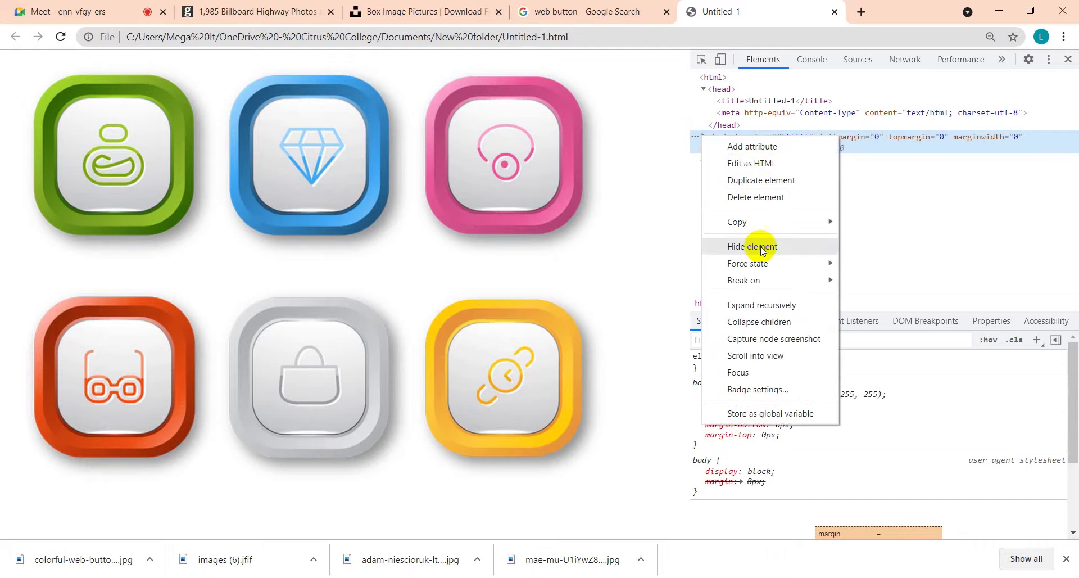
{"action": "left_click", "coordinate": [952, 236]}
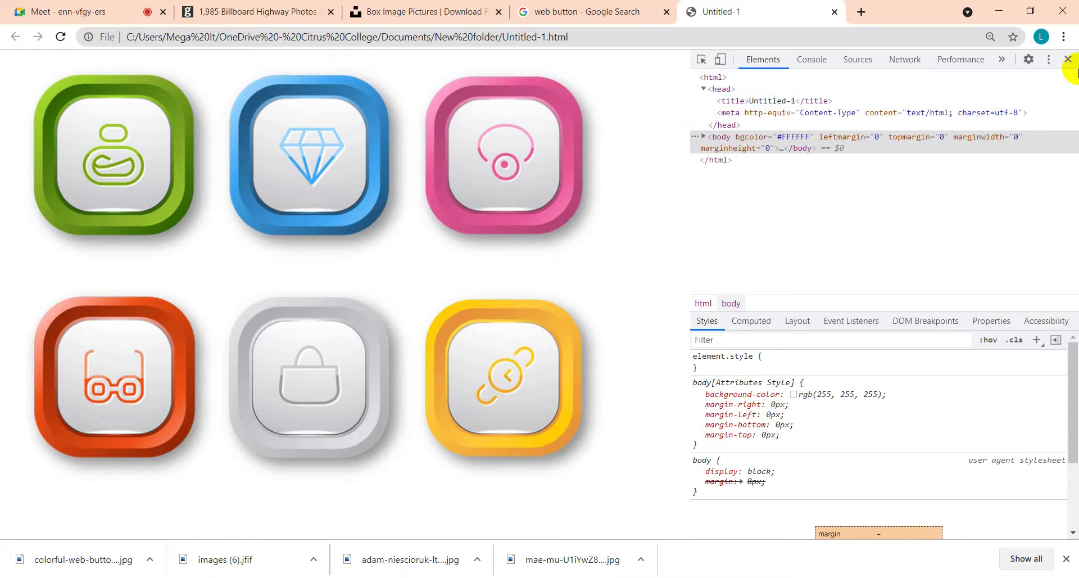
{"action": "left_click", "coordinate": [1067, 61]}
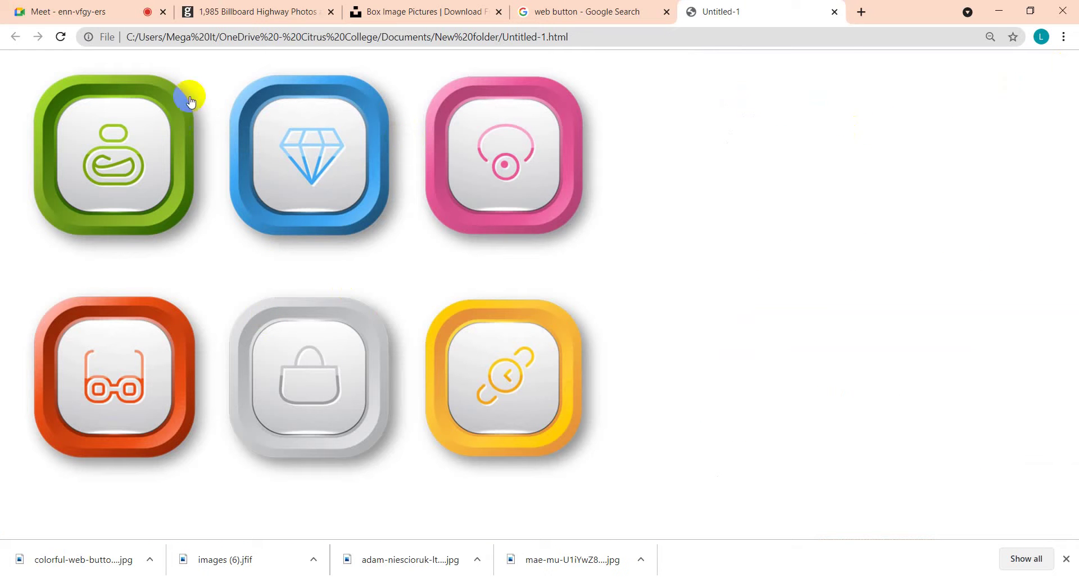
- Close the Untitled-1 page, reopen Untitled-1.html from New folder to view it, and close it again
{"action": "left_click", "coordinate": [833, 9]}
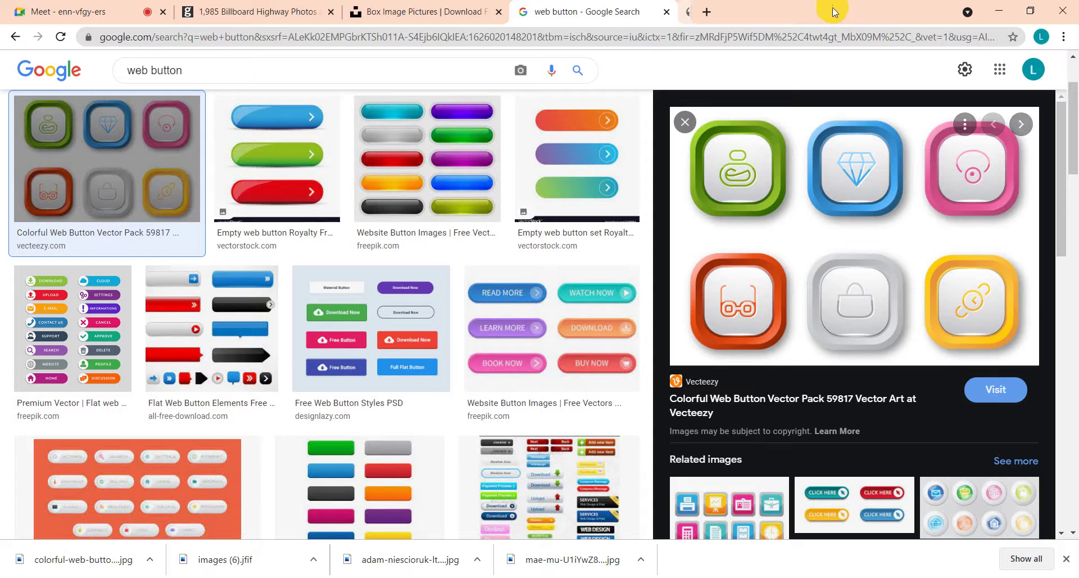
{"action": "left_click", "coordinate": [994, 14]}
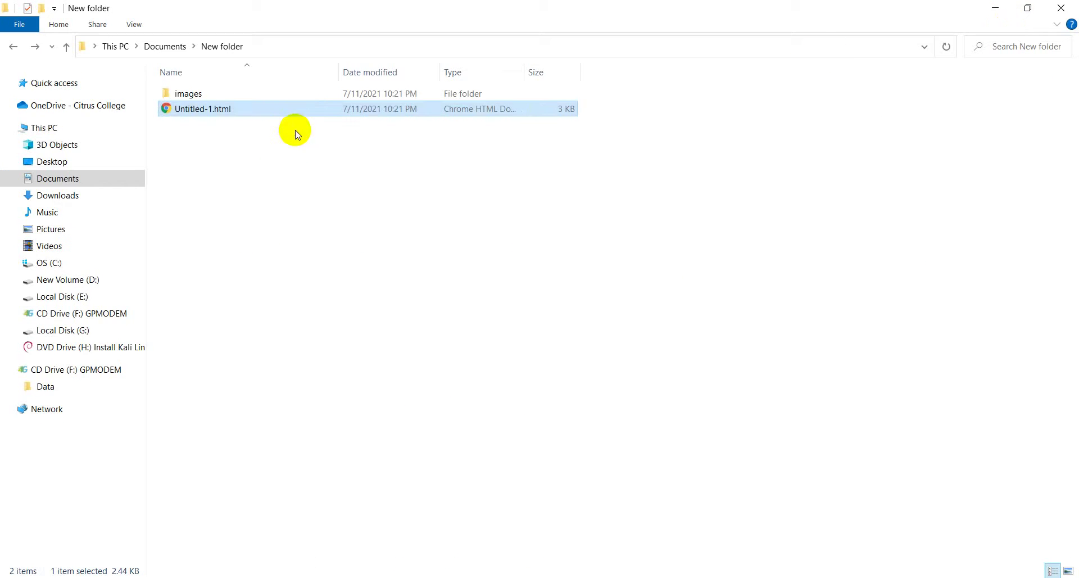
{"action": "double_click", "coordinate": [296, 115]}
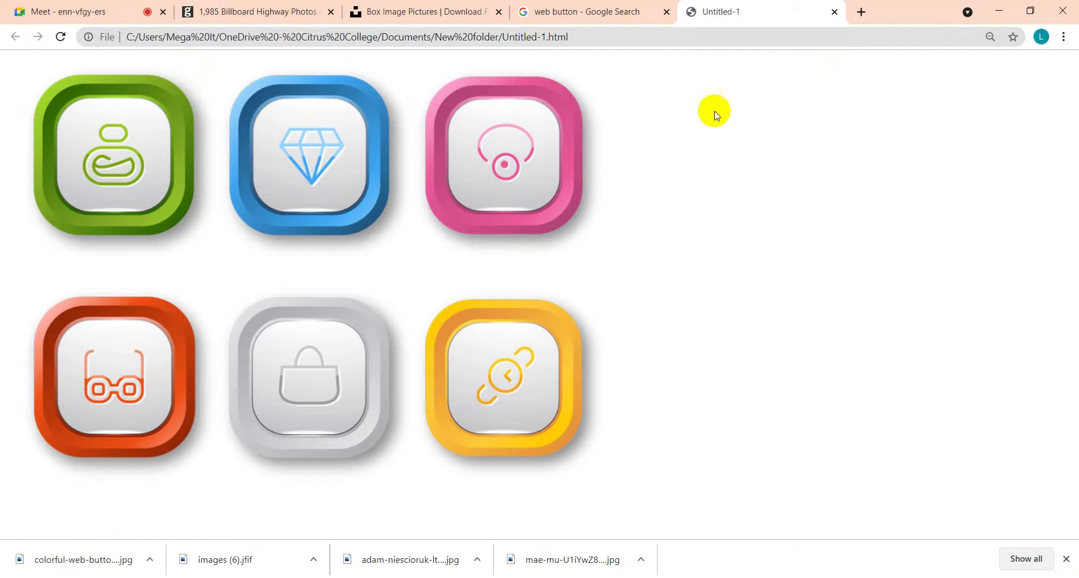
{"action": "left_click", "coordinate": [834, 12]}
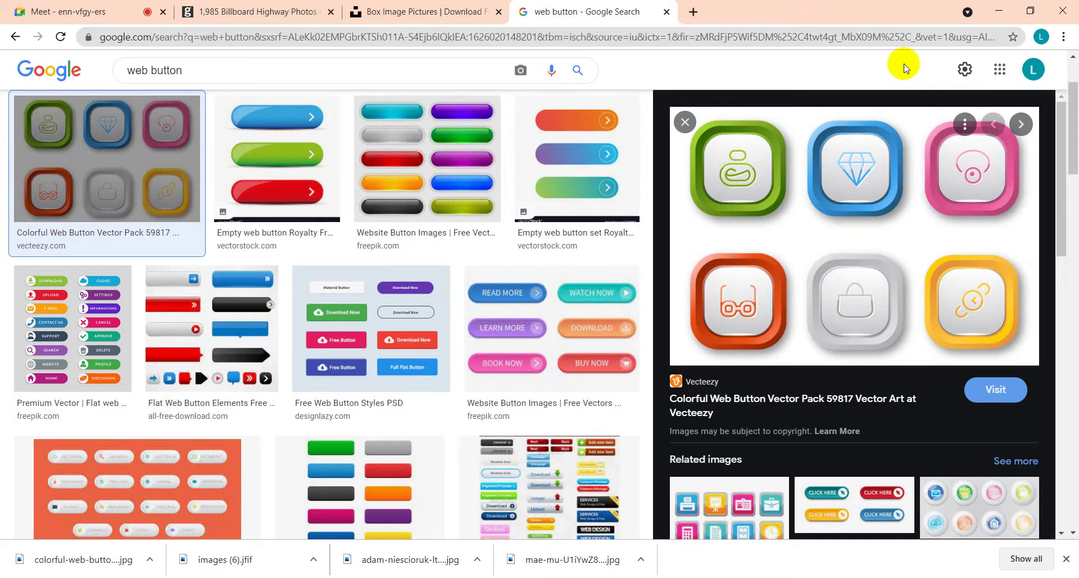
- Open the images folder inside New folder in File Explorer to view the exported slice images
{"action": "left_click", "coordinate": [998, 21]}
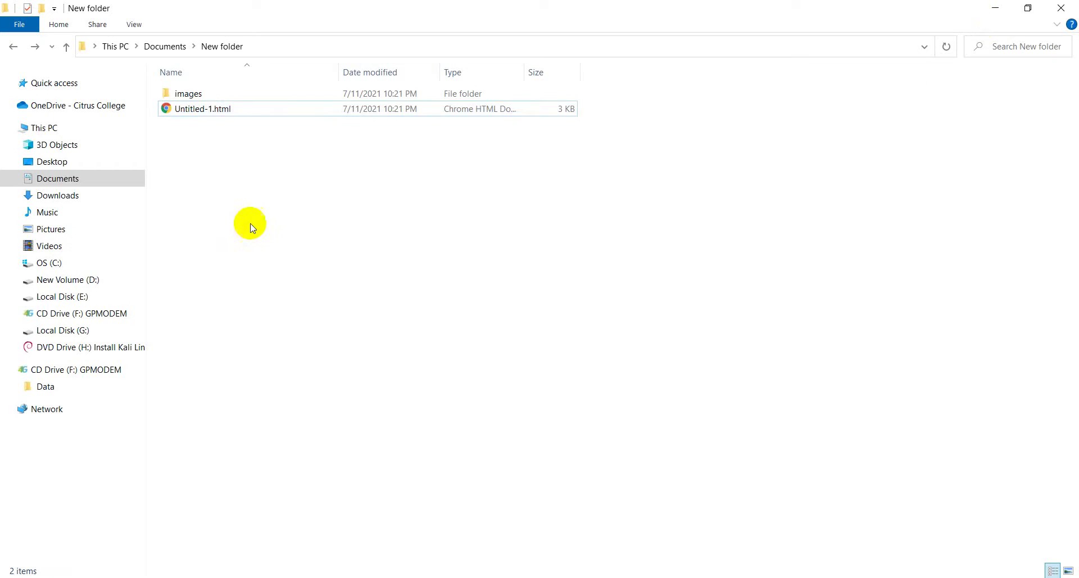
{"action": "double_click", "coordinate": [214, 92]}
{"action": "left_click", "coordinate": [322, 193]}
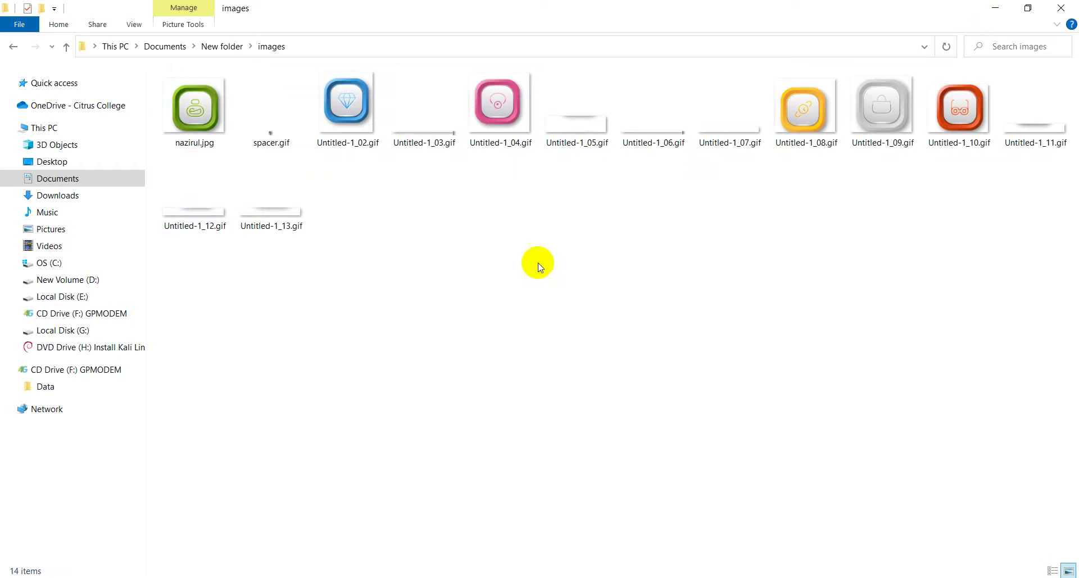
- Switch to Photoshop and close the sliced Untitled-1 document without saving its changes
{"action": "key", "text": "alt+Tab"}
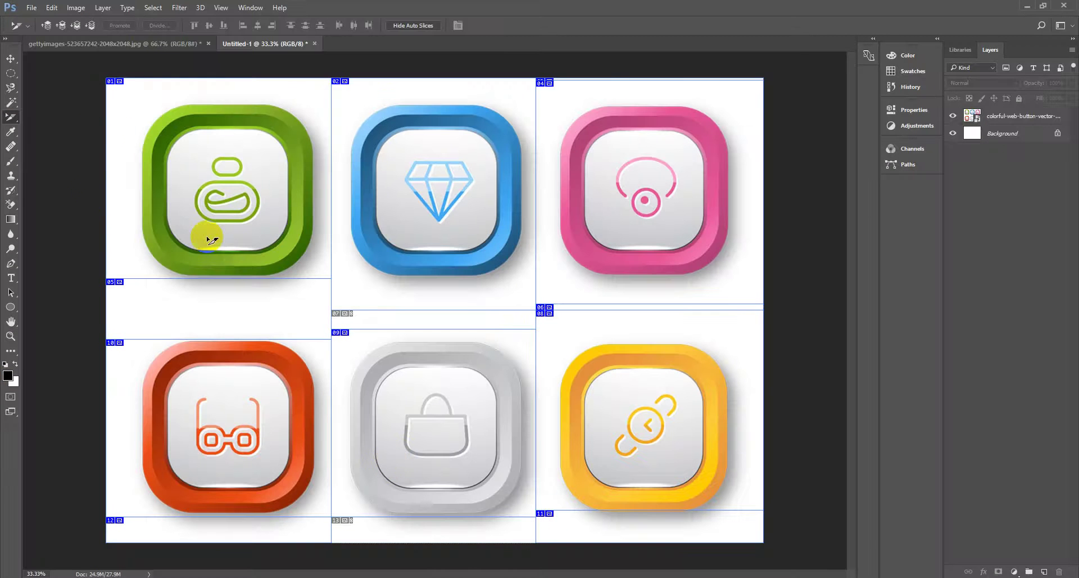
{"action": "left_click", "coordinate": [20, 132]}
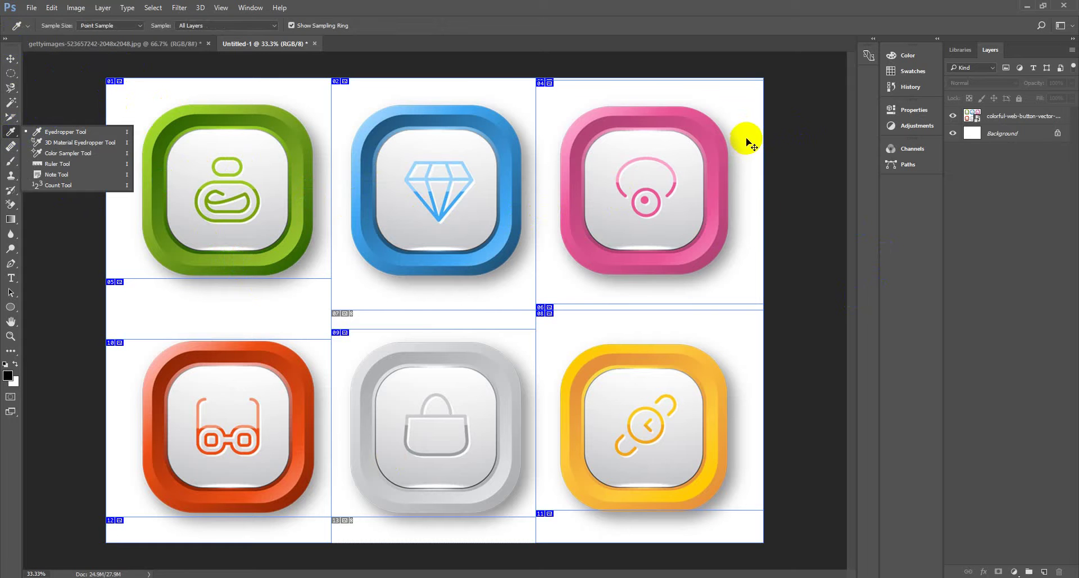
{"action": "left_click", "coordinate": [314, 44]}
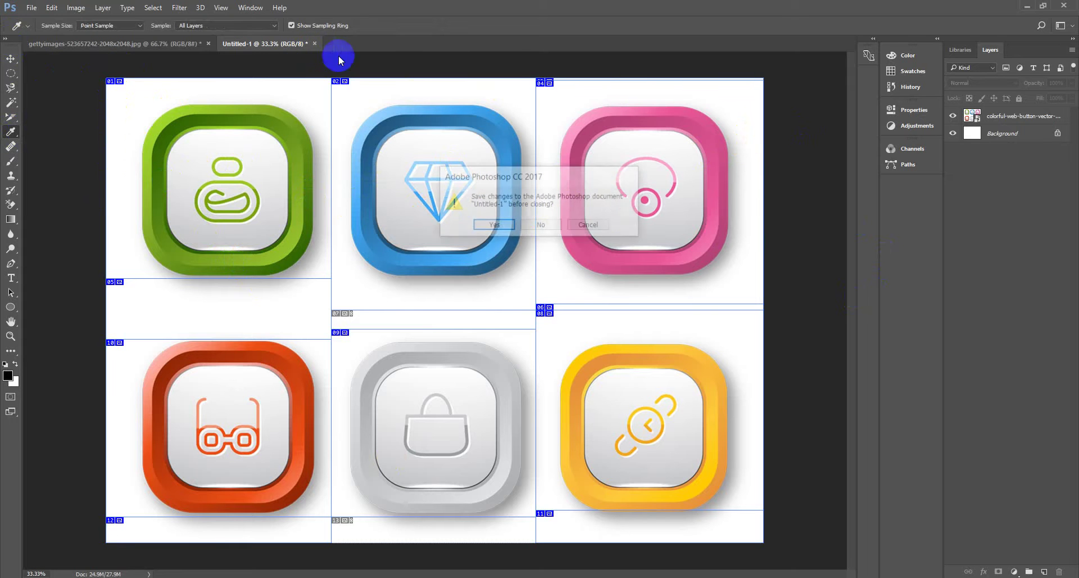
{"action": "left_click", "coordinate": [542, 226]}
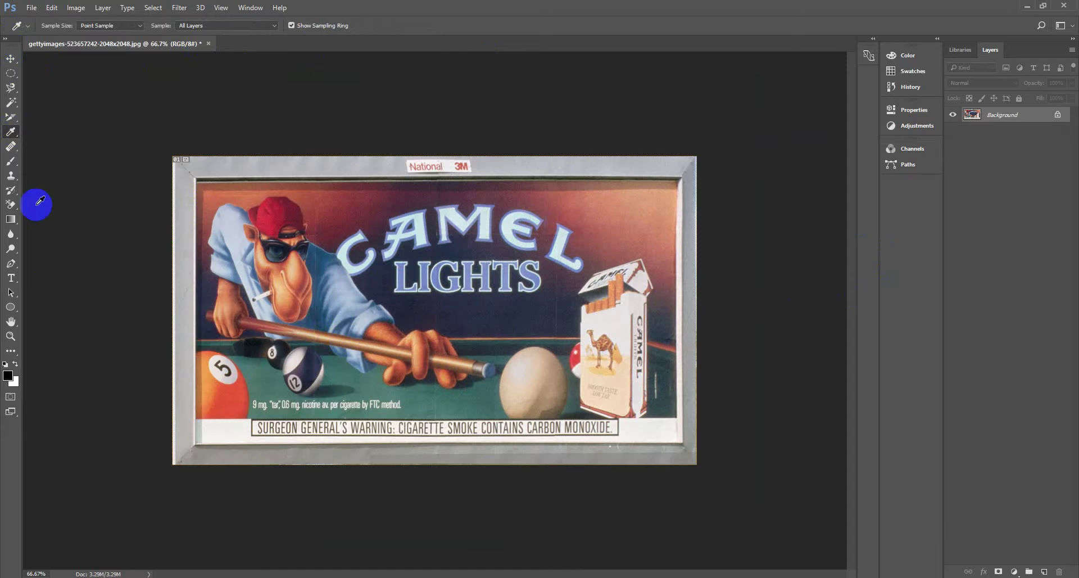
{"action": "left_click", "coordinate": [10, 134]}
{"action": "left_click_drag", "start_coordinate": [16, 135], "coordinate": [36, 132]}
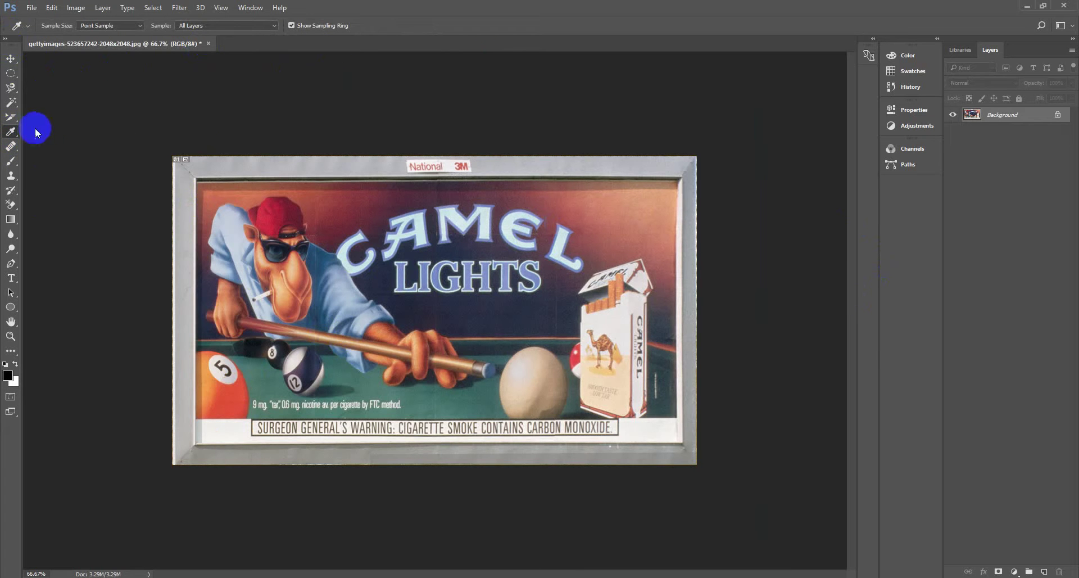
{"action": "left_click", "coordinate": [15, 134]}
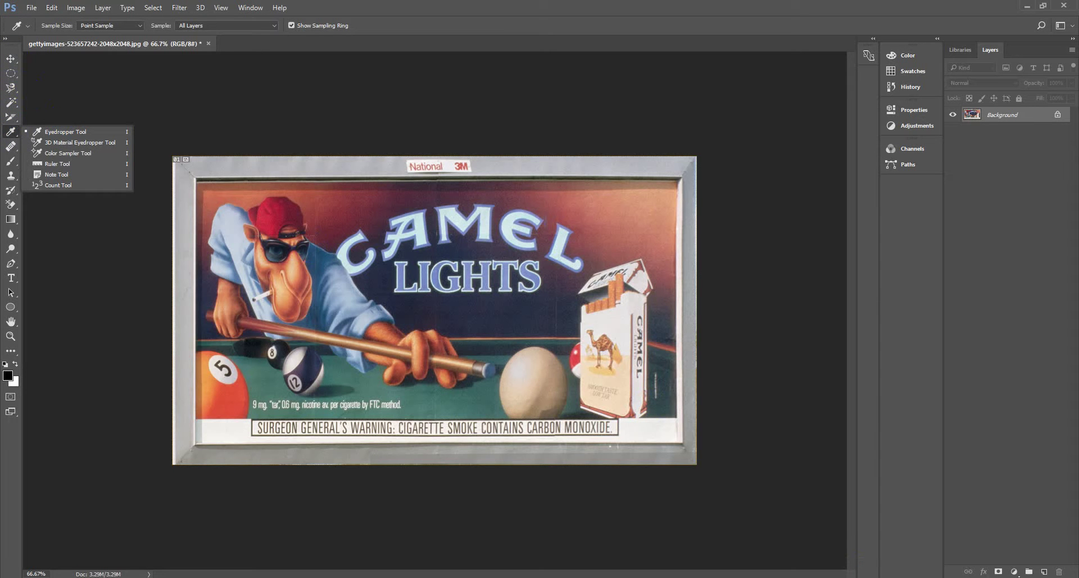
{"action": "key", "text": "Escape"}
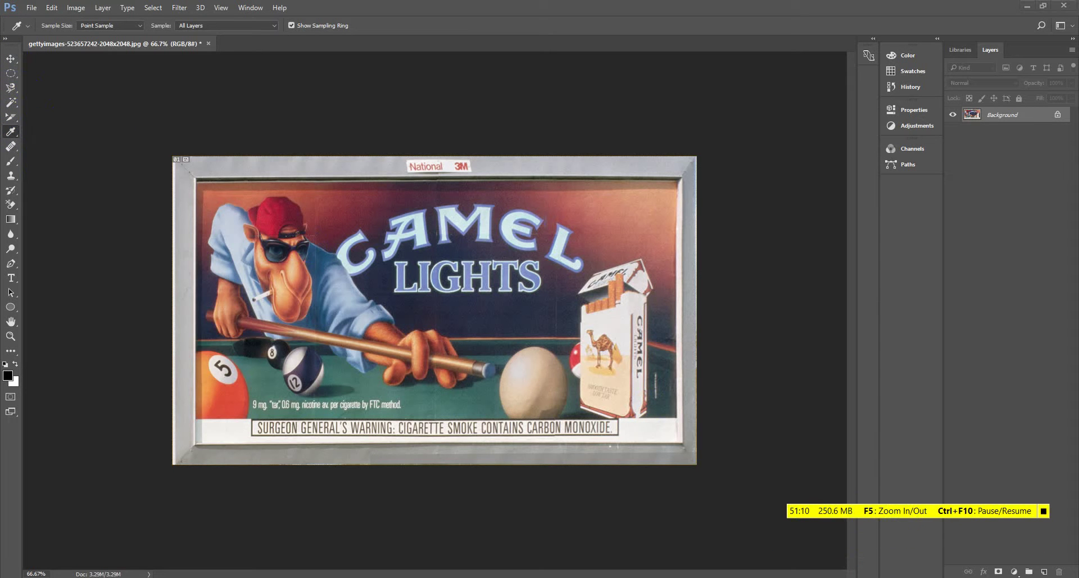
- Switch to Chrome and close the web button search, Unsplash box image and Getty Images billboard pages, leaving only the Meet call
{"action": "left_click", "coordinate": [593, 534]}
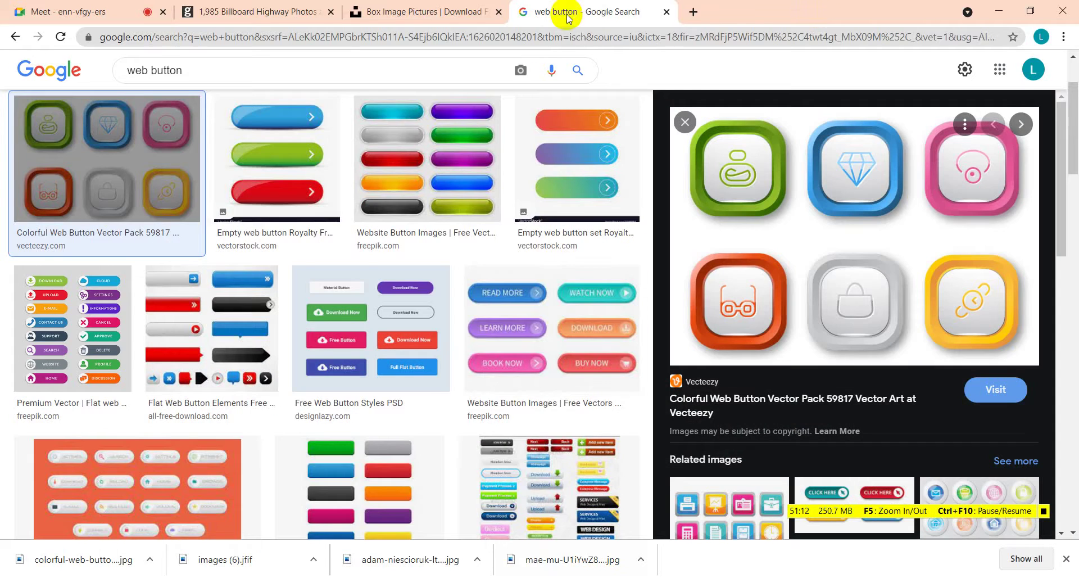
{"action": "left_click", "coordinate": [665, 12]}
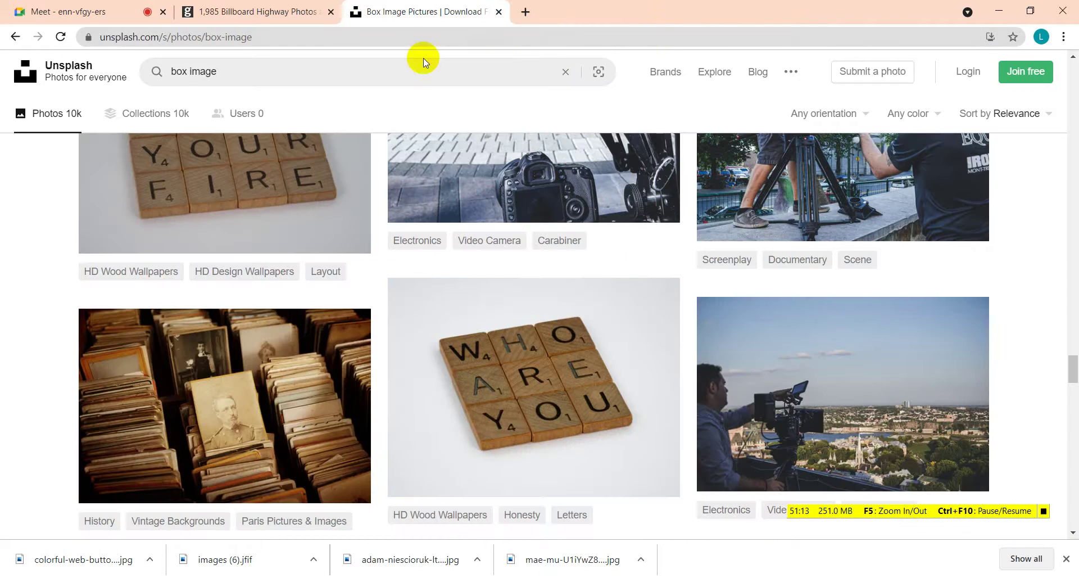
{"action": "left_click", "coordinate": [494, 14]}
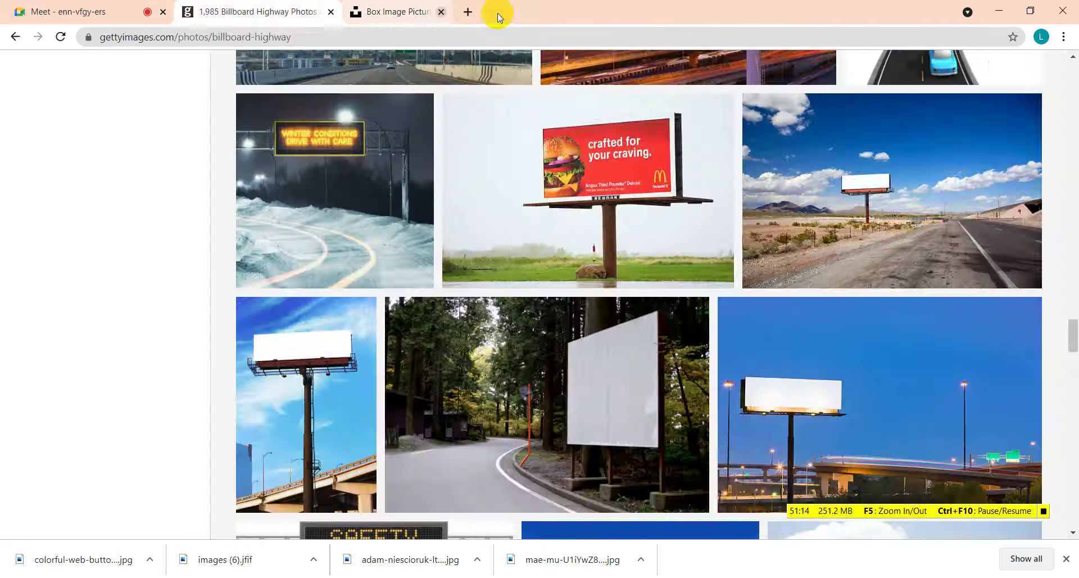
{"action": "left_click", "coordinate": [330, 13]}
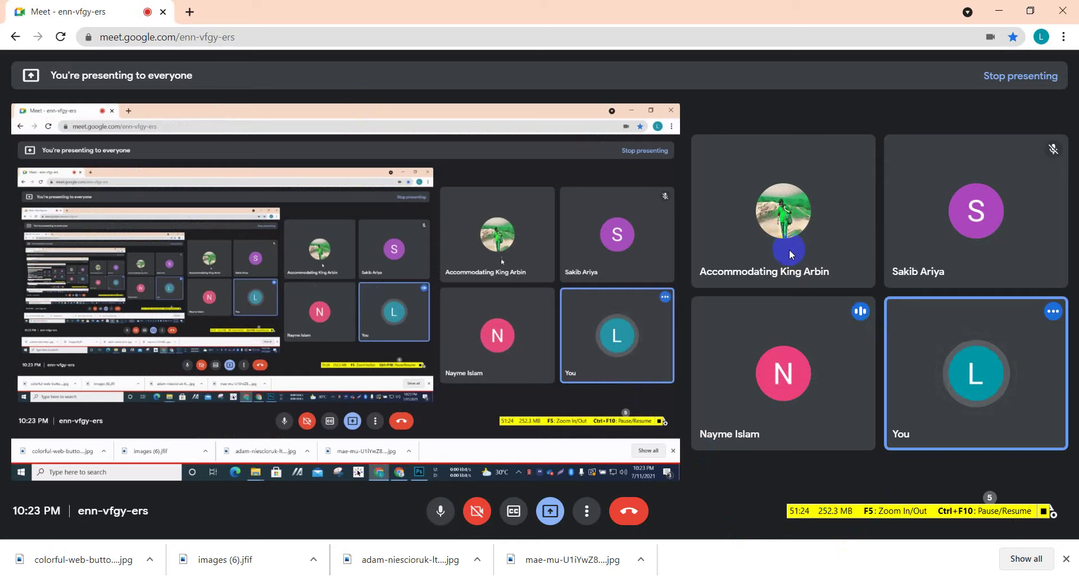
{"action": "mouse_move", "coordinate": [936, 251]}
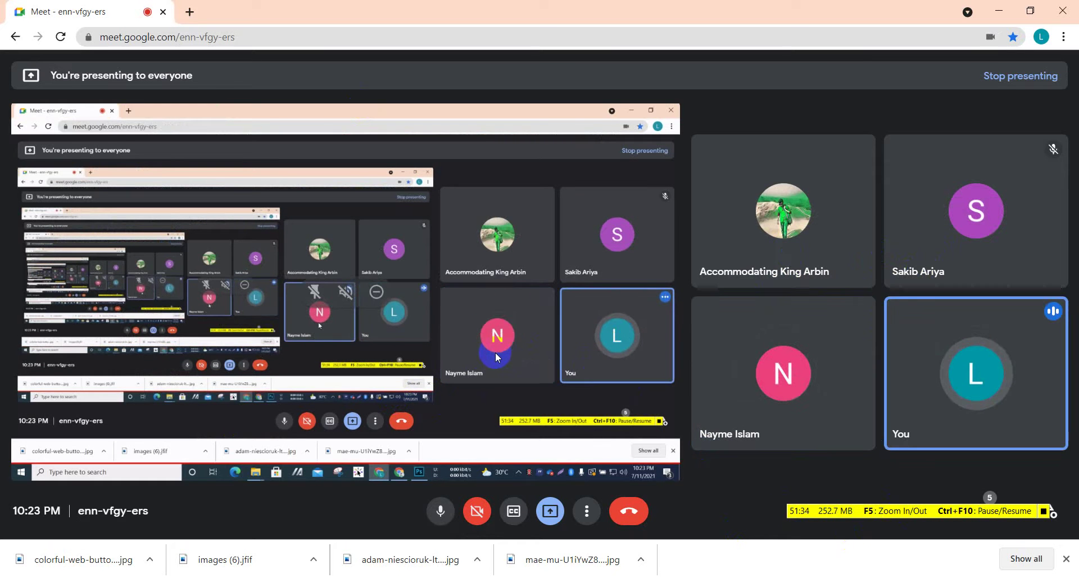
{"action": "key", "text": "alt+Tab"}
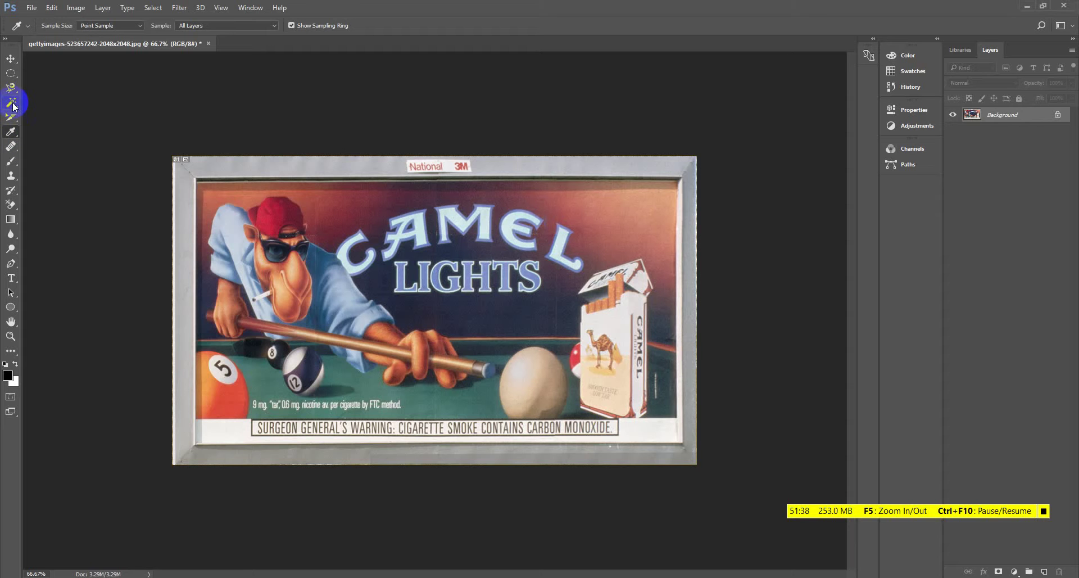
{"action": "key", "text": "alt+Tab"}
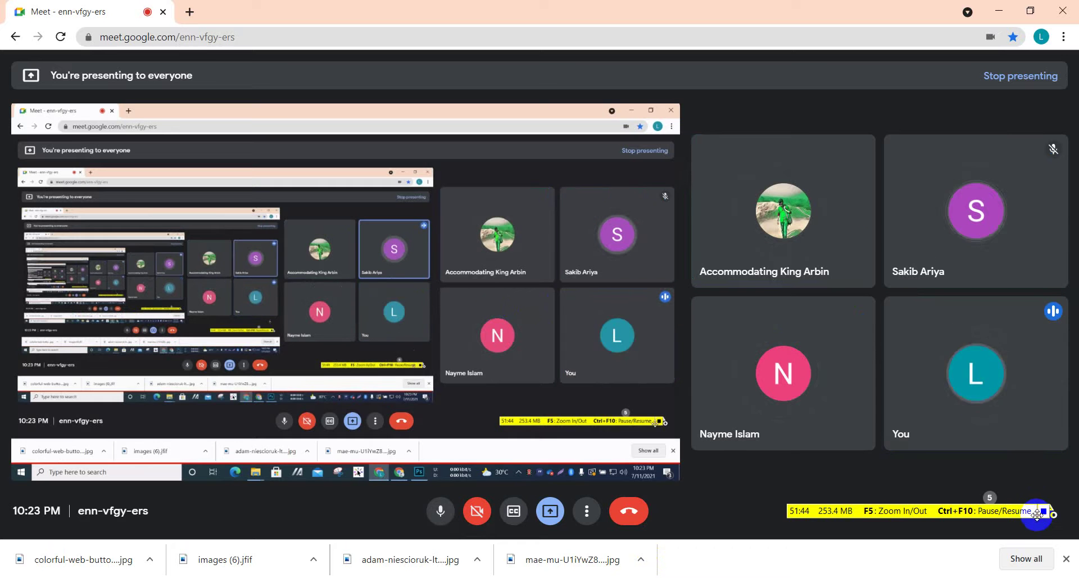
{"action": "left_click_drag", "start_coordinate": [939, 509], "coordinate": [843, 532]}
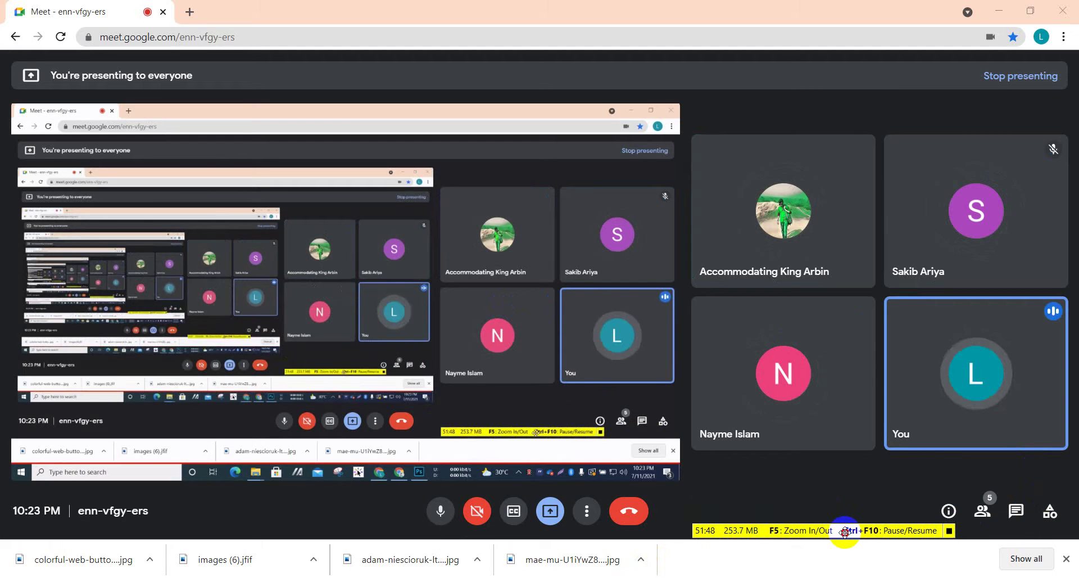
{"action": "left_click_drag", "start_coordinate": [844, 532], "coordinate": [903, 531]}
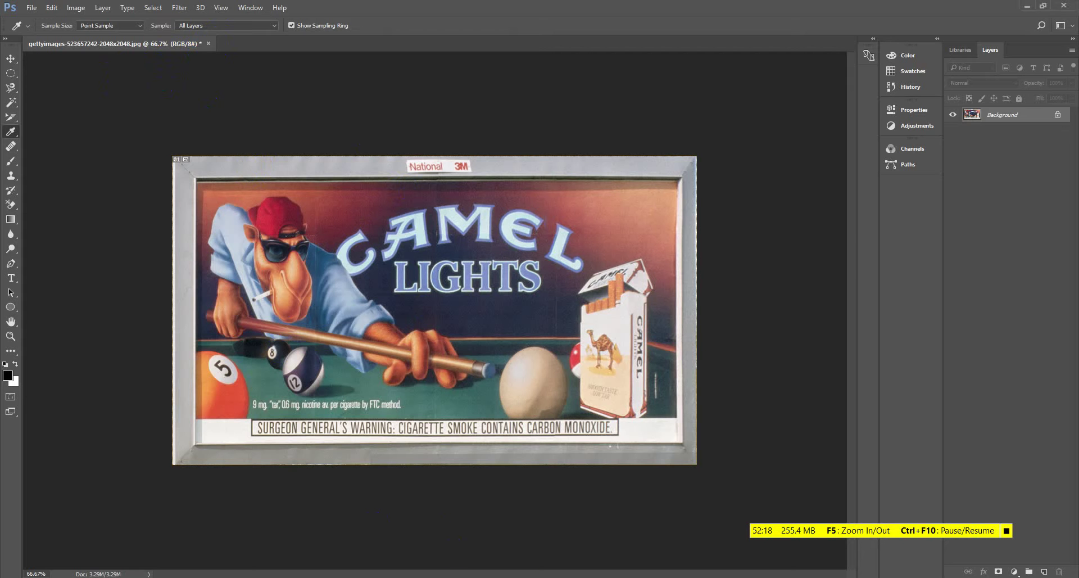
- Search Google for "what is jpeg and jpg" in a new Chrome tab and look over the results
{"action": "key", "text": "alt+Tab"}
{"action": "left_click", "coordinate": [187, 12]}
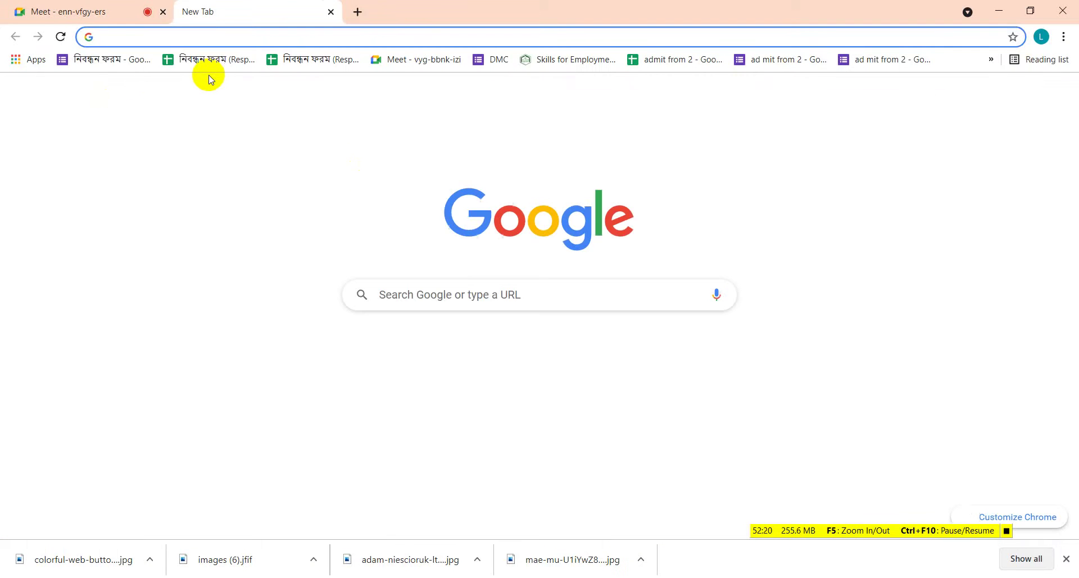
{"action": "type", "text": "whiat"}
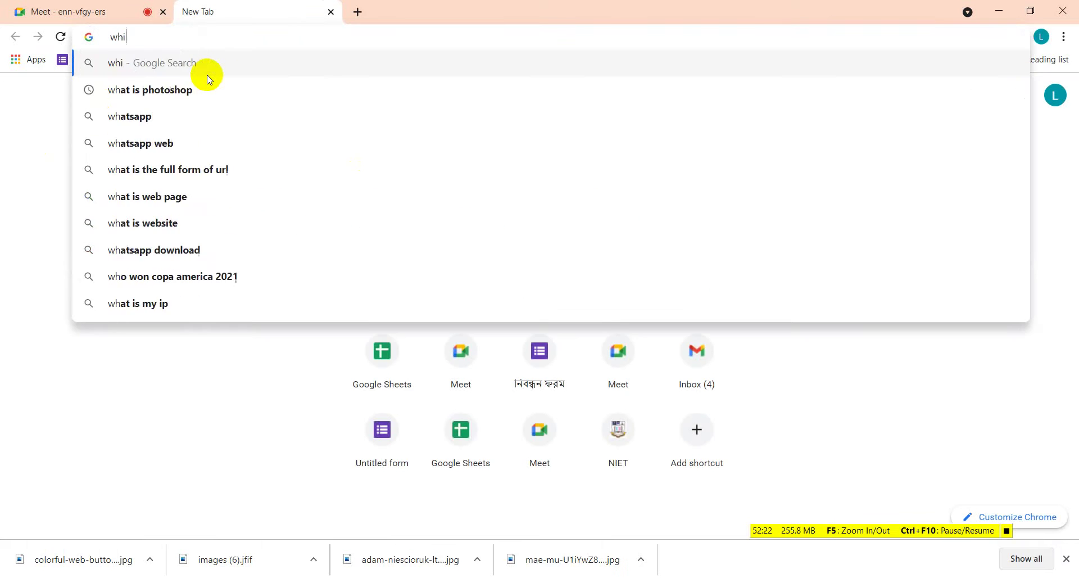
{"action": "key", "text": "BackSpace"}
{"action": "key", "text": "BackSpace"}
{"action": "key", "text": "BackSpace"}
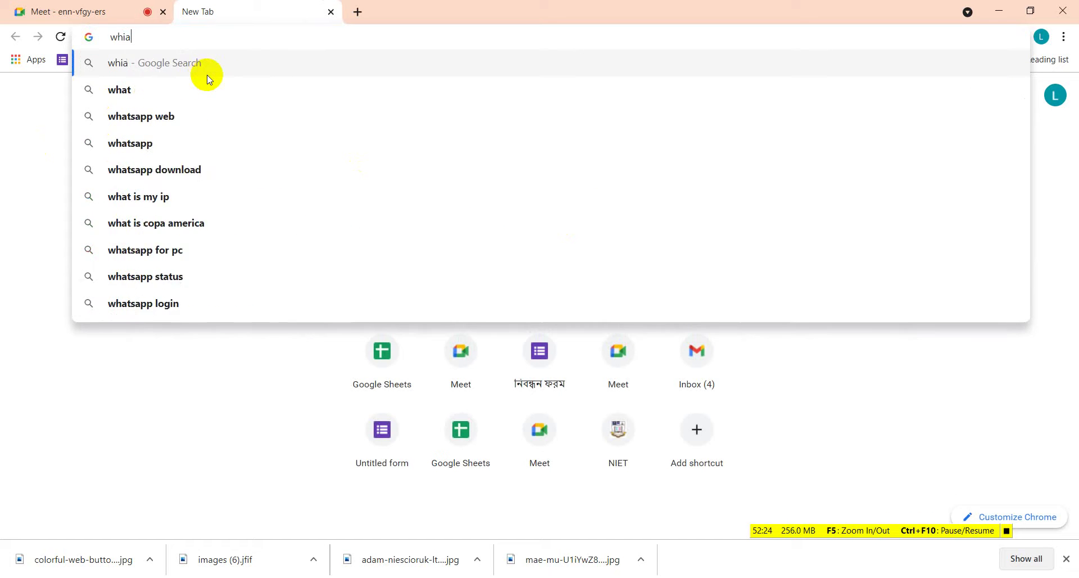
{"action": "type", "text": "at"}
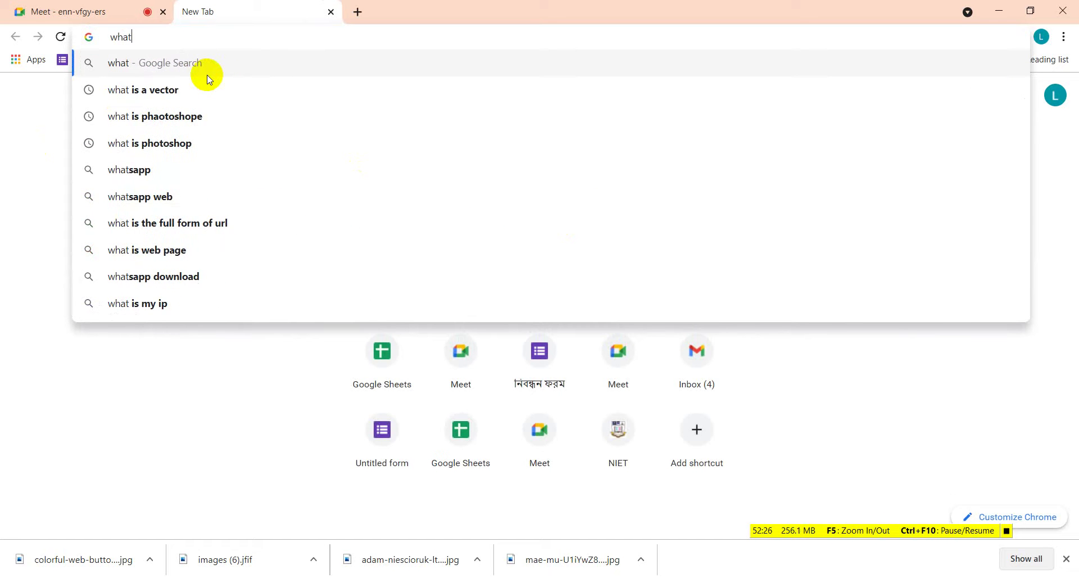
{"action": "type", "text": " is j"}
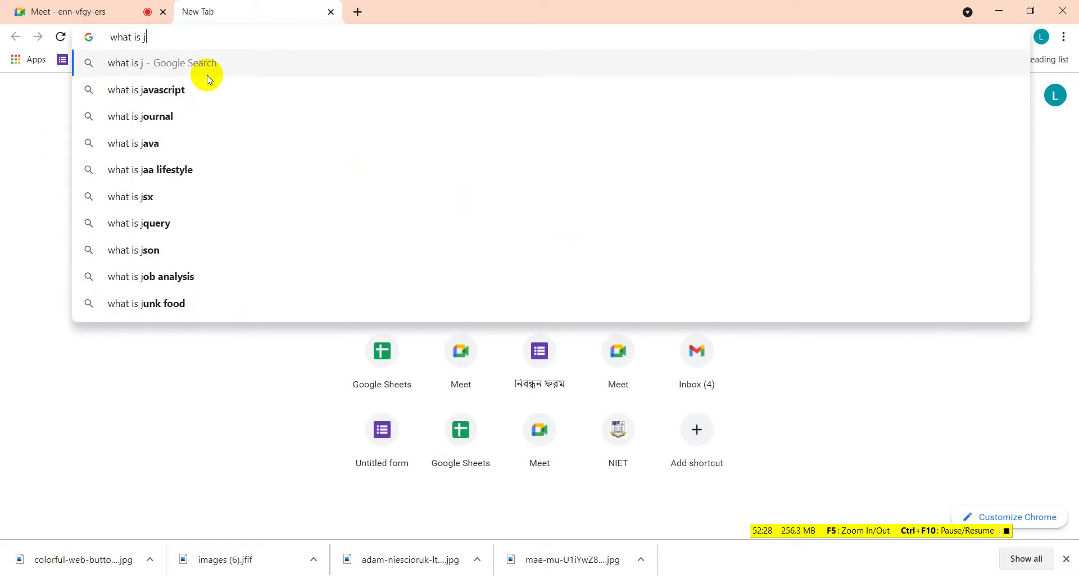
{"action": "type", "text": "peg"}
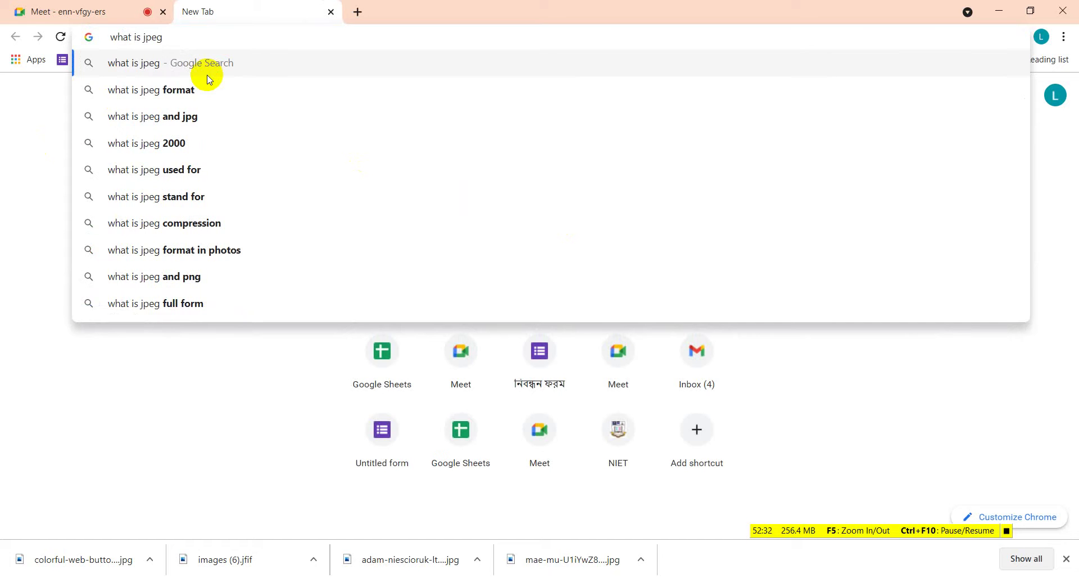
{"action": "left_click", "coordinate": [163, 120]}
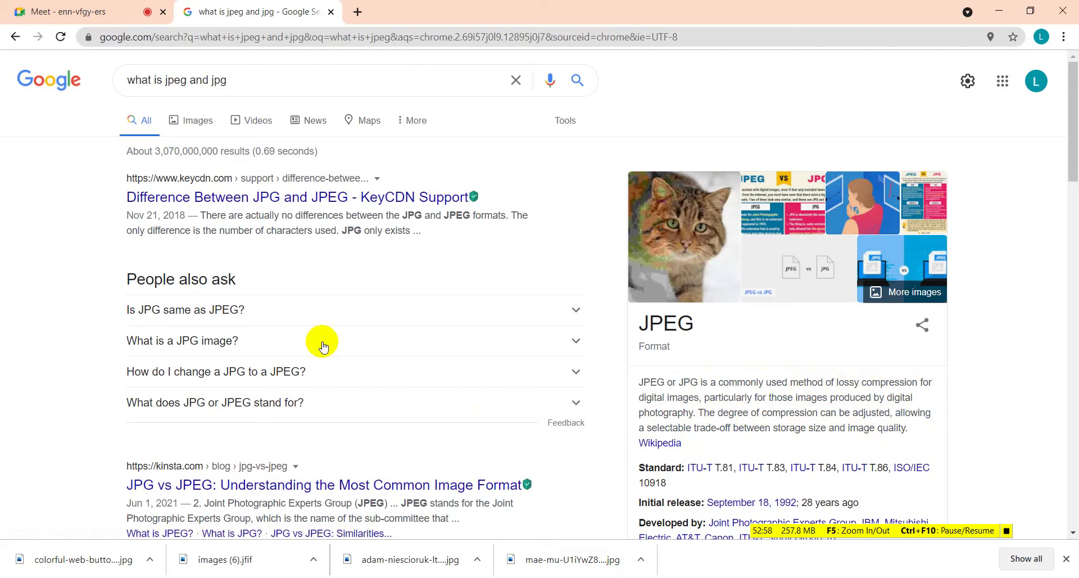
{"action": "scroll", "coordinate": [322, 345], "scroll_direction": "down", "scroll_amount": 3}
{"action": "scroll", "coordinate": [324, 344], "scroll_direction": "up", "scroll_amount": 3}
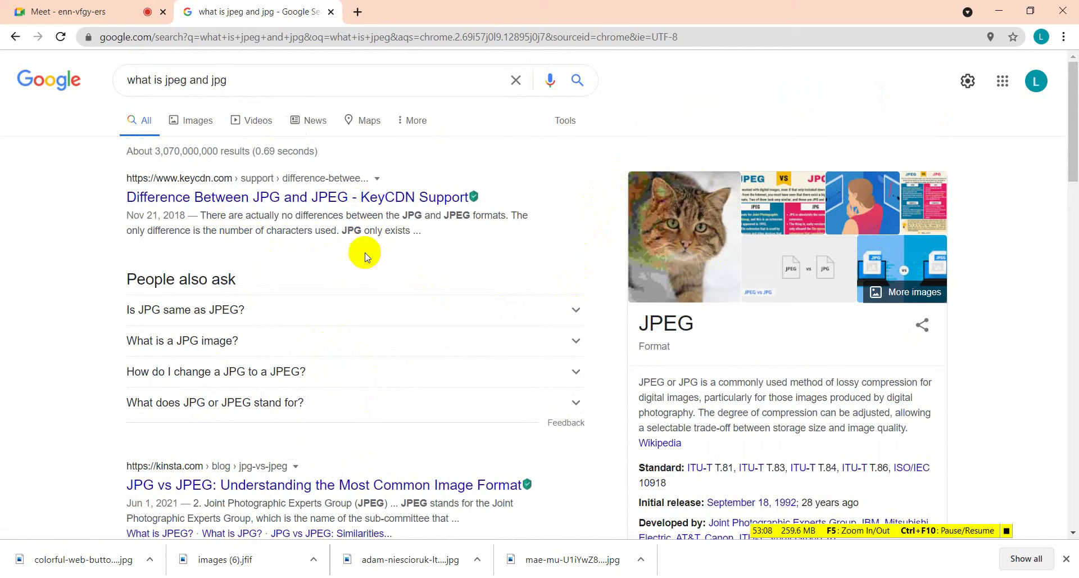
- Switch to Photoshop and copy the whole Camel billboard image into a new 1399 × 823 pixel, 300 pixels/inch RGB document with white background
{"action": "left_click", "coordinate": [1002, 11]}
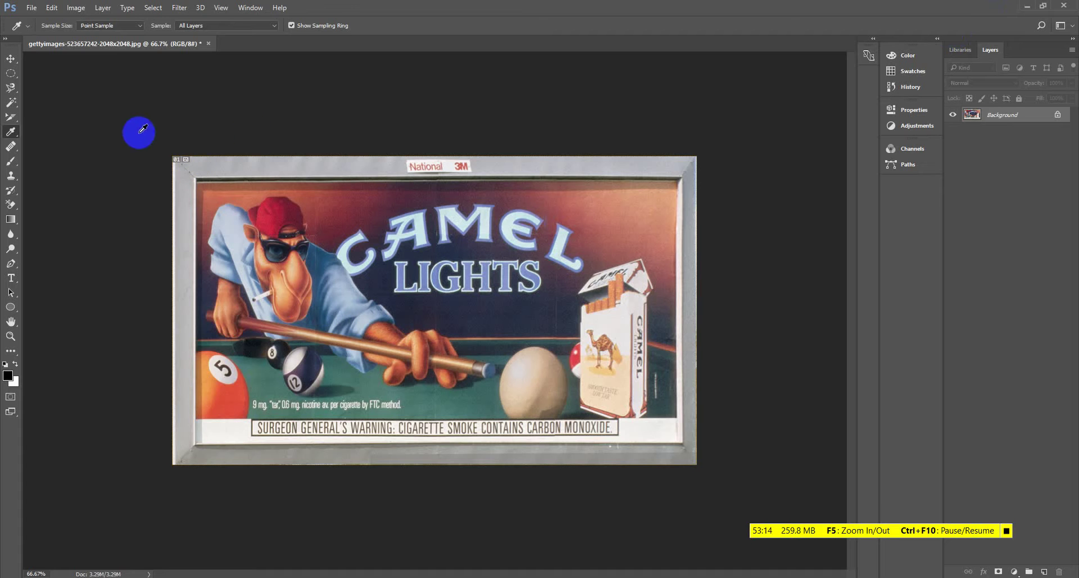
{"action": "left_click_drag", "start_coordinate": [137, 128], "coordinate": [610, 339]}
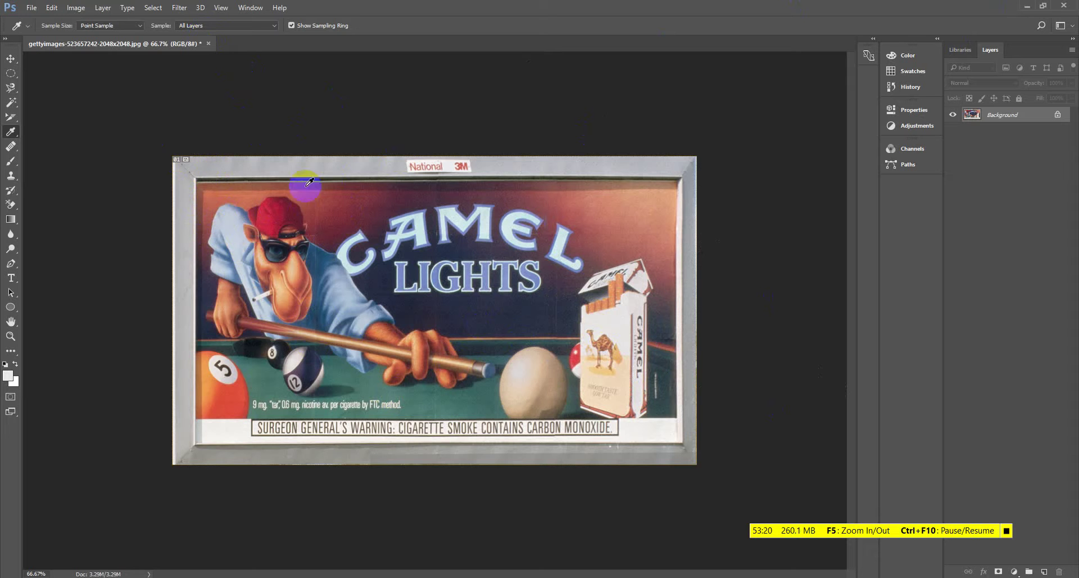
{"action": "key", "text": "ctrl+a"}
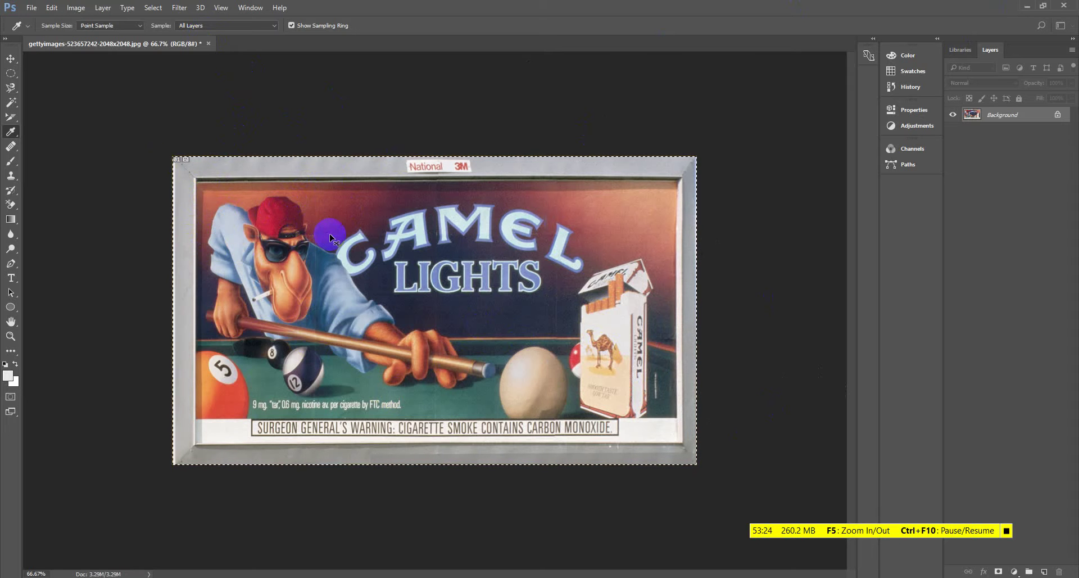
{"action": "key", "text": "ctrl+n"}
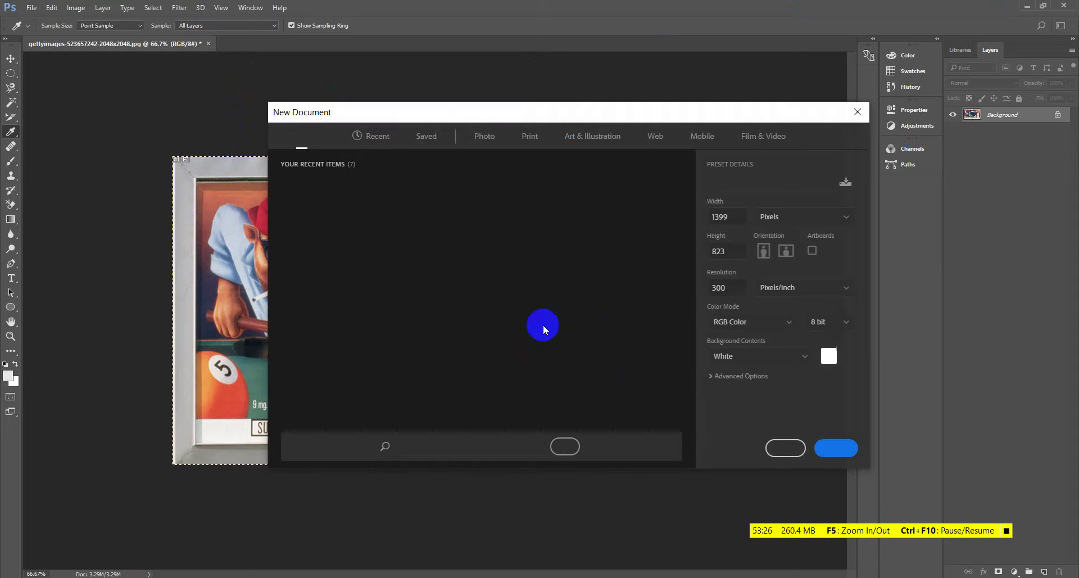
{"action": "left_click", "coordinate": [837, 448]}
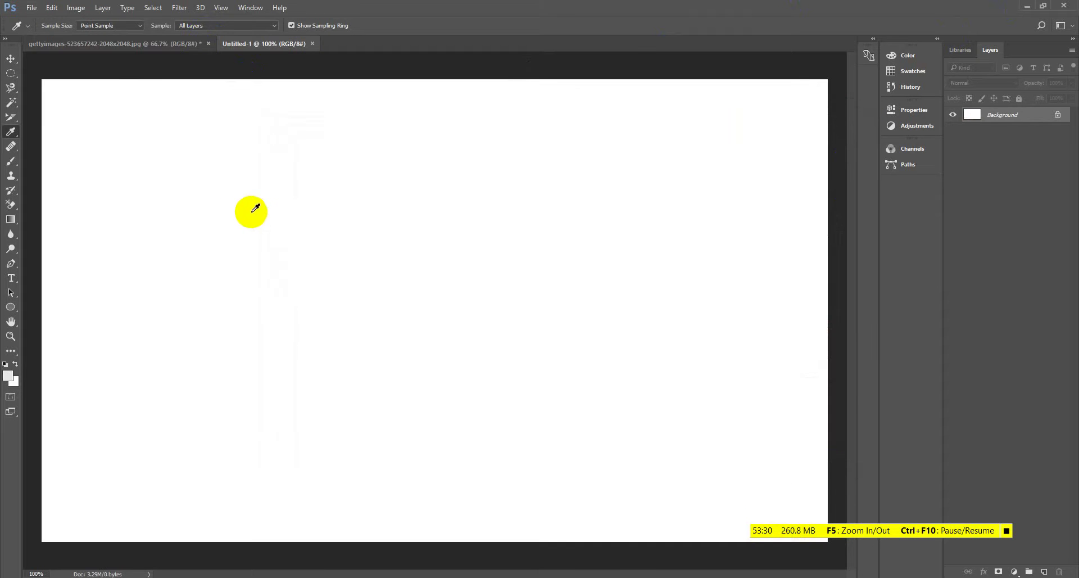
{"action": "key", "text": "ctrl+shift+alt+n"}
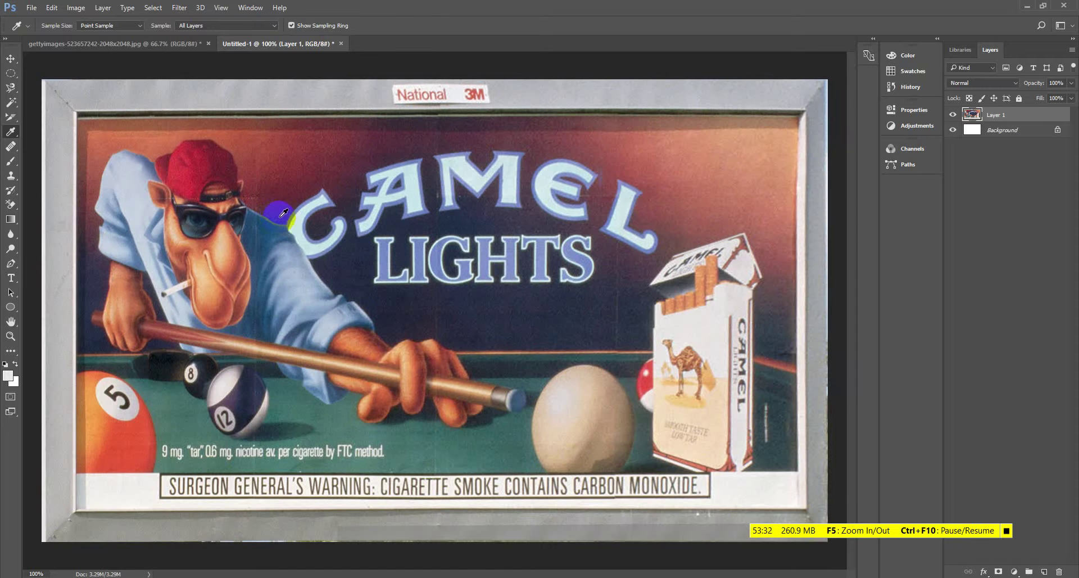
- Scale the pasted billboard layer to about 82% width and 68% height and position it near the centre of the canvas
{"action": "key", "text": "ctrl+t"}
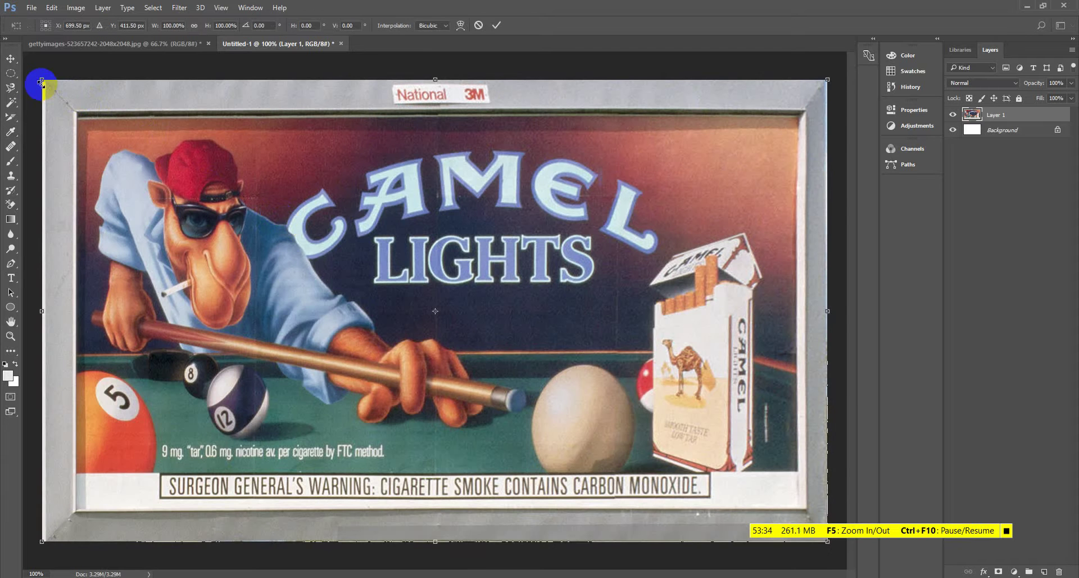
{"action": "left_click_drag", "start_coordinate": [42, 80], "coordinate": [183, 228]}
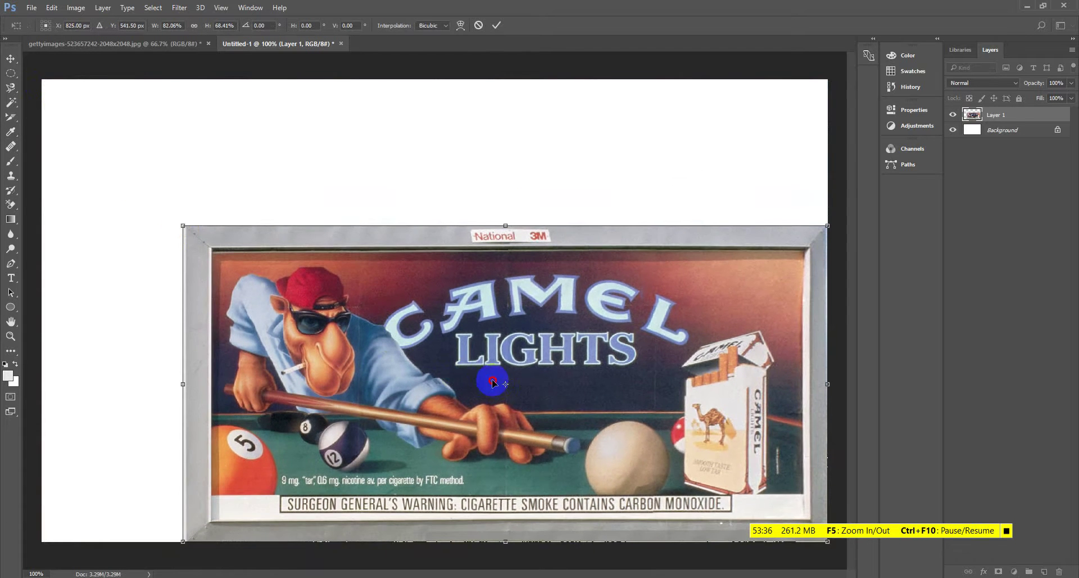
{"action": "left_click_drag", "start_coordinate": [494, 378], "coordinate": [418, 305]}
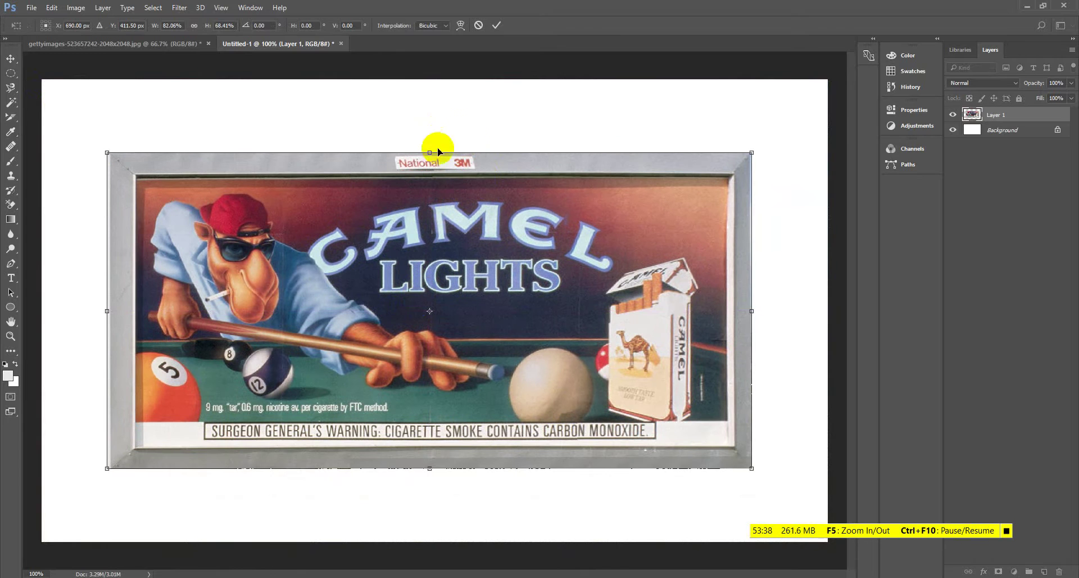
{"action": "key", "text": "Return"}
{"action": "key", "text": "i"}
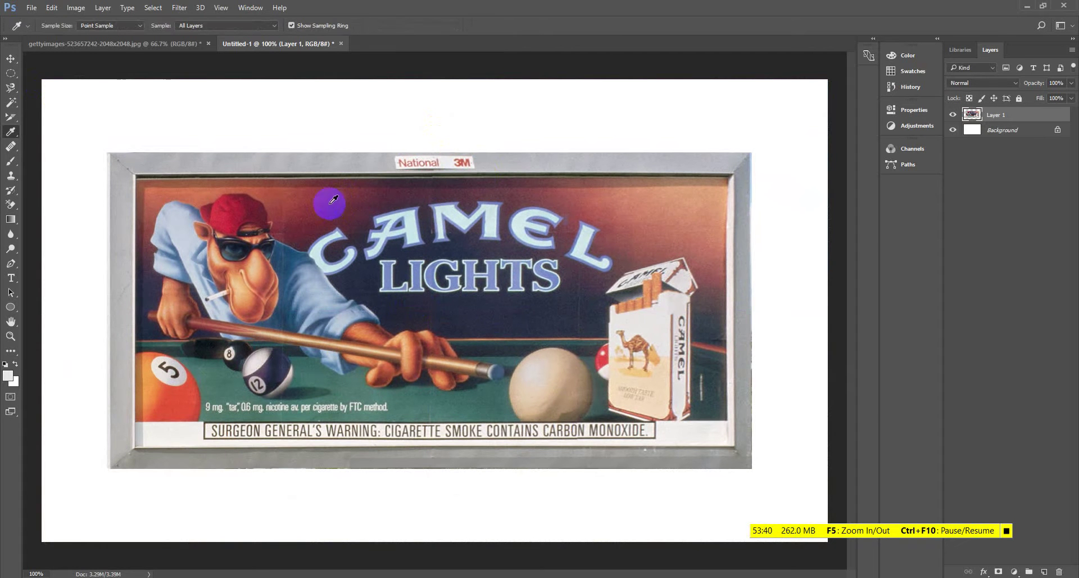
{"action": "left_click_drag", "start_coordinate": [243, 212], "coordinate": [206, 299]}
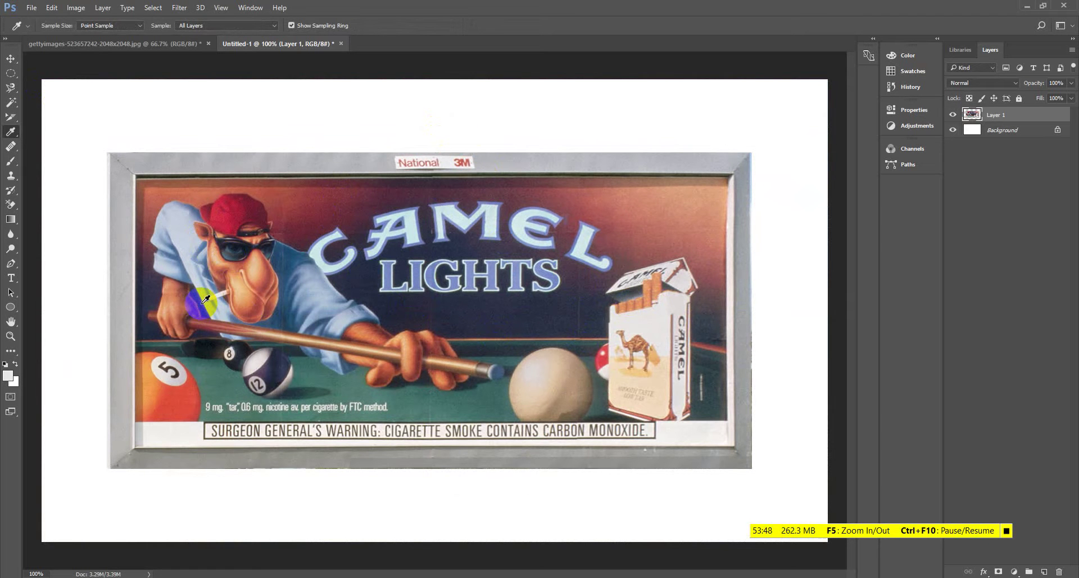
{"action": "left_click_drag", "start_coordinate": [205, 298], "coordinate": [652, 227]}
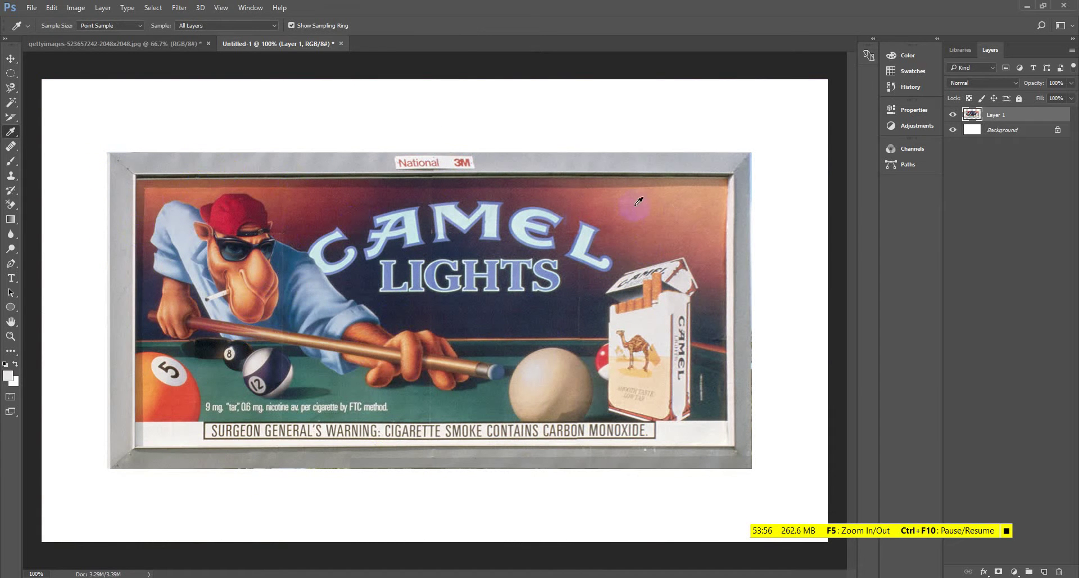
{"action": "left_click", "coordinate": [480, 186]}
{"action": "left_click_drag", "start_coordinate": [480, 186], "coordinate": [325, 264]}
{"action": "left_click_drag", "start_coordinate": [325, 264], "coordinate": [325, 266]}
{"action": "key", "text": "ctrl+s"}
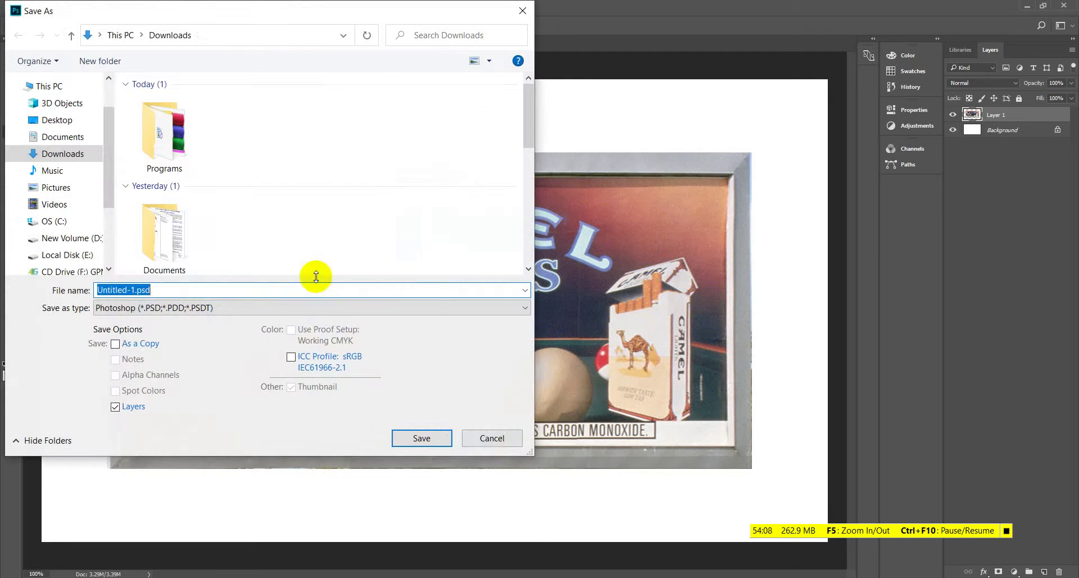
{"action": "left_click", "coordinate": [496, 438]}
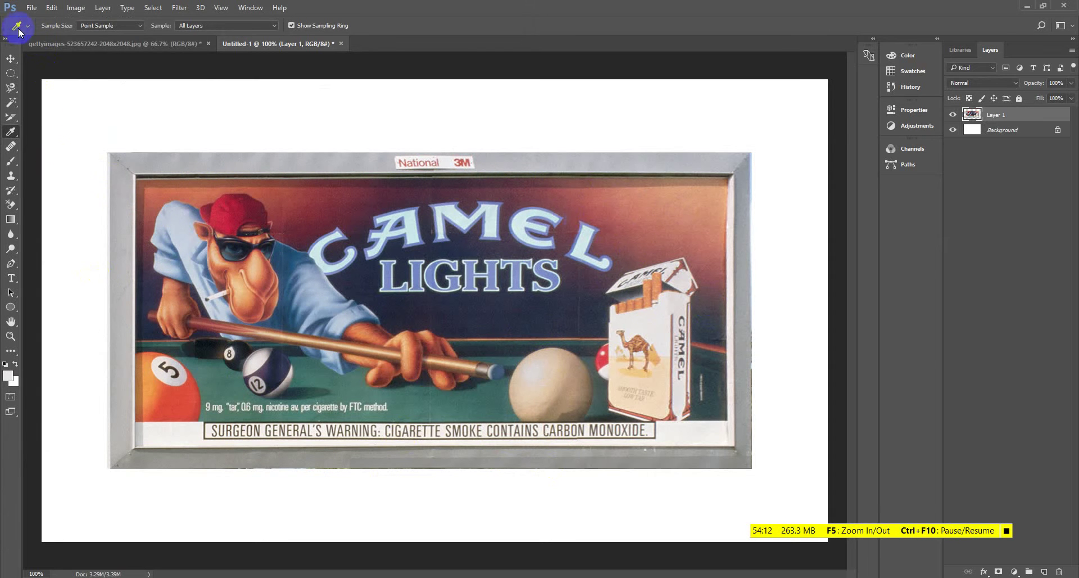
- Save the document to the Downloads folder under the name jkl in JPEG format, proceeding to the JPEG options
{"action": "left_click", "coordinate": [31, 9]}
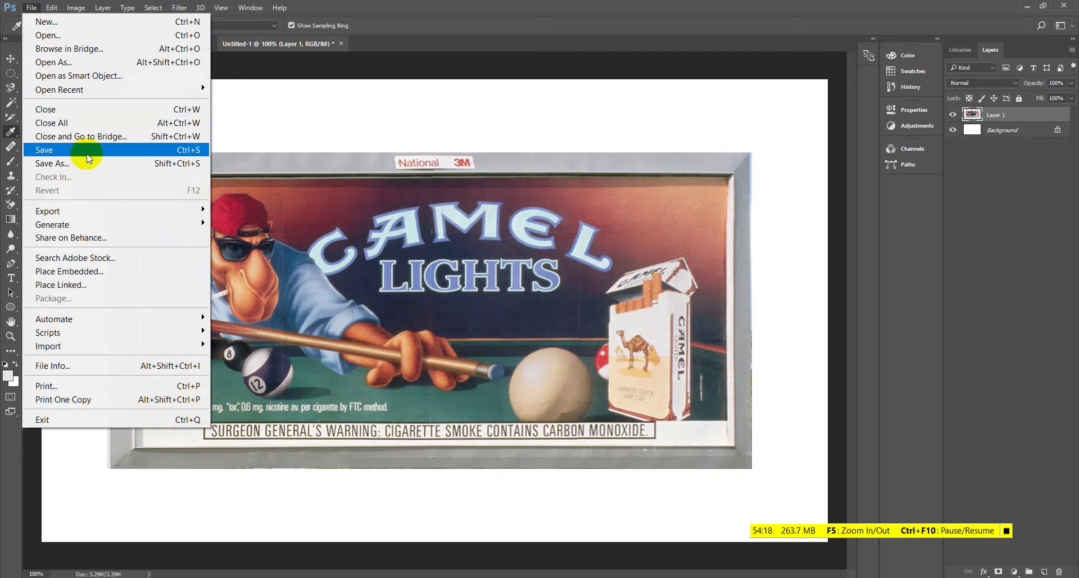
{"action": "left_click", "coordinate": [87, 153]}
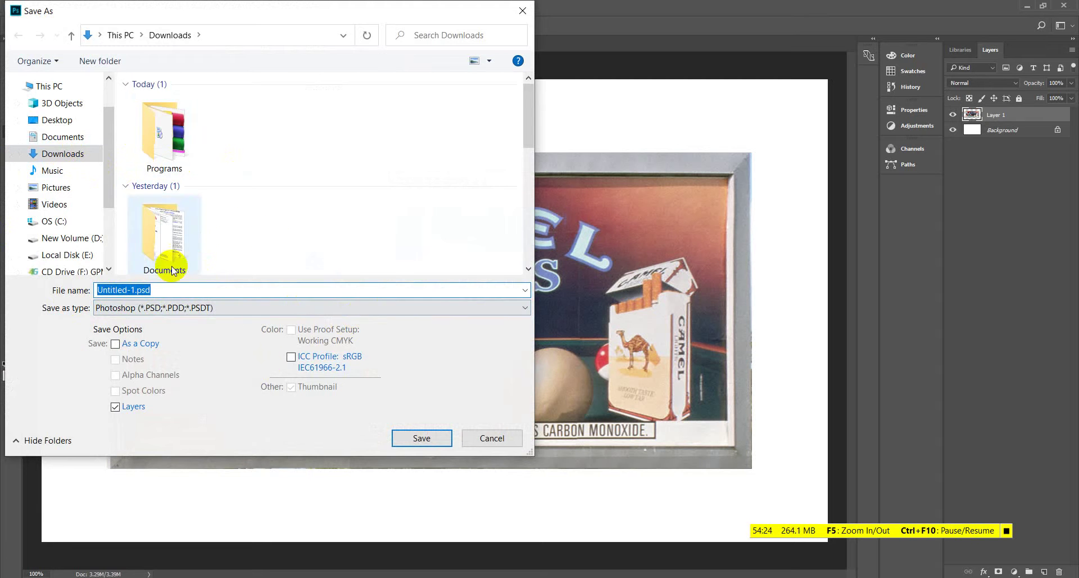
{"action": "left_click", "coordinate": [194, 289]}
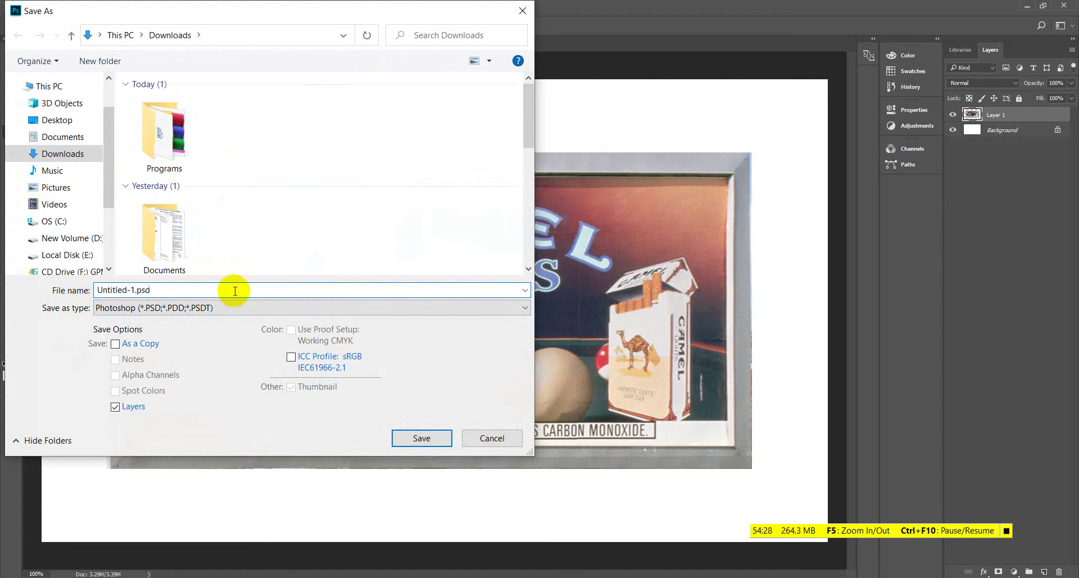
{"action": "left_click_drag", "start_coordinate": [234, 289], "coordinate": [63, 290]}
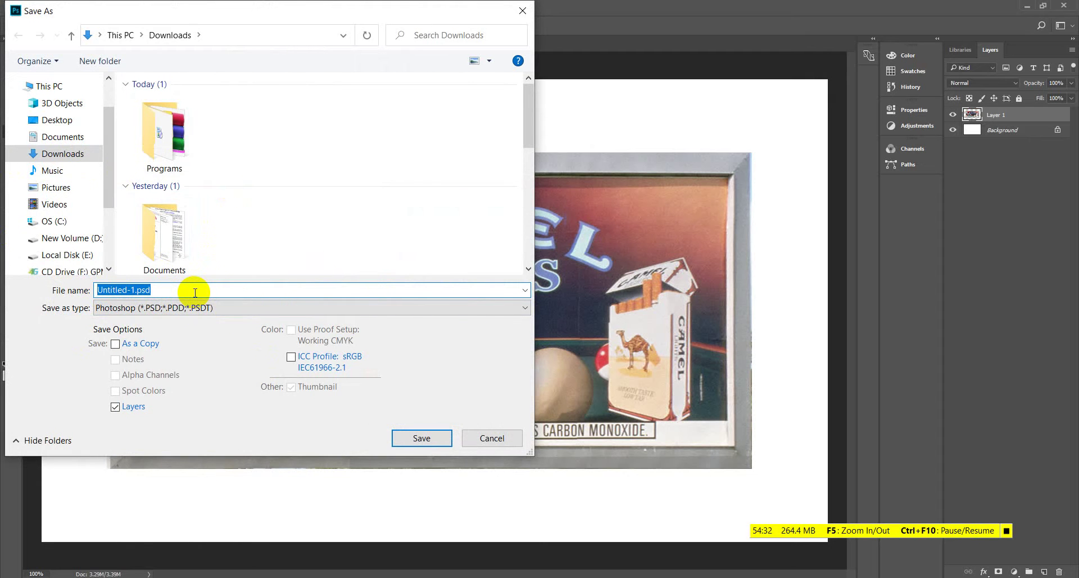
{"action": "type", "text": "jkl"}
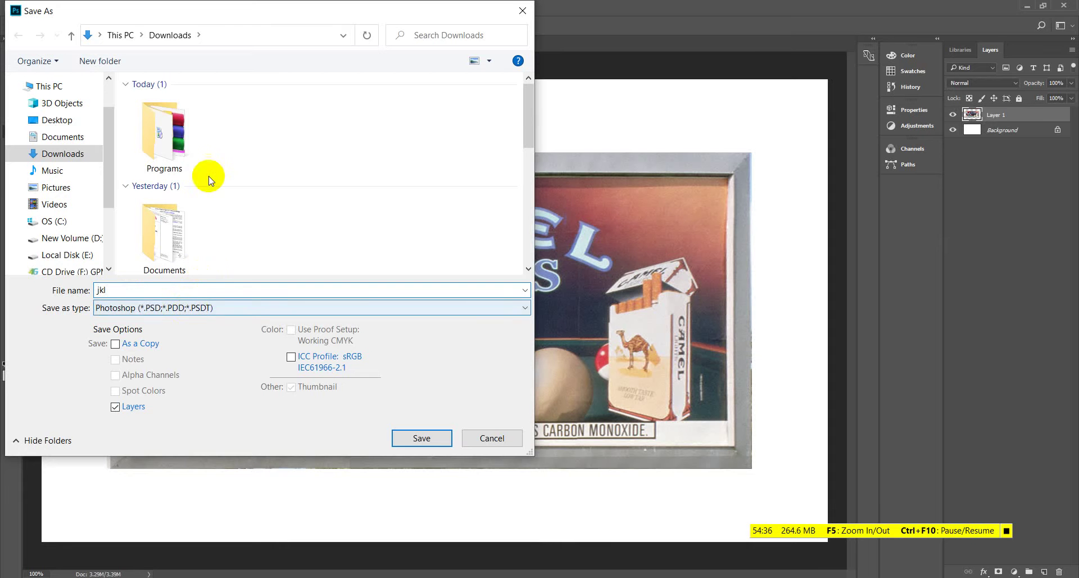
{"action": "left_click", "coordinate": [264, 308]}
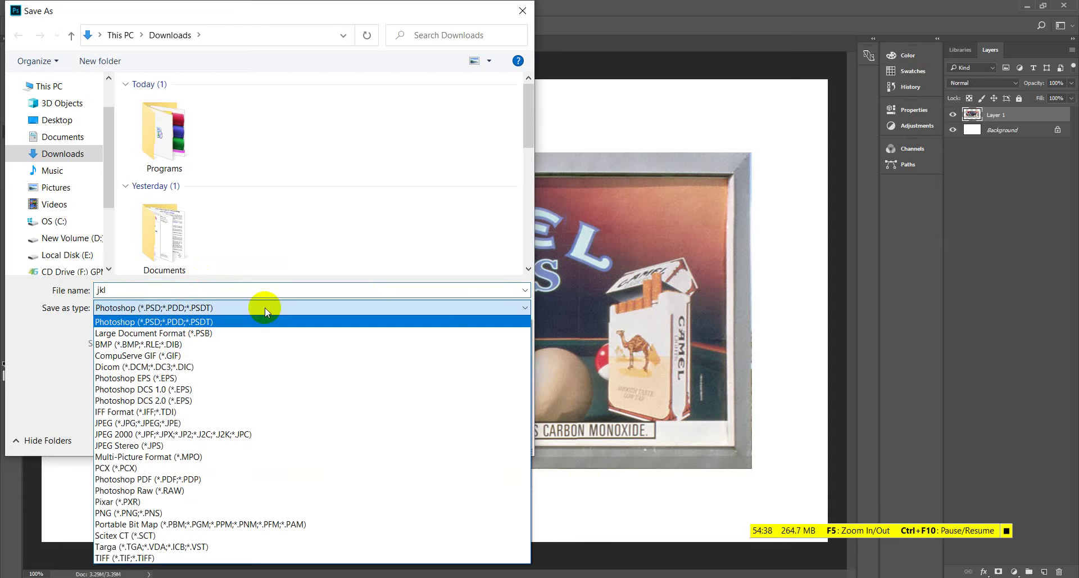
{"action": "left_click", "coordinate": [192, 424]}
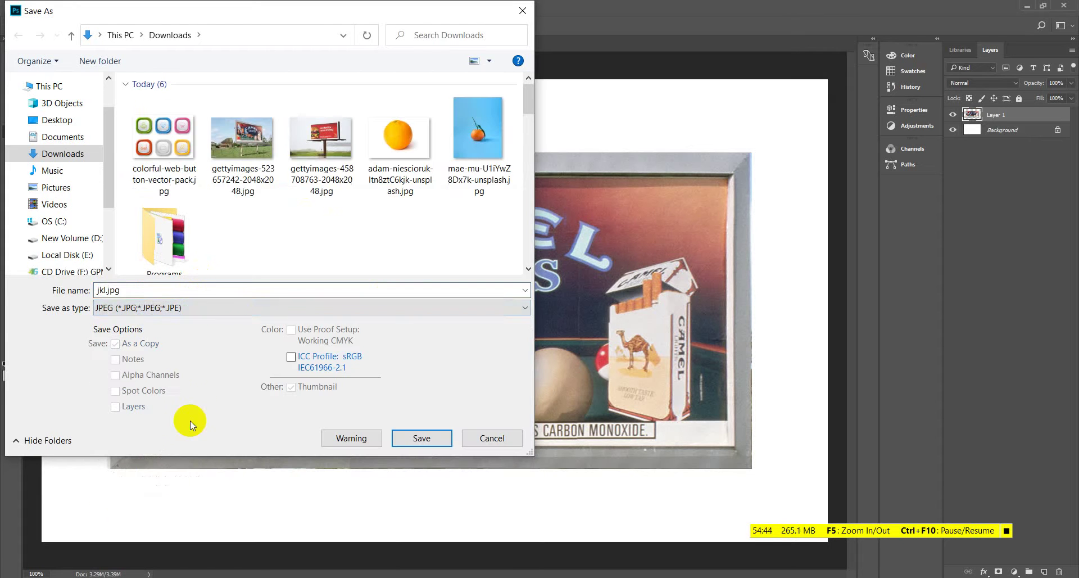
{"action": "left_click", "coordinate": [418, 438]}
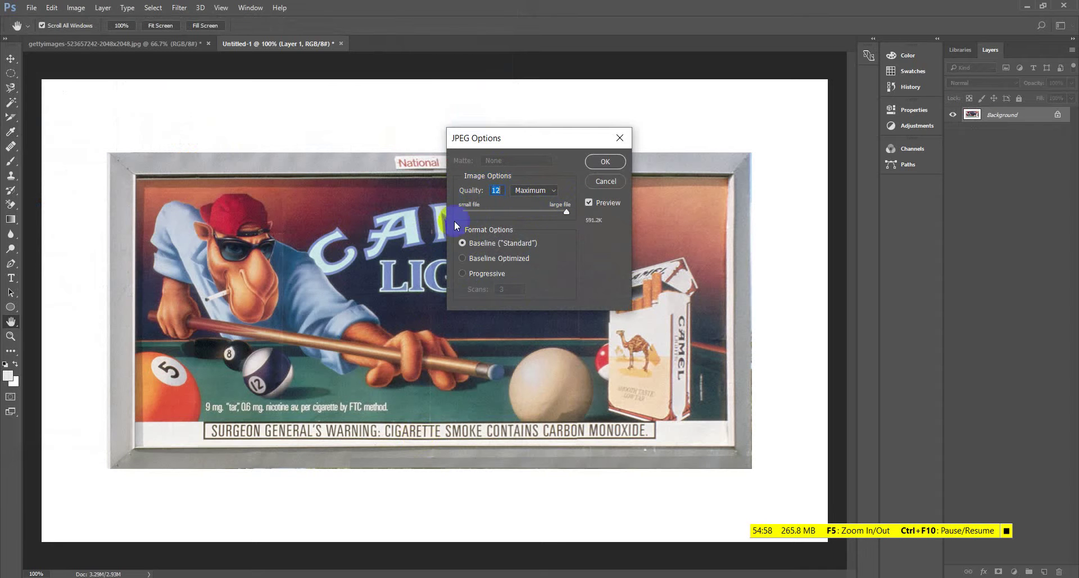
- Try the High and Low JPEG quality presets and intermediate values such as 5 (Medium) to compare the resulting file sizes
{"action": "left_click", "coordinate": [531, 190]}
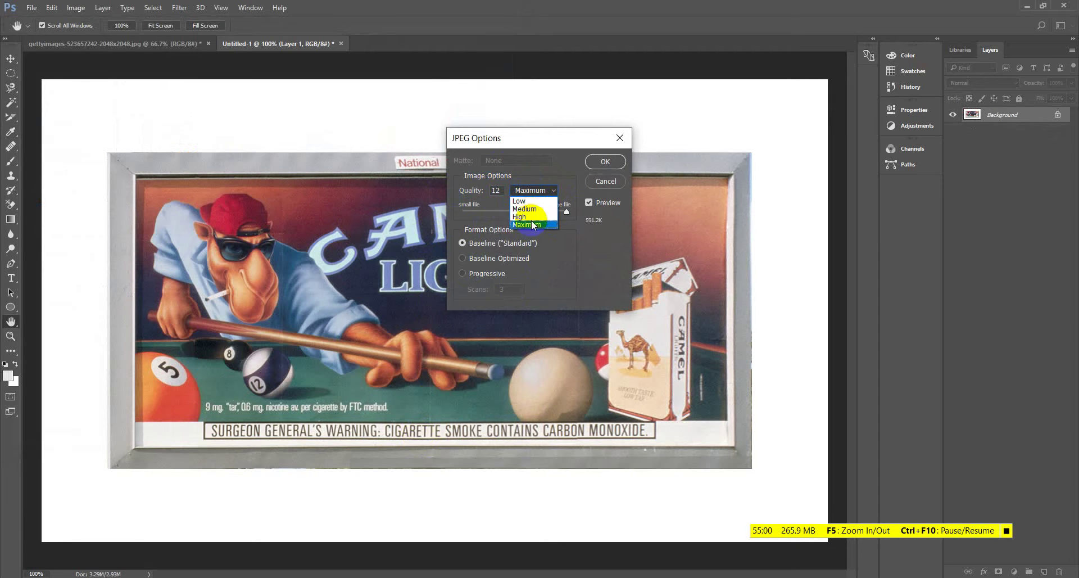
{"action": "left_click", "coordinate": [532, 217]}
{"action": "left_click", "coordinate": [531, 190]}
{"action": "left_click", "coordinate": [528, 216]}
{"action": "left_click", "coordinate": [532, 189]}
{"action": "left_click", "coordinate": [519, 201]}
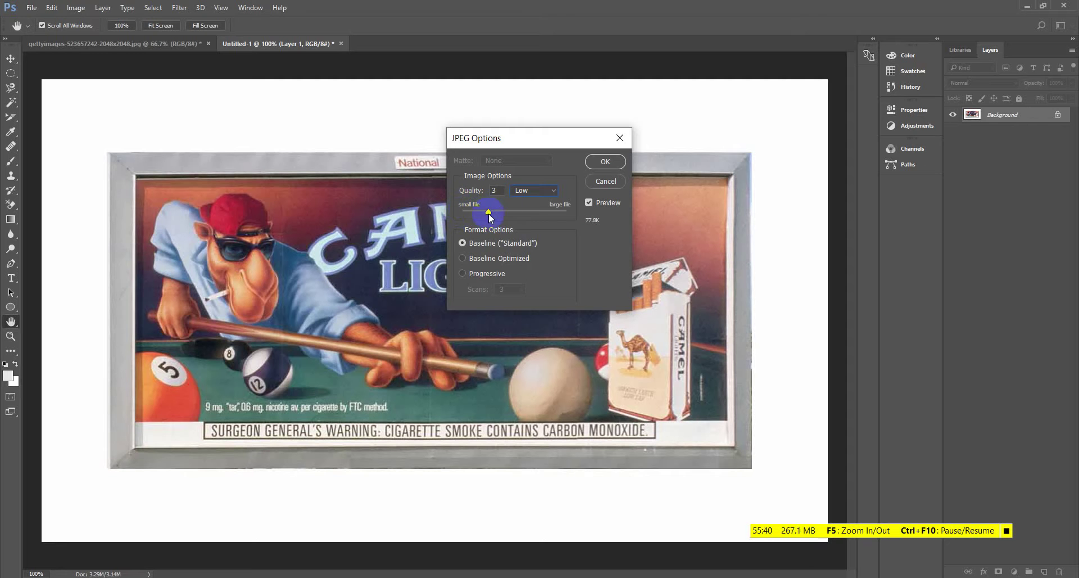
{"action": "left_click_drag", "start_coordinate": [489, 218], "coordinate": [508, 216]}
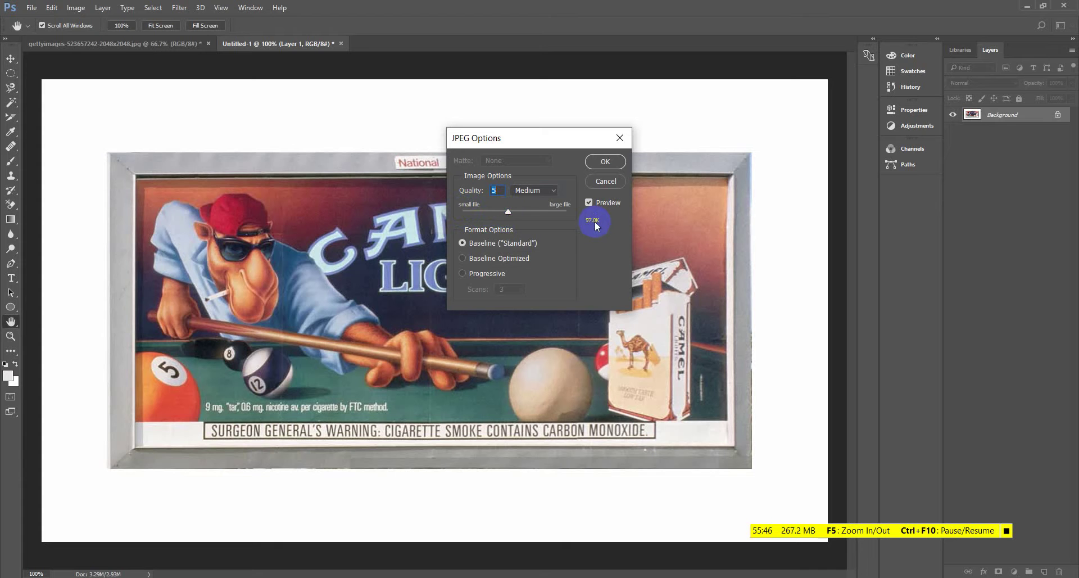
{"action": "left_click_drag", "start_coordinate": [507, 213], "coordinate": [530, 213]}
- Set the JPEG quality to 12 (Maximum) with the Baseline ("Standard") format and finish saving the file
{"action": "left_click_drag", "start_coordinate": [537, 211], "coordinate": [567, 212]}
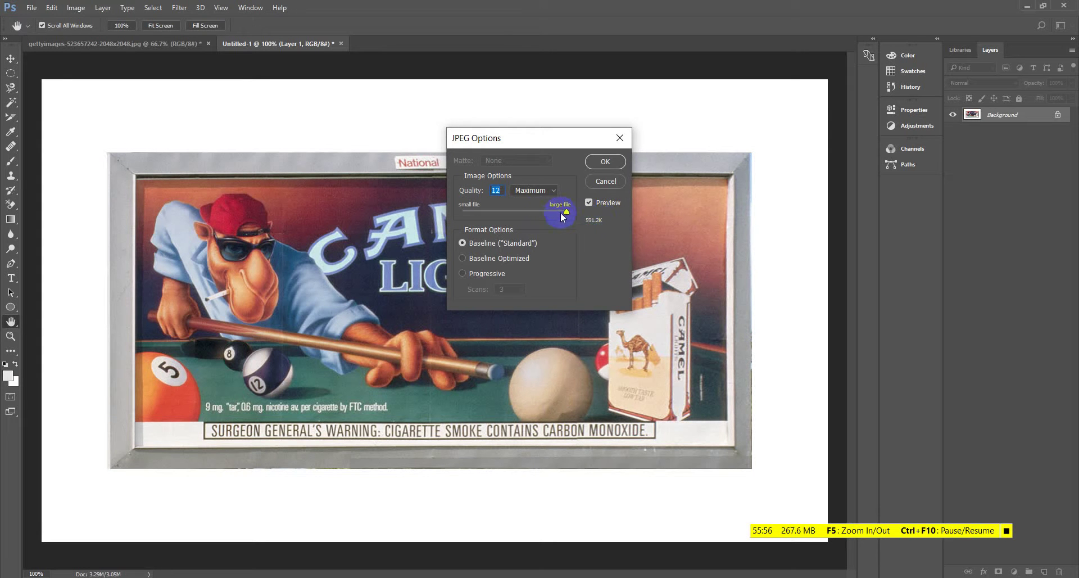
{"action": "mouse_move", "coordinate": [564, 212]}
{"action": "left_mouse_down"}
{"action": "mouse_move", "coordinate": [471, 214]}
{"action": "mouse_move", "coordinate": [578, 207]}
{"action": "left_mouse_up"}
{"action": "left_click", "coordinate": [602, 161]}
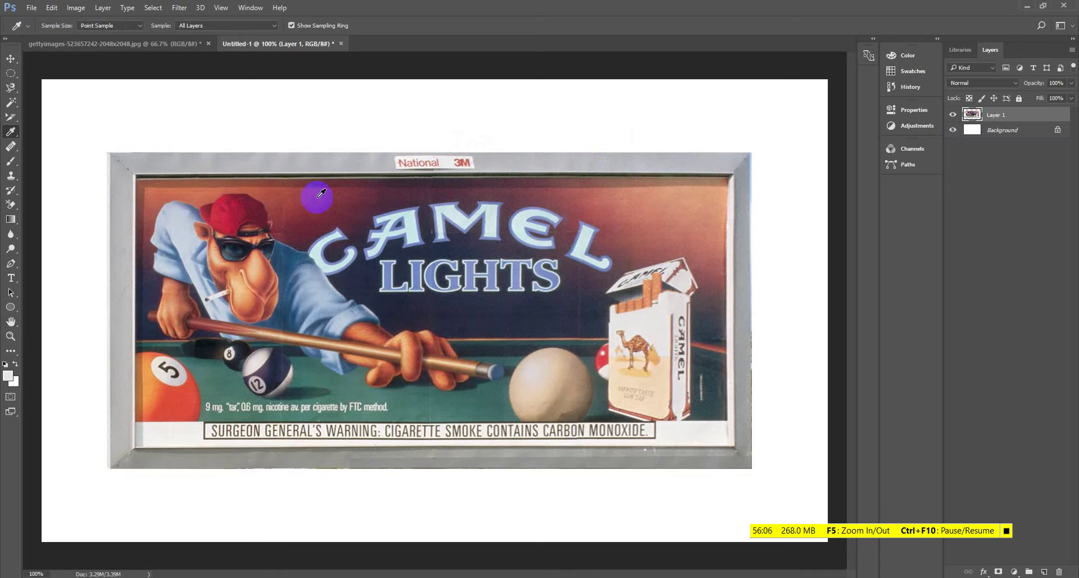
- Check the destination folder in Photoshop's Save As dialog and dismiss it without saving
{"action": "left_click", "coordinate": [1024, 6]}
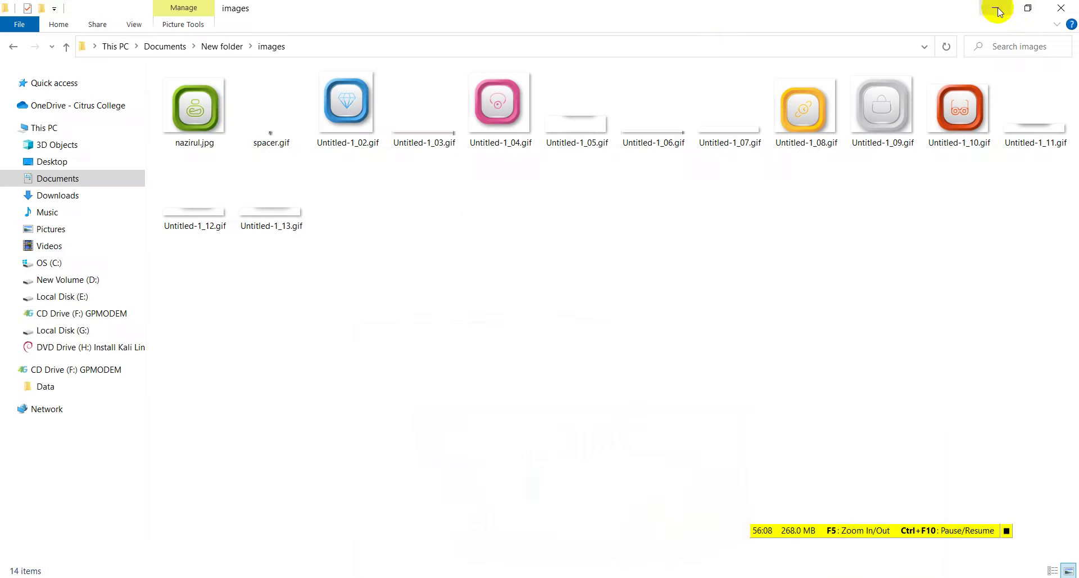
{"action": "left_click", "coordinate": [116, 48]}
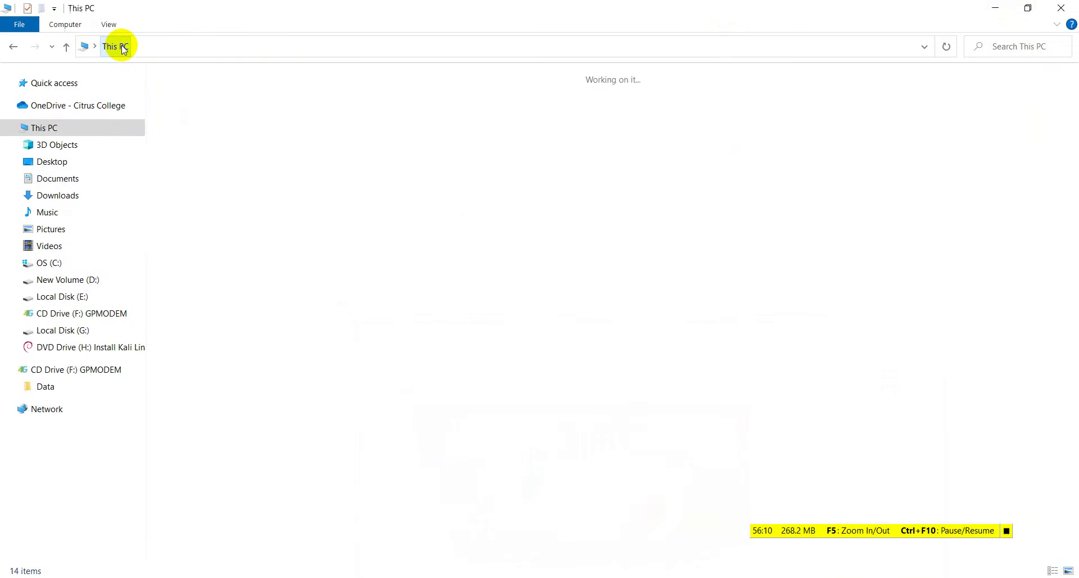
{"action": "key", "text": "alt+Tab"}
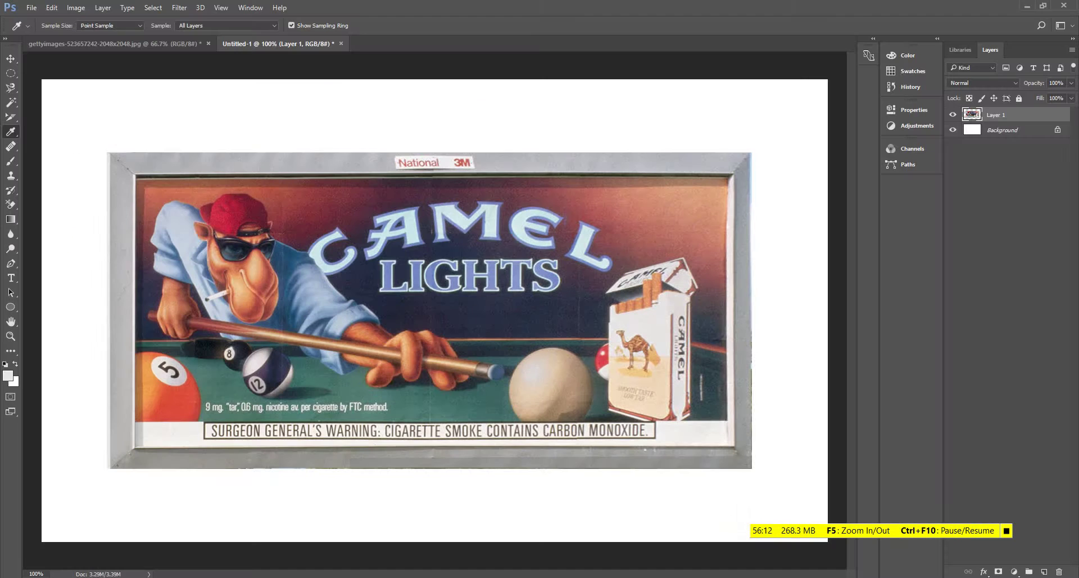
{"action": "key", "text": "ctrl+s"}
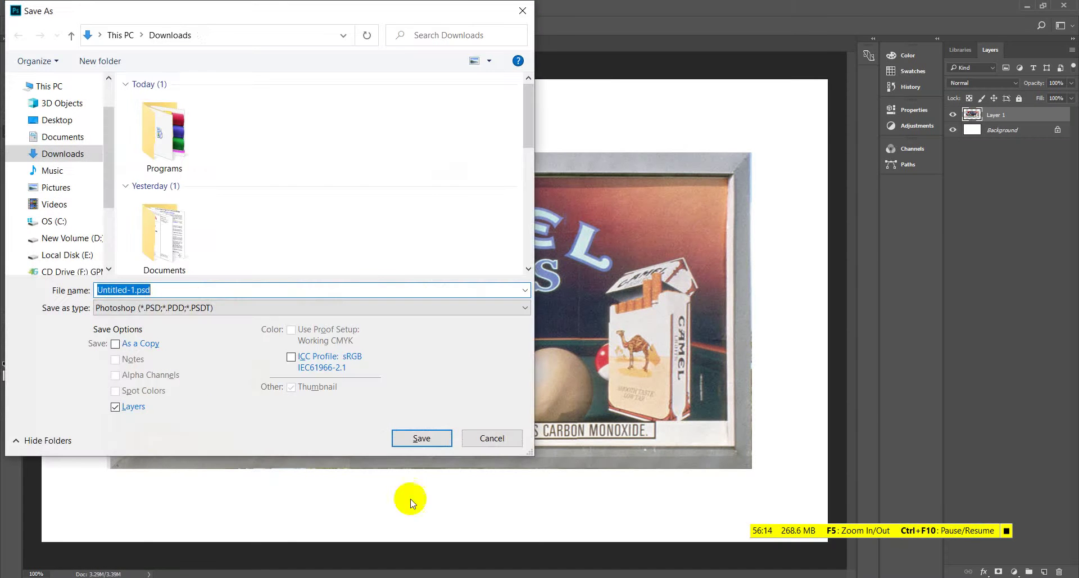
{"action": "left_click", "coordinate": [479, 438]}
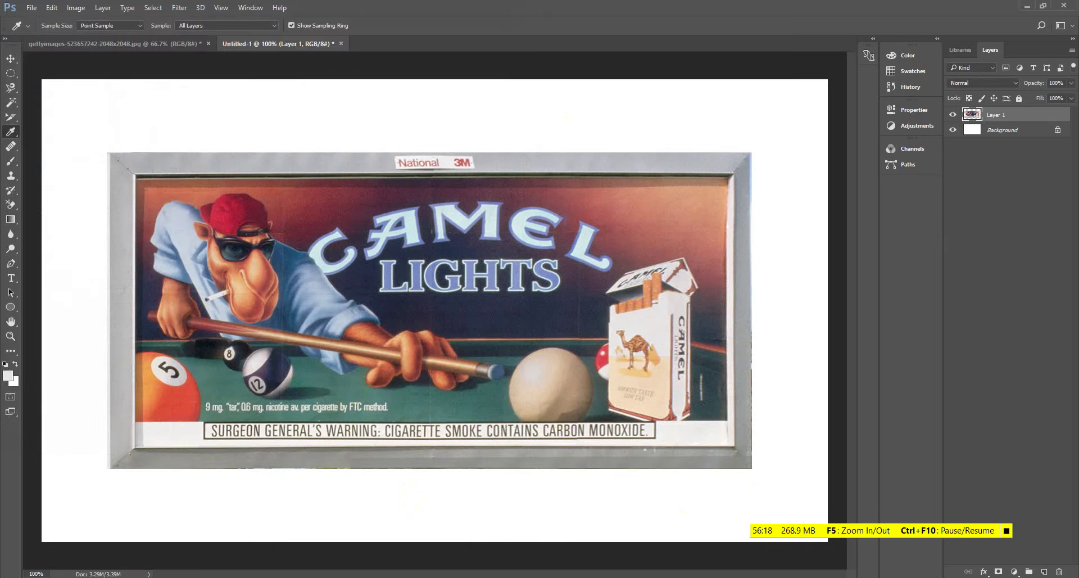
- Switch to the Downloads folder in File Explorer and open jkl.jpg in Photos to view the exported image
{"action": "left_click", "coordinate": [206, 522]}
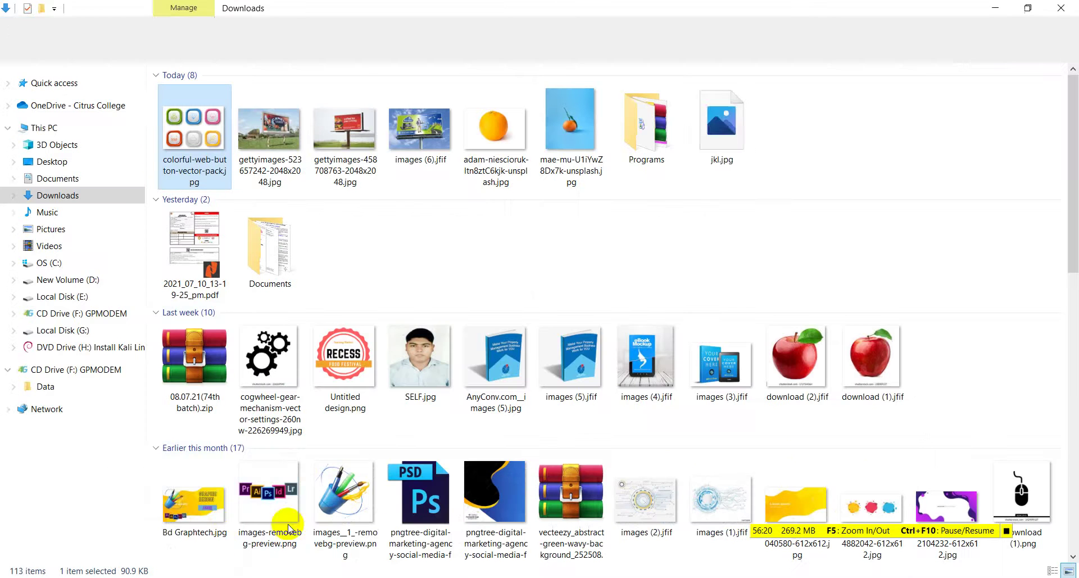
{"action": "scroll", "coordinate": [539, 248], "scroll_direction": "down", "scroll_amount": 3}
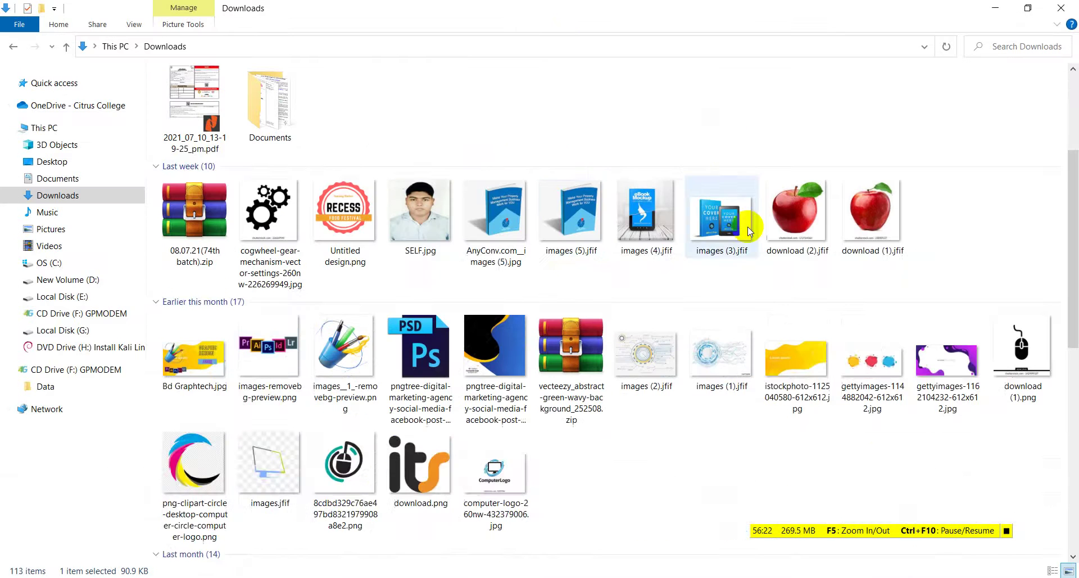
{"action": "scroll", "coordinate": [746, 228], "scroll_direction": "up", "scroll_amount": 3}
{"action": "double_click", "coordinate": [722, 143]}
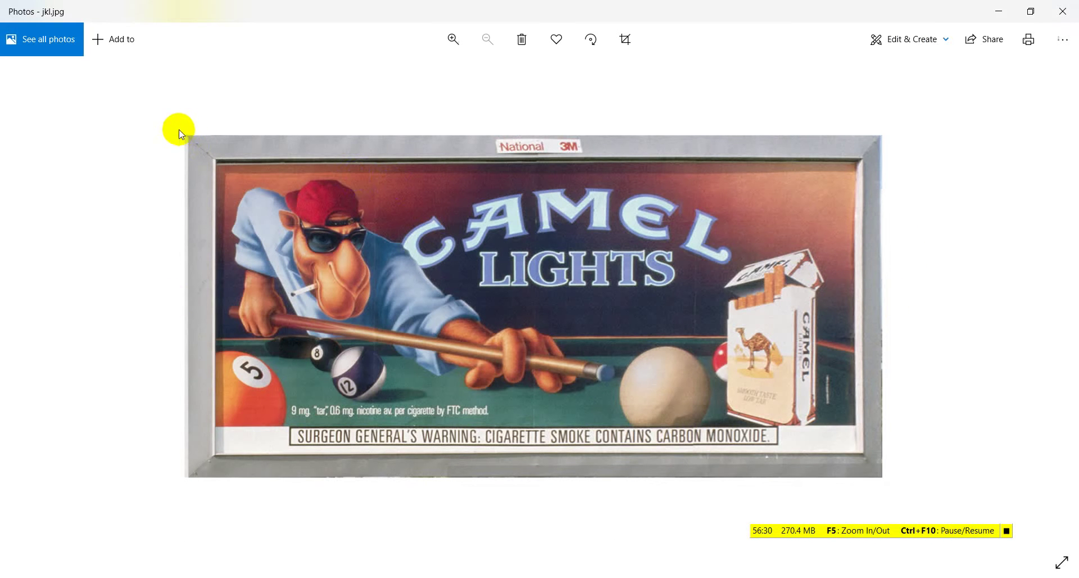
- Close the image viewer and copy jkl.jpg from the Downloads folder to the desktop
{"action": "left_click", "coordinate": [1062, 12]}
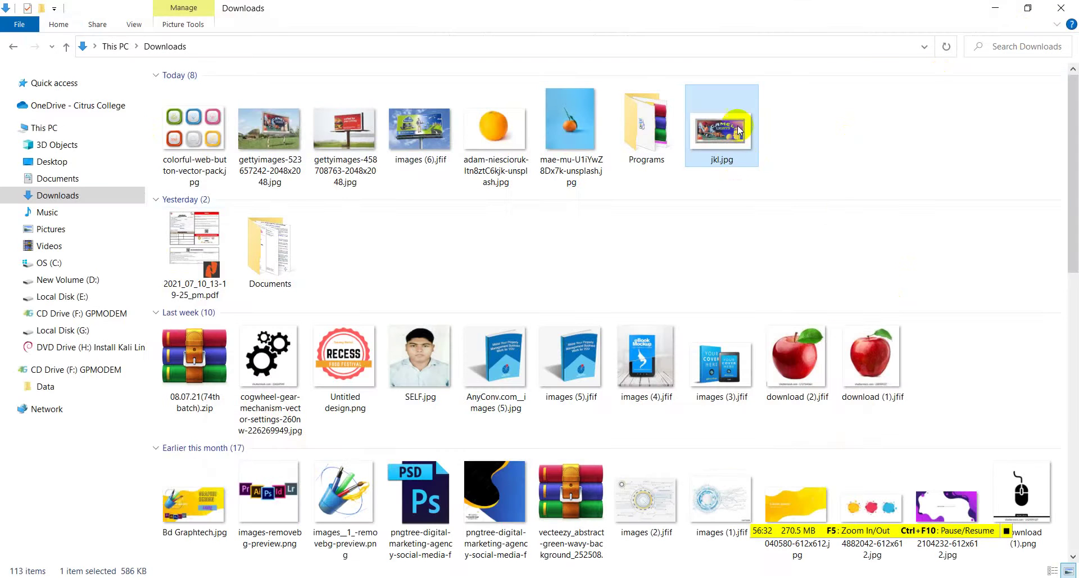
{"action": "left_click", "coordinate": [719, 199]}
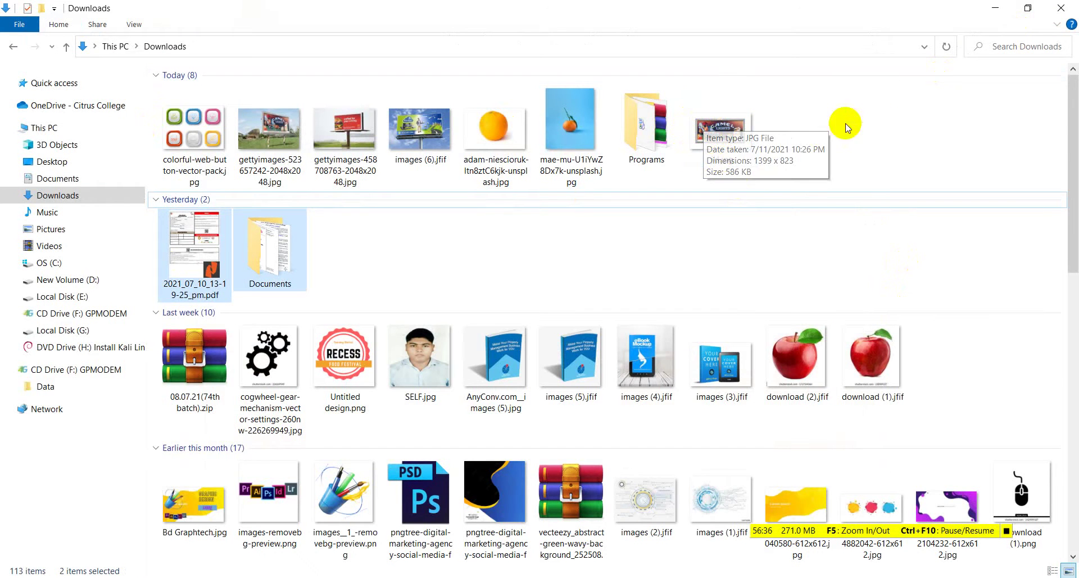
{"action": "left_click", "coordinate": [876, 116]}
{"action": "left_click", "coordinate": [743, 117]}
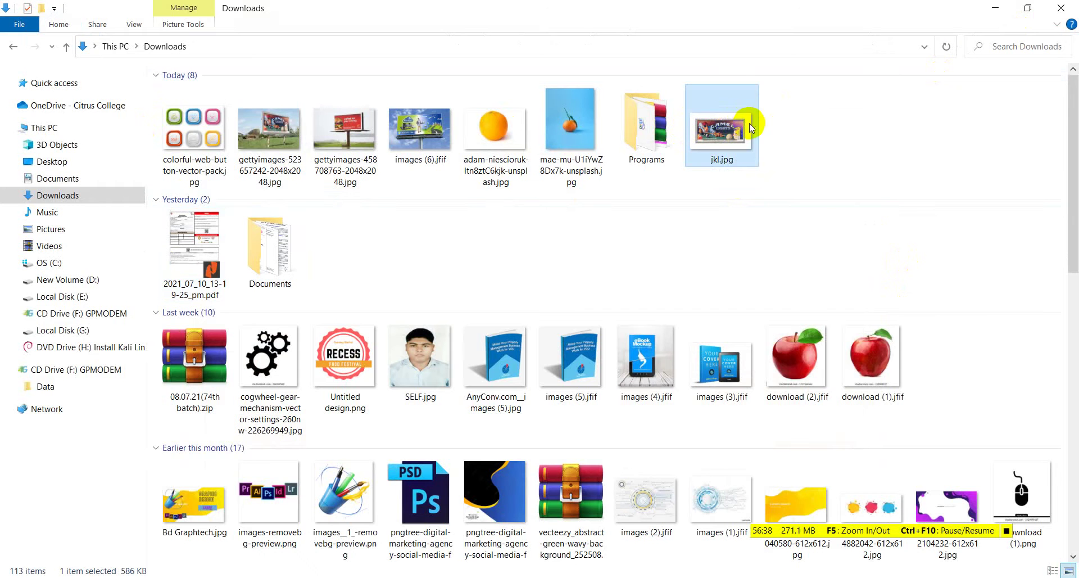
{"action": "left_click", "coordinate": [996, 7]}
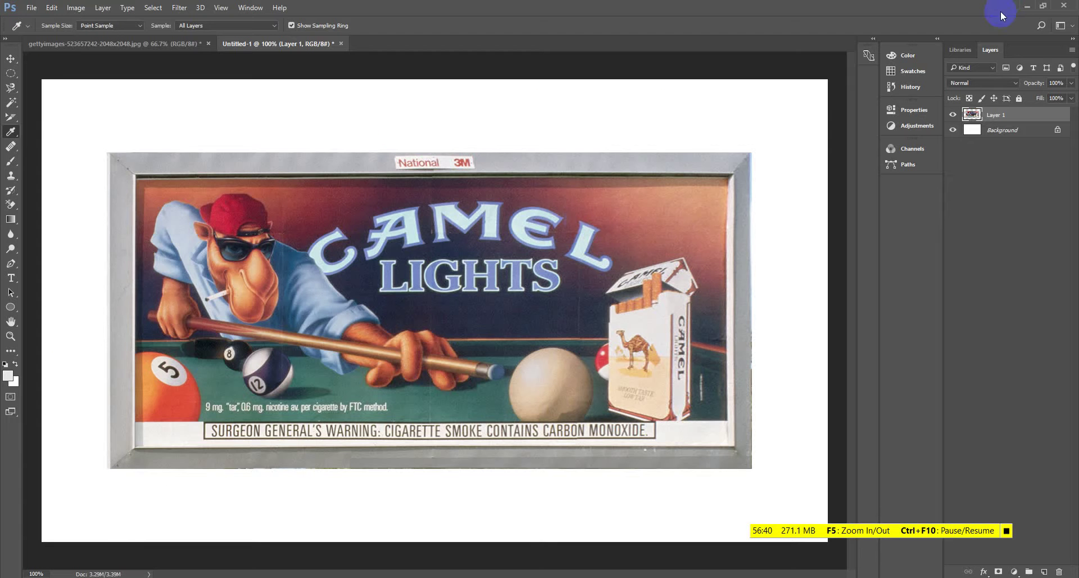
{"action": "left_click", "coordinate": [1026, 6]}
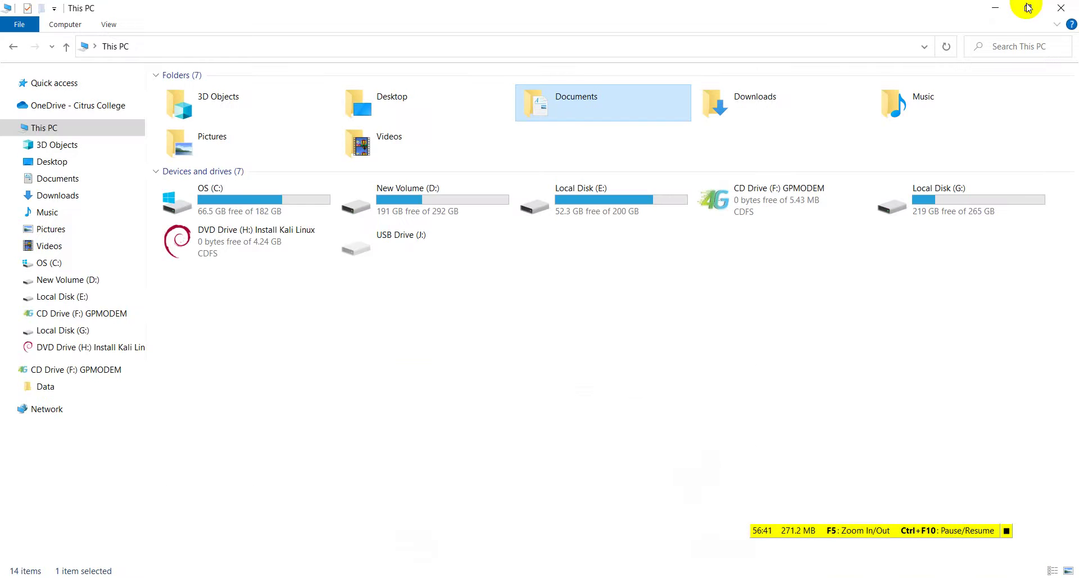
{"action": "left_click", "coordinate": [993, 9]}
{"action": "right_click", "coordinate": [879, 123]}
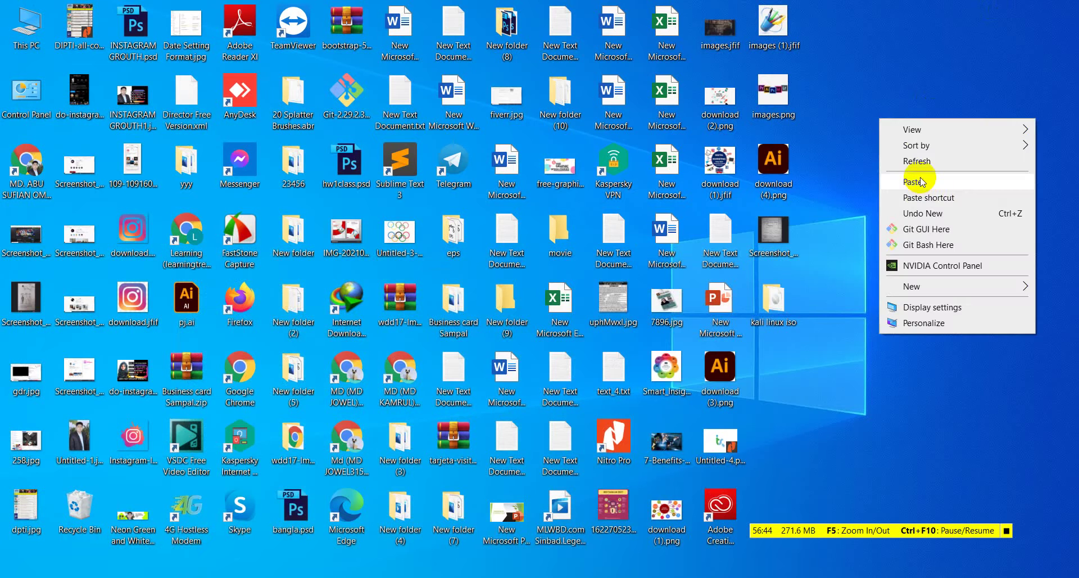
{"action": "left_click", "coordinate": [919, 177]}
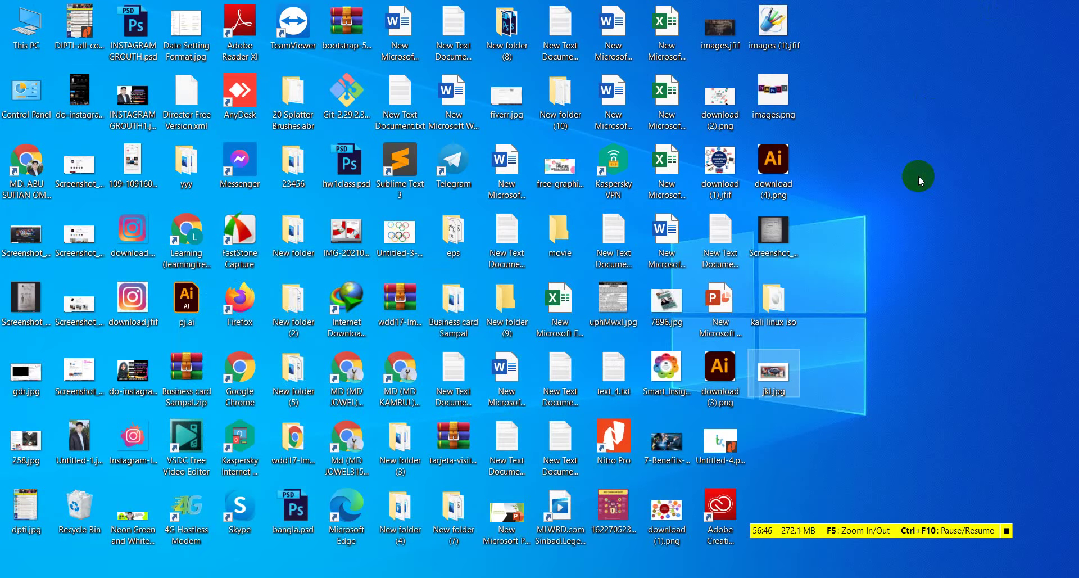
{"action": "left_click", "coordinate": [799, 372]}
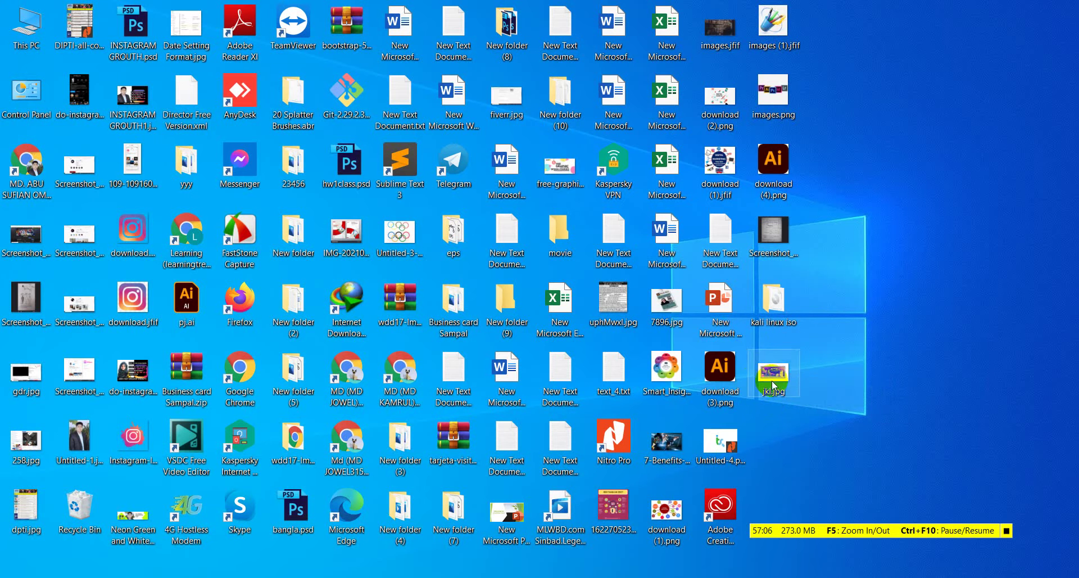
- Switch to Photoshop, convert the locked Background into a regular layer and delete it, keeping only the billboard layer
{"action": "key", "text": "alt+Tab"}
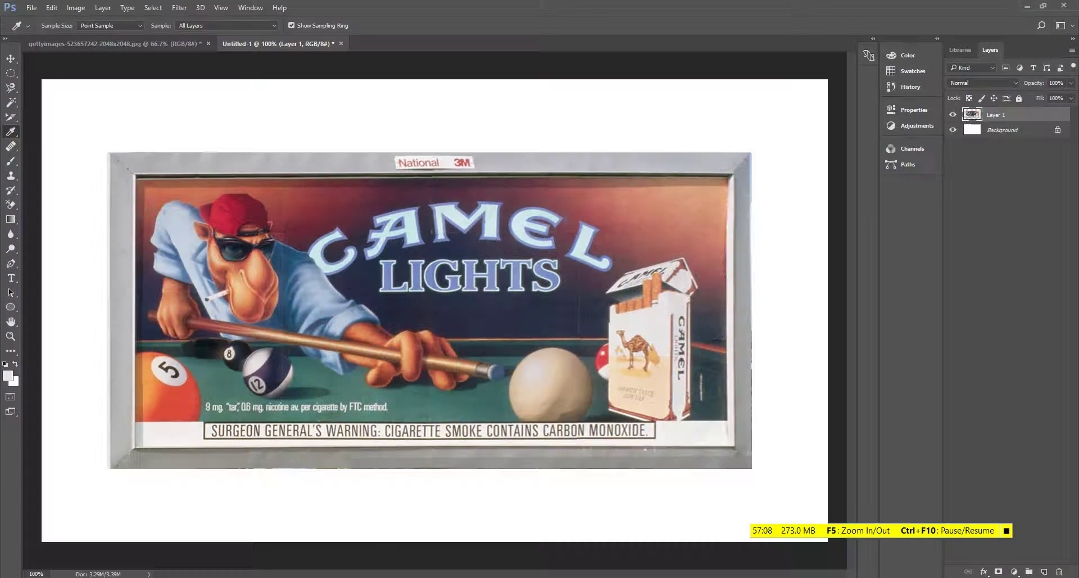
{"action": "left_click", "coordinate": [1058, 131]}
{"action": "double_click", "coordinate": [972, 131]}
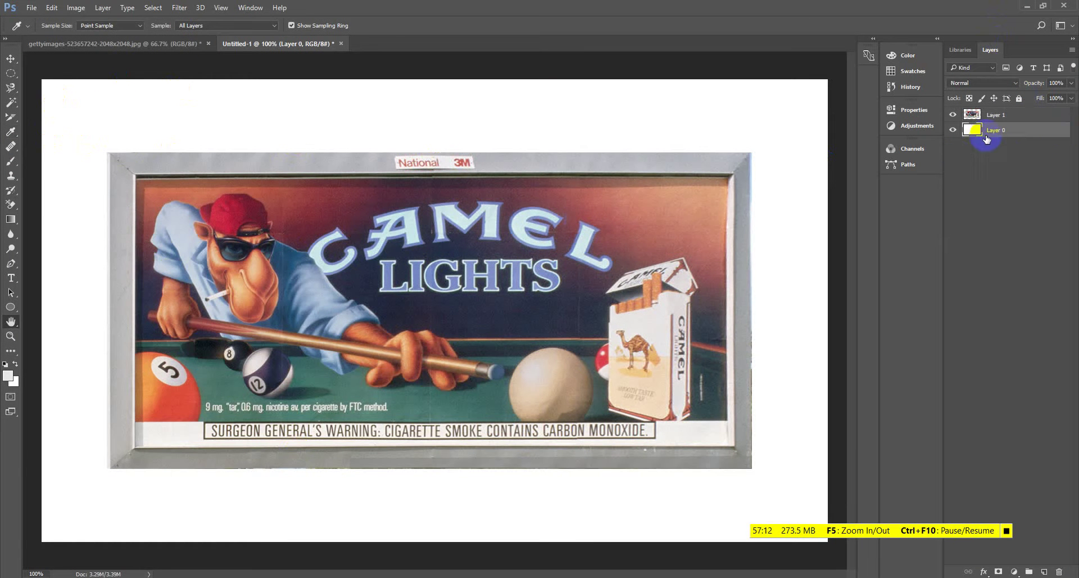
{"action": "left_click", "coordinate": [723, 153]}
{"action": "key", "text": "Delete"}
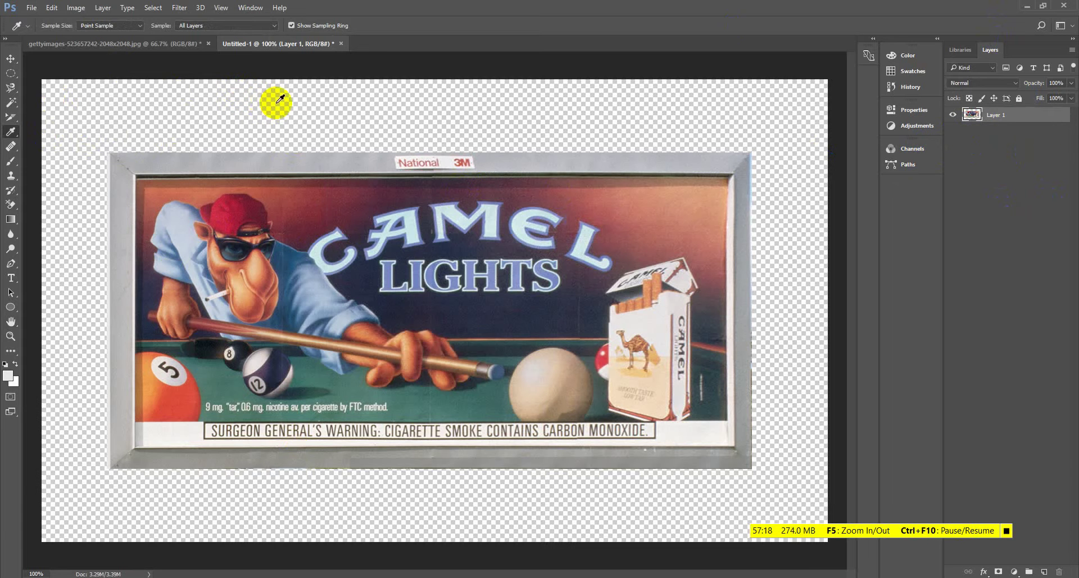
- Save the billboard document to Downloads as Untitled-1.png in PNG format with Smallest / Slow compression and no interlacing
{"action": "left_click", "coordinate": [30, 8]}
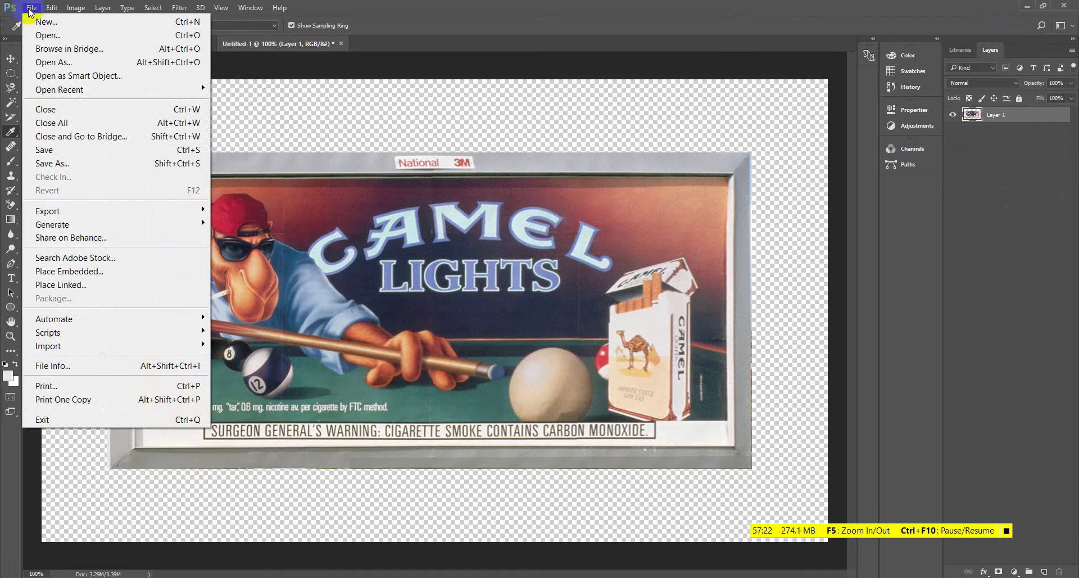
{"action": "left_click", "coordinate": [55, 150]}
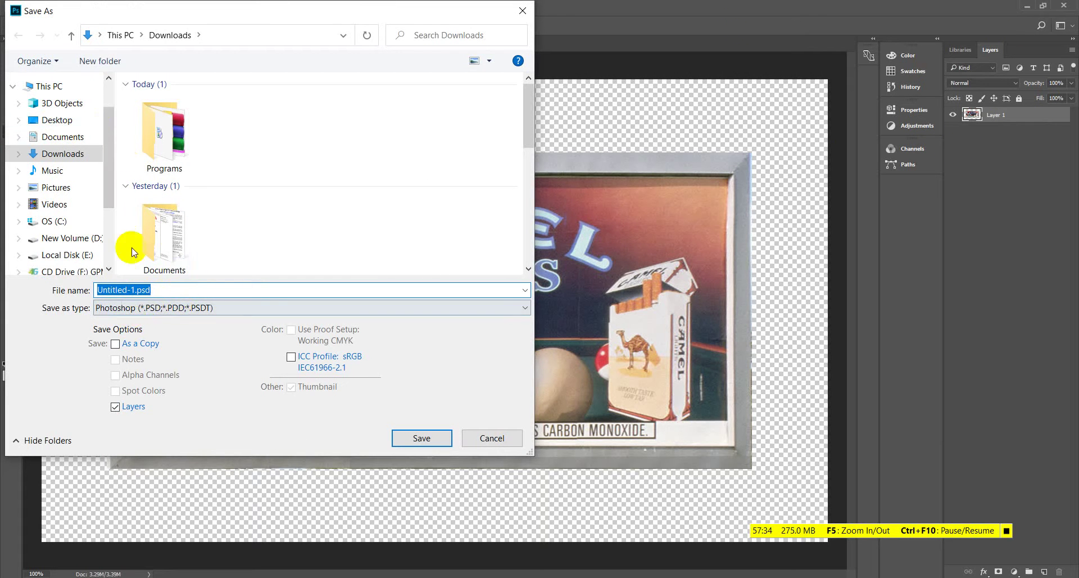
{"action": "left_click", "coordinate": [245, 307]}
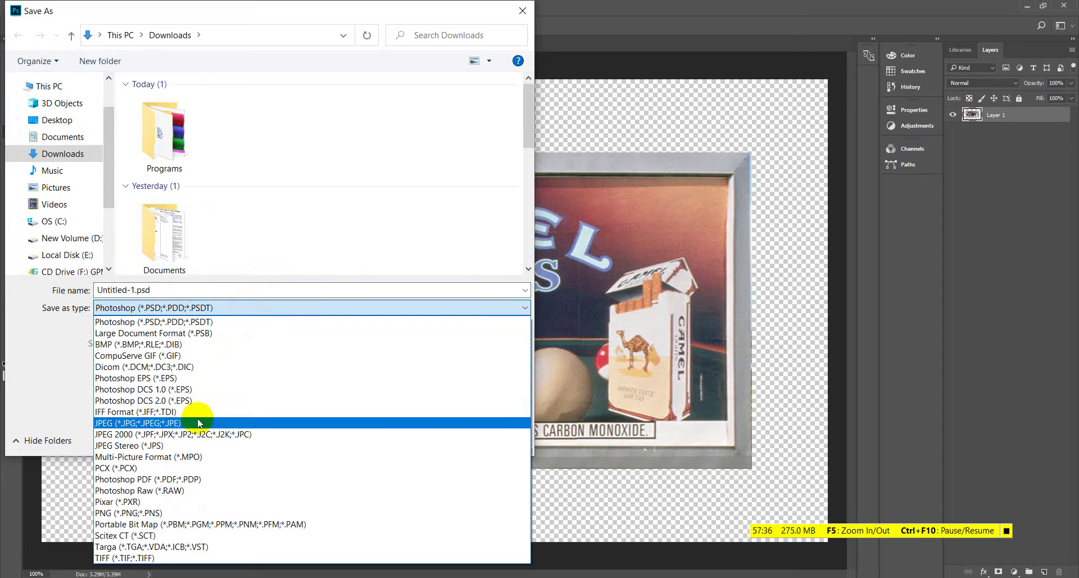
{"action": "left_click", "coordinate": [162, 513]}
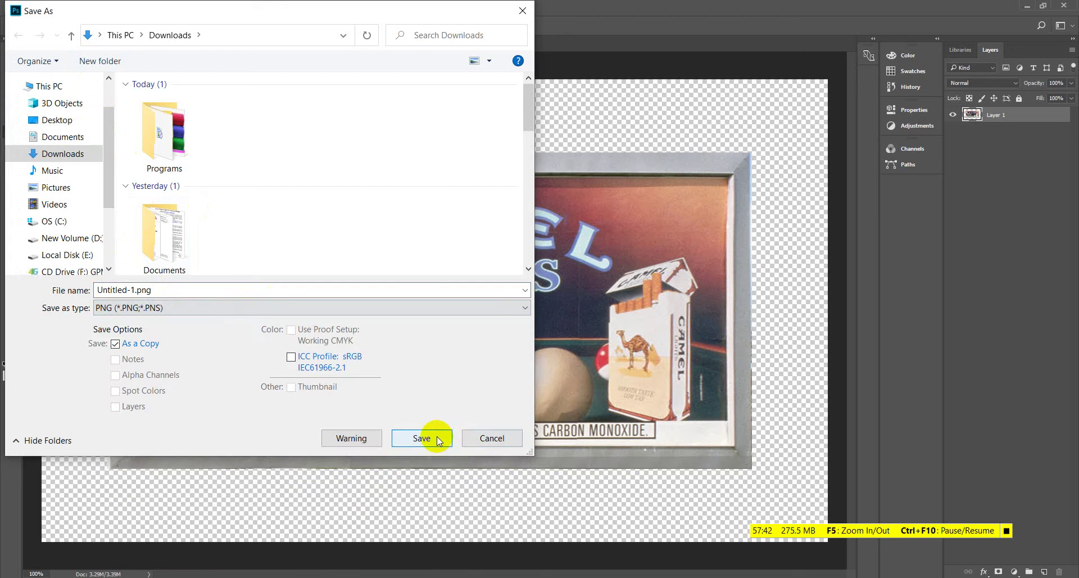
{"action": "left_click", "coordinate": [421, 437]}
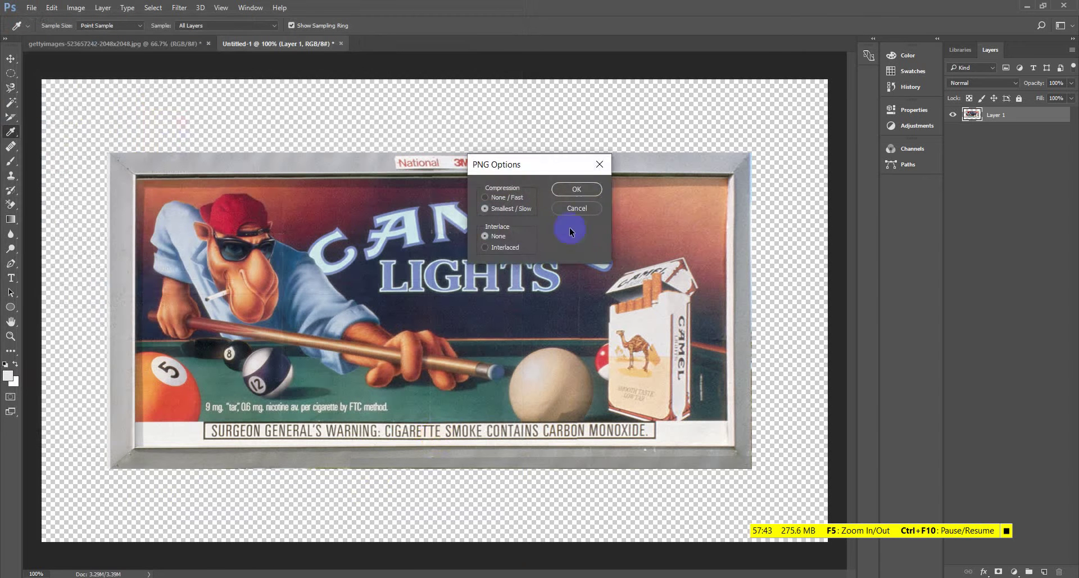
{"action": "left_click", "coordinate": [579, 188]}
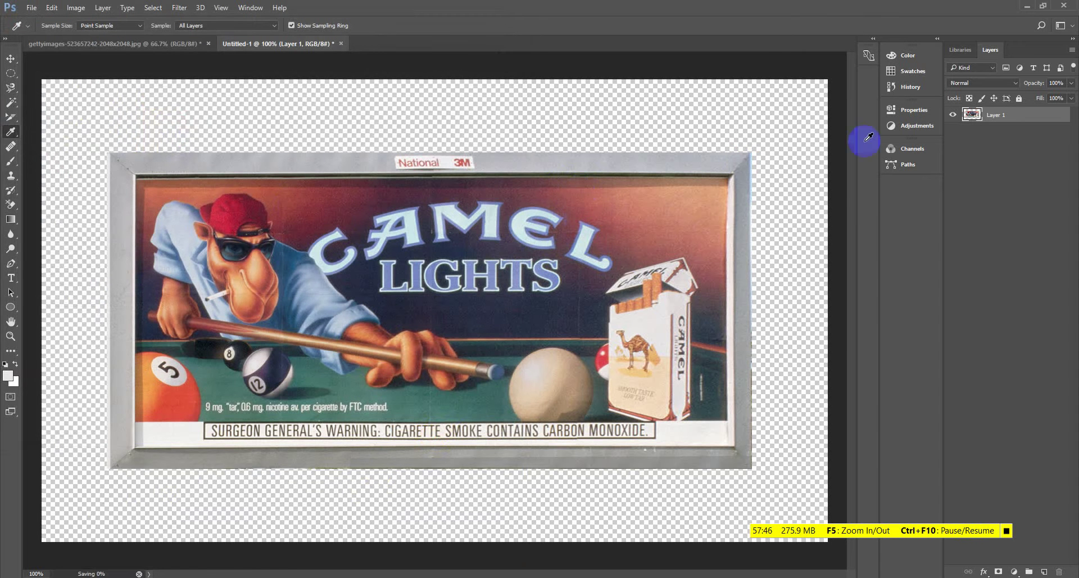
- Copy Untitled-1.png from the Downloads folder in File Explorer to the desktop, view it in Photos and close it
{"action": "left_click", "coordinate": [1030, 6]}
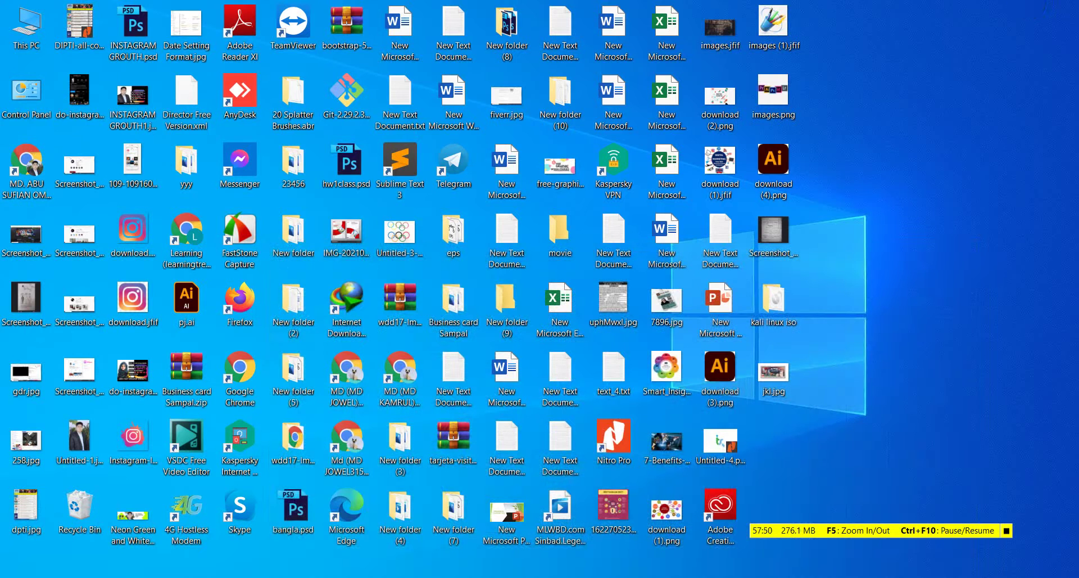
{"action": "left_click", "coordinate": [205, 513]}
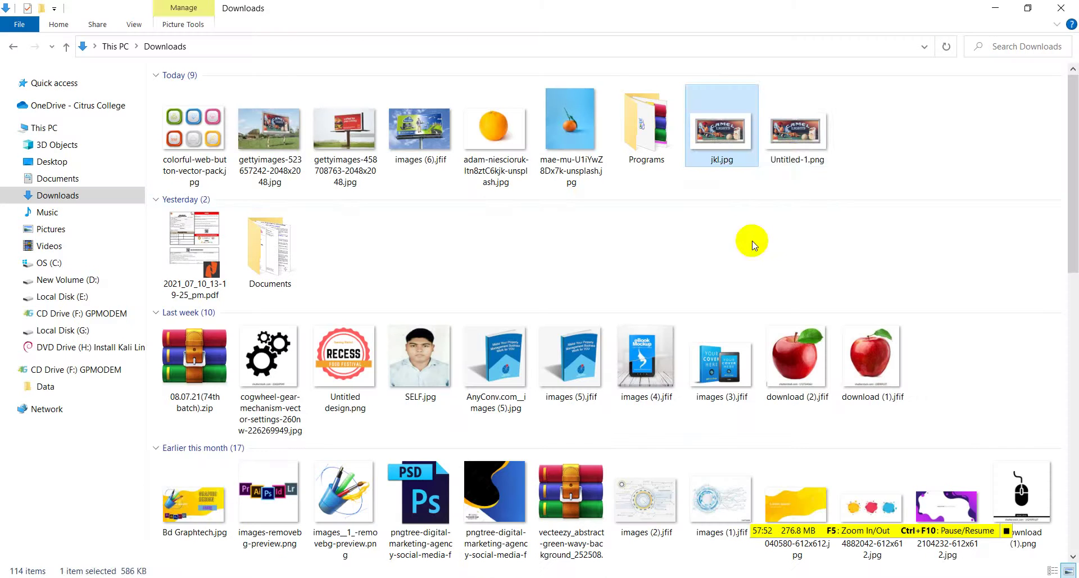
{"action": "left_click", "coordinate": [752, 242]}
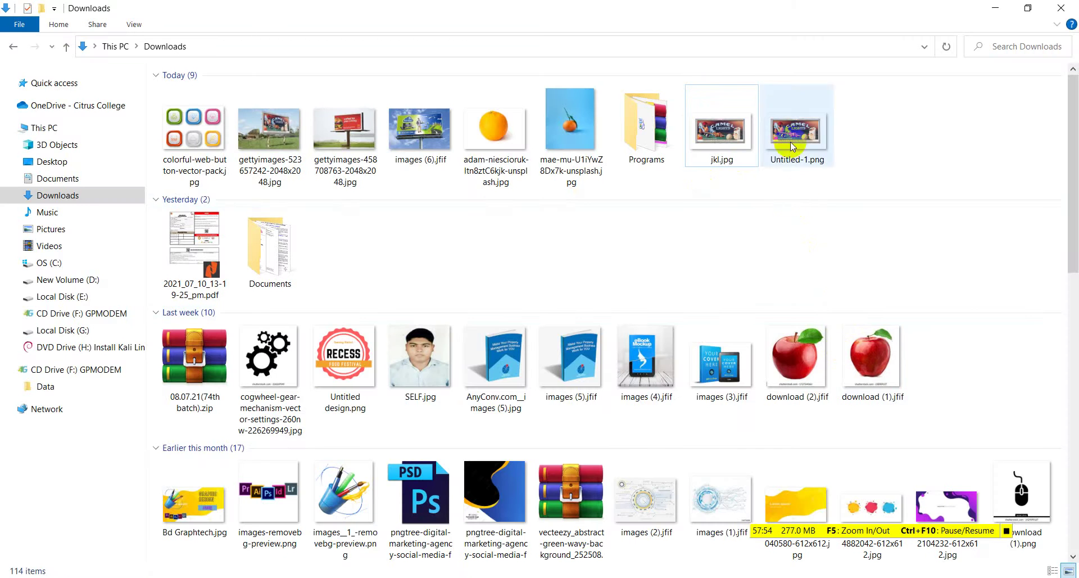
{"action": "mouse_move", "coordinate": [793, 147]}
{"action": "left_mouse_down"}
{"action": "mouse_move", "coordinate": [698, 517]}
{"action": "mouse_move", "coordinate": [584, 562]}
{"action": "mouse_move", "coordinate": [710, 559]}
{"action": "mouse_move", "coordinate": [762, 169]}
{"action": "mouse_move", "coordinate": [794, 146]}
{"action": "left_mouse_up"}
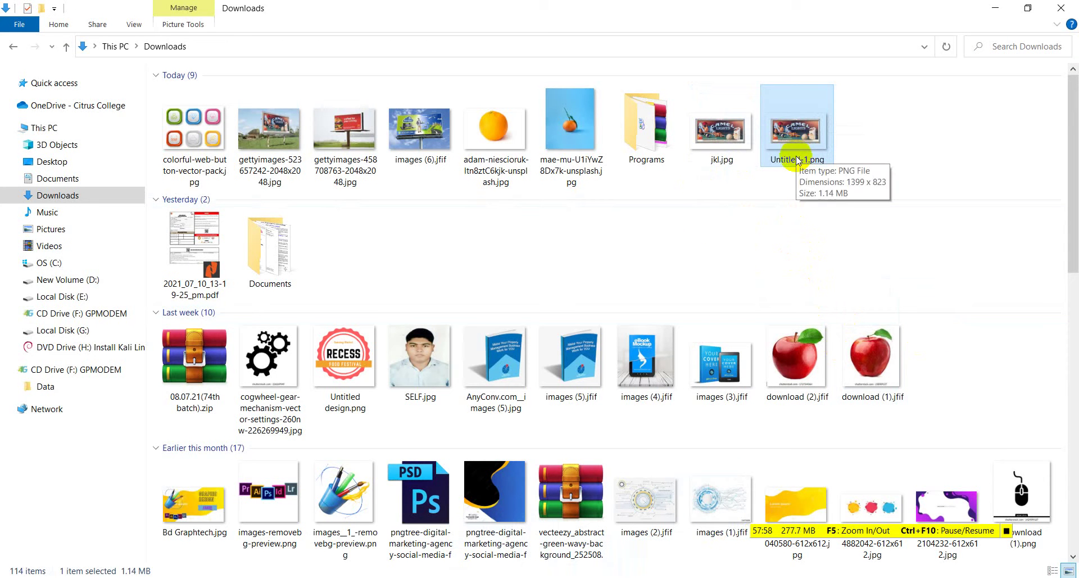
{"action": "left_click", "coordinate": [994, 8]}
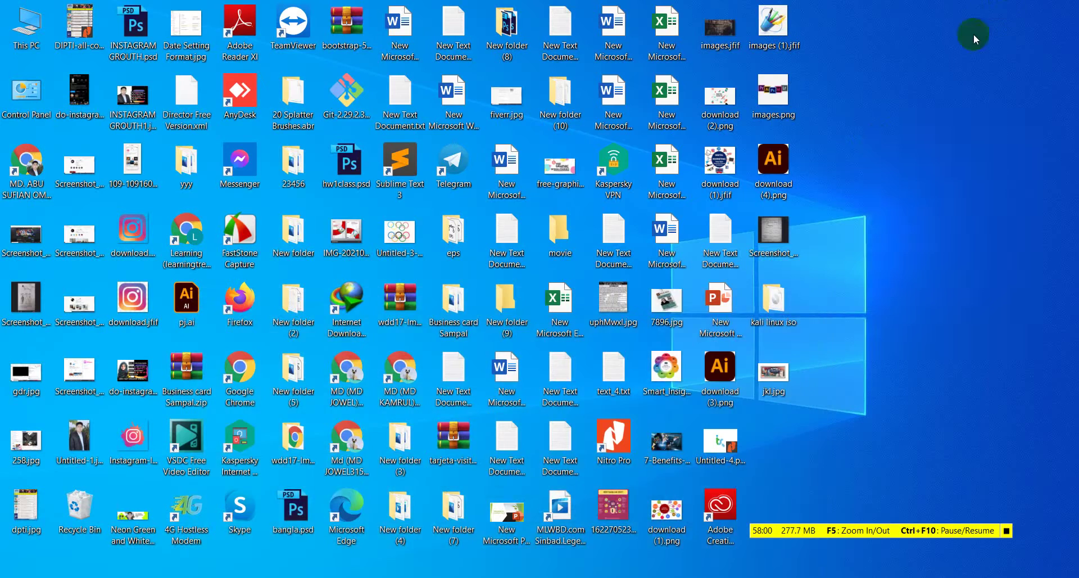
{"action": "right_click", "coordinate": [870, 135]}
{"action": "left_click", "coordinate": [911, 198]}
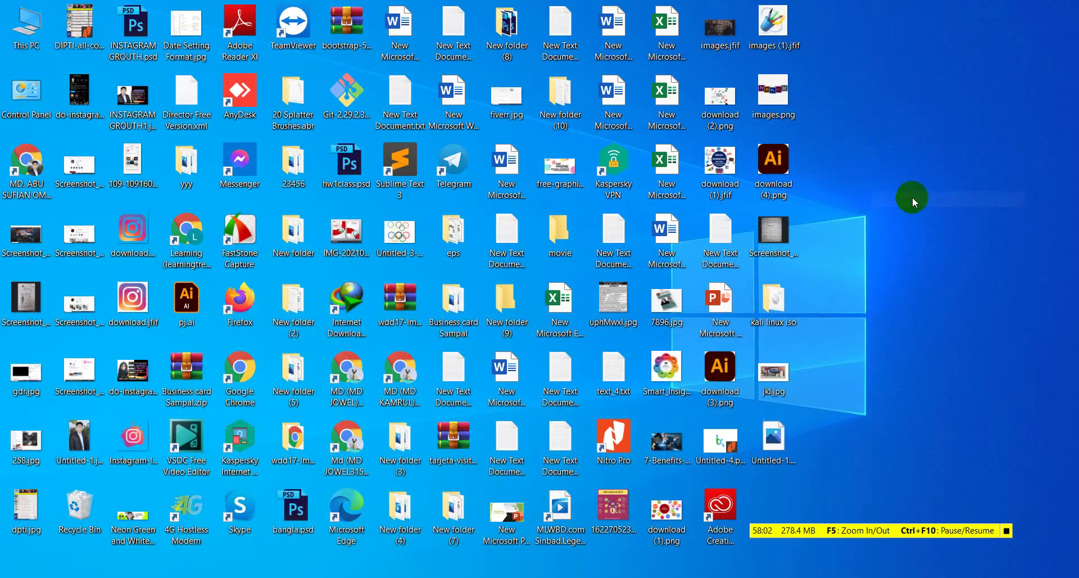
{"action": "left_click", "coordinate": [834, 287]}
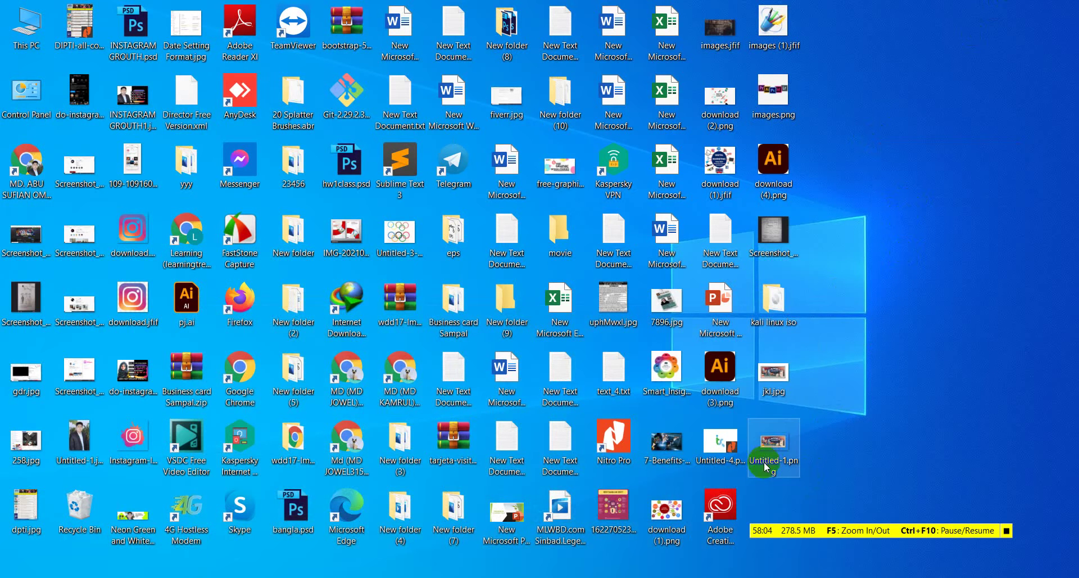
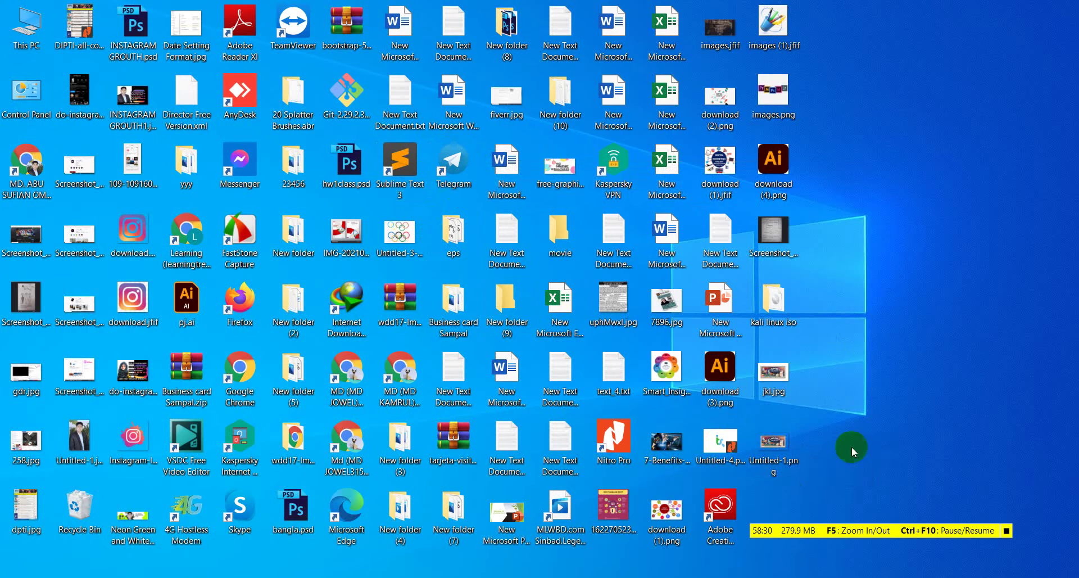
{"action": "double_click", "coordinate": [787, 433]}
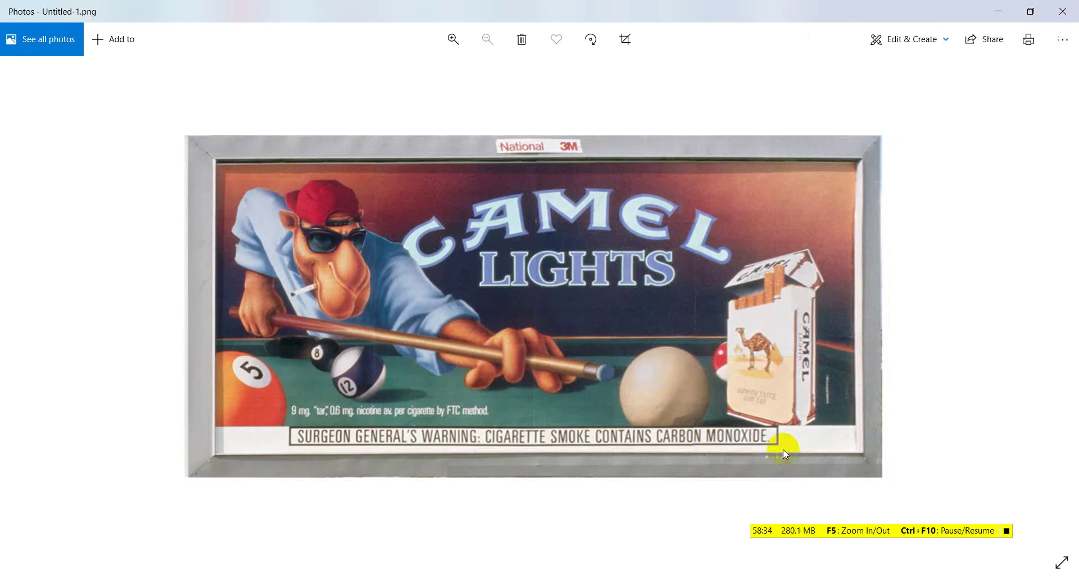
{"action": "left_click", "coordinate": [1061, 11]}
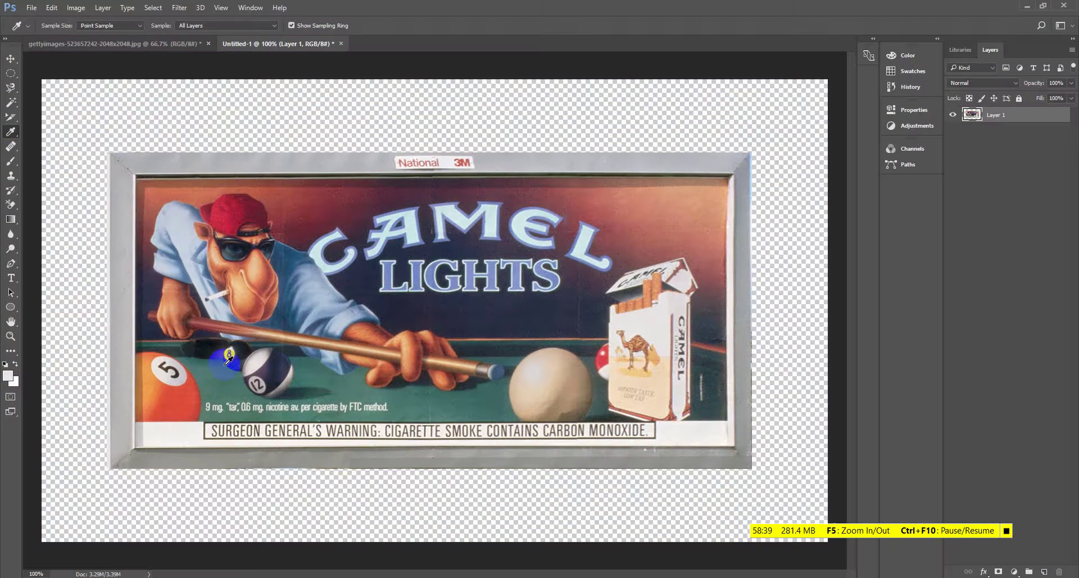
{"action": "left_click", "coordinate": [33, 9]}
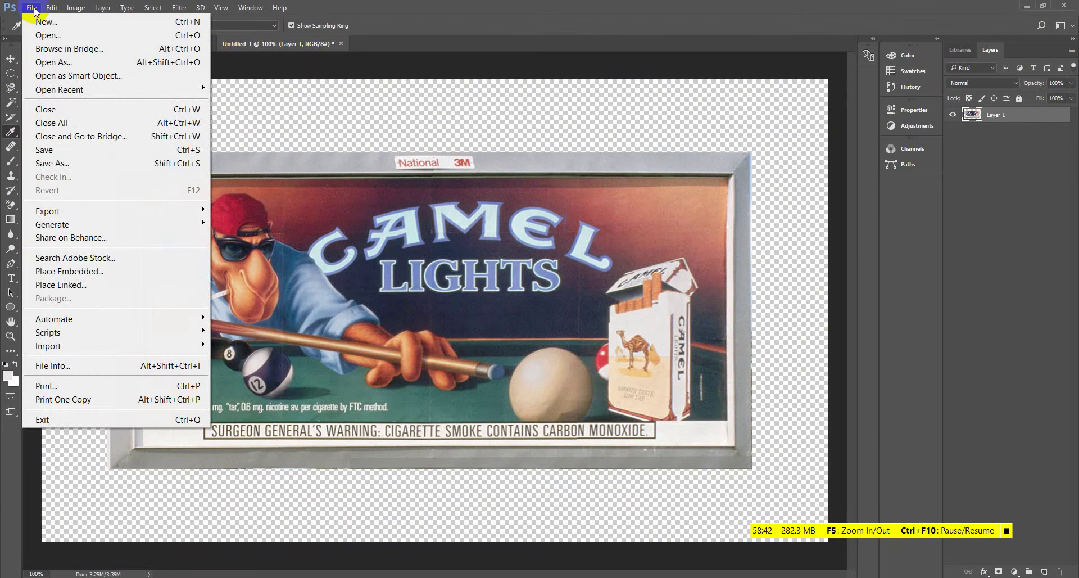
{"action": "left_click", "coordinate": [66, 164]}
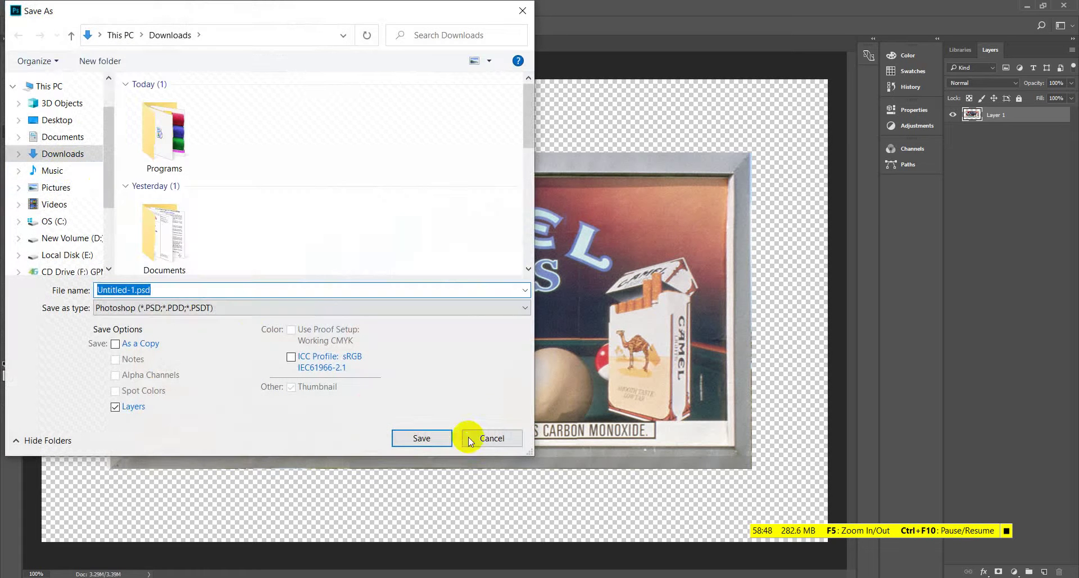
{"action": "left_click", "coordinate": [471, 440]}
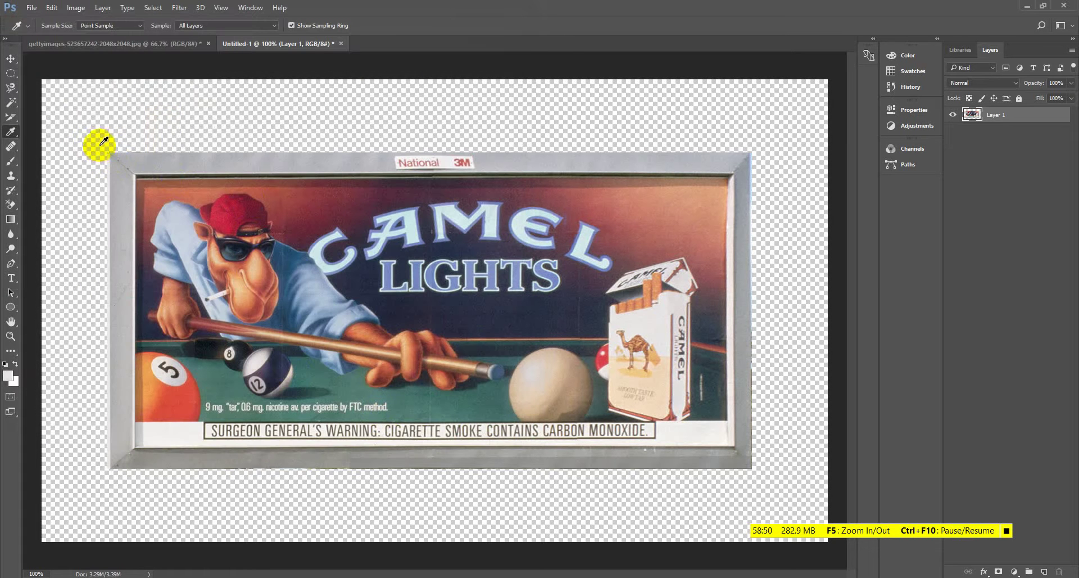
- Save the transparent billboard document to Downloads as Untitled-1.jpg in JPEG format with quality 12 (Maximum) and Baseline ("Standard")
{"action": "left_click", "coordinate": [31, 8]}
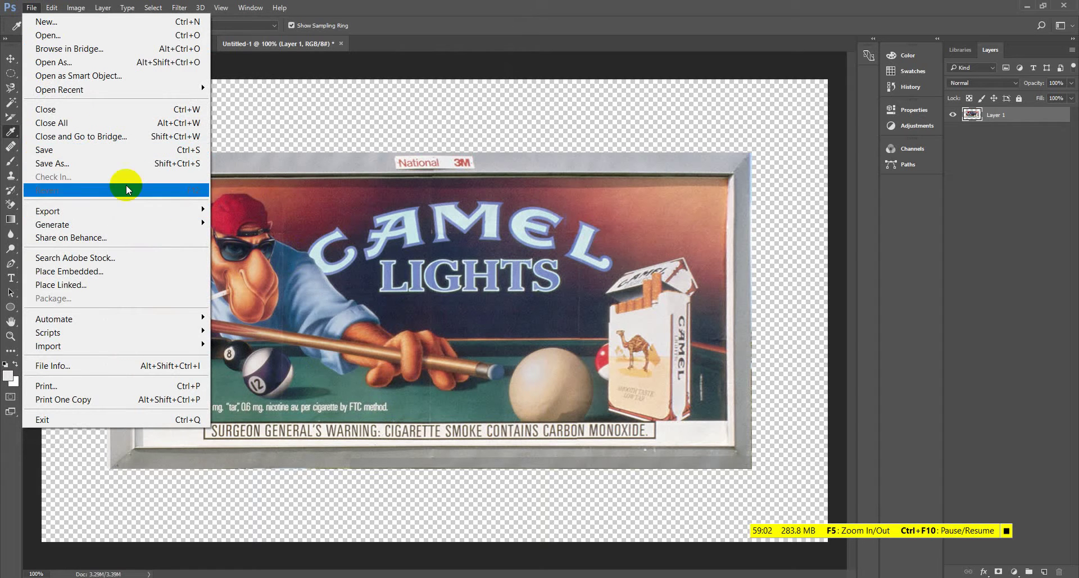
{"action": "left_click", "coordinate": [90, 165]}
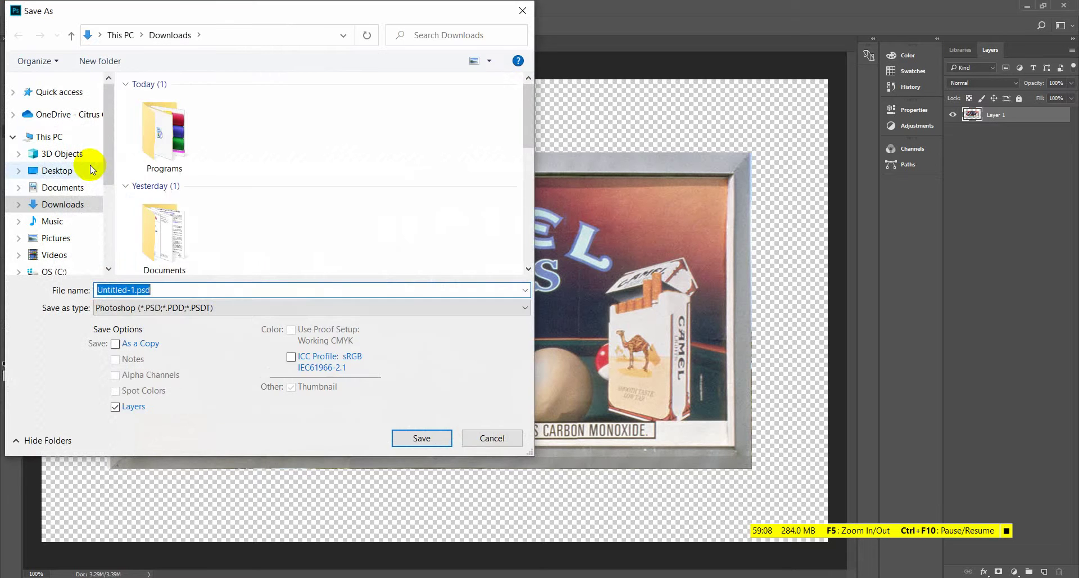
{"action": "left_click", "coordinate": [218, 311]}
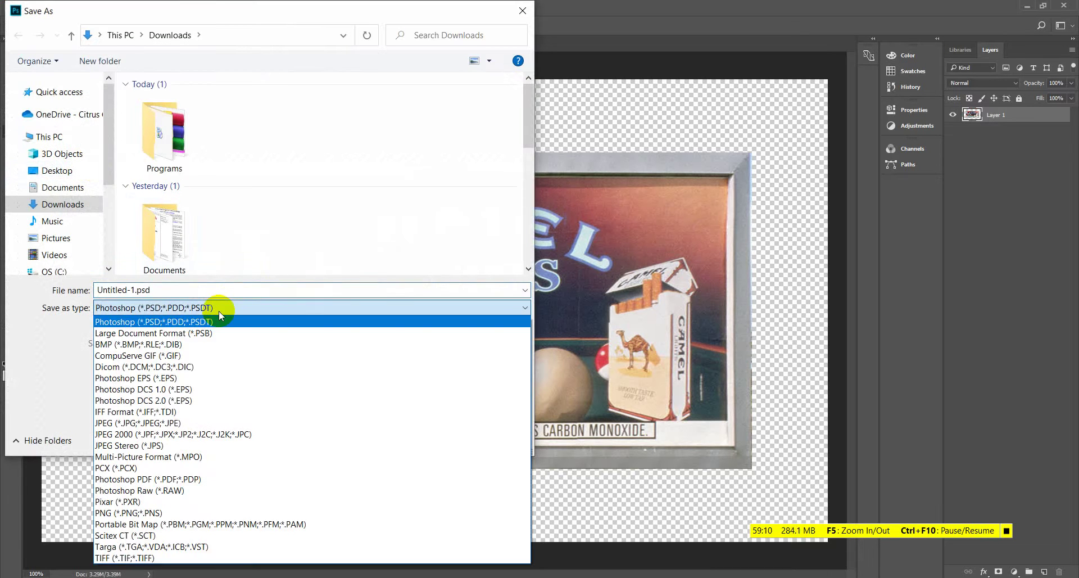
{"action": "left_click", "coordinate": [203, 423]}
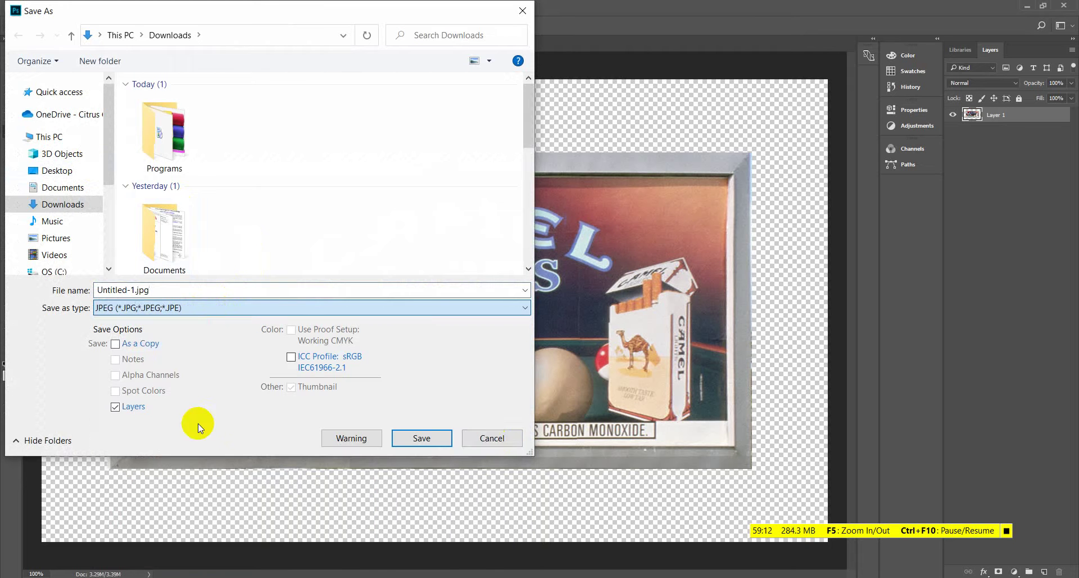
{"action": "left_click", "coordinate": [429, 439]}
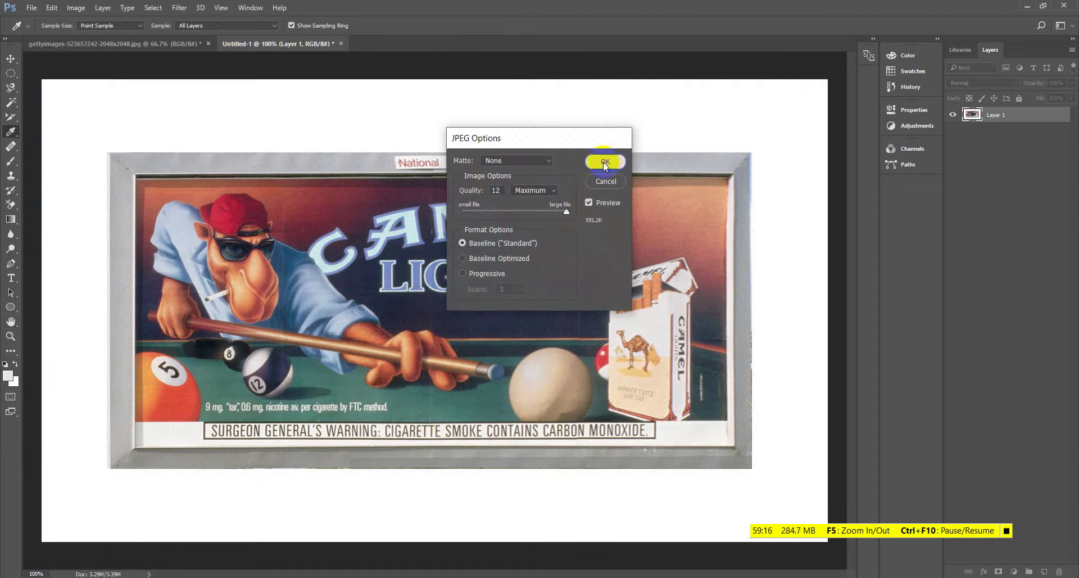
{"action": "left_click", "coordinate": [605, 163]}
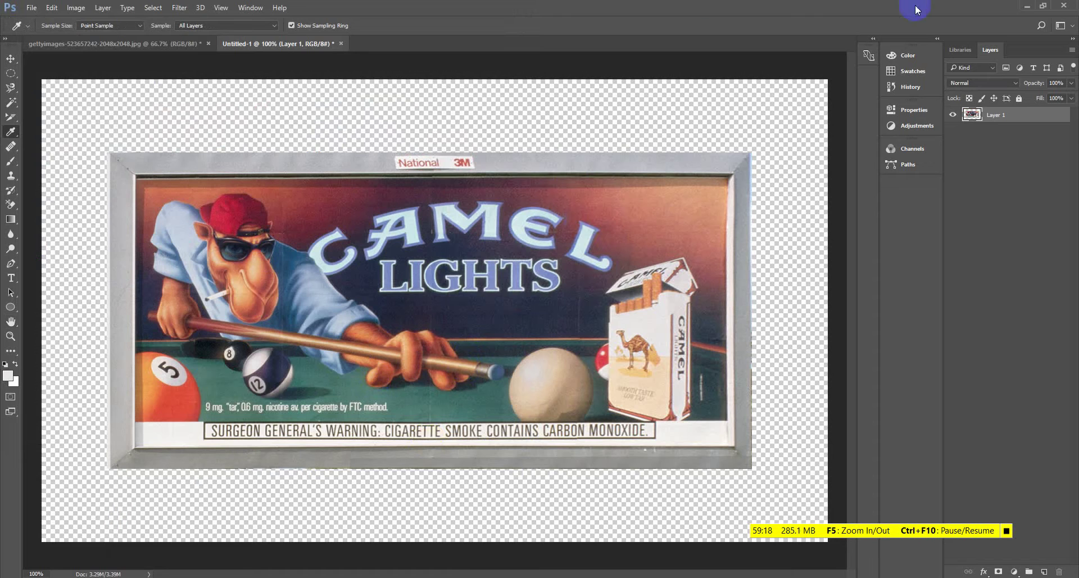
- Minimize Photoshop and switch to the Downloads folder in File Explorer to compare the exported Untitled-1 files
{"action": "left_click", "coordinate": [1030, 5]}
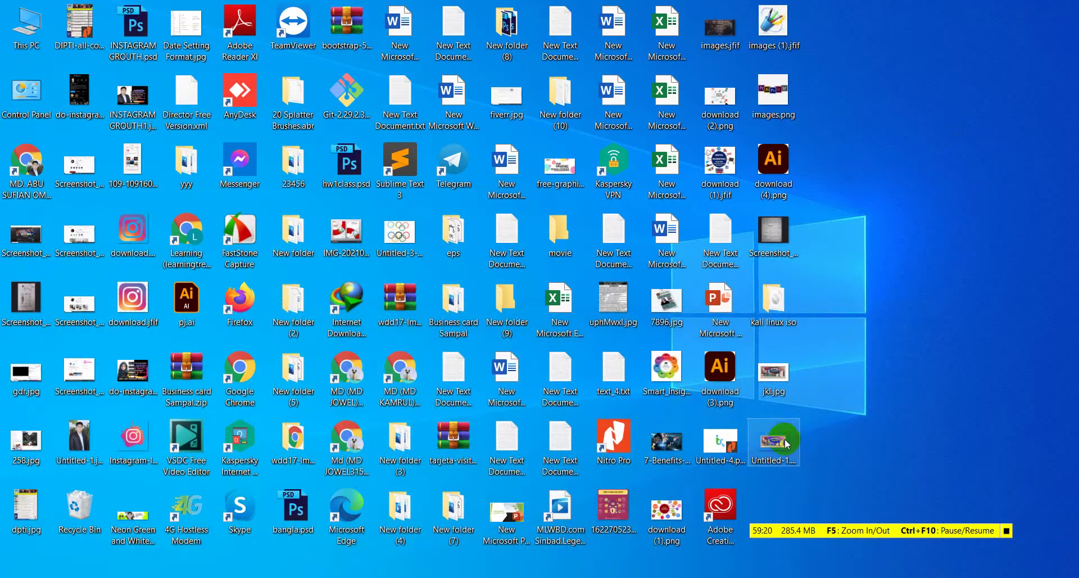
{"action": "mouse_move", "coordinate": [397, 565]}
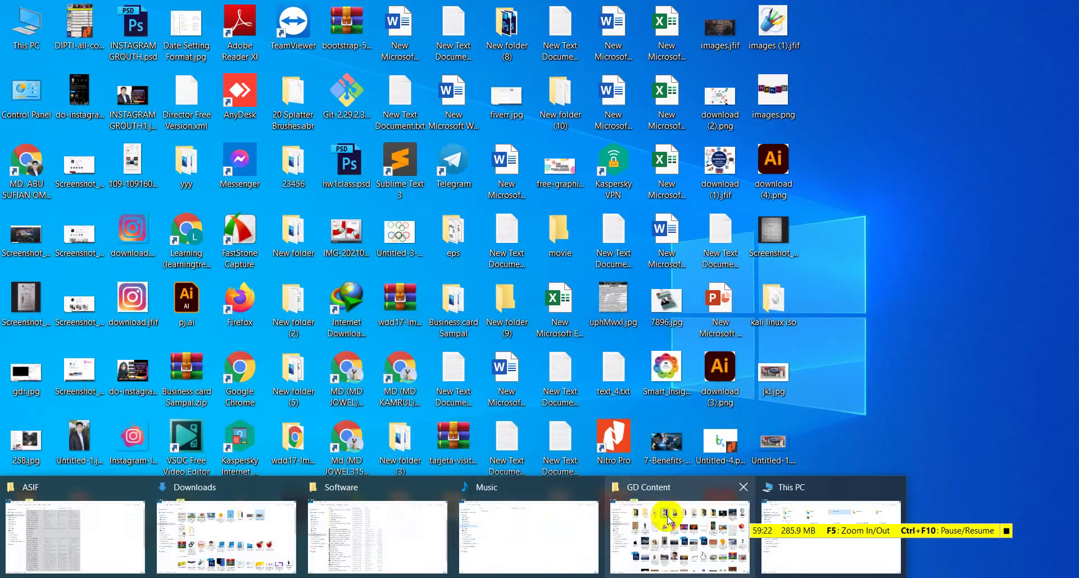
{"action": "left_click", "coordinate": [272, 534]}
{"action": "left_click", "coordinate": [908, 227]}
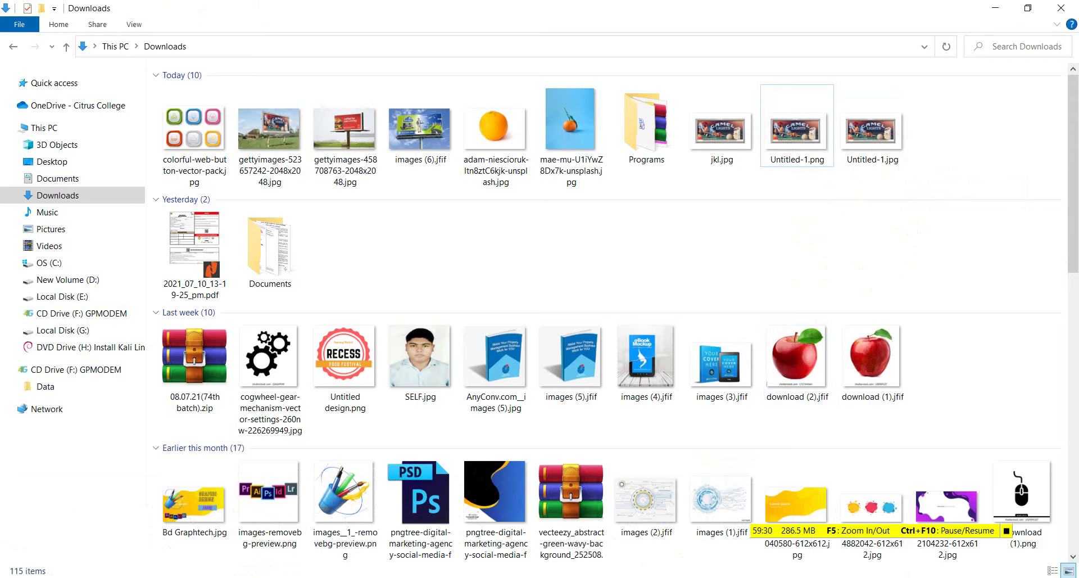
- Switch back to Photoshop and close the Untitled-1 document without saving it
{"action": "key", "text": "alt+Tab"}
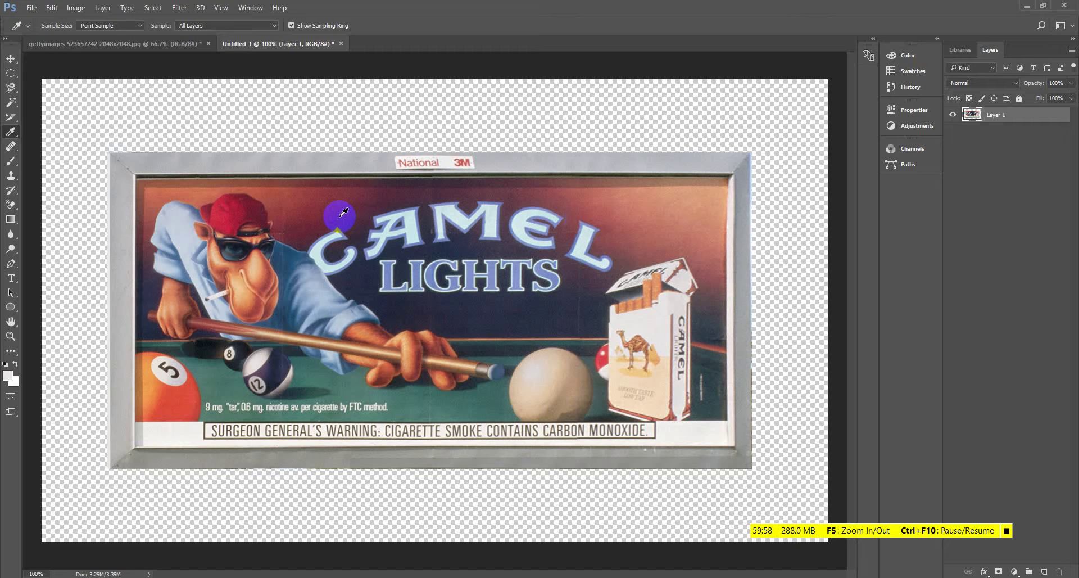
{"action": "left_click", "coordinate": [340, 44]}
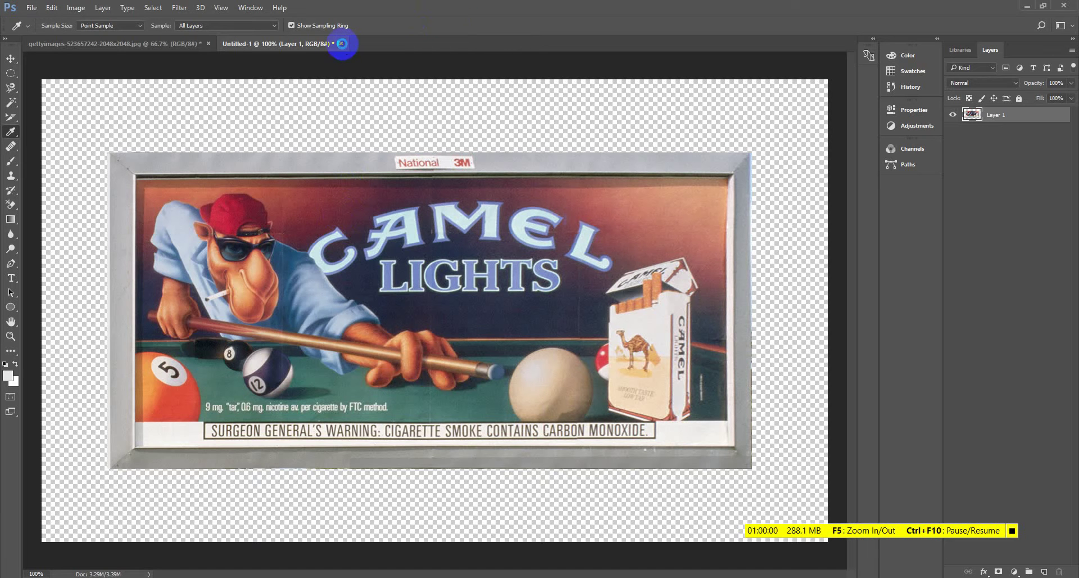
{"action": "left_click", "coordinate": [541, 226]}
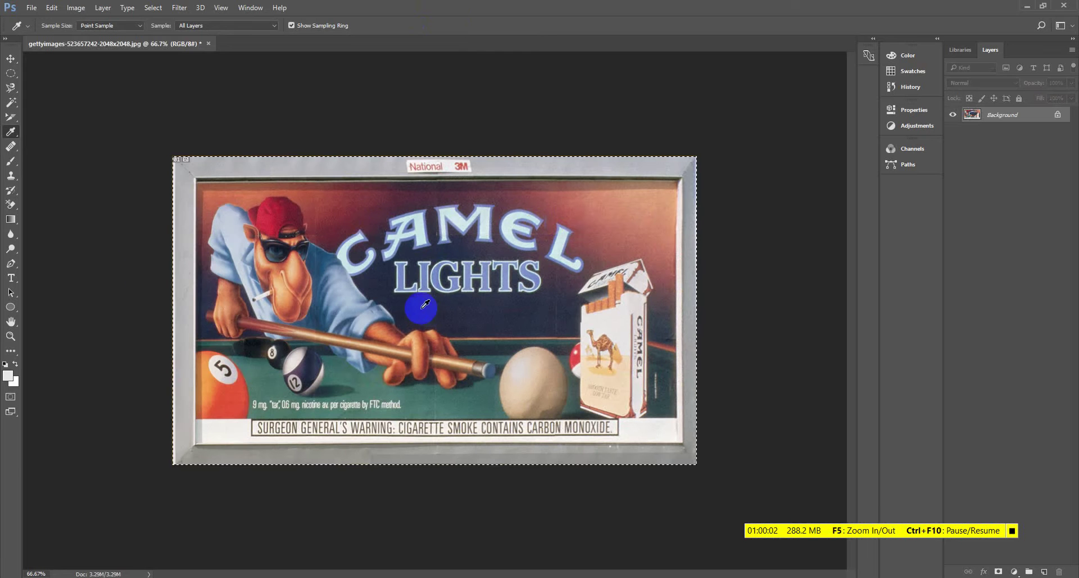
{"action": "left_click", "coordinate": [122, 115]}
{"action": "left_click", "coordinate": [134, 101]}
{"action": "left_click_drag", "start_coordinate": [133, 101], "coordinate": [610, 356]}
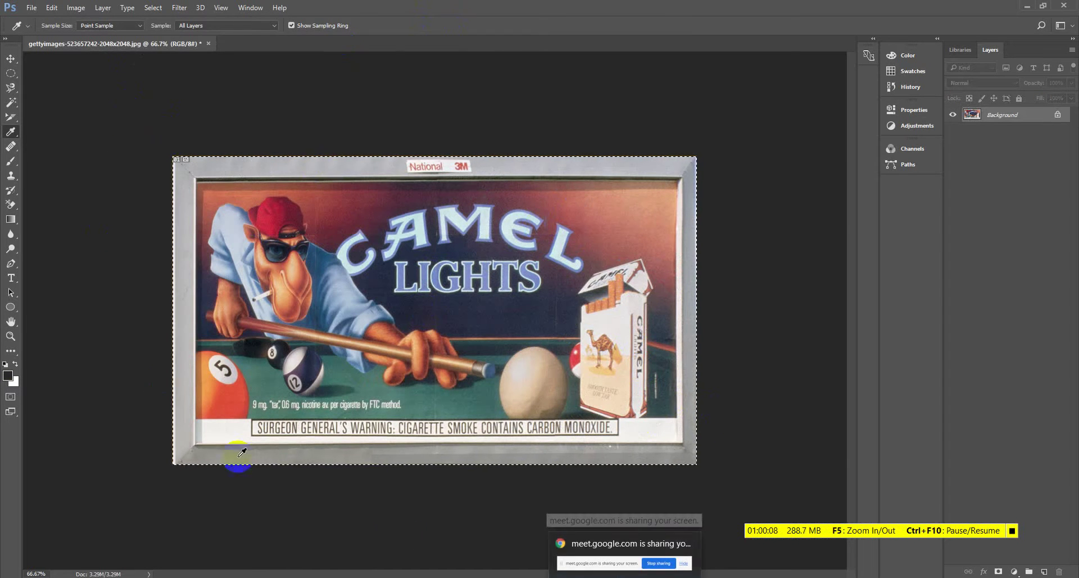
{"action": "left_click", "coordinate": [115, 220]}
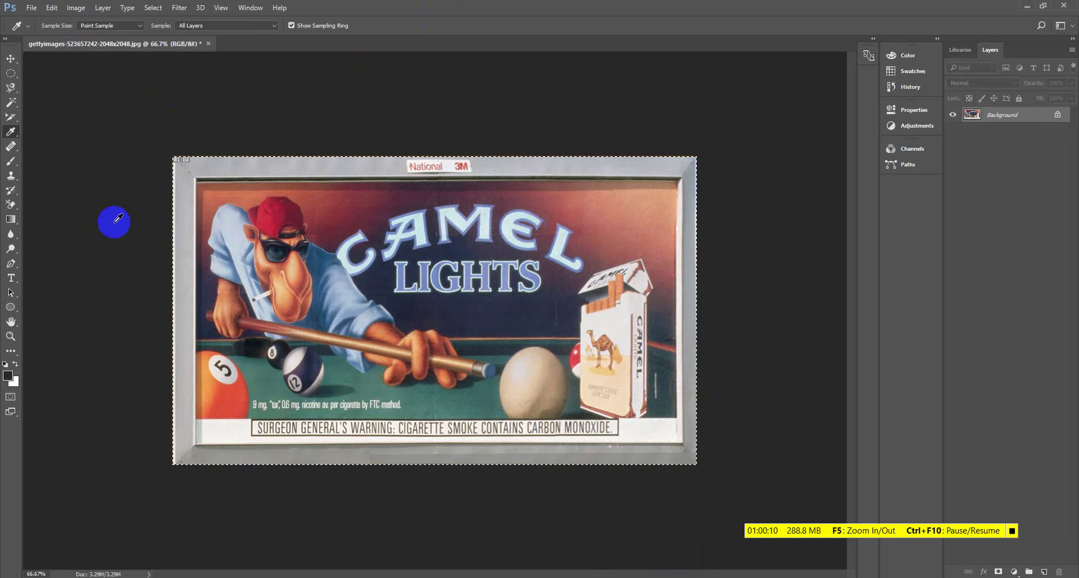
{"action": "left_click", "coordinate": [504, 532]}
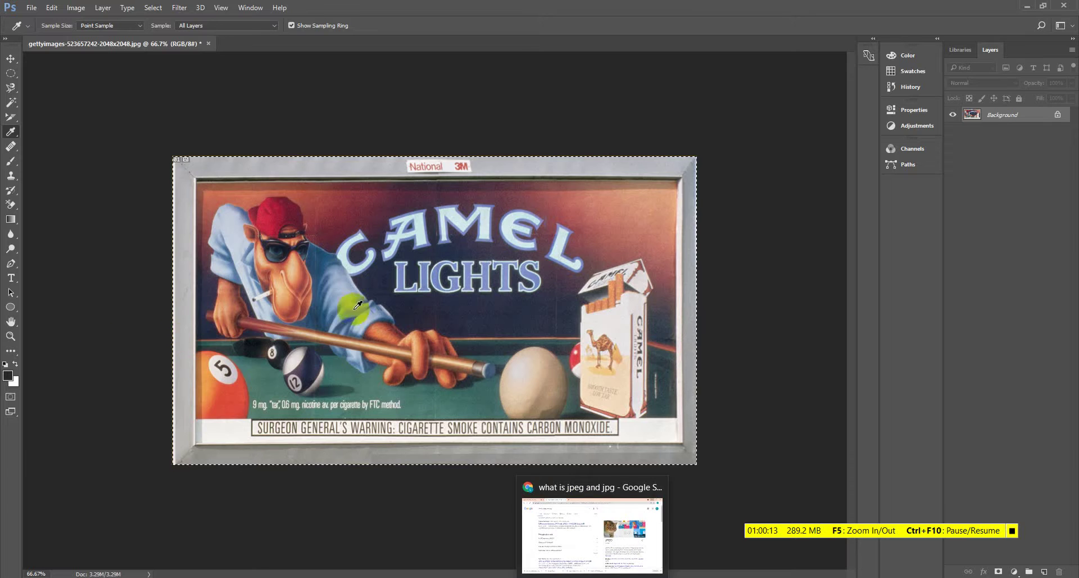
{"action": "left_click", "coordinate": [89, 186]}
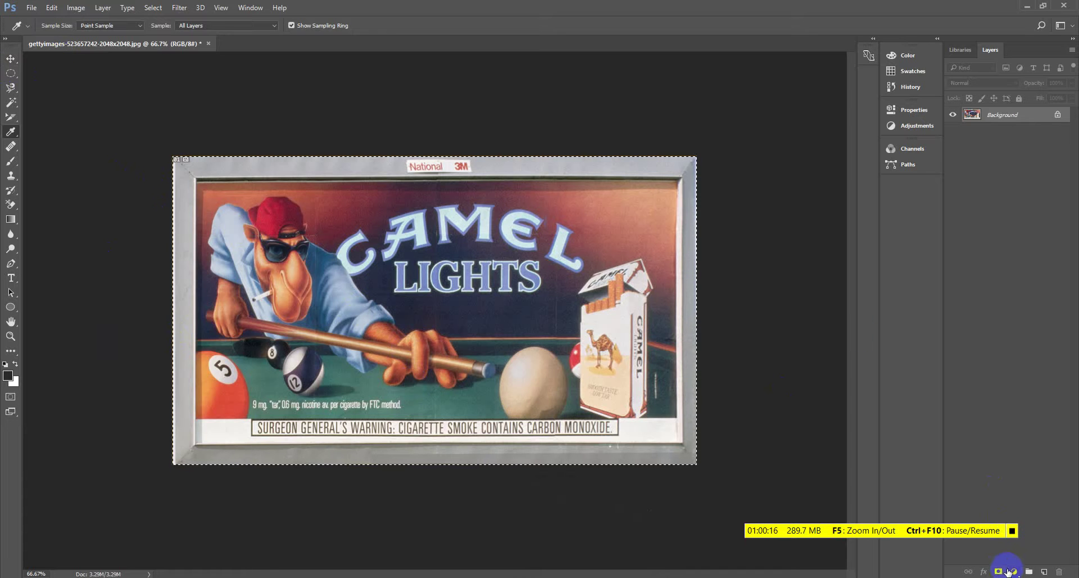
- Add a new layer above the Background and fill it with the white background colour
{"action": "left_click", "coordinate": [1043, 571]}
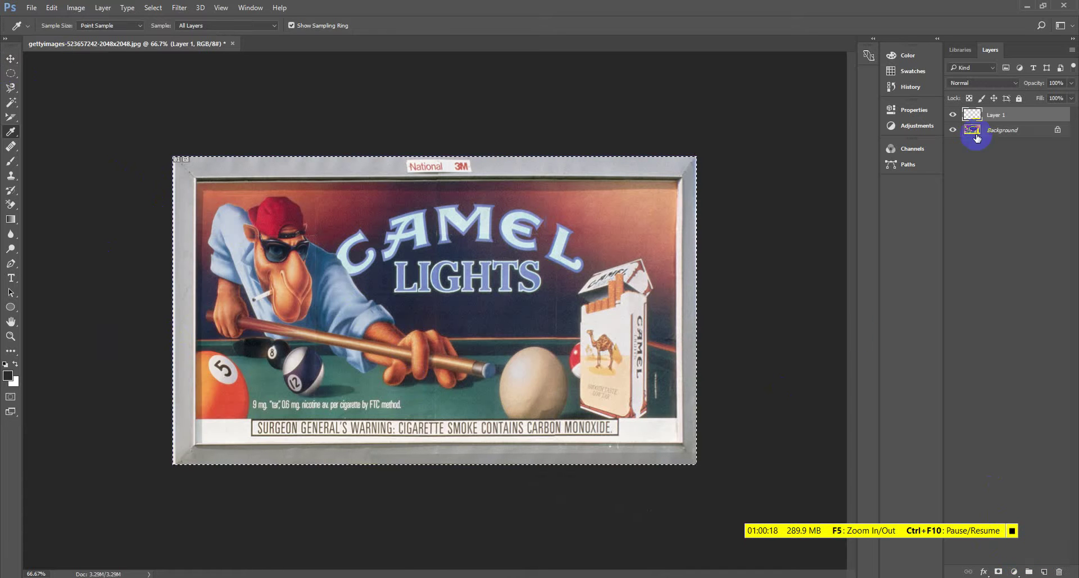
{"action": "key", "text": "ctrl+BackSpace"}
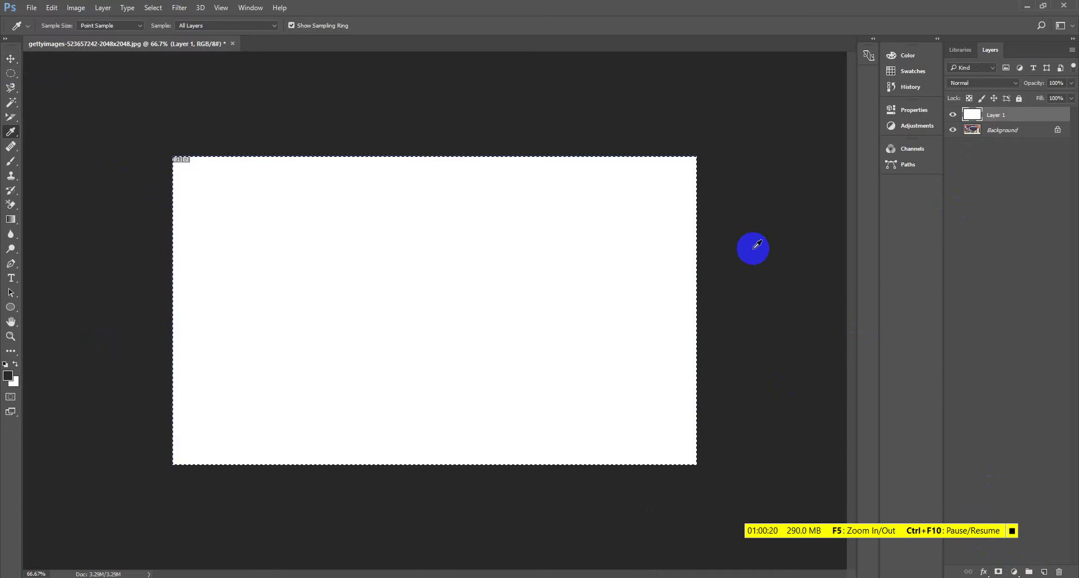
- Convert the locked Background into a regular layer and move it above the white-filled layer
{"action": "left_click_drag", "start_coordinate": [1008, 115], "coordinate": [1012, 145]}
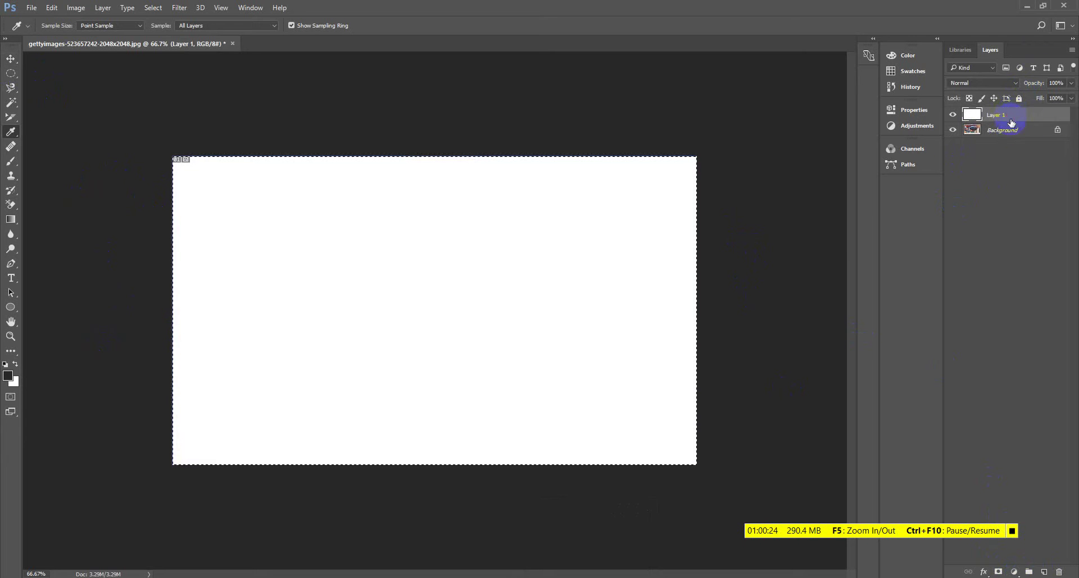
{"action": "left_click", "coordinate": [1058, 131]}
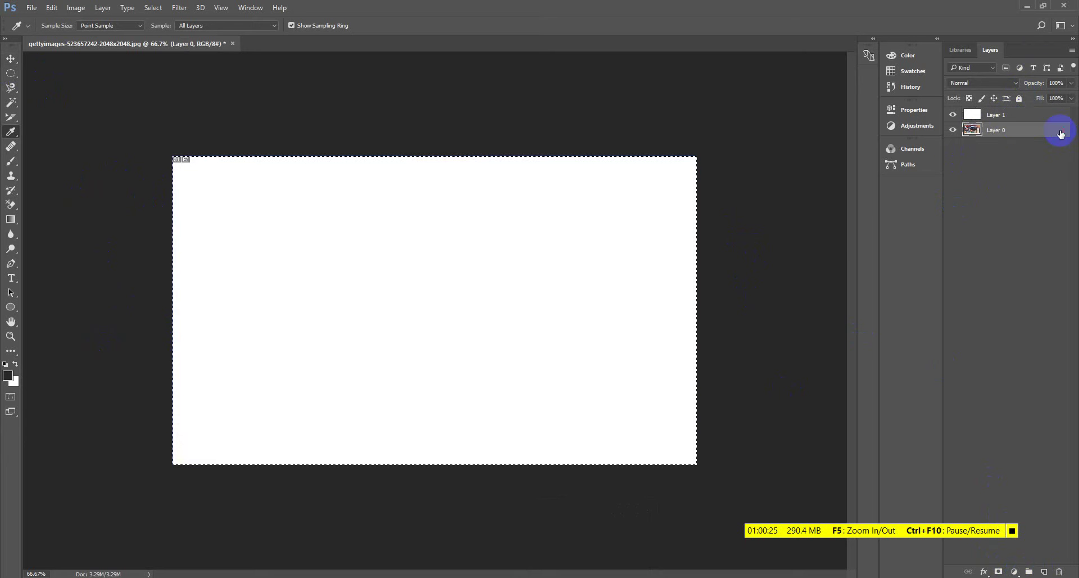
{"action": "double_click", "coordinate": [1017, 122]}
{"action": "left_click", "coordinate": [727, 151]}
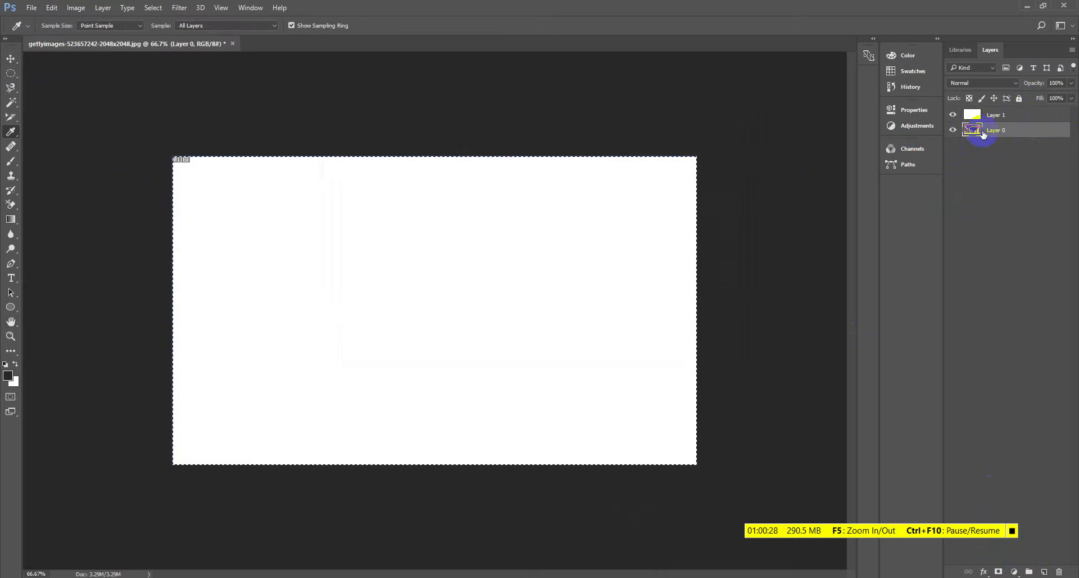
{"action": "left_click_drag", "start_coordinate": [980, 133], "coordinate": [983, 111]}
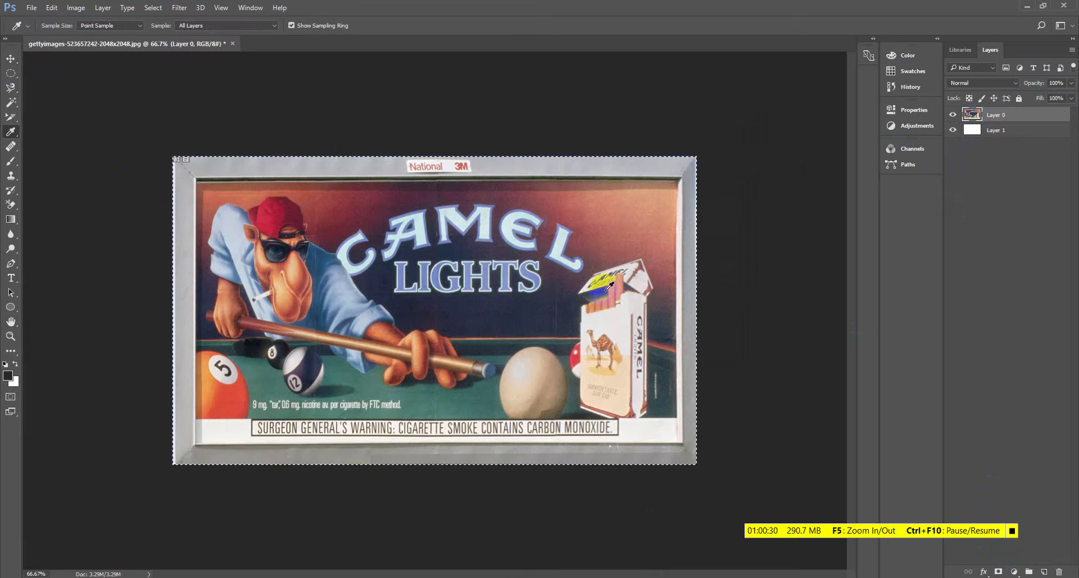
- Try to enlarge the white layer beyond the billboard to about 124% width and 117% height, and undo the transform
{"action": "left_click", "coordinate": [998, 132]}
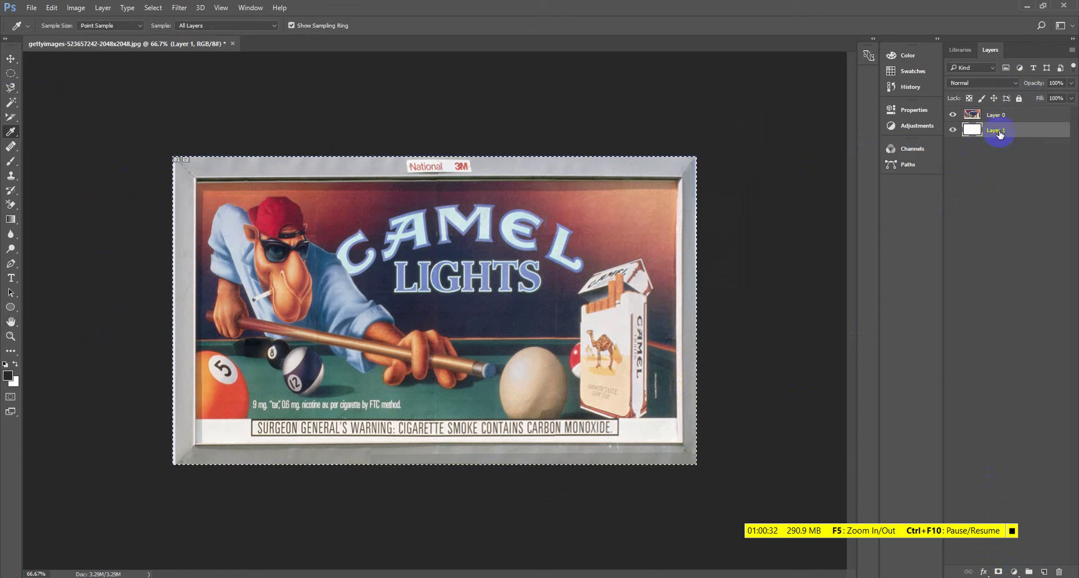
{"action": "key", "text": "ctrl+t"}
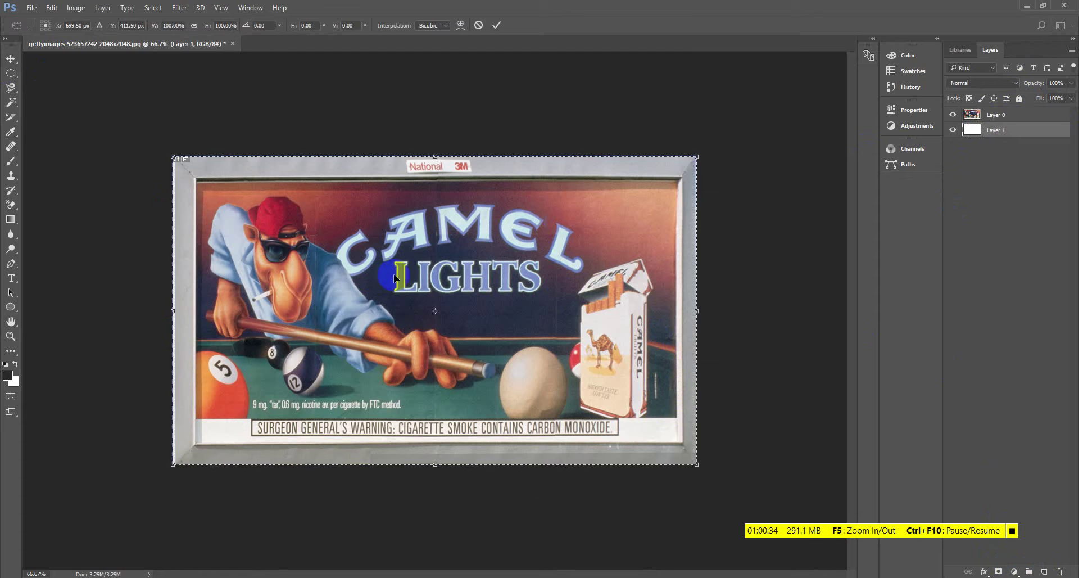
{"action": "left_click_drag", "start_coordinate": [699, 156], "coordinate": [755, 117]}
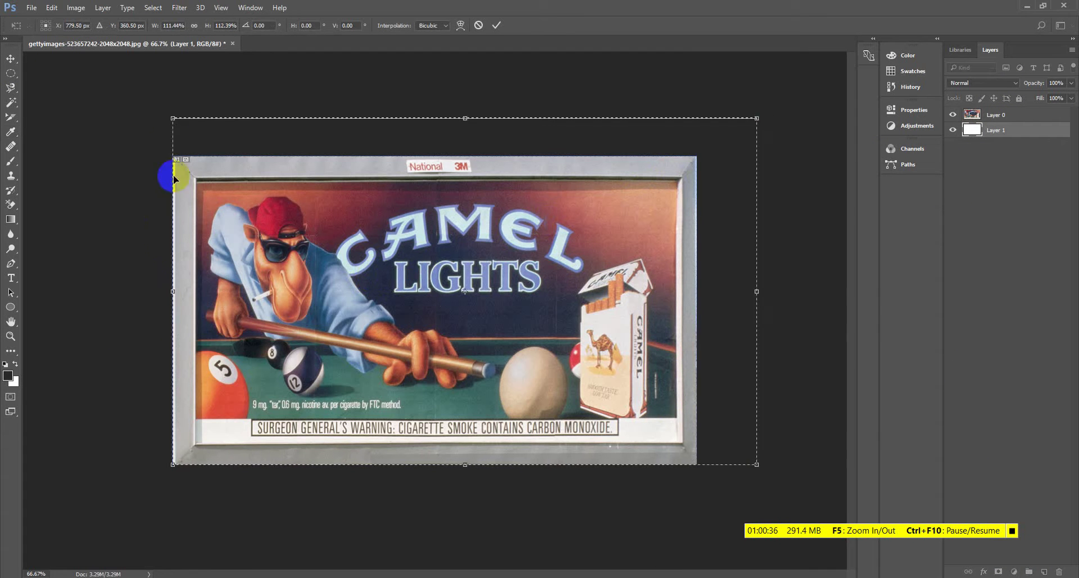
{"action": "left_click_drag", "start_coordinate": [172, 119], "coordinate": [109, 104]}
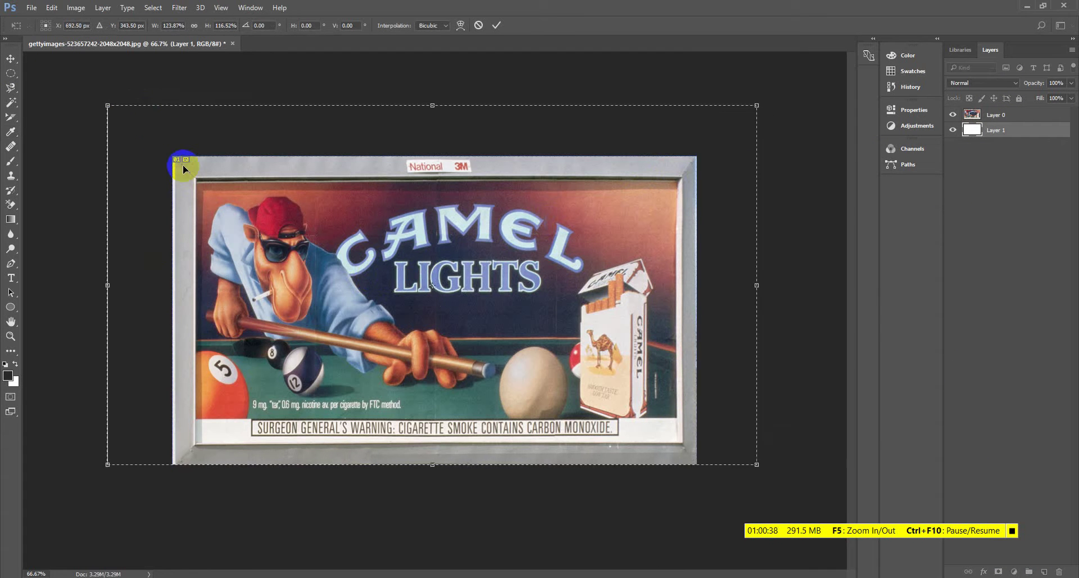
{"action": "key", "text": "Return"}
{"action": "key", "text": "i"}
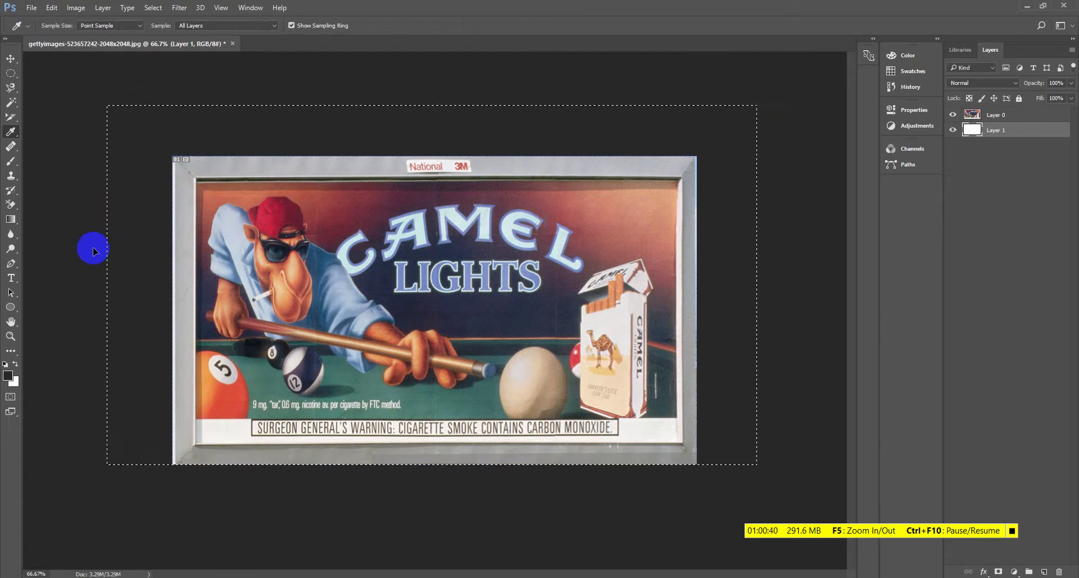
{"action": "key", "text": "ctrl+z"}
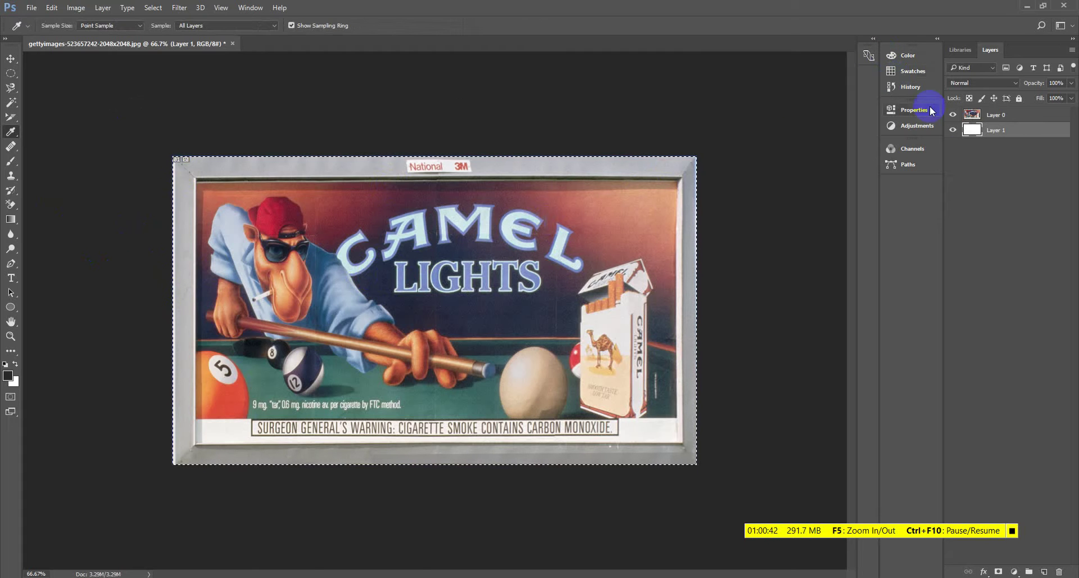
- Scale down the billboard layer with Free Transform and position it within the canvas so a white margin surrounds it
{"action": "left_click", "coordinate": [980, 115]}
{"action": "key", "text": "ctrl+t"}
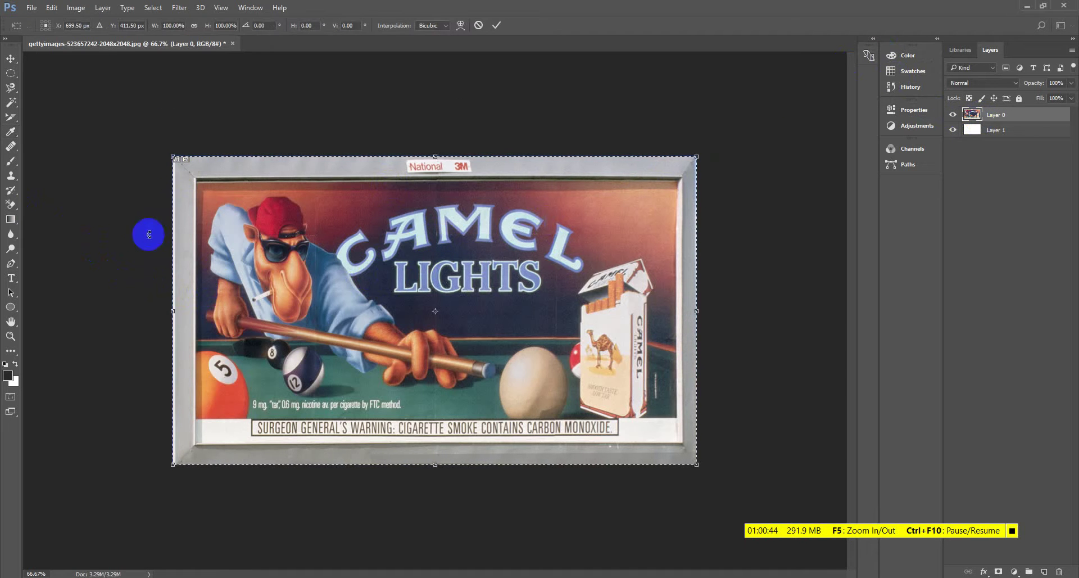
{"action": "left_click_drag", "start_coordinate": [168, 155], "coordinate": [256, 220]}
{"action": "left_click_drag", "start_coordinate": [430, 305], "coordinate": [388, 273]}
{"action": "left_click_drag", "start_coordinate": [484, 295], "coordinate": [277, 258]}
{"action": "key", "text": "Return"}
{"action": "key", "text": "i"}
{"action": "key", "text": "ctrl+shift+s"}
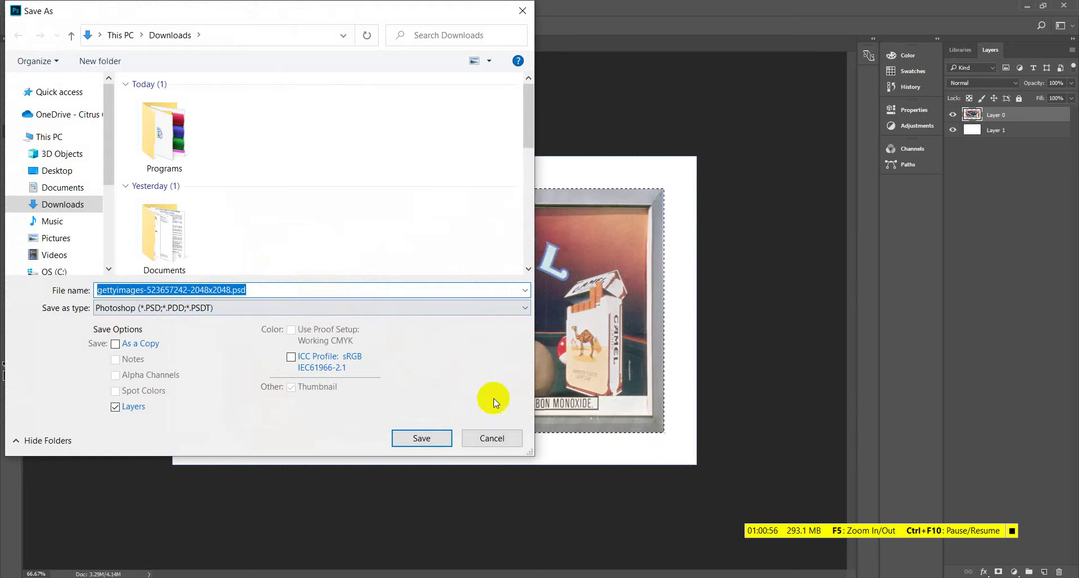
{"action": "left_click", "coordinate": [412, 438]}
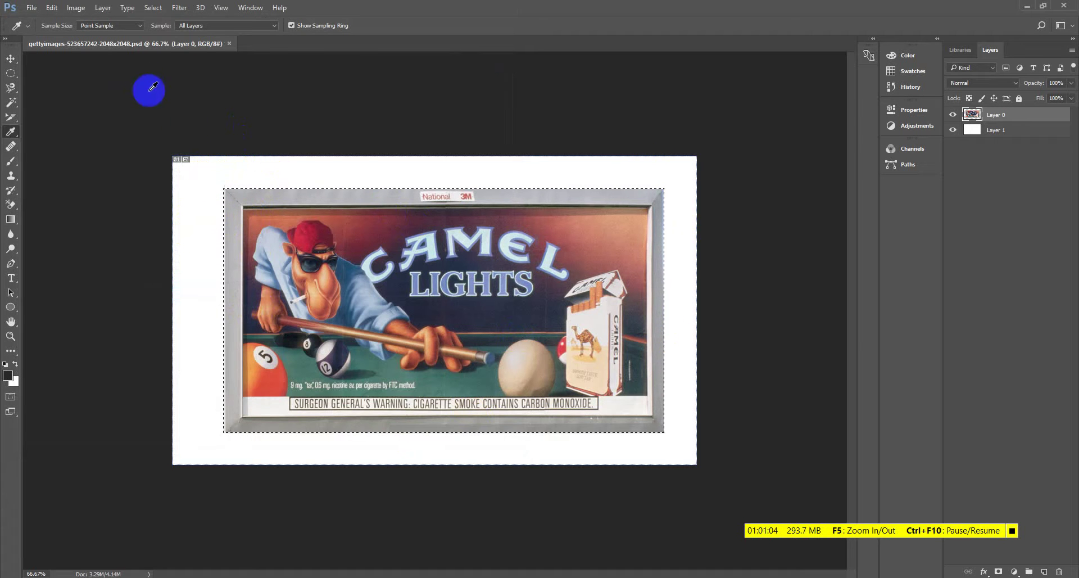
{"action": "left_click", "coordinate": [228, 44]}
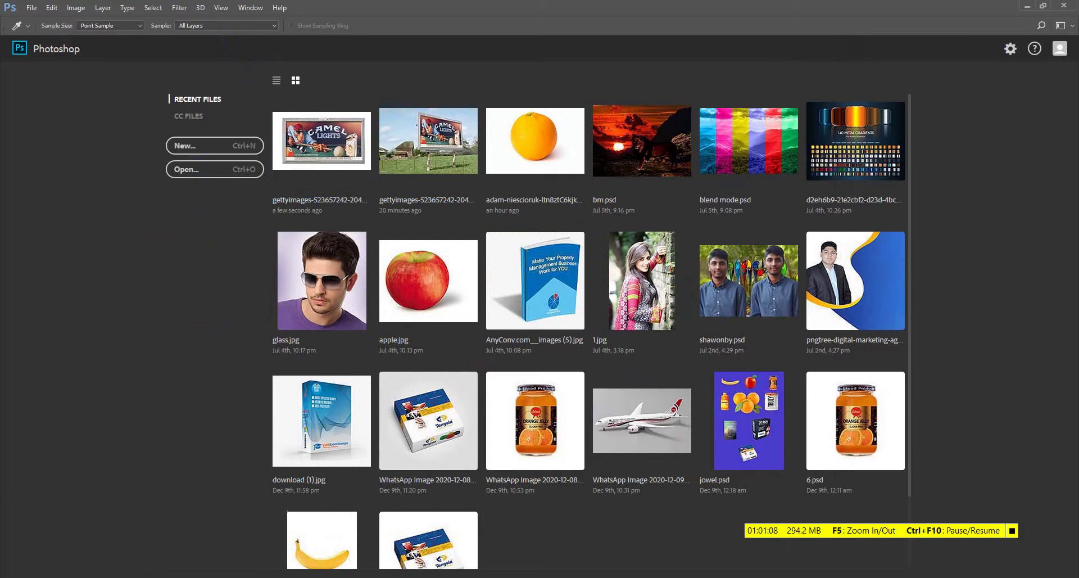
{"action": "left_click", "coordinate": [238, 523]}
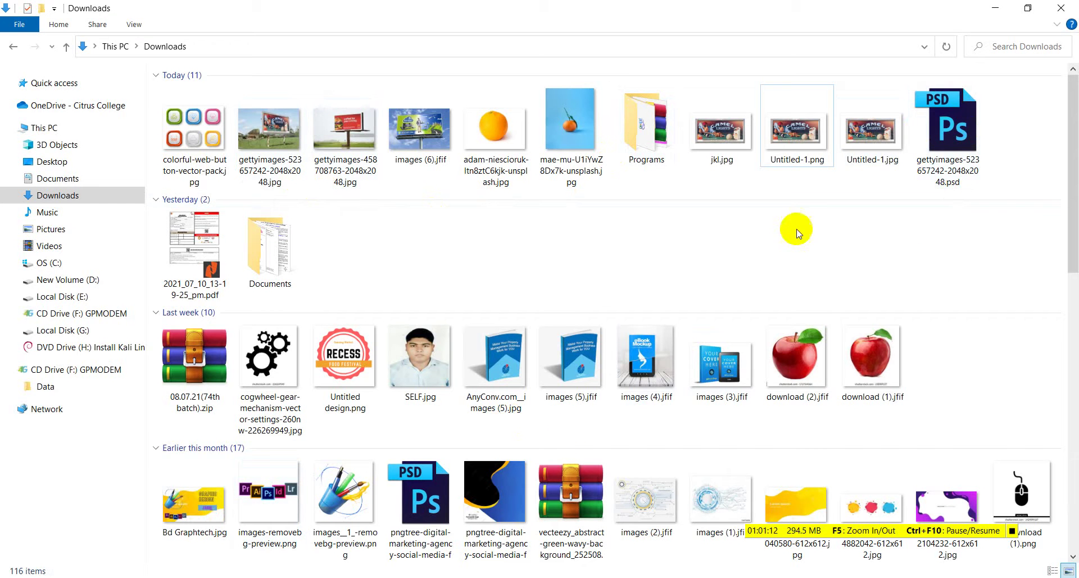
{"action": "left_click", "coordinate": [961, 125]}
{"action": "double_click", "coordinate": [947, 147]}
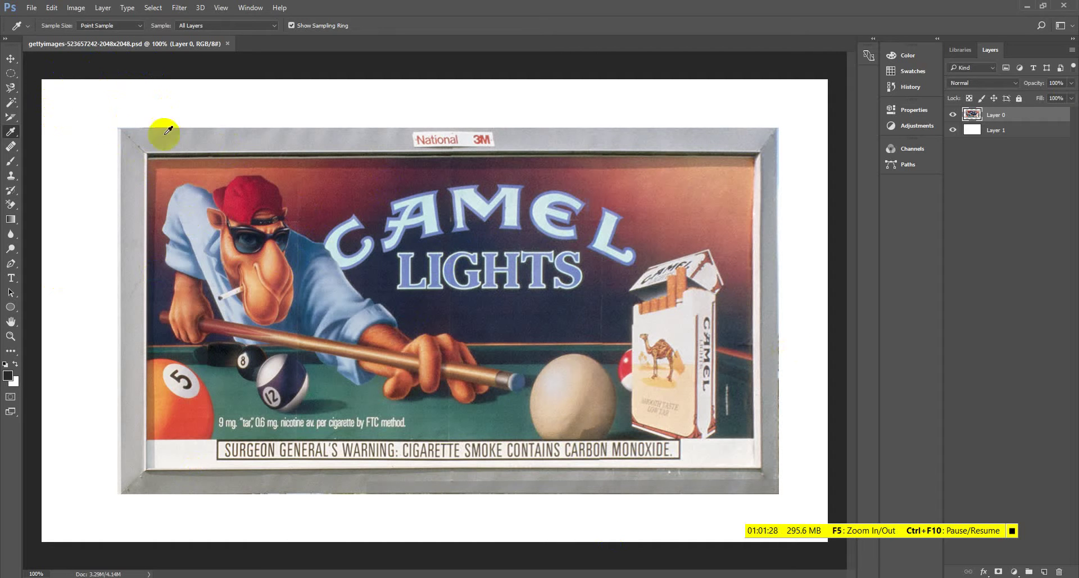
{"action": "left_click", "coordinate": [995, 117]}
{"action": "left_click", "coordinate": [941, 115]}
{"action": "left_click", "coordinate": [1017, 132]}
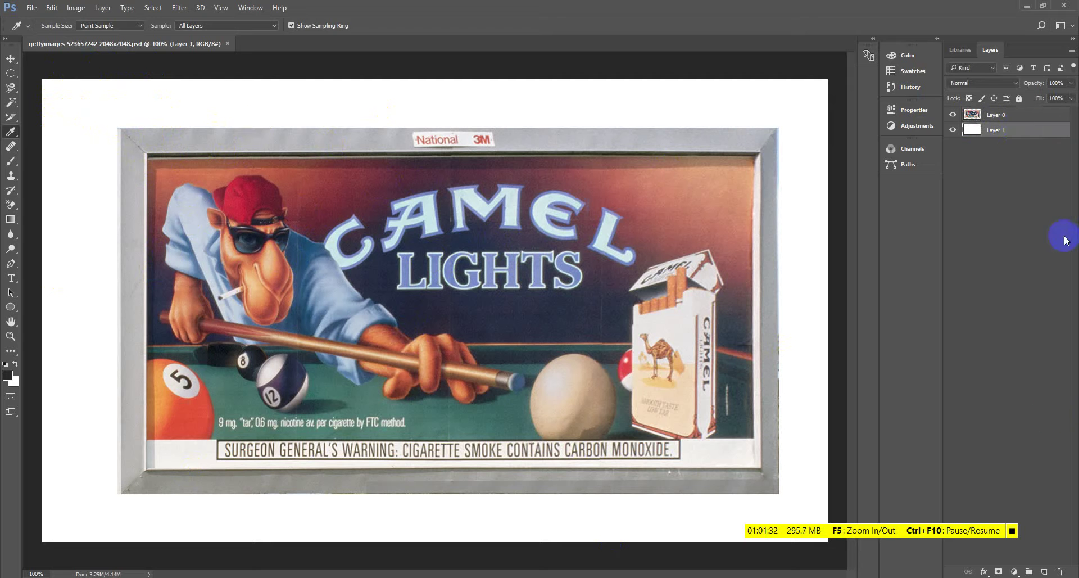
- Delete the white bottom layer and save the document so only the billboard layer is kept
{"action": "left_click", "coordinate": [1059, 570]}
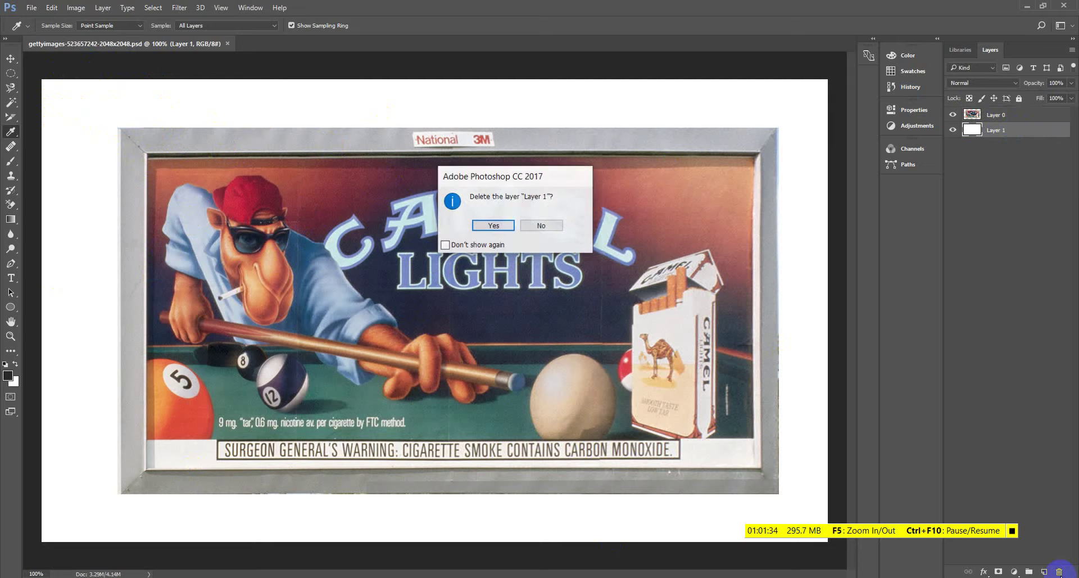
{"action": "left_click", "coordinate": [498, 228]}
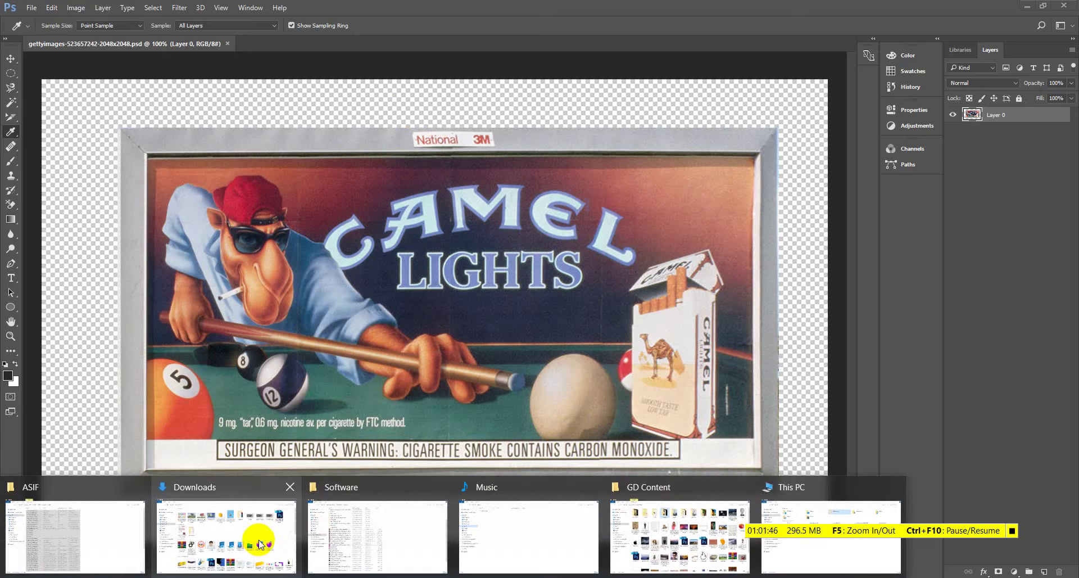
{"action": "left_click", "coordinate": [258, 540]}
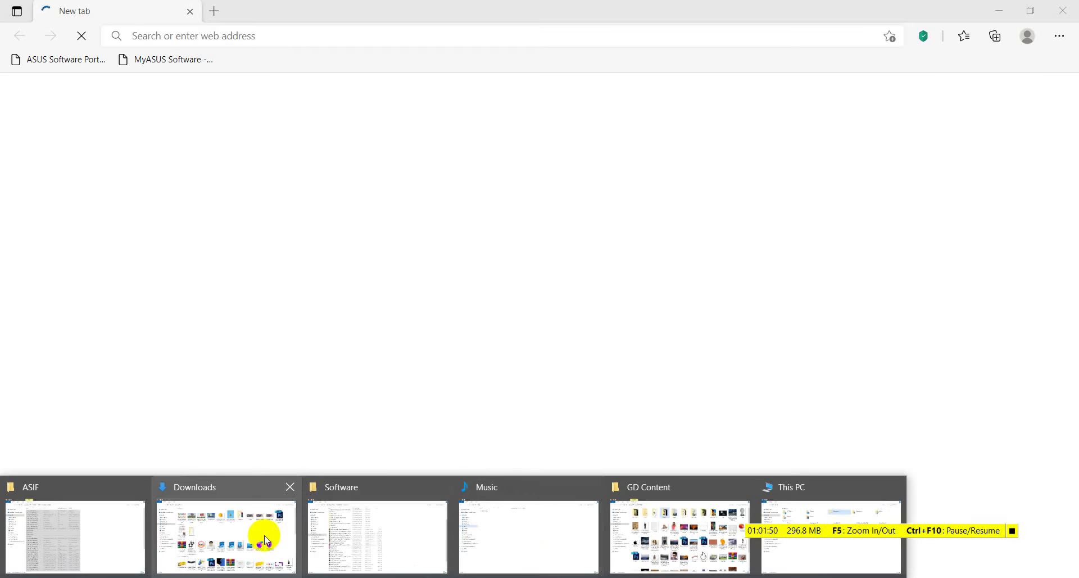
{"action": "left_click", "coordinate": [260, 534]}
{"action": "double_click", "coordinate": [947, 127]}
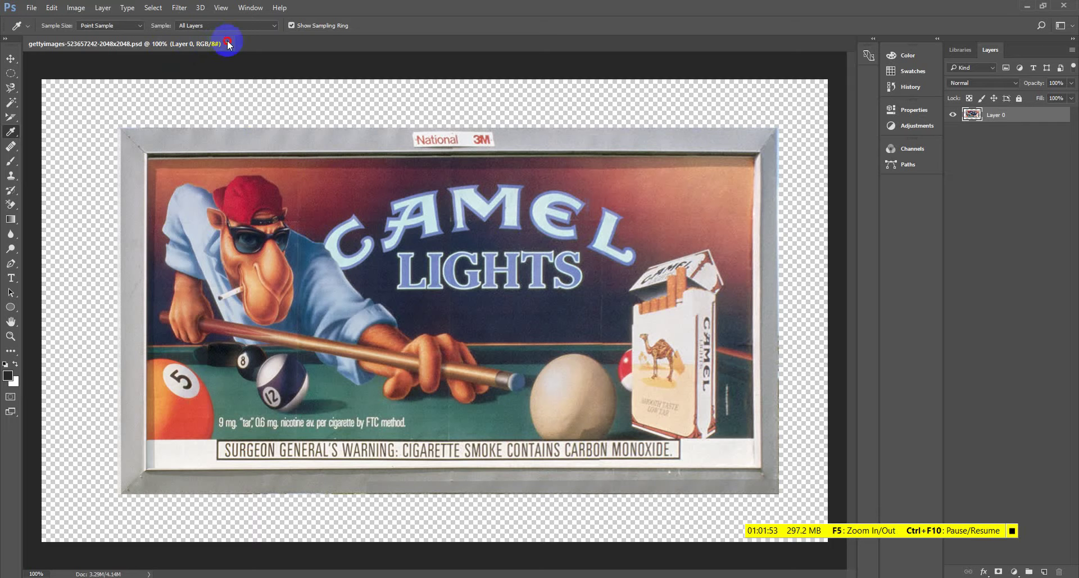
{"action": "left_click", "coordinate": [226, 43]}
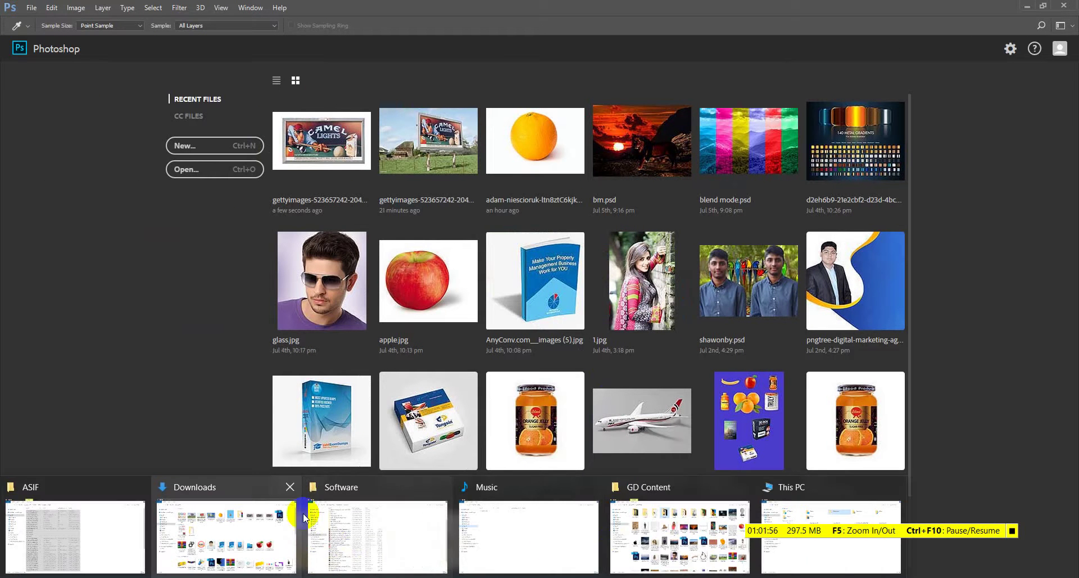
{"action": "left_click", "coordinate": [284, 513]}
{"action": "double_click", "coordinate": [935, 159]}
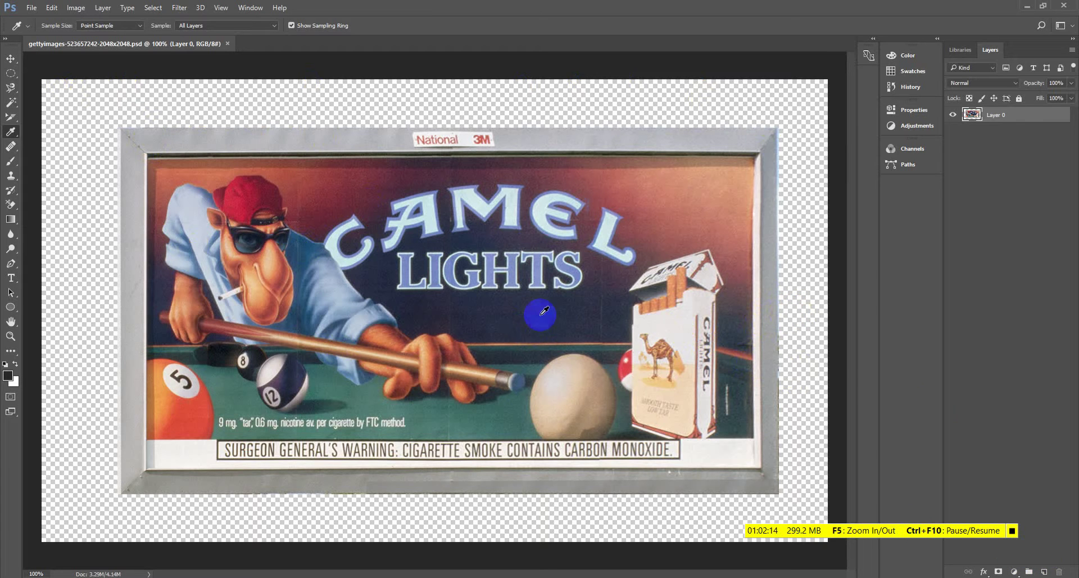
- Add a new layer filled with the white background colour and place it beneath the billboard layer
{"action": "left_click", "coordinate": [1044, 571]}
{"action": "left_click", "coordinate": [984, 115]}
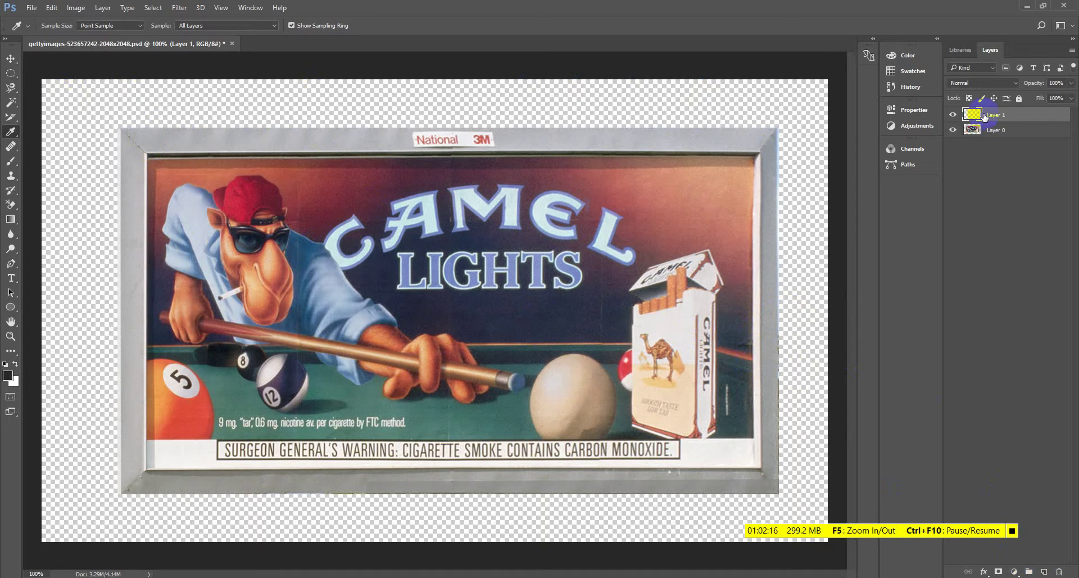
{"action": "key", "text": "ctrl+BackSpace"}
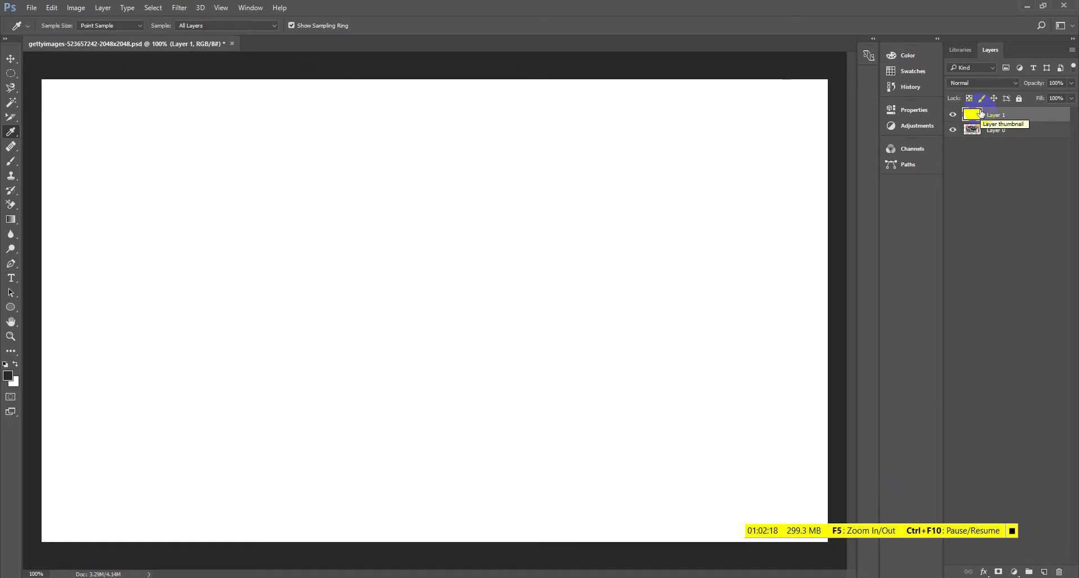
{"action": "left_click_drag", "start_coordinate": [980, 114], "coordinate": [988, 142]}
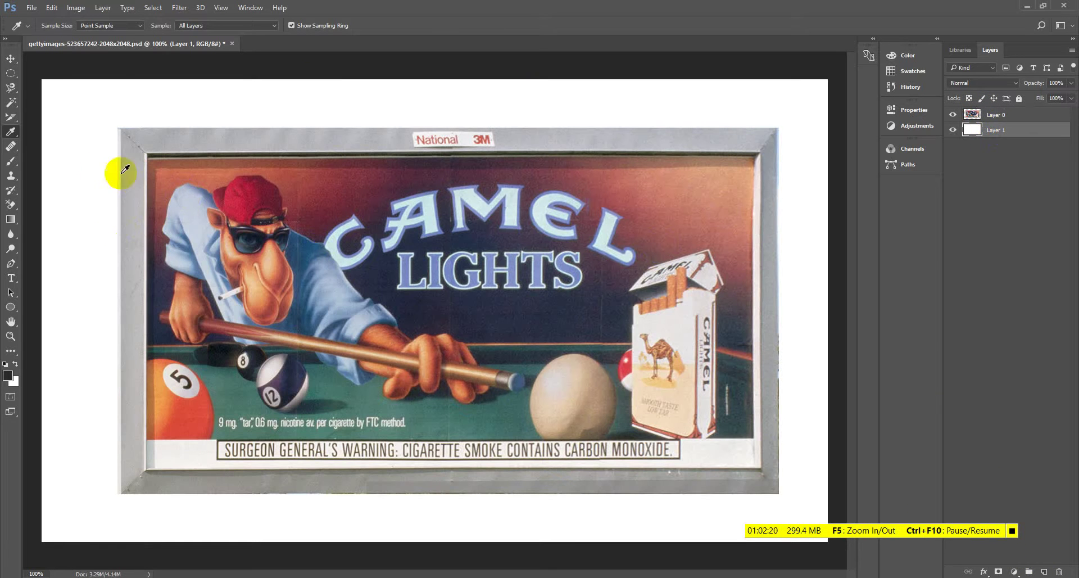
{"action": "left_click", "coordinate": [43, 67]}
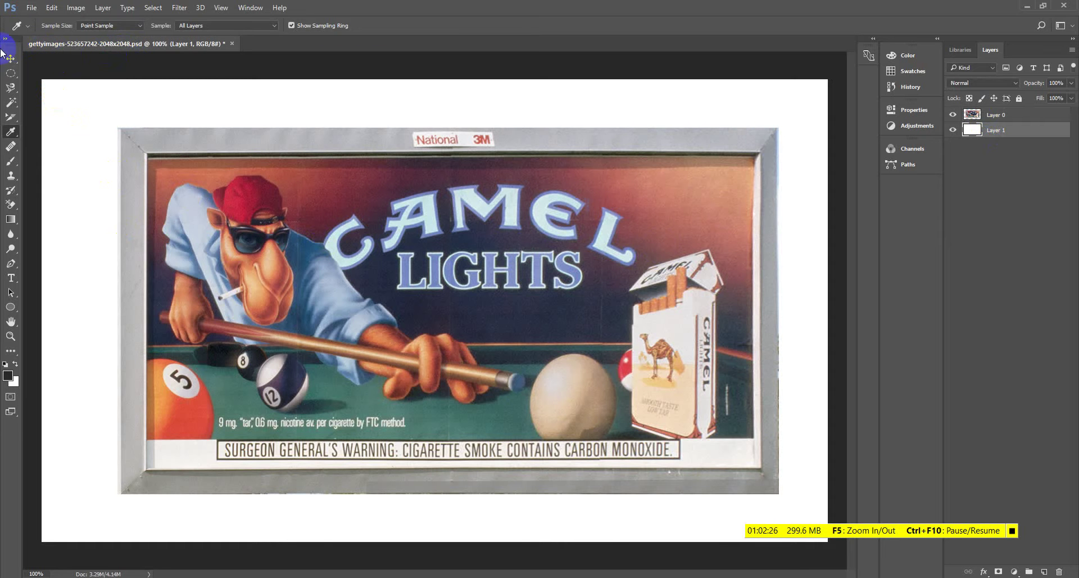
{"action": "left_click", "coordinate": [31, 8]}
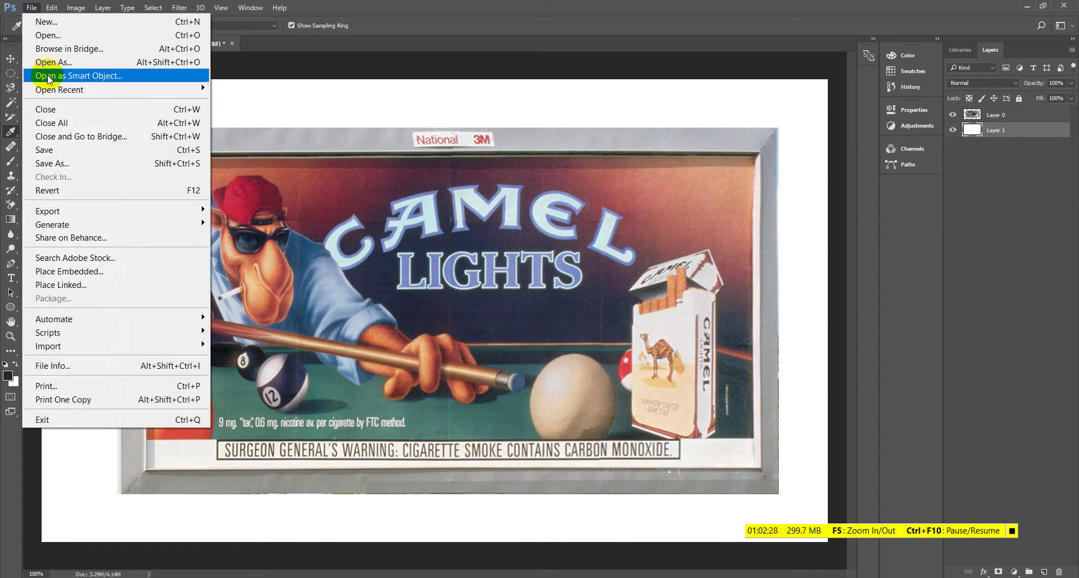
{"action": "left_click", "coordinate": [59, 164]}
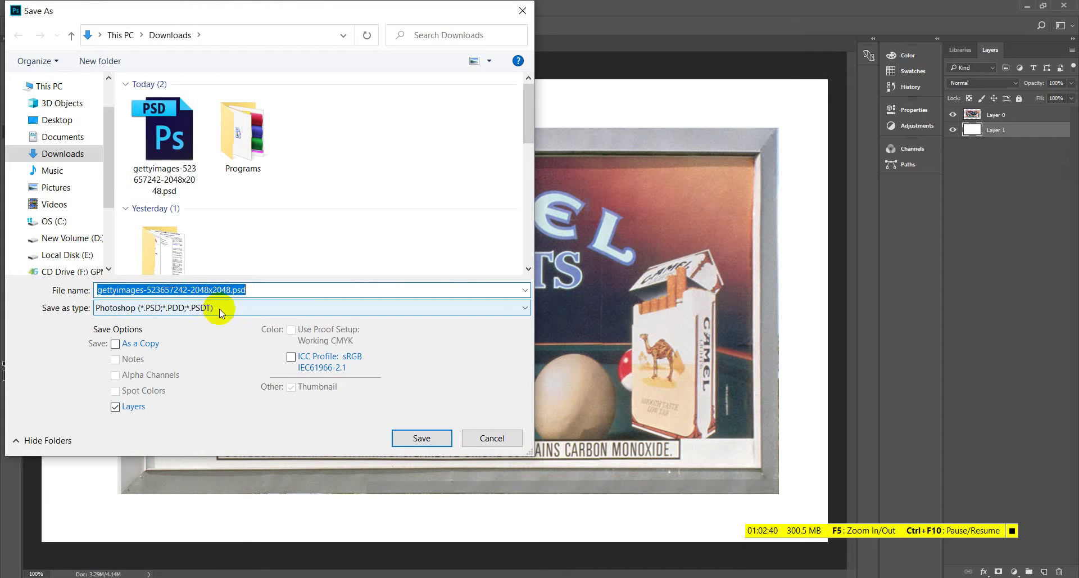
{"action": "left_click", "coordinate": [421, 439]}
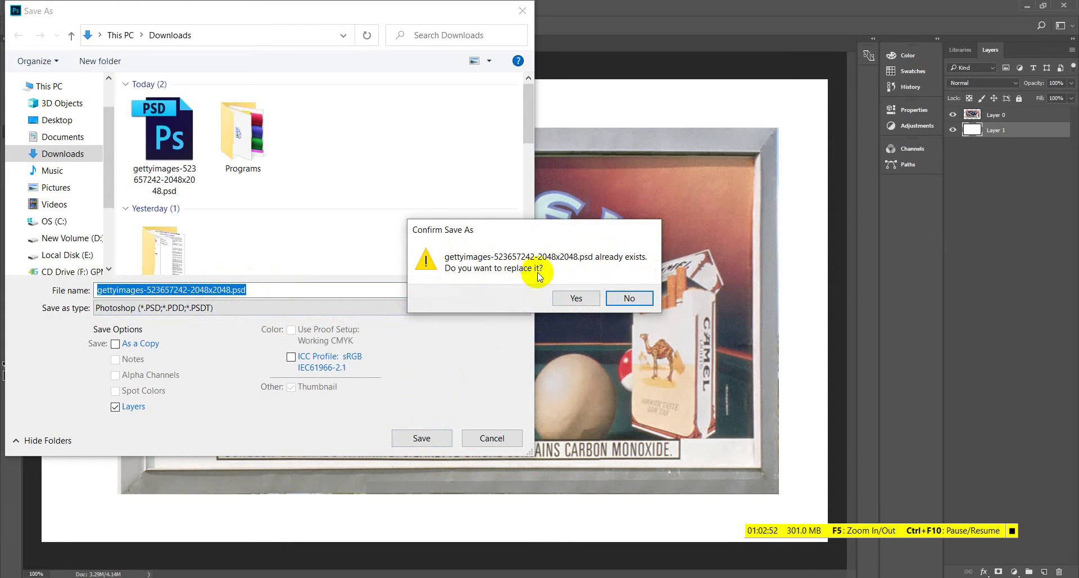
{"action": "left_click", "coordinate": [621, 297]}
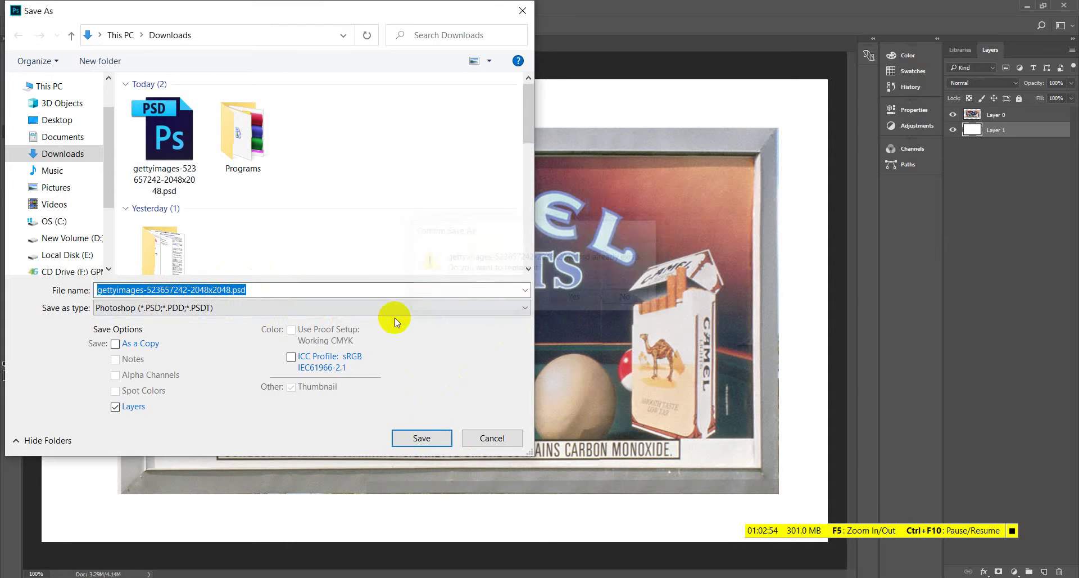
{"action": "left_click", "coordinate": [222, 290]}
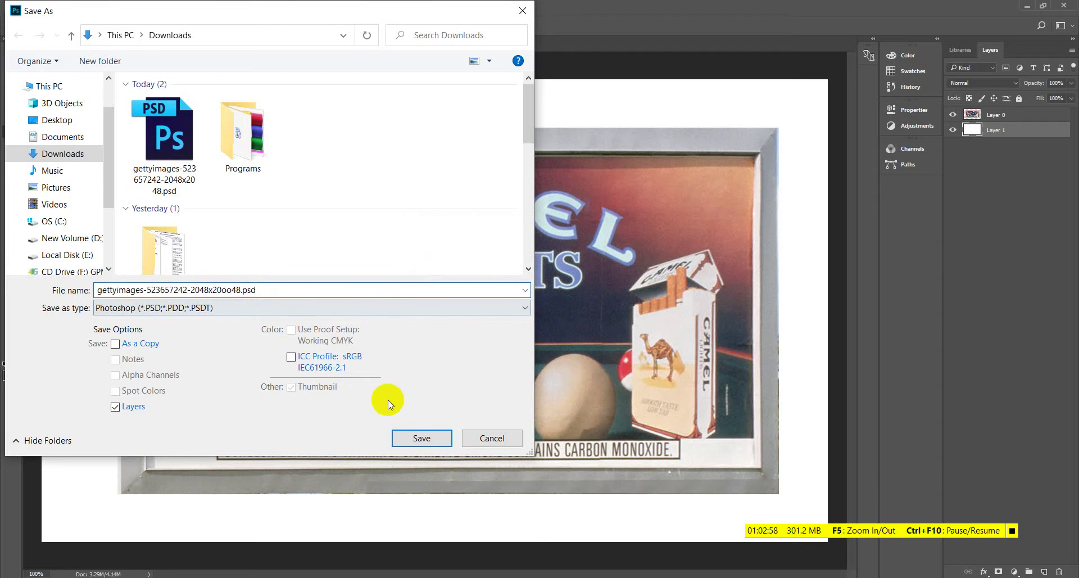
{"action": "left_click", "coordinate": [421, 438]}
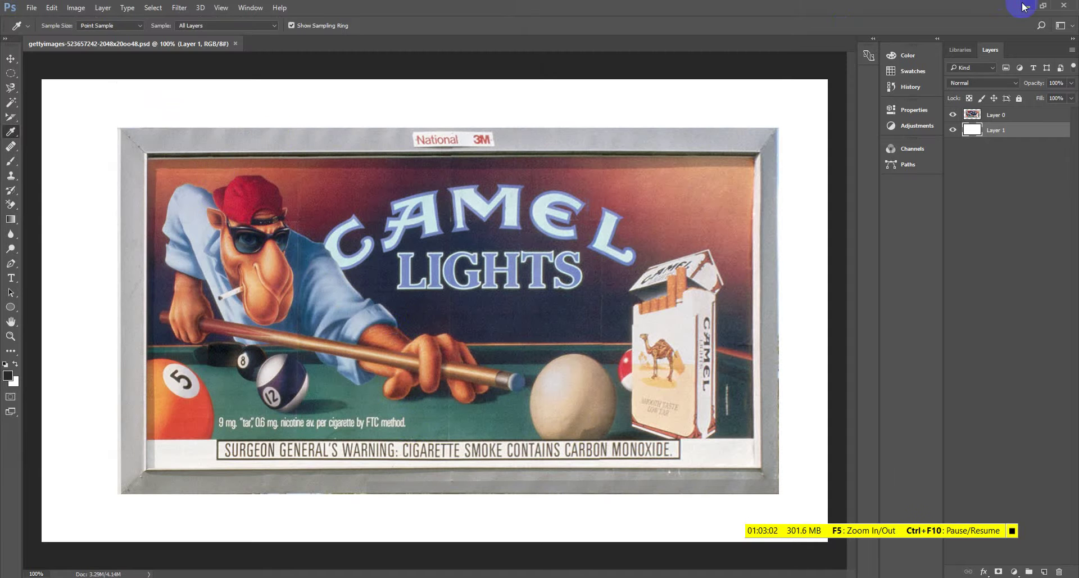
{"action": "left_click", "coordinate": [236, 44]}
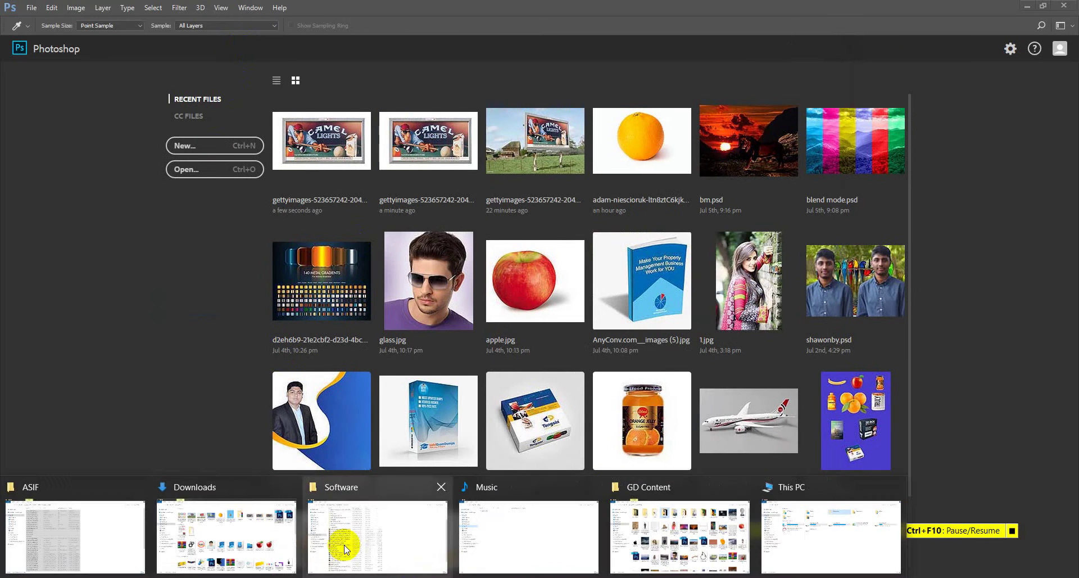
{"action": "left_click", "coordinate": [226, 524]}
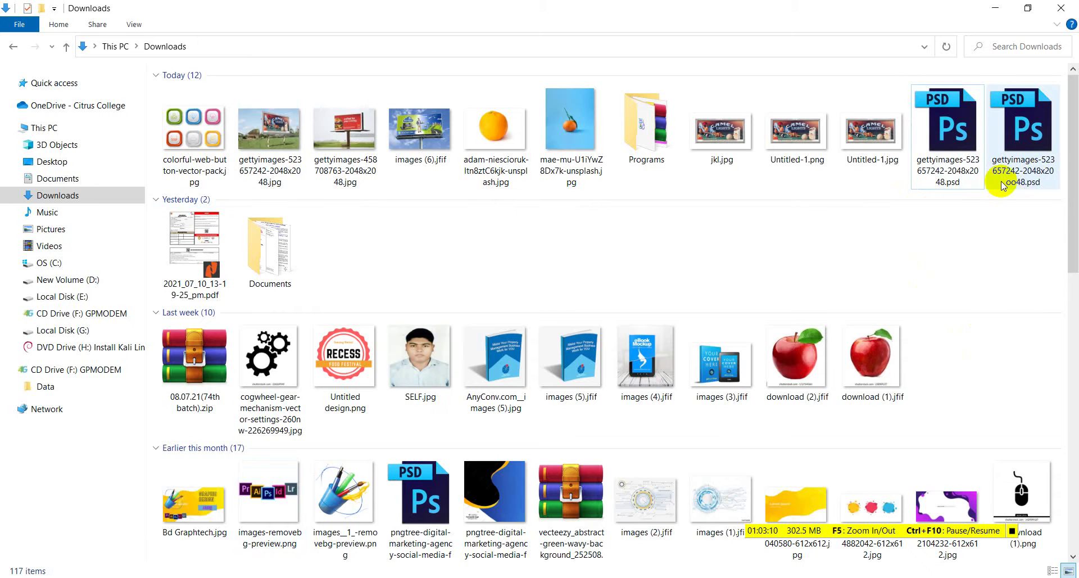
{"action": "double_click", "coordinate": [1037, 156]}
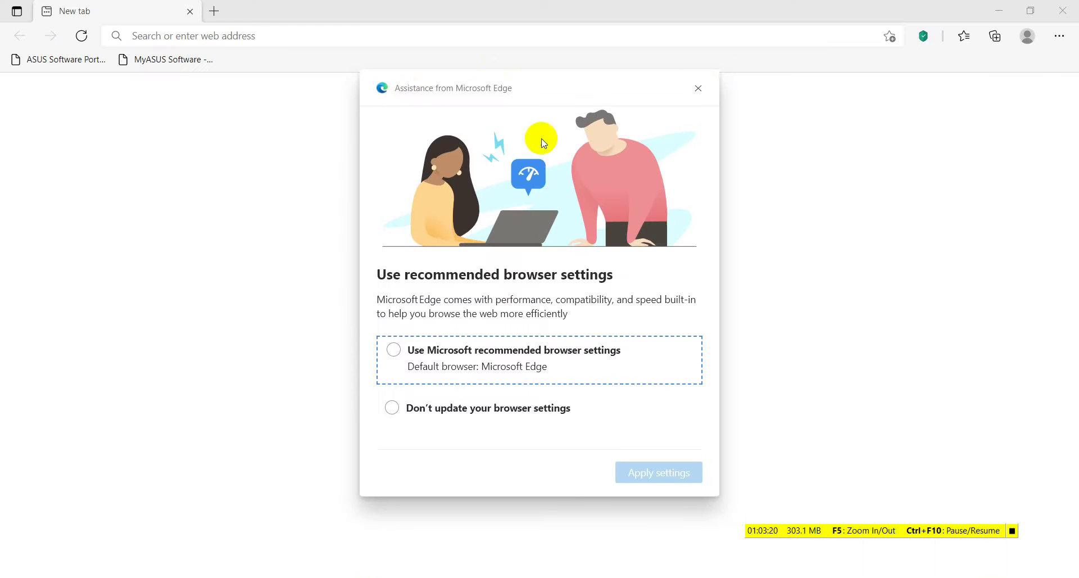
{"action": "left_click", "coordinate": [700, 90]}
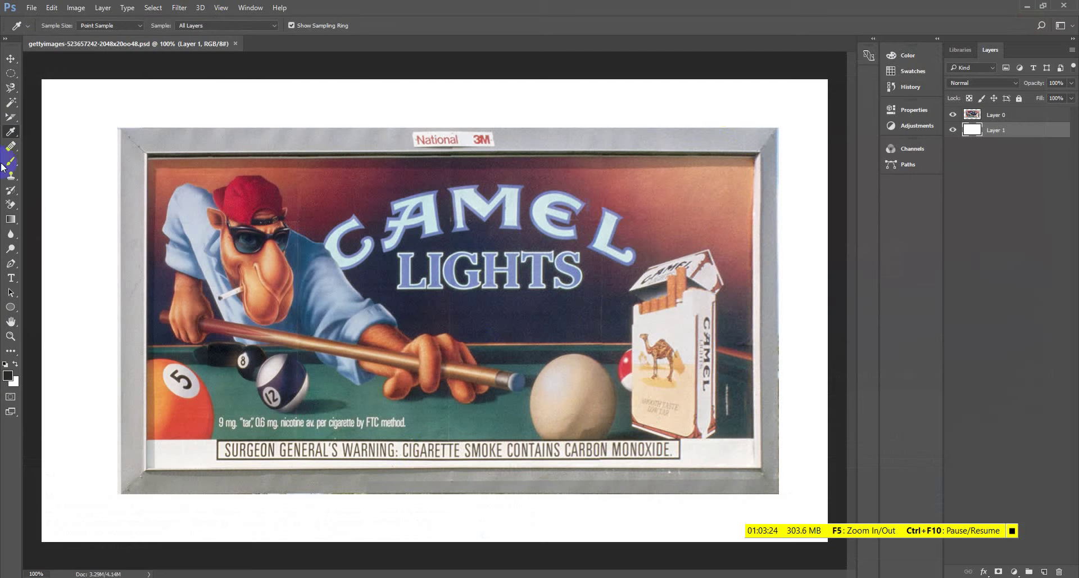
{"action": "left_click", "coordinate": [33, 7]}
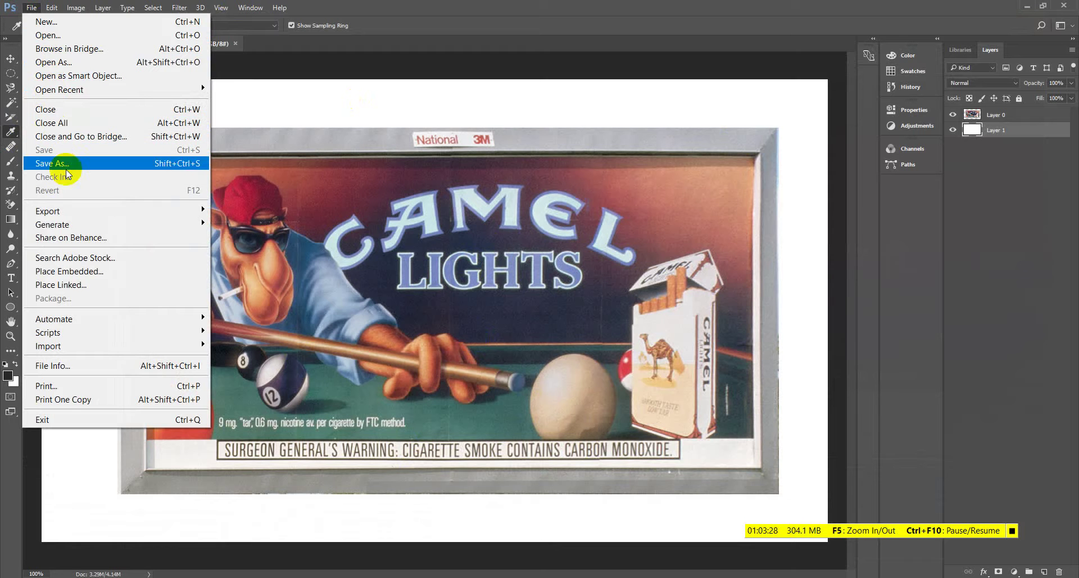
{"action": "left_click", "coordinate": [356, 83]}
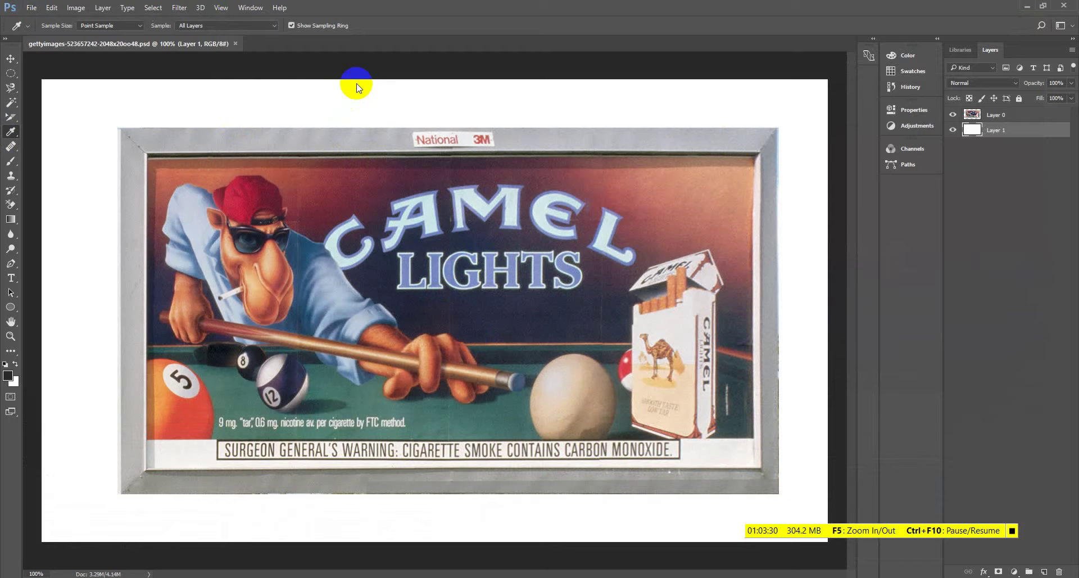
{"action": "left_click", "coordinate": [236, 44]}
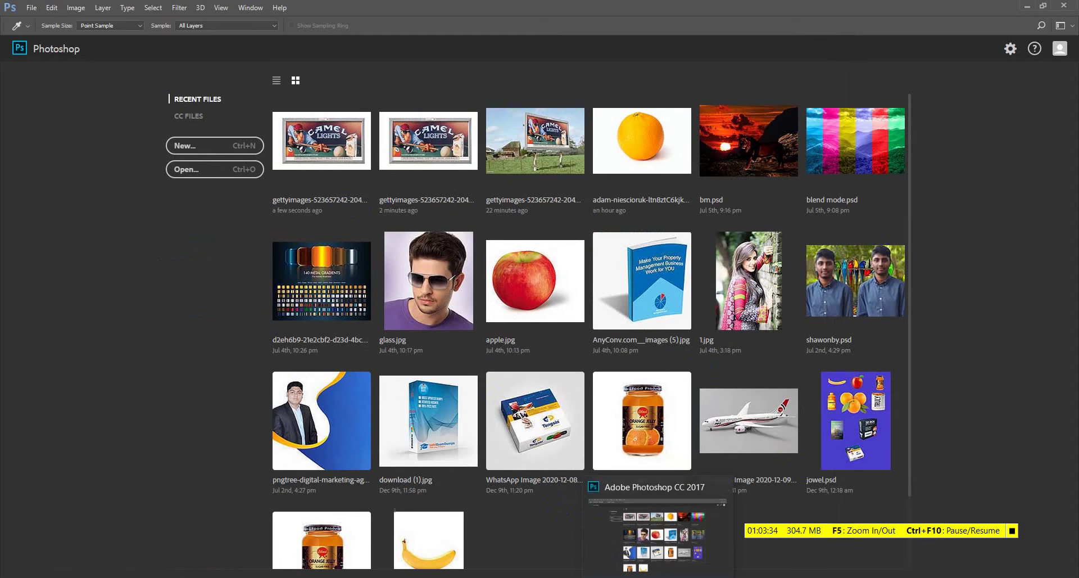
{"action": "left_click", "coordinate": [624, 568]}
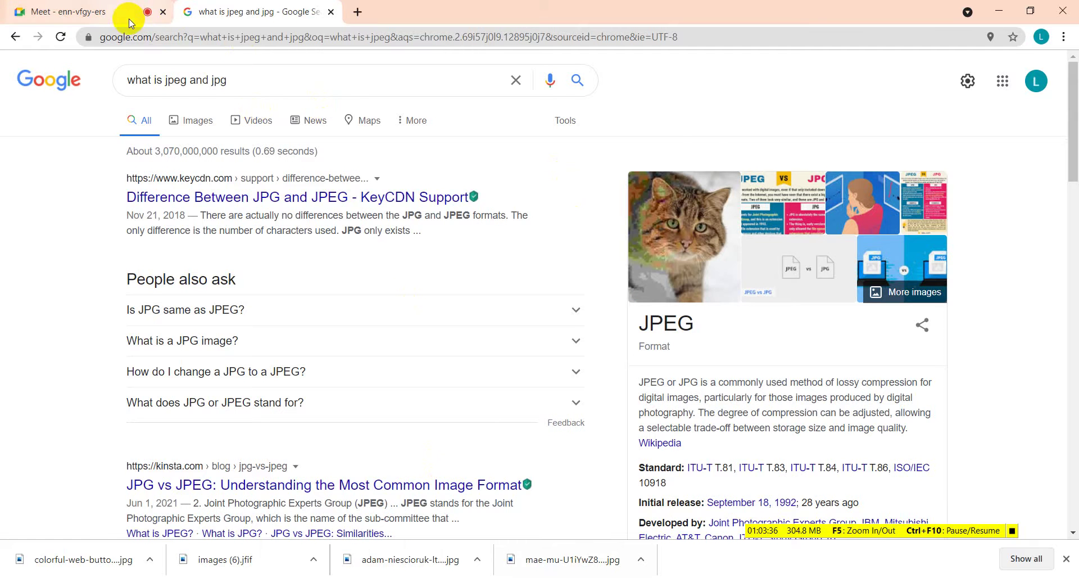
{"action": "key", "text": "alt+Tab"}
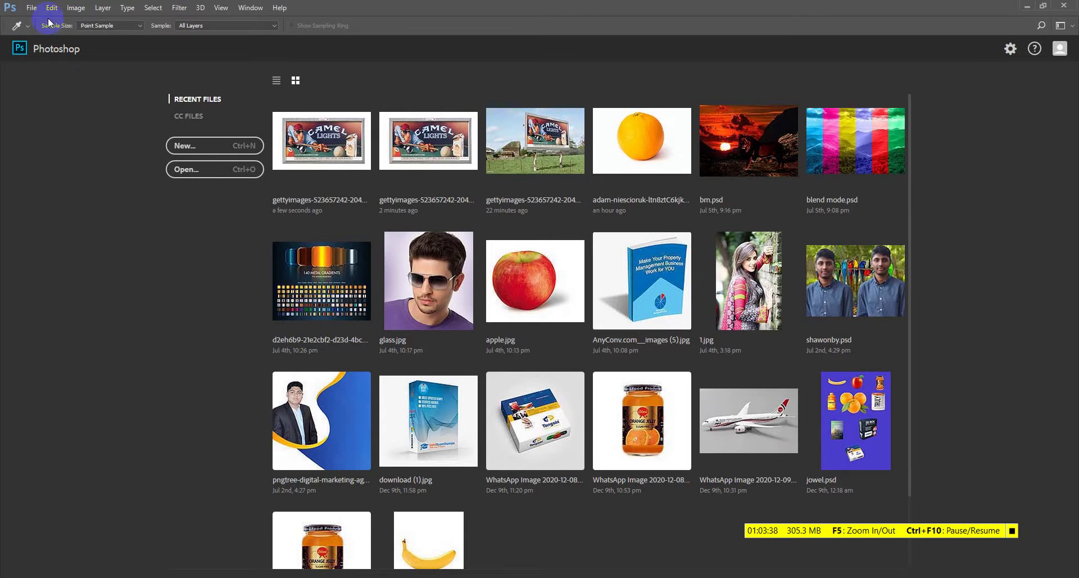
{"action": "left_click", "coordinate": [32, 8]}
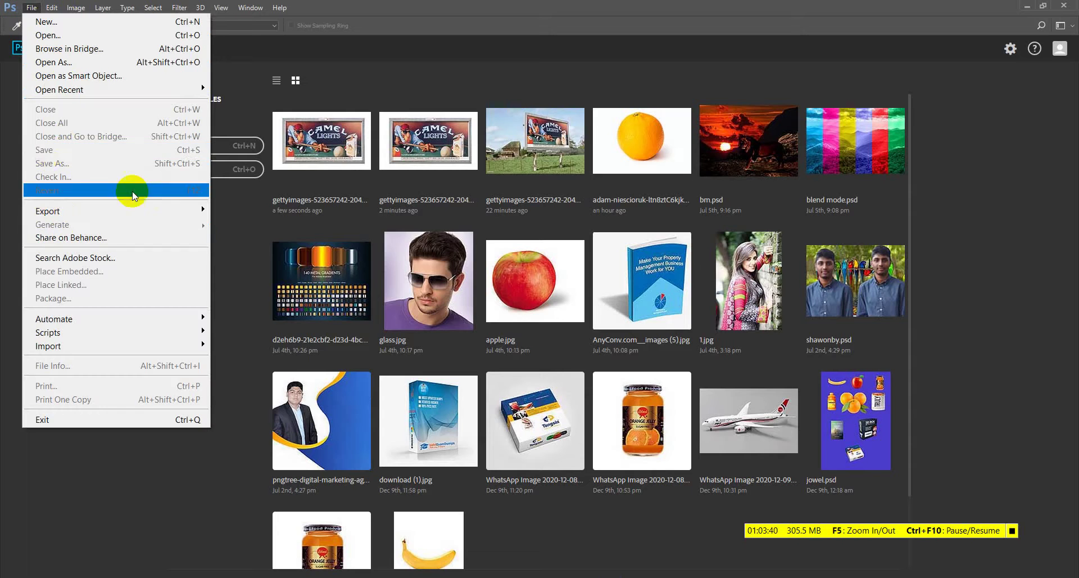
{"action": "left_click", "coordinate": [305, 192]}
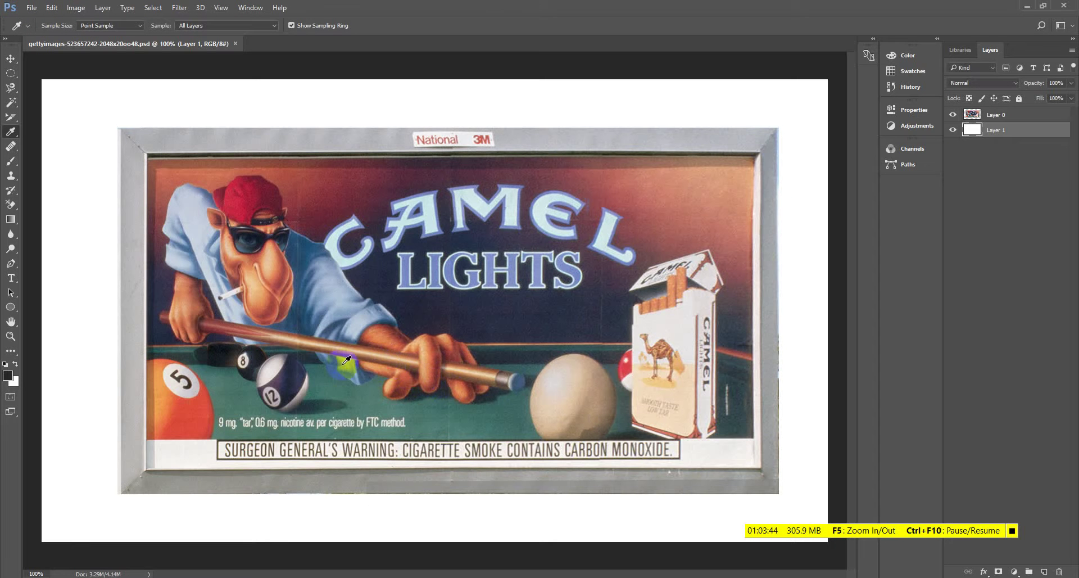
- Examine the file formats offered for saving the document, then leave without saving
{"action": "key", "text": "ctrl+shift+s"}
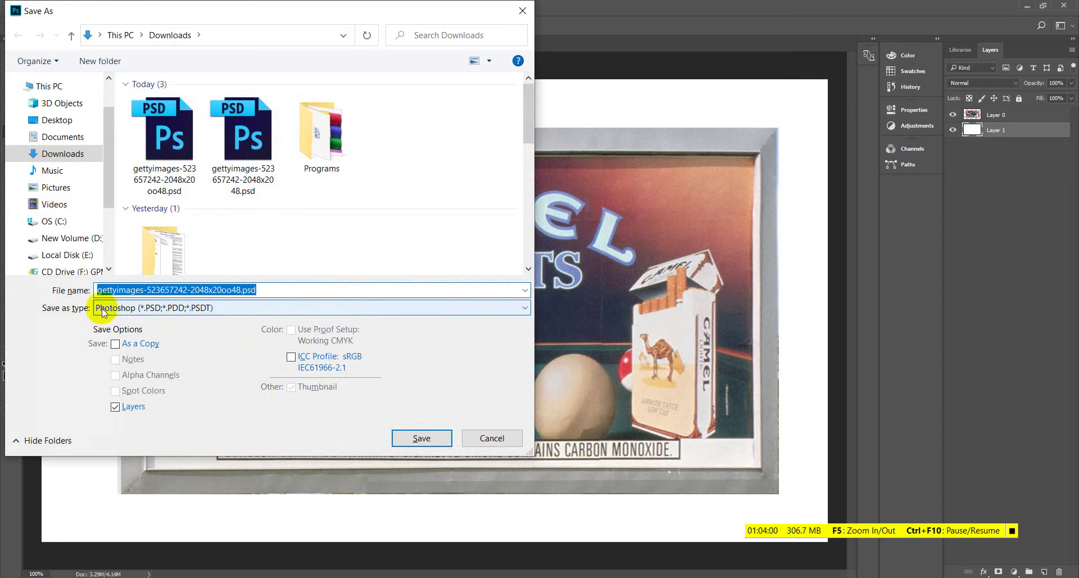
{"action": "left_click", "coordinate": [198, 310]}
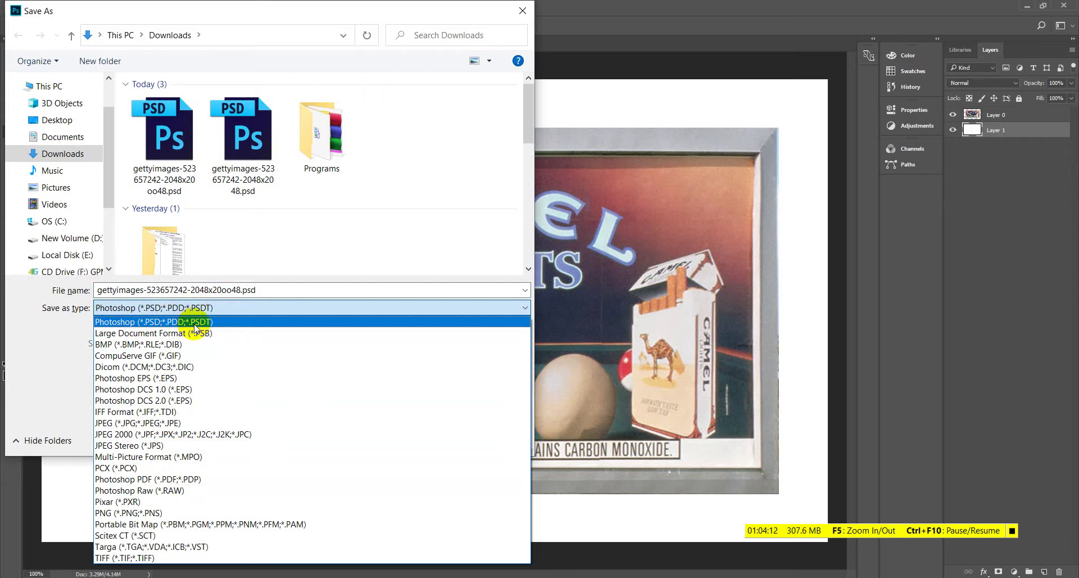
{"action": "left_click", "coordinate": [444, 228]}
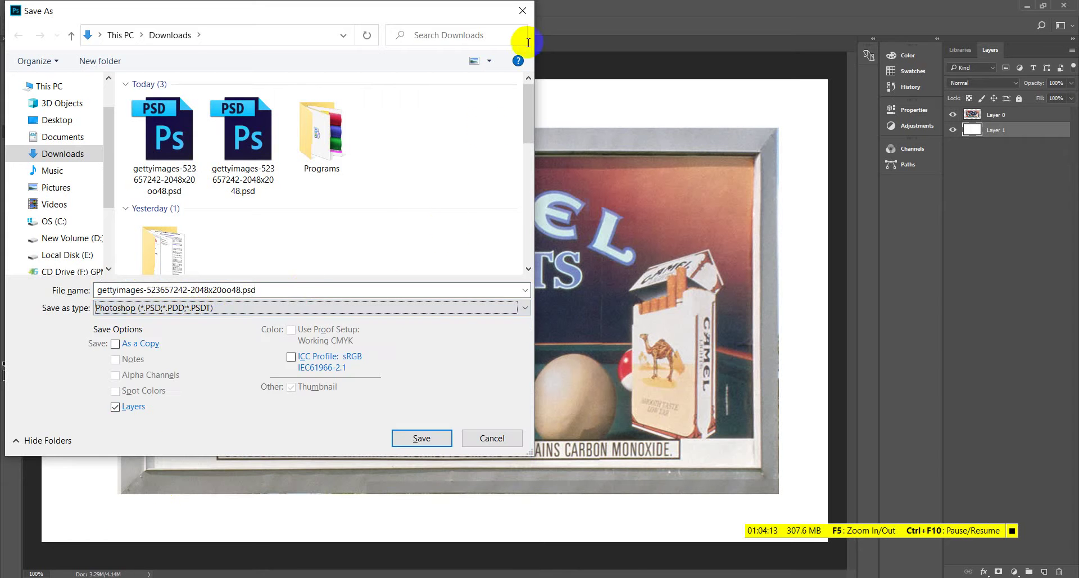
{"action": "left_click", "coordinate": [523, 10]}
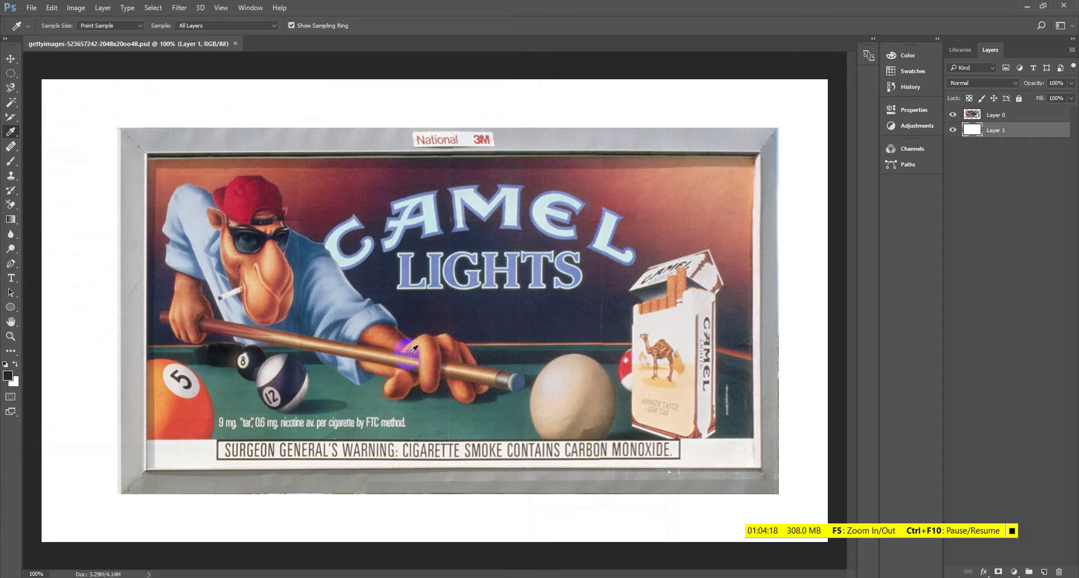
- Switch to Chrome and search Google for "psd definition" in place of the previous query
{"action": "key", "text": "alt+Tab"}
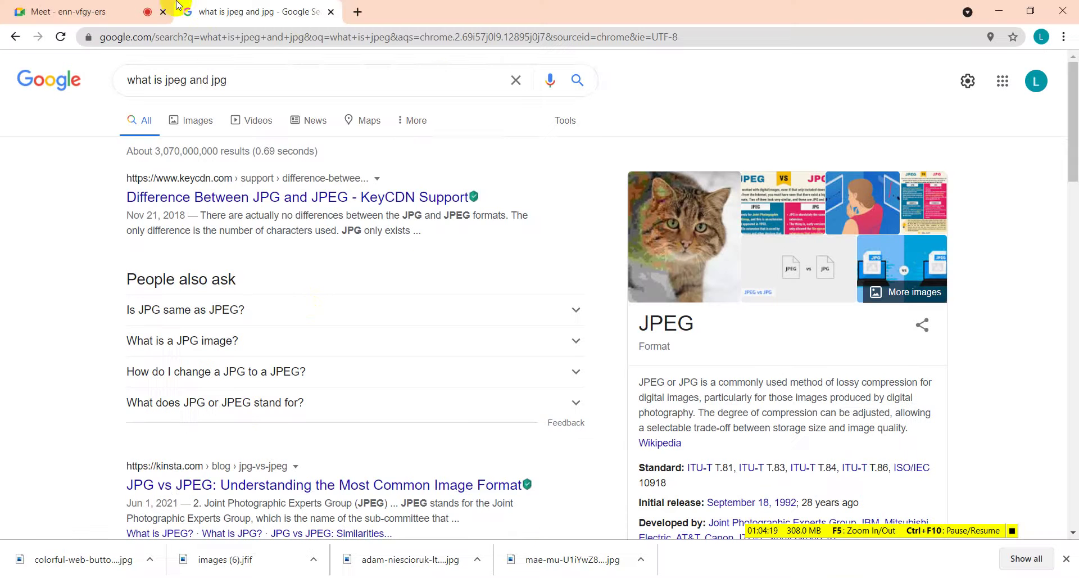
{"action": "left_click", "coordinate": [259, 78]}
{"action": "left_click_drag", "start_coordinate": [260, 80], "coordinate": [101, 78]}
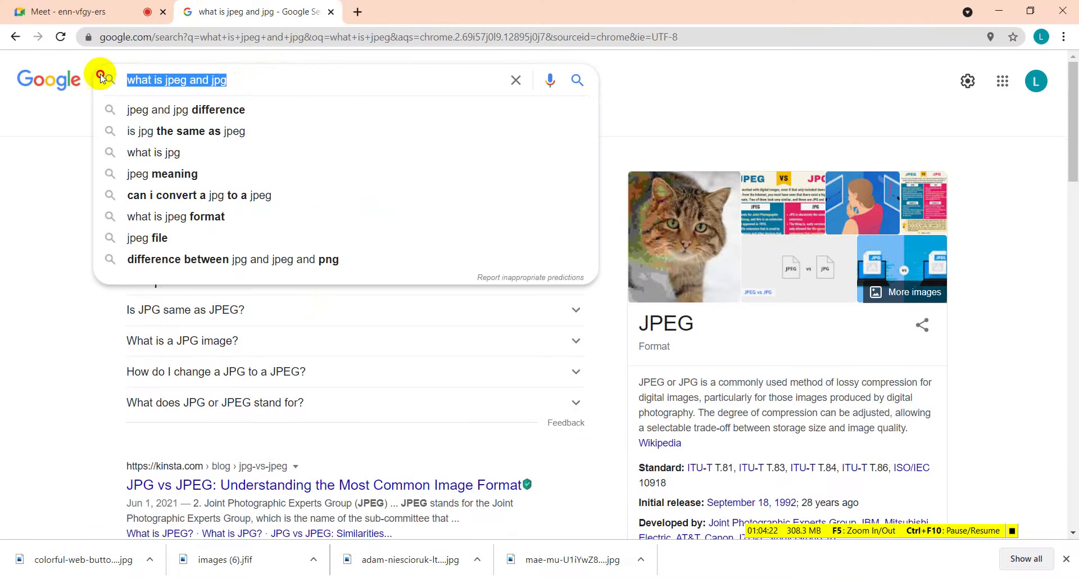
{"action": "type", "text": "pd"}
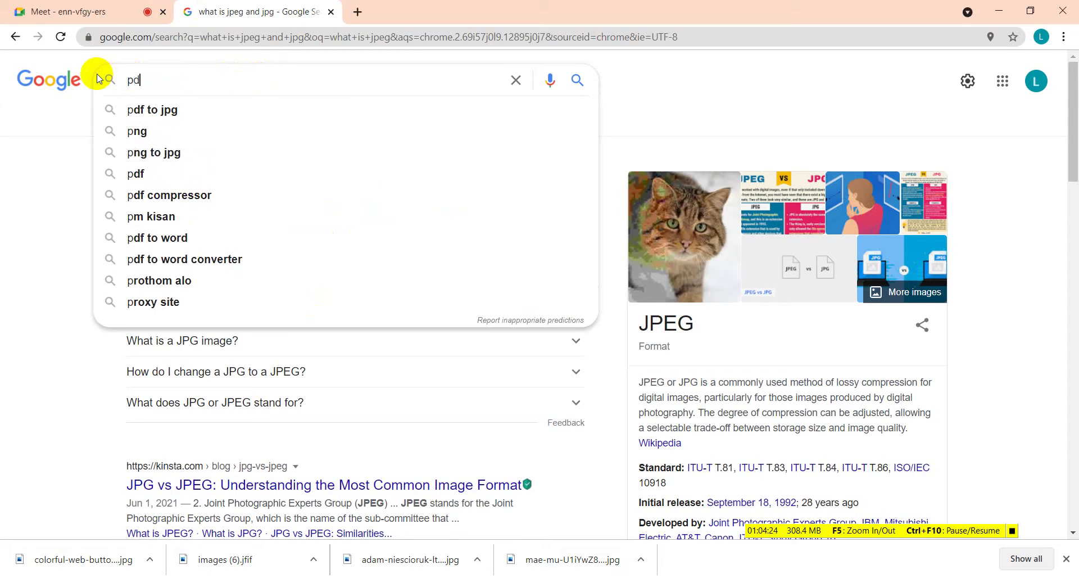
{"action": "type", "text": "f"}
{"action": "key", "text": "BackSpace"}
{"action": "type", "text": "s"}
{"action": "key", "text": "BackSpace"}
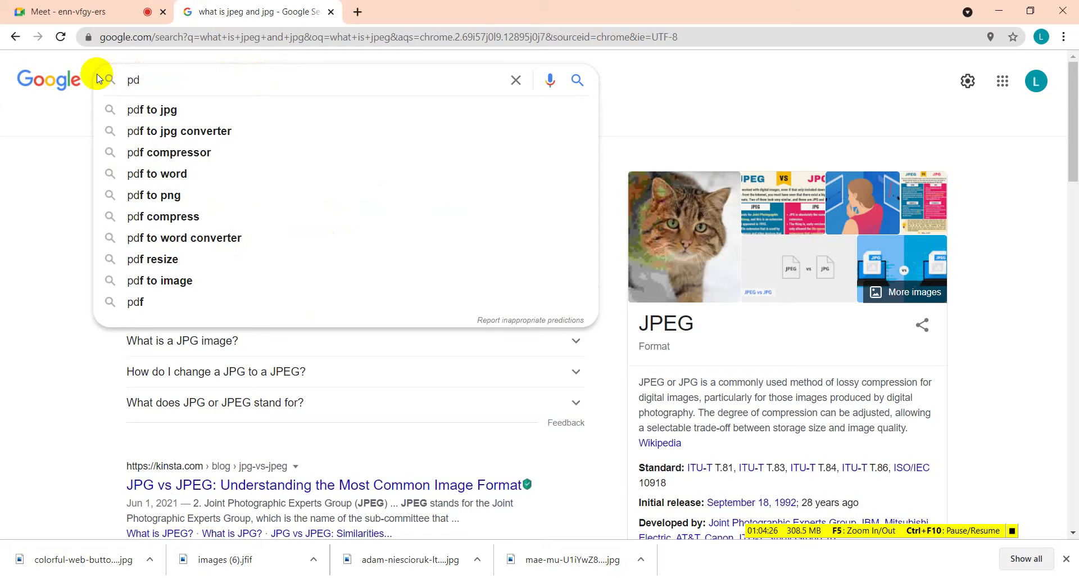
{"action": "key", "text": "BackSpace"}
{"action": "type", "text": "sd"}
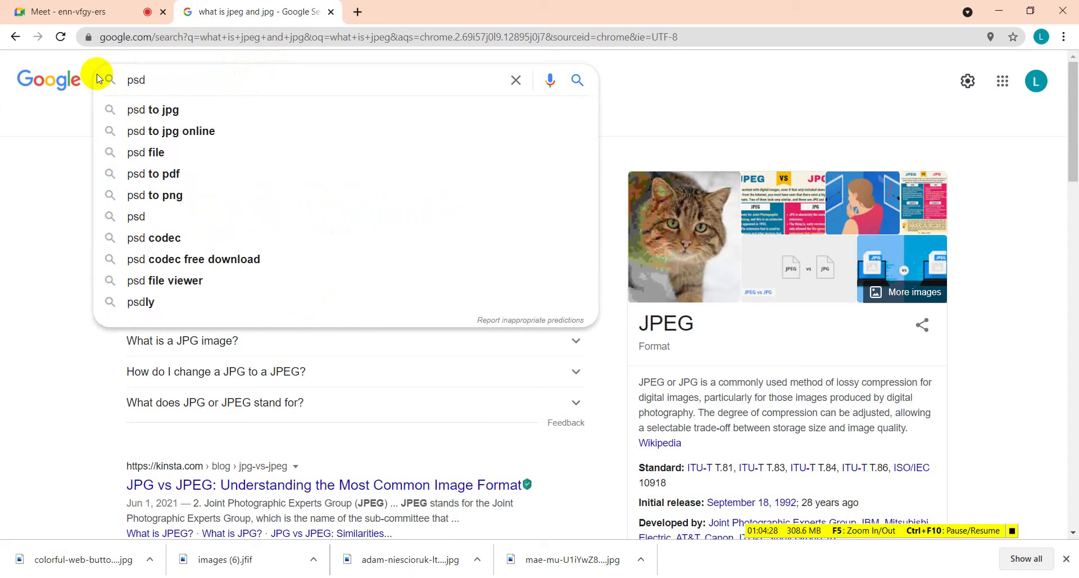
{"action": "type", "text": " de"}
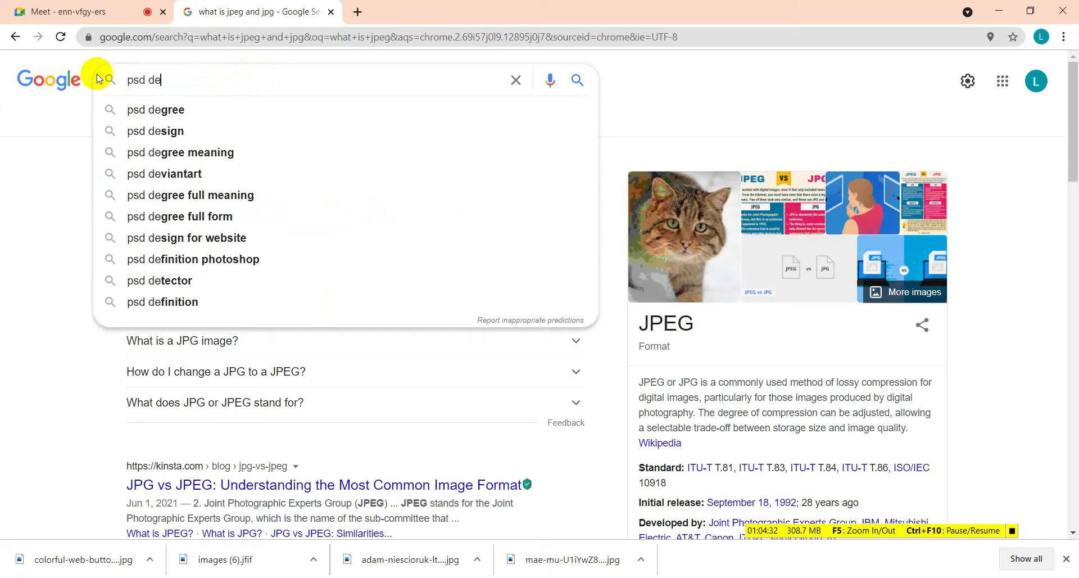
{"action": "type", "text": "fina"}
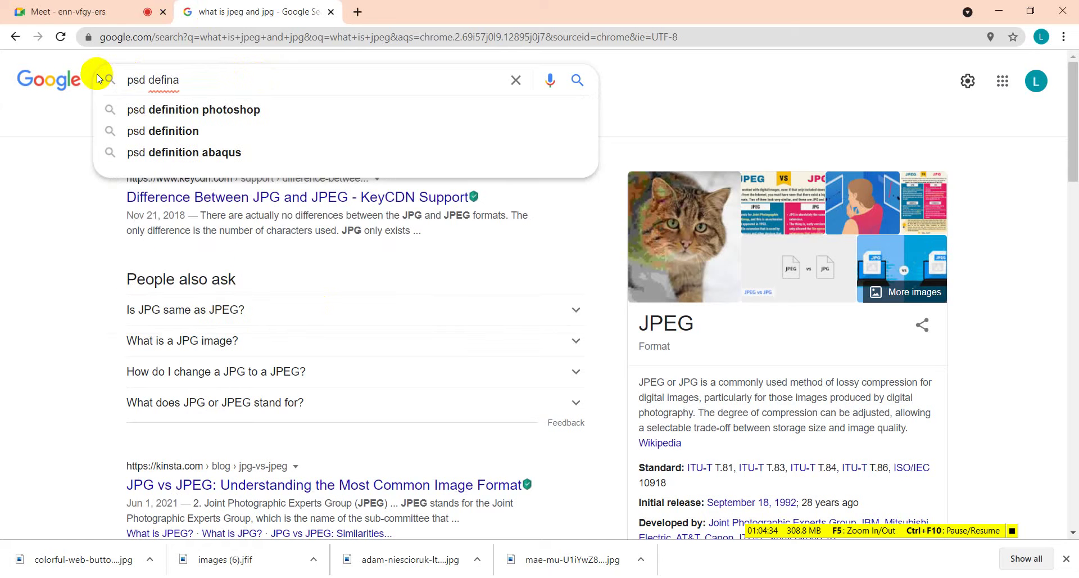
{"action": "left_click", "coordinate": [163, 130]}
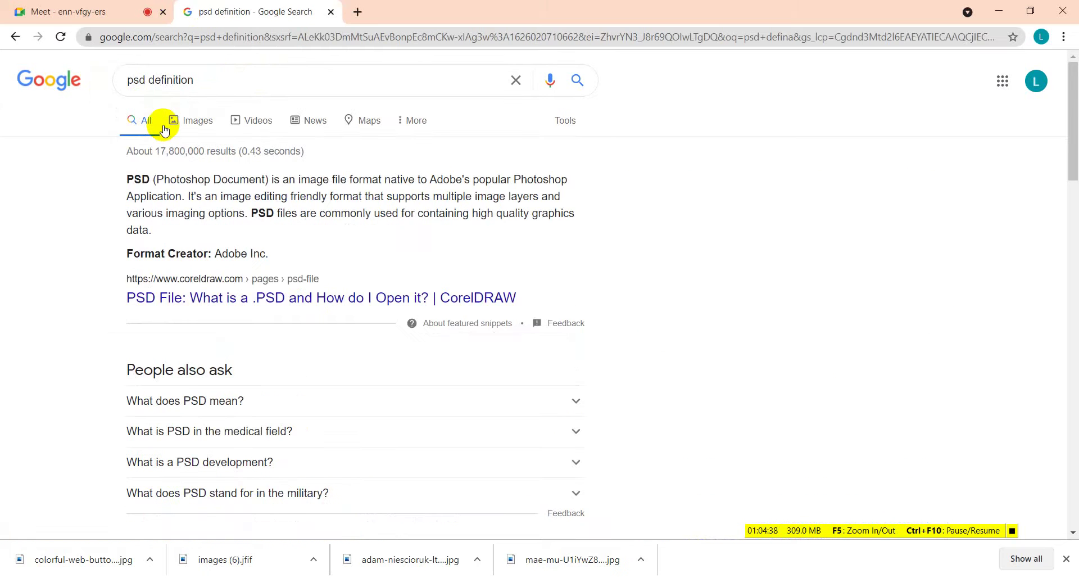
- Highlight "Photoshop Document" in the PSD definition, close the search page, and return to Photoshop
{"action": "left_click_drag", "start_coordinate": [158, 176], "coordinate": [261, 176]}
{"action": "left_click", "coordinate": [338, 256]}
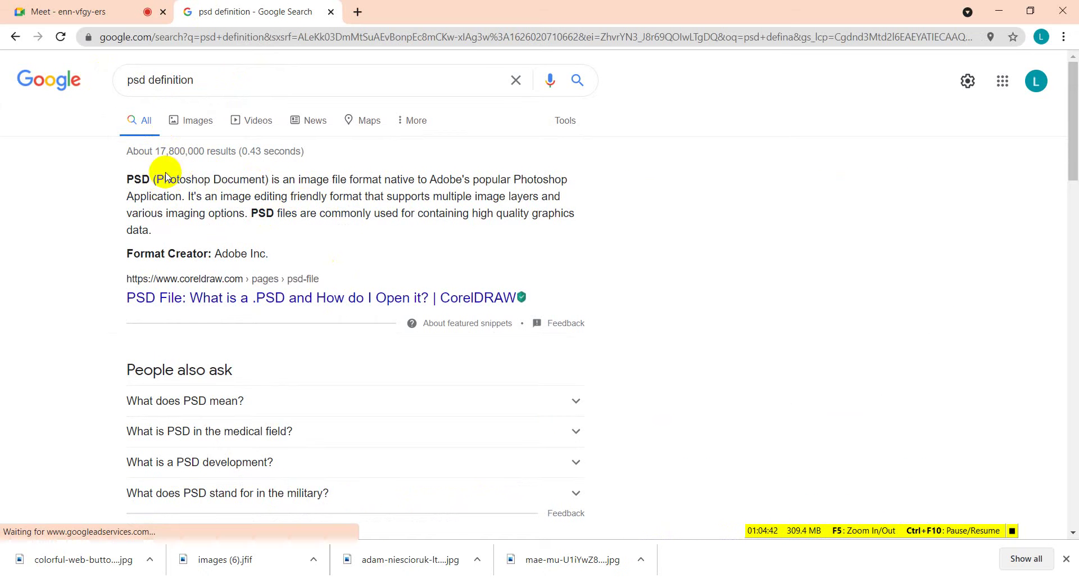
{"action": "left_click_drag", "start_coordinate": [156, 179], "coordinate": [265, 178]}
{"action": "left_click", "coordinate": [289, 232]}
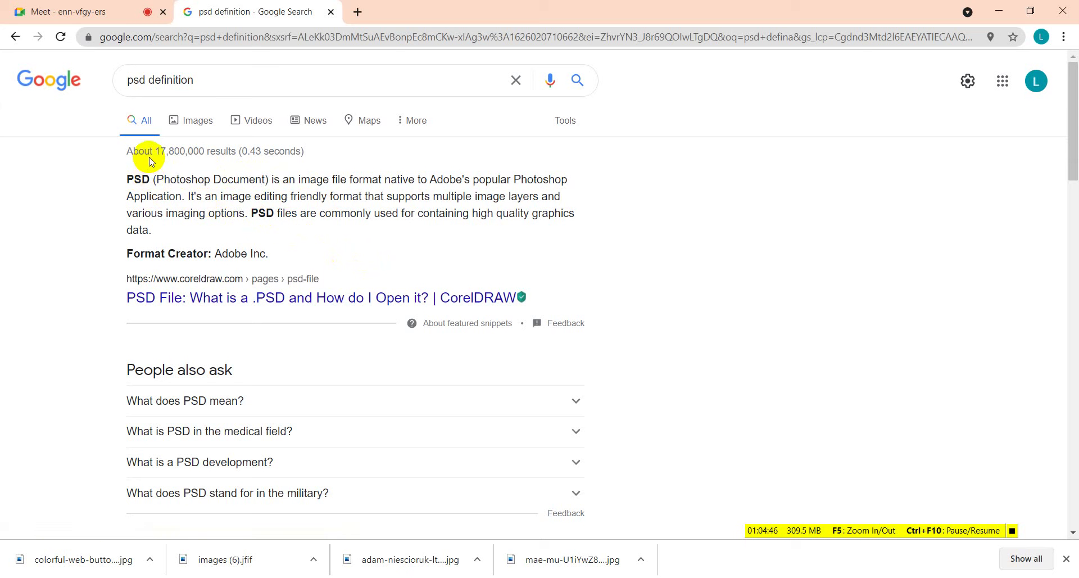
{"action": "left_click_drag", "start_coordinate": [156, 180], "coordinate": [263, 180]}
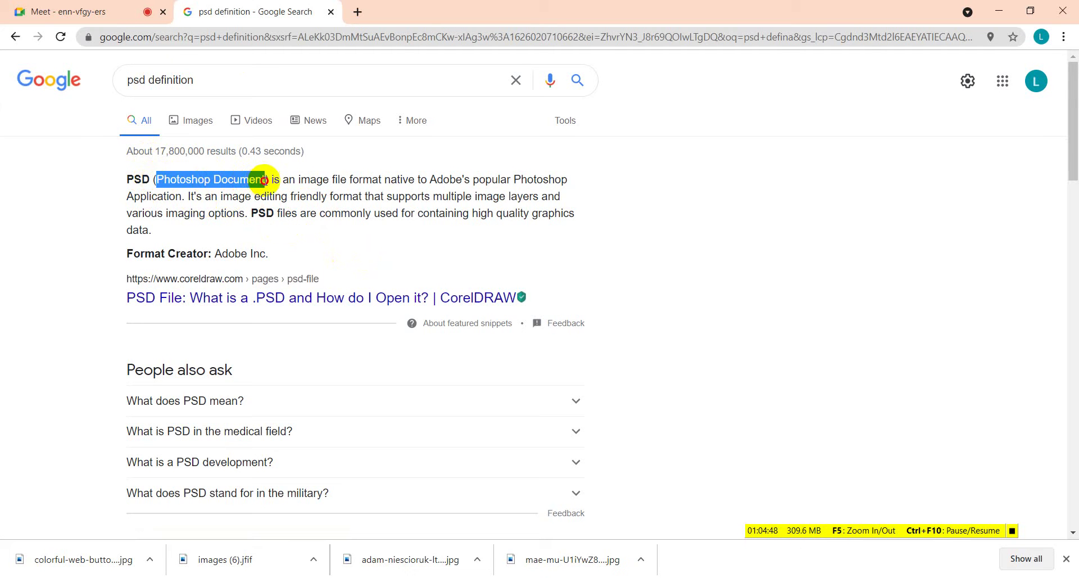
{"action": "triple_click", "coordinate": [354, 253]}
{"action": "left_click", "coordinate": [331, 12]}
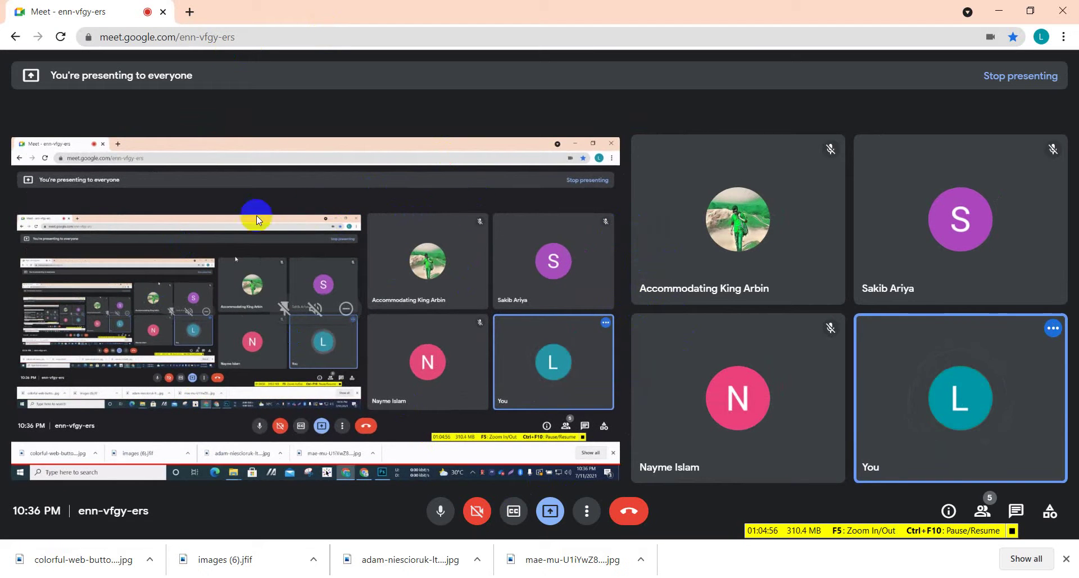
{"action": "left_click", "coordinate": [998, 10]}
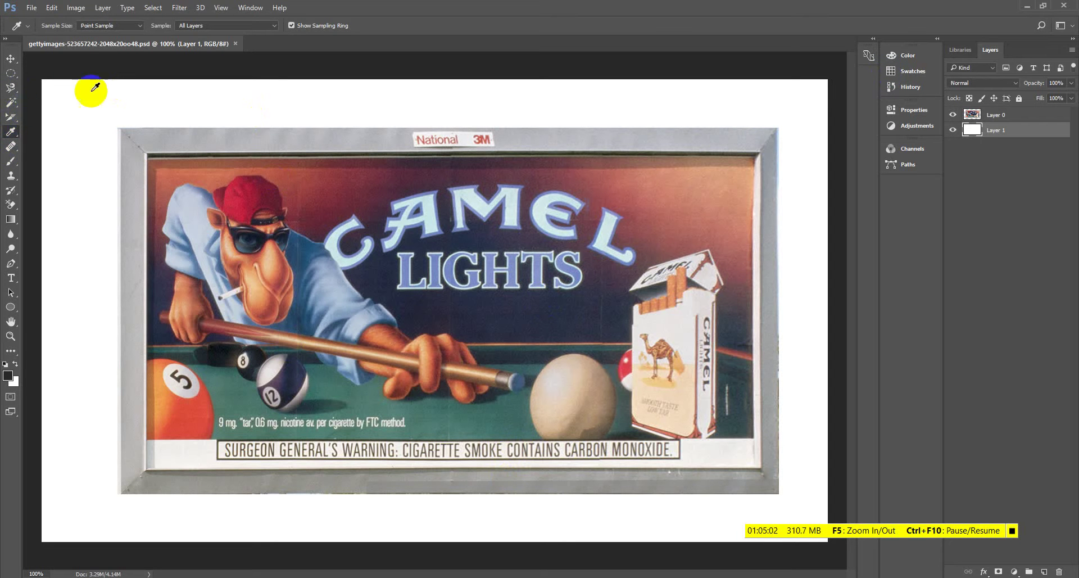
{"action": "left_click", "coordinate": [32, 8]}
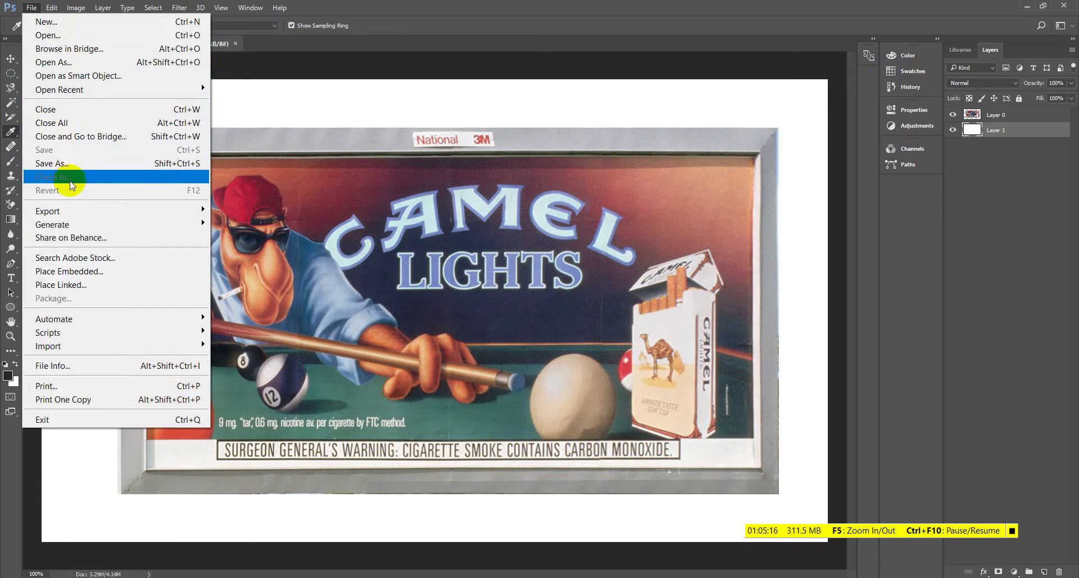
{"action": "mouse_move", "coordinate": [88, 216]}
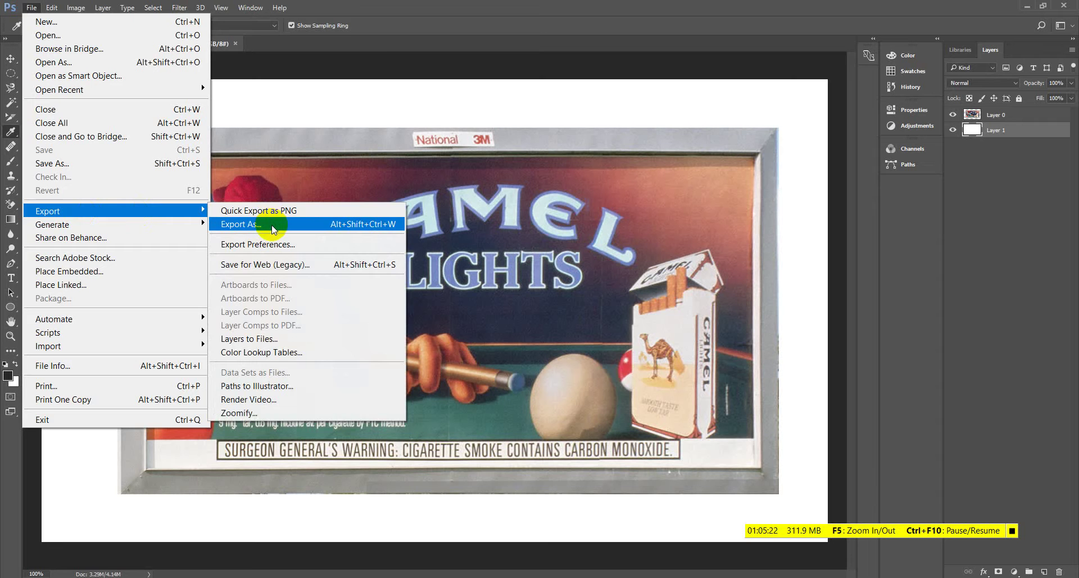
{"action": "left_click", "coordinate": [371, 58]}
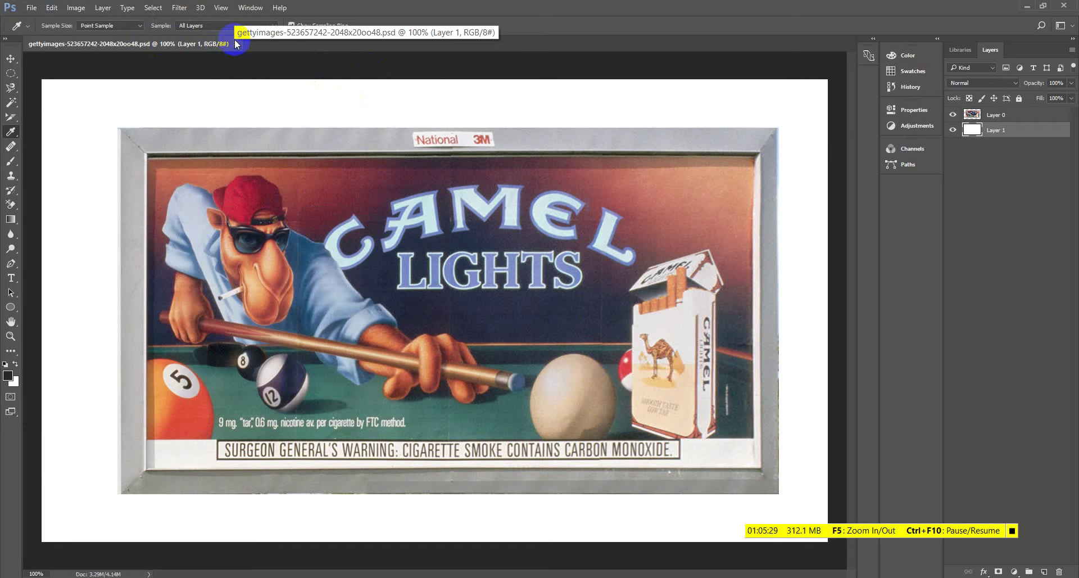
{"action": "left_click", "coordinate": [30, 10]}
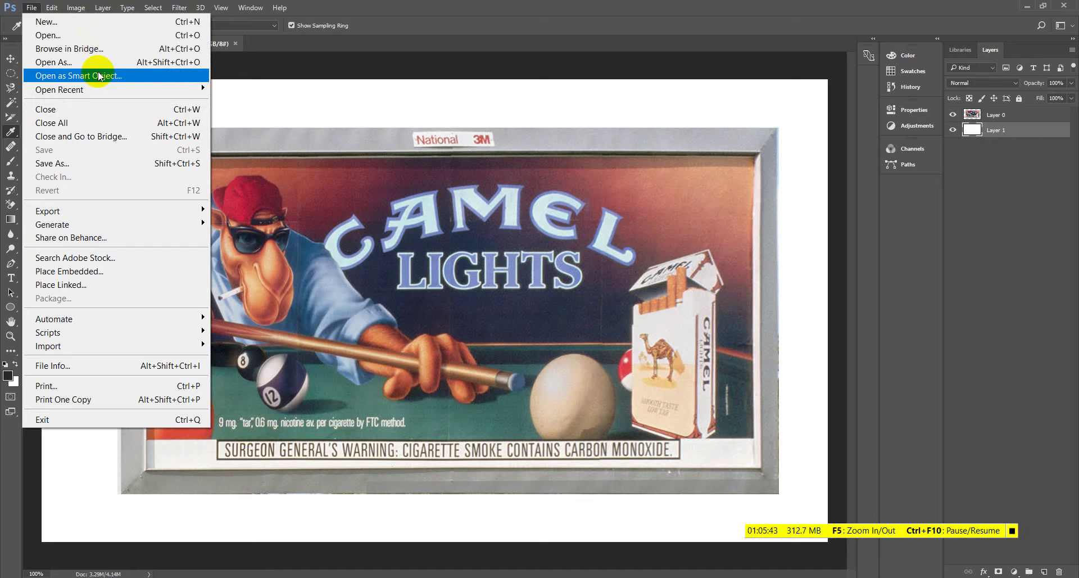
{"action": "mouse_move", "coordinate": [160, 91]}
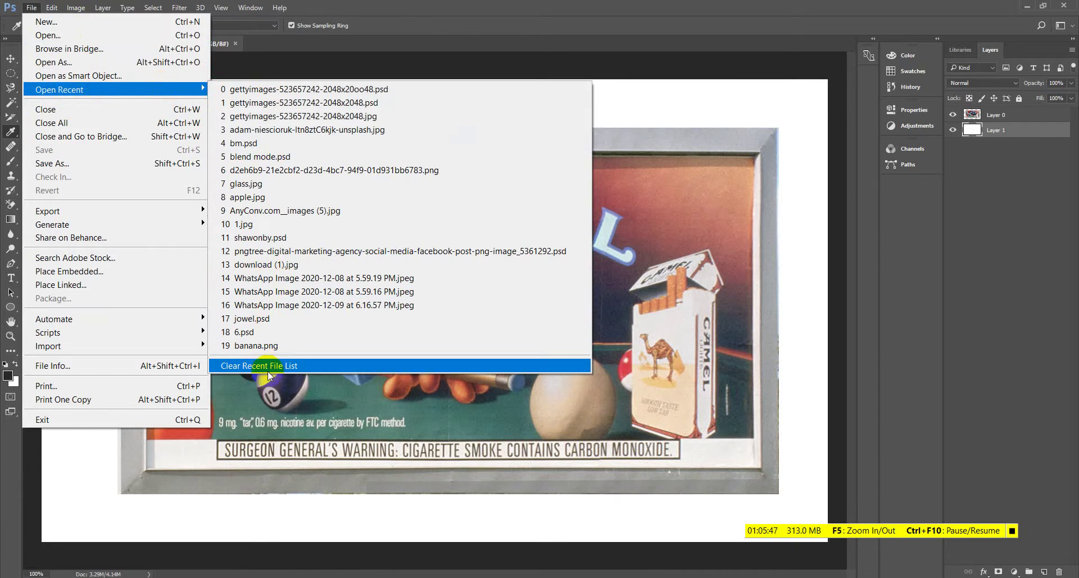
{"action": "left_click", "coordinate": [357, 68]}
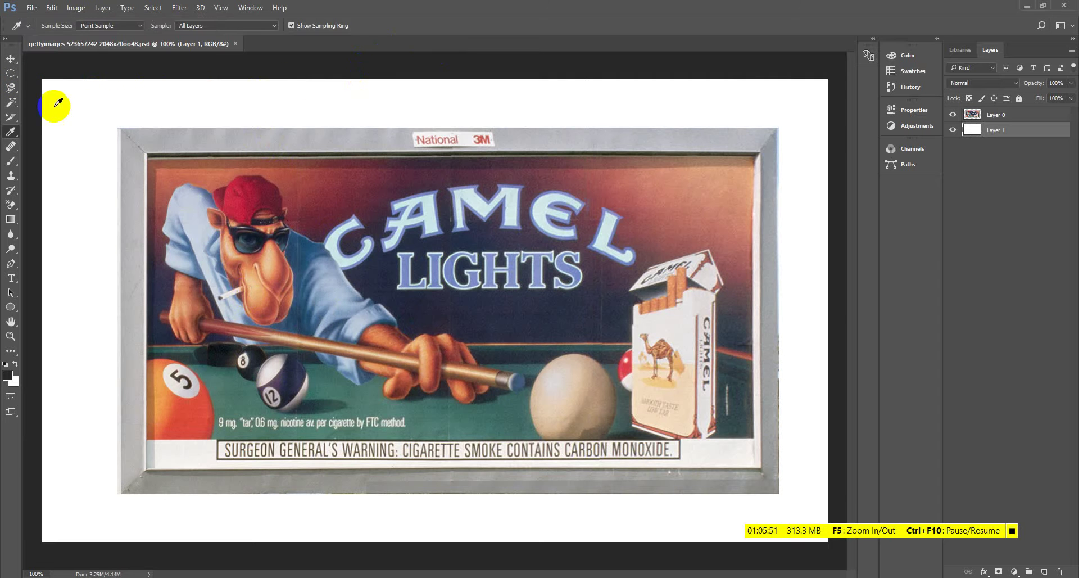
{"action": "left_click", "coordinate": [234, 44]}
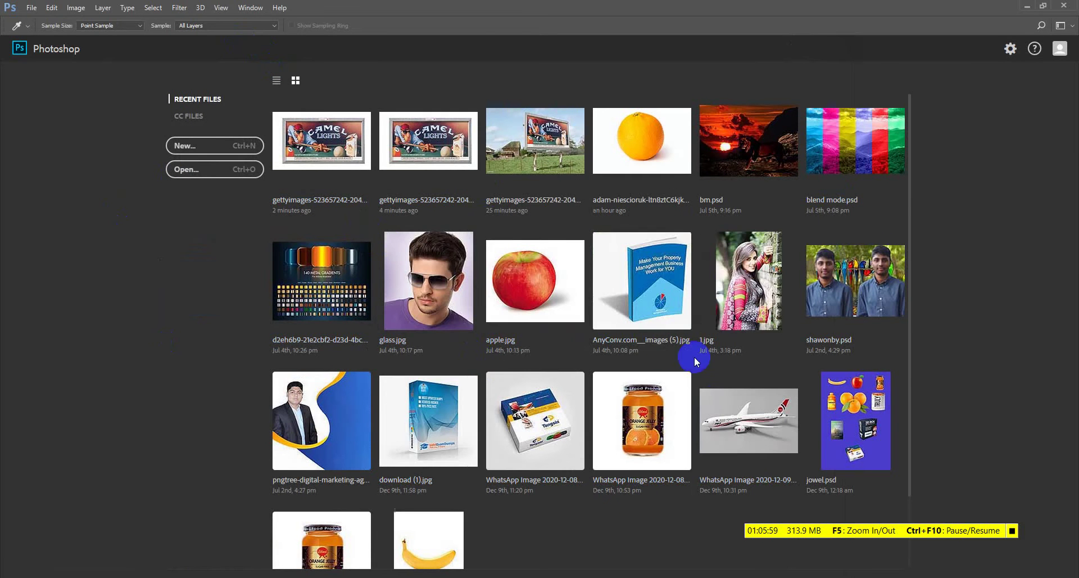
{"action": "left_click", "coordinate": [322, 203]}
{"action": "left_click", "coordinate": [647, 347]}
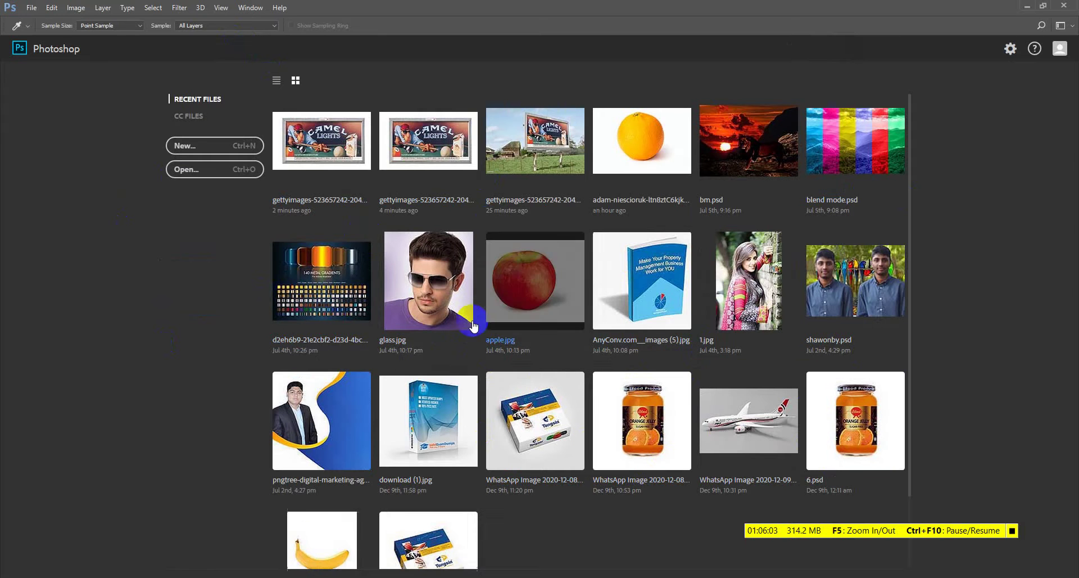
{"action": "scroll", "coordinate": [368, 538], "scroll_direction": "down", "scroll_amount": 3}
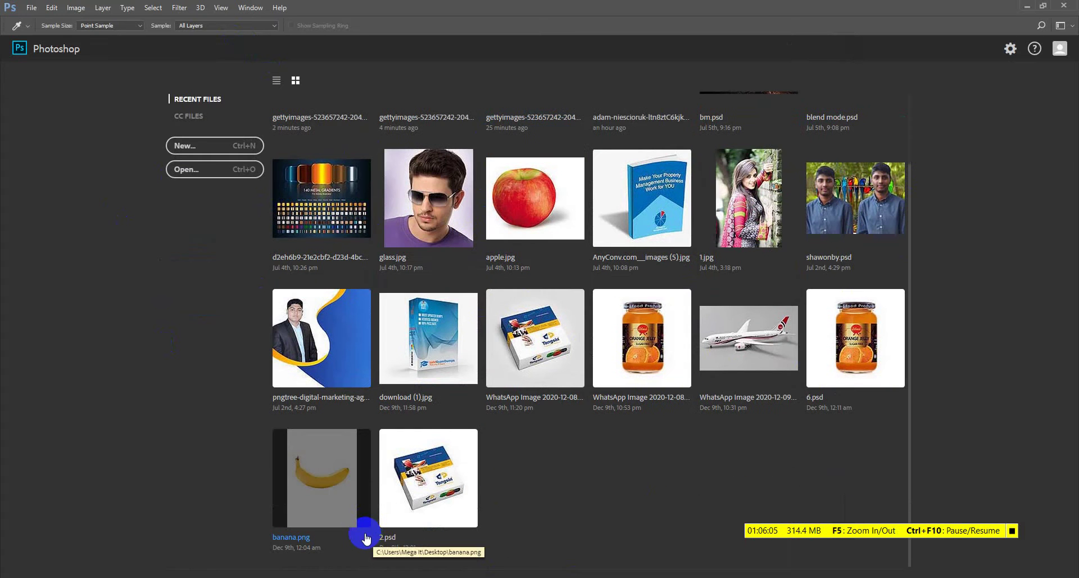
{"action": "scroll", "coordinate": [367, 538], "scroll_direction": "up", "scroll_amount": 3}
{"action": "left_click", "coordinate": [534, 293]}
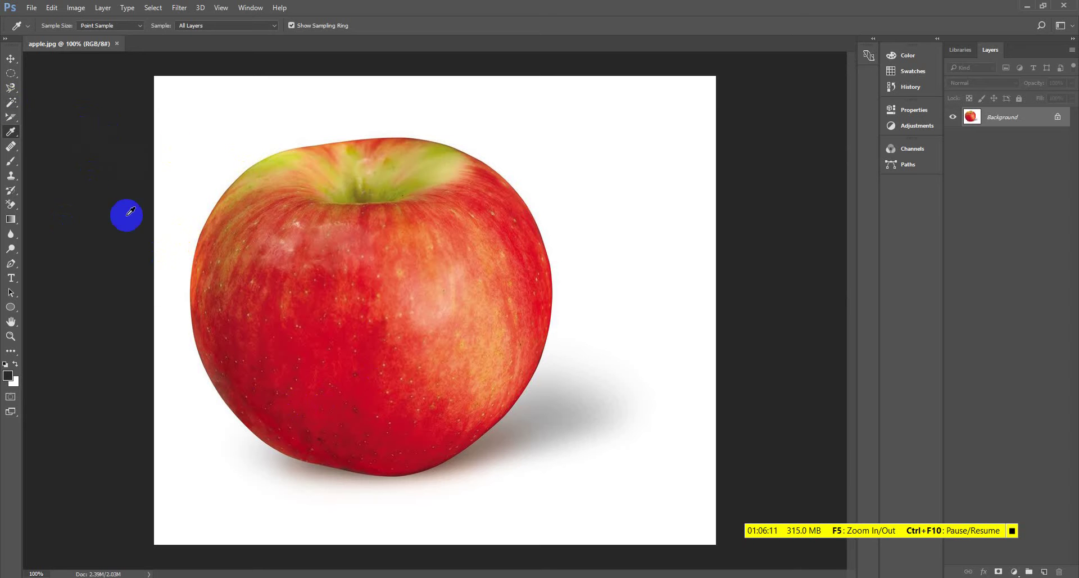
- Select the whole apple with the Quick Selection tool, clearing the first selection and reselecting with a 70-pixel brush
{"action": "left_click", "coordinate": [10, 103]}
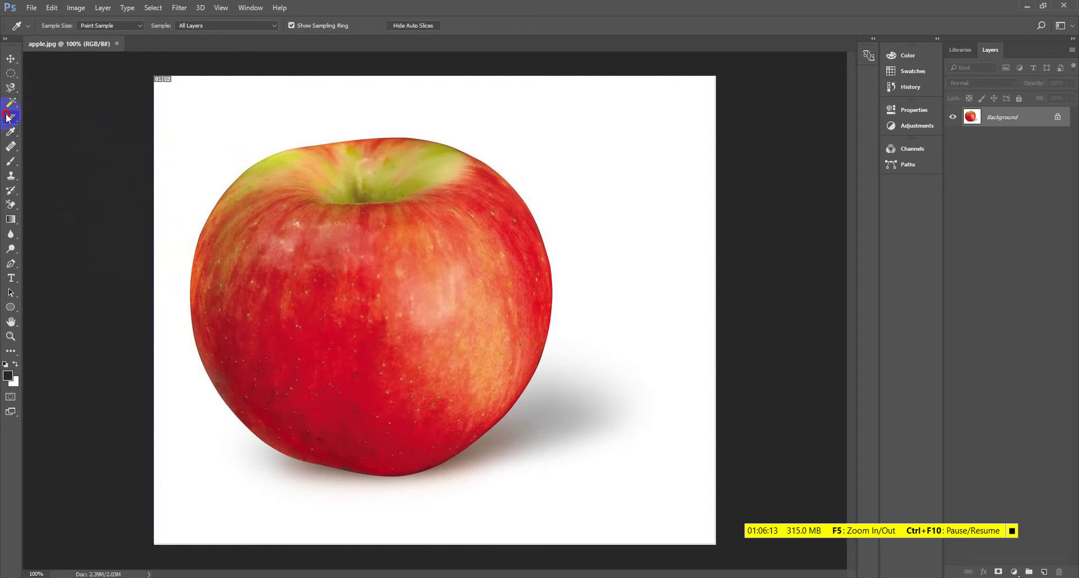
{"action": "right_click", "coordinate": [12, 105]}
{"action": "left_click", "coordinate": [59, 103]}
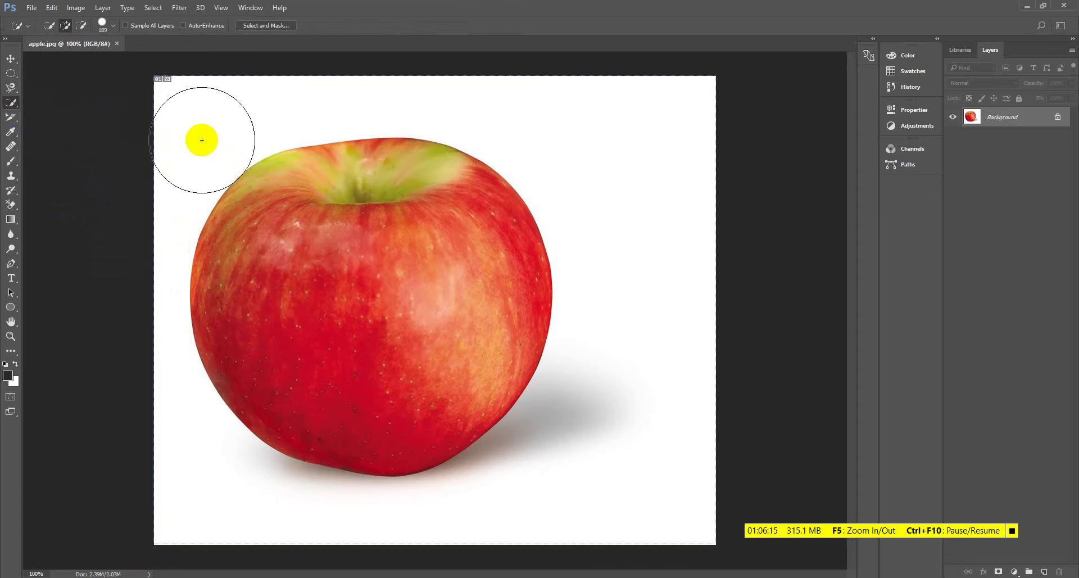
{"action": "left_click", "coordinate": [224, 136]}
{"action": "mouse_move", "coordinate": [226, 272]}
{"action": "left_mouse_down"}
{"action": "mouse_move", "coordinate": [391, 319]}
{"action": "mouse_move", "coordinate": [367, 337]}
{"action": "mouse_move", "coordinate": [308, 223]}
{"action": "left_mouse_up"}
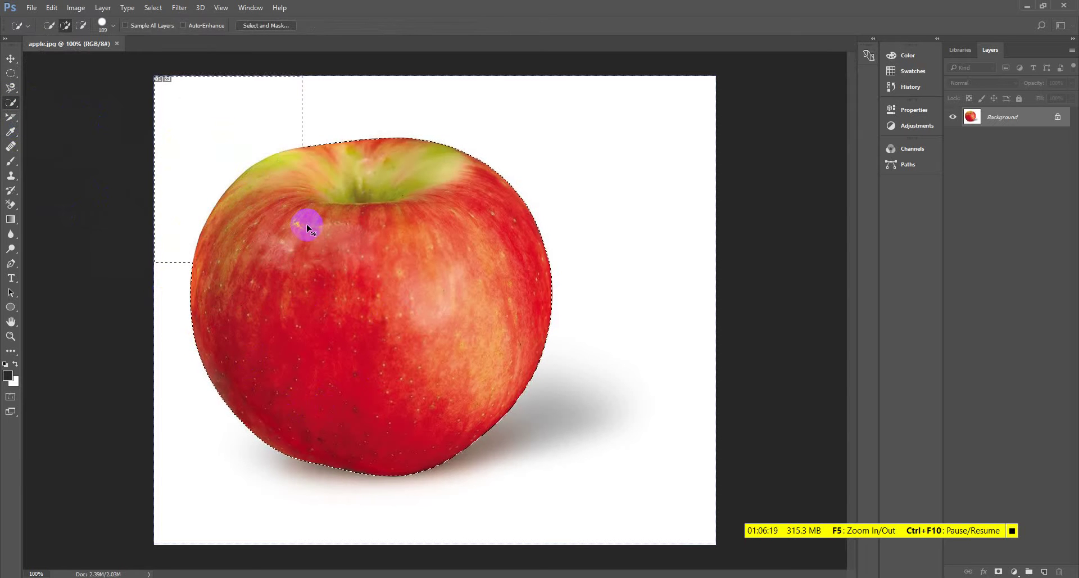
{"action": "key", "text": "ctrl+d"}
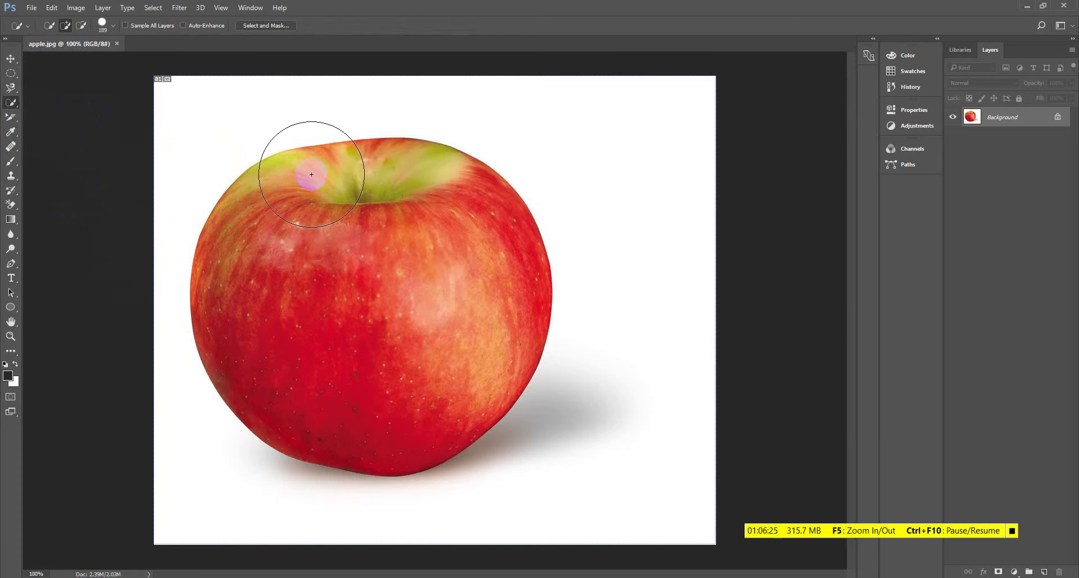
{"action": "key", "text": "bracketleft"}
{"action": "key", "text": "bracketleft"}
{"action": "mouse_move", "coordinate": [293, 180]}
{"action": "left_mouse_down"}
{"action": "mouse_move", "coordinate": [291, 208]}
{"action": "mouse_move", "coordinate": [316, 268]}
{"action": "mouse_move", "coordinate": [381, 323]}
{"action": "mouse_move", "coordinate": [448, 356]}
{"action": "left_mouse_up"}
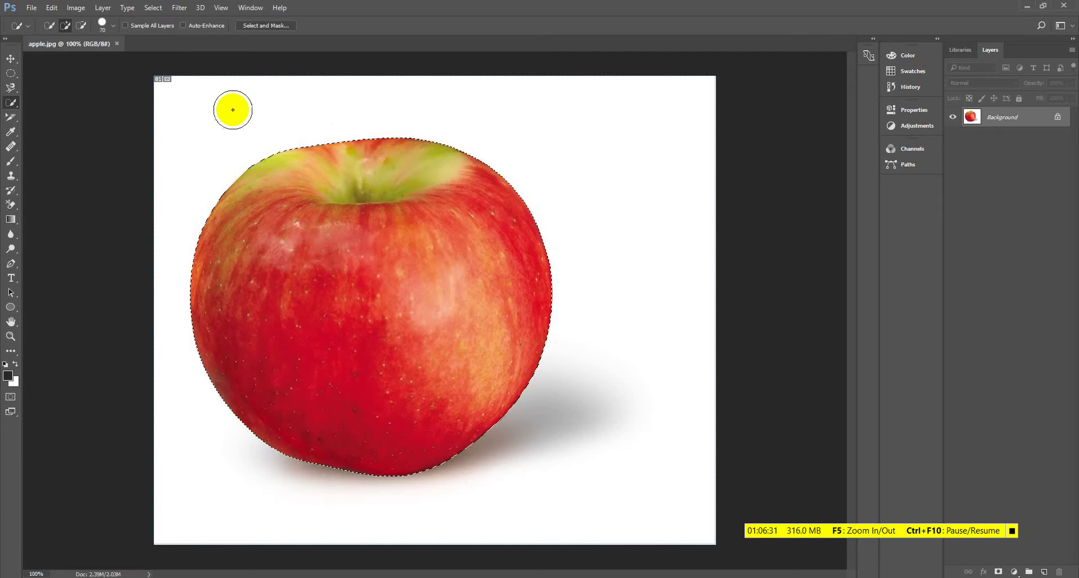
{"action": "left_click_drag", "start_coordinate": [361, 349], "coordinate": [329, 300]}
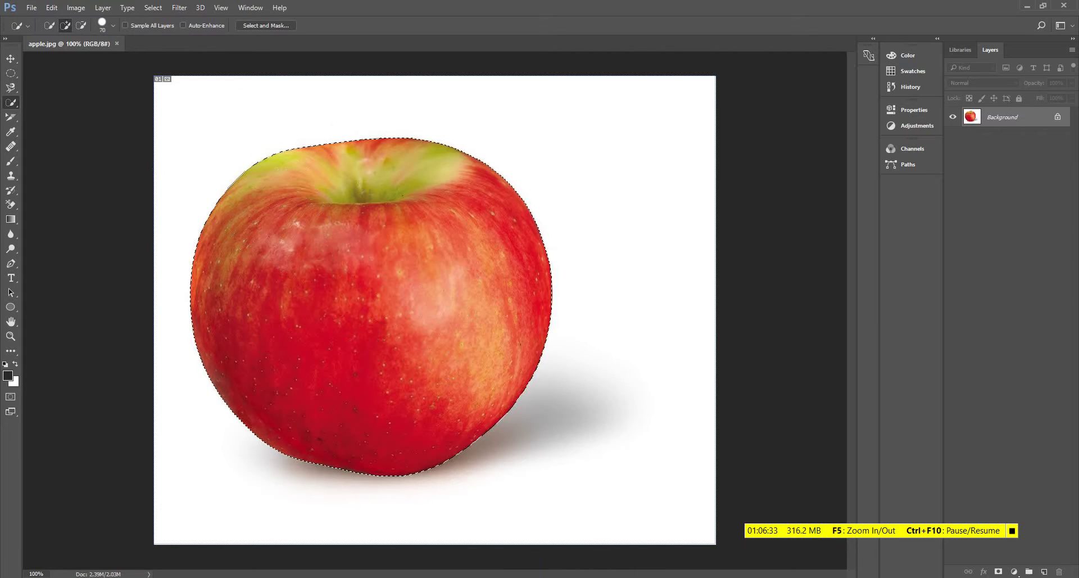
- Switch to File Explorer and open the orange-on-white Unsplash JPG from Downloads as a separate document in Photoshop
{"action": "mouse_move", "coordinate": [453, 577]}
{"action": "left_click", "coordinate": [224, 540]}
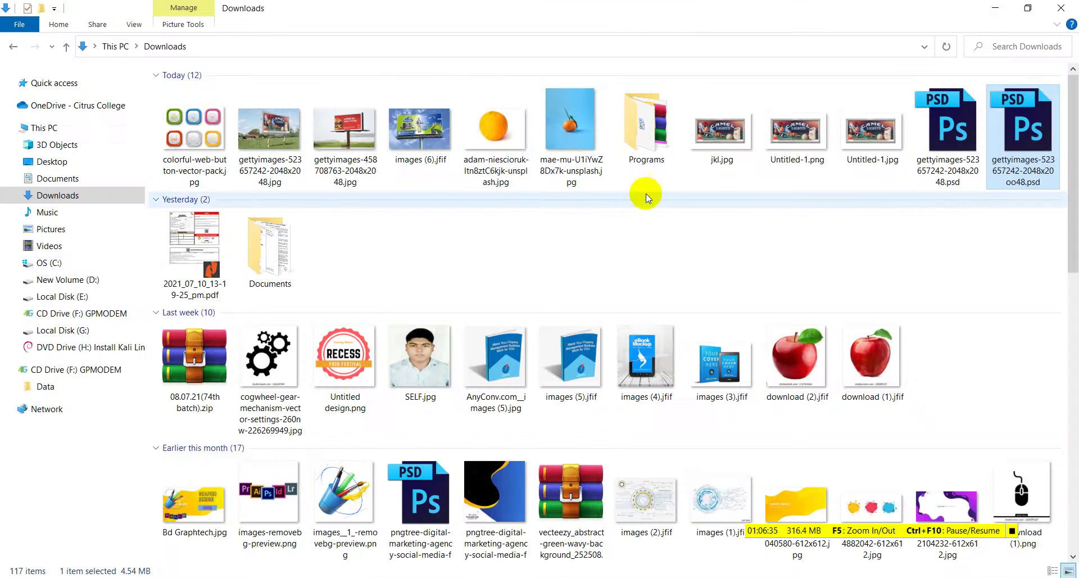
{"action": "left_click_drag", "start_coordinate": [477, 126], "coordinate": [430, 42]}
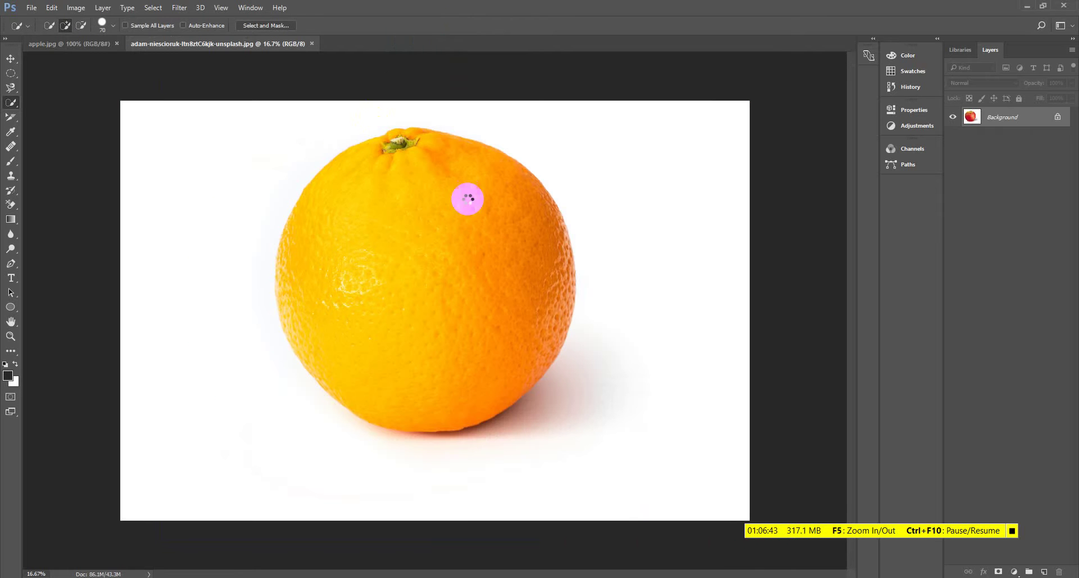
- Select the whole orange with the Quick Selection tool, and check the selection in apple.jpg before returning to the orange
{"action": "mouse_move", "coordinate": [359, 210]}
{"action": "left_mouse_down"}
{"action": "mouse_move", "coordinate": [356, 183]}
{"action": "mouse_move", "coordinate": [469, 364]}
{"action": "mouse_move", "coordinate": [455, 380]}
{"action": "mouse_move", "coordinate": [326, 257]}
{"action": "mouse_move", "coordinate": [269, 233]}
{"action": "left_mouse_up"}
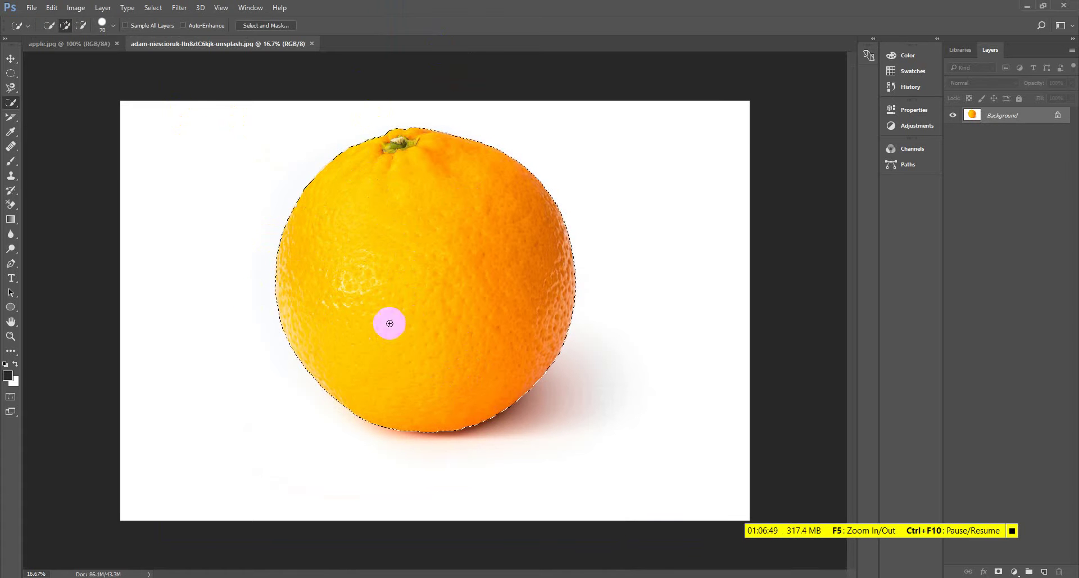
{"action": "mouse_move", "coordinate": [387, 321]}
{"action": "left_mouse_down"}
{"action": "mouse_move", "coordinate": [515, 206]}
{"action": "mouse_move", "coordinate": [505, 205]}
{"action": "left_mouse_up"}
{"action": "left_click", "coordinate": [313, 229]}
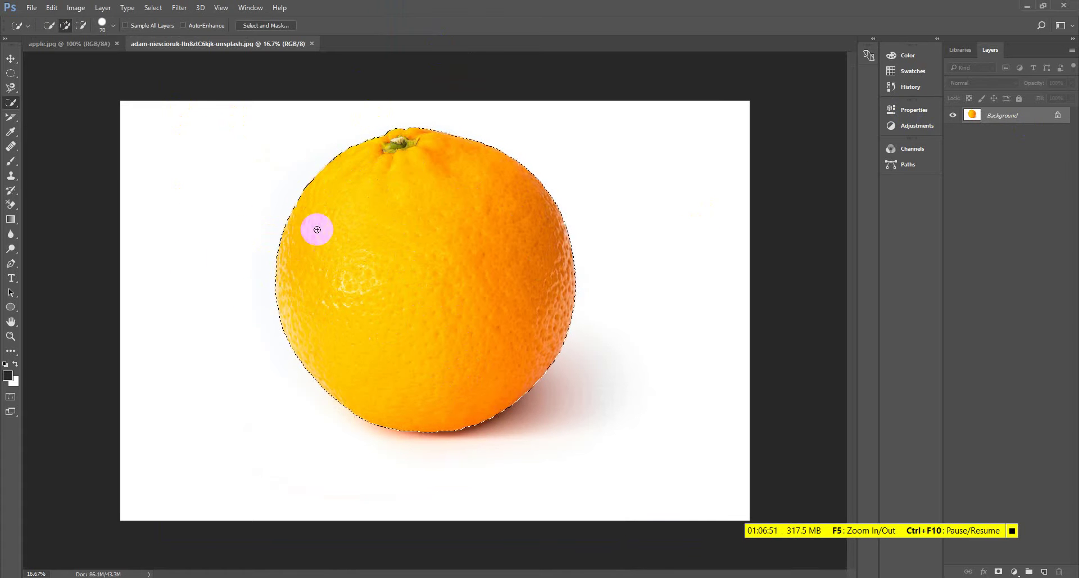
{"action": "left_click", "coordinate": [68, 44]}
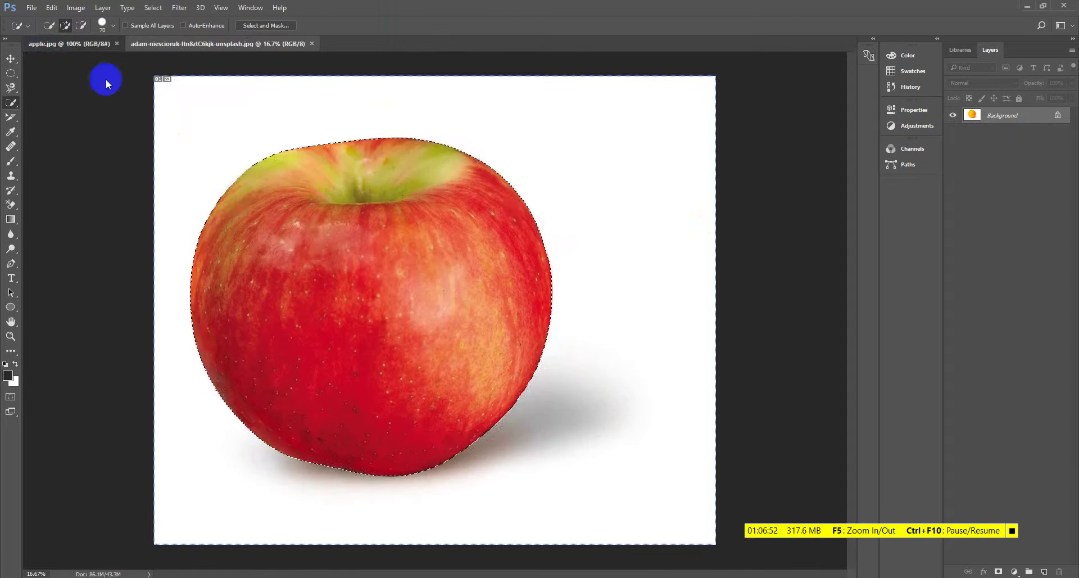
{"action": "left_click", "coordinate": [264, 44]}
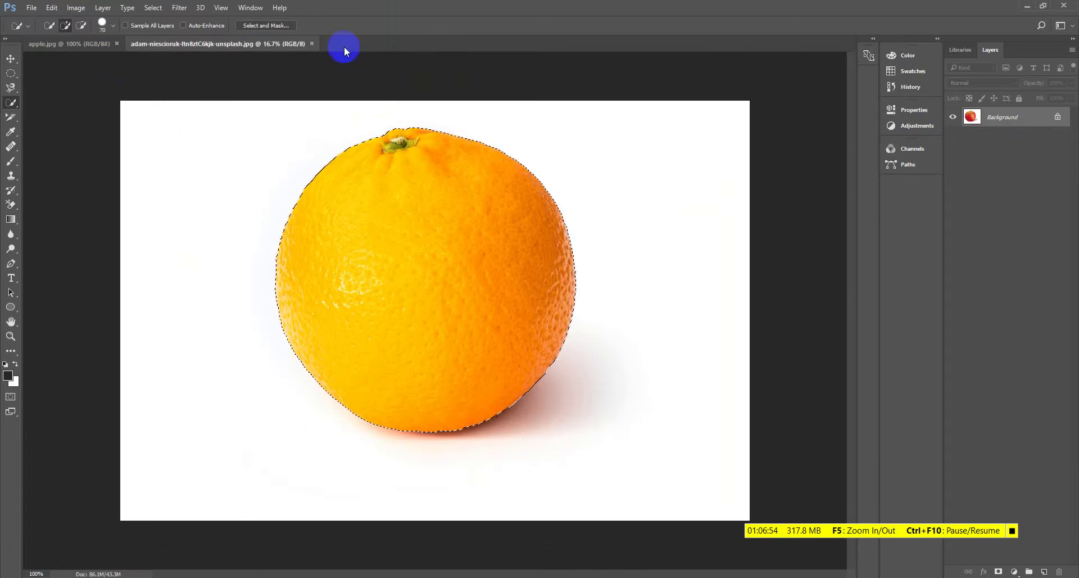
- Create a new blank document with the default preset settings
{"action": "left_click", "coordinate": [31, 9]}
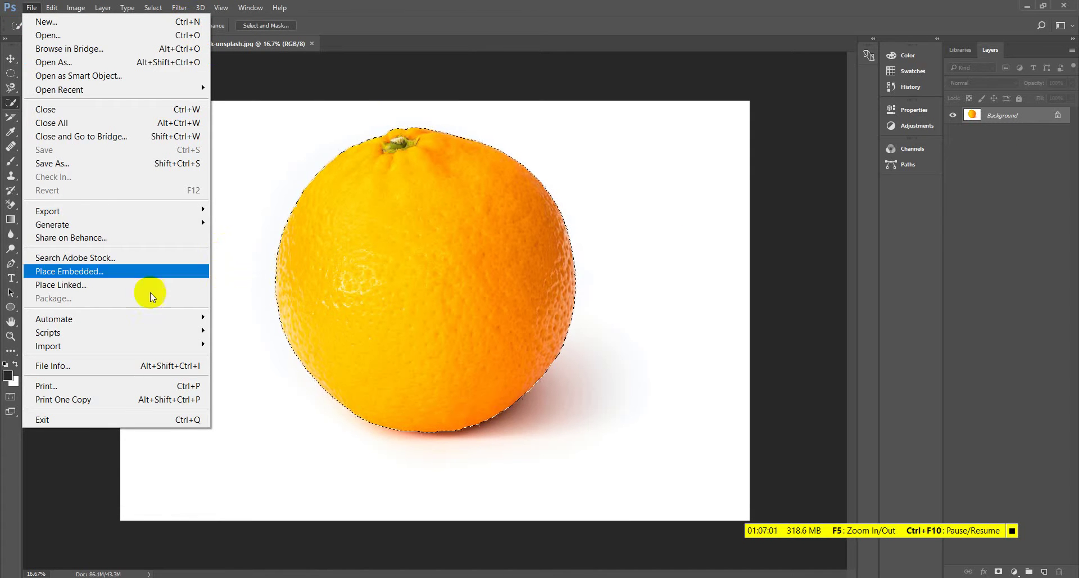
{"action": "left_click", "coordinate": [461, 26]}
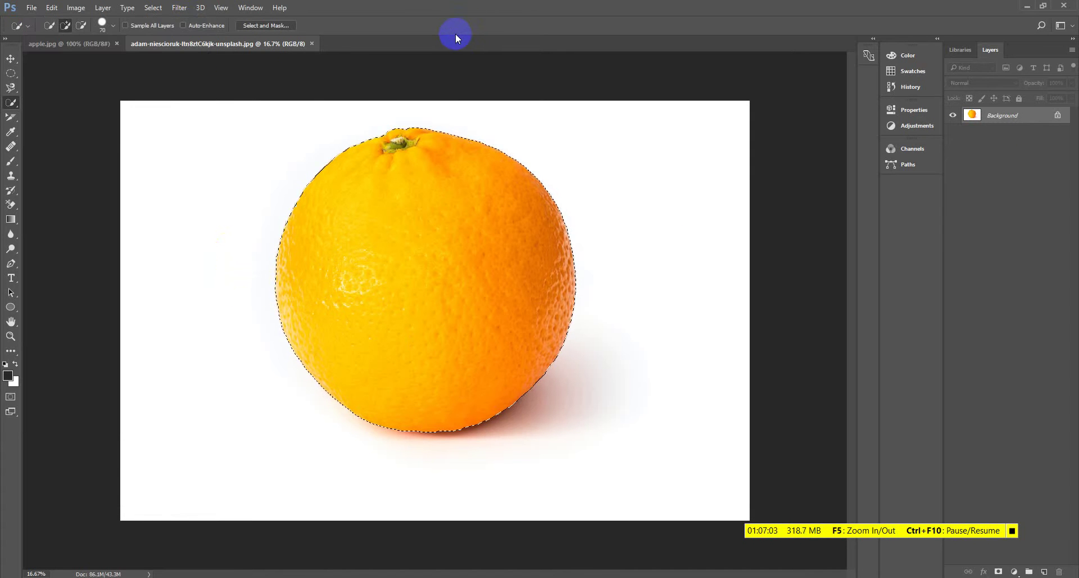
{"action": "key", "text": "ctrl+n"}
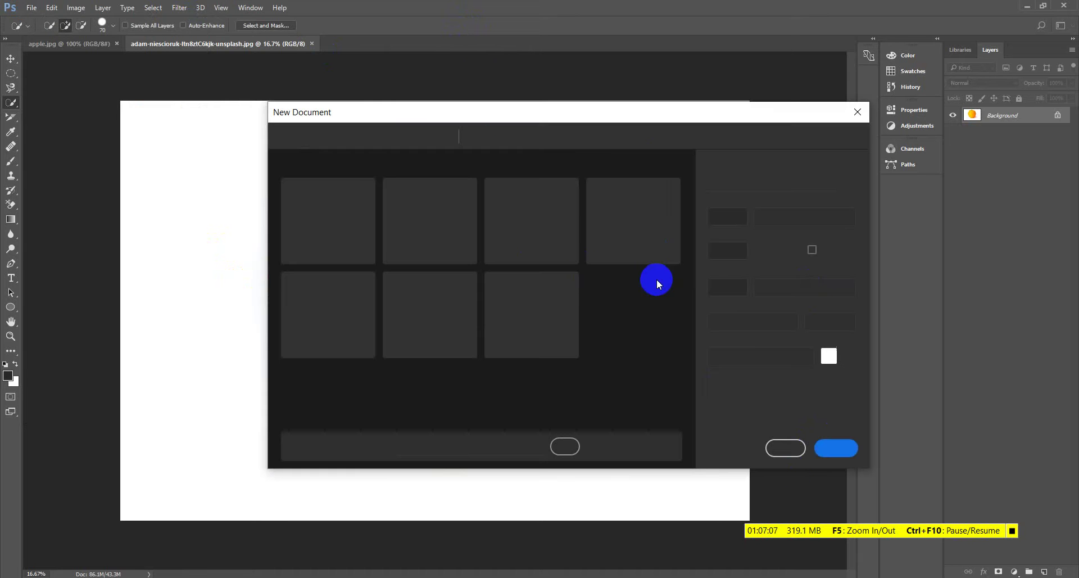
{"action": "left_click", "coordinate": [833, 448]}
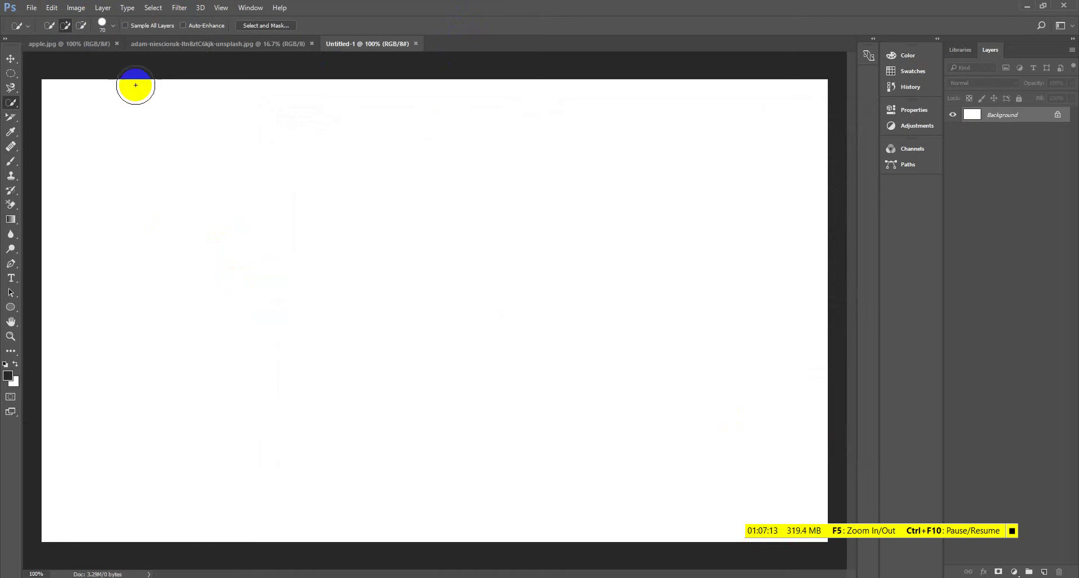
- Set the foreground color to a vivid blue and fill the new document's Background layer with it
{"action": "left_click", "coordinate": [8, 376]}
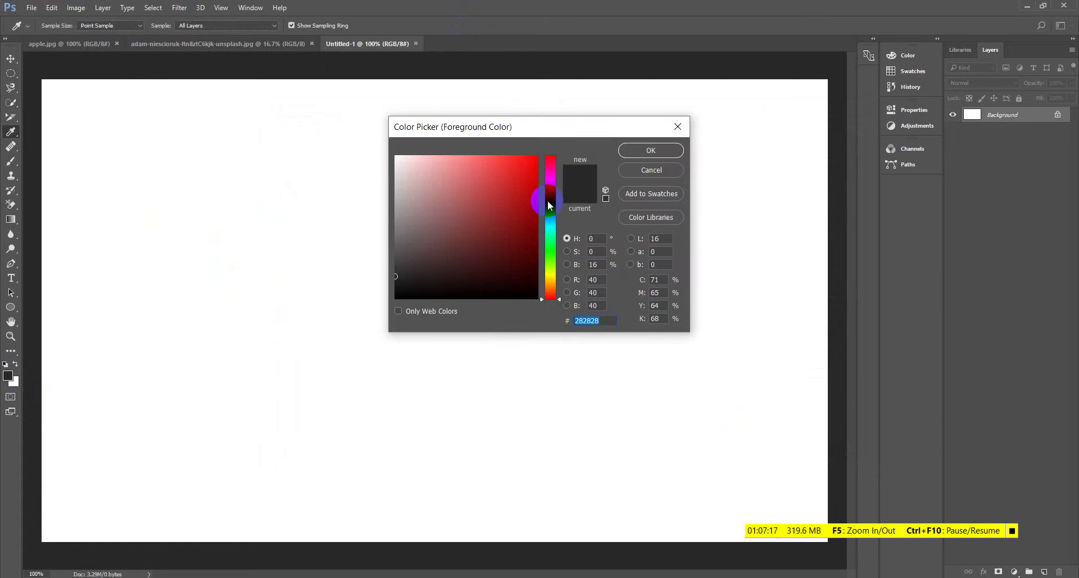
{"action": "left_click", "coordinate": [550, 201]}
{"action": "left_click", "coordinate": [528, 170]}
{"action": "left_click", "coordinate": [650, 150]}
{"action": "key", "text": "w"}
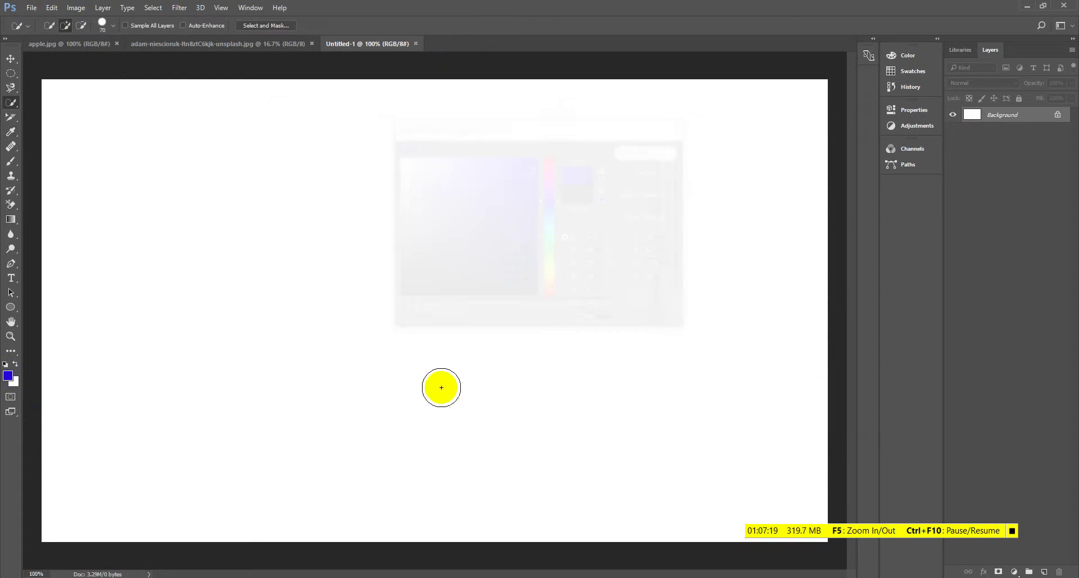
{"action": "key", "text": "alt+BackSpace"}
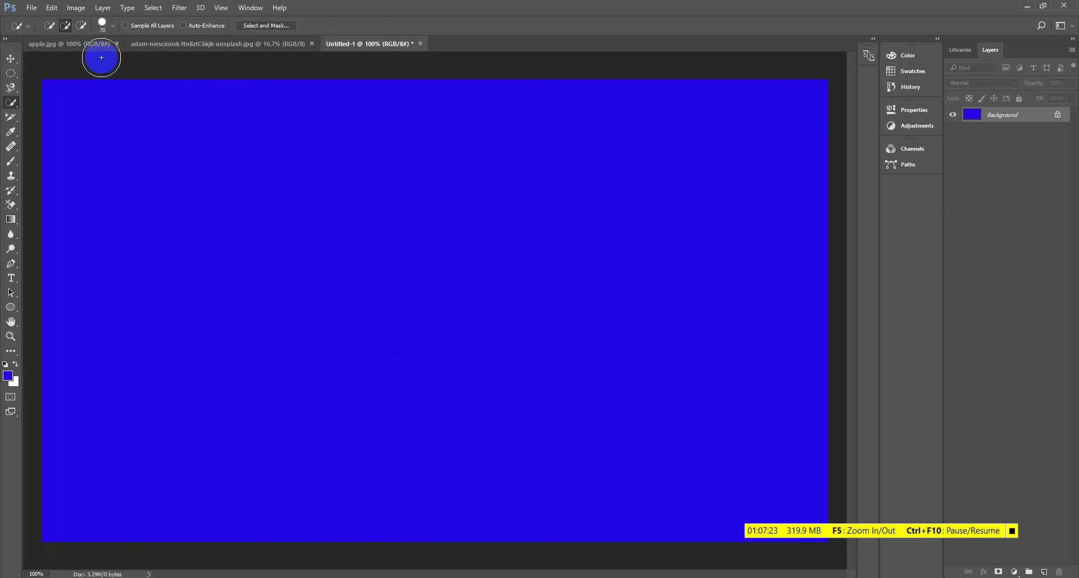
- Copy the selected apple from apple.jpg to the clipboard
{"action": "left_click", "coordinate": [95, 48]}
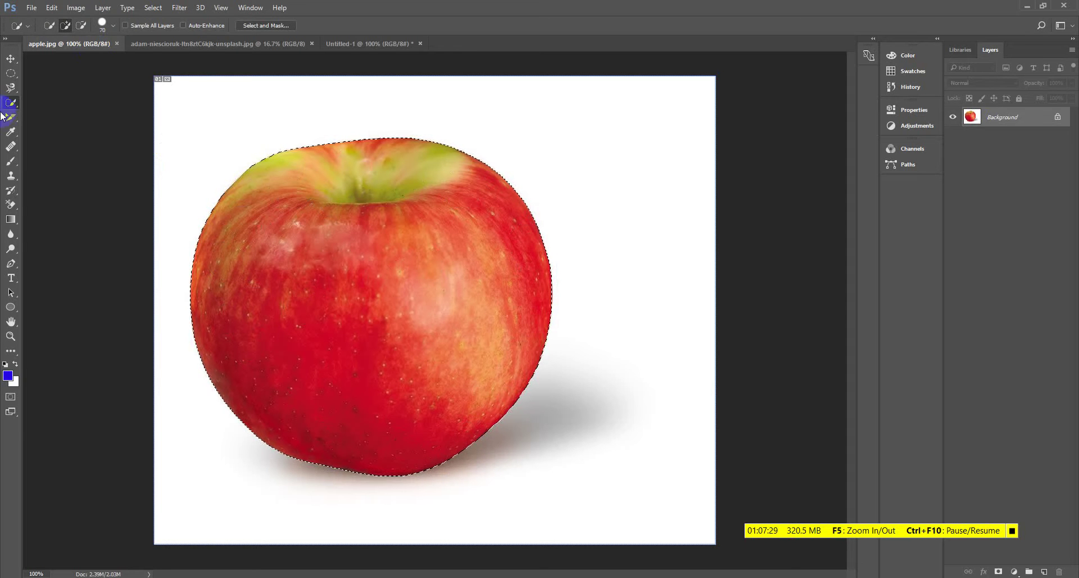
{"action": "left_click", "coordinate": [34, 8]}
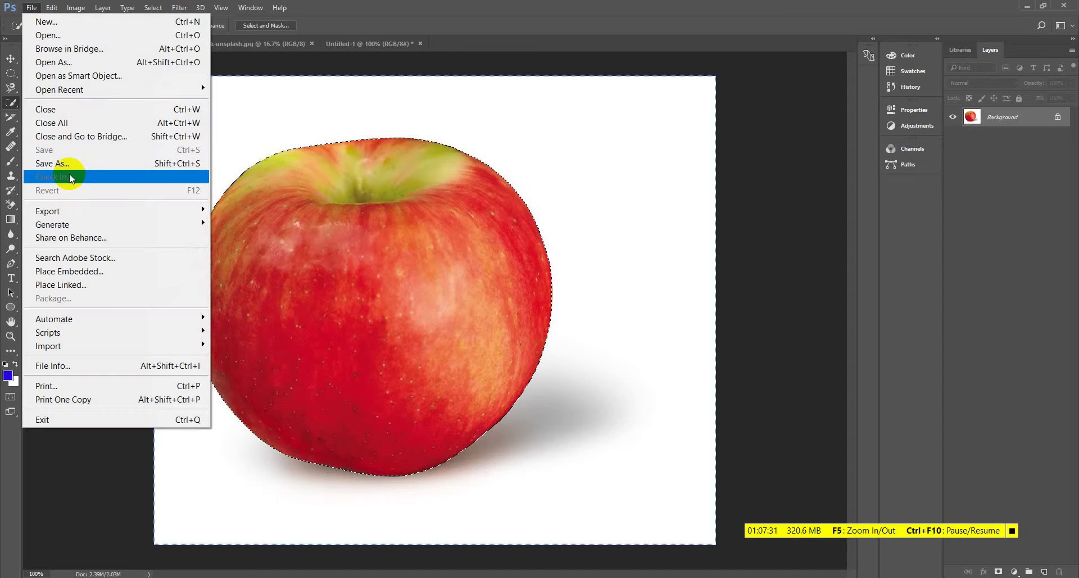
{"action": "left_click", "coordinate": [56, 9]}
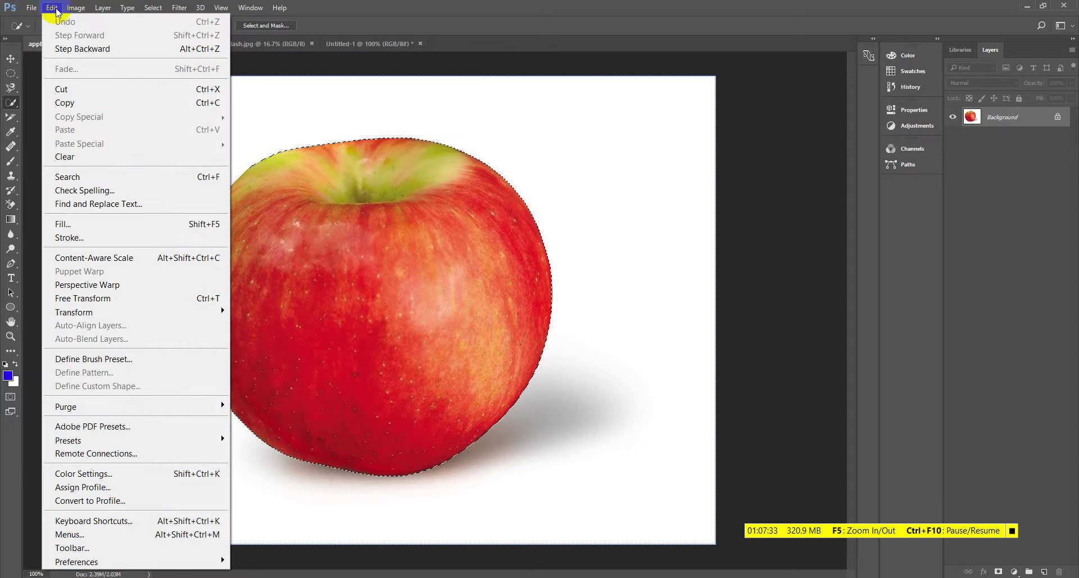
{"action": "left_click", "coordinate": [64, 104]}
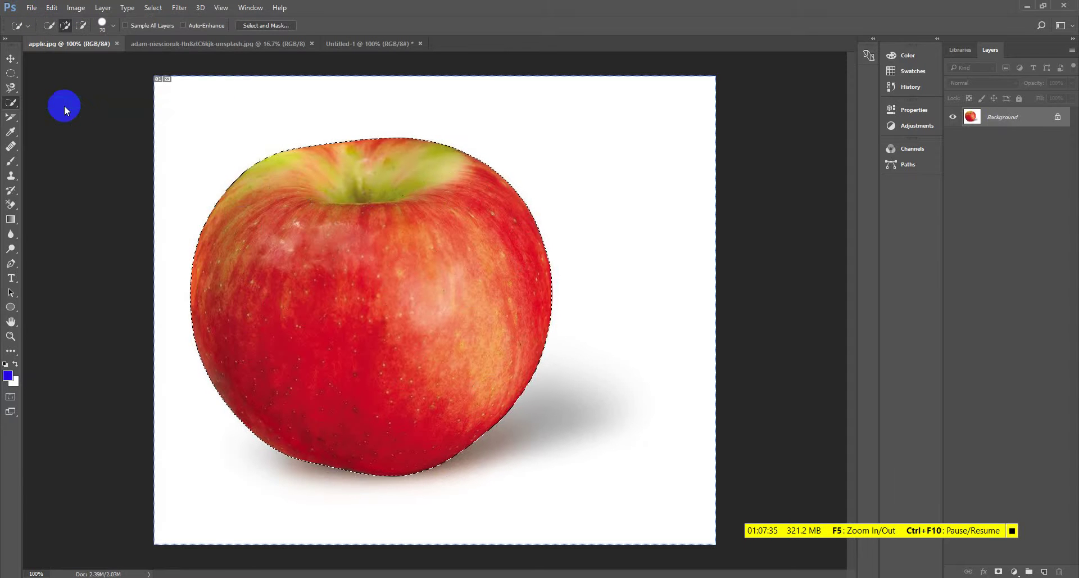
{"action": "left_click", "coordinate": [52, 8]}
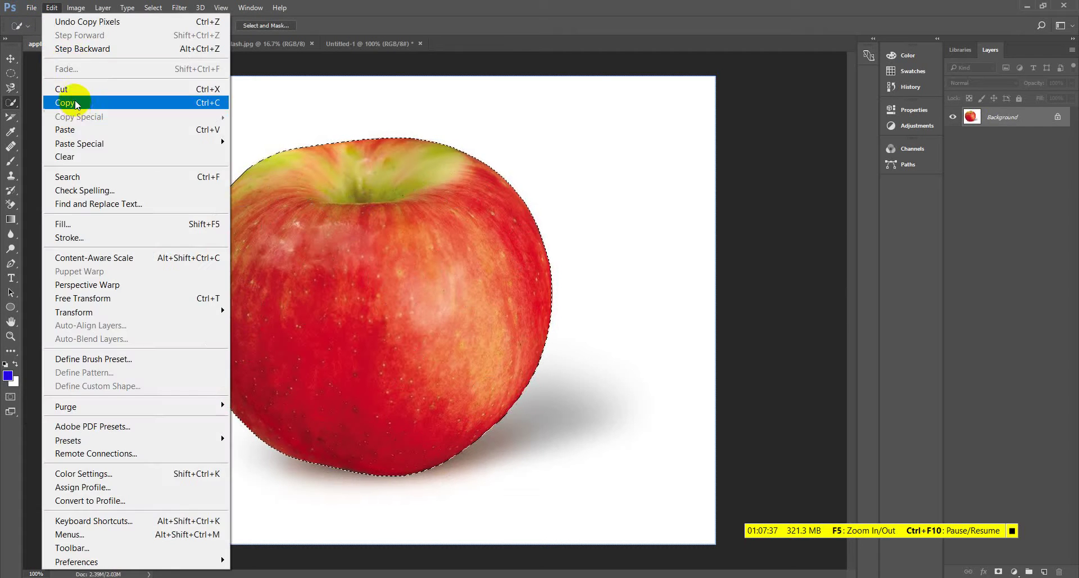
{"action": "left_click", "coordinate": [77, 104]}
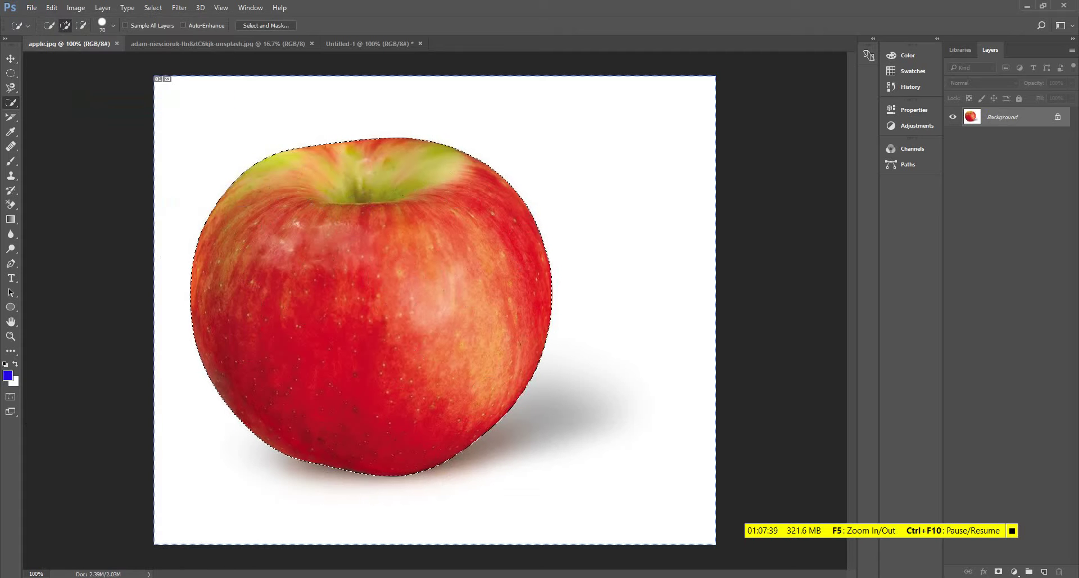
- Paste the copied apple into the blue Untitled-1 document as a new layer
{"action": "left_click", "coordinate": [239, 44]}
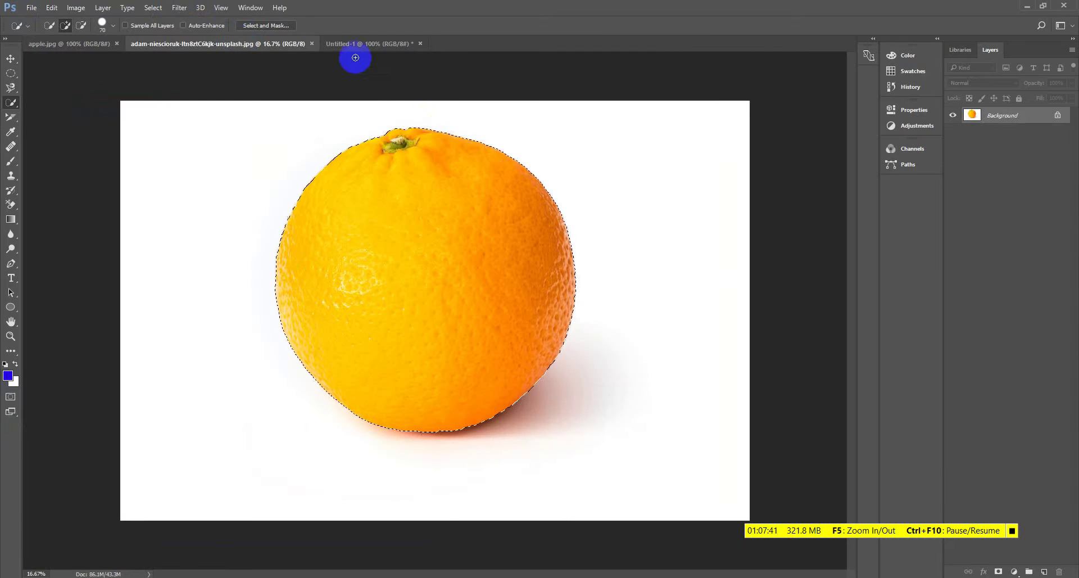
{"action": "left_click", "coordinate": [358, 44]}
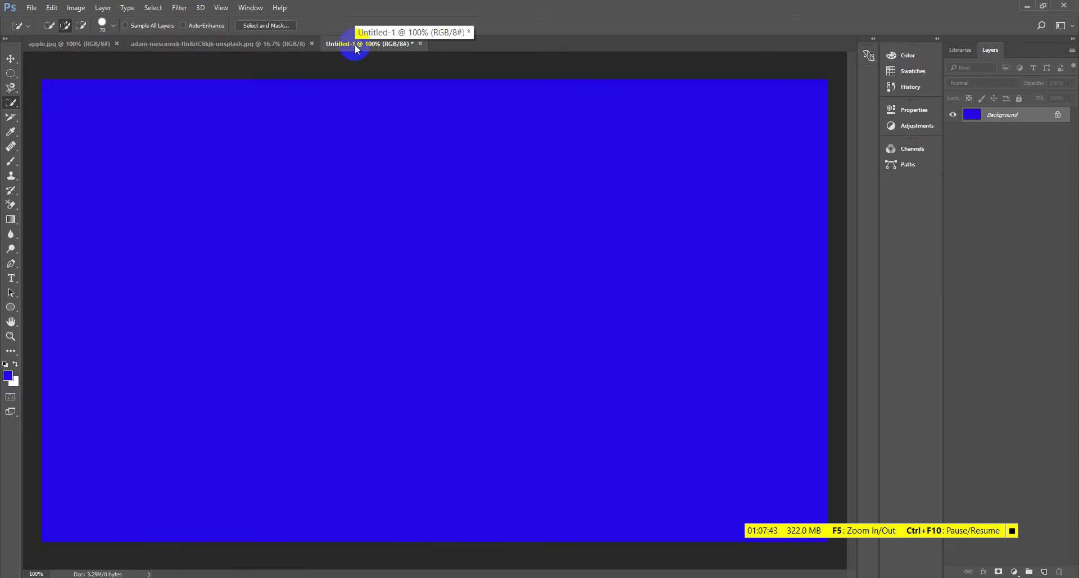
{"action": "left_click", "coordinate": [32, 8]}
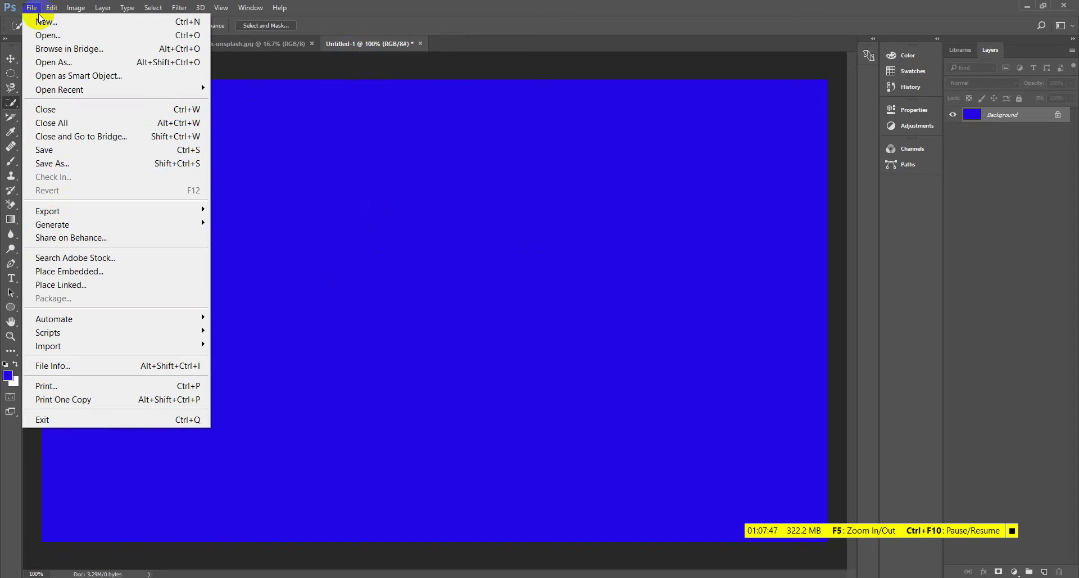
{"action": "mouse_move", "coordinate": [49, 13]}
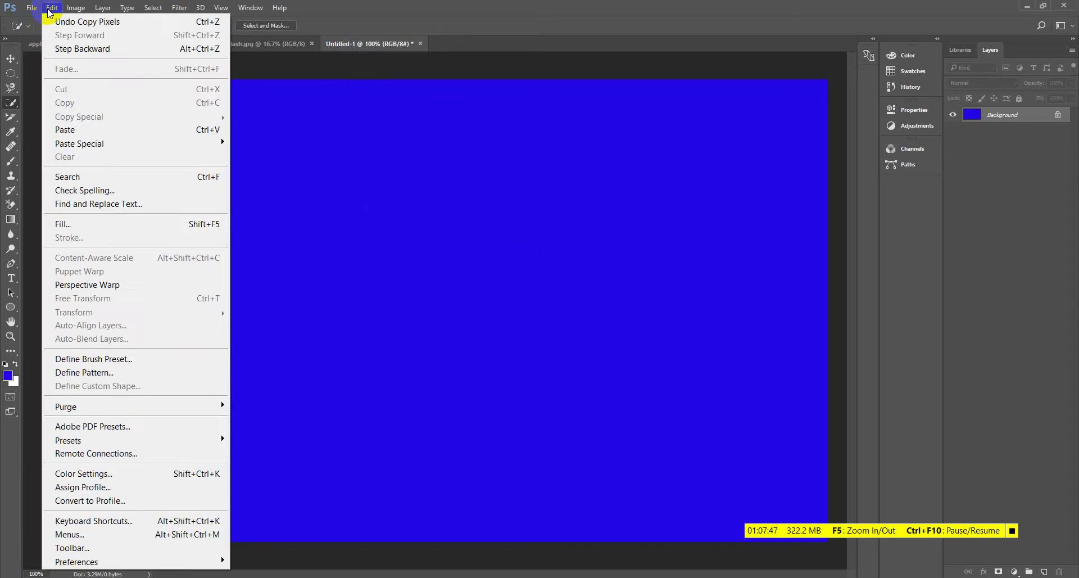
{"action": "left_click", "coordinate": [65, 130]}
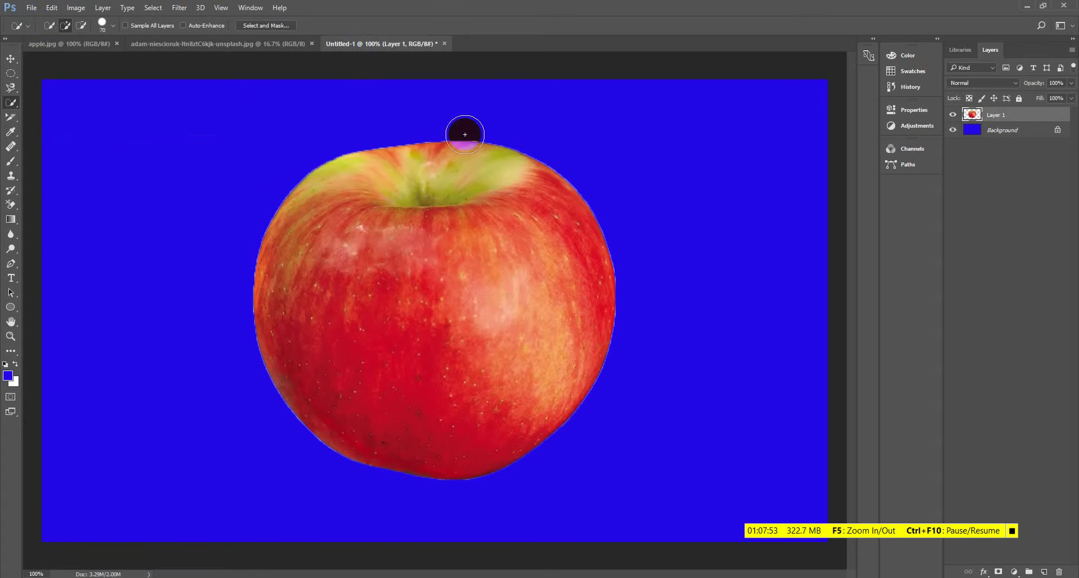
- Scale the apple layer to about 50% width and 48% height, place it in the canvas's upper-left area, and deselect it
{"action": "left_click", "coordinate": [11, 58]}
{"action": "left_click_drag", "start_coordinate": [428, 281], "coordinate": [238, 241]}
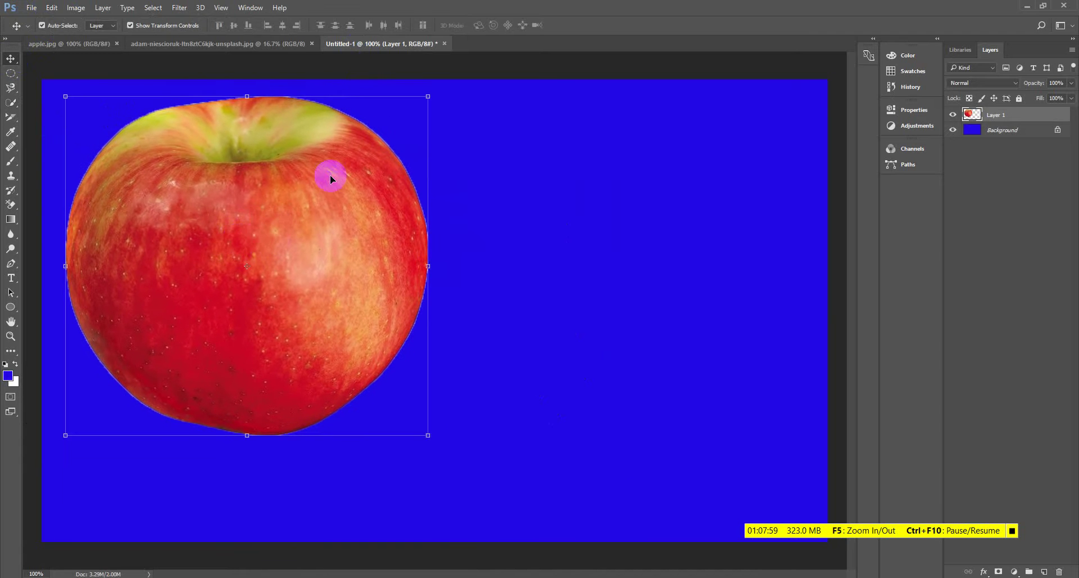
{"action": "left_click_drag", "start_coordinate": [428, 96], "coordinate": [247, 274]}
{"action": "left_click_drag", "start_coordinate": [175, 356], "coordinate": [245, 232]}
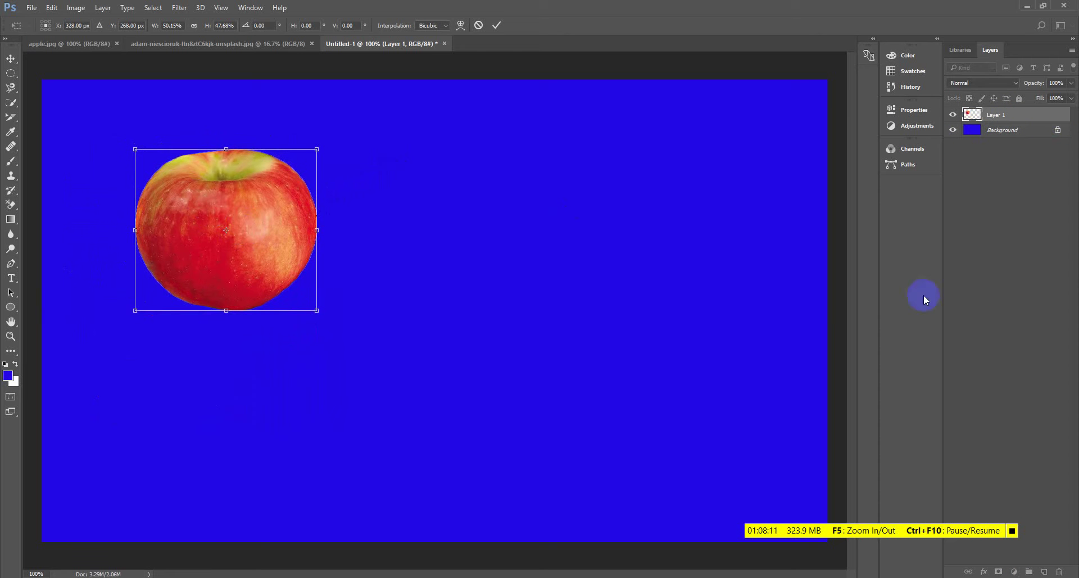
{"action": "left_click", "coordinate": [980, 116]}
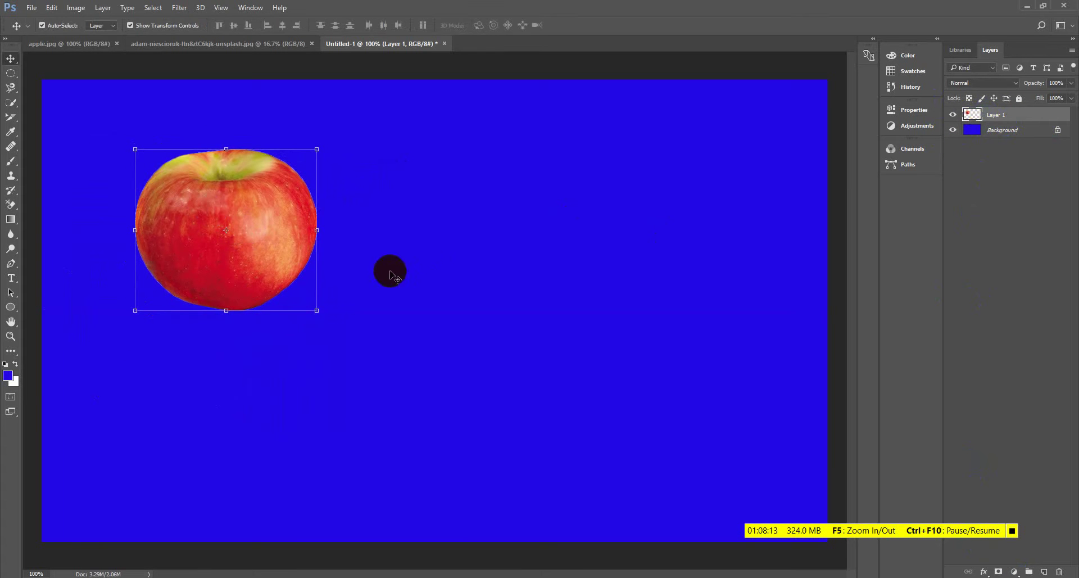
{"action": "left_click", "coordinate": [392, 214]}
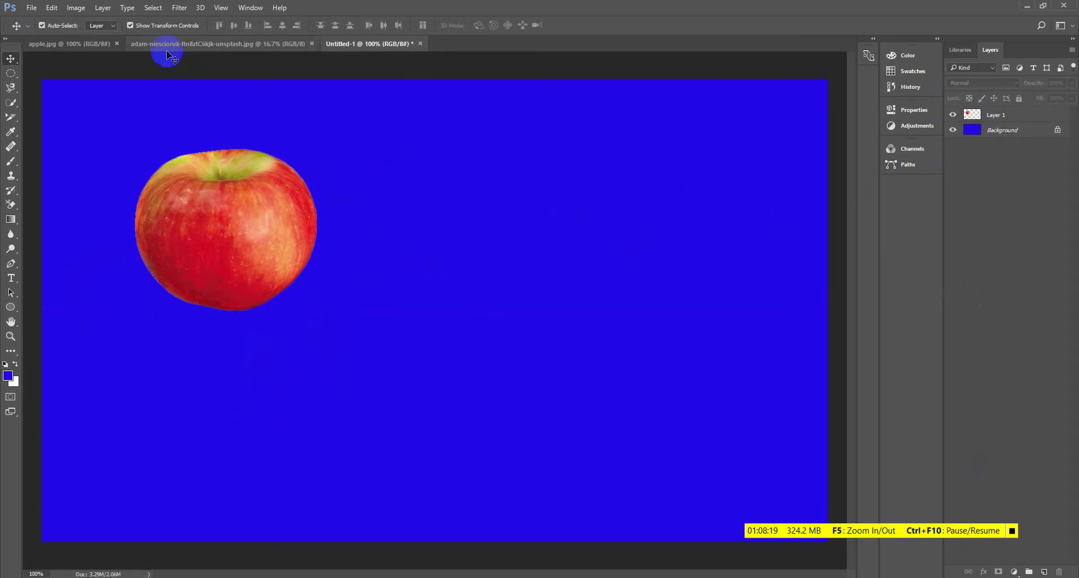
- Copy the selected orange from its photo and paste it into Untitled-1 as a new layer above the apple
{"action": "left_click", "coordinate": [213, 45]}
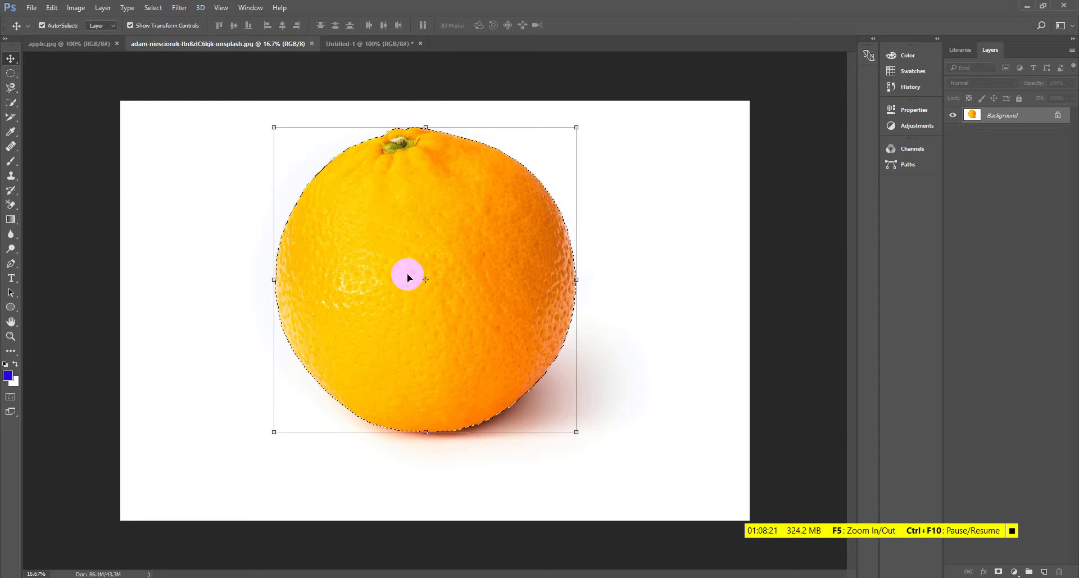
{"action": "left_click", "coordinate": [44, 6]}
{"action": "mouse_move", "coordinate": [76, 7]}
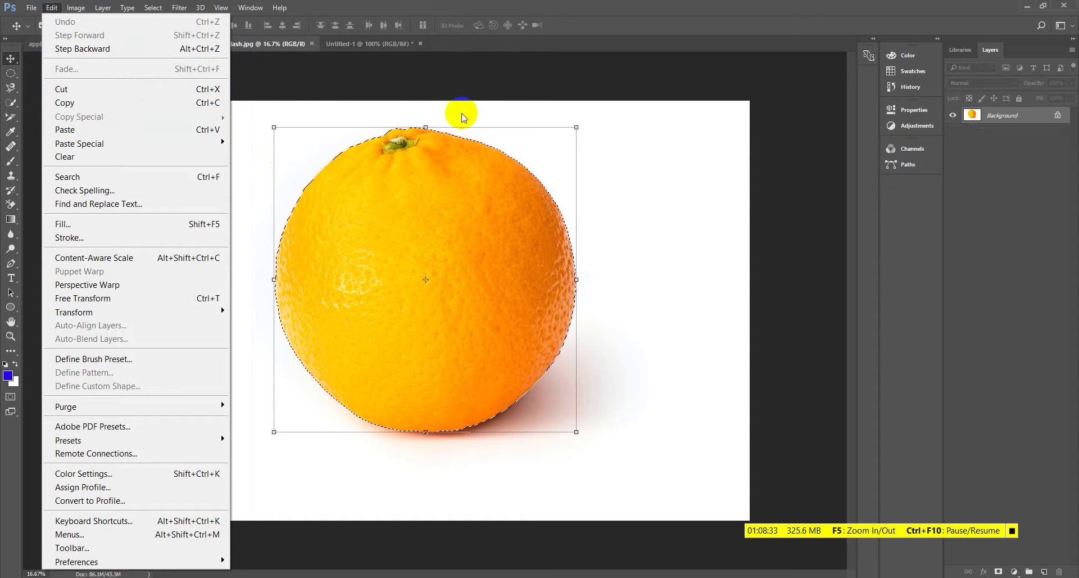
{"action": "left_click", "coordinate": [535, 41]}
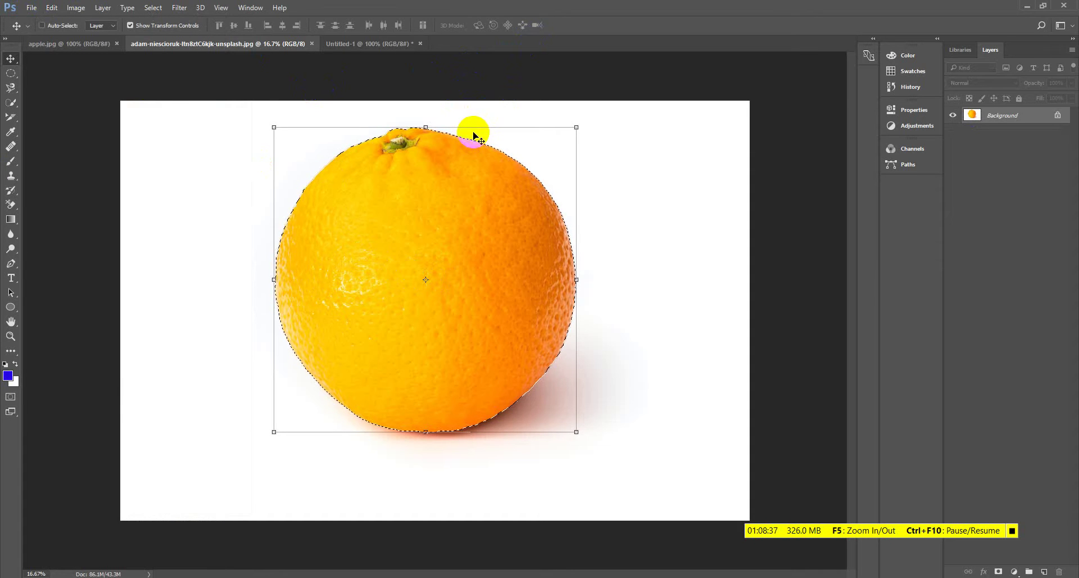
{"action": "left_click", "coordinate": [376, 43]}
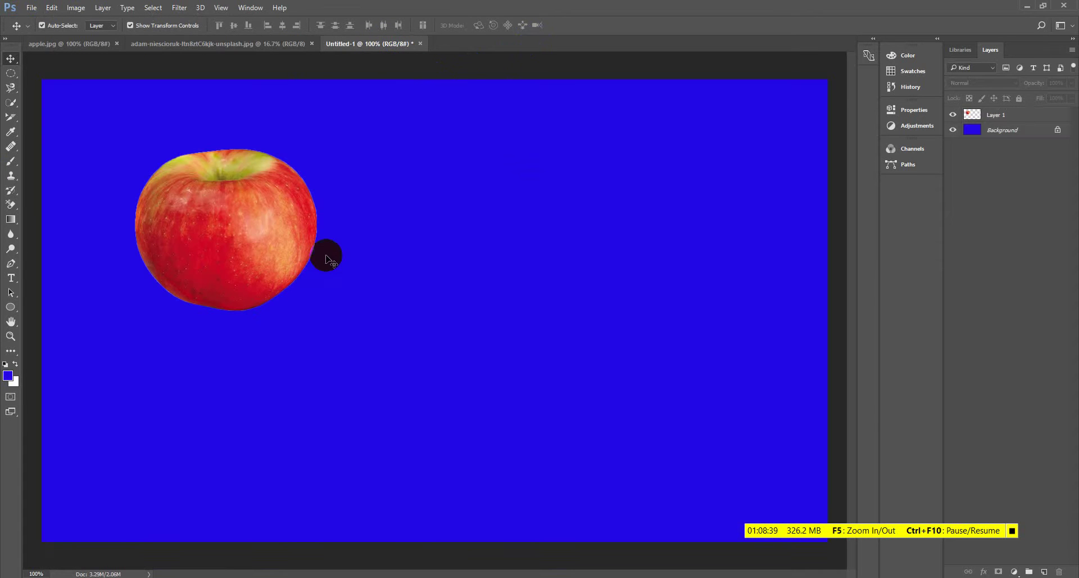
{"action": "key", "text": "ctrl+v"}
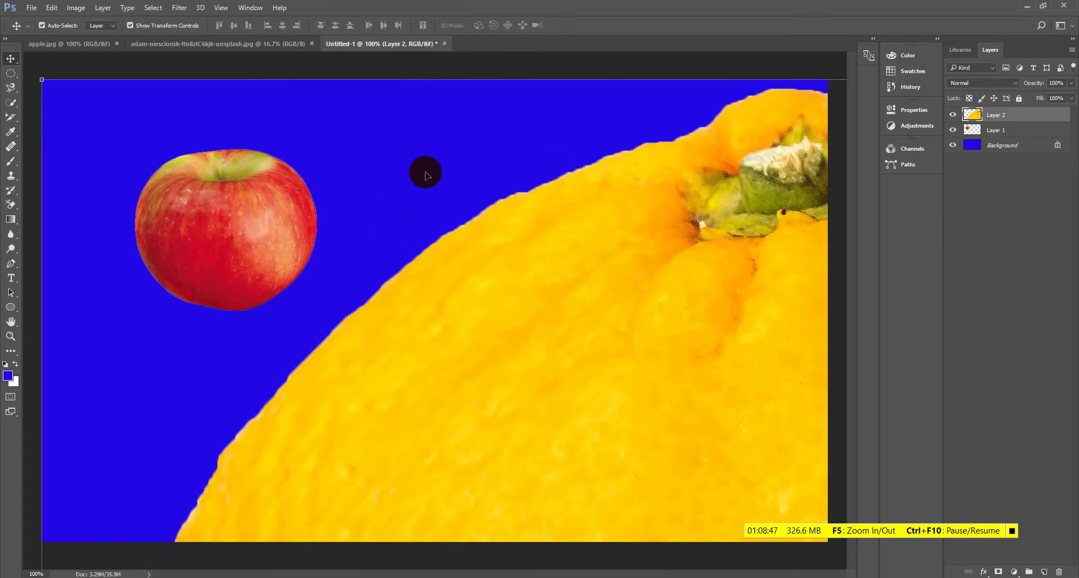
- Free-transform the oversized orange layer to about 43% width and 25% height so that it fits within the canvas
{"action": "left_click", "coordinate": [52, 8]}
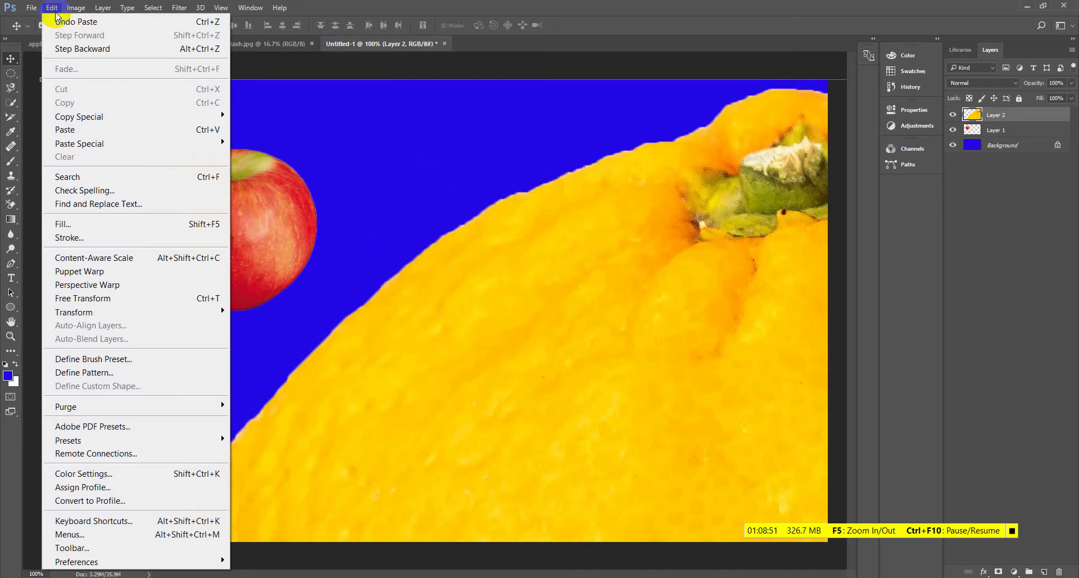
{"action": "left_click", "coordinate": [118, 304]}
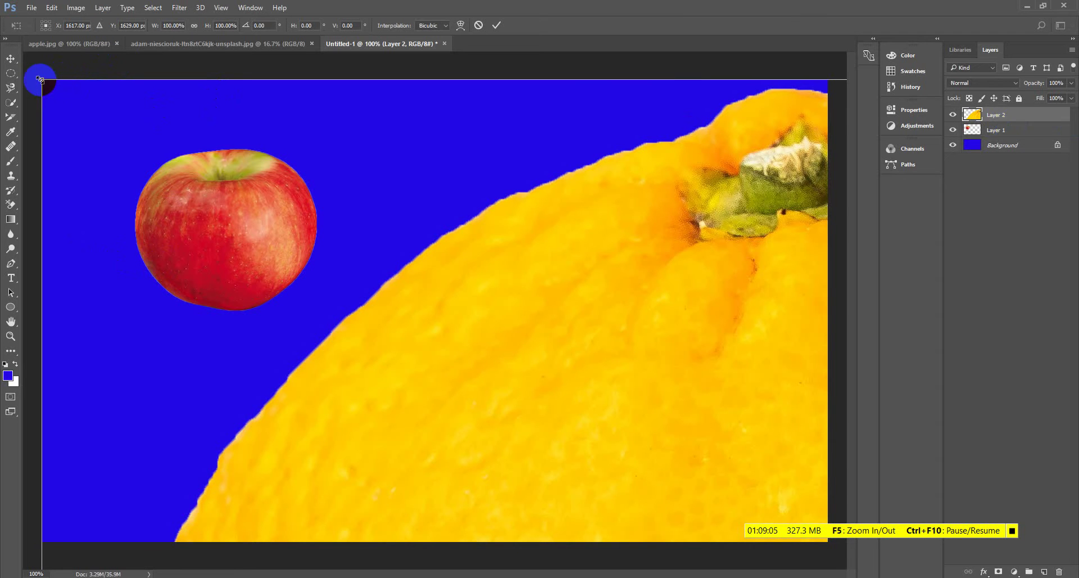
{"action": "mouse_move", "coordinate": [39, 79]}
{"action": "left_mouse_down"}
{"action": "mouse_move", "coordinate": [378, 231]}
{"action": "mouse_move", "coordinate": [42, 79]}
{"action": "left_mouse_up"}
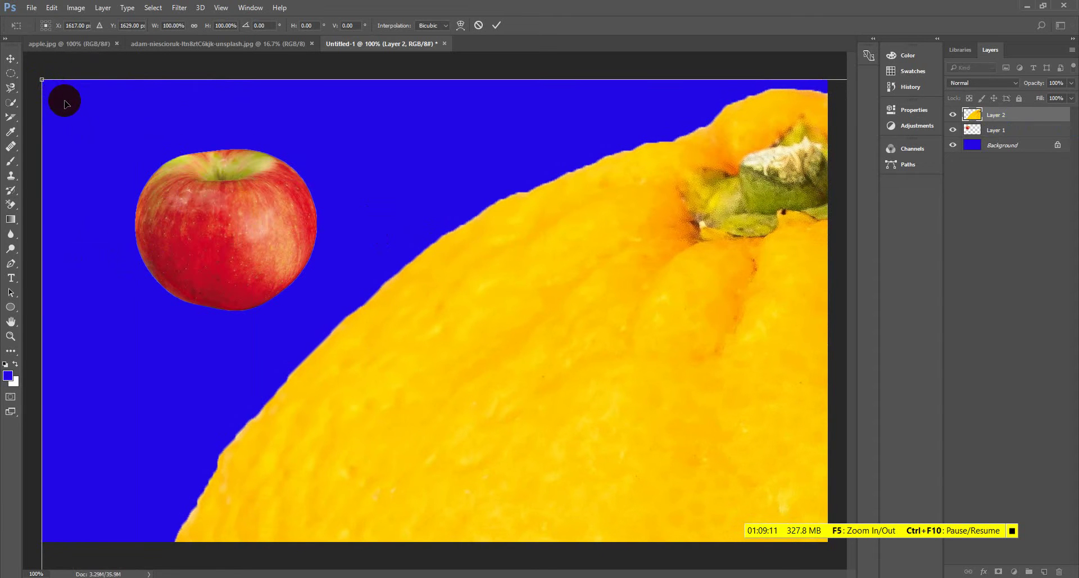
{"action": "key", "text": "ctrl+0"}
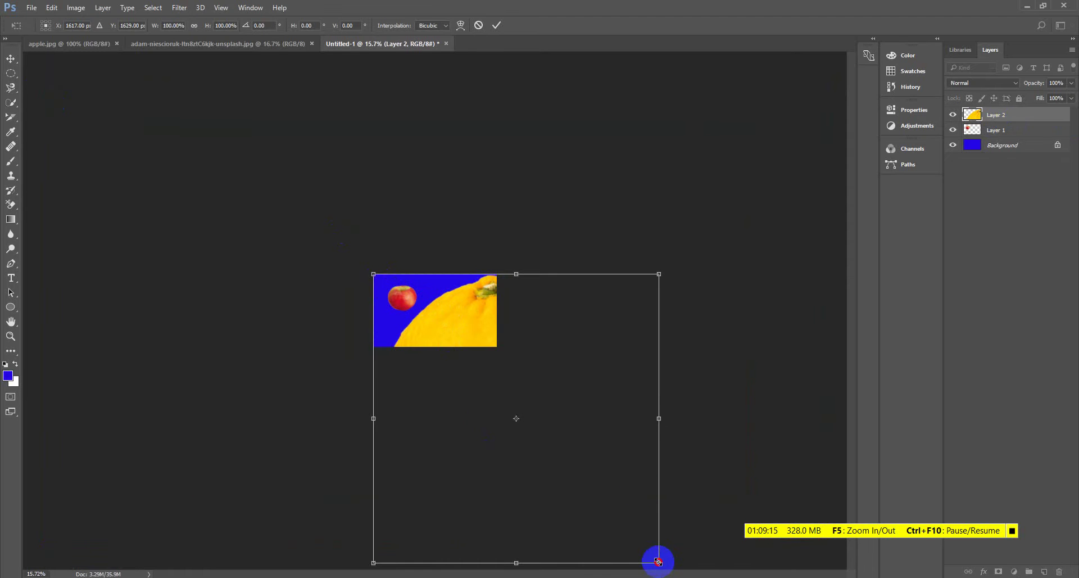
{"action": "left_click_drag", "start_coordinate": [658, 561], "coordinate": [446, 352]}
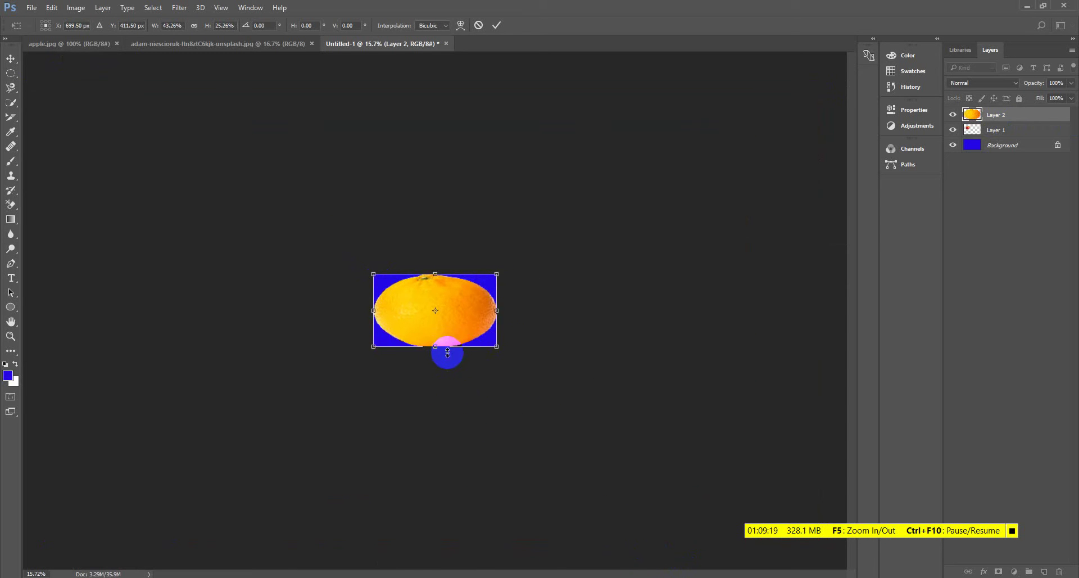
{"action": "key", "text": "ctrl+0"}
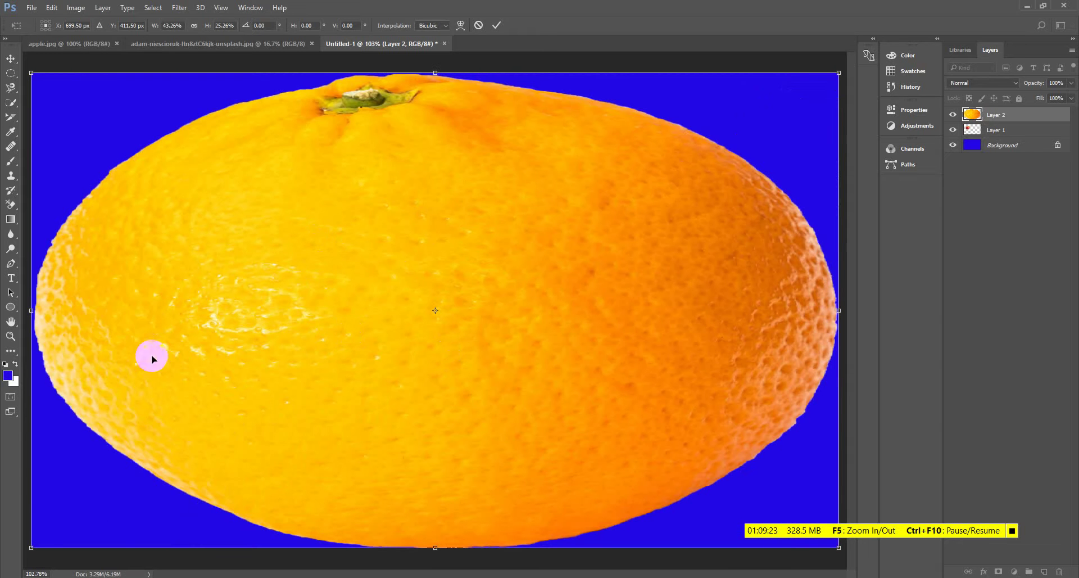
- Scale the orange layer to about 8.3% width and 8.4% height, place it beside the apple, commit the transform, and deselect it
{"action": "left_click_drag", "start_coordinate": [32, 547], "coordinate": [574, 315]}
{"action": "left_click_drag", "start_coordinate": [686, 234], "coordinate": [467, 268]}
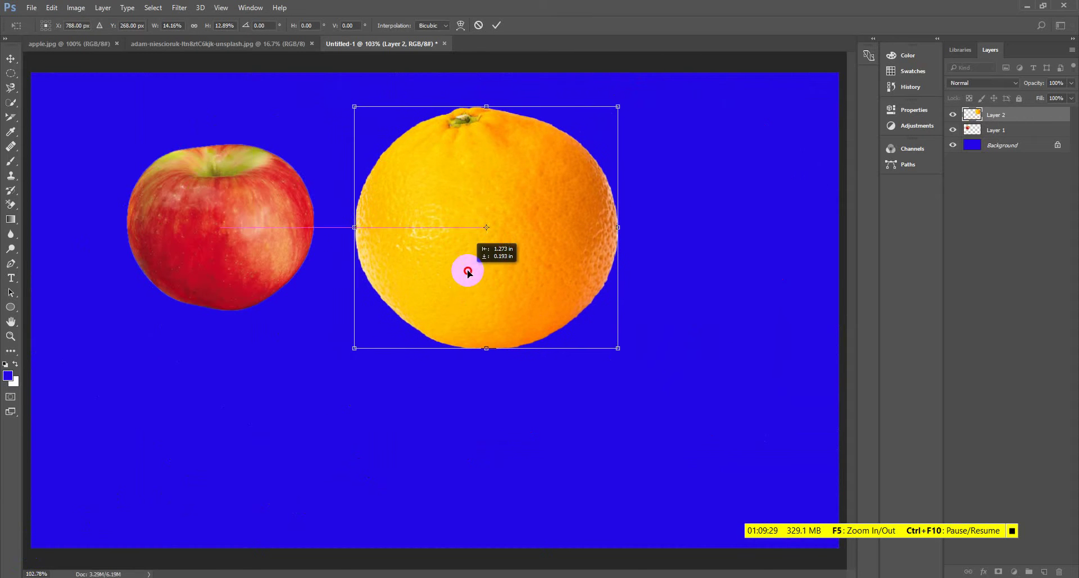
{"action": "left_click_drag", "start_coordinate": [618, 105], "coordinate": [548, 169]}
{"action": "left_click_drag", "start_coordinate": [461, 318], "coordinate": [466, 286]}
{"action": "left_click_drag", "start_coordinate": [552, 317], "coordinate": [512, 296]}
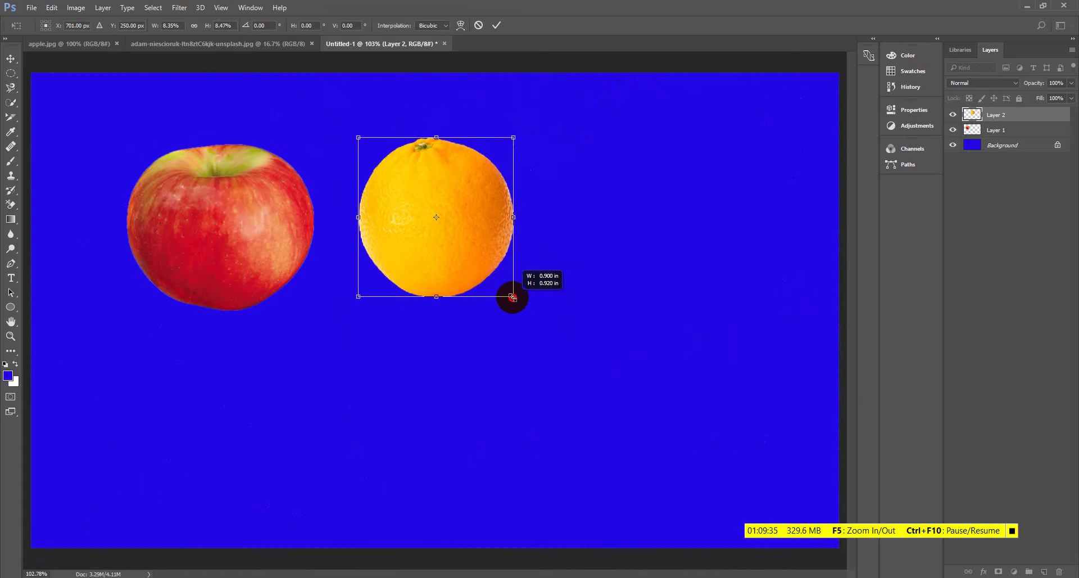
{"action": "left_click_drag", "start_coordinate": [436, 260], "coordinate": [456, 271]}
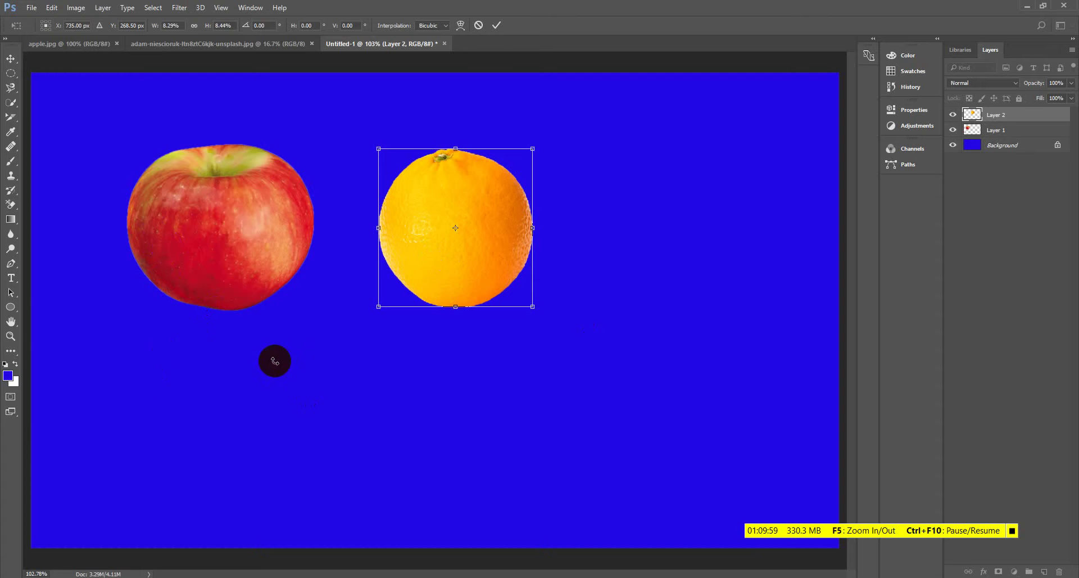
{"action": "key", "text": "Return"}
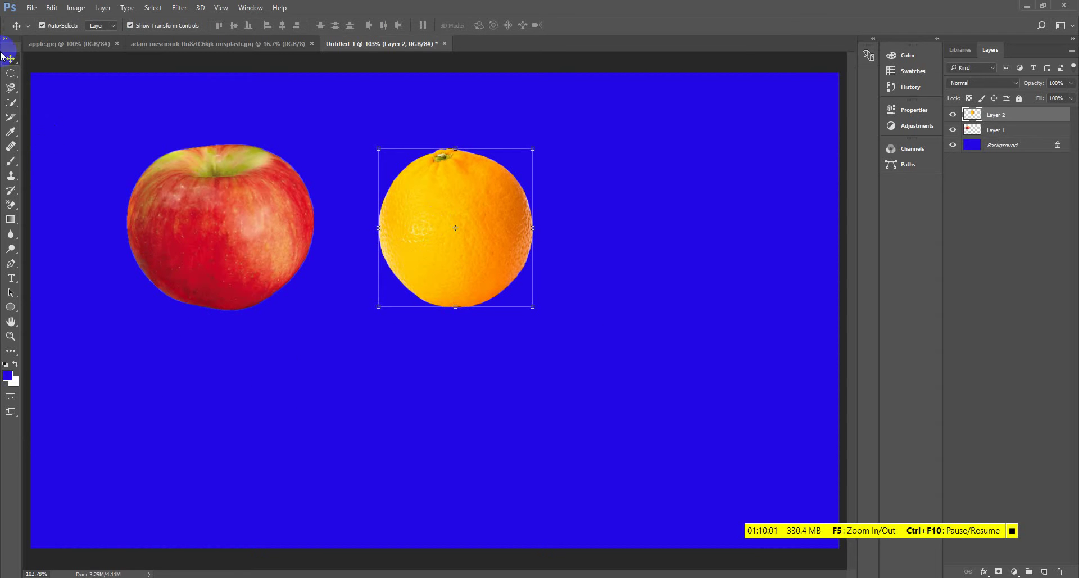
{"action": "left_click", "coordinate": [147, 301]}
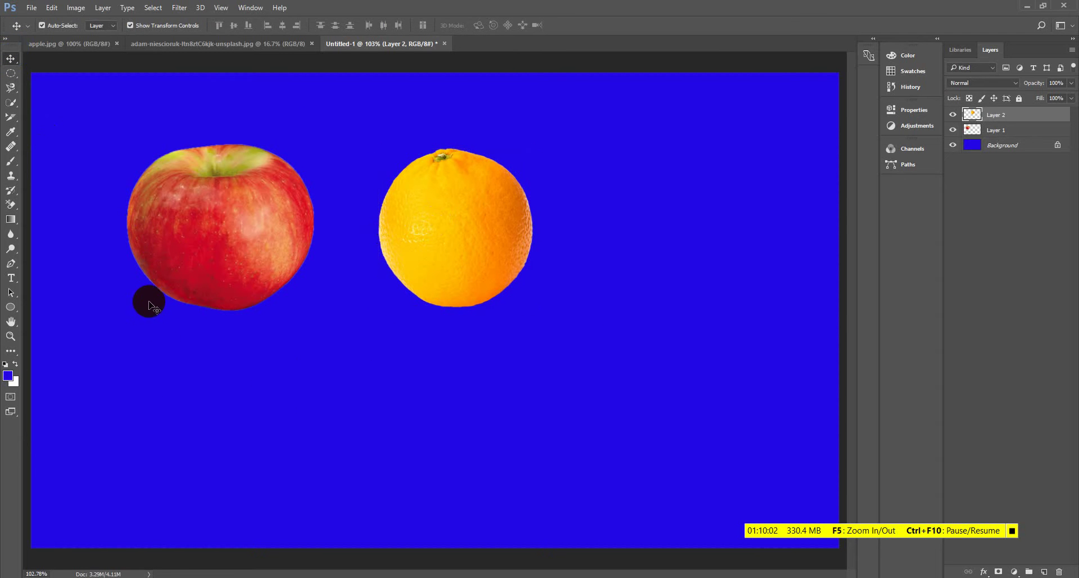
{"action": "left_click", "coordinate": [28, 9]}
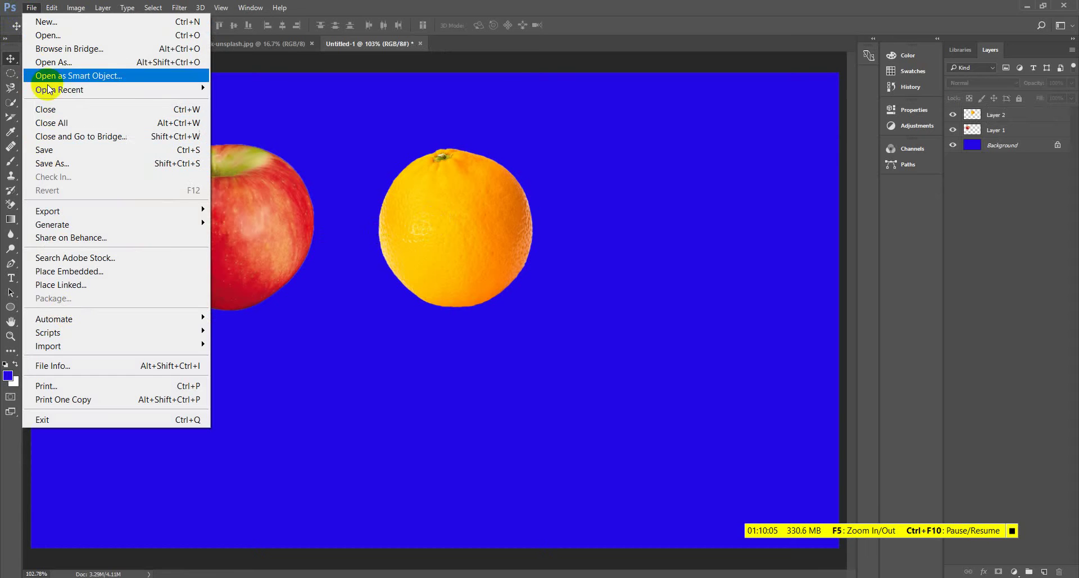
{"action": "left_click", "coordinate": [46, 150]}
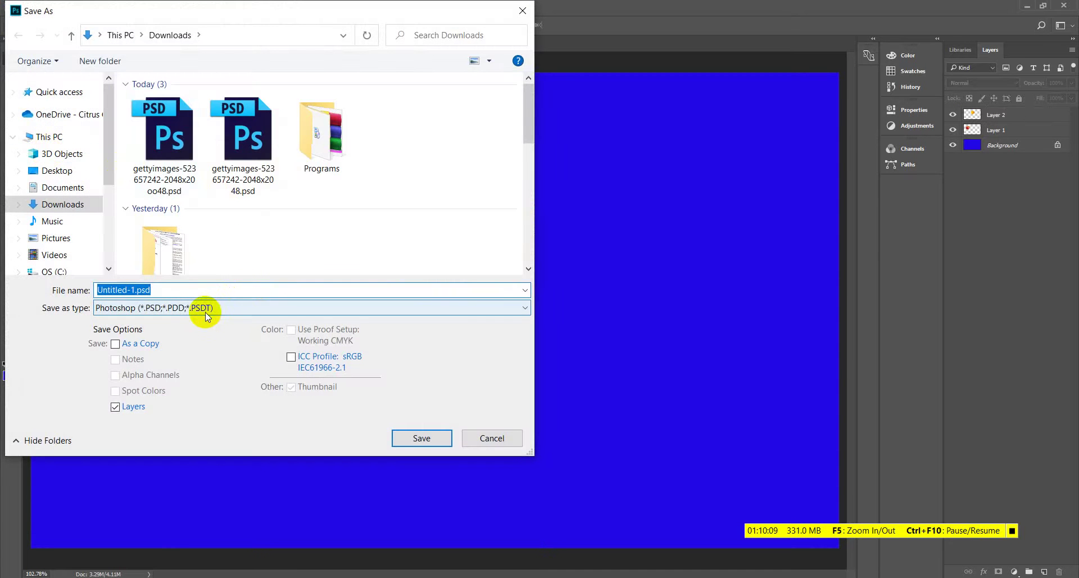
{"action": "left_click", "coordinate": [206, 308]}
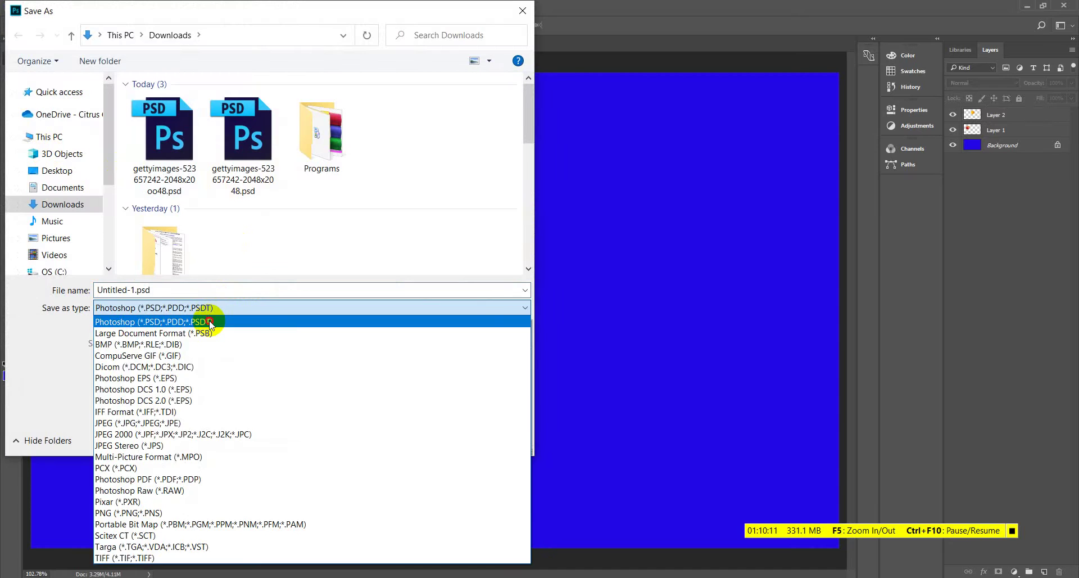
{"action": "left_click", "coordinate": [209, 324]}
{"action": "left_click", "coordinate": [205, 291]}
{"action": "type", "text": "komola bano"}
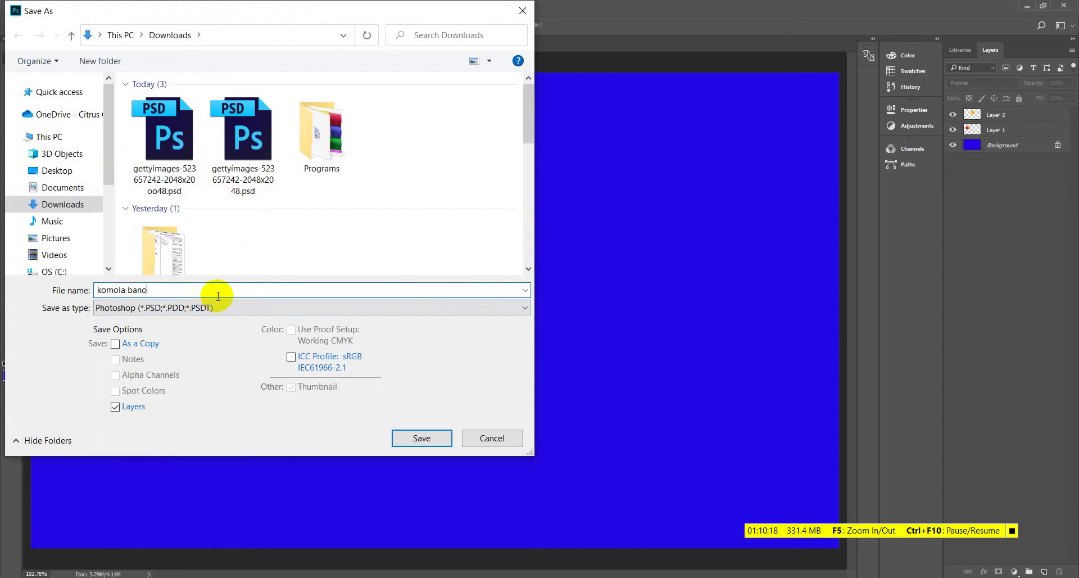
{"action": "key", "text": "Return"}
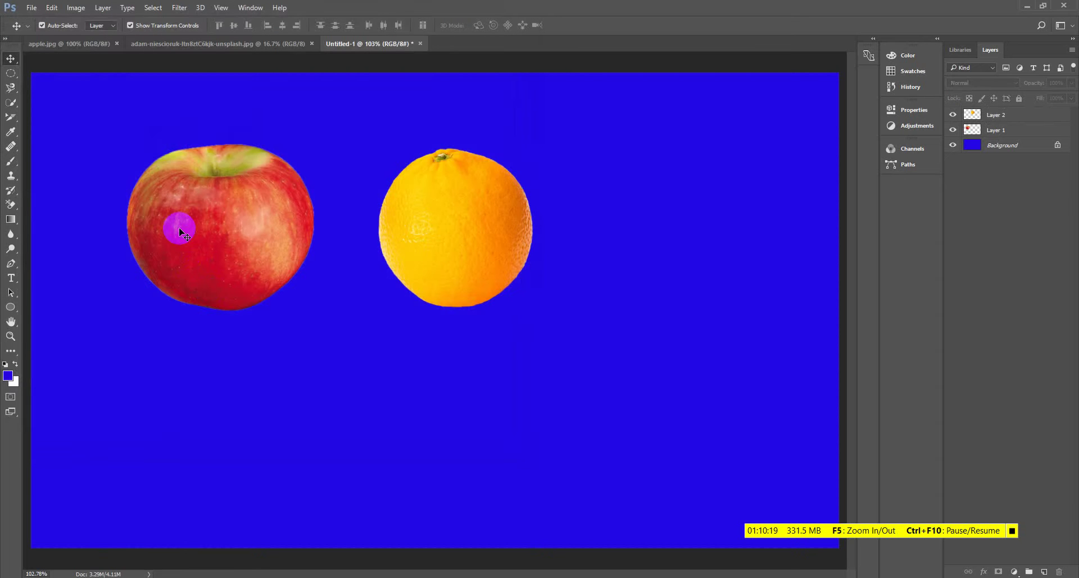
{"action": "left_click", "coordinate": [29, 9]}
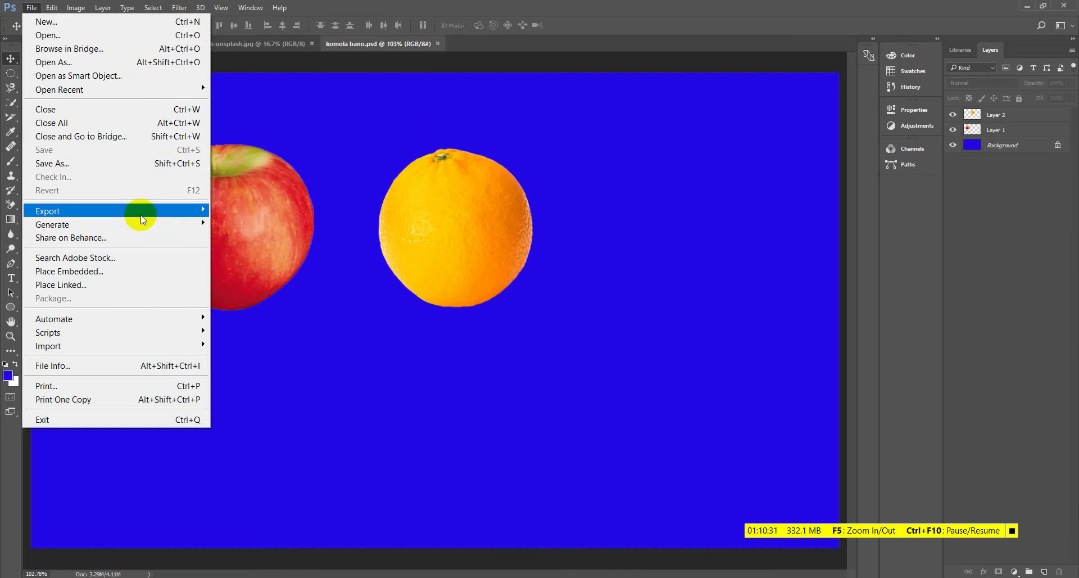
{"action": "left_click", "coordinate": [127, 163]}
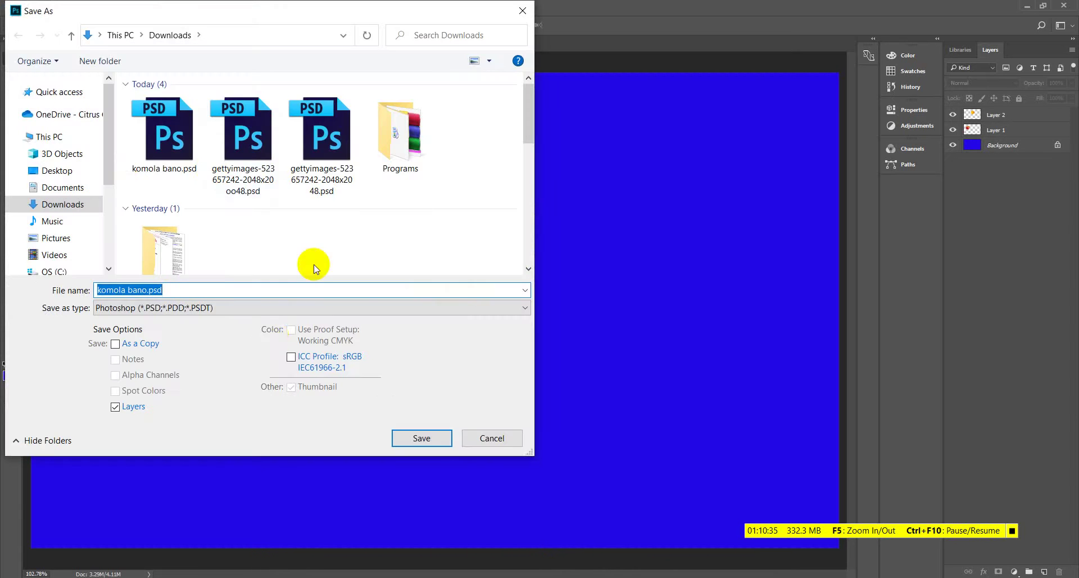
{"action": "left_click", "coordinate": [219, 308]}
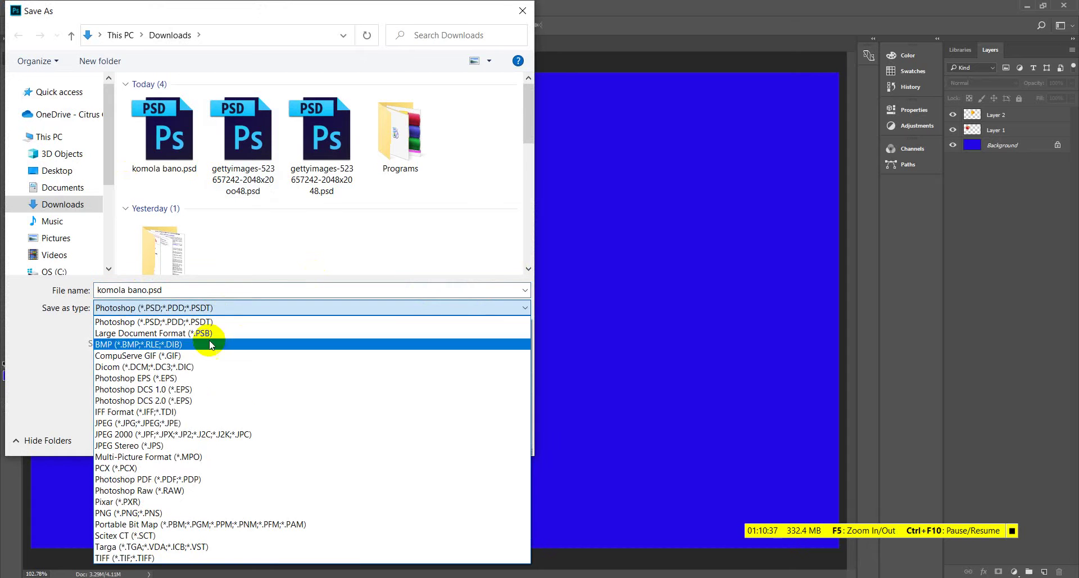
{"action": "left_click", "coordinate": [145, 423]}
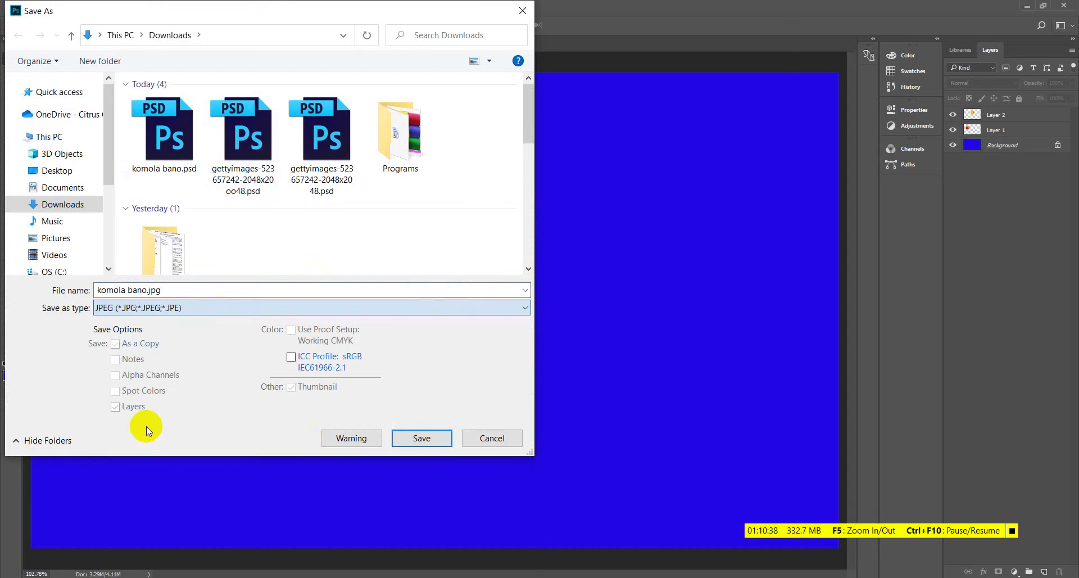
{"action": "left_click", "coordinate": [423, 437]}
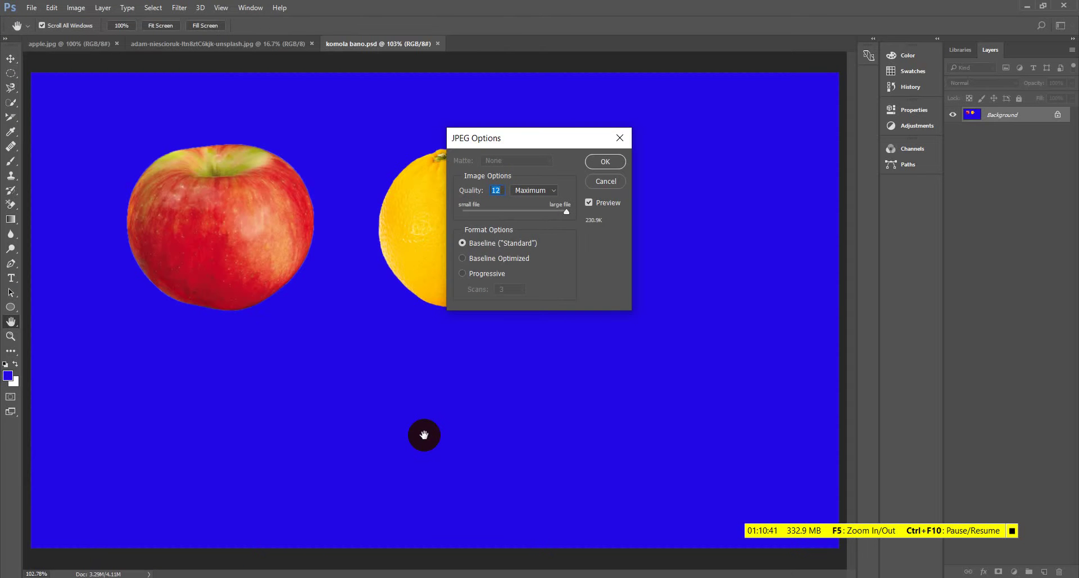
{"action": "left_click", "coordinate": [601, 162]}
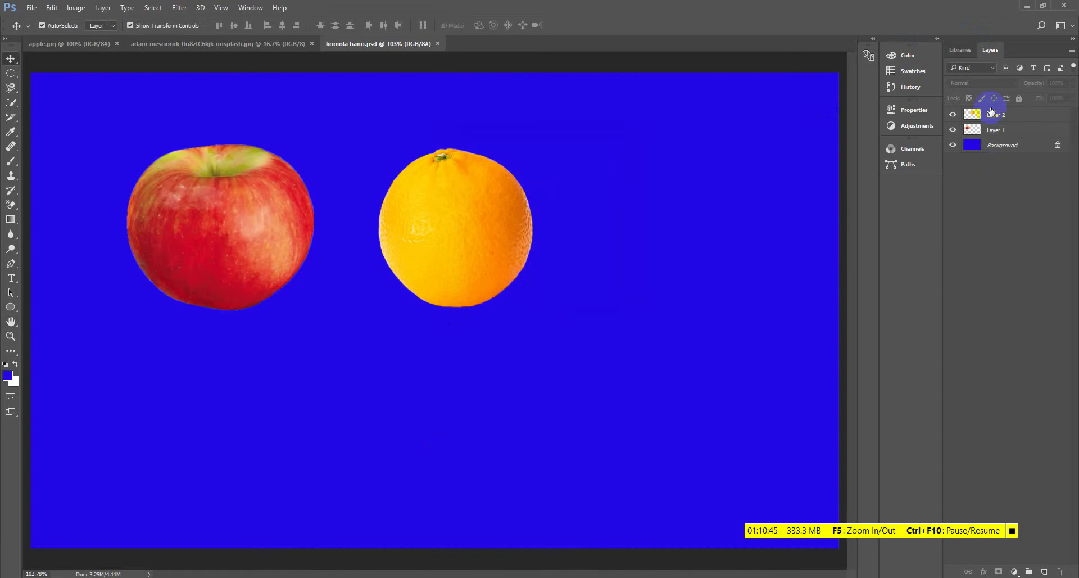
{"action": "left_click", "coordinate": [438, 44]}
{"action": "key", "text": "ctrl+shift+e"}
{"action": "left_click", "coordinate": [1027, 6]}
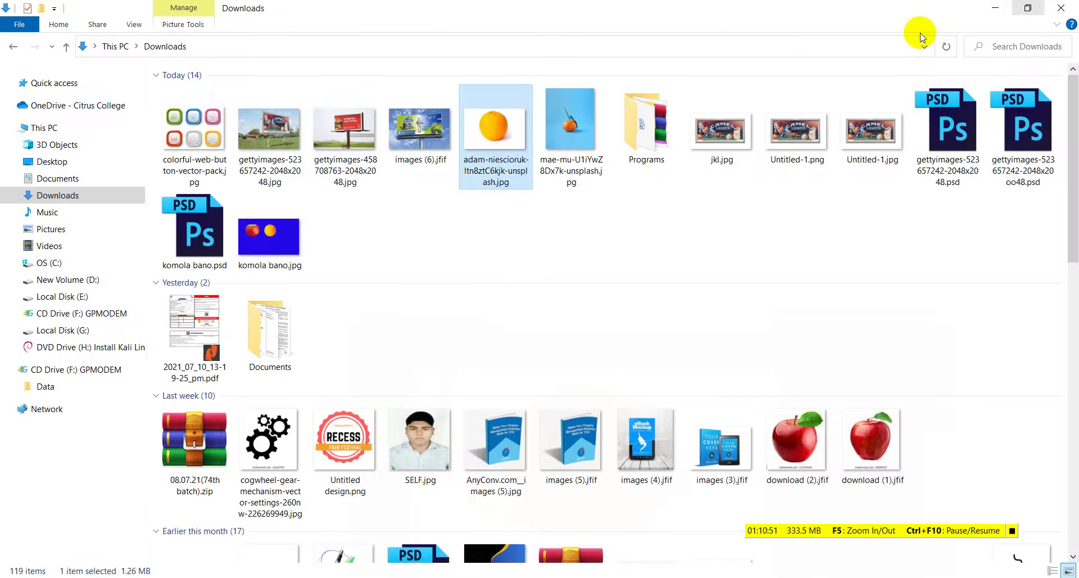
{"action": "double_click", "coordinate": [273, 252]}
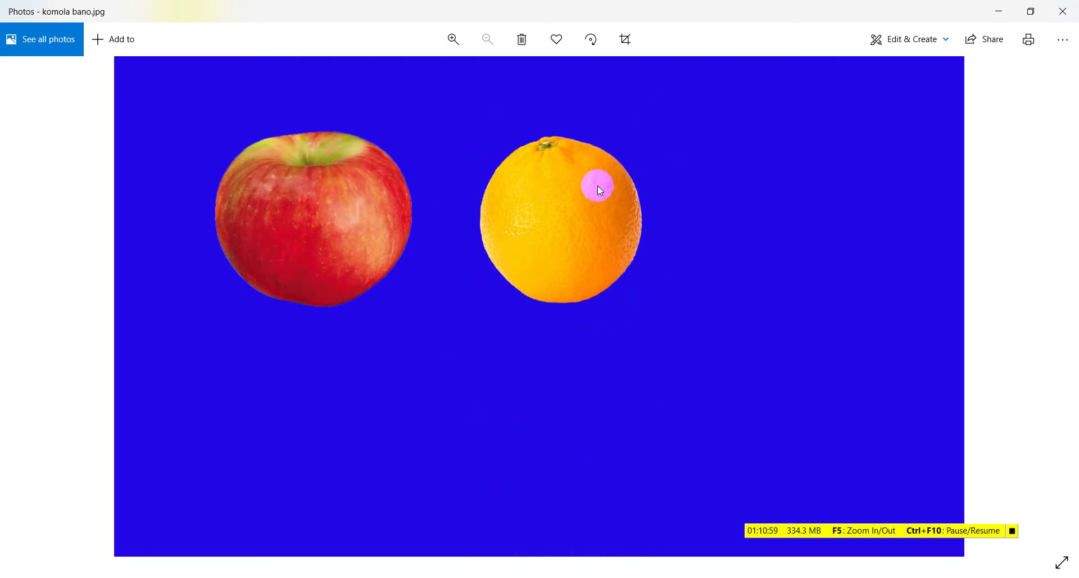
{"action": "left_click", "coordinate": [1071, 7]}
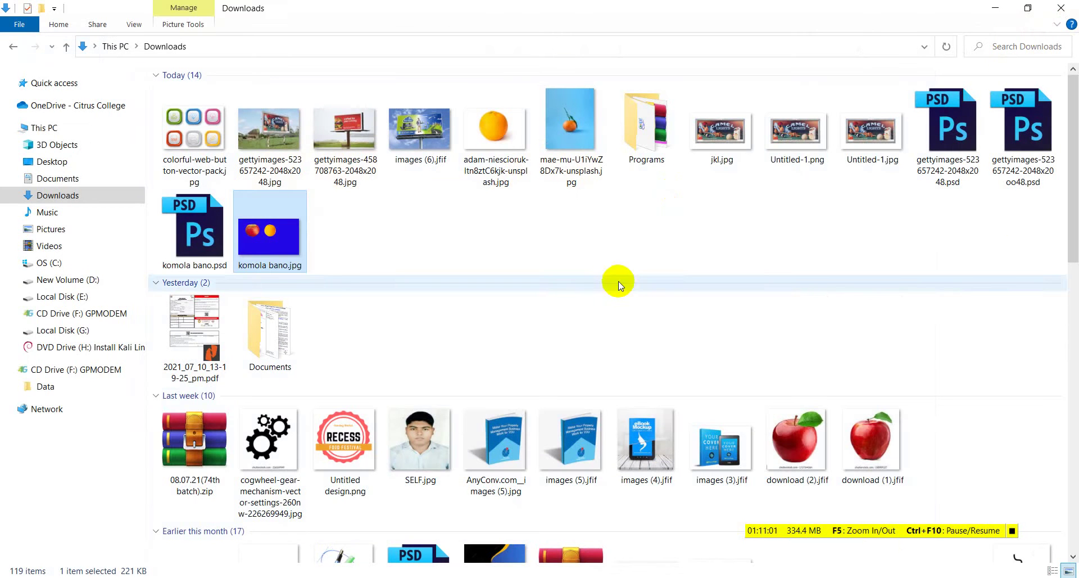
{"action": "left_click", "coordinate": [319, 272]}
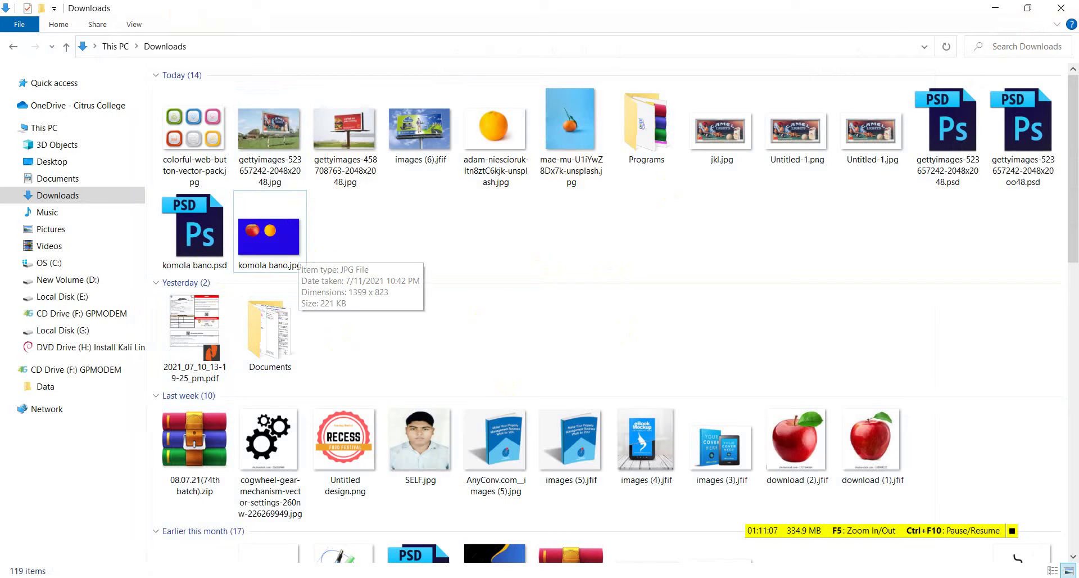
{"action": "key", "text": "alt+Tab"}
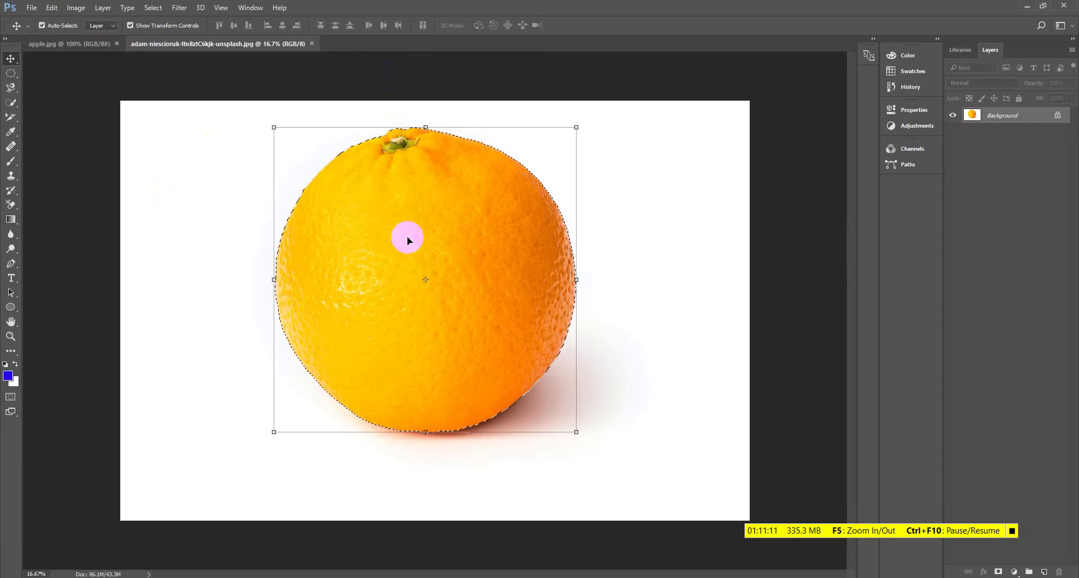
{"action": "key", "text": "shift+F5"}
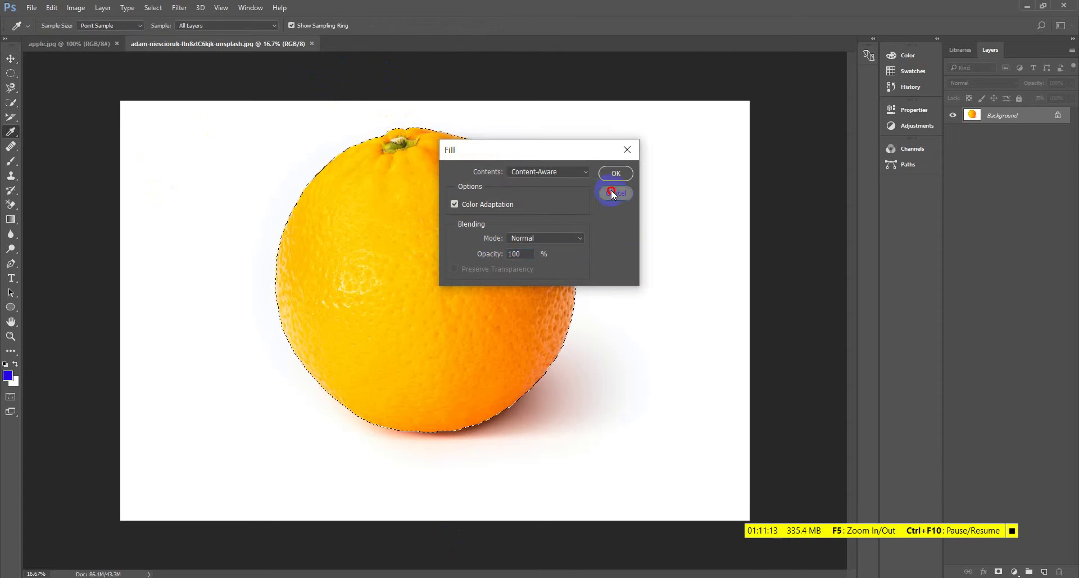
{"action": "left_click", "coordinate": [616, 193]}
{"action": "key", "text": "v"}
- Close the orange and apple source photos
{"action": "left_click", "coordinate": [312, 44]}
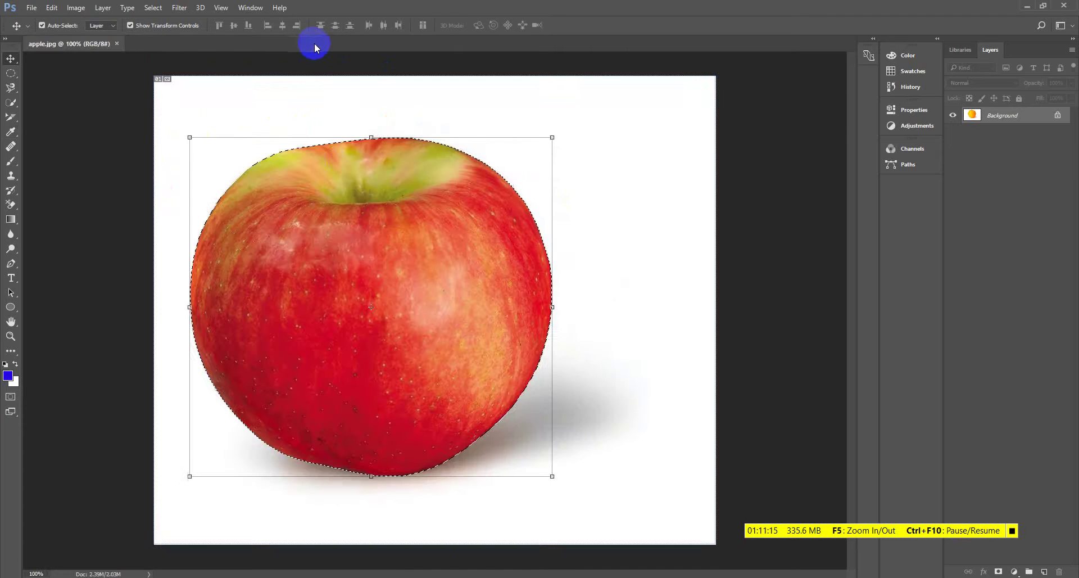
{"action": "left_click", "coordinate": [117, 44]}
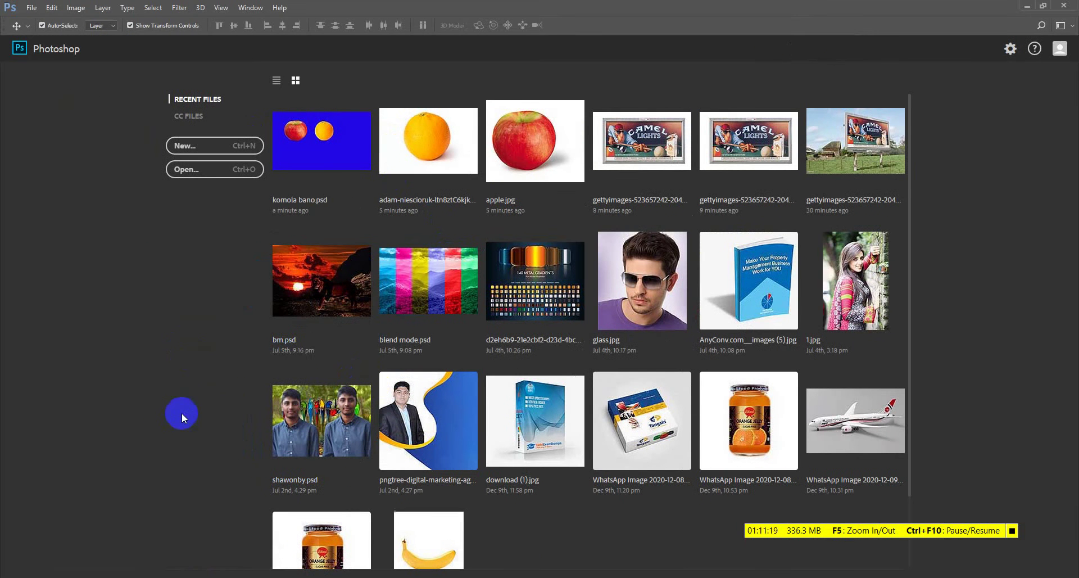
{"action": "key", "text": "alt+Tab"}
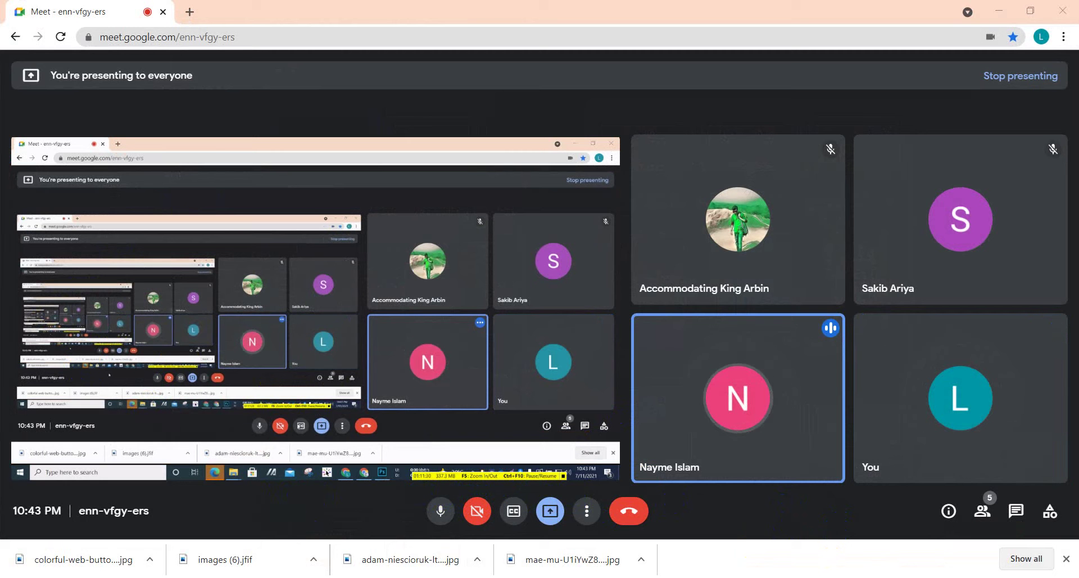
{"action": "left_click", "coordinate": [657, 577]}
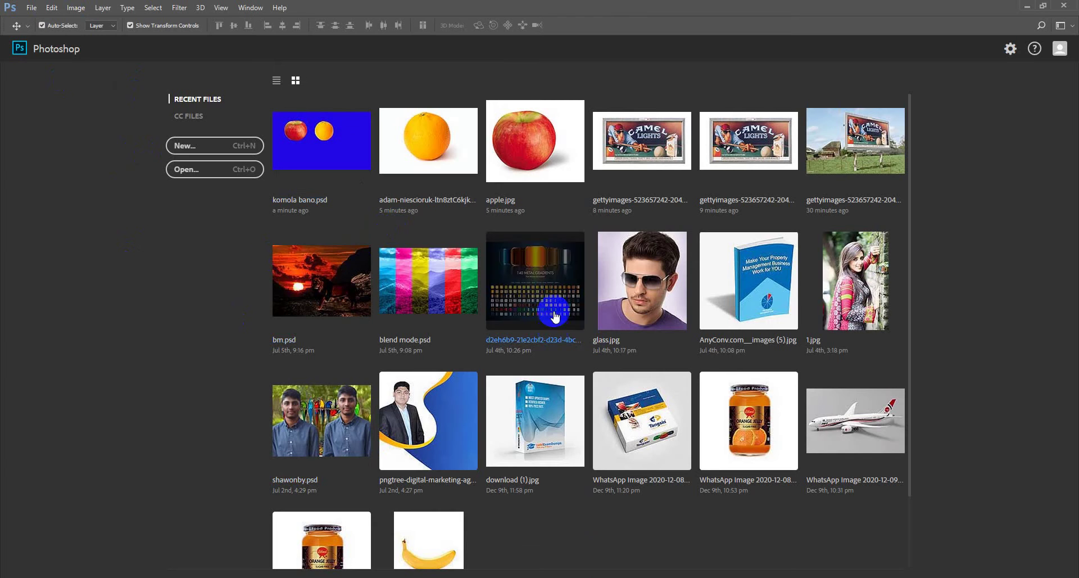
{"action": "key", "text": "alt+Tab"}
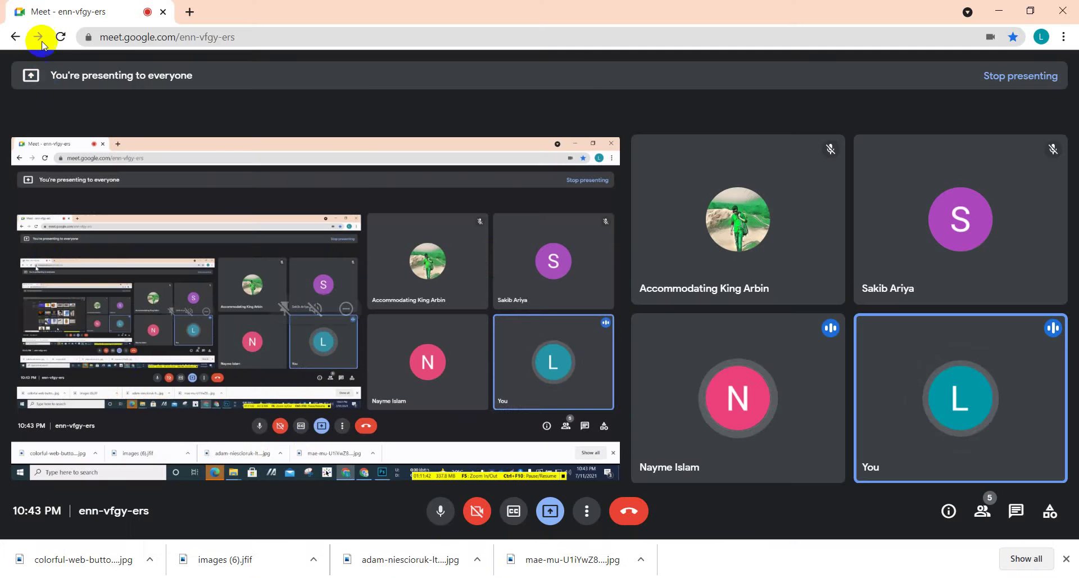
{"action": "key", "text": "alt+Tab"}
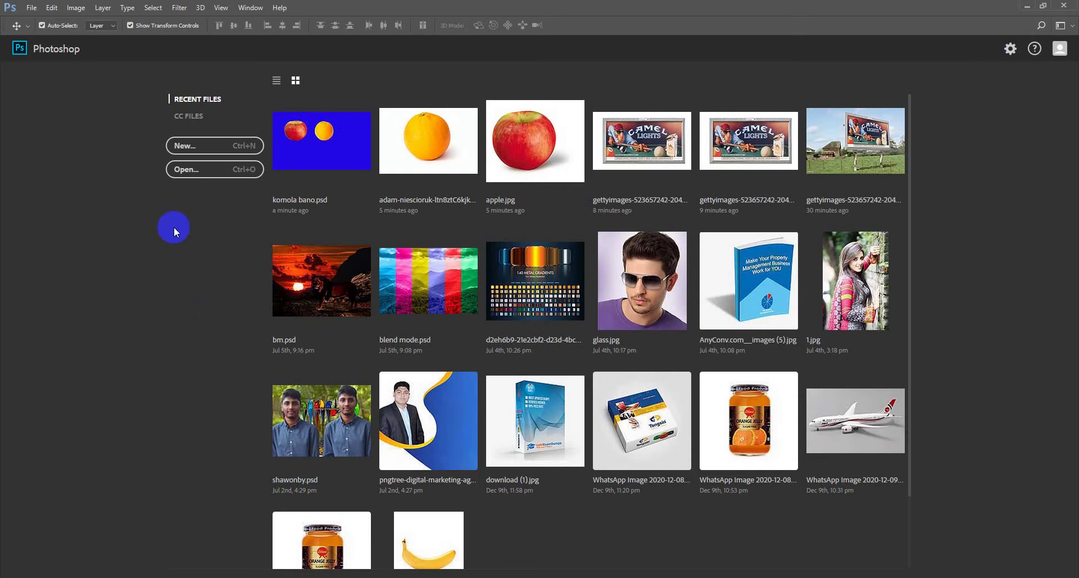
- Create a new blank document with a white background using the preset settings
{"action": "left_click", "coordinate": [215, 149]}
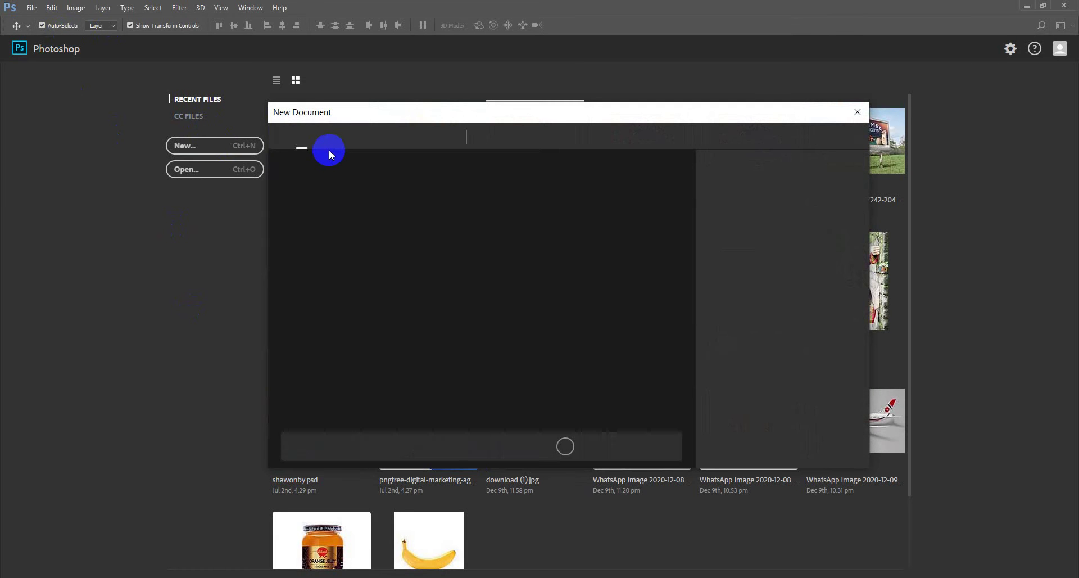
{"action": "left_click", "coordinate": [837, 447]}
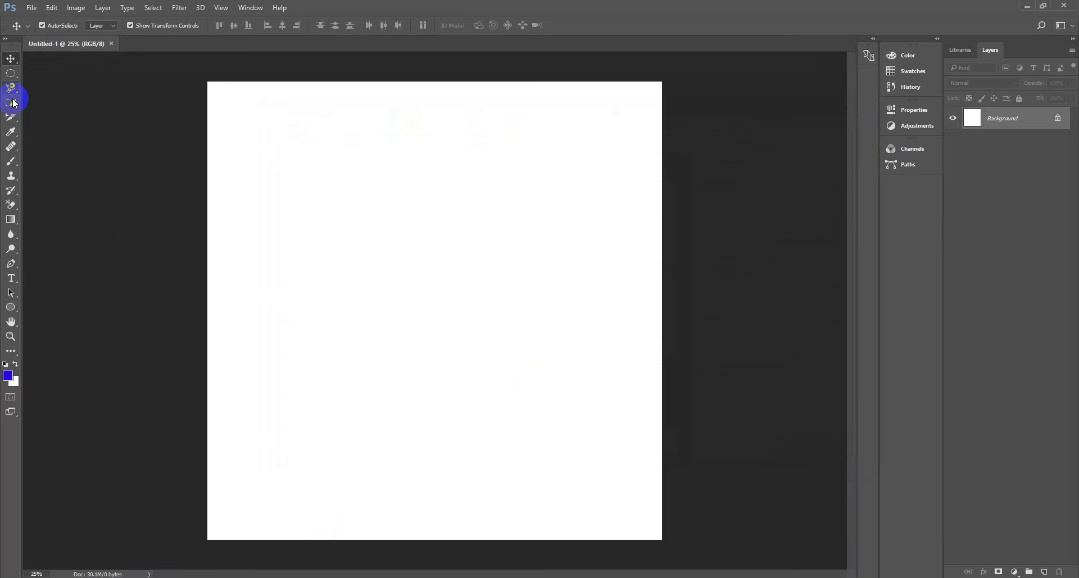
{"action": "left_click", "coordinate": [6, 364]}
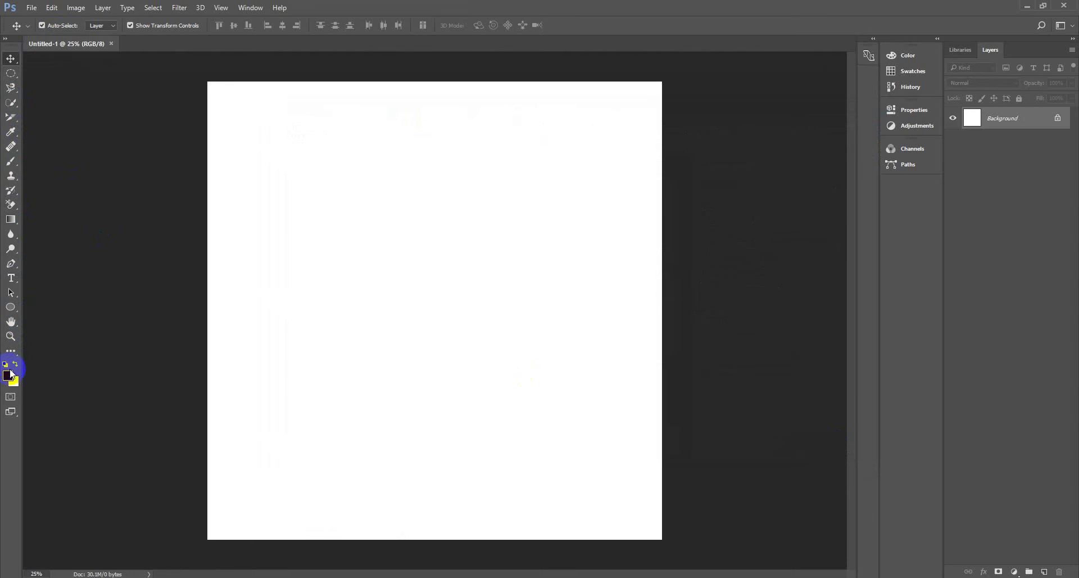
{"action": "left_click", "coordinate": [443, 567]}
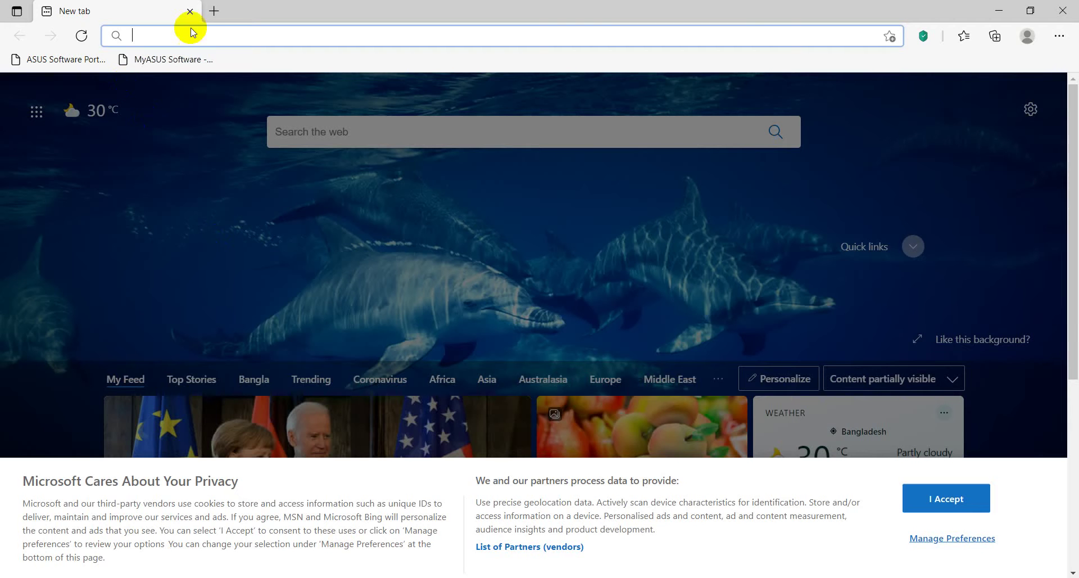
{"action": "left_click", "coordinate": [1062, 11]}
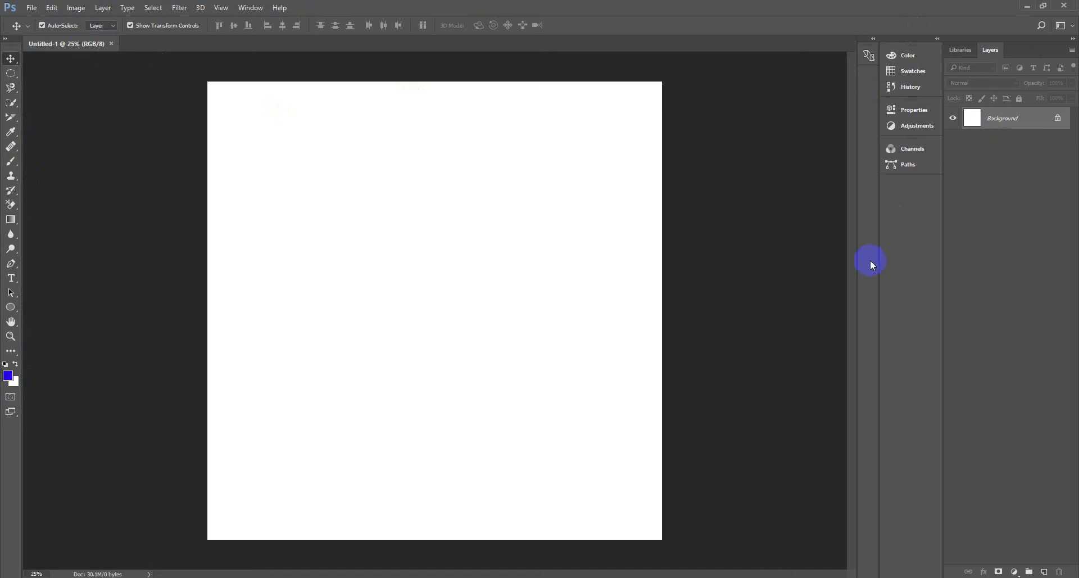
- Draw a large, nearly circular selection in the upper-left part of the canvas with the Elliptical Marquee tool
{"action": "left_click", "coordinate": [17, 77]}
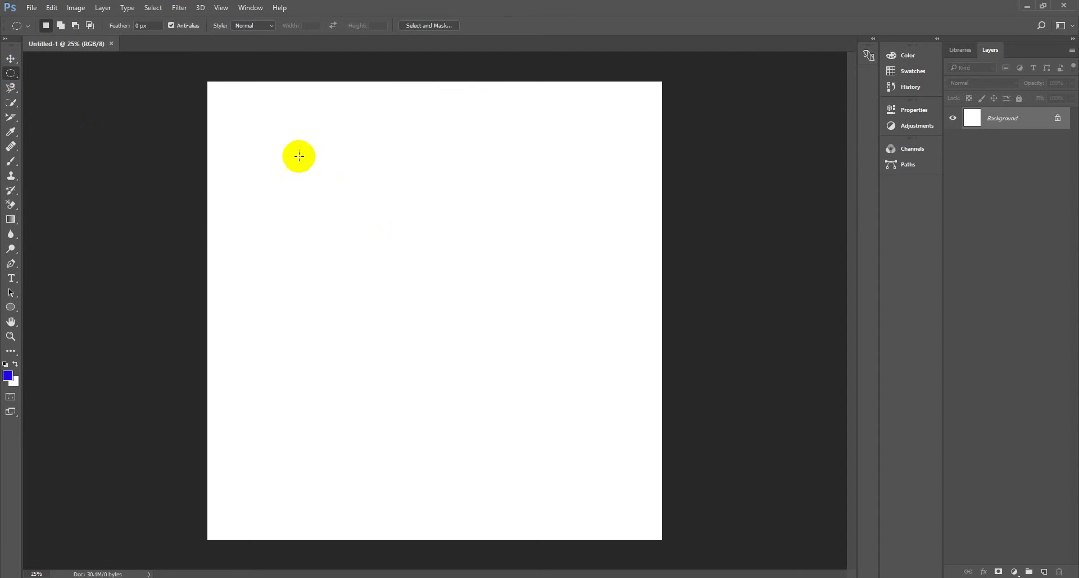
{"action": "left_click_drag", "start_coordinate": [262, 149], "coordinate": [513, 388]}
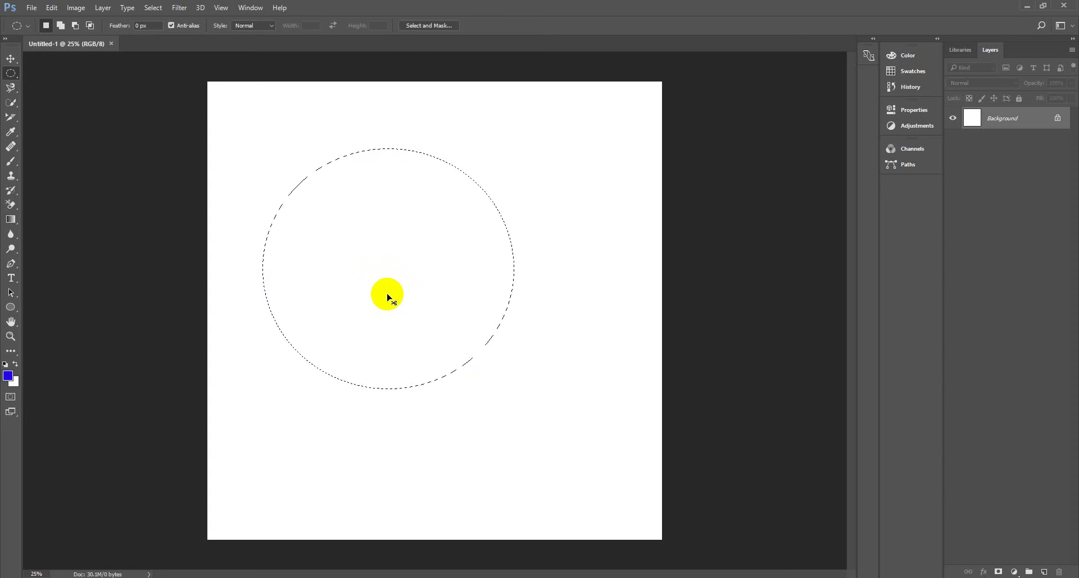
- Fill the circular selection with the blue foreground colour and draw an overlapping elliptical selection across the circle's right part
{"action": "key", "text": "alt+BackSpace"}
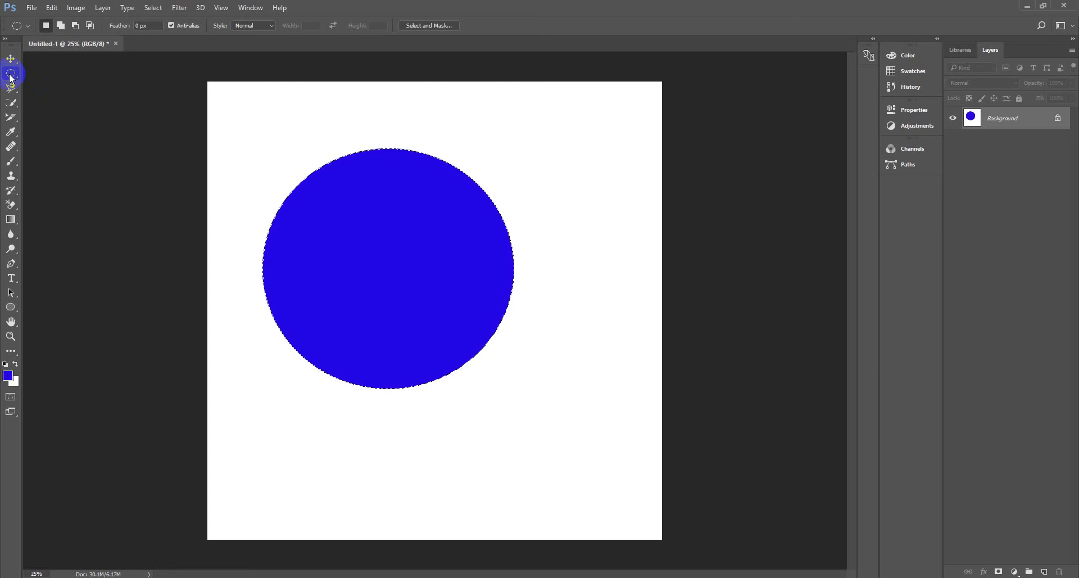
{"action": "left_click_drag", "start_coordinate": [394, 169], "coordinate": [572, 394]}
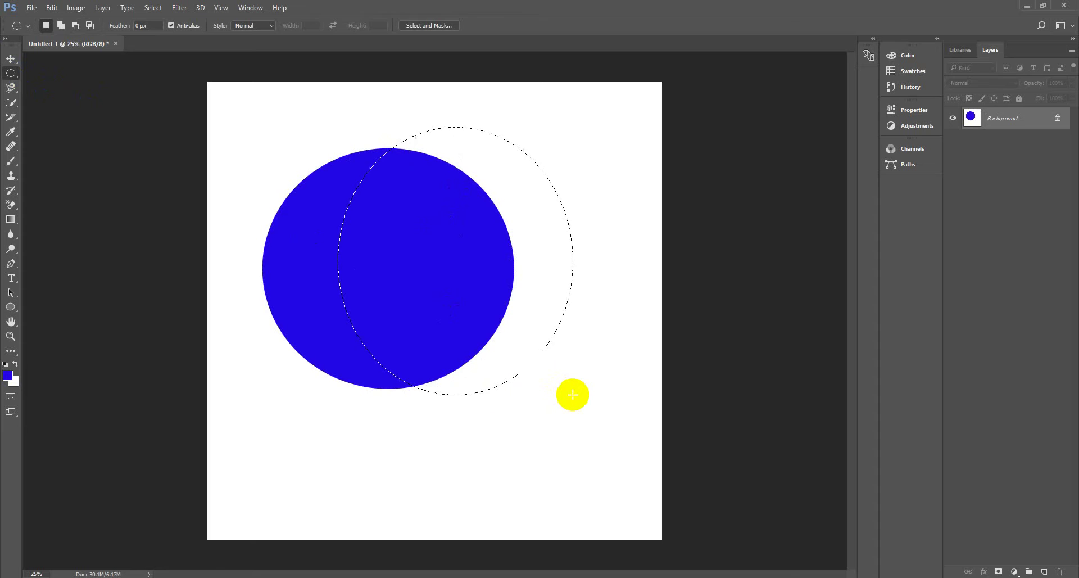
- Try subtracting an overlapping ellipse from the right side of the blue circle's selection, undoing the attempts between tries
{"action": "left_click", "coordinate": [75, 25]}
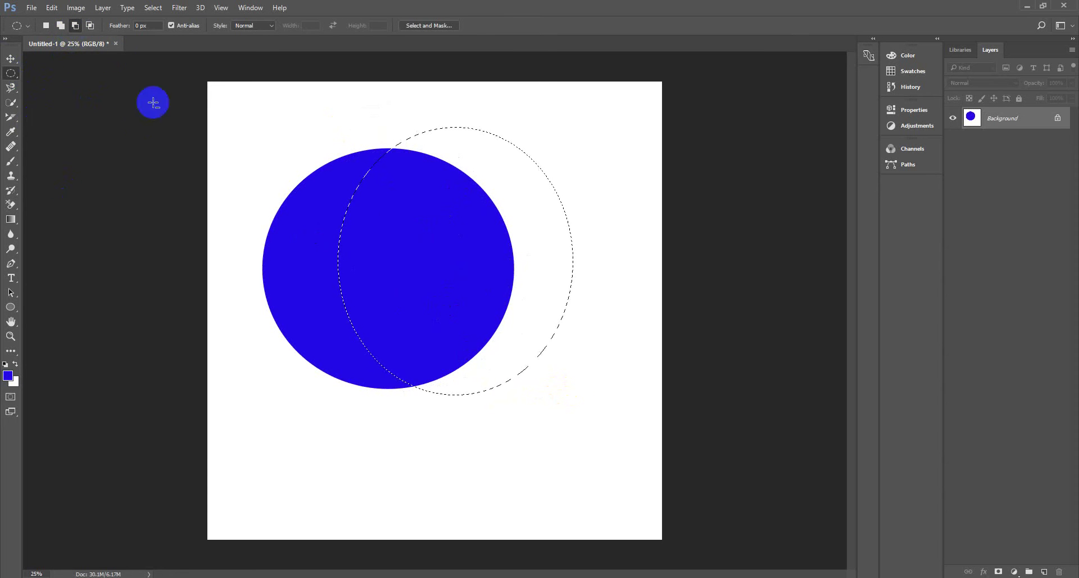
{"action": "left_click", "coordinate": [79, 25]}
{"action": "left_click", "coordinate": [318, 194]}
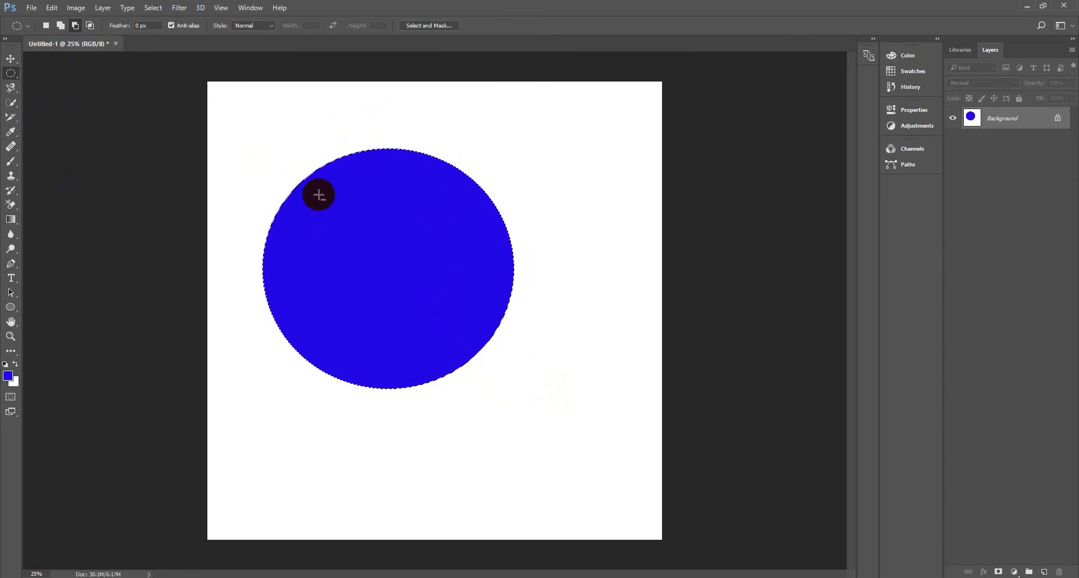
{"action": "left_click_drag", "start_coordinate": [476, 288], "coordinate": [572, 406]}
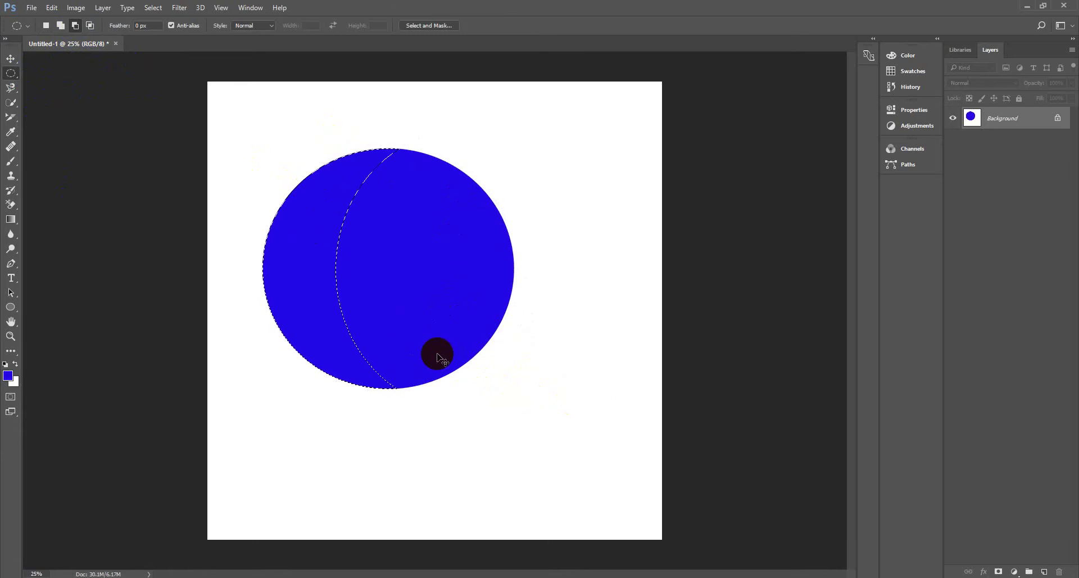
{"action": "key", "text": "ctrl+z"}
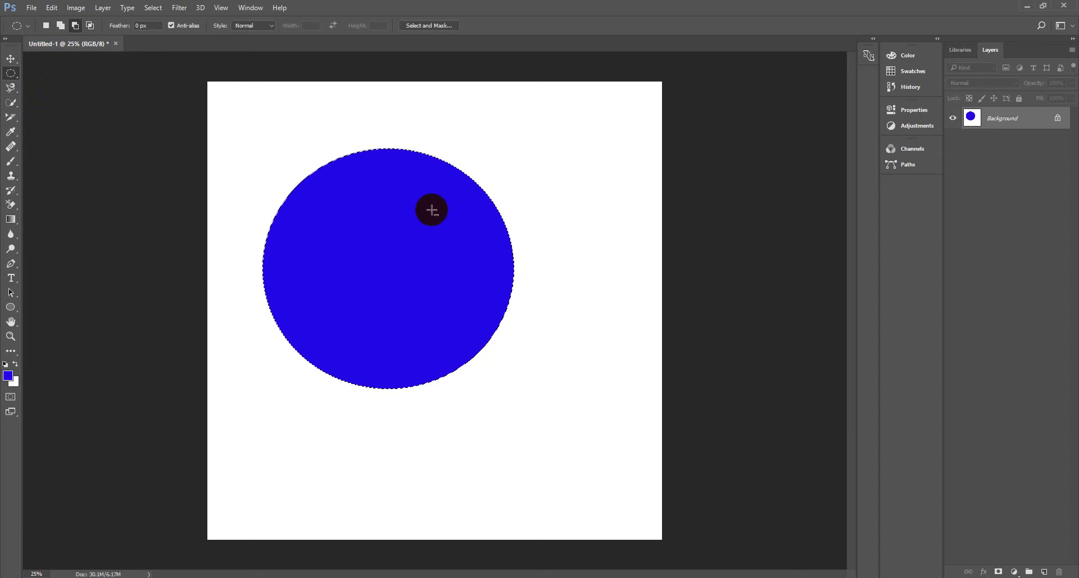
{"action": "left_click_drag", "start_coordinate": [344, 115], "coordinate": [587, 412]}
{"action": "key", "text": "ctrl+z"}
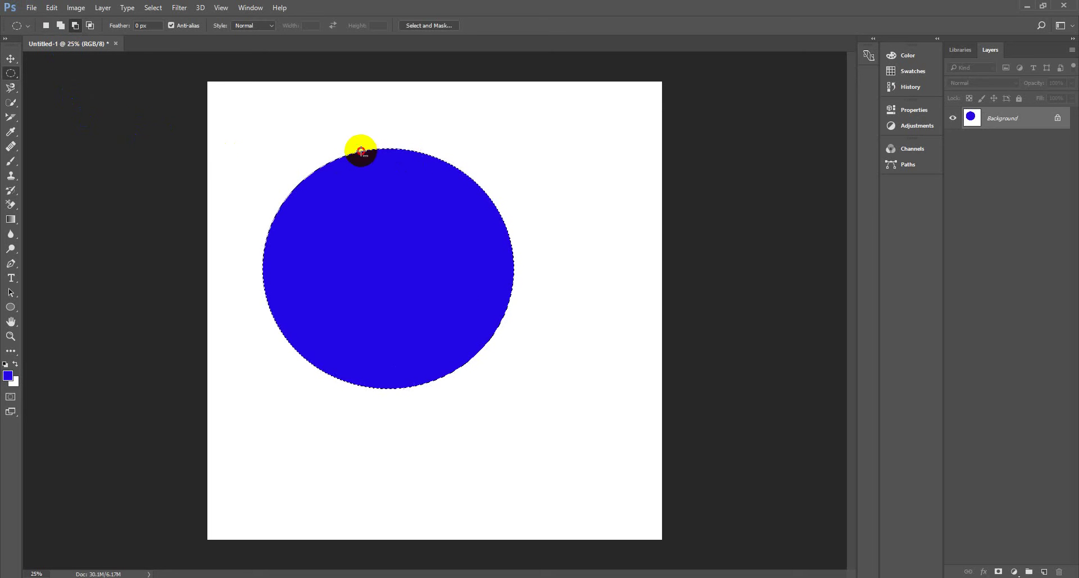
{"action": "left_click_drag", "start_coordinate": [361, 149], "coordinate": [576, 409]}
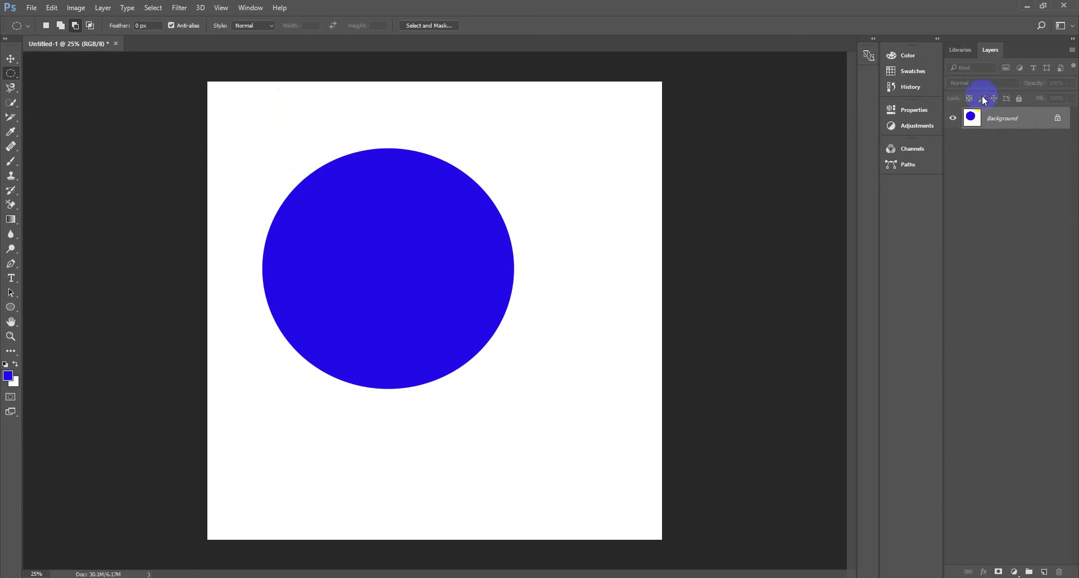
- Unlock the Background into a regular layer, cancel the Layer Style dialog and return to the Elliptical Marquee tool
{"action": "left_click", "coordinate": [958, 53]}
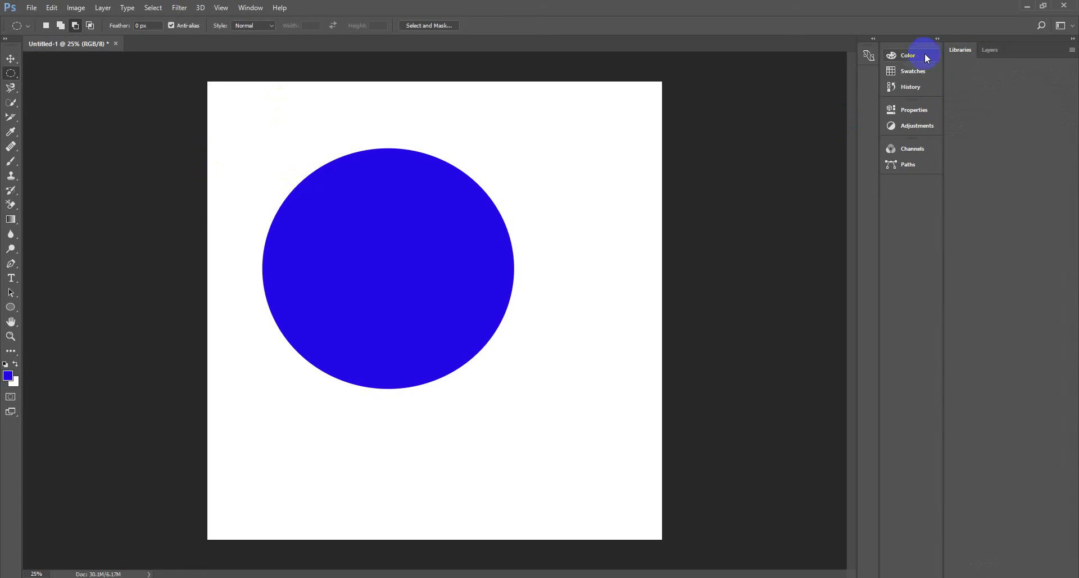
{"action": "left_click", "coordinate": [994, 51]}
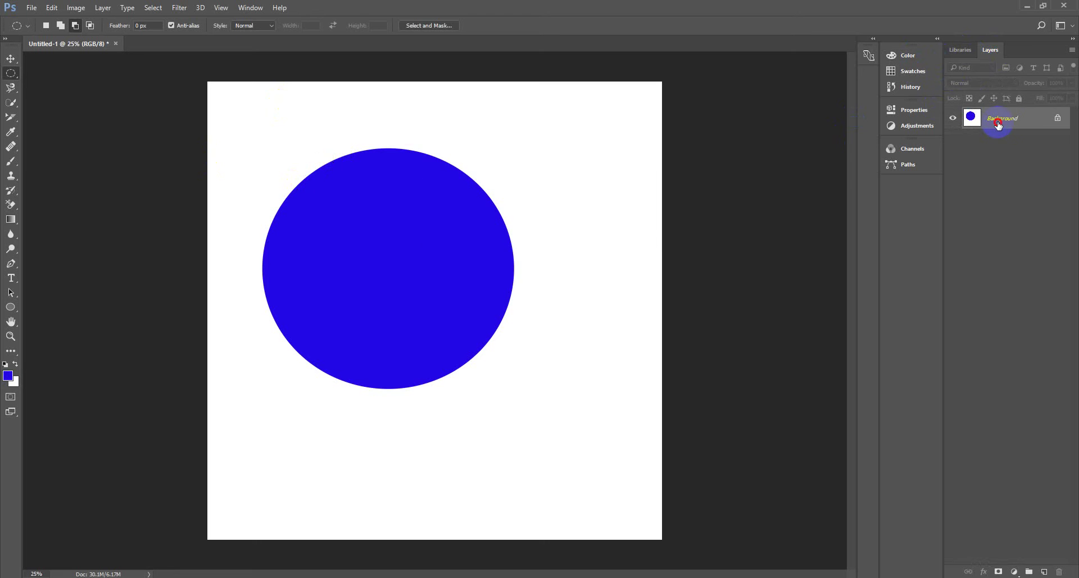
{"action": "double_click", "coordinate": [997, 126]}
{"action": "left_click", "coordinate": [646, 213]}
{"action": "left_click", "coordinate": [1059, 119]}
{"action": "double_click", "coordinate": [977, 125]}
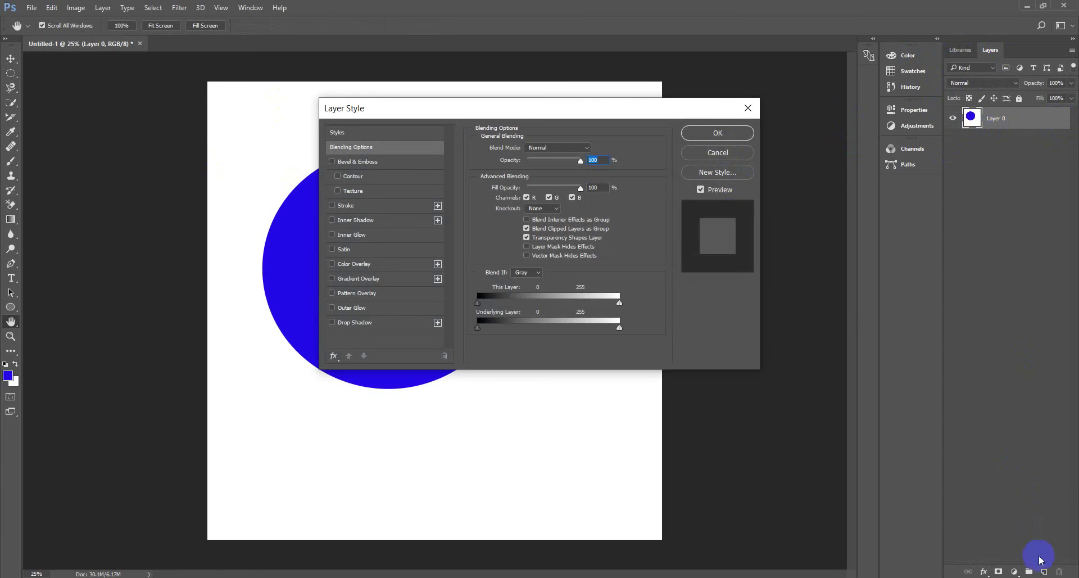
{"action": "left_click", "coordinate": [721, 154]}
{"action": "key", "text": "m"}
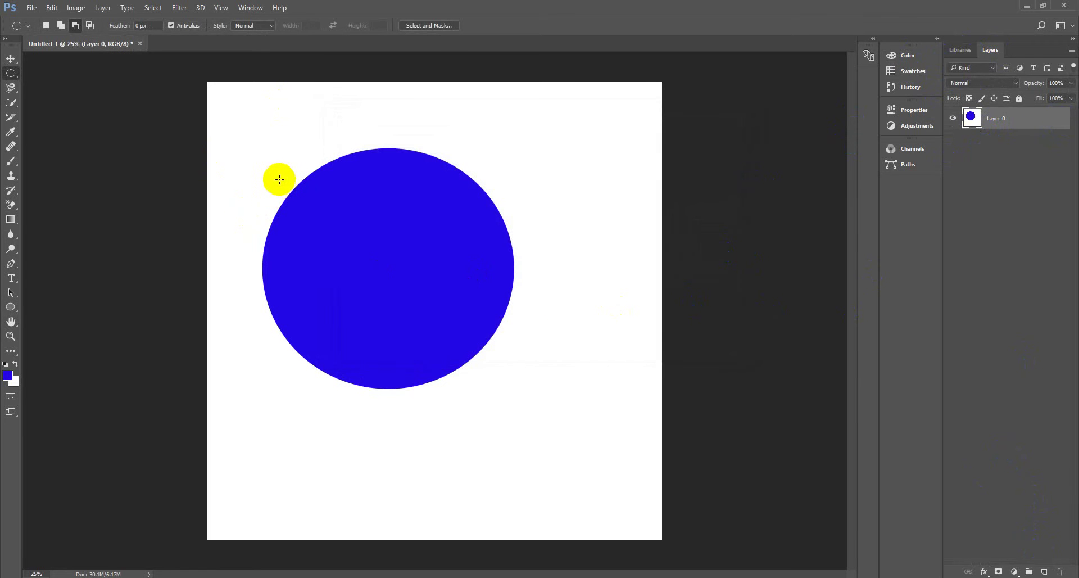
- Close the blue circle document without saving and create a new blank document with the preset settings
{"action": "left_click", "coordinate": [140, 43]}
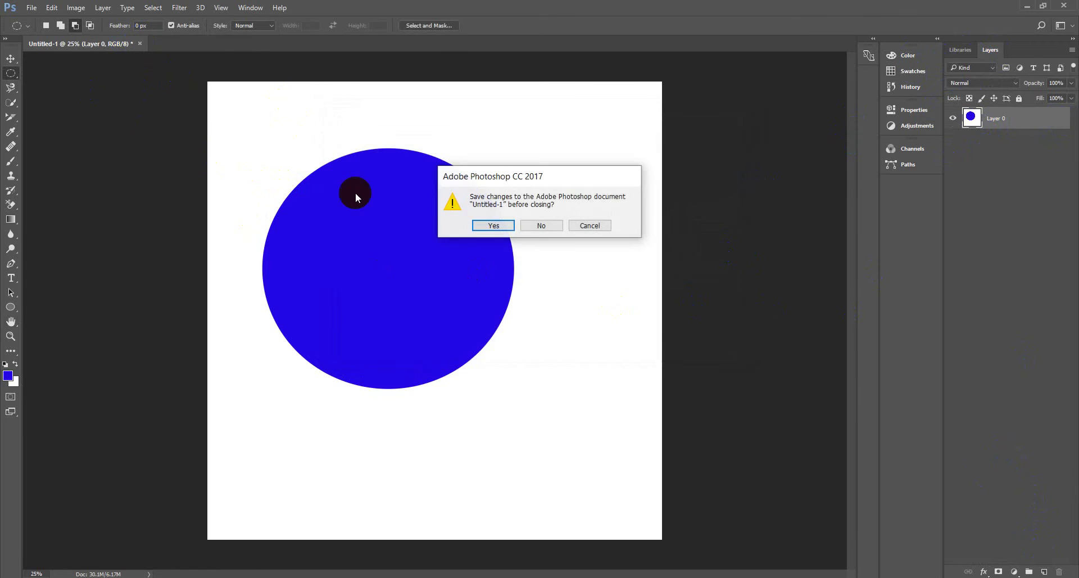
{"action": "left_click", "coordinate": [546, 226]}
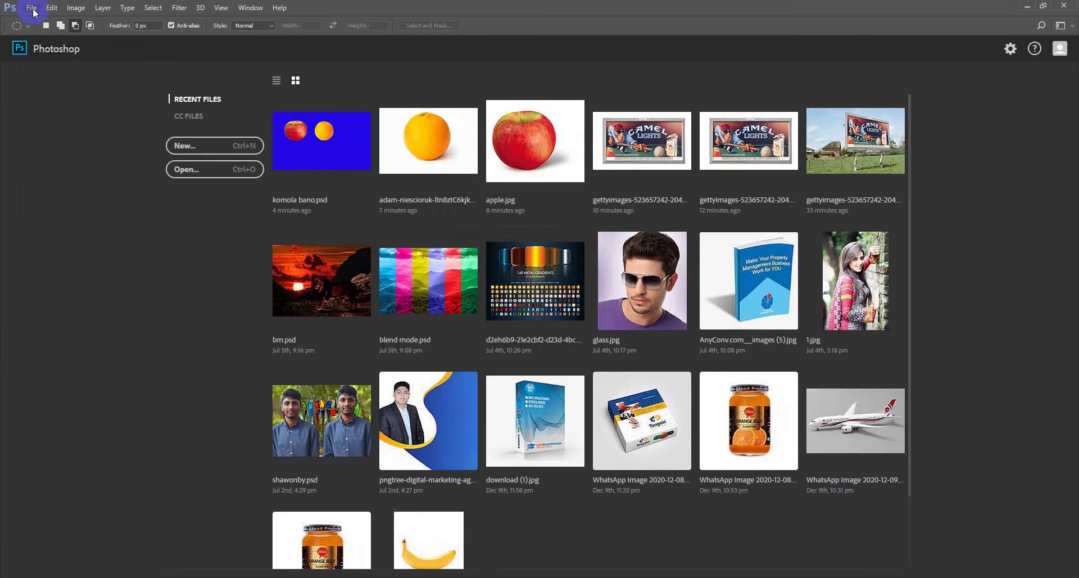
{"action": "left_click", "coordinate": [197, 145]}
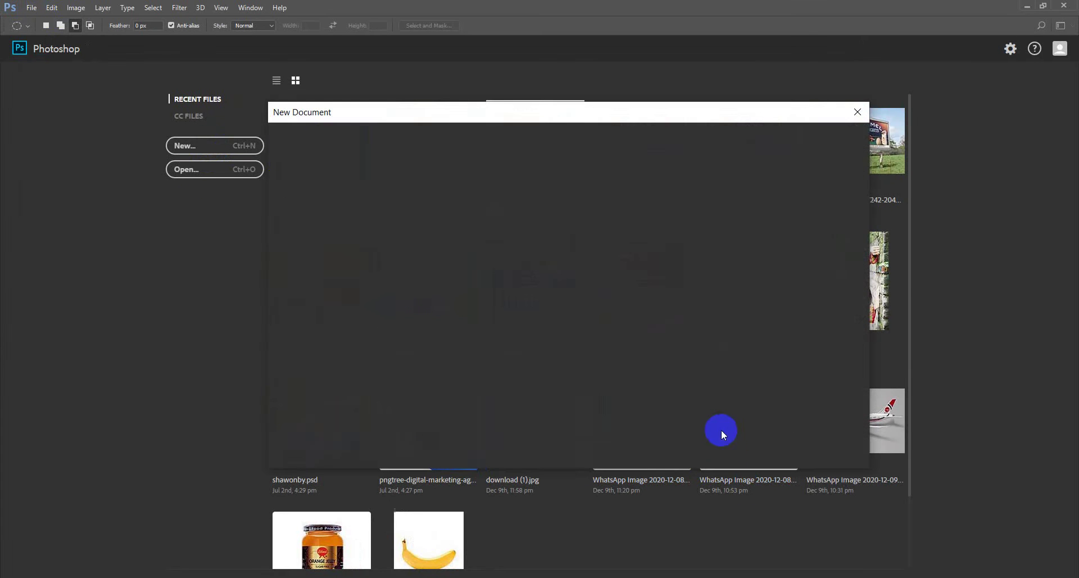
{"action": "left_click", "coordinate": [836, 449]}
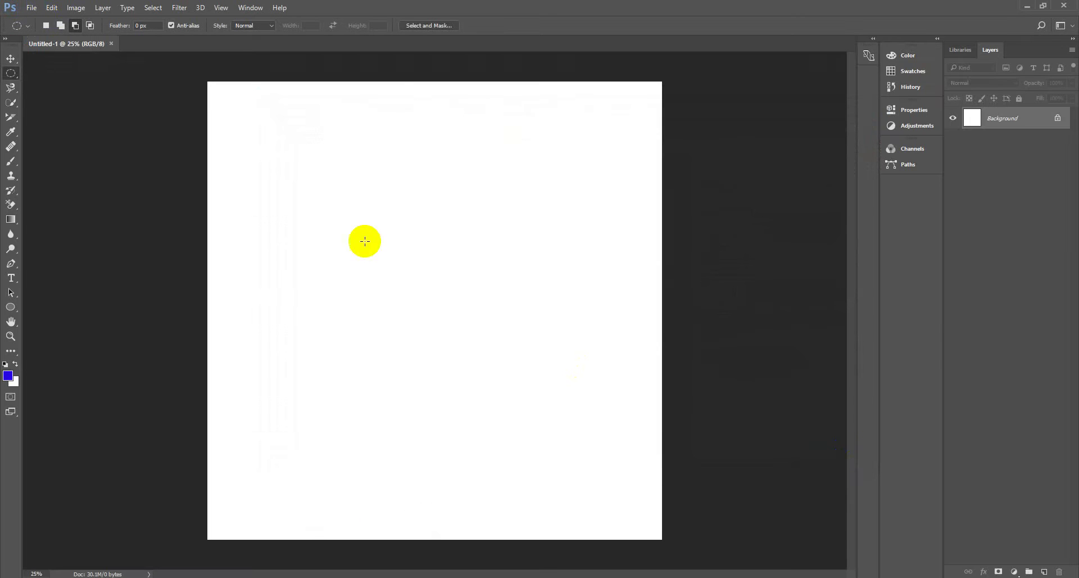
- Draw a large, slightly tall elliptical selection in the upper-left part of the canvas and fill it with blue
{"action": "left_click_drag", "start_coordinate": [260, 123], "coordinate": [493, 380]}
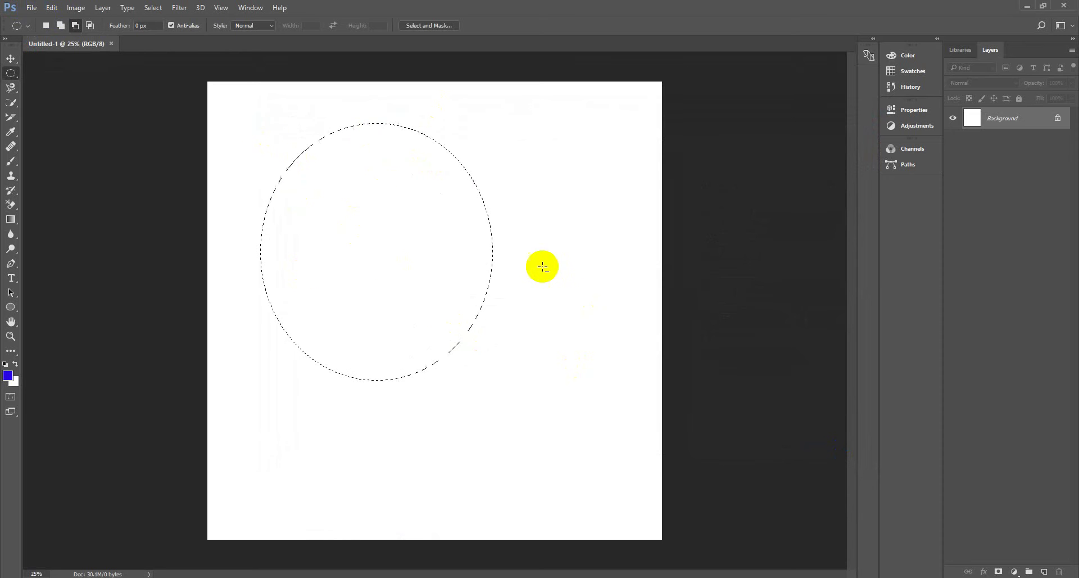
{"action": "key", "text": "alt+BackSpace"}
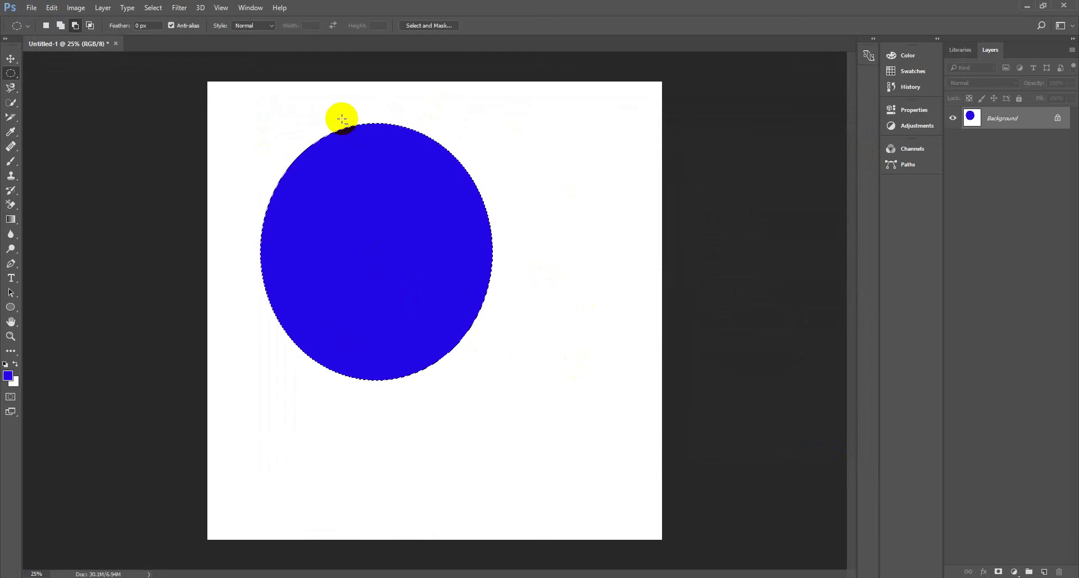
{"action": "mouse_move", "coordinate": [339, 113]}
{"action": "left_mouse_down"}
{"action": "mouse_move", "coordinate": [357, 129]}
{"action": "mouse_move", "coordinate": [341, 114]}
{"action": "left_mouse_up"}
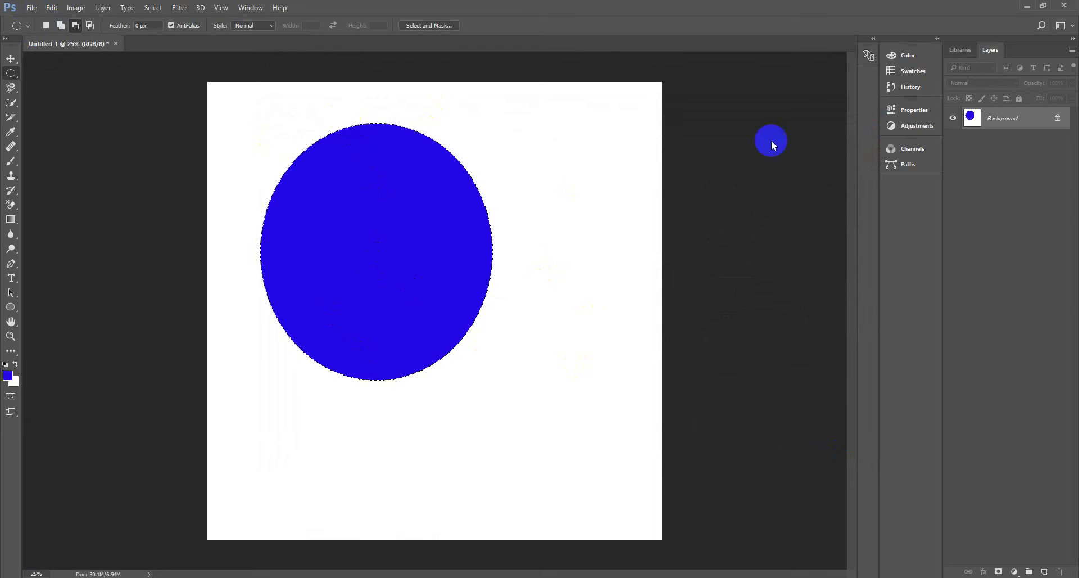
- Unlock the Background into a regular layer and add a new empty layer above it, dismissing the Layer Style dialog
{"action": "left_click", "coordinate": [1057, 115]}
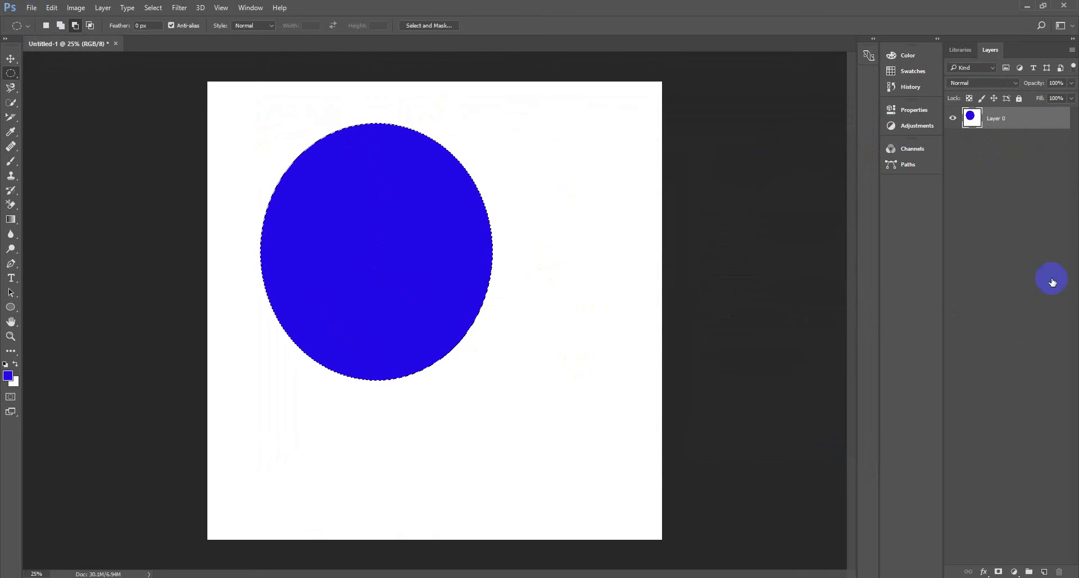
{"action": "left_click", "coordinate": [1043, 570]}
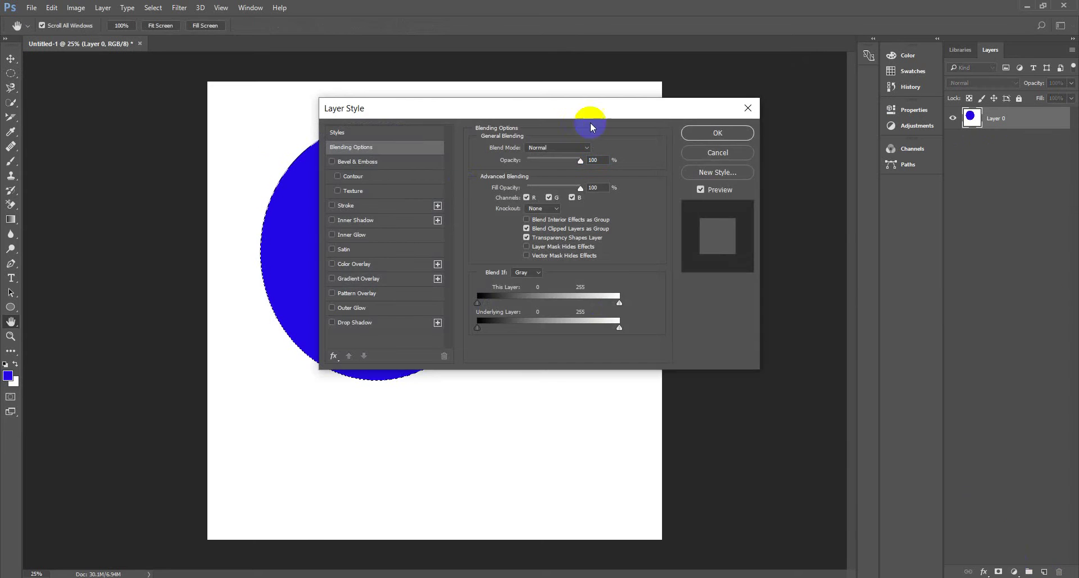
{"action": "left_click", "coordinate": [714, 151]}
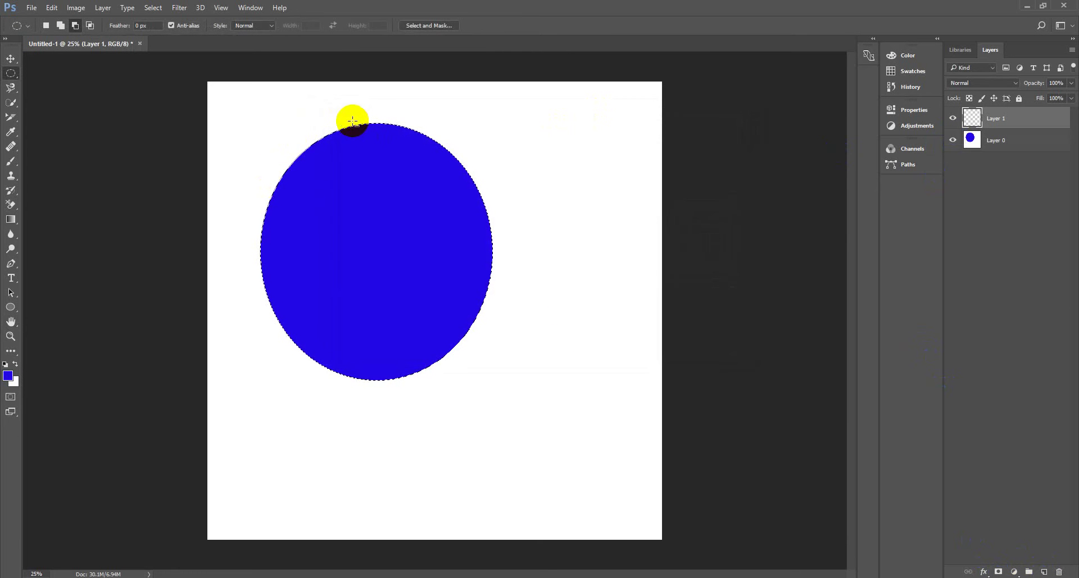
- Try overlapping ellipses on the blue shape's right side in subtract and new-selection modes, select Layer 0, and undo the attempts
{"action": "left_click_drag", "start_coordinate": [353, 119], "coordinate": [545, 389]}
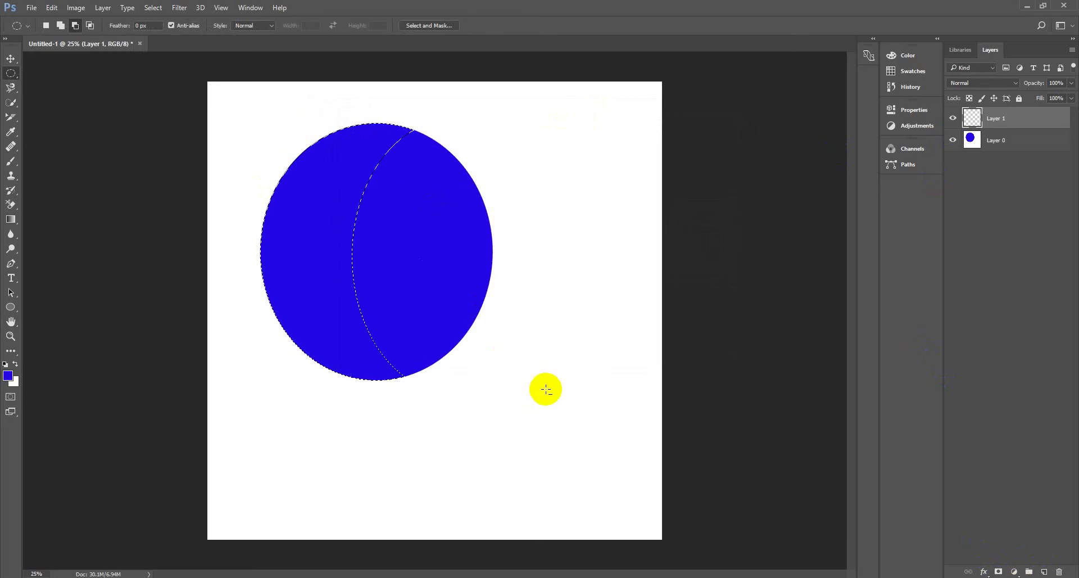
{"action": "key", "text": "ctrl+z"}
{"action": "left_click", "coordinate": [46, 27]}
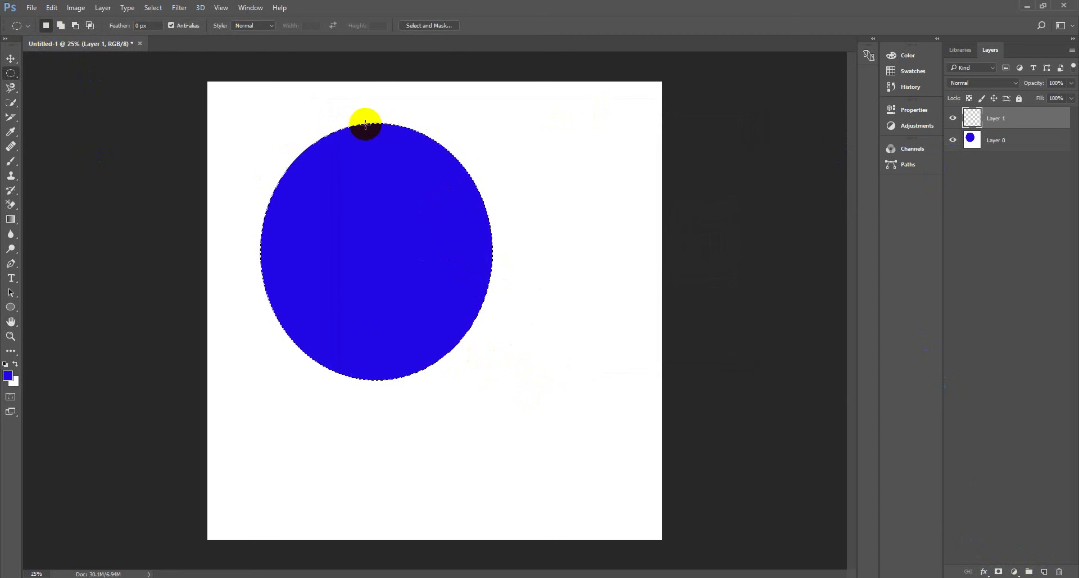
{"action": "left_click_drag", "start_coordinate": [359, 118], "coordinate": [549, 397]}
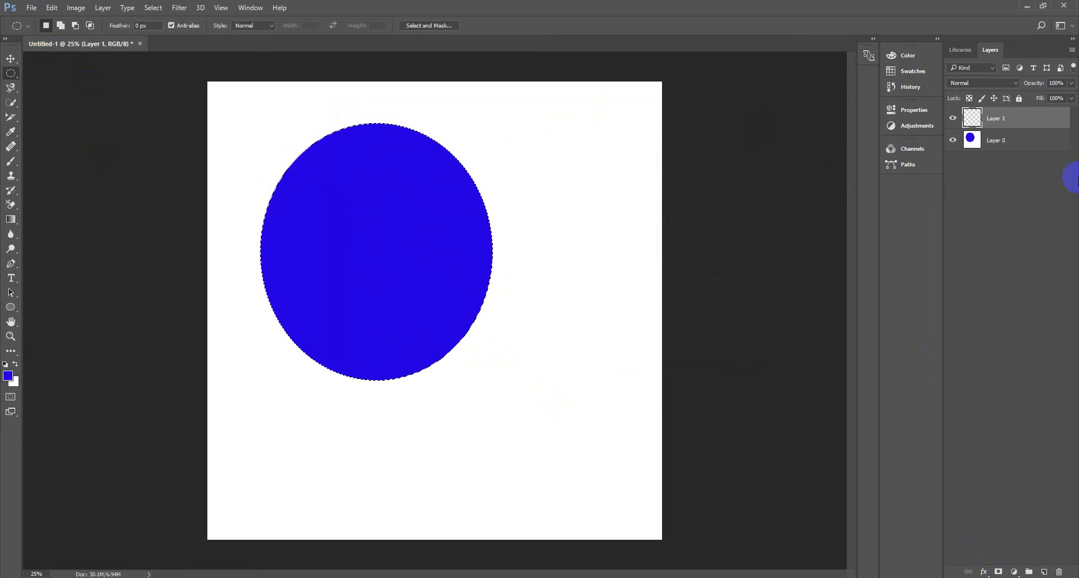
{"action": "left_click", "coordinate": [971, 139], "text": "ctrl"}
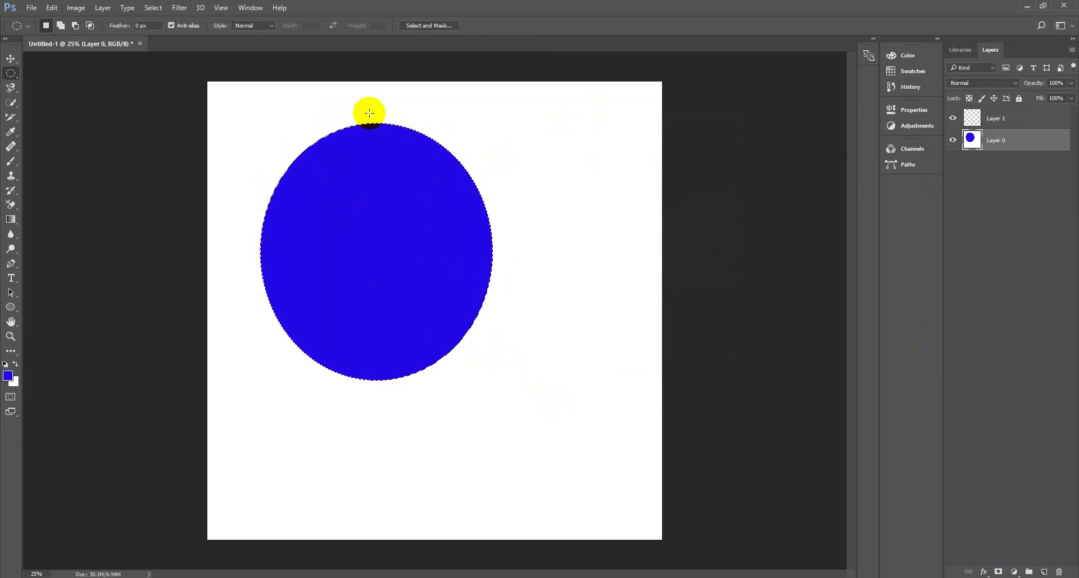
{"action": "left_click_drag", "start_coordinate": [369, 111], "coordinate": [592, 414]}
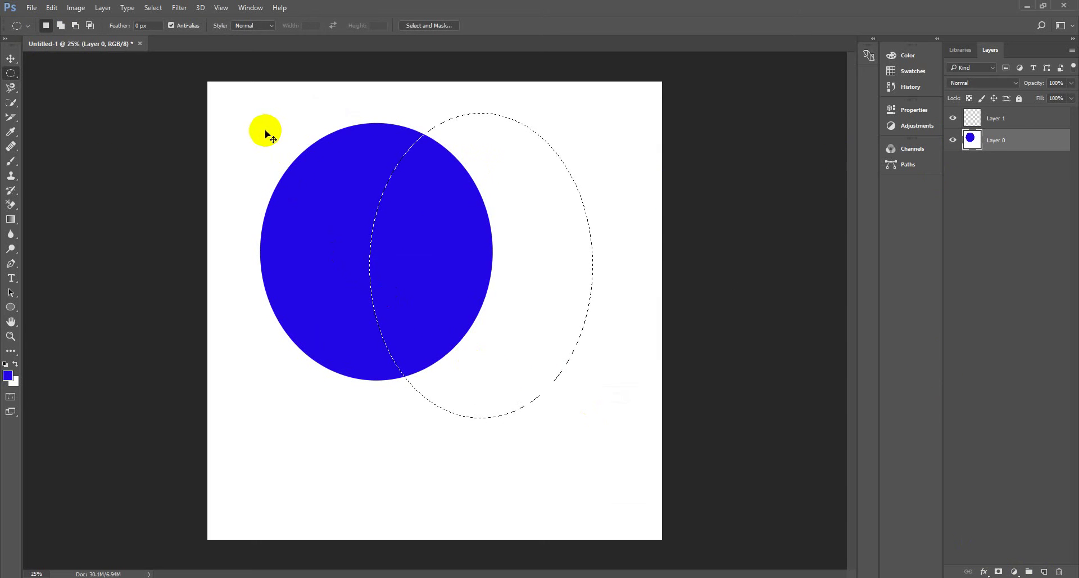
{"action": "key", "text": "ctrl+z"}
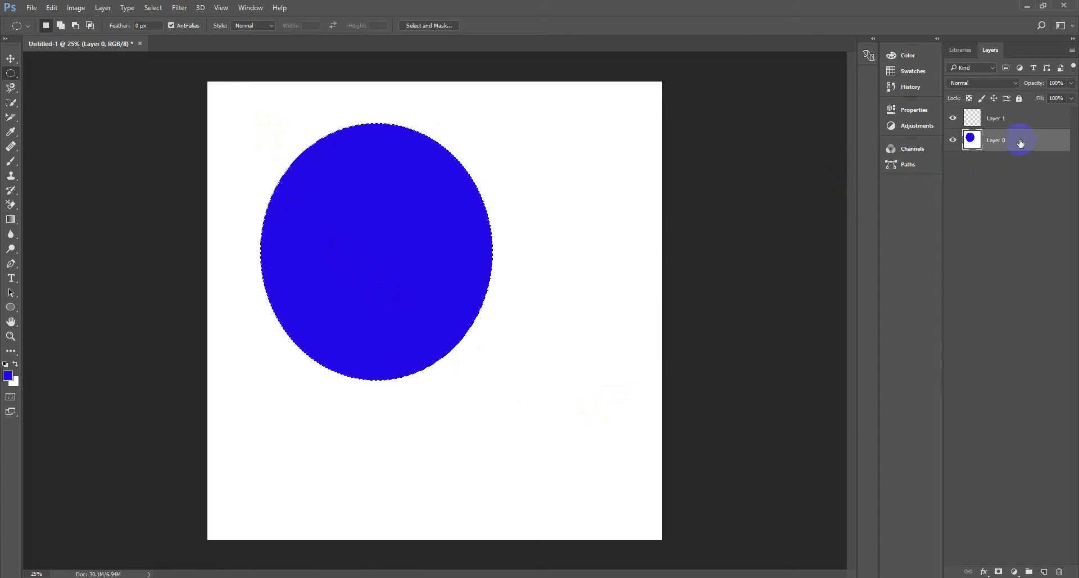
- Delete the selected blue ellipse from Layer 0, try refilling the selection with blue on Layer 1, and undo the fill
{"action": "key", "text": "Delete"}
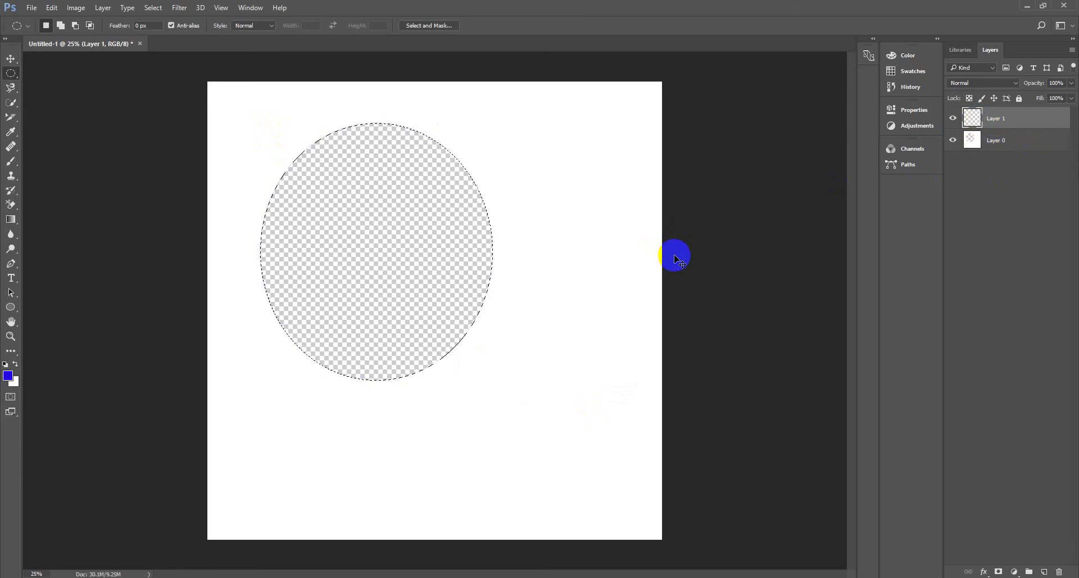
{"action": "key", "text": "alt+BackSpace"}
{"action": "key", "text": "ctrl+alt+z"}
{"action": "key", "text": "ctrl+alt+z"}
{"action": "key", "text": "ctrl+alt+z"}
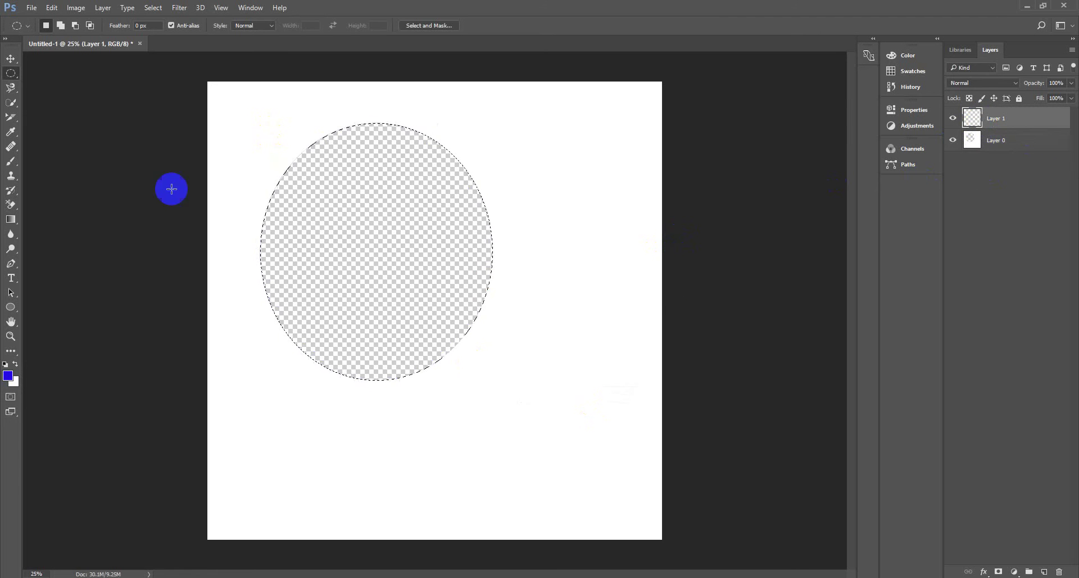
- Close the document without saving and create a new 3234 x 3258 px RGB document at 72 ppi with a white background
{"action": "left_click", "coordinate": [140, 44]}
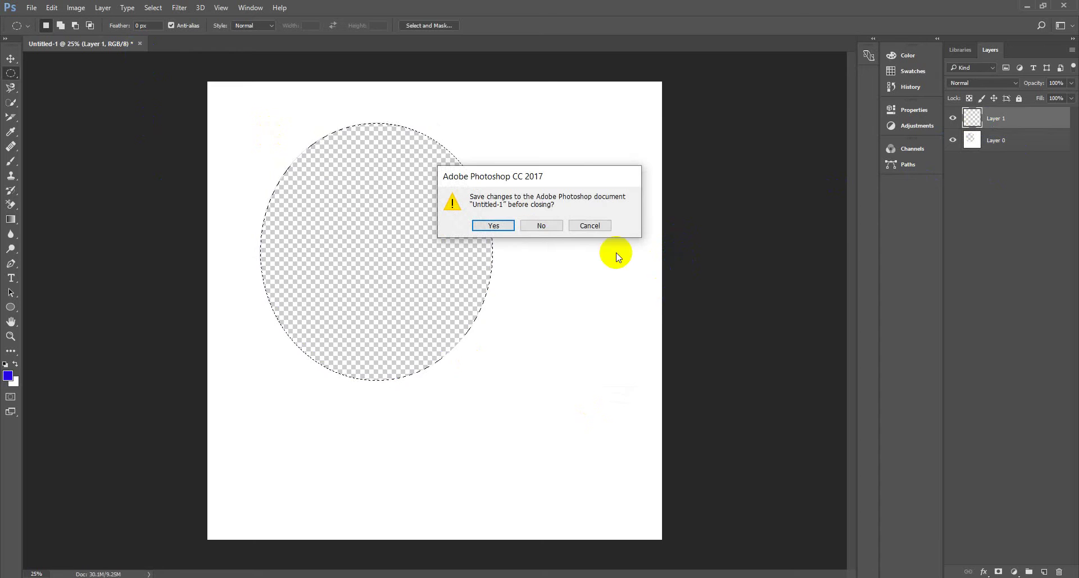
{"action": "left_click", "coordinate": [542, 224]}
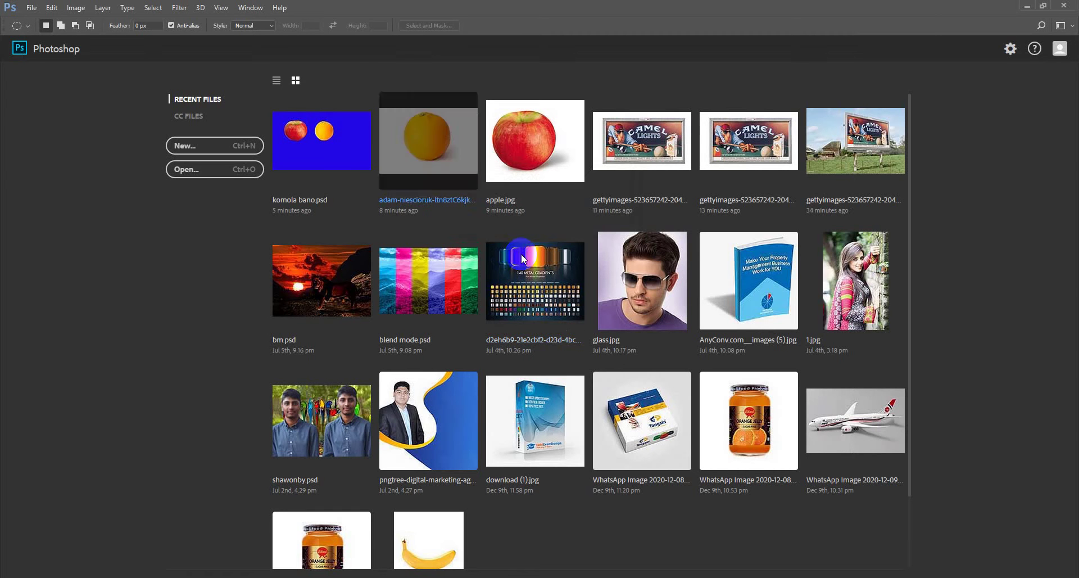
{"action": "left_click", "coordinate": [192, 141]}
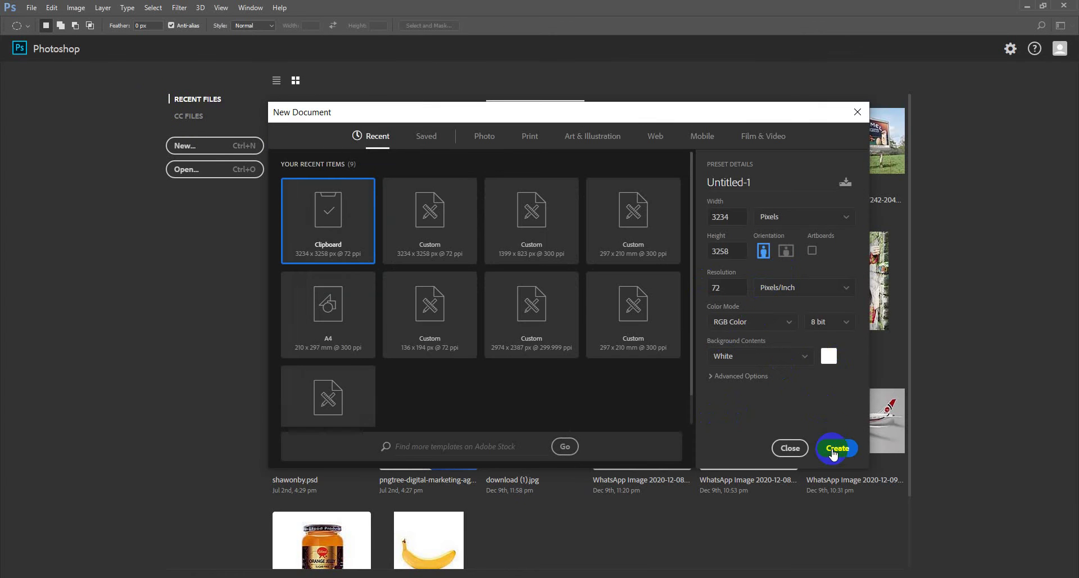
{"action": "left_click", "coordinate": [833, 450]}
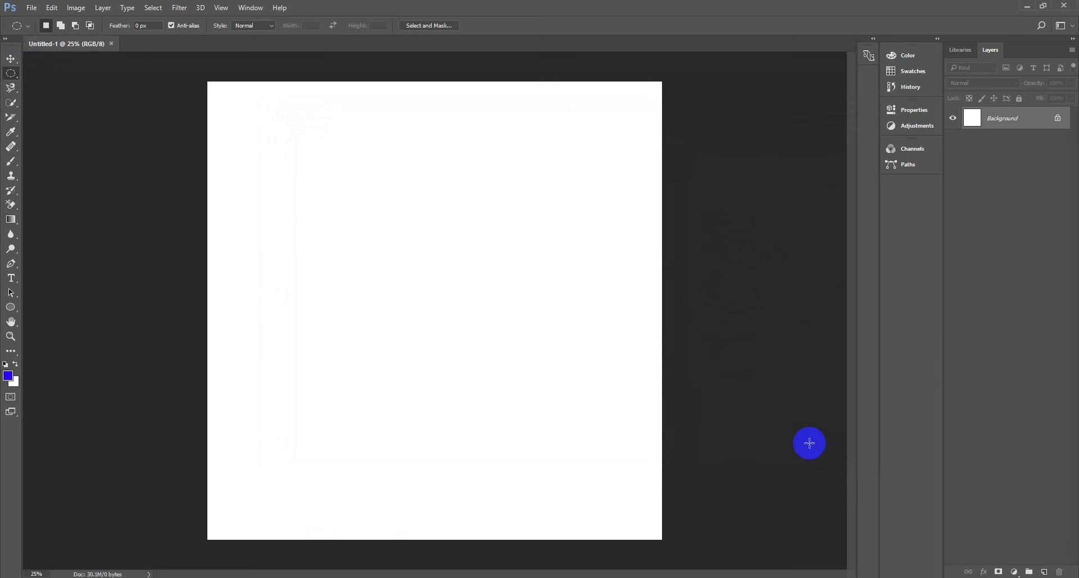
- Draw a nearly circular selection in the upper-left part of the blank canvas with the Elliptical Marquee tool
{"action": "left_click_drag", "start_coordinate": [248, 150], "coordinate": [457, 375]}
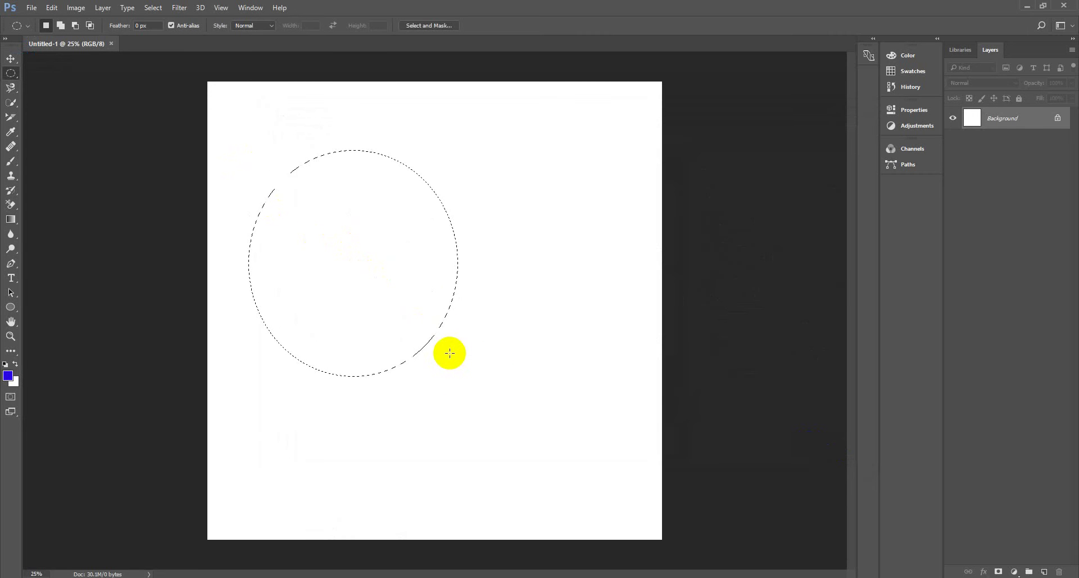
- Fill the circular selection with blue, add a new empty layer, and convert the locked Background into Layer 0
{"action": "key", "text": "alt+BackSpace"}
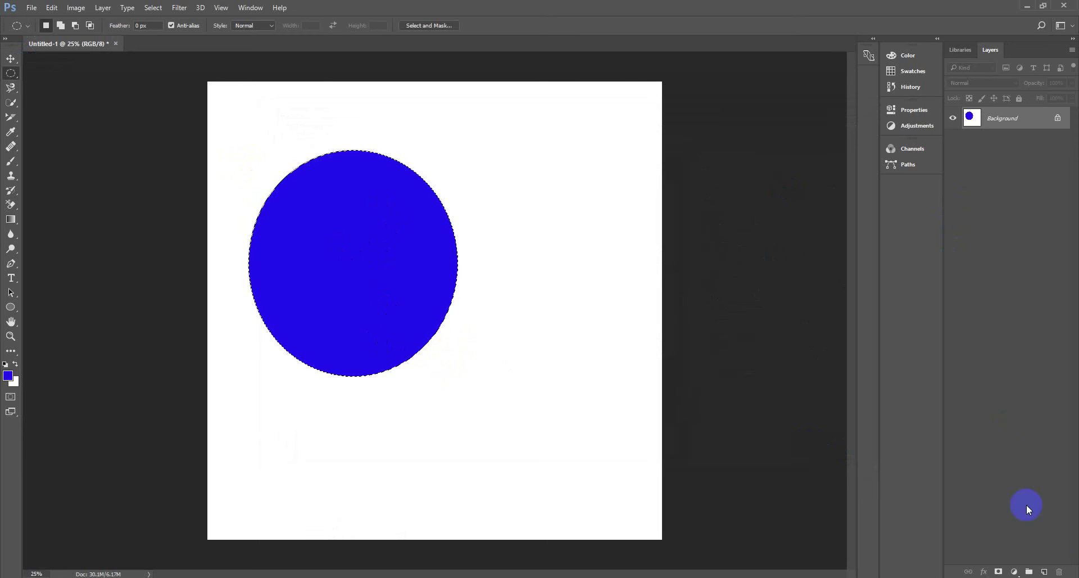
{"action": "left_click", "coordinate": [1043, 570]}
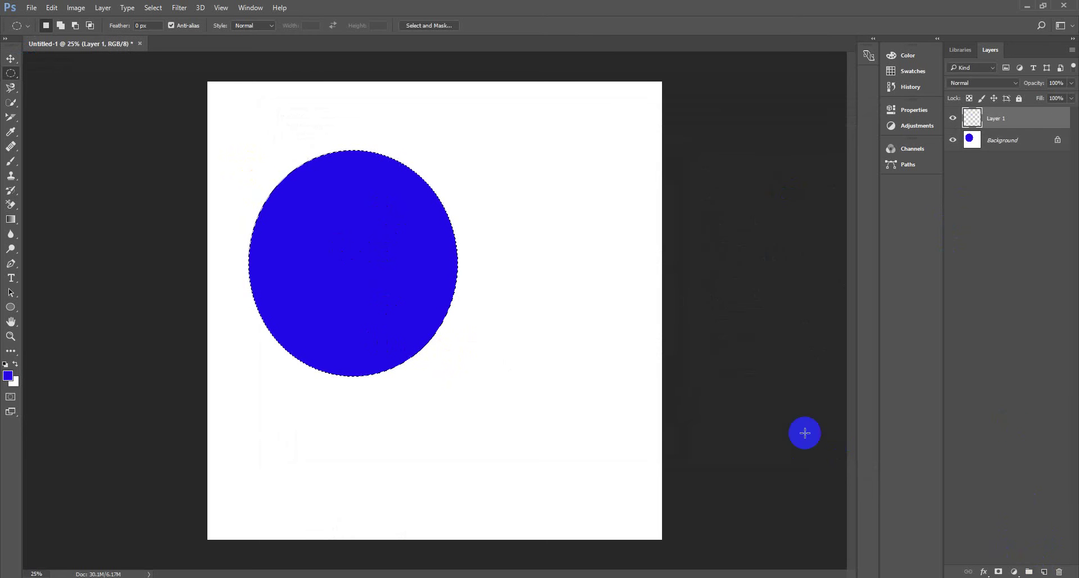
{"action": "left_click", "coordinate": [1059, 140]}
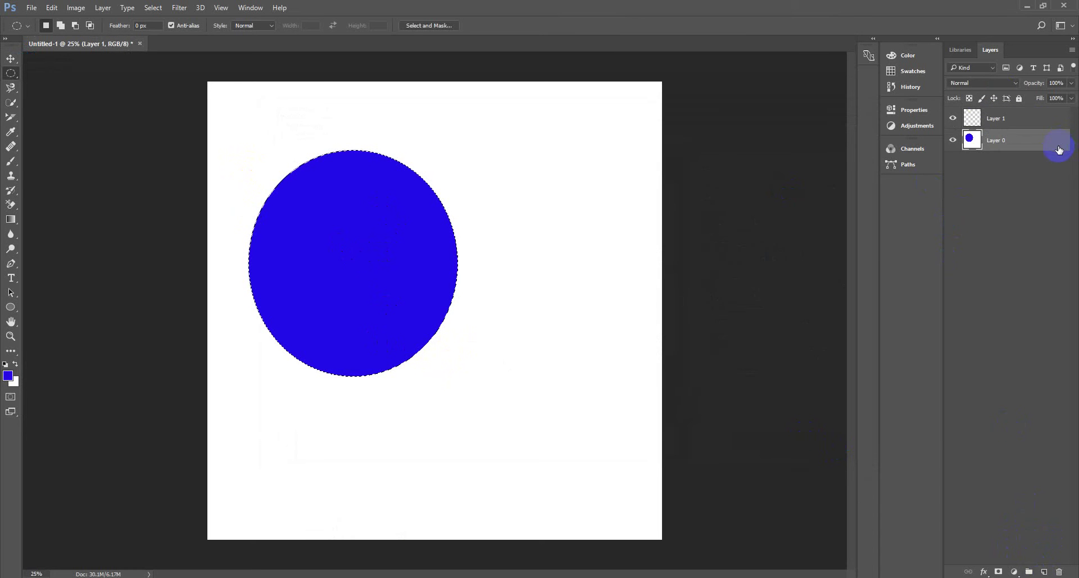
{"action": "double_click", "coordinate": [1058, 148]}
{"action": "left_click", "coordinate": [734, 153]}
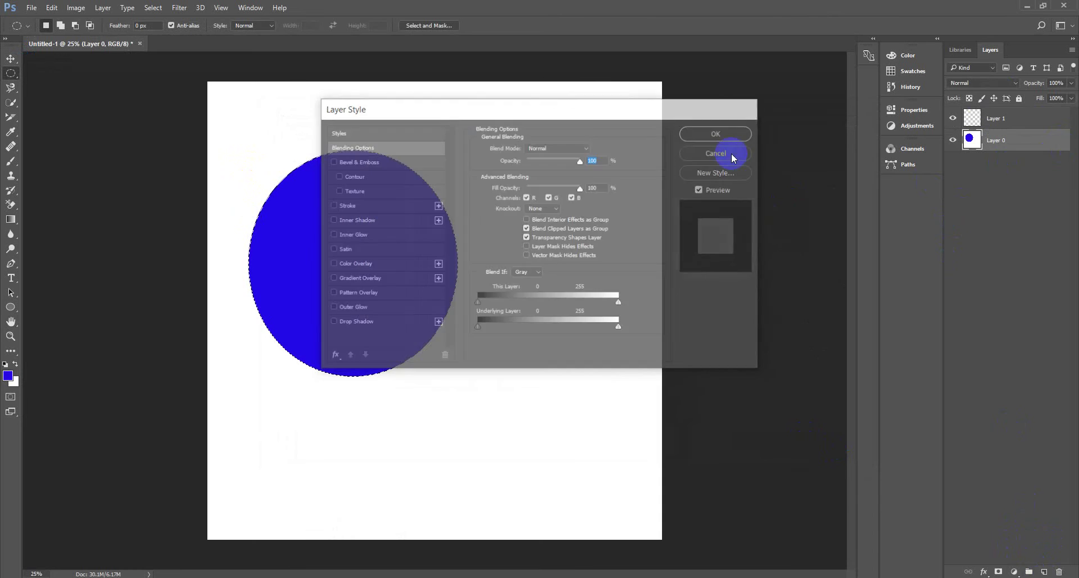
- Try shifting a tall elliptical selection from the blue circle's right side on Layer 0, and undo the move
{"action": "key", "text": "m"}
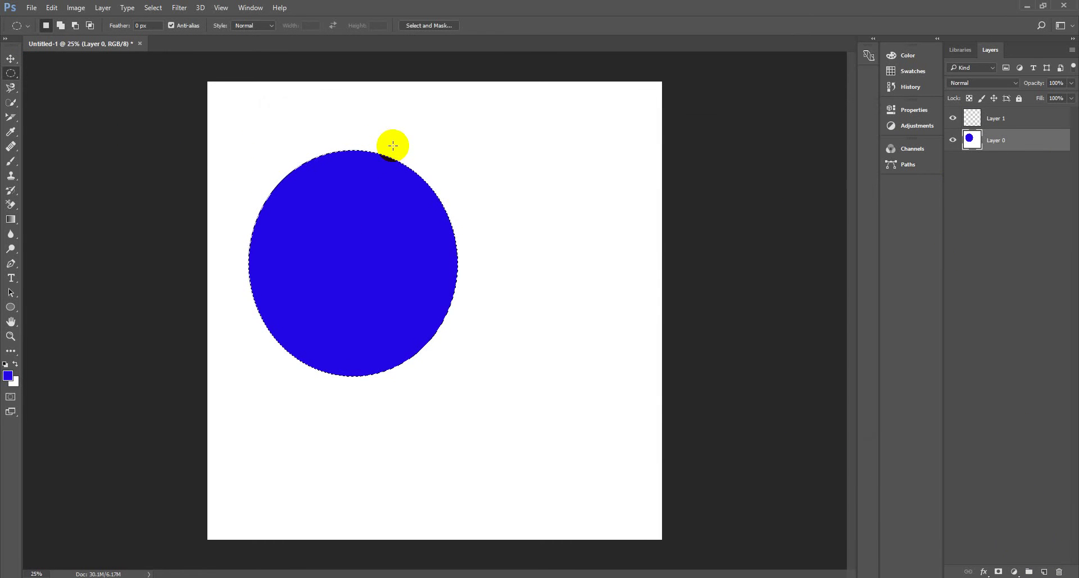
{"action": "left_click_drag", "start_coordinate": [366, 121], "coordinate": [555, 399]}
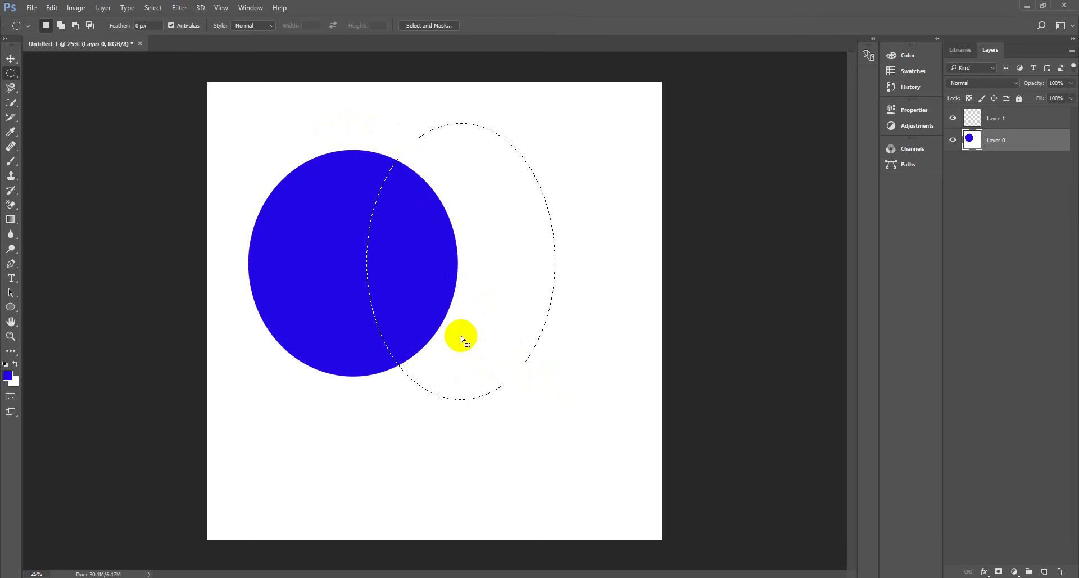
{"action": "left_click_drag", "start_coordinate": [429, 289], "coordinate": [472, 277]}
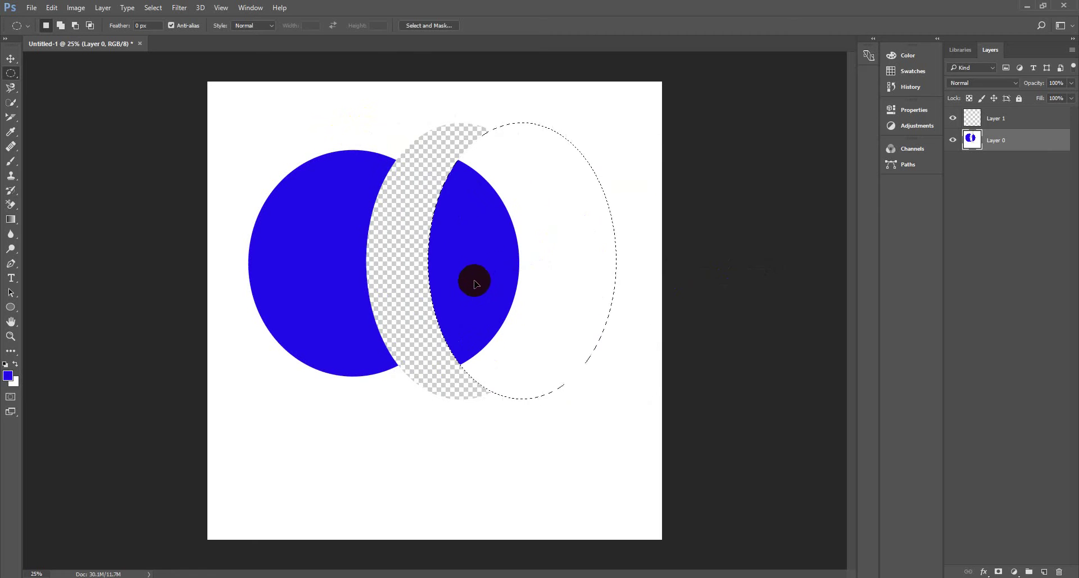
{"action": "key", "text": "ctrl+z"}
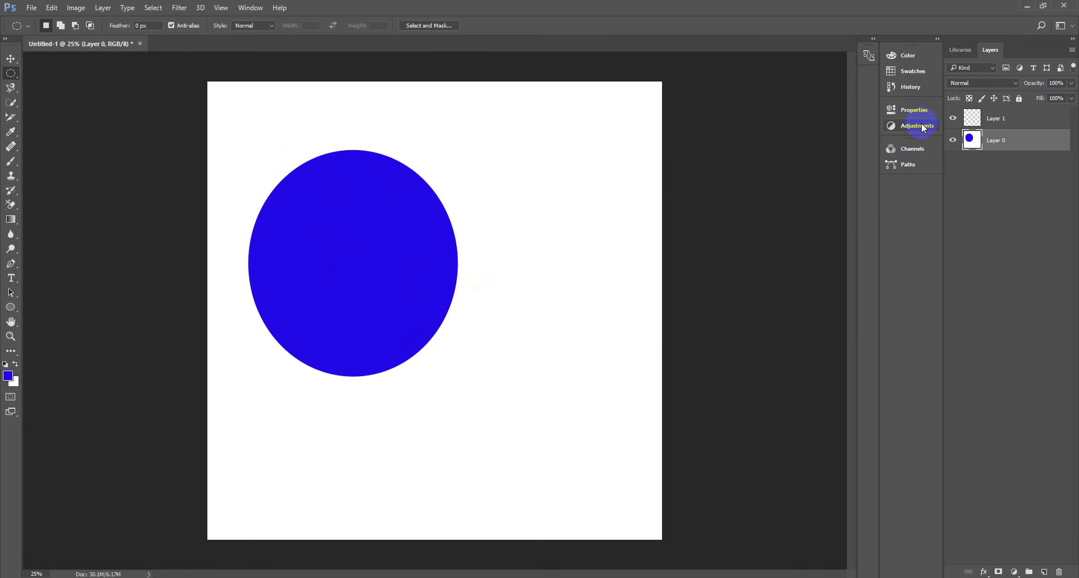
- Draw a wide elliptical selection and position it over most of the blue circle, leaving a crescent outside its left edge
{"action": "left_click", "coordinate": [983, 119]}
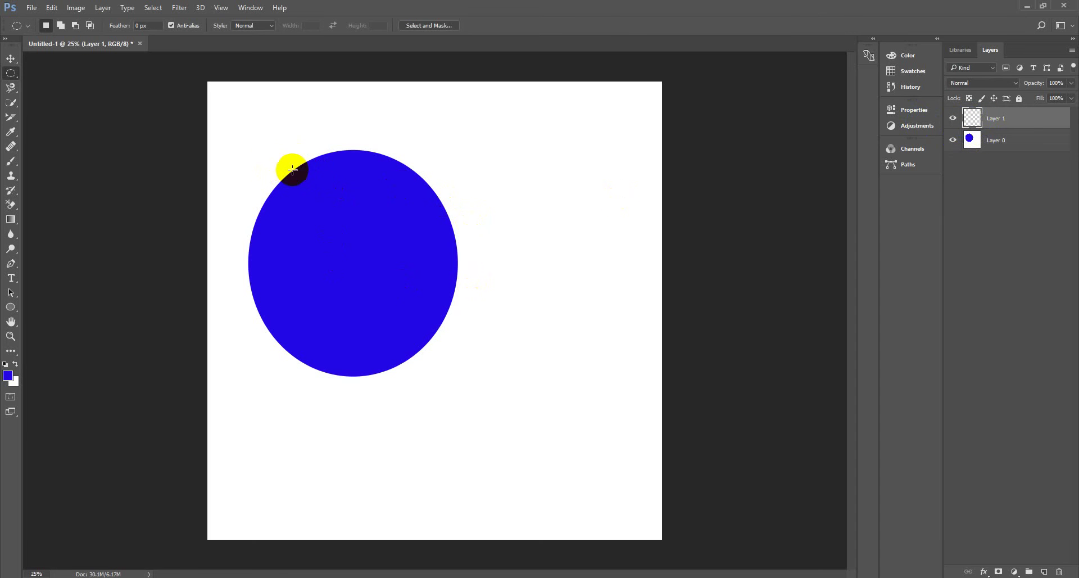
{"action": "left_click_drag", "start_coordinate": [289, 159], "coordinate": [560, 406]}
{"action": "left_click_drag", "start_coordinate": [373, 293], "coordinate": [354, 273]}
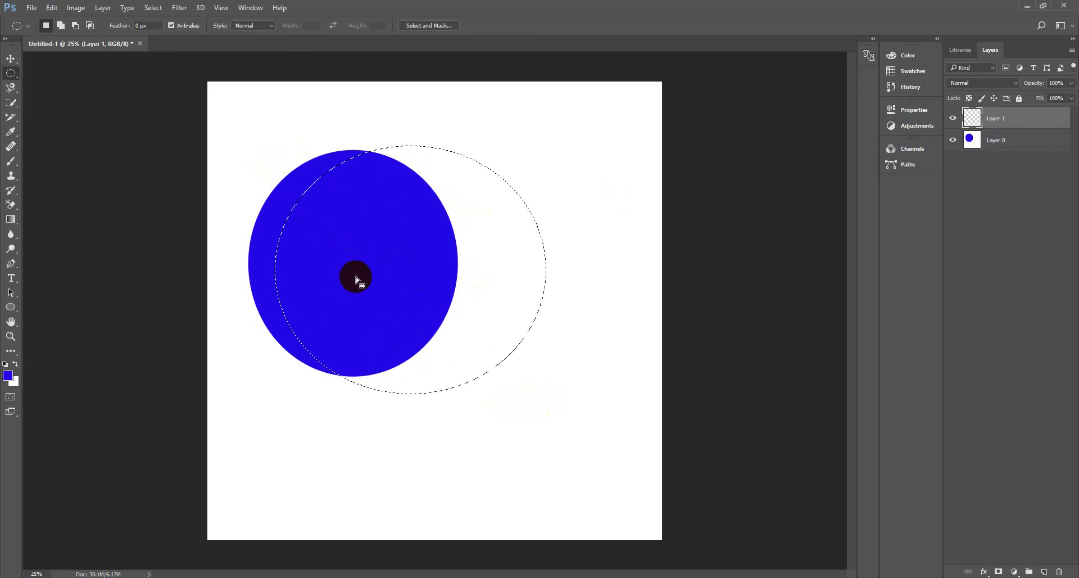
{"action": "left_click", "coordinate": [361, 190], "text": "ctrl"}
{"action": "left_click", "coordinate": [525, 225]}
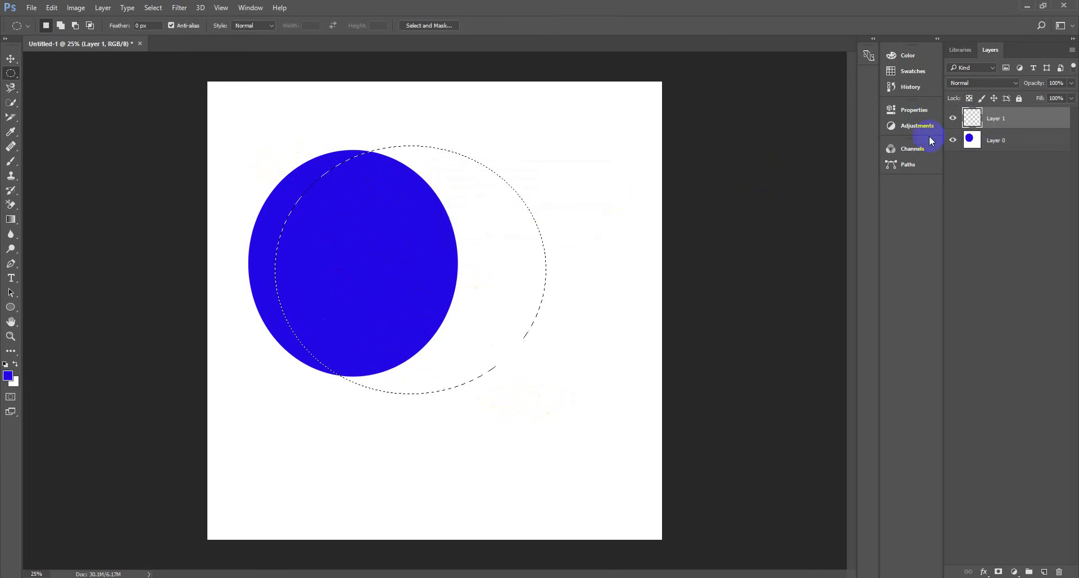
- Cut the selected area from Layer 0 and move it to the right, away from the blue crescent
{"action": "left_click", "coordinate": [972, 138]}
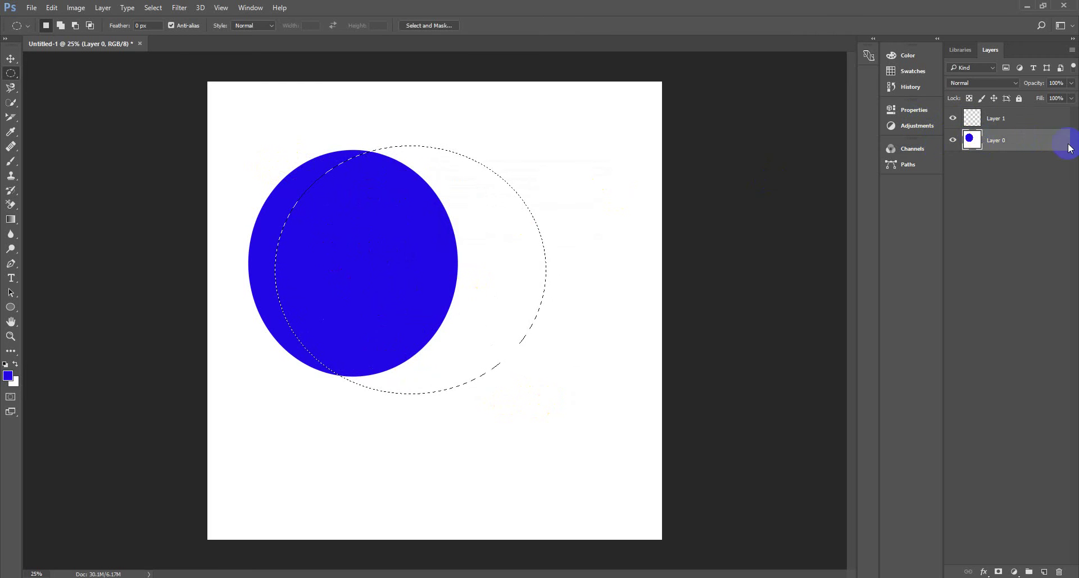
{"action": "left_click_drag", "start_coordinate": [293, 247], "coordinate": [508, 233]}
{"action": "left_click", "coordinate": [581, 248]}
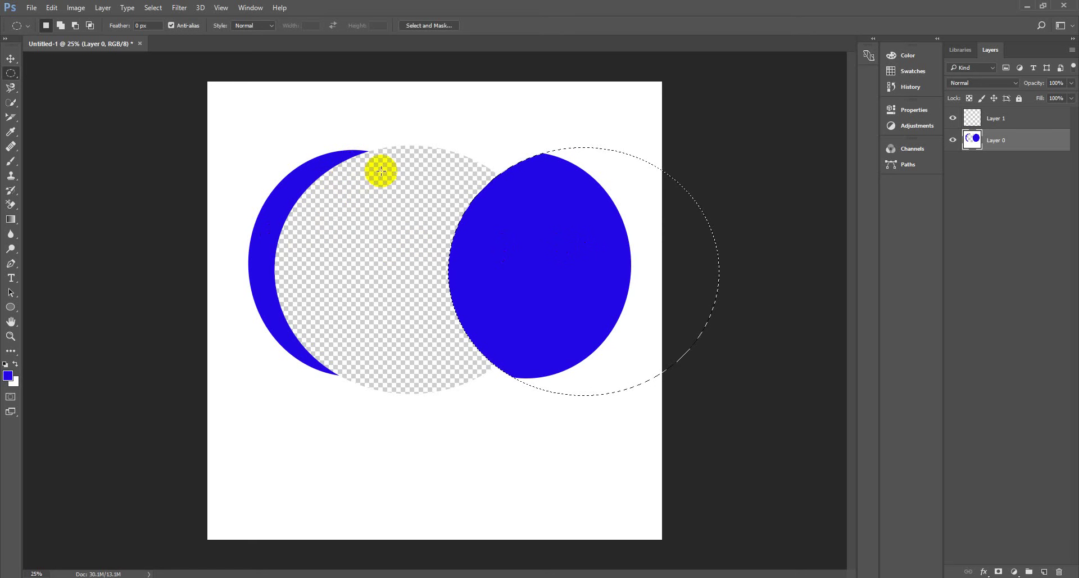
- Add a new layer, deselect, fill the whole layer with white, and place it below Layer 0 as the background
{"action": "left_click_drag", "start_coordinate": [987, 115], "coordinate": [1058, 567]}
{"action": "left_click", "coordinate": [1044, 571]}
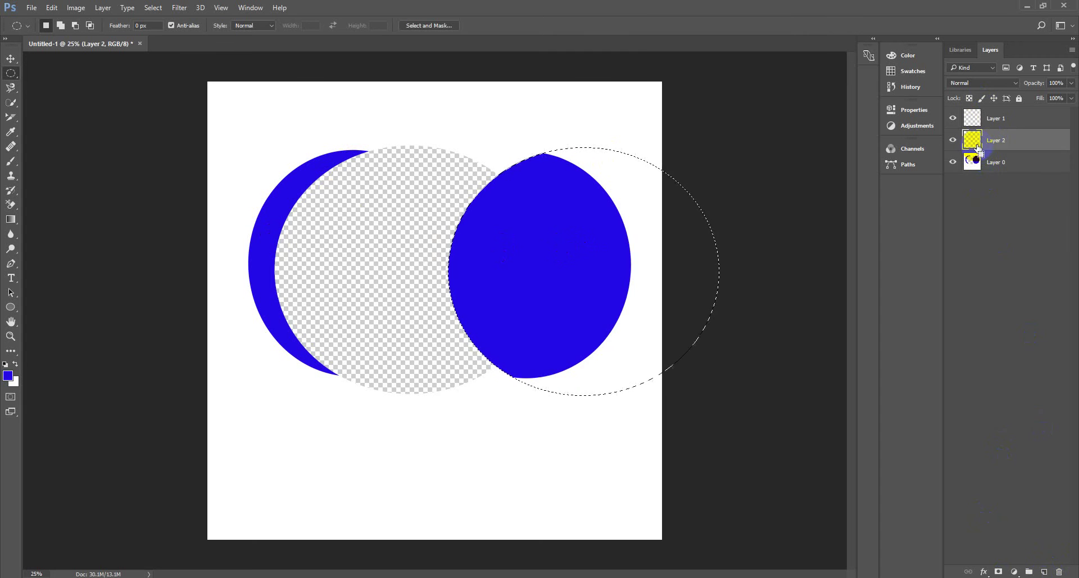
{"action": "key", "text": "ctrl+BackSpace"}
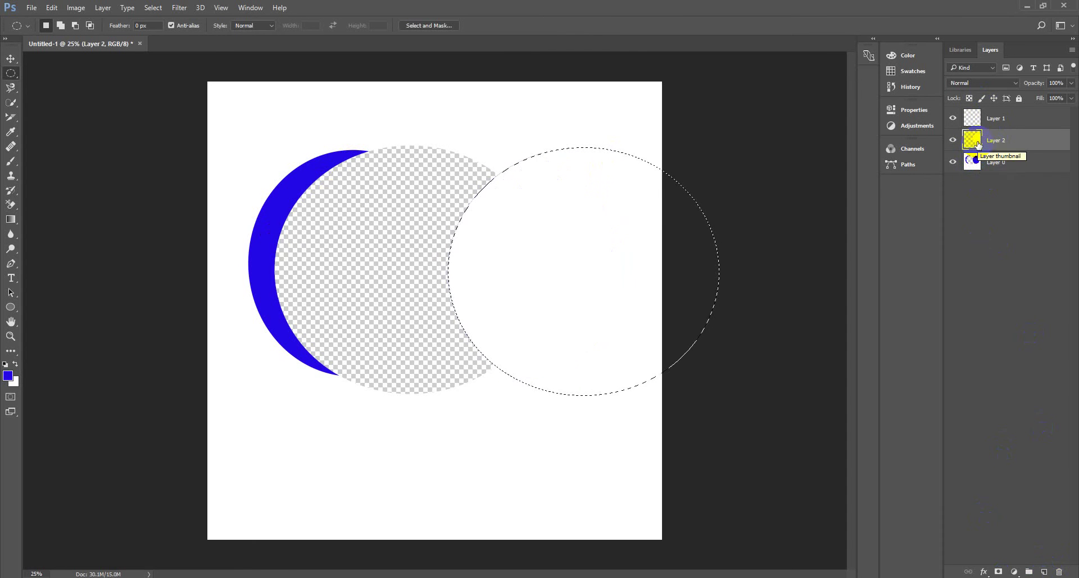
{"action": "mouse_move", "coordinate": [978, 145]}
{"action": "left_mouse_down"}
{"action": "mouse_move", "coordinate": [987, 180]}
{"action": "mouse_move", "coordinate": [970, 146]}
{"action": "left_mouse_up"}
{"action": "left_click", "coordinate": [973, 167]}
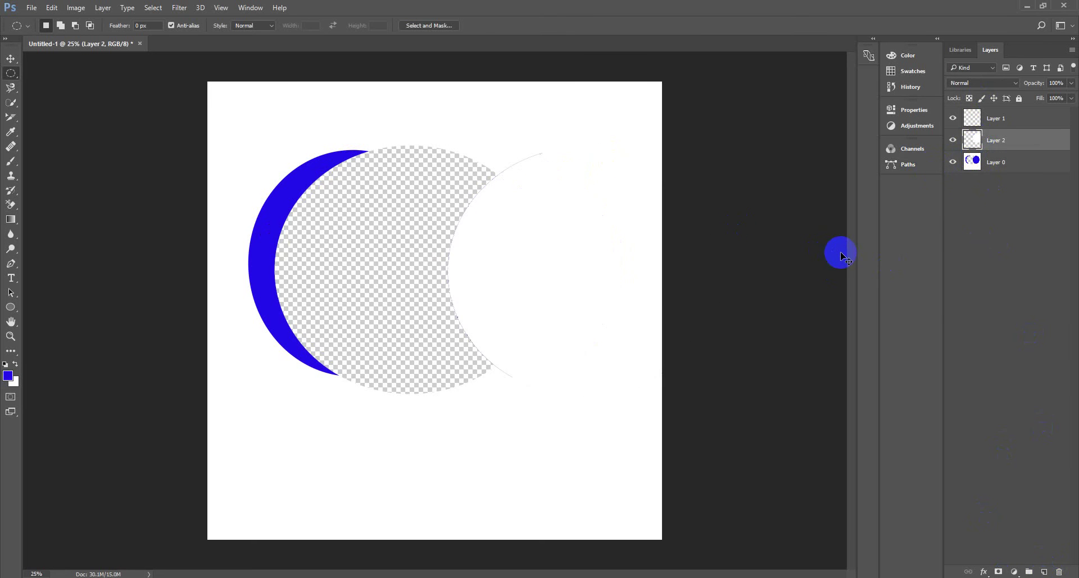
{"action": "left_click", "coordinate": [975, 142]}
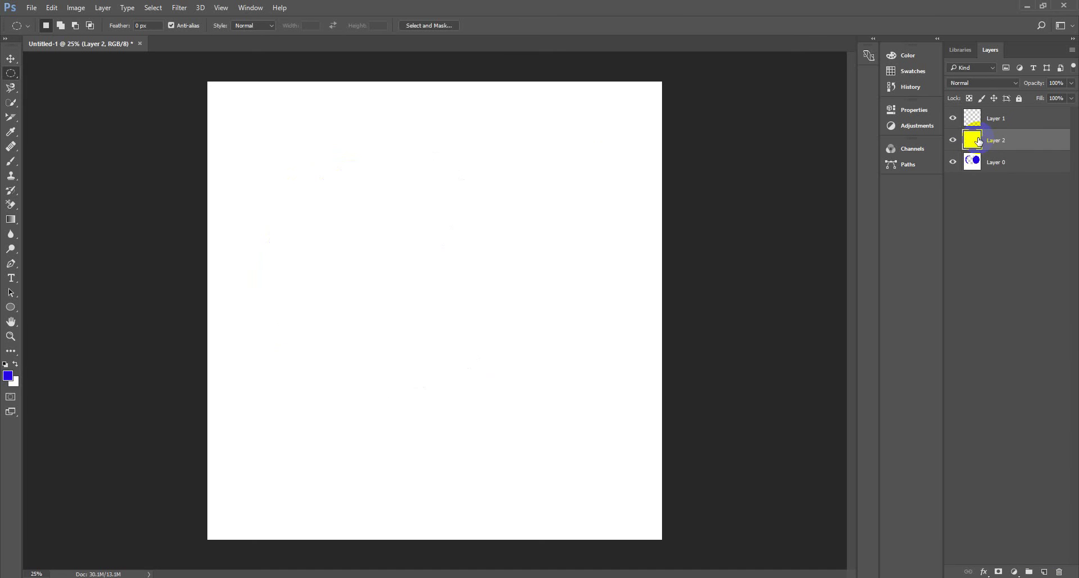
{"action": "left_click_drag", "start_coordinate": [978, 141], "coordinate": [994, 181]}
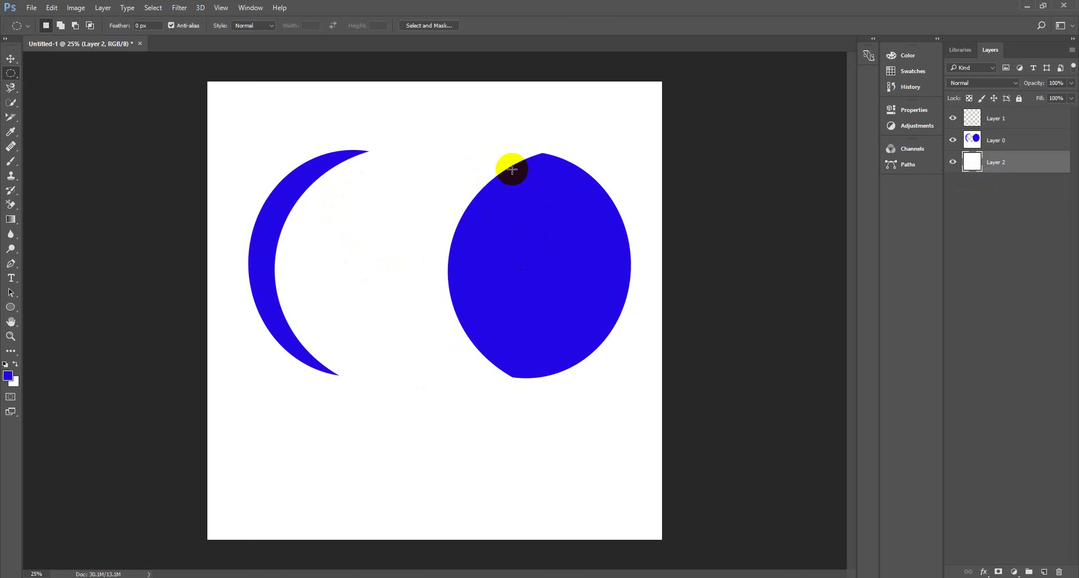
- Move Layer 0 down by about 0.5 in with the Move tool, and deselect all layers
{"action": "left_click", "coordinate": [993, 141]}
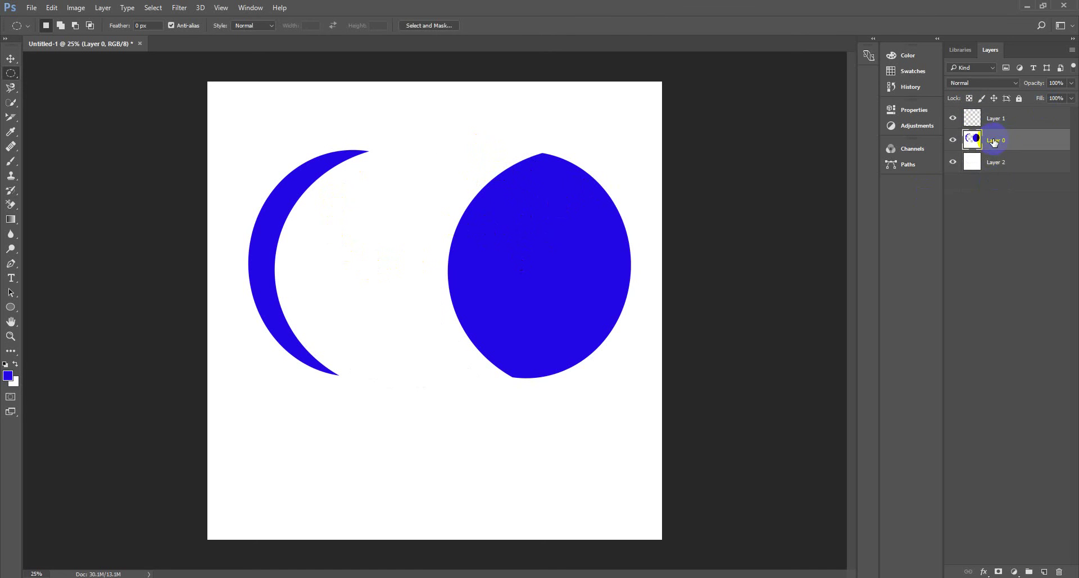
{"action": "left_click", "coordinate": [980, 117]}
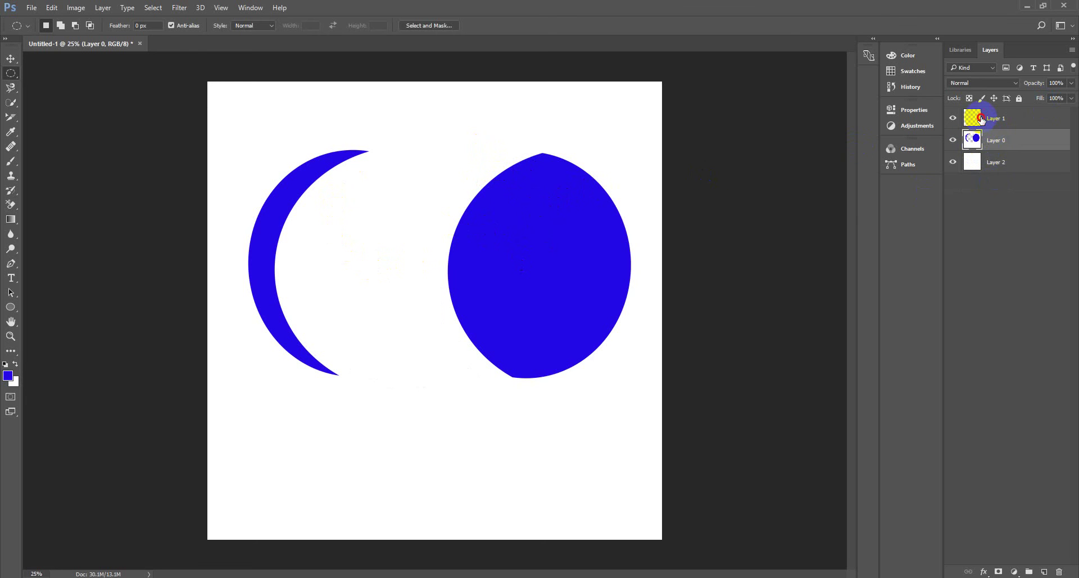
{"action": "left_click", "coordinate": [11, 58]}
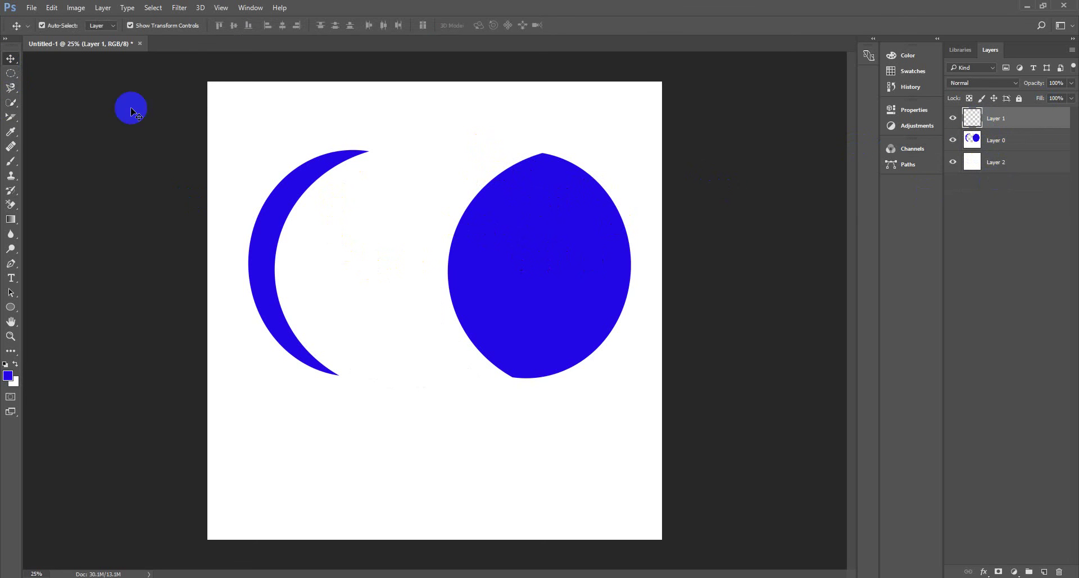
{"action": "left_click", "coordinate": [547, 282]}
{"action": "left_click_drag", "start_coordinate": [547, 281], "coordinate": [507, 275]}
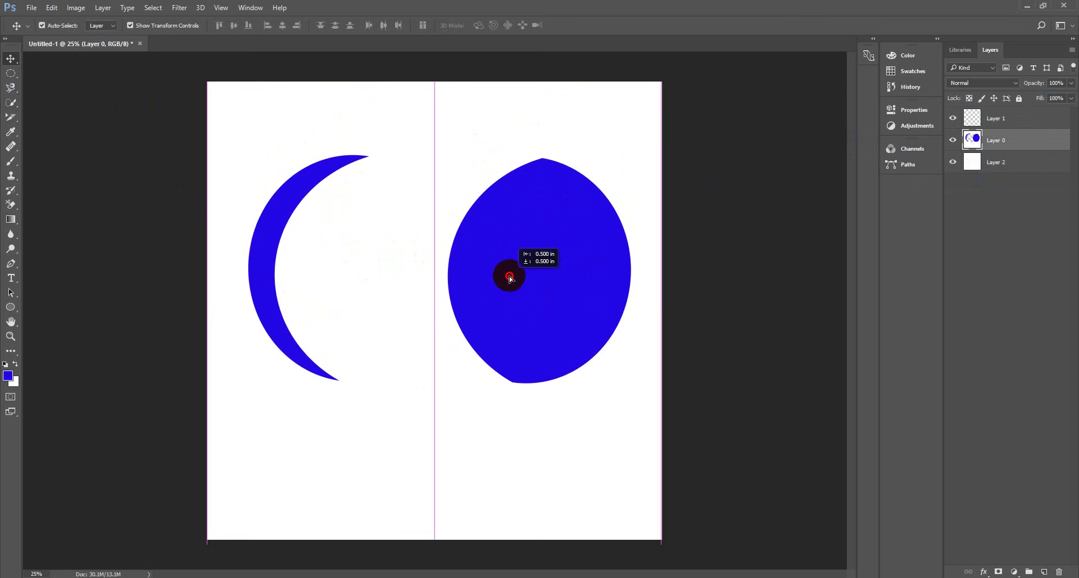
{"action": "left_click", "coordinate": [402, 379]}
{"action": "left_click", "coordinate": [525, 306]}
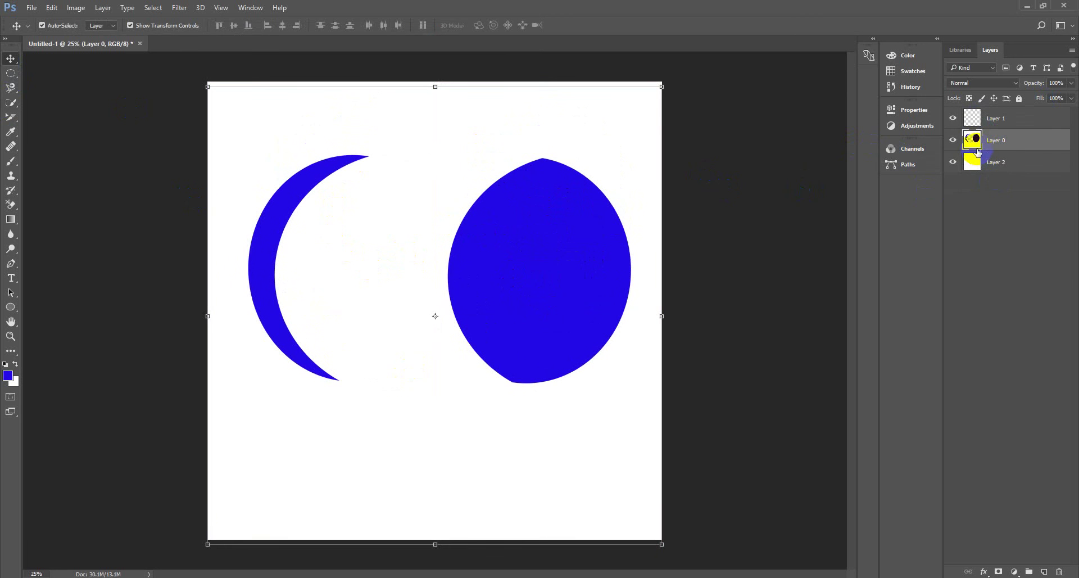
{"action": "left_click", "coordinate": [407, 228]}
{"action": "left_click", "coordinate": [73, 113]}
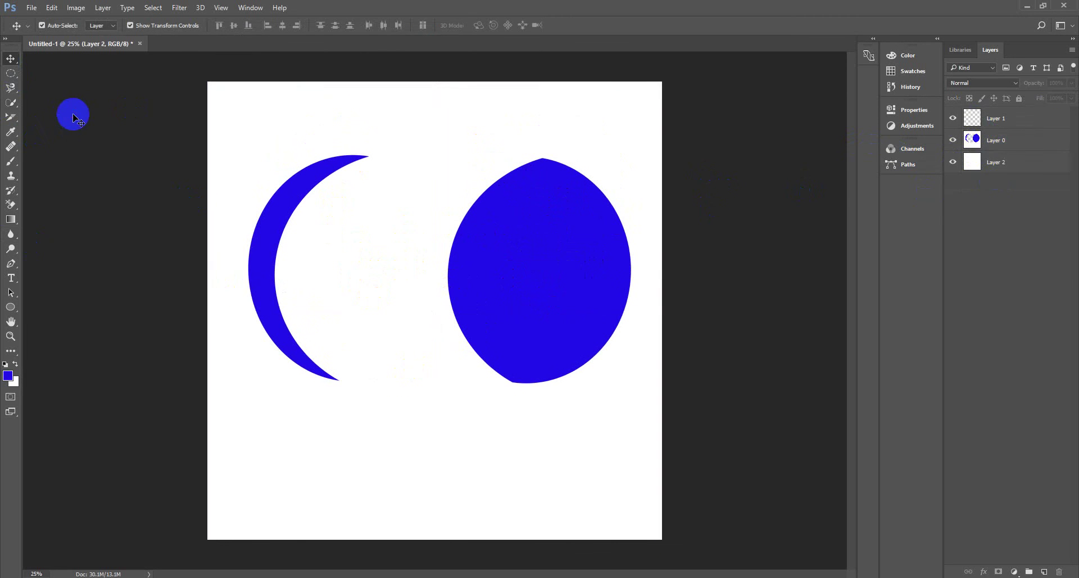
- Draw an elliptical selection around the right blue shape and delete that area from Layer 0
{"action": "left_click", "coordinate": [11, 72]}
{"action": "left_click_drag", "start_coordinate": [637, 398], "coordinate": [644, 428]}
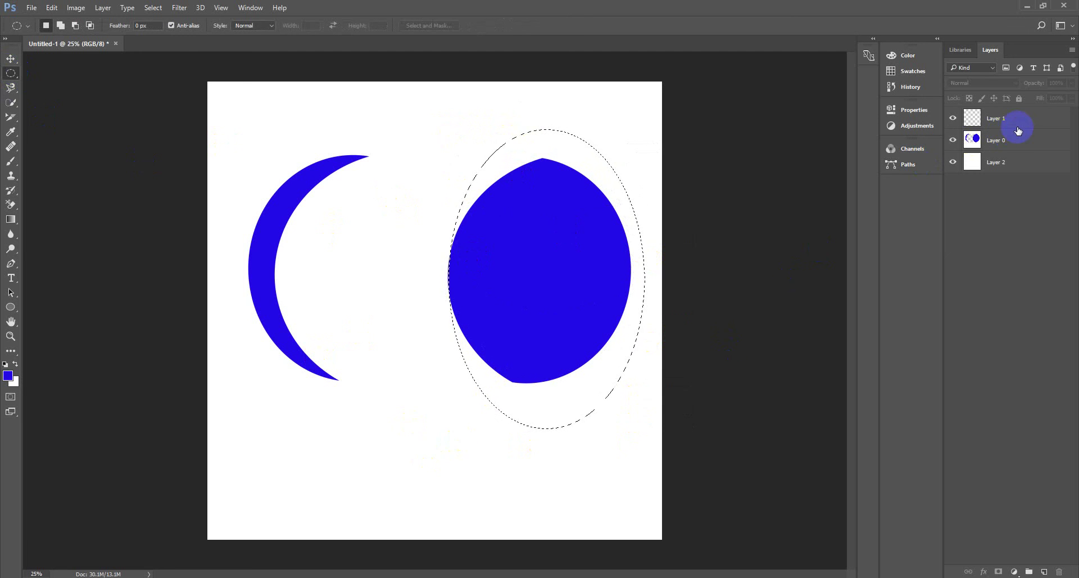
{"action": "left_click", "coordinate": [1004, 144]}
{"action": "key", "text": "Delete"}
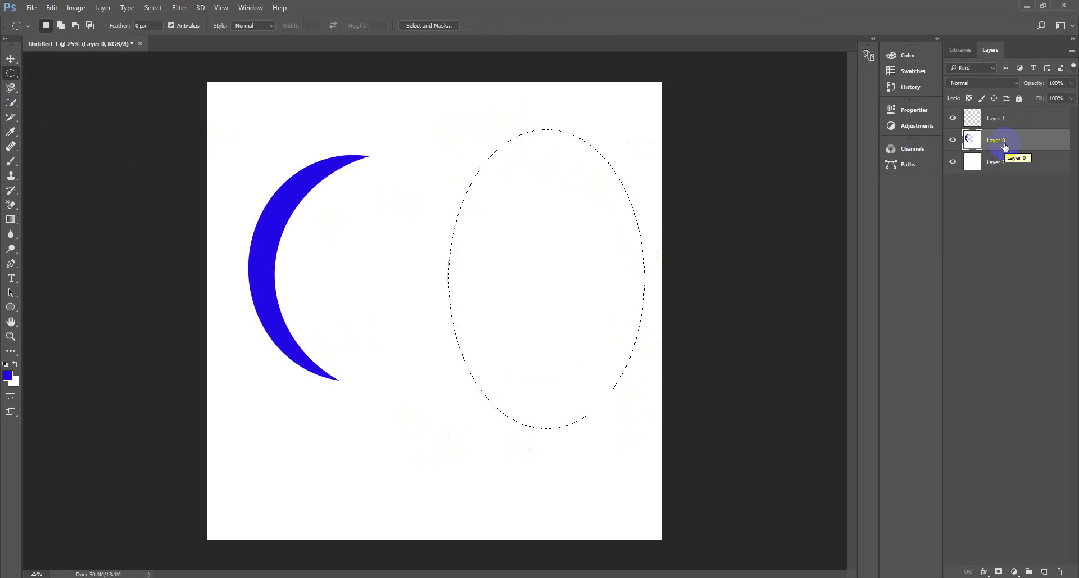
- Clear the leftover blue sliver from Layer 0 using a small elliptical selection, and deselect
{"action": "left_click_drag", "start_coordinate": [422, 221], "coordinate": [475, 315]}
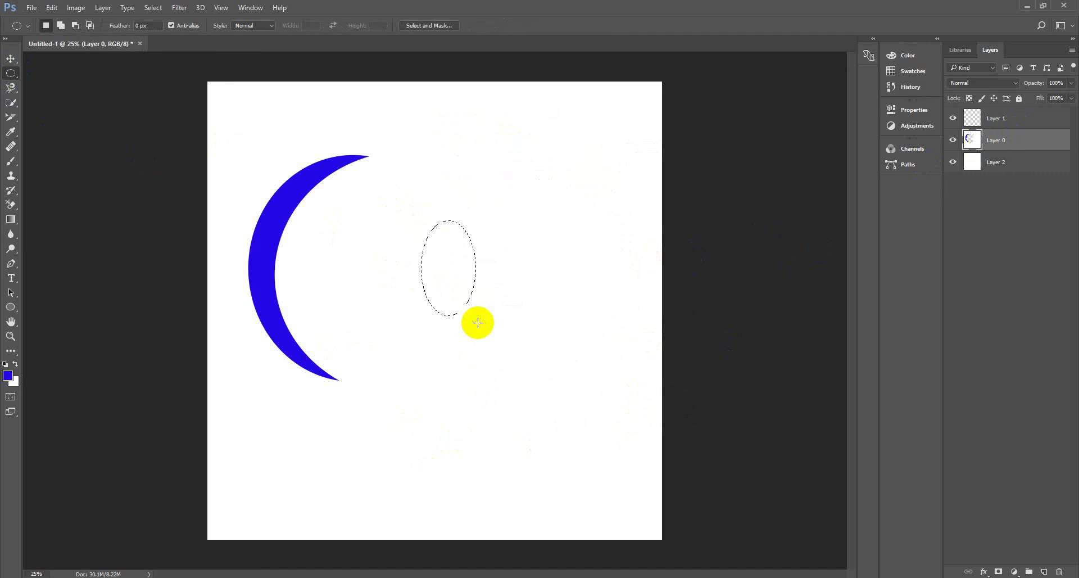
{"action": "left_click", "coordinate": [11, 59]}
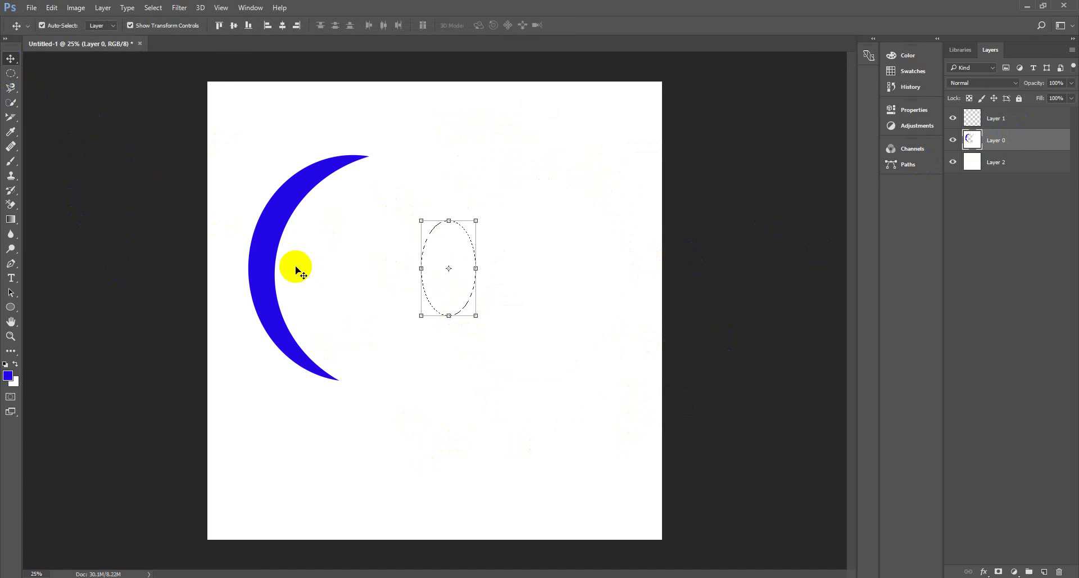
{"action": "key", "text": "ctrl+d"}
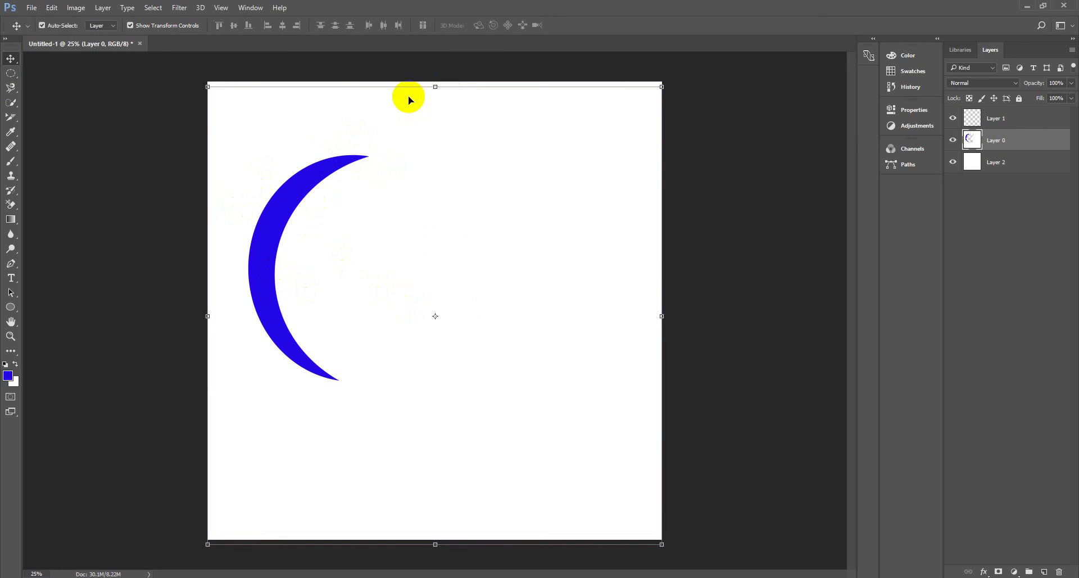
- Stretch Layer 0 upward to 101.10% height so it reaches the canvas's upper edge, and deselect the layer
{"action": "left_click_drag", "start_coordinate": [425, 84], "coordinate": [426, 82]}
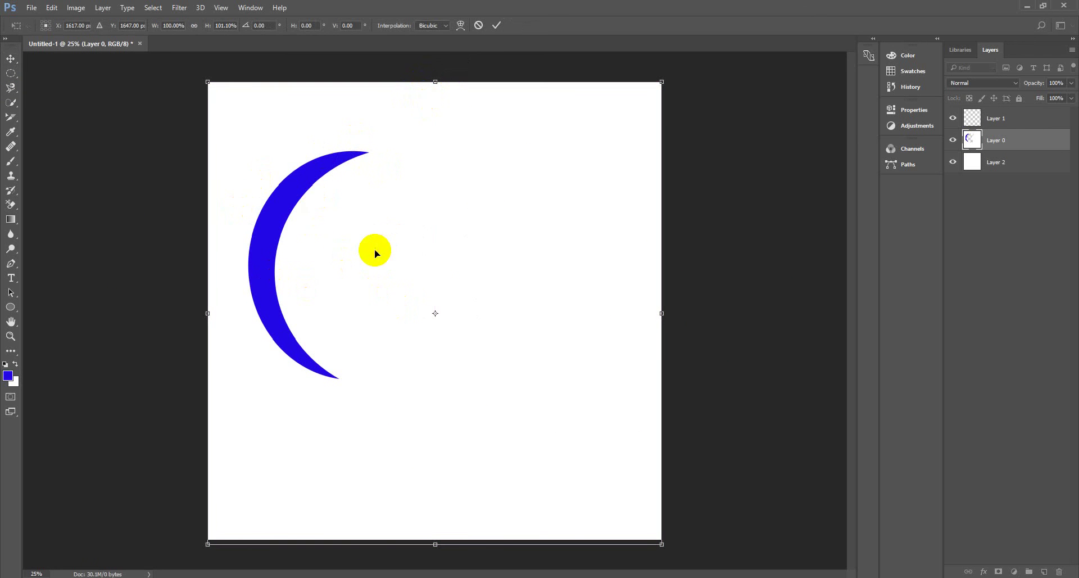
{"action": "left_click", "coordinate": [295, 347]}
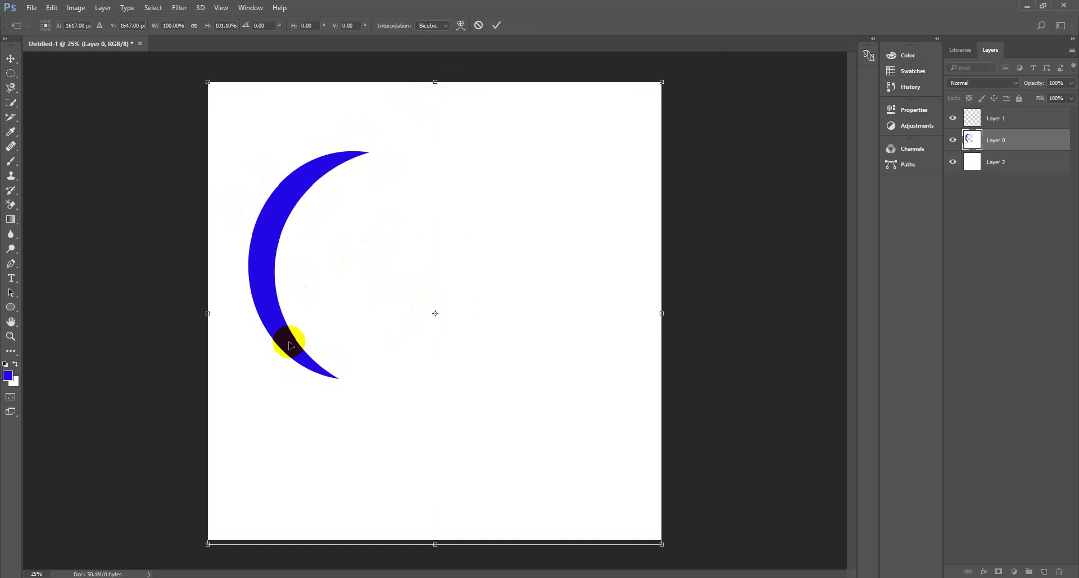
{"action": "key", "text": "Return"}
{"action": "left_click", "coordinate": [181, 169]}
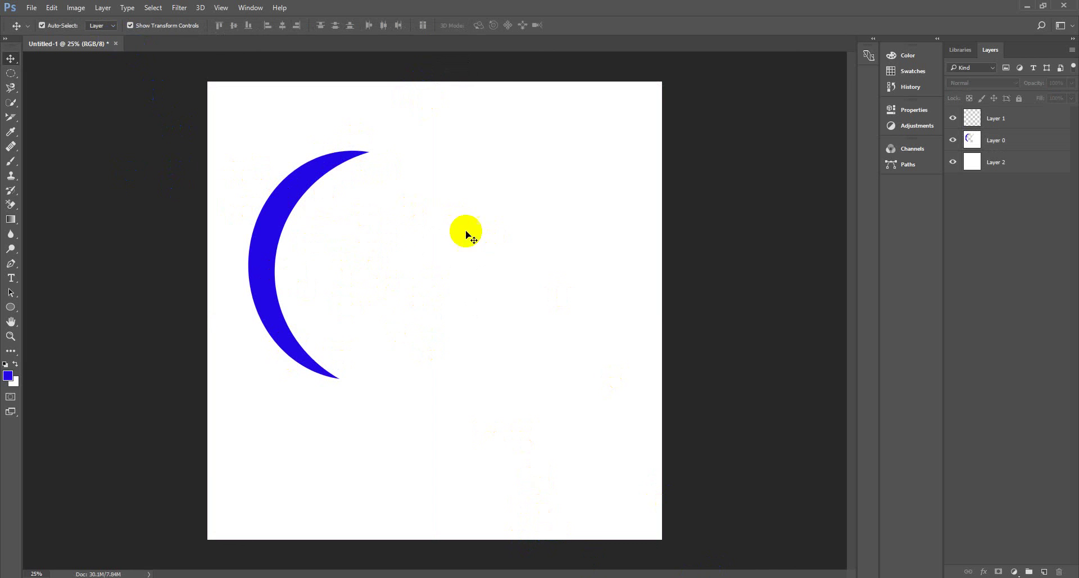
- Close the crescent document without saving it and switch to the Google Meet call
{"action": "left_click", "coordinate": [116, 43]}
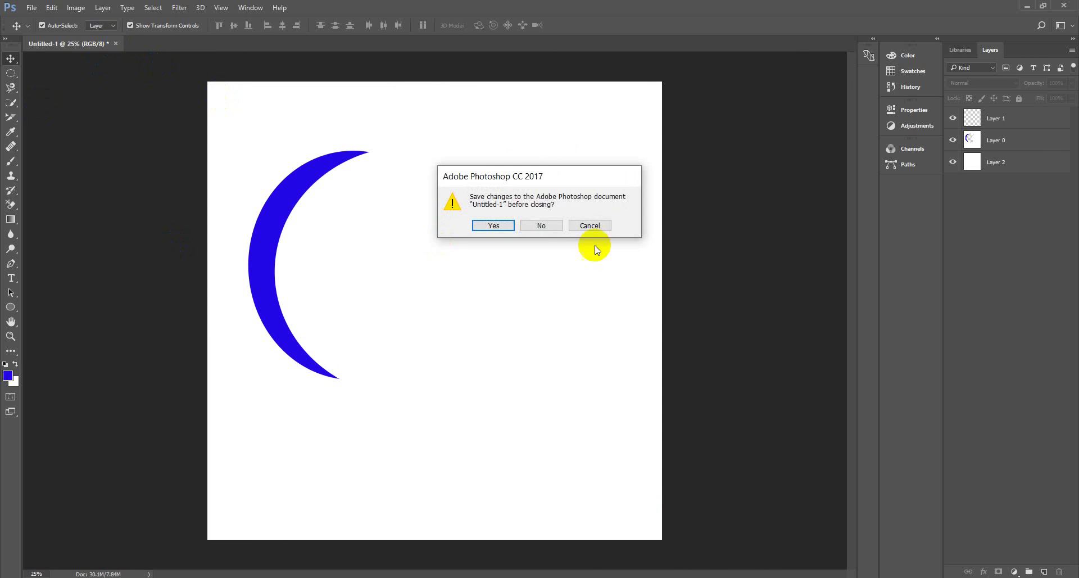
{"action": "left_click", "coordinate": [538, 226]}
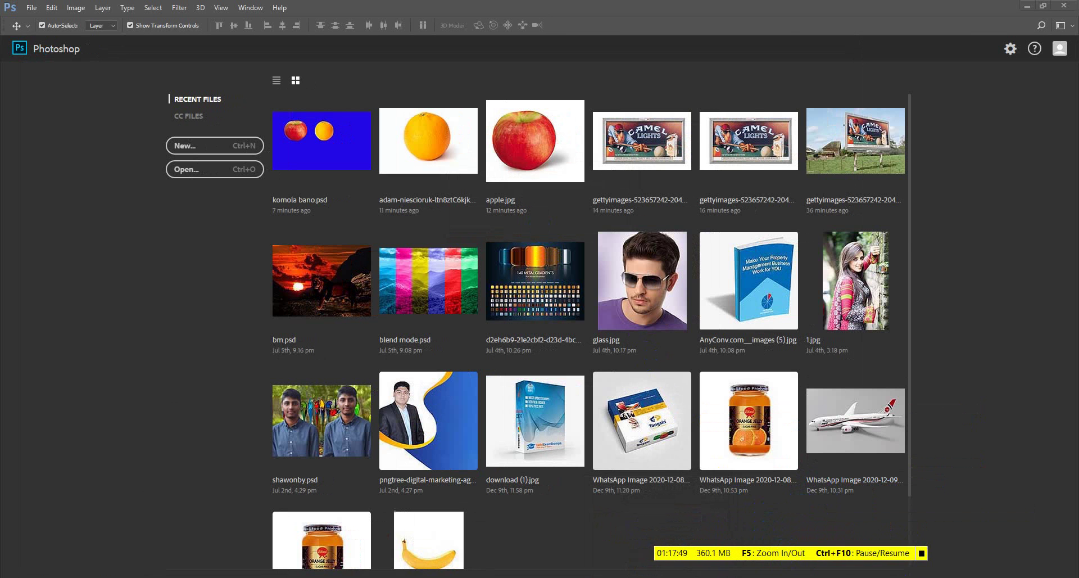
{"action": "key", "text": "alt+Tab"}
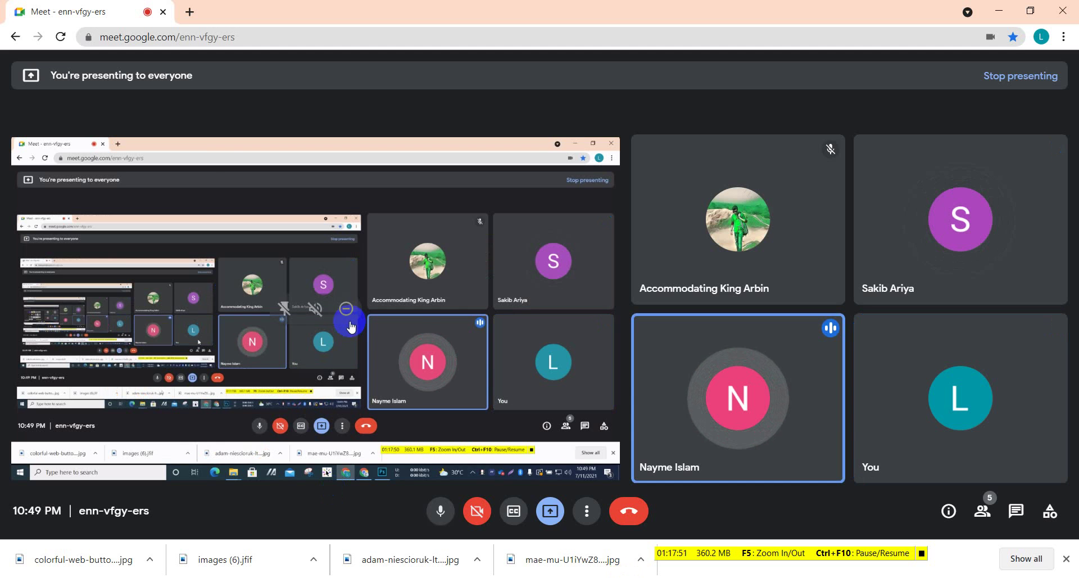